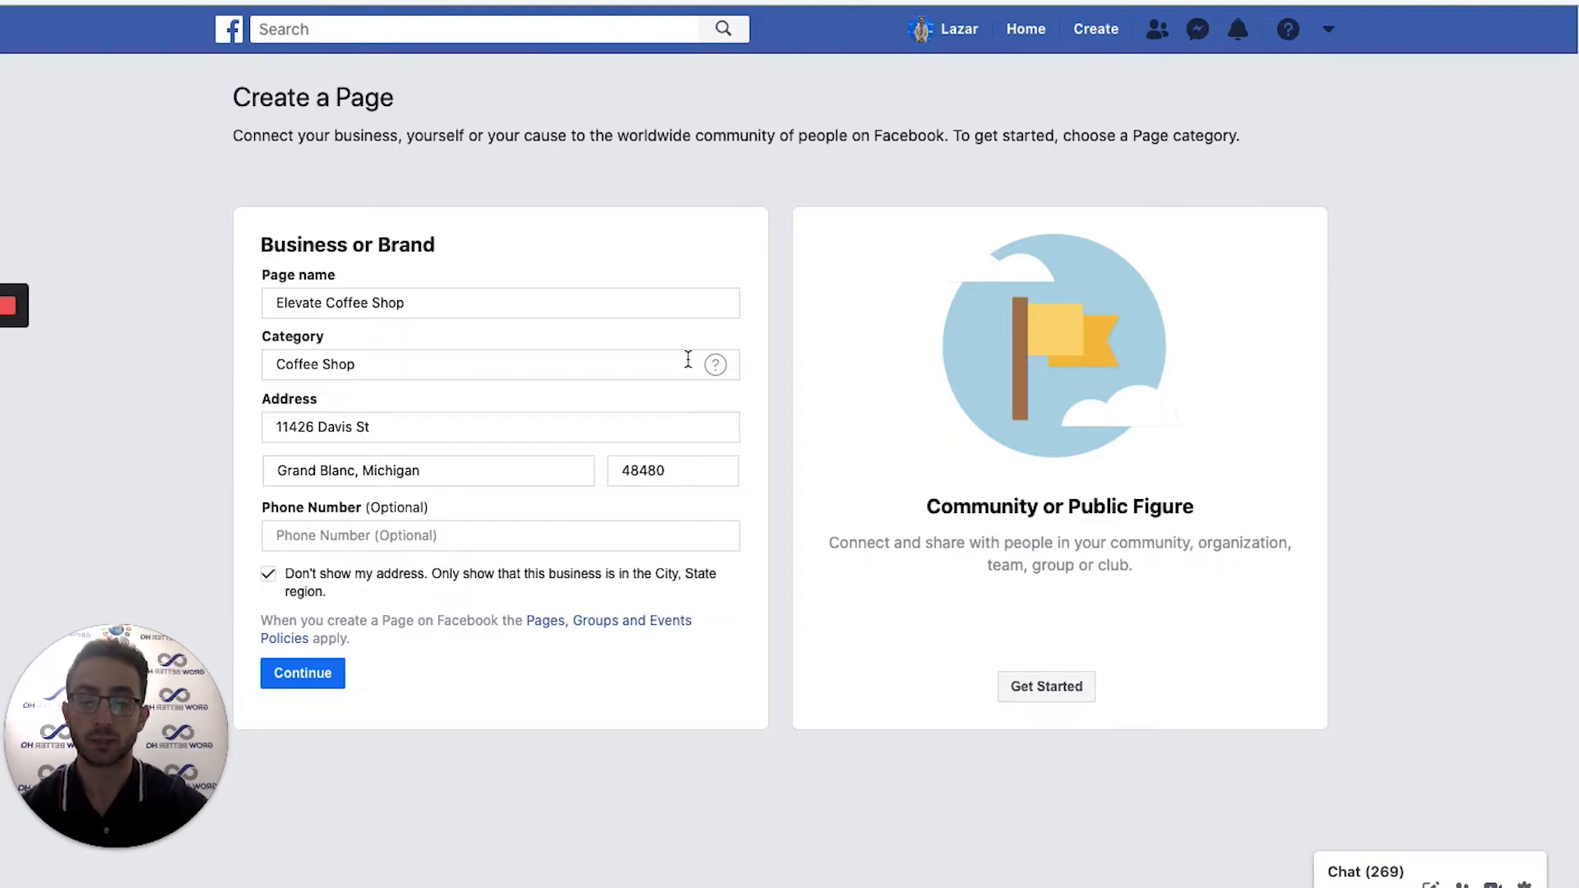
Submit the Elevate Coffee Shop business form with the Coffee Shop category and address.
mouse_move(717, 368)
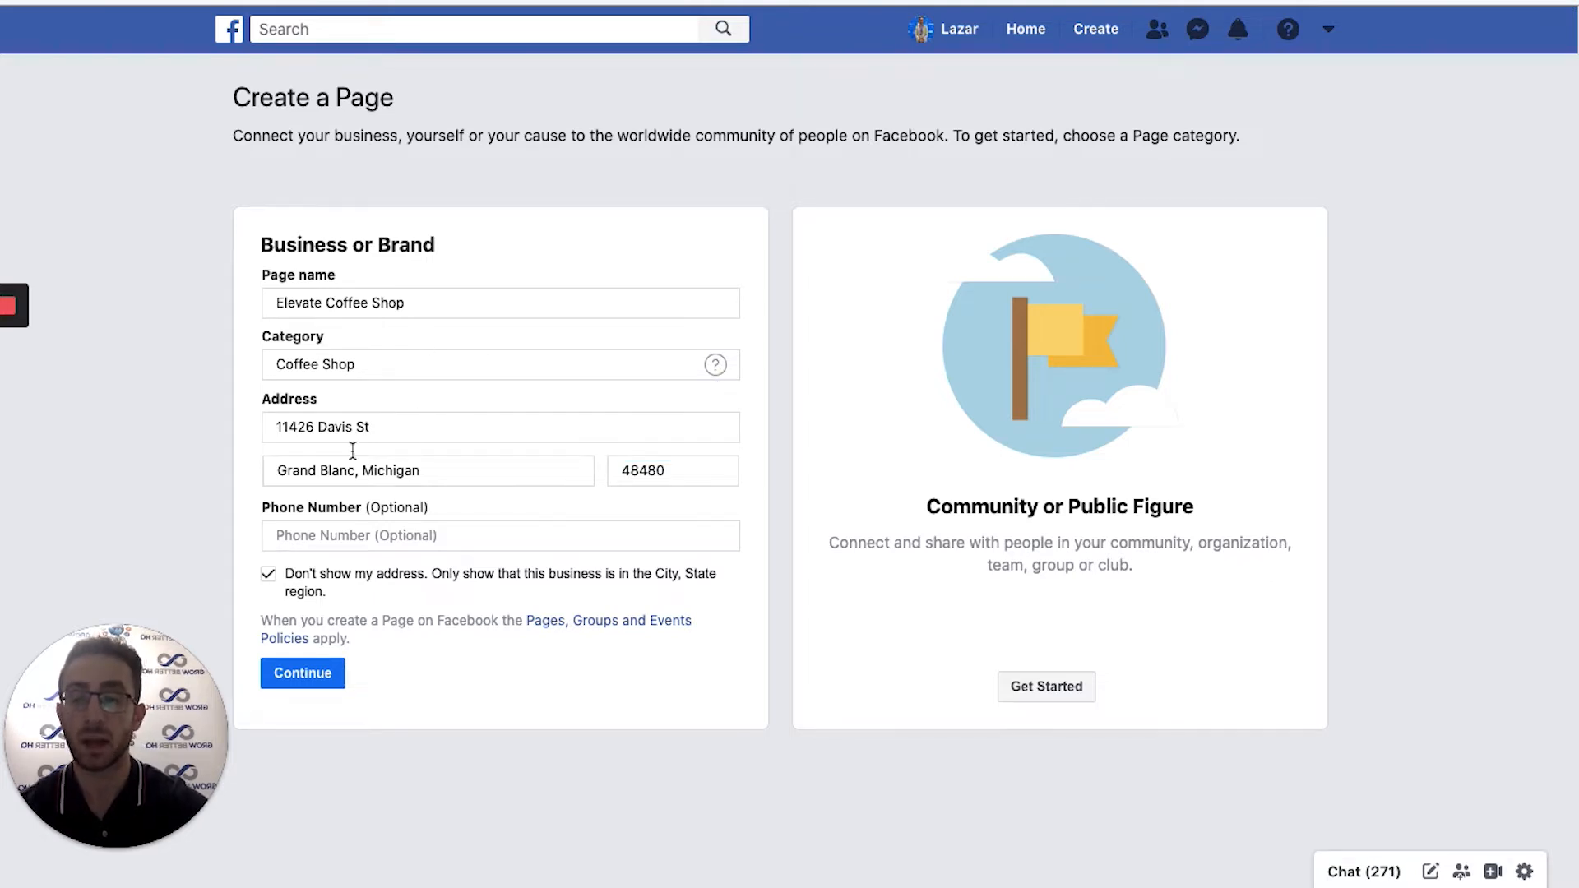
click(313, 678)
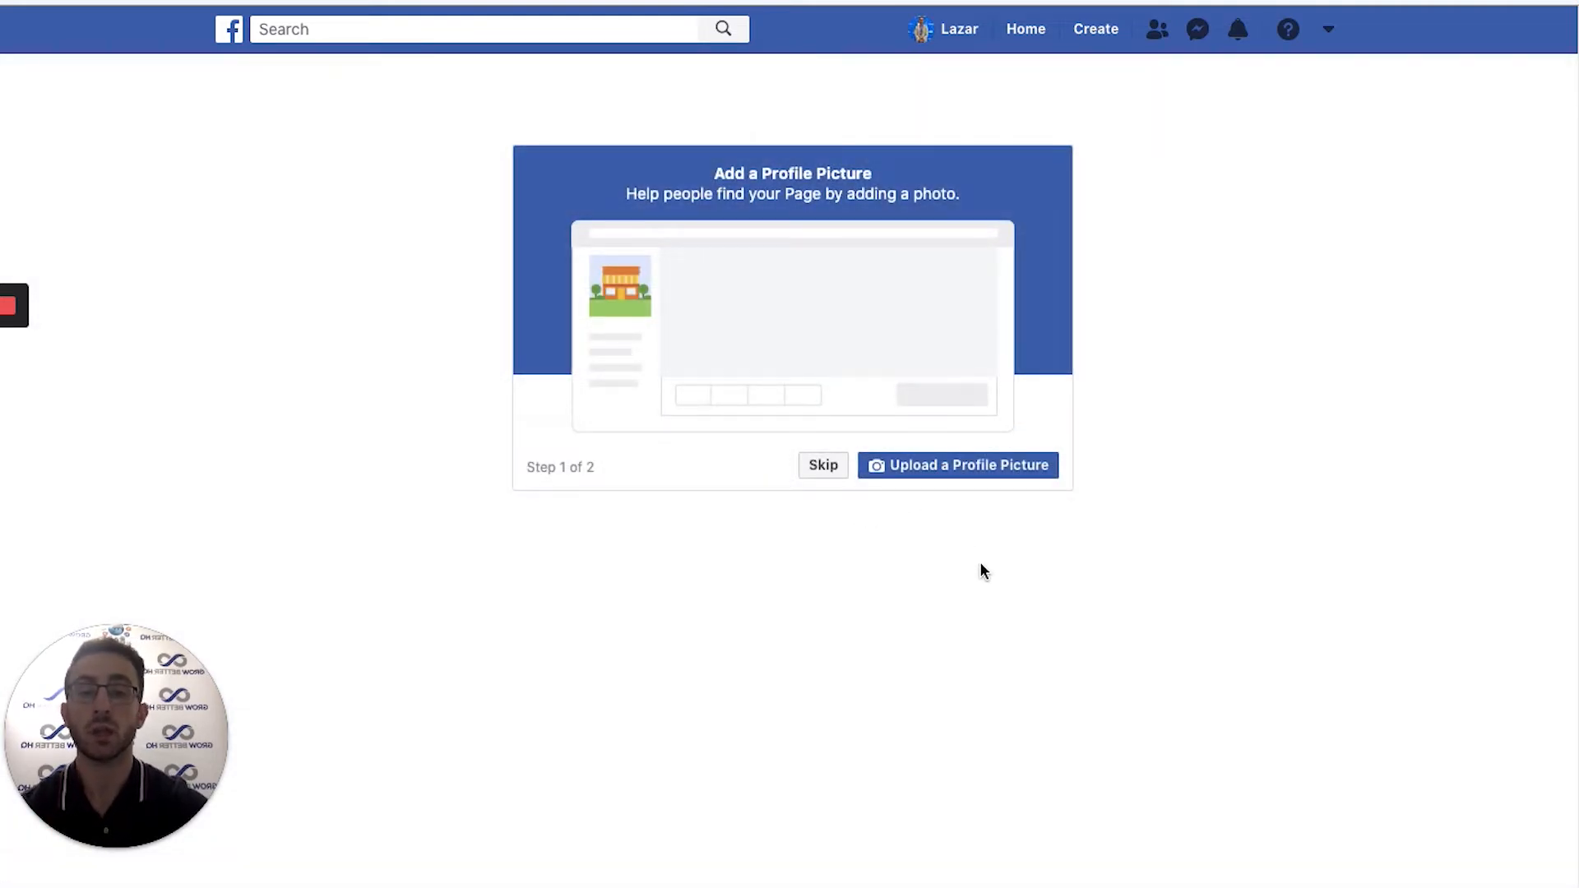
Upload Elevate Coffee Shop.png from Desktop > Info Videos > Video 1 Material as the profile picture.
click(944, 474)
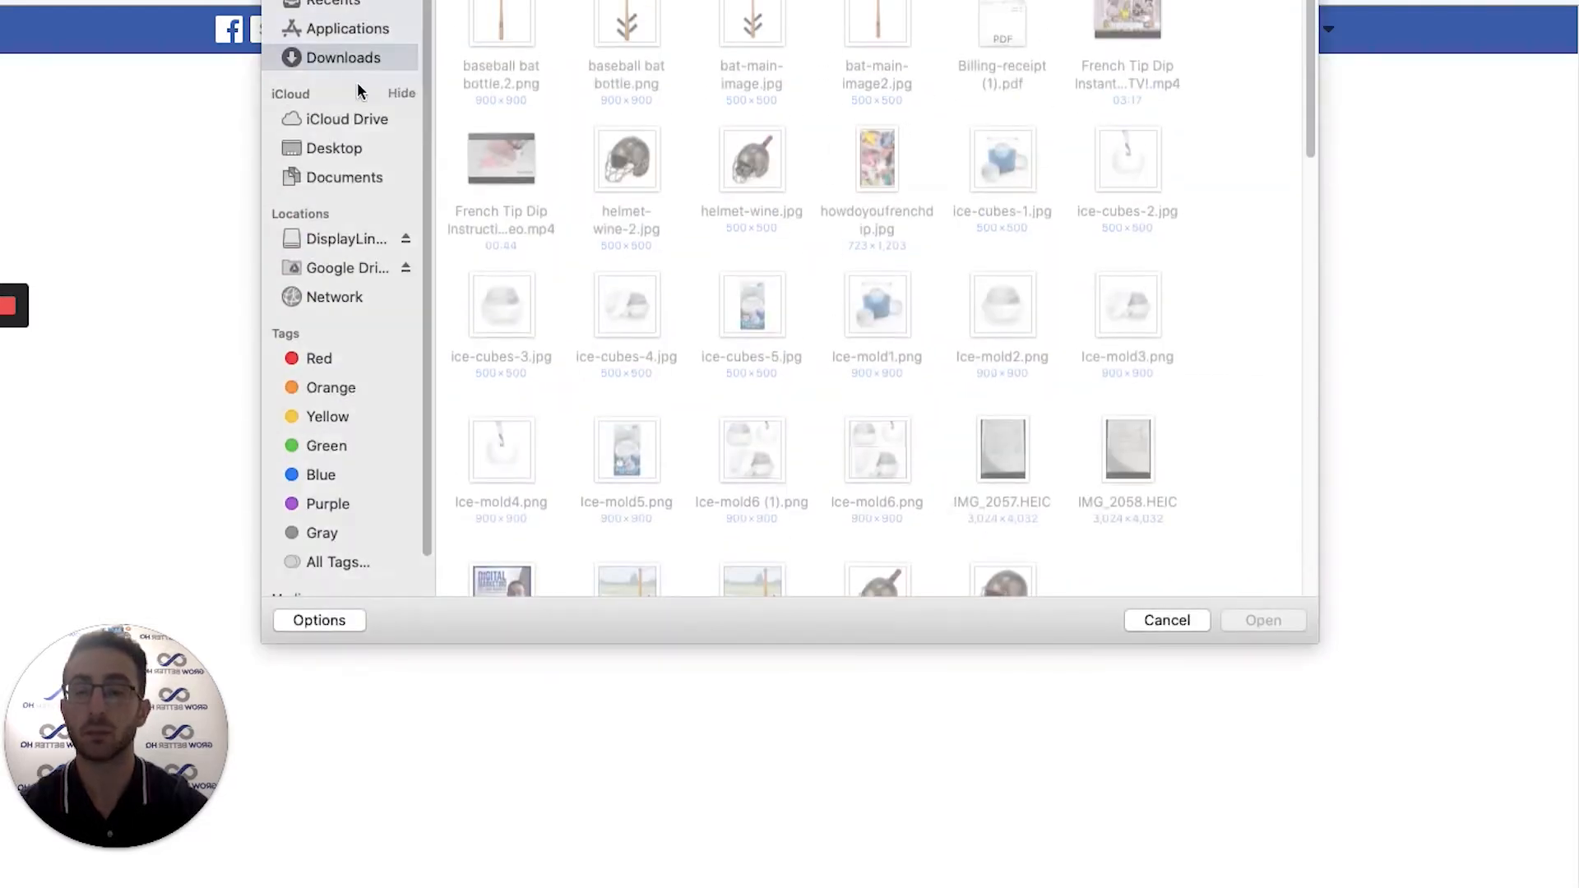
click(343, 146)
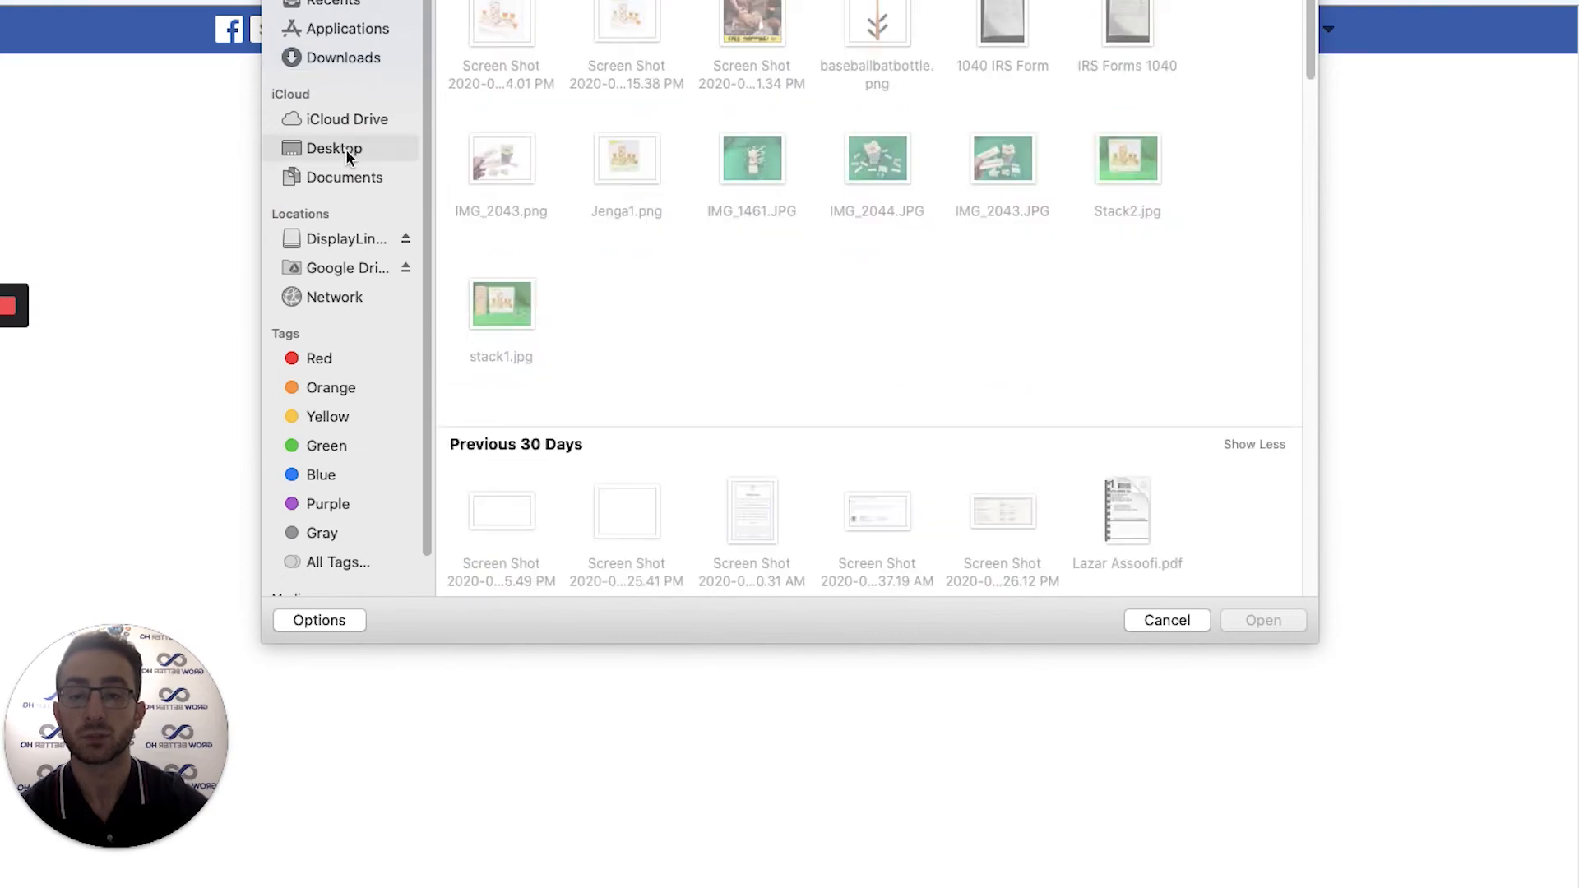
scroll(866, 255, down, 6)
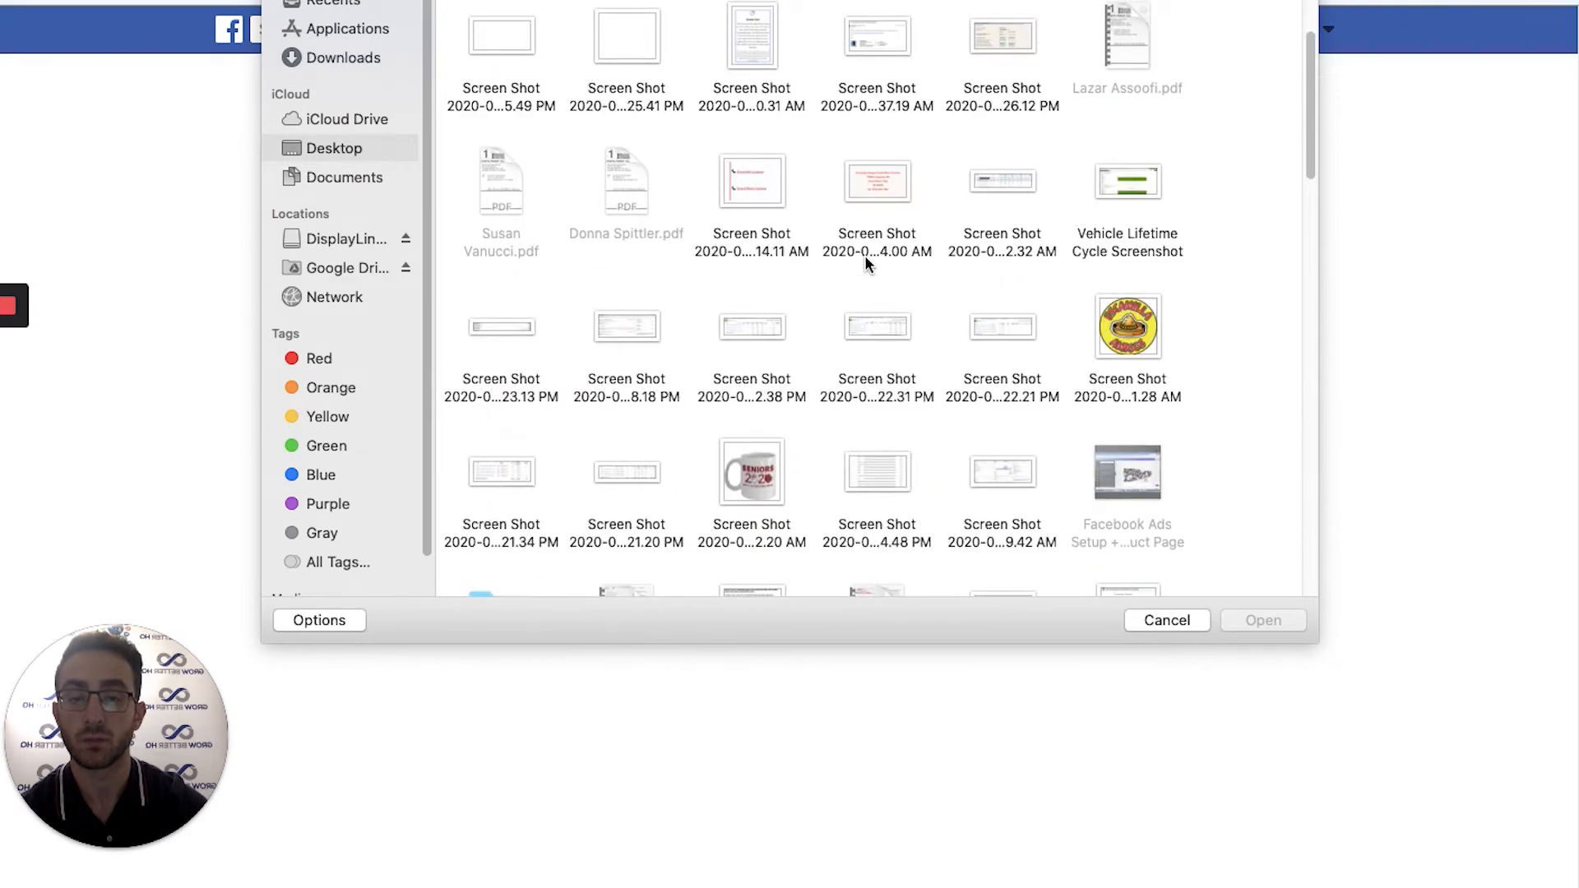
scroll(650, 87, up, 6)
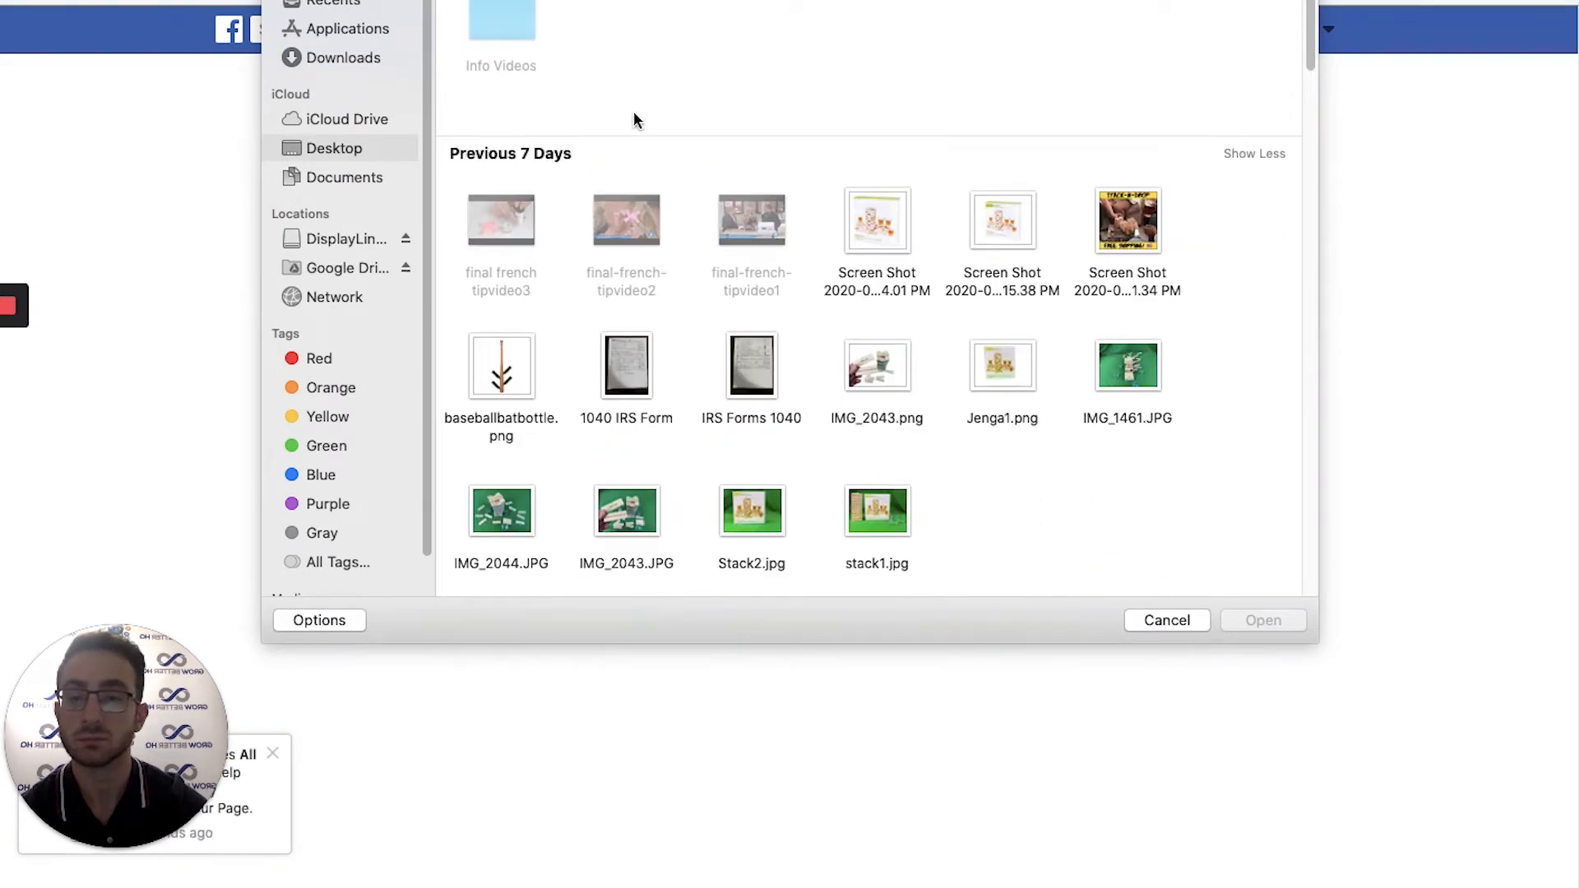
double_click(505, 27)
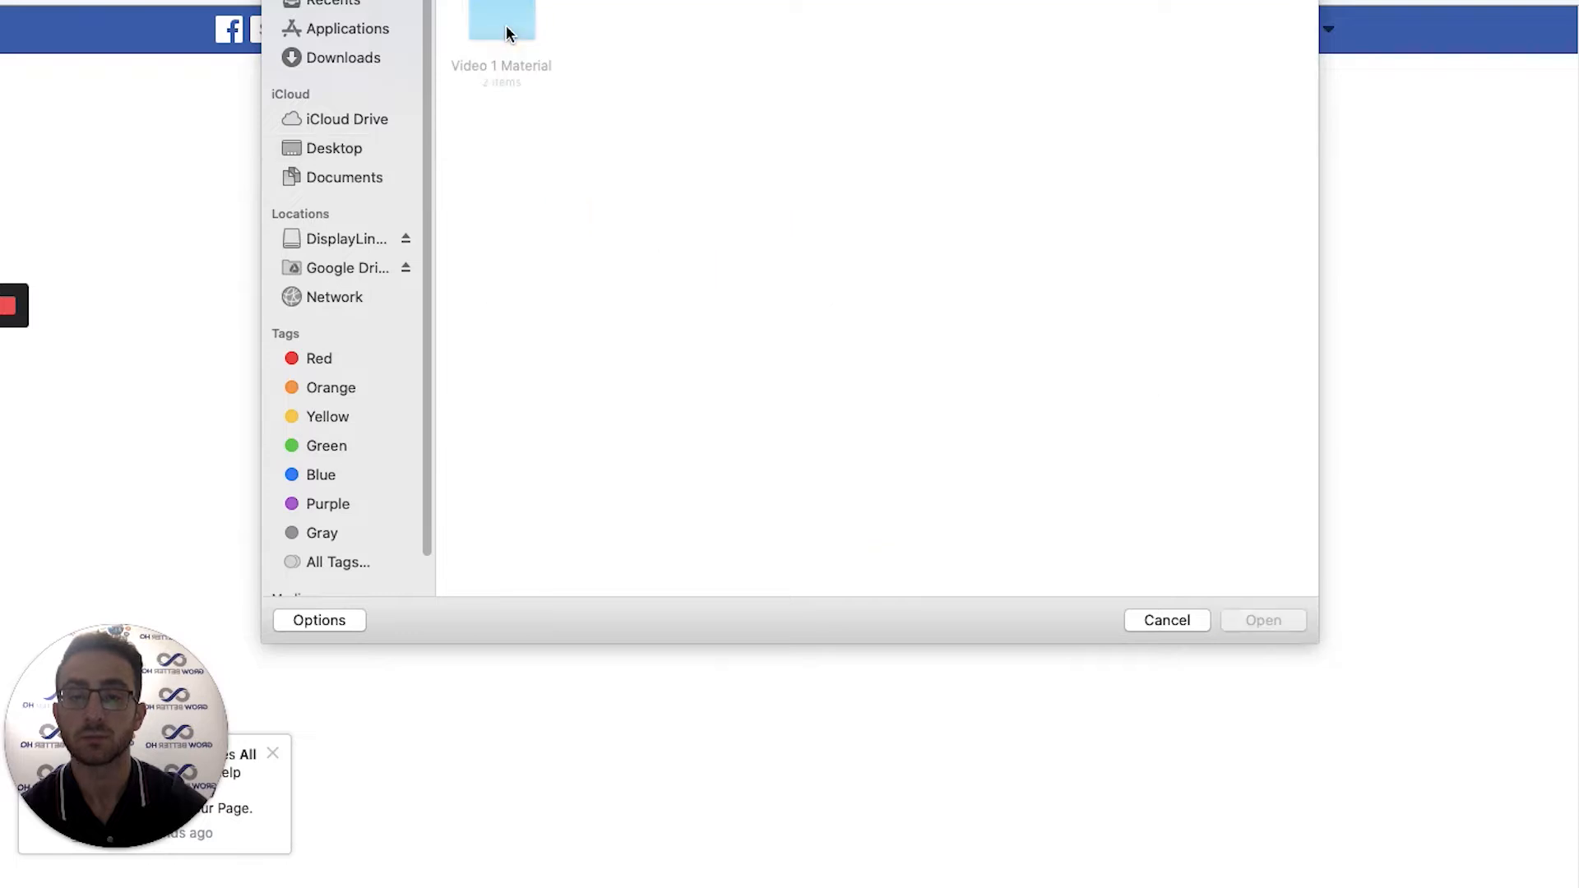
double_click(520, 23)
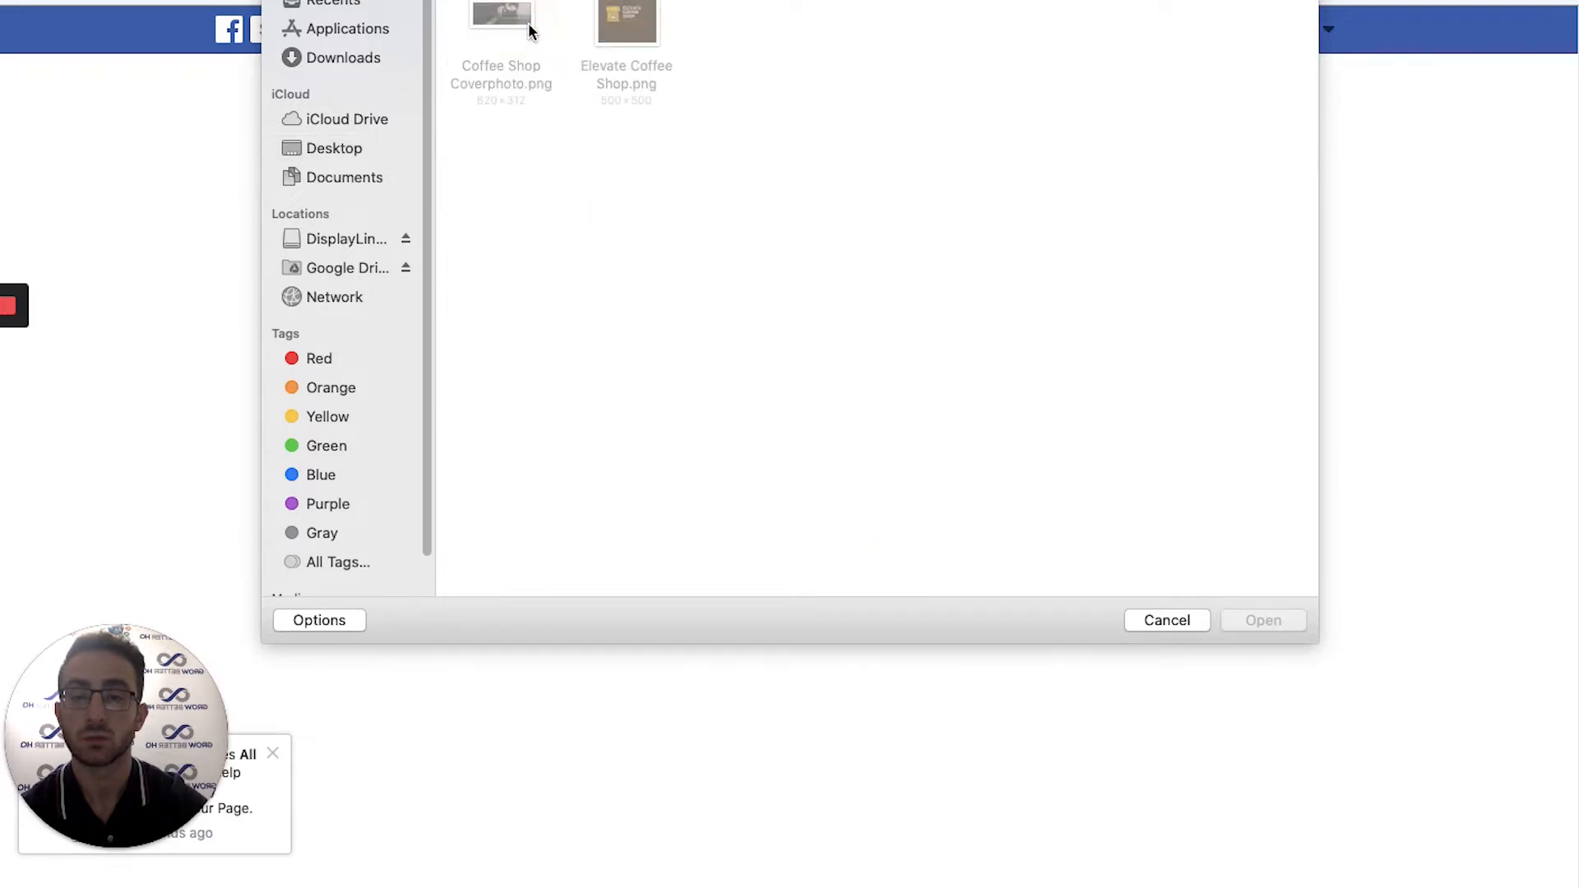
click(645, 16)
double_click(646, 16)
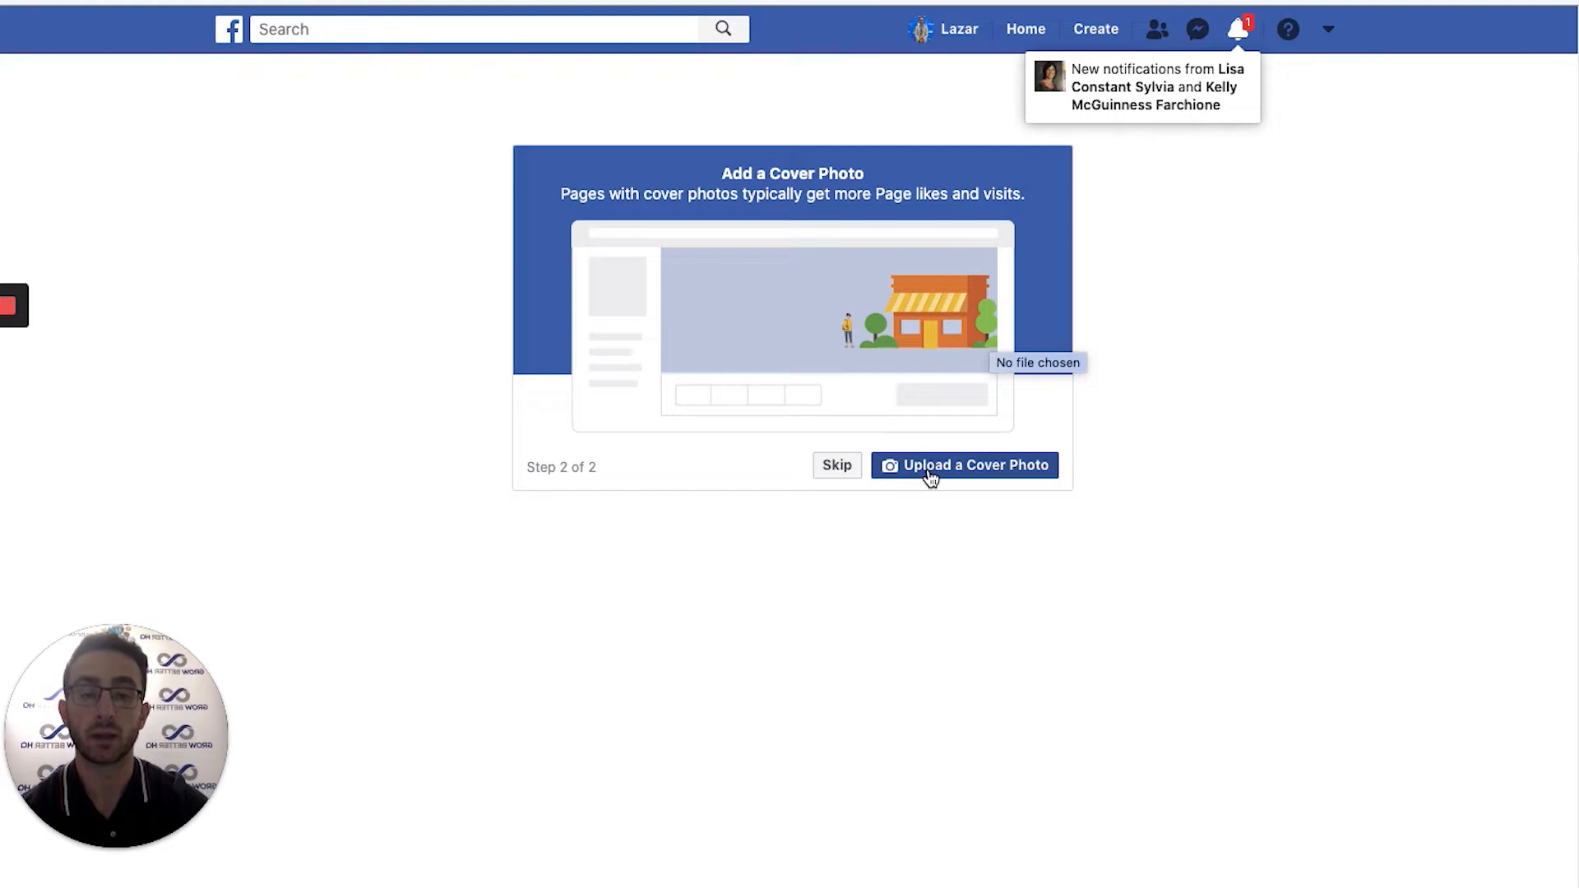
Pick Coffee Shop Coverphoto.png as the cover image and confirm the upload.
click(931, 474)
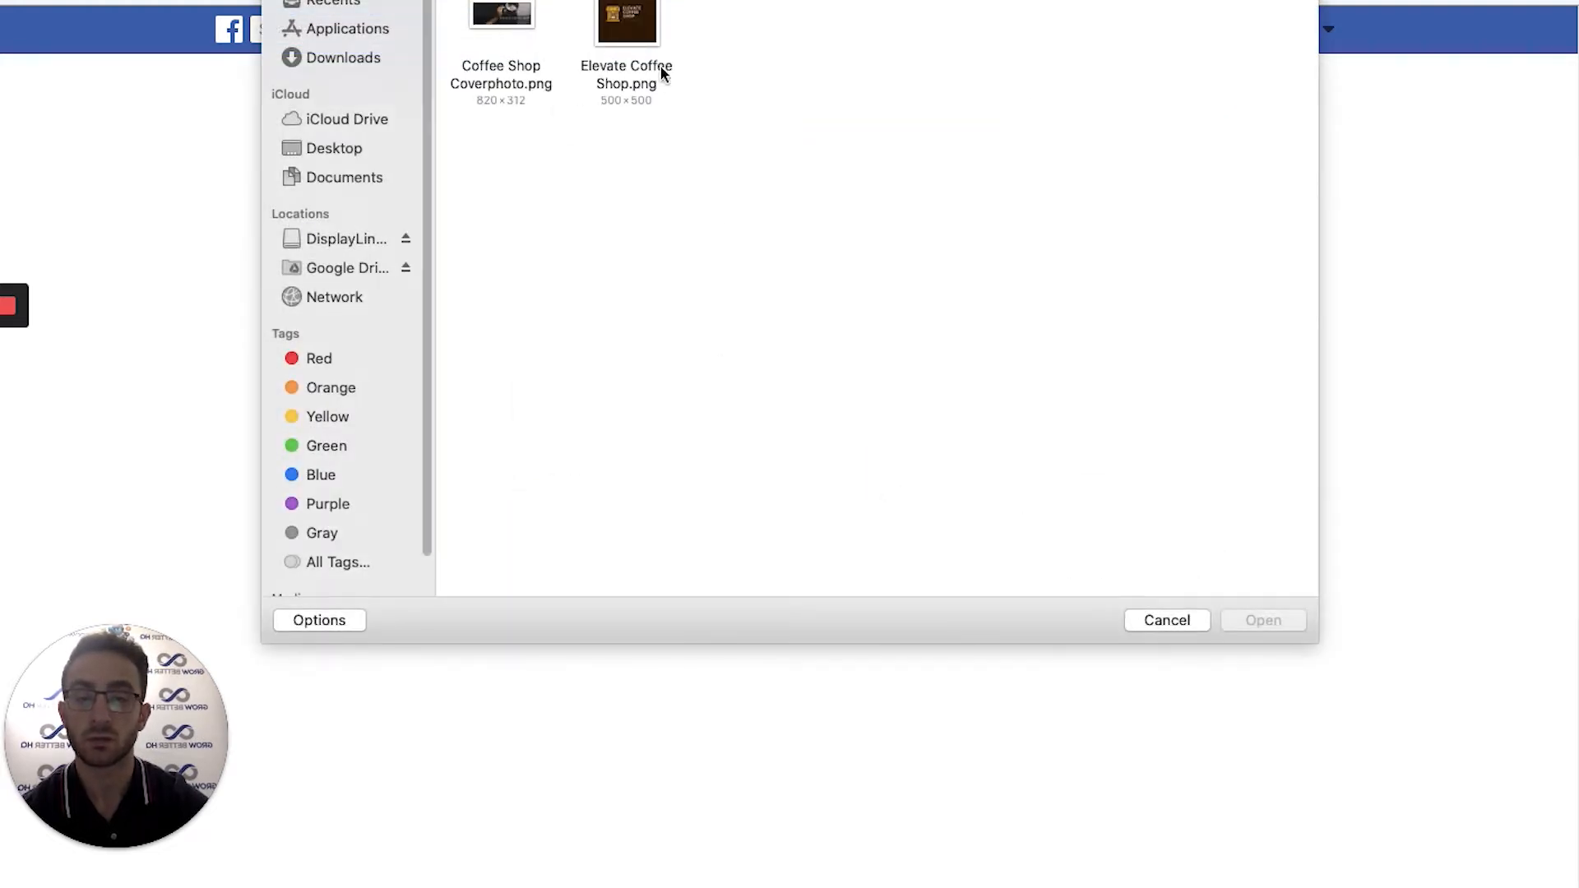
click(497, 17)
key(Return)
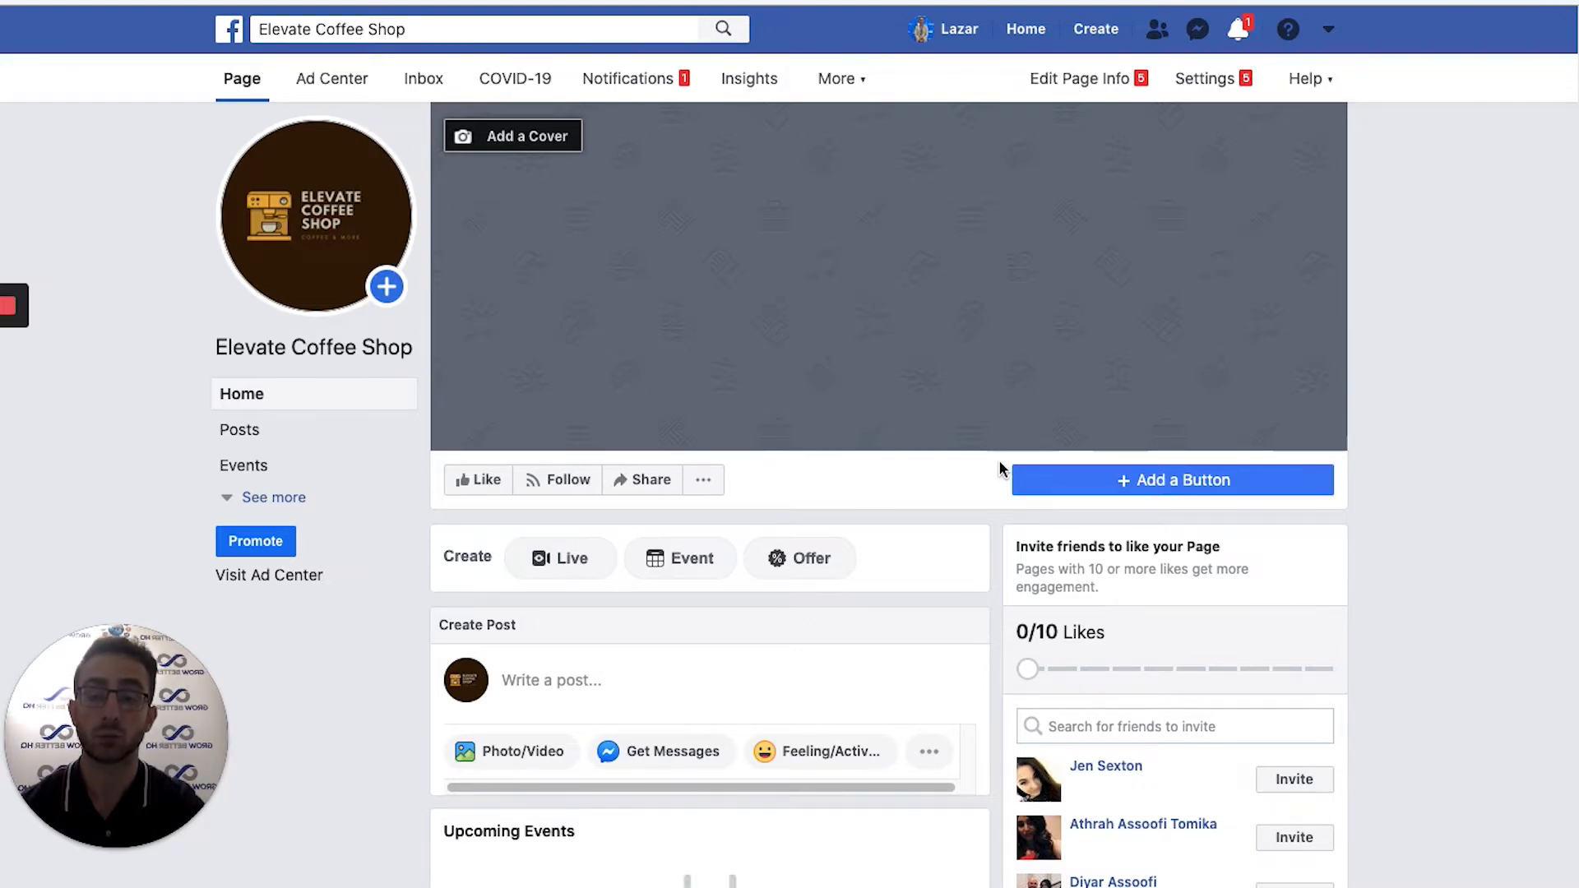
Choose the coffee-cup image from the Cover Photos album as the cover and save it.
click(502, 136)
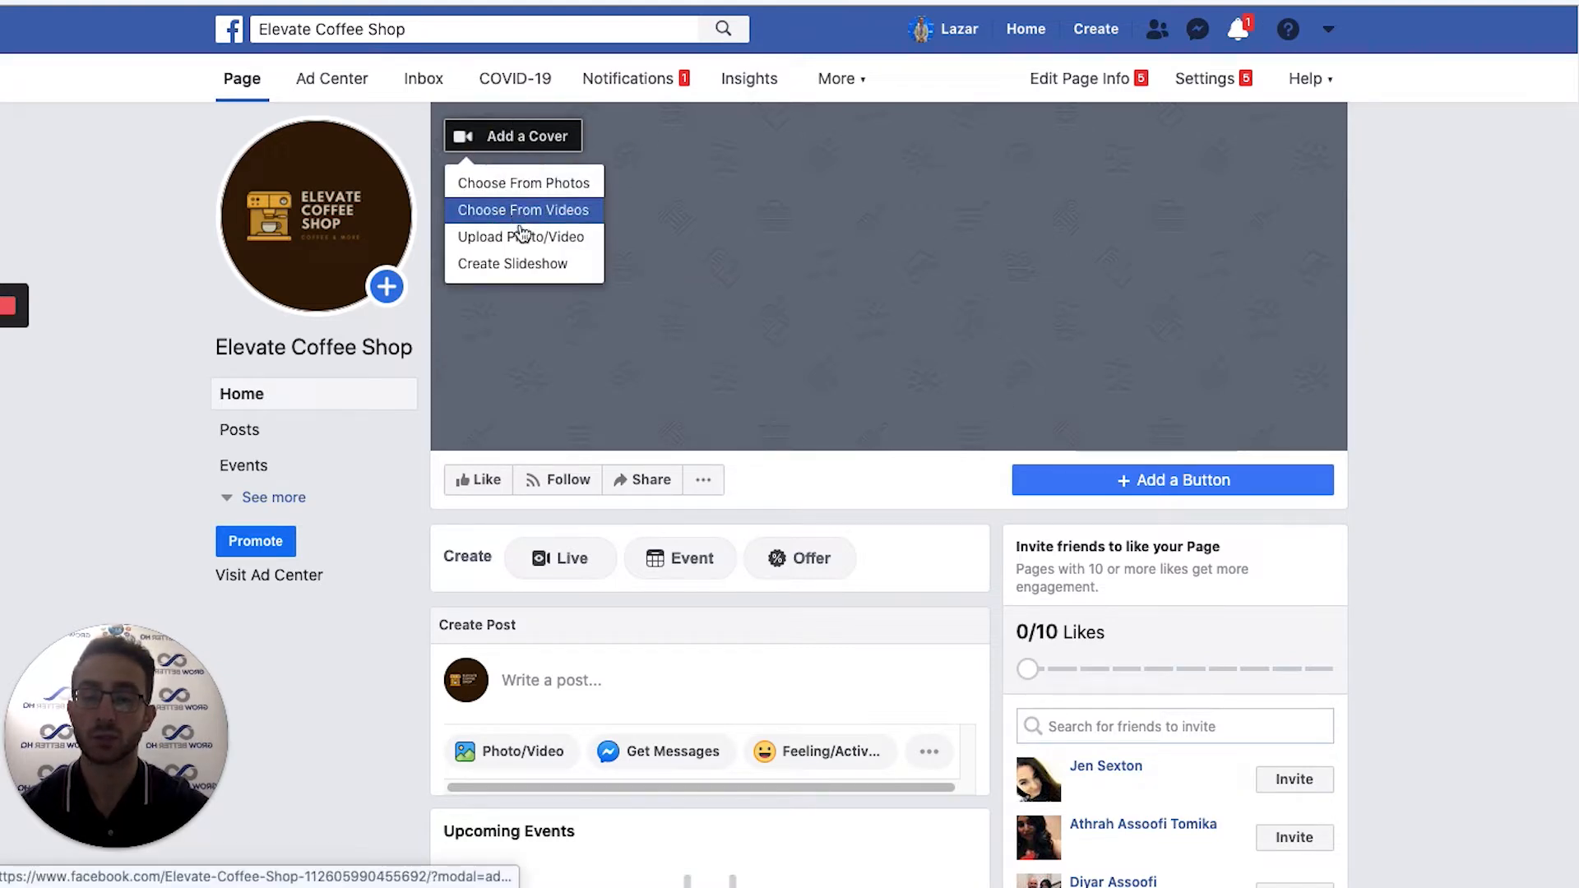
click(507, 186)
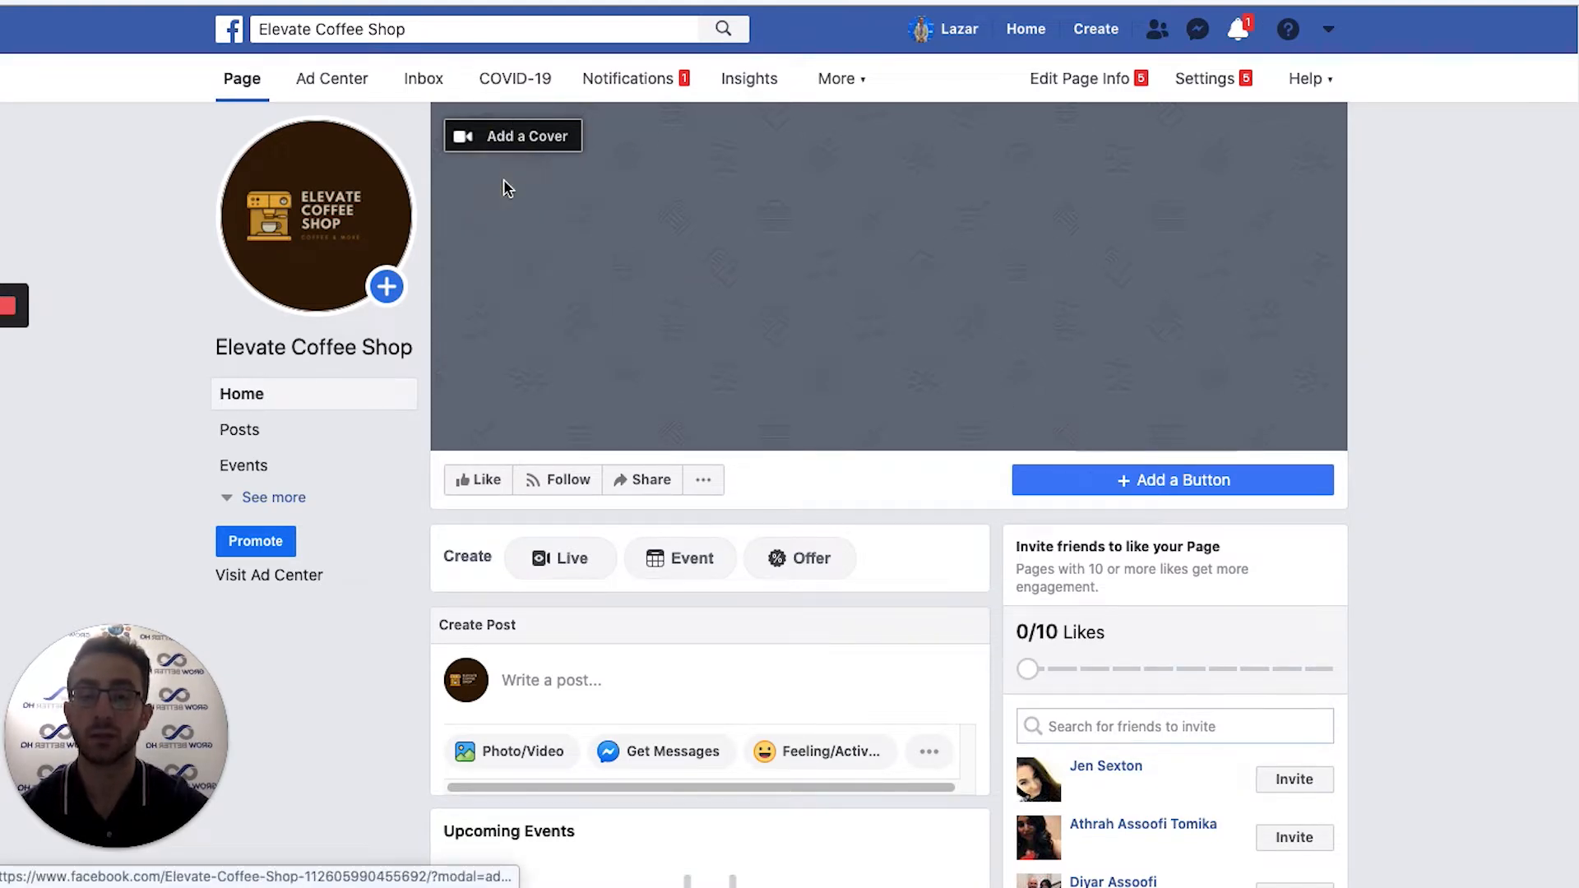
click(518, 301)
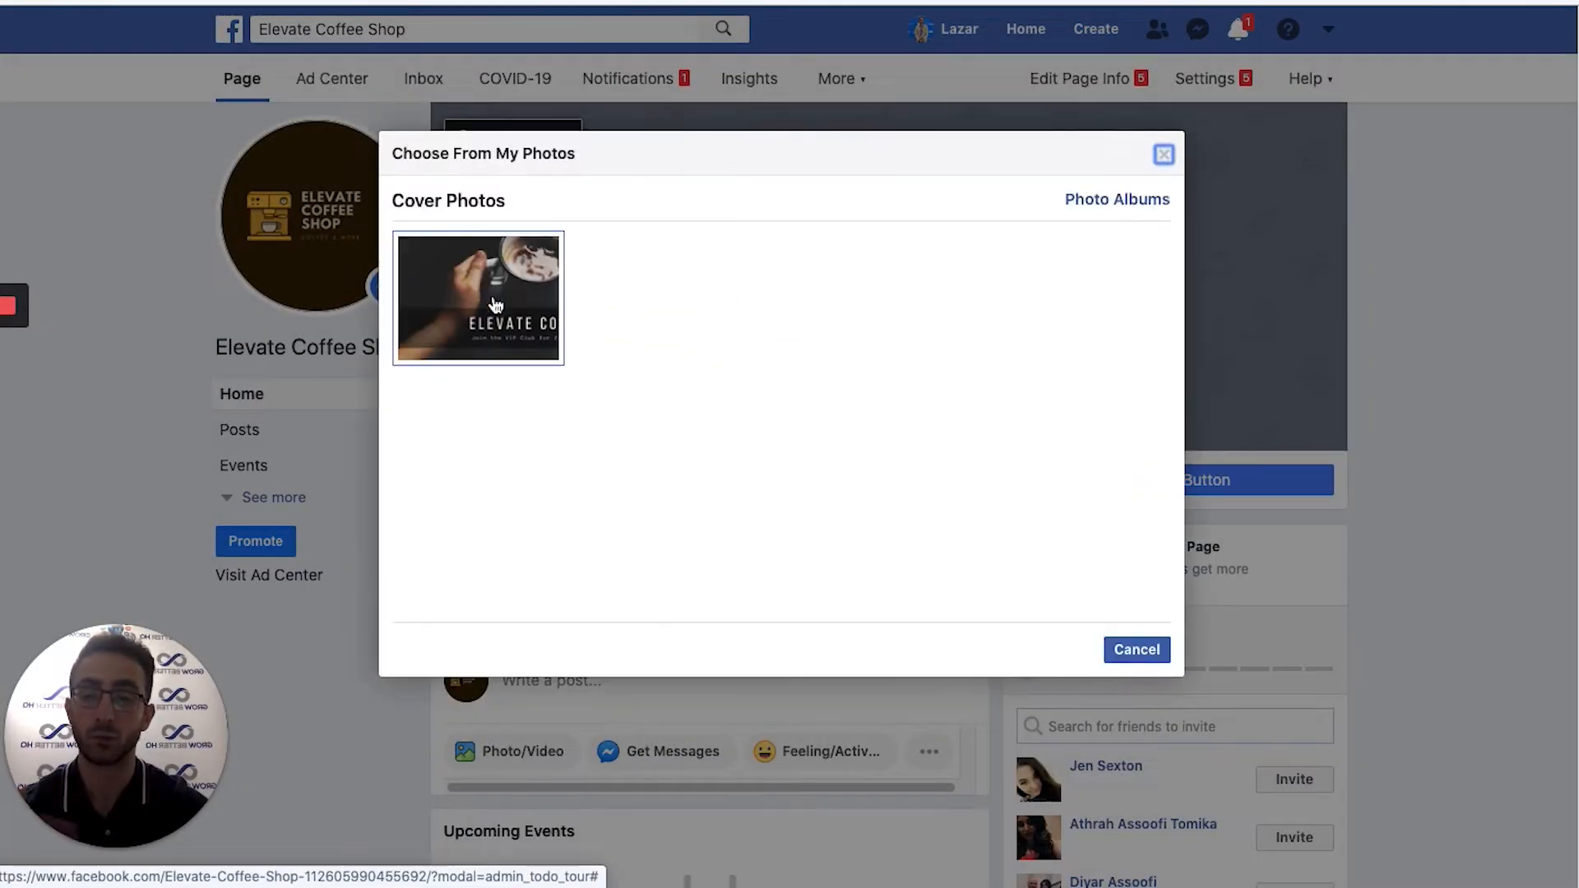
click(526, 311)
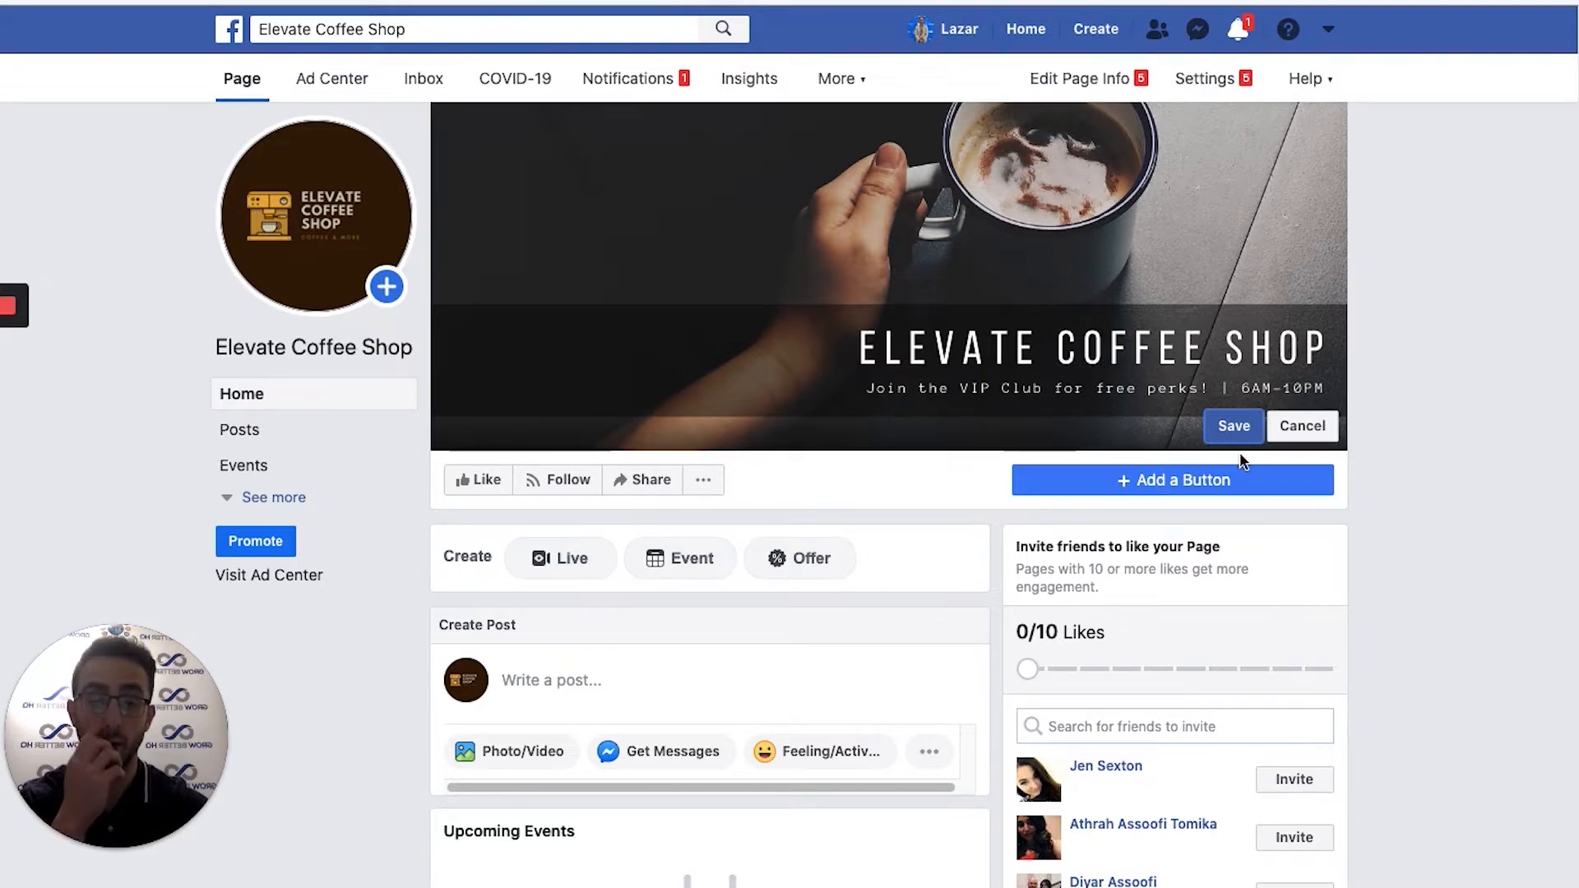
click(1243, 426)
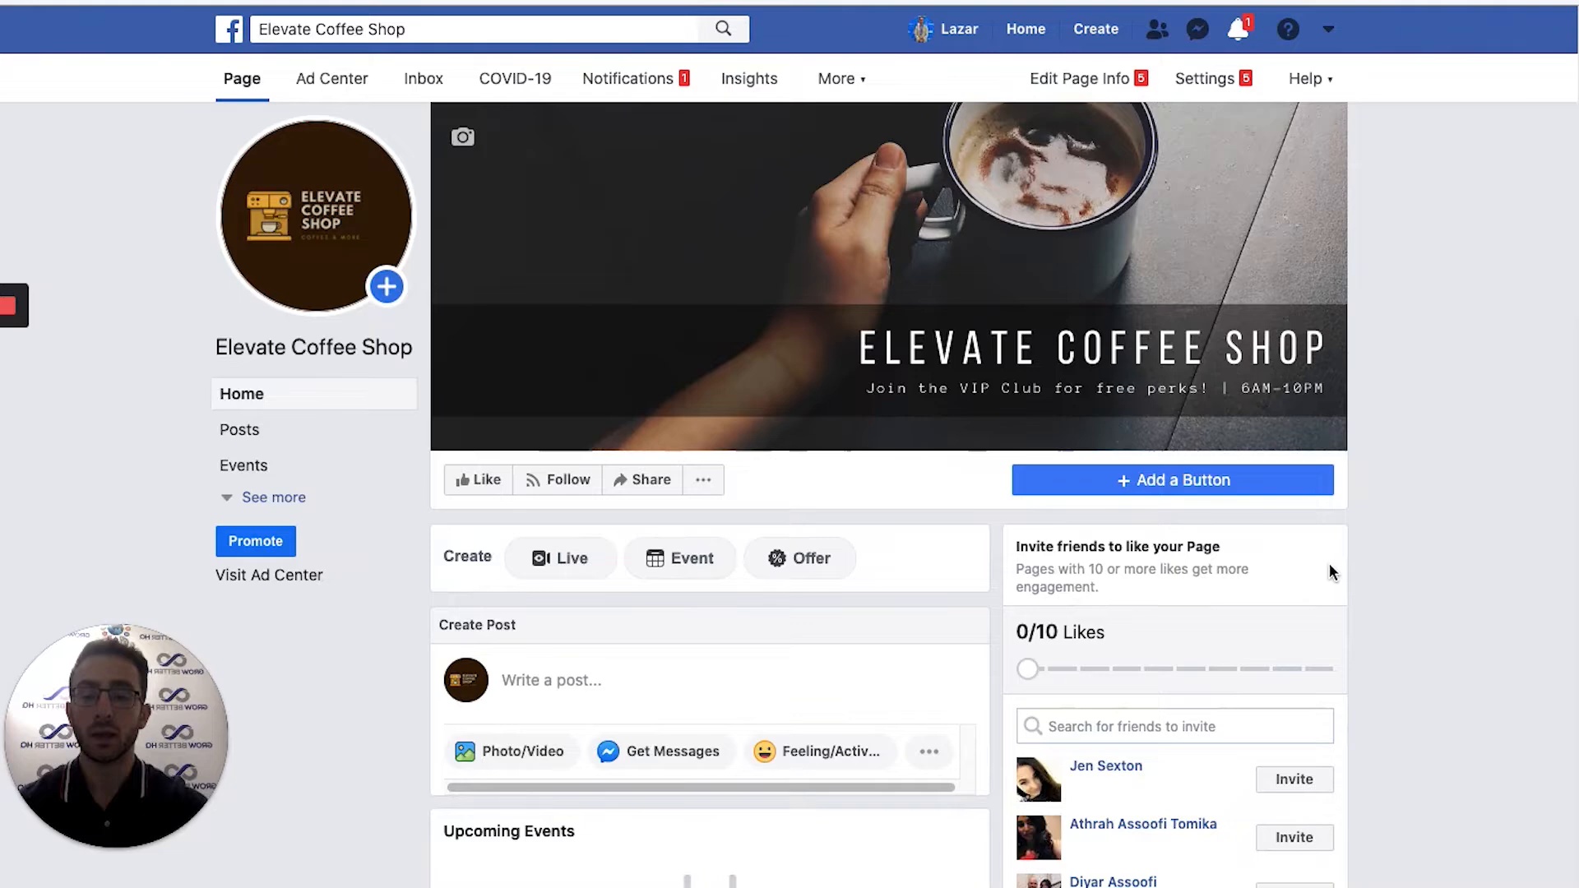
scroll(1458, 595, down, 10)
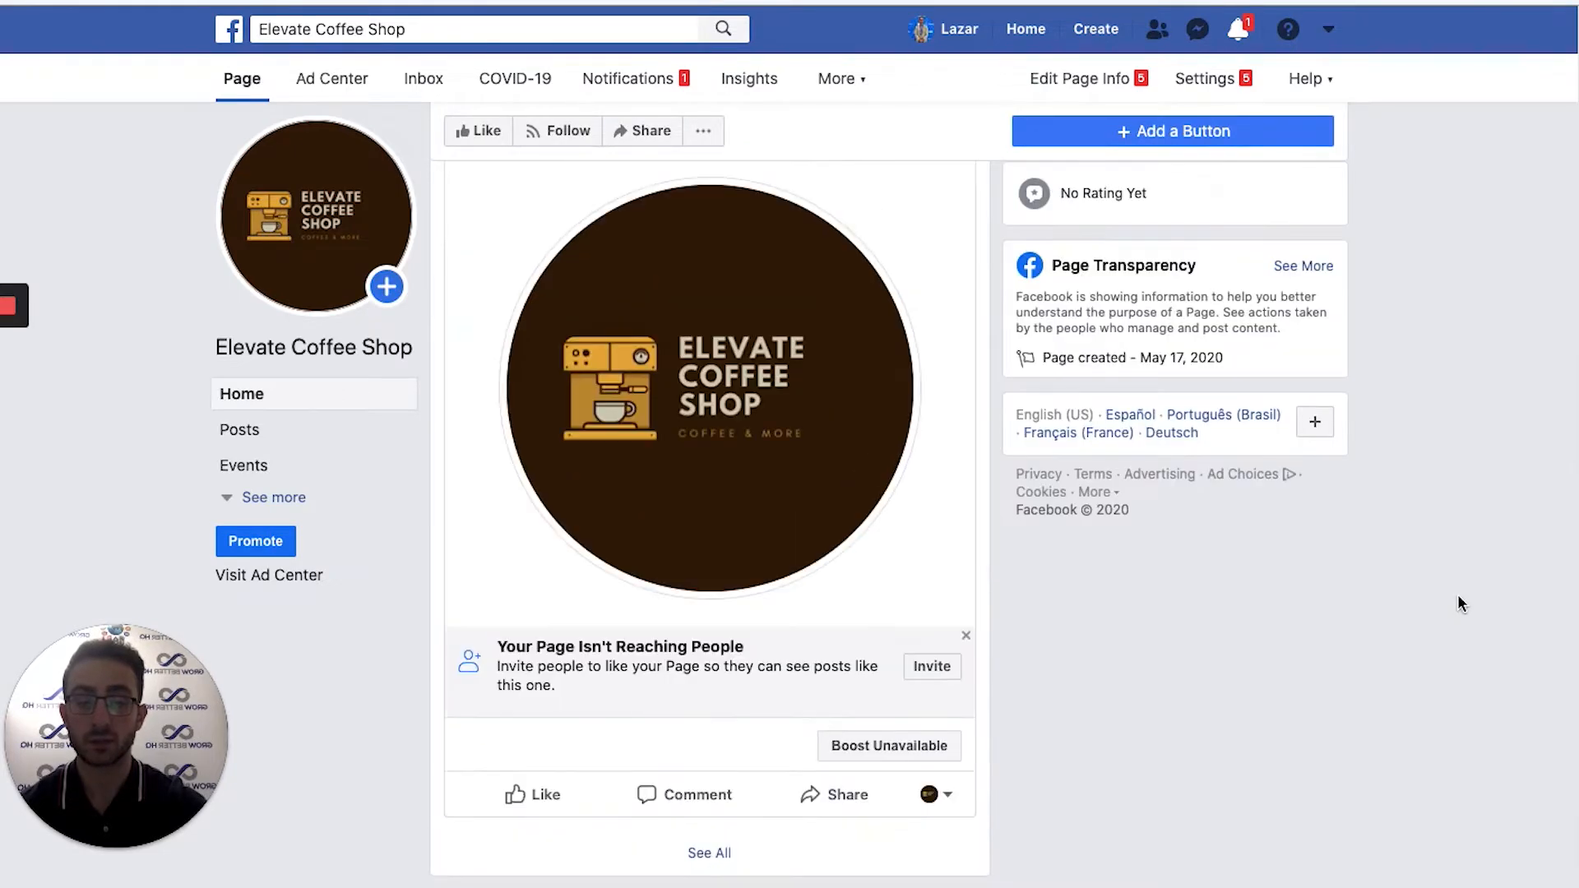
scroll(1458, 594, up, 10)
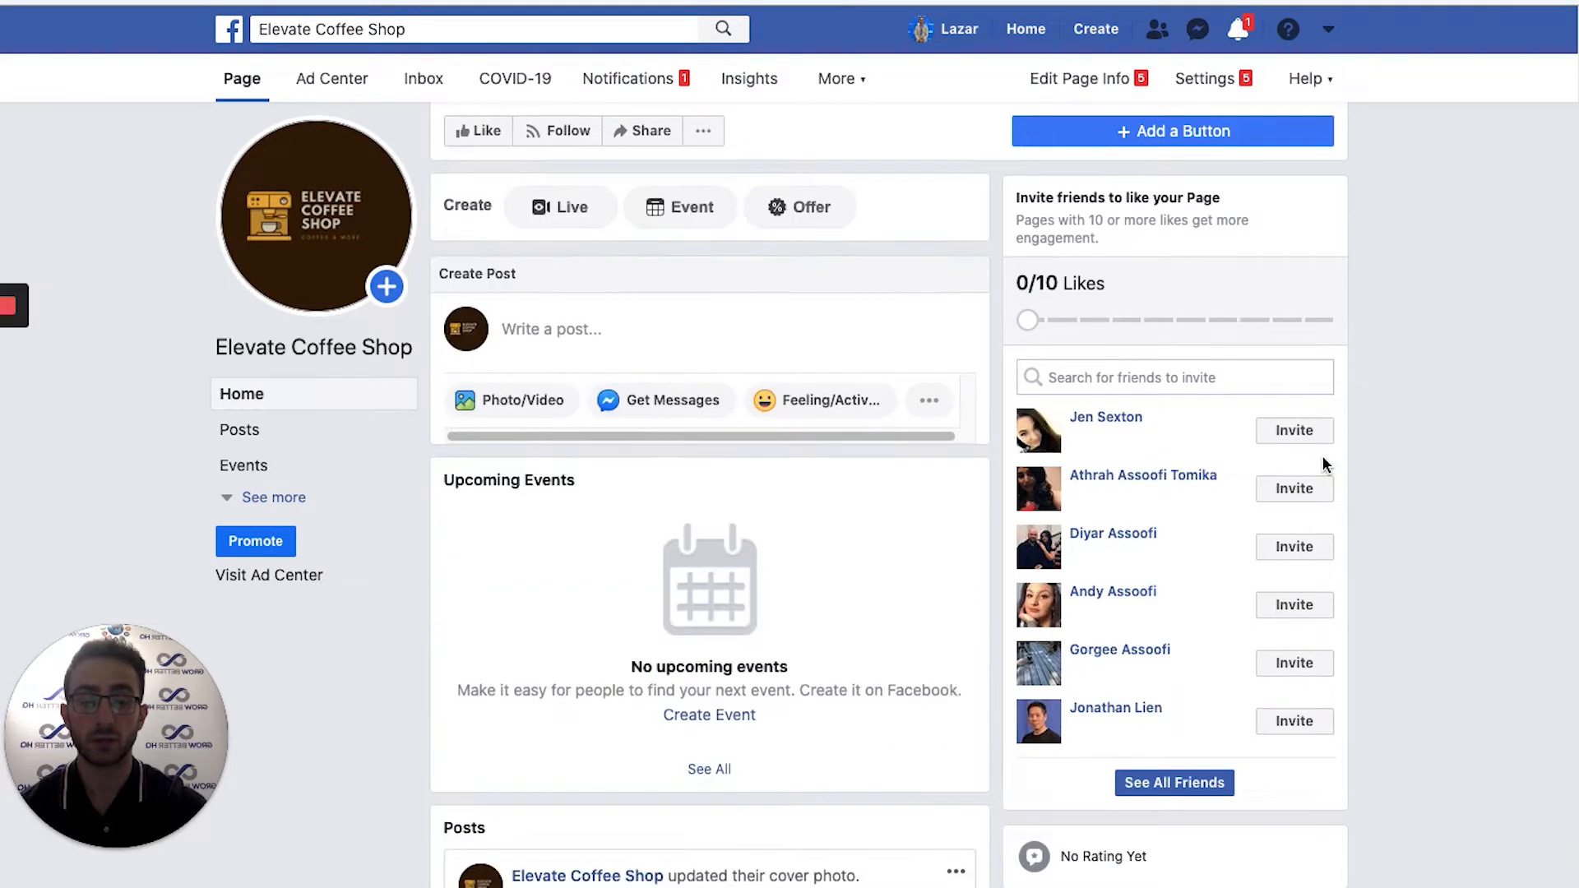
scroll(1321, 455, up, 4)
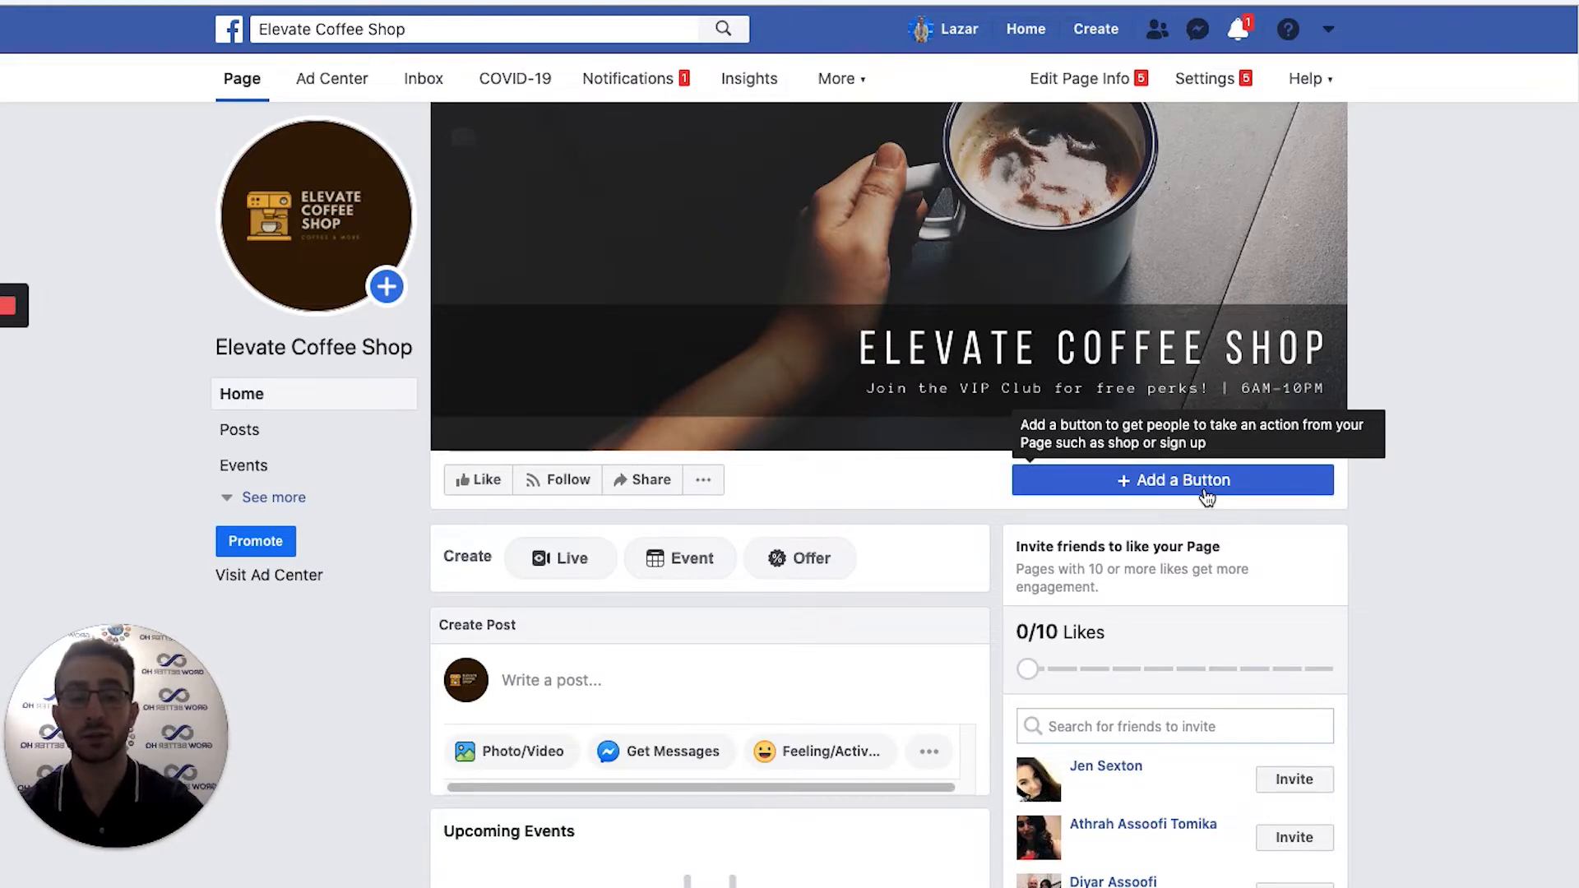
Browse the action button categories and choose Call Now as the Page's button.
click(1205, 485)
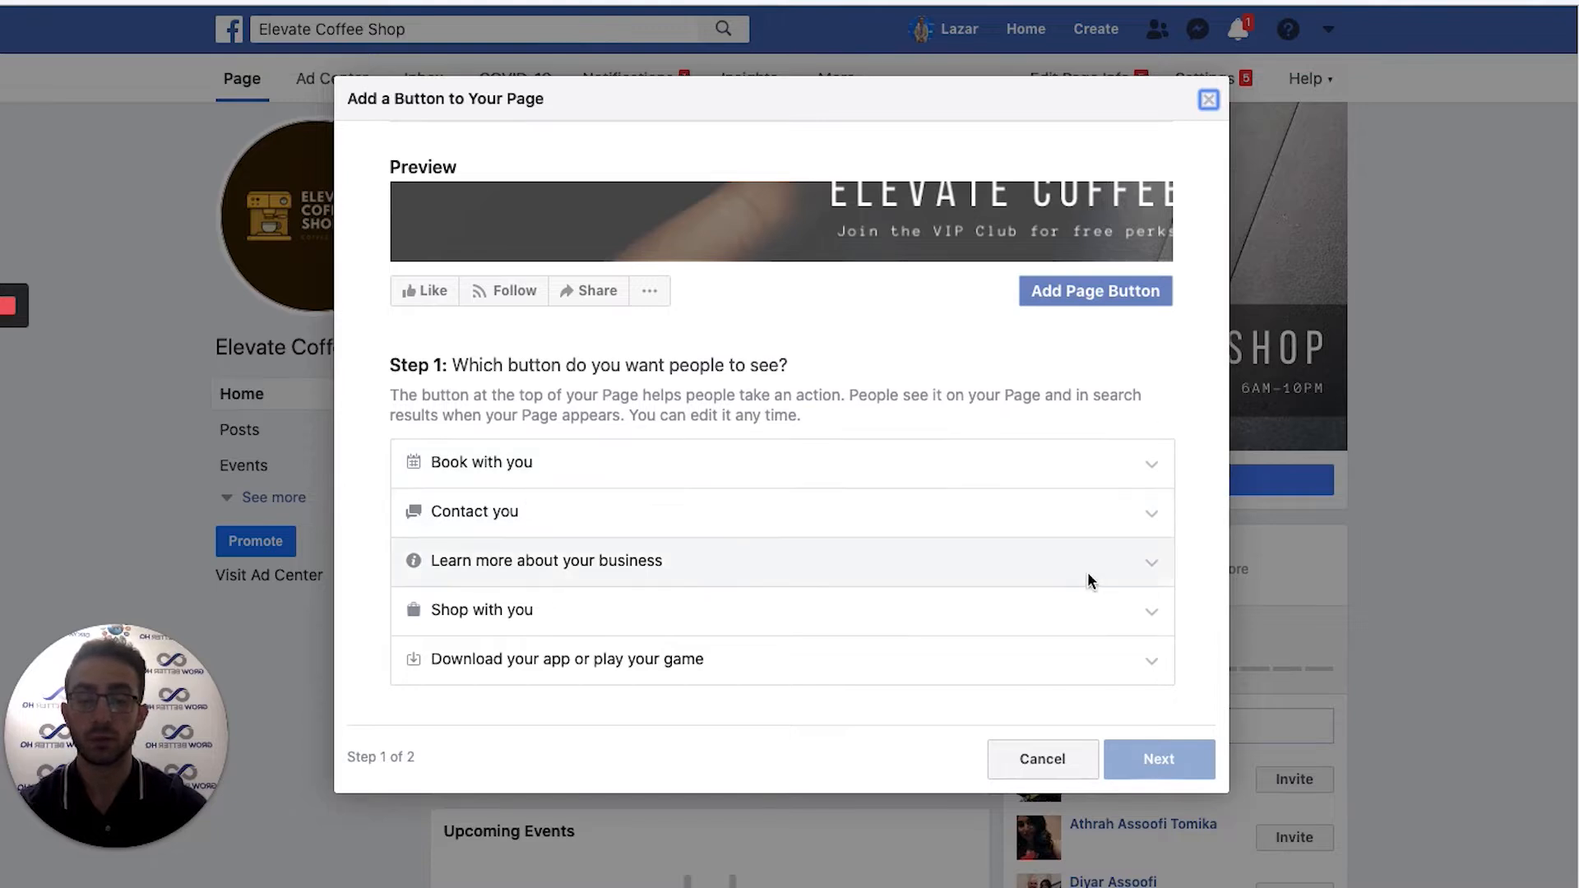
click(1157, 607)
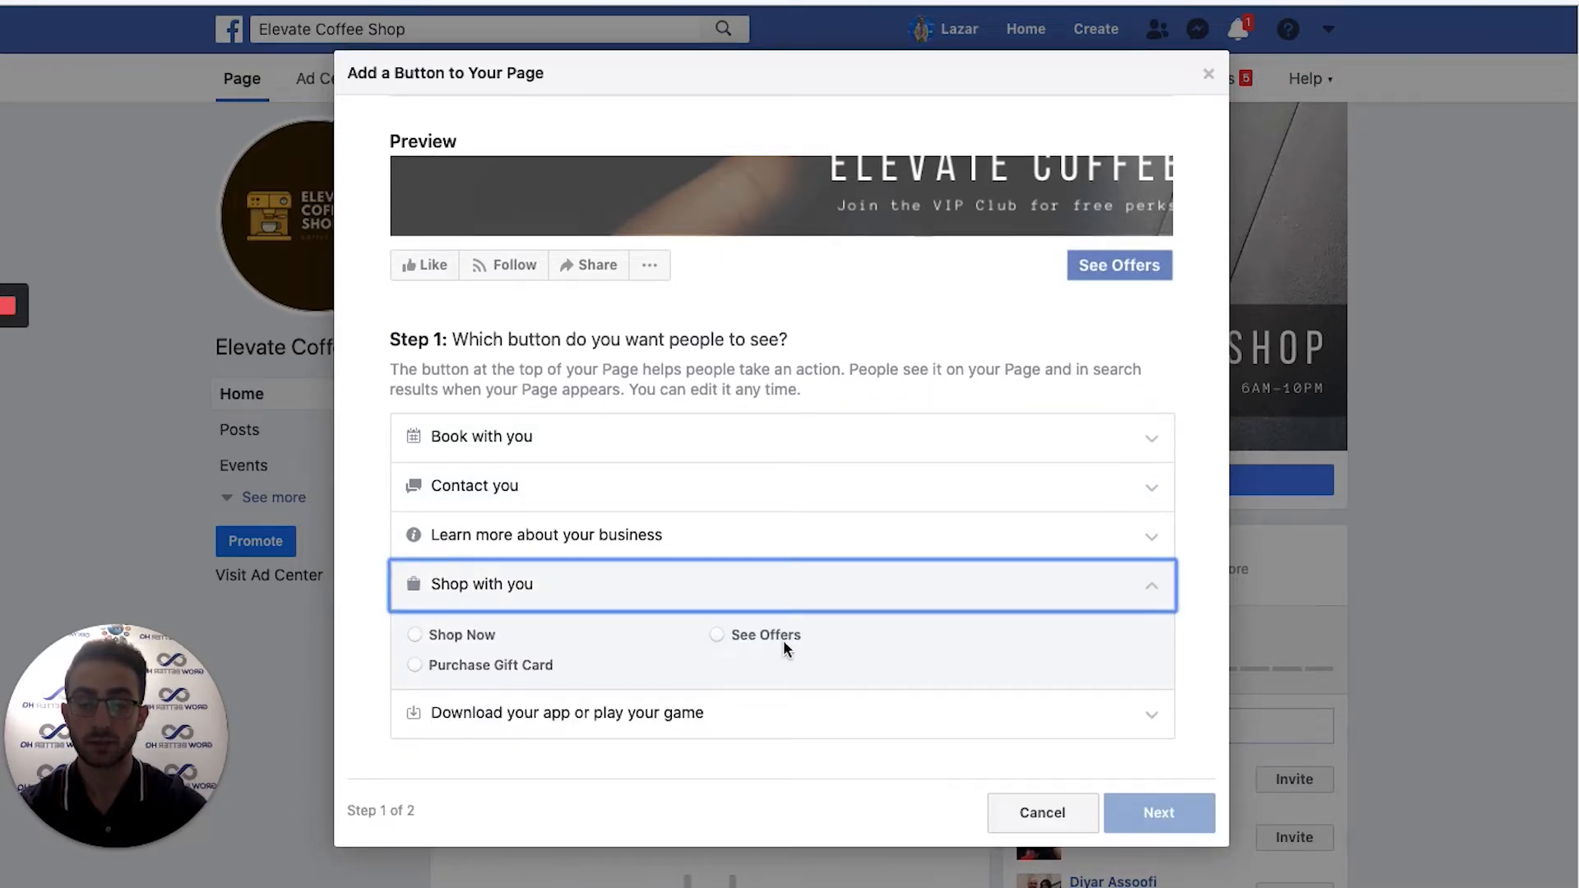
click(1157, 454)
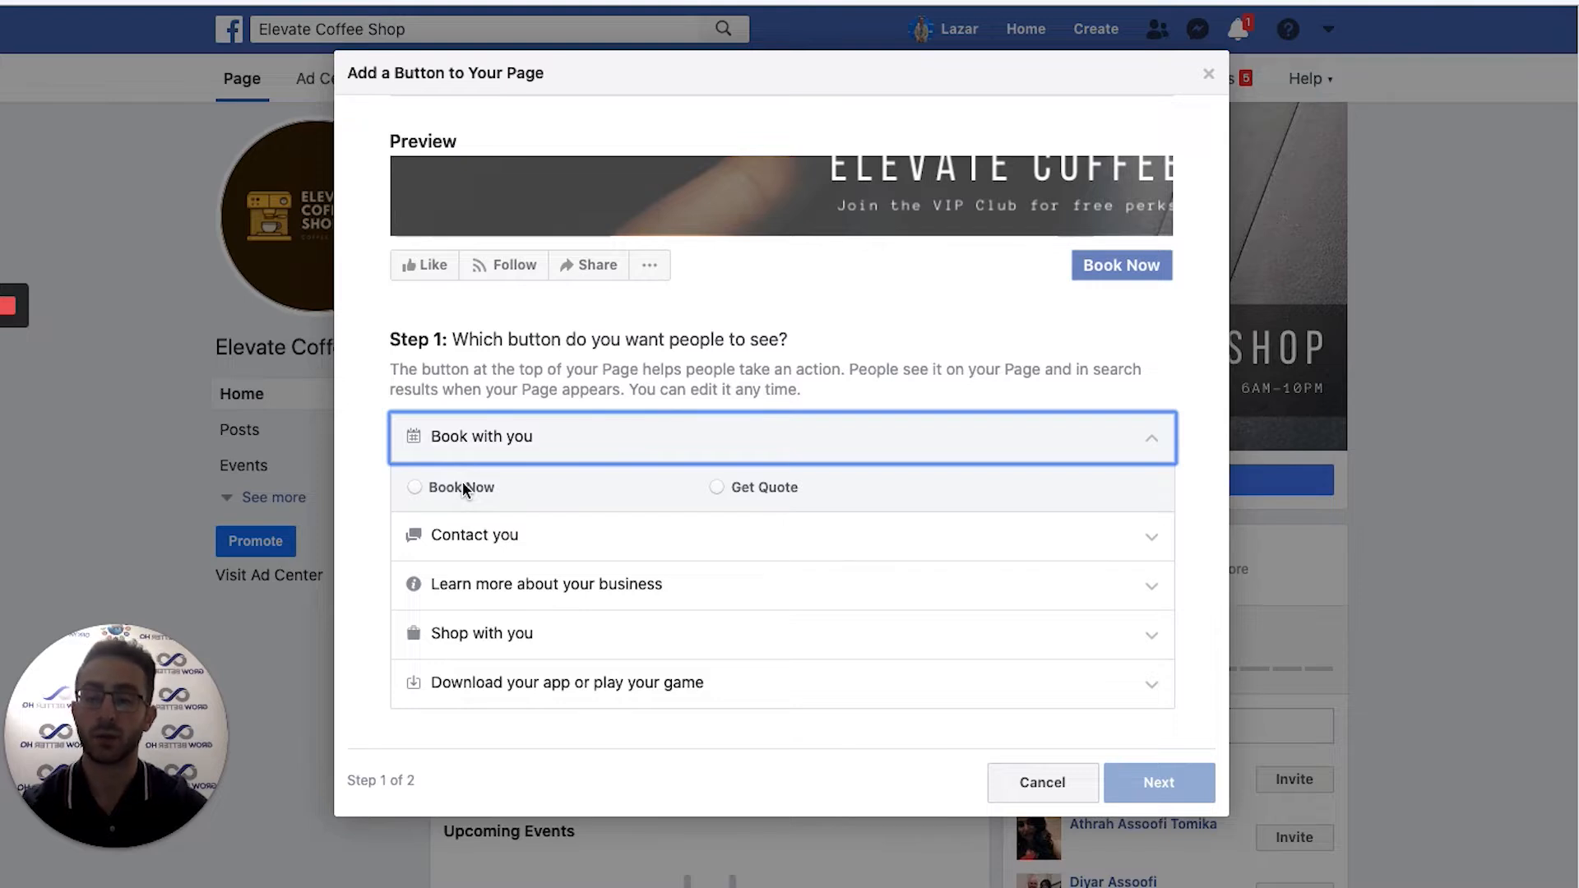
click(1127, 536)
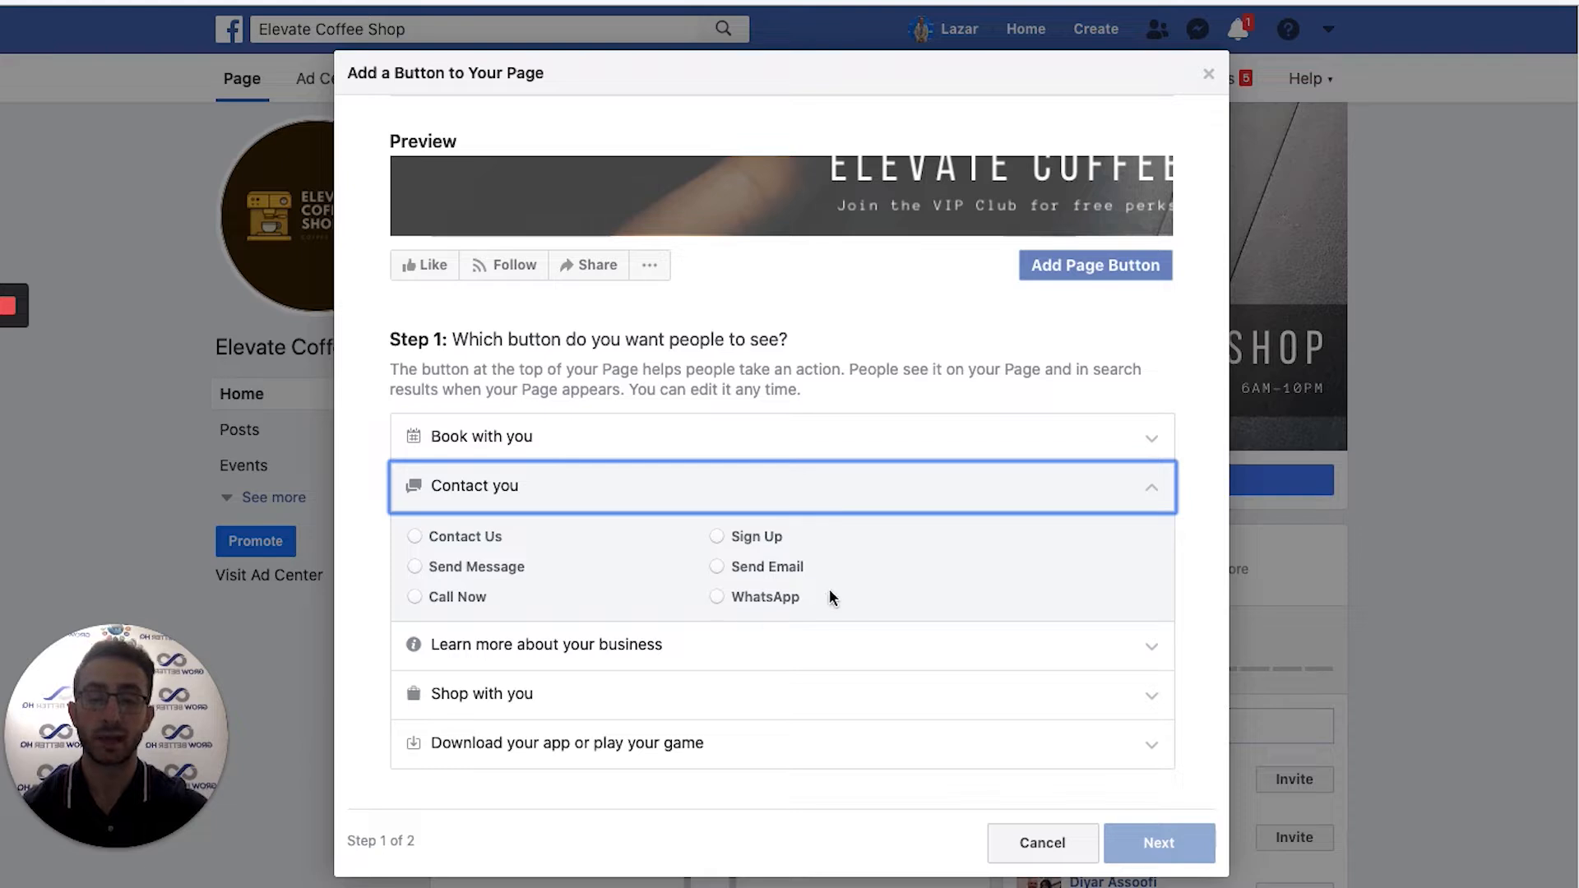
click(812, 647)
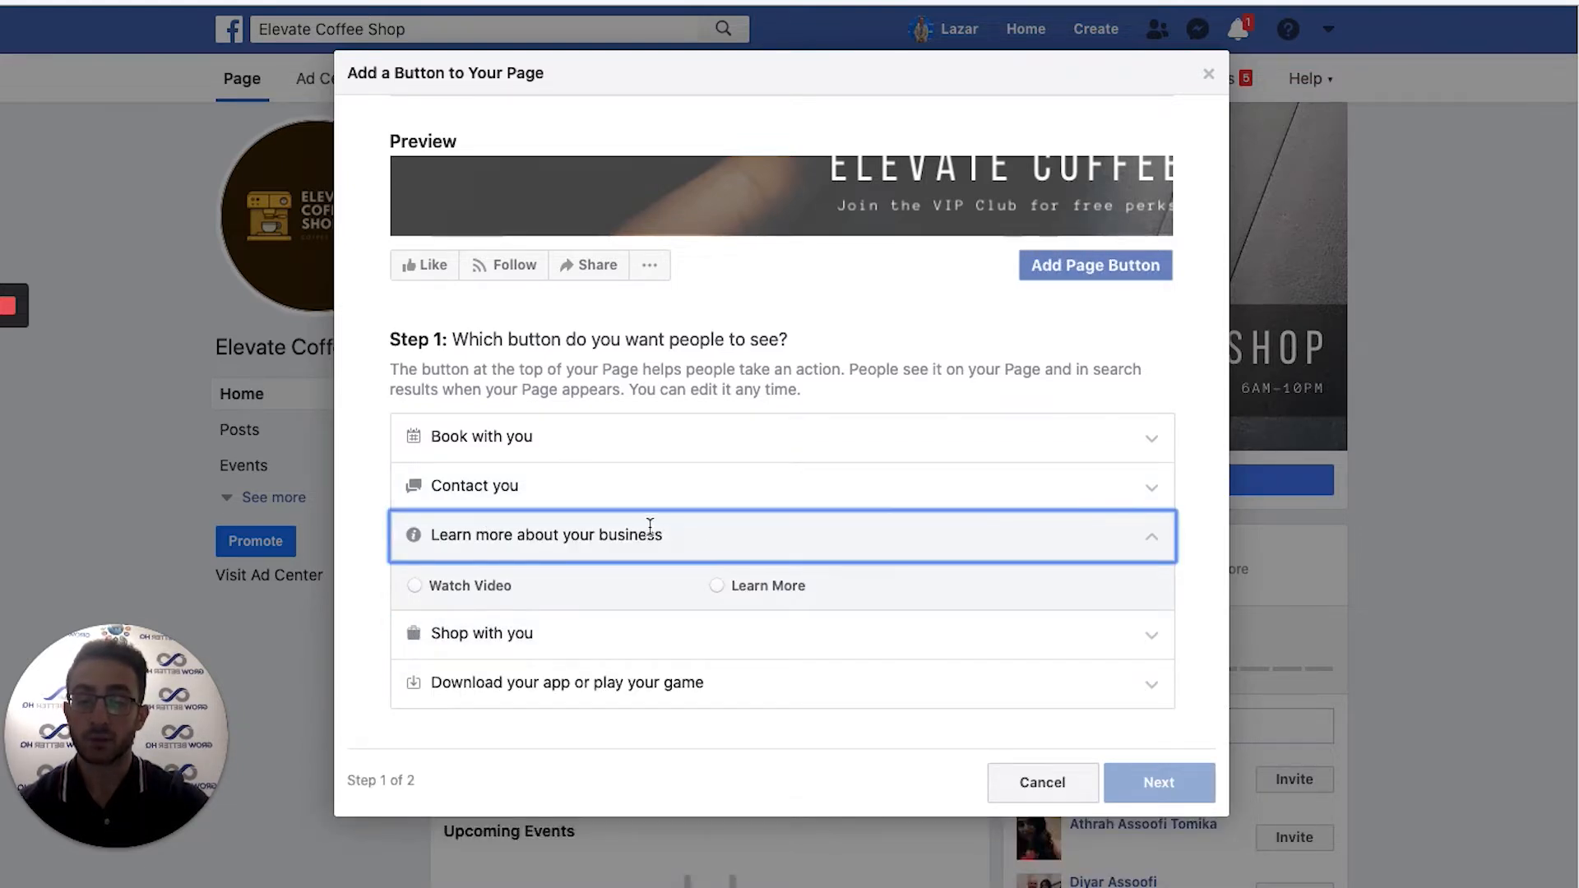
click(719, 485)
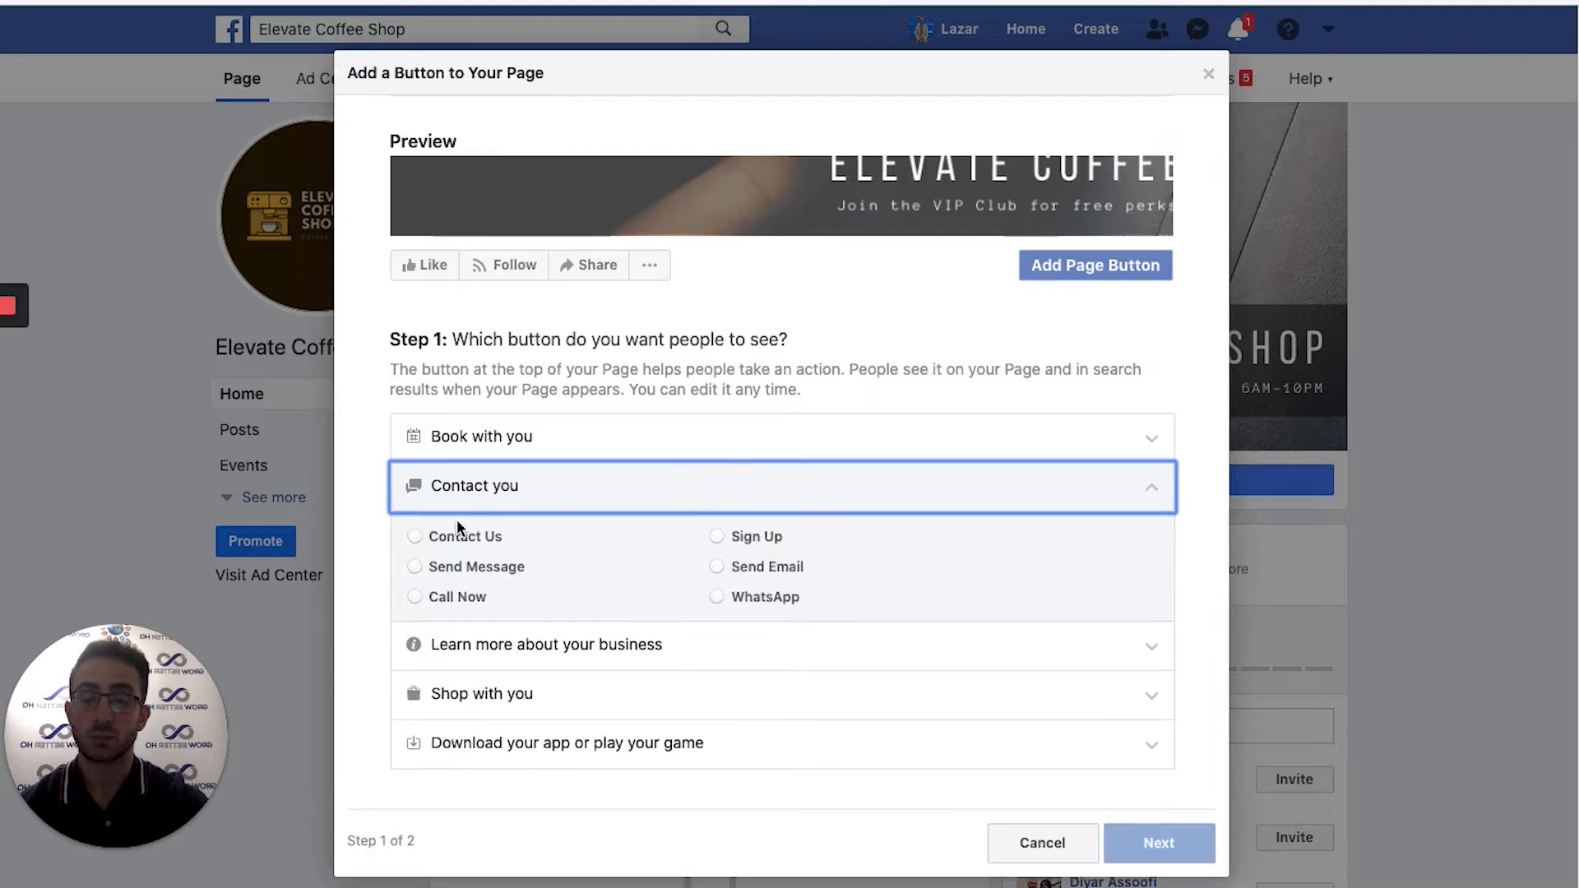
click(415, 595)
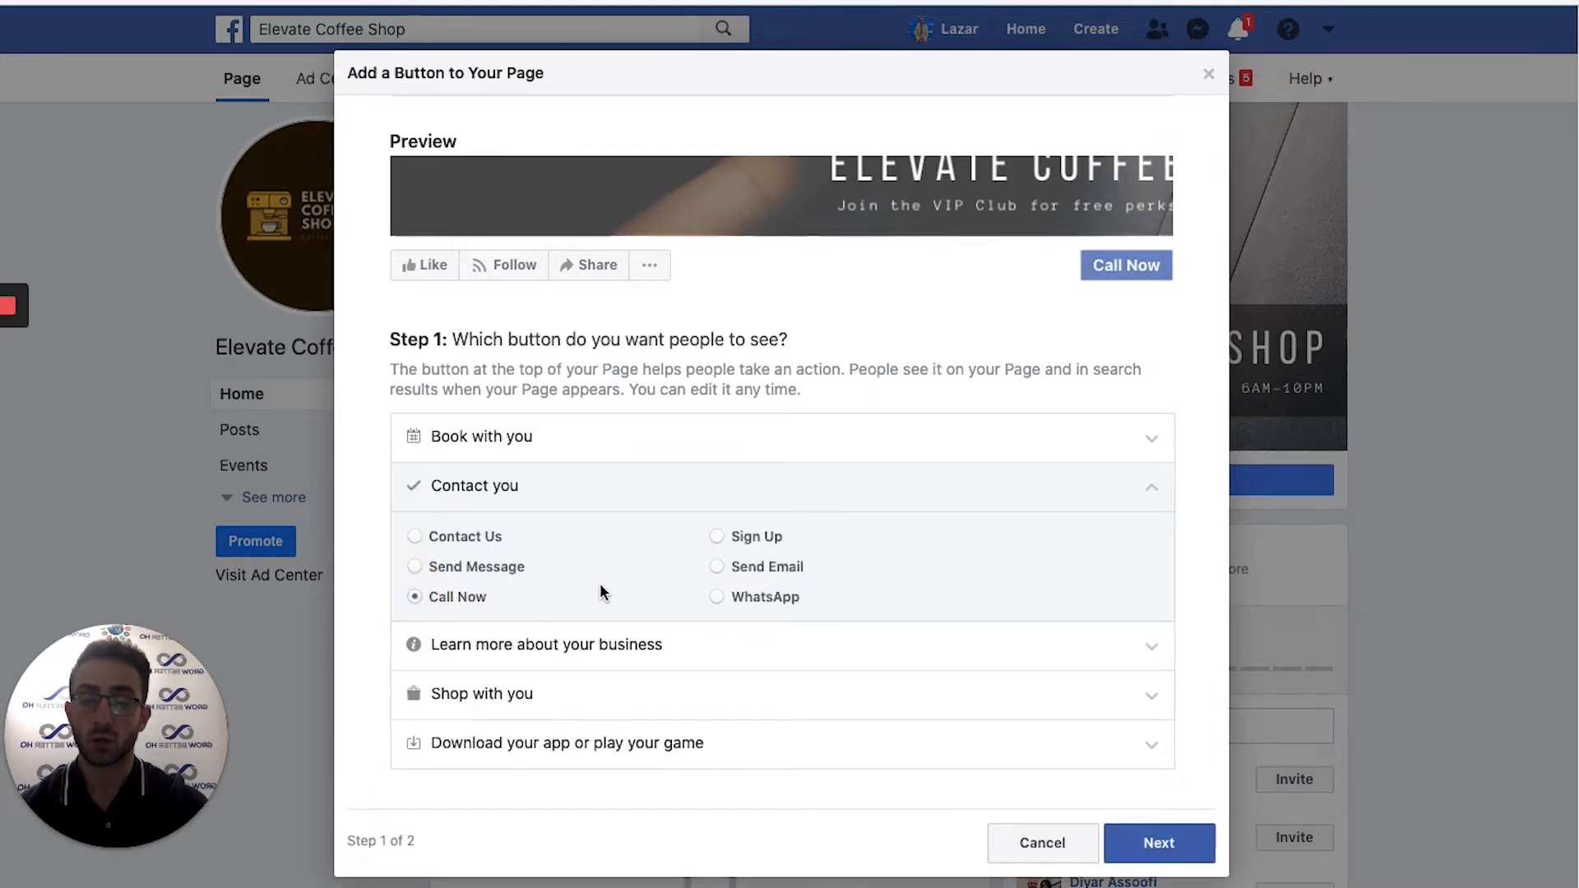
Enter and save the shop's phone number for the Call Now button, then finish.
click(1154, 849)
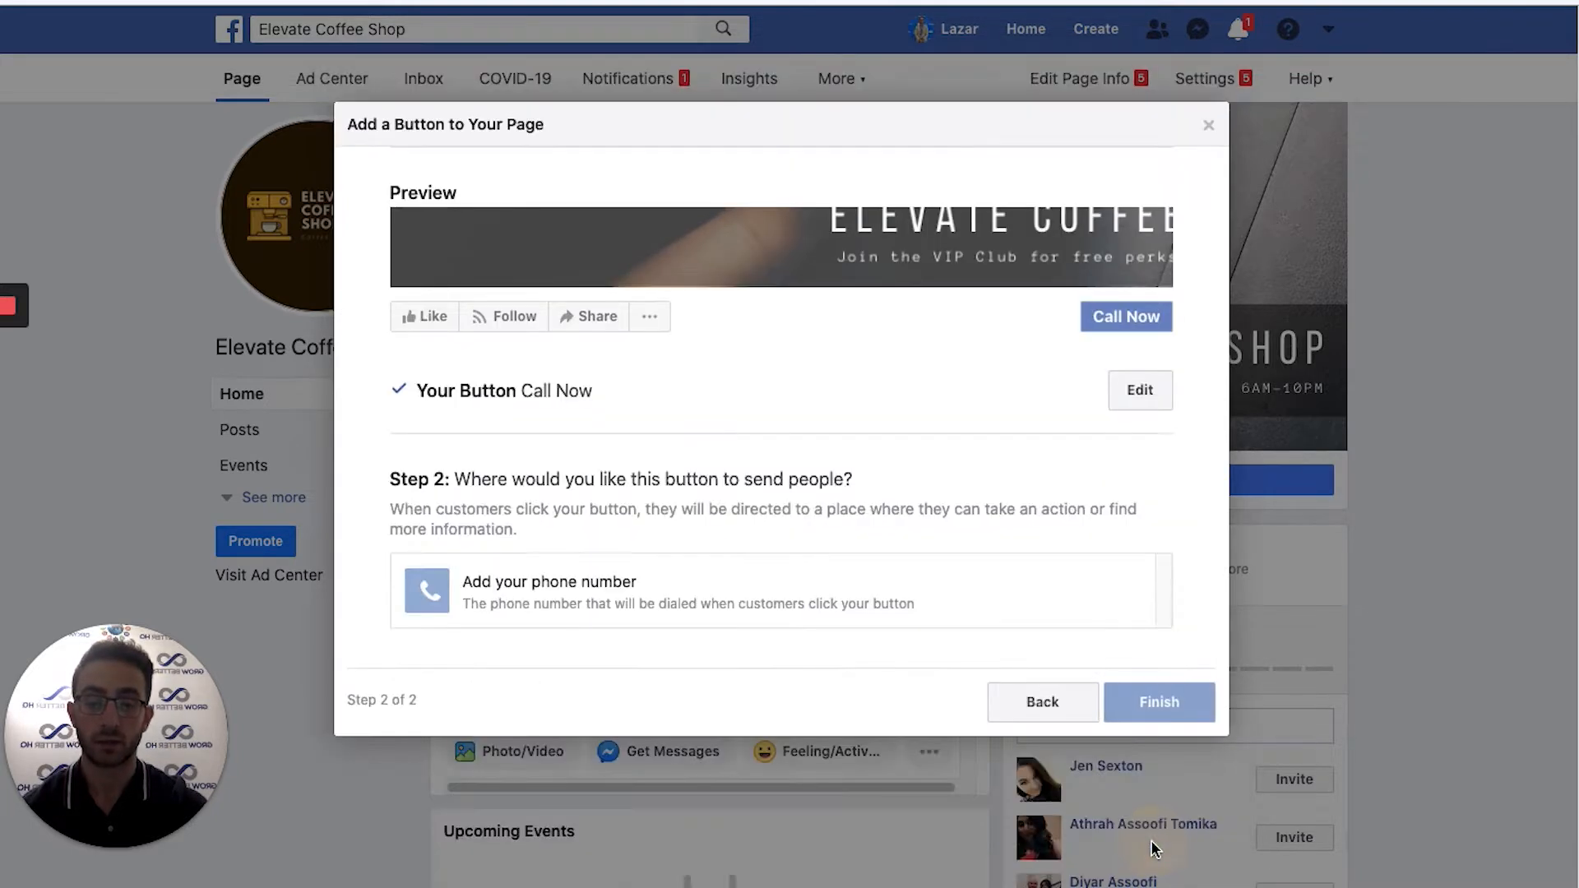
click(565, 605)
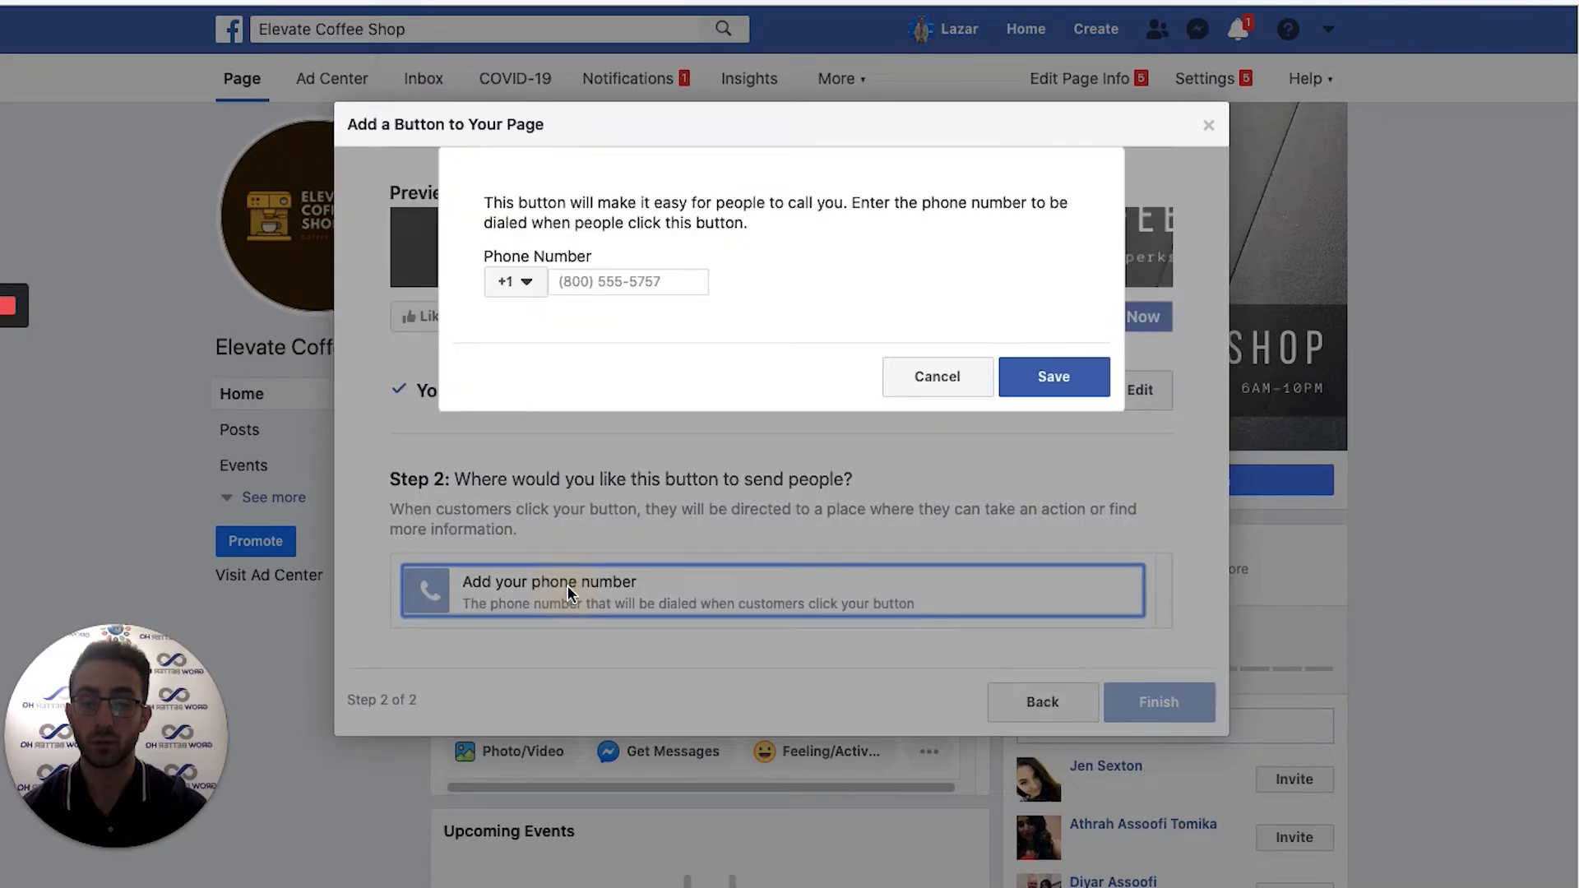
click(598, 281)
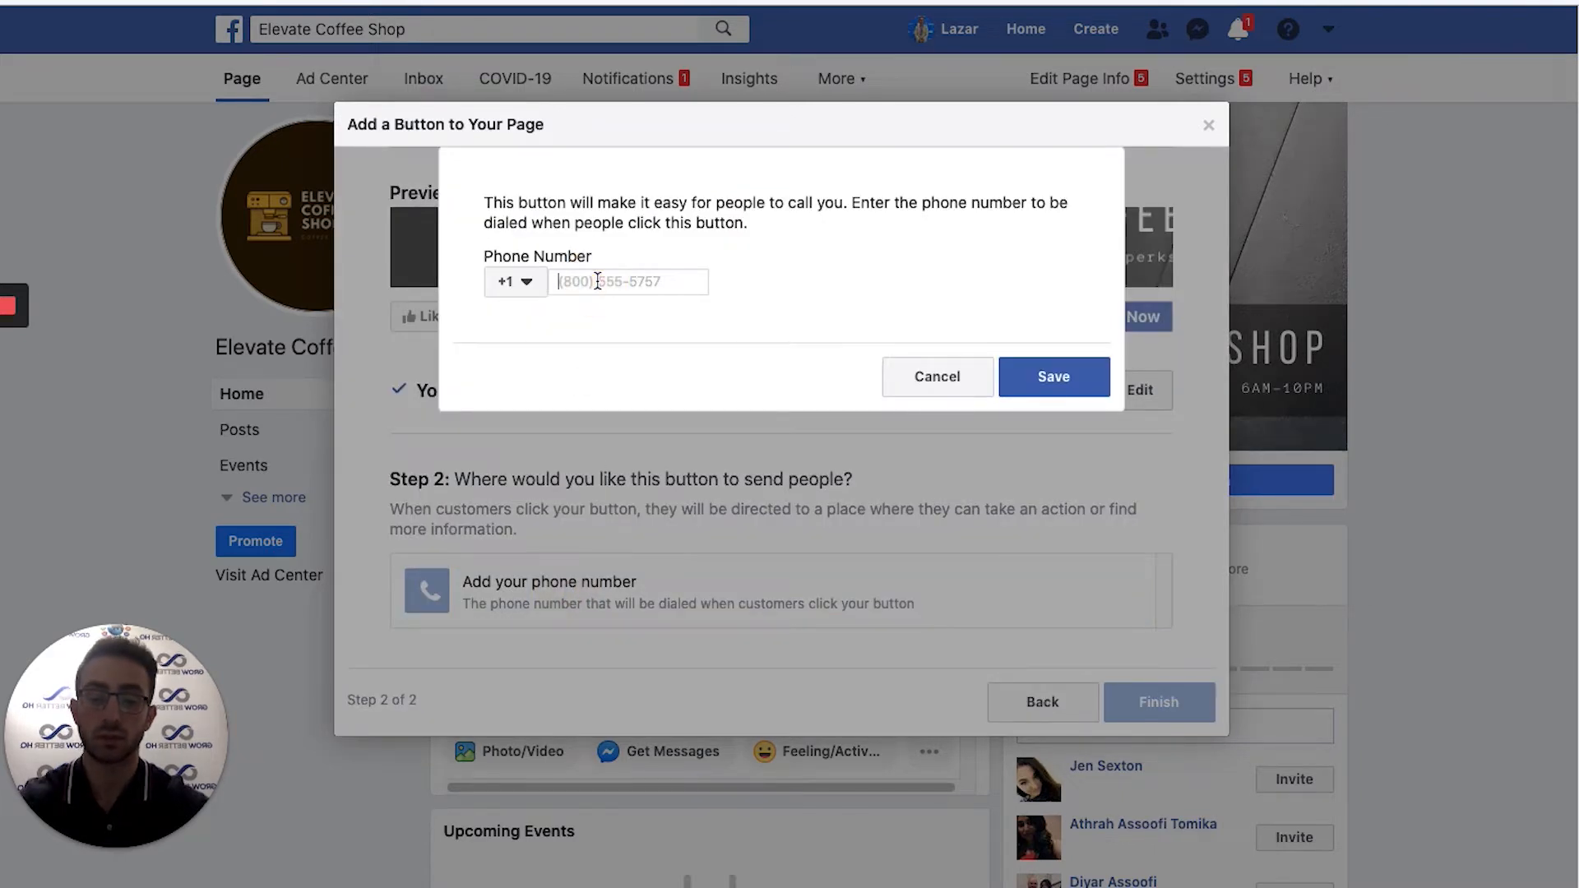
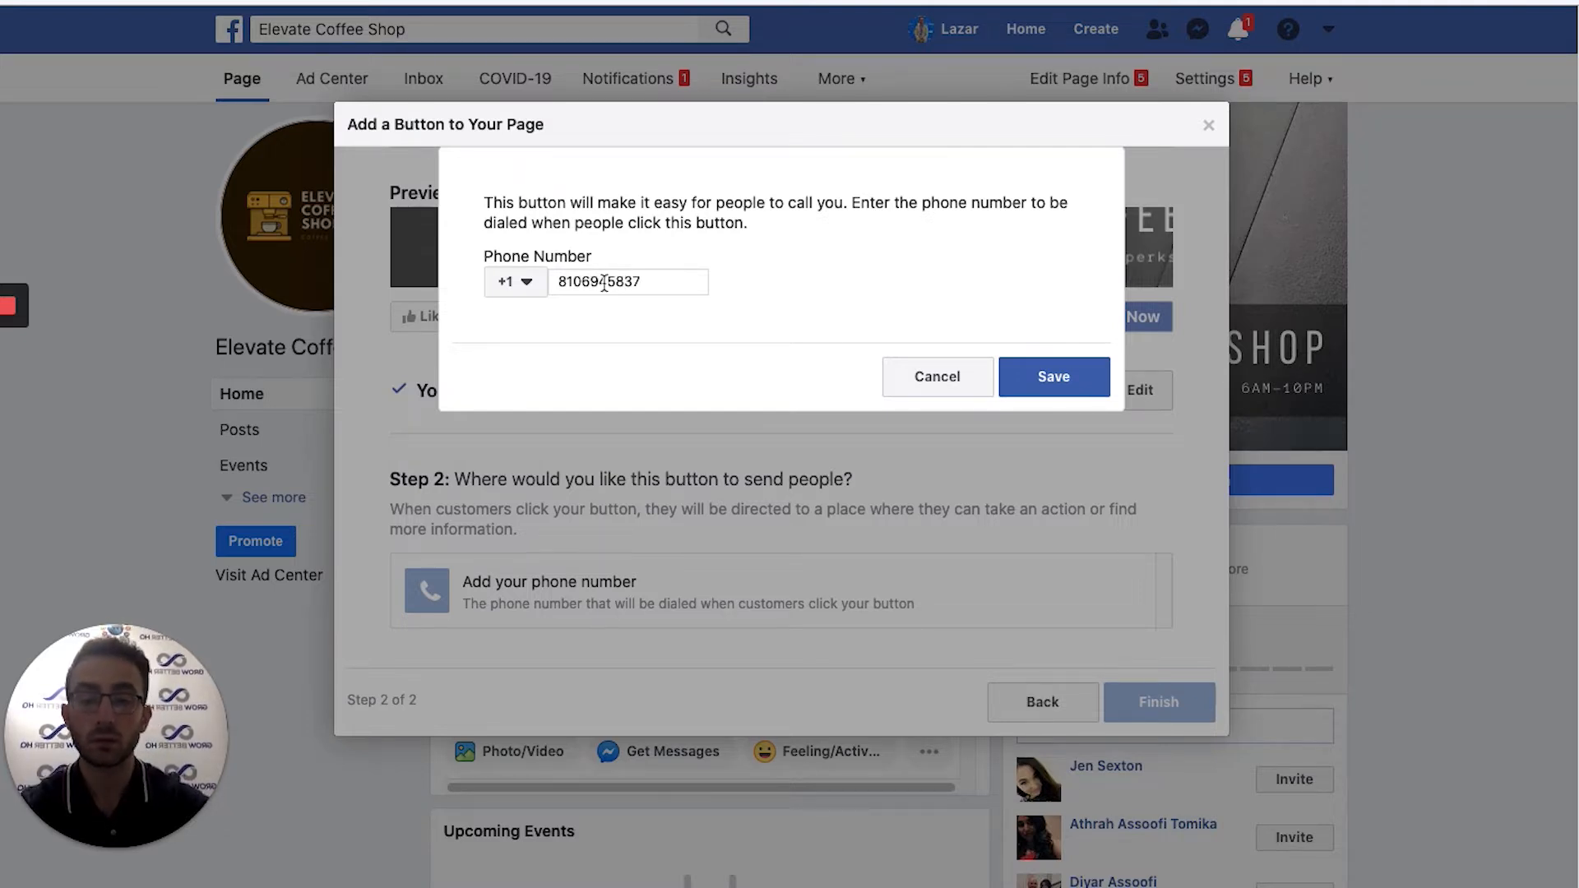
click(1030, 376)
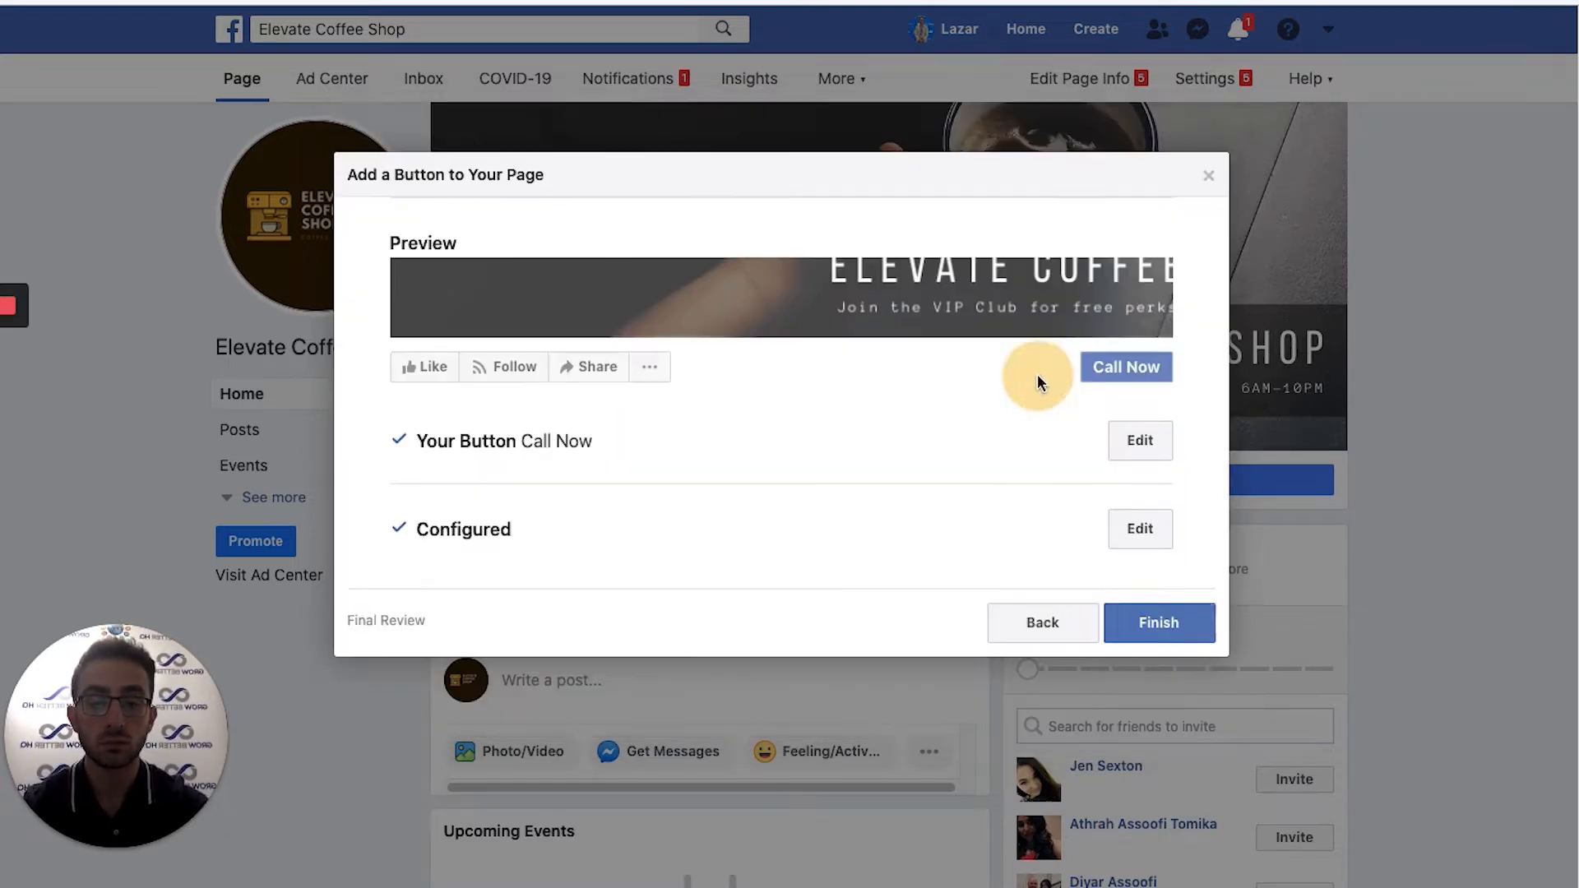
click(1171, 626)
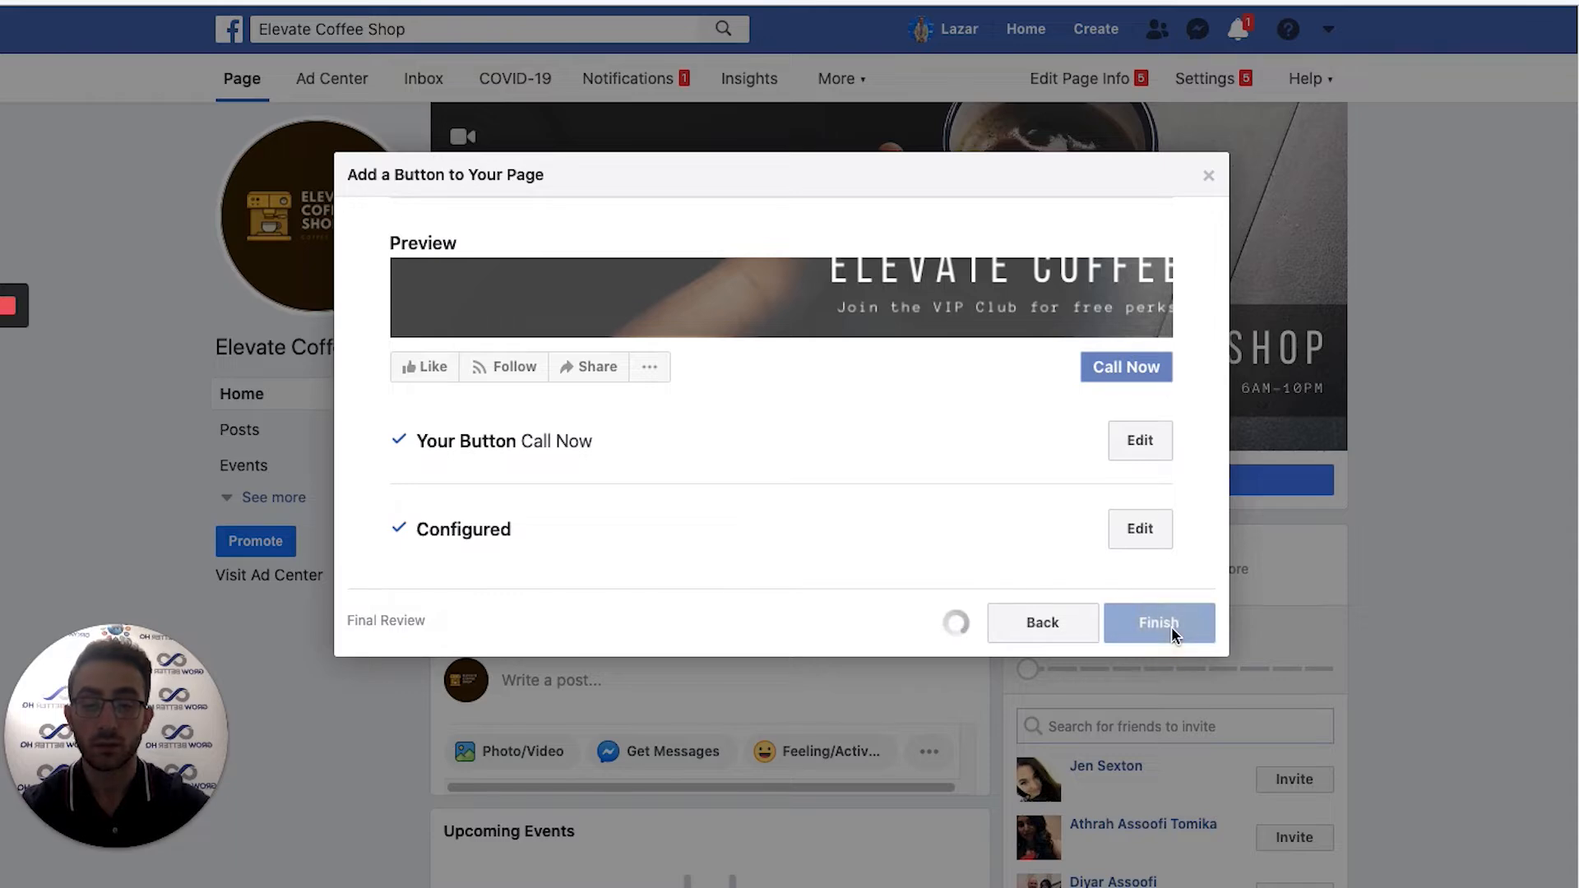
mouse_move(1297, 480)
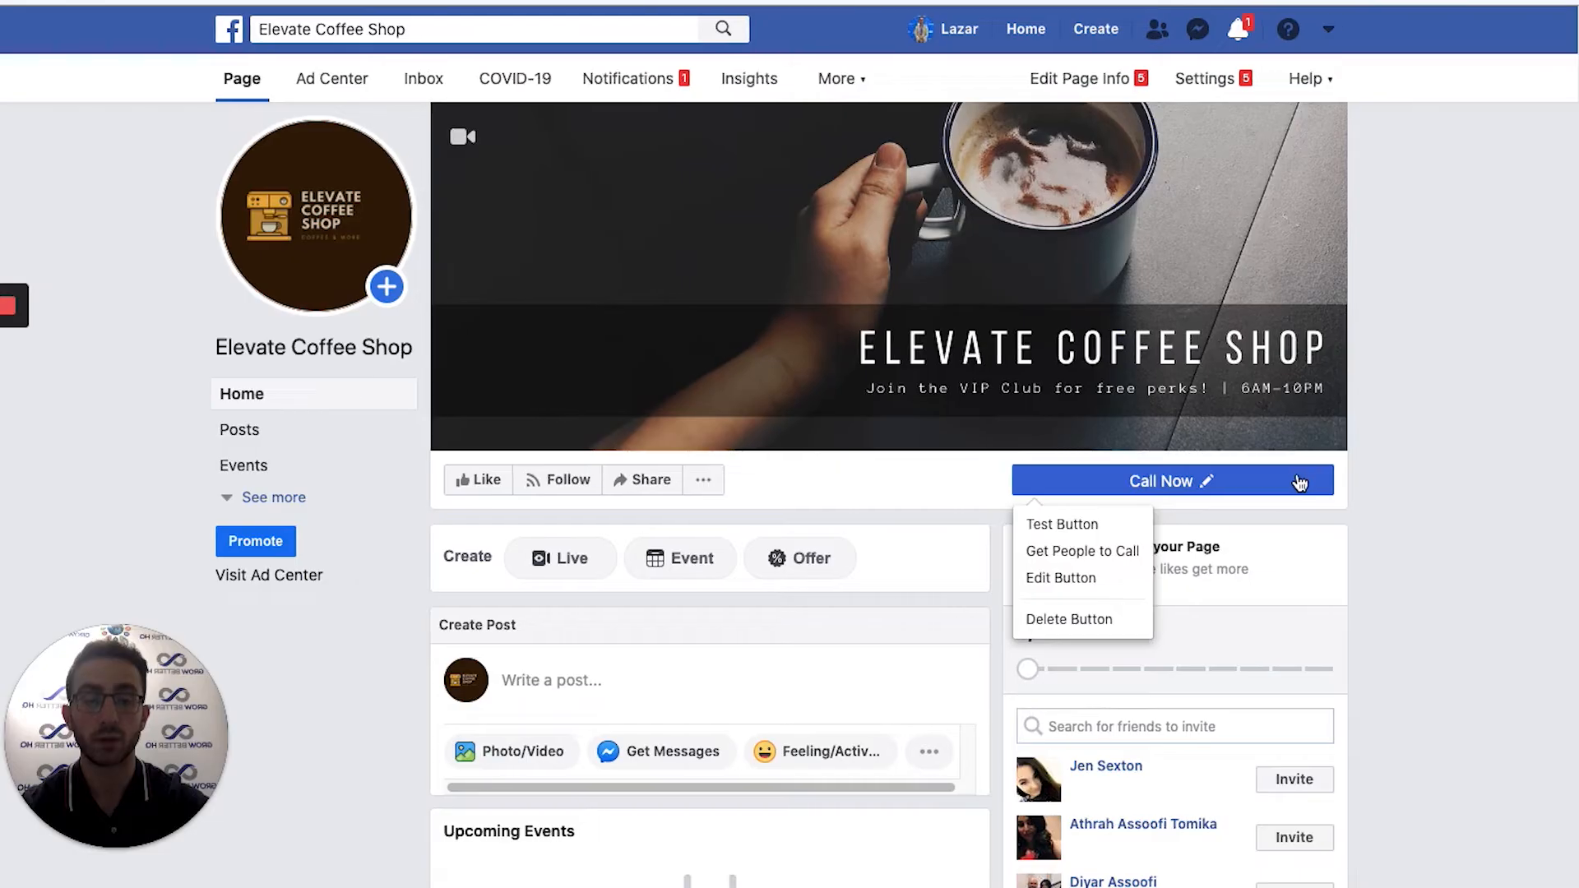
click(1084, 524)
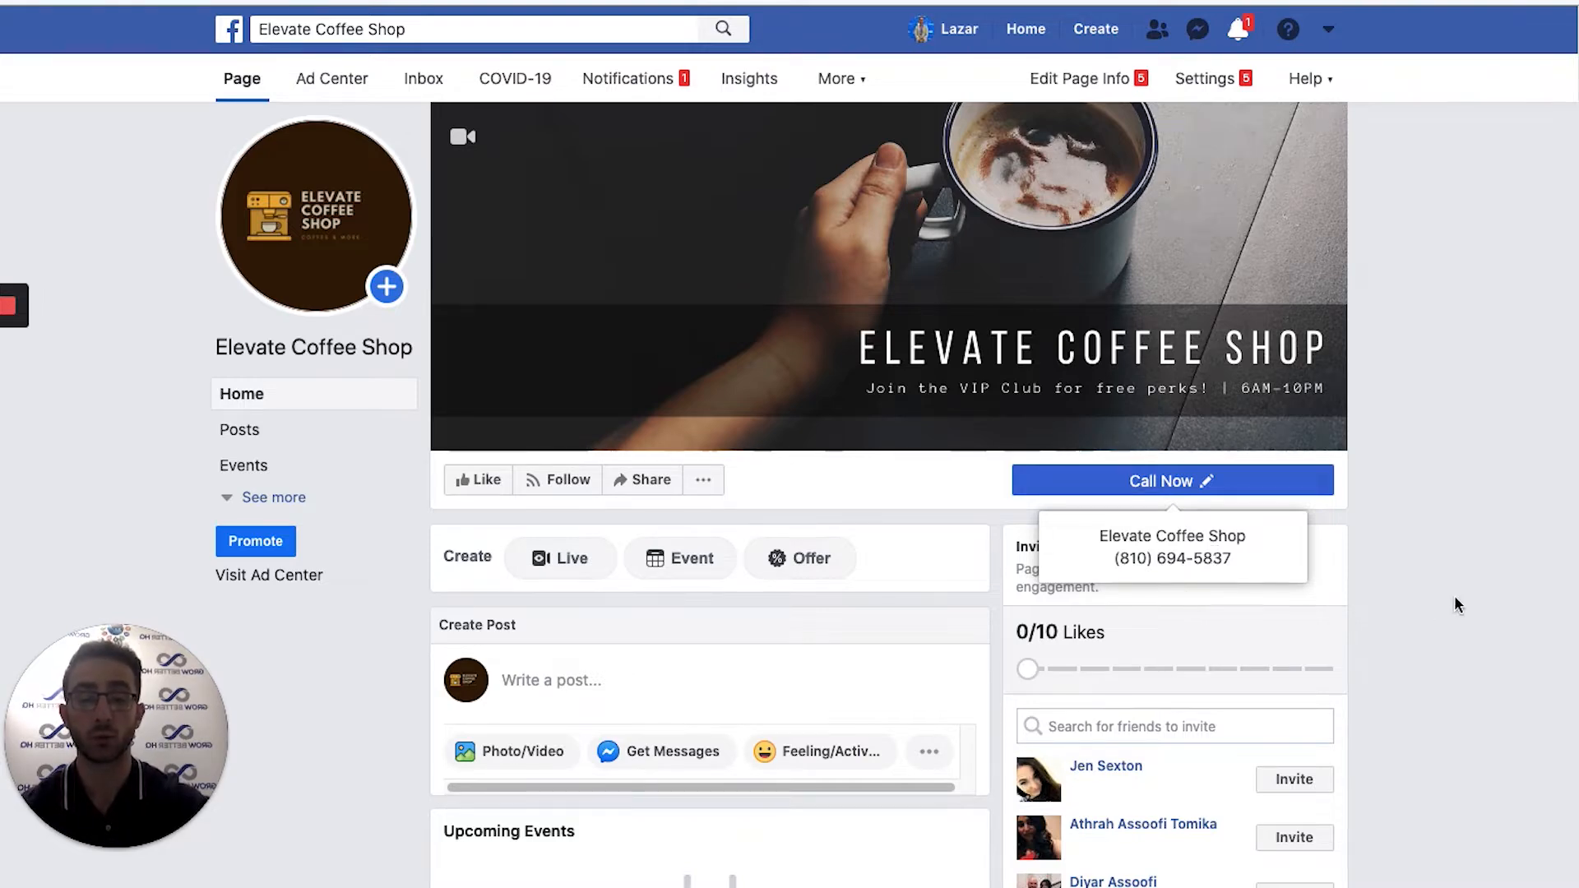
click(1464, 565)
scroll(1450, 496, down, 8)
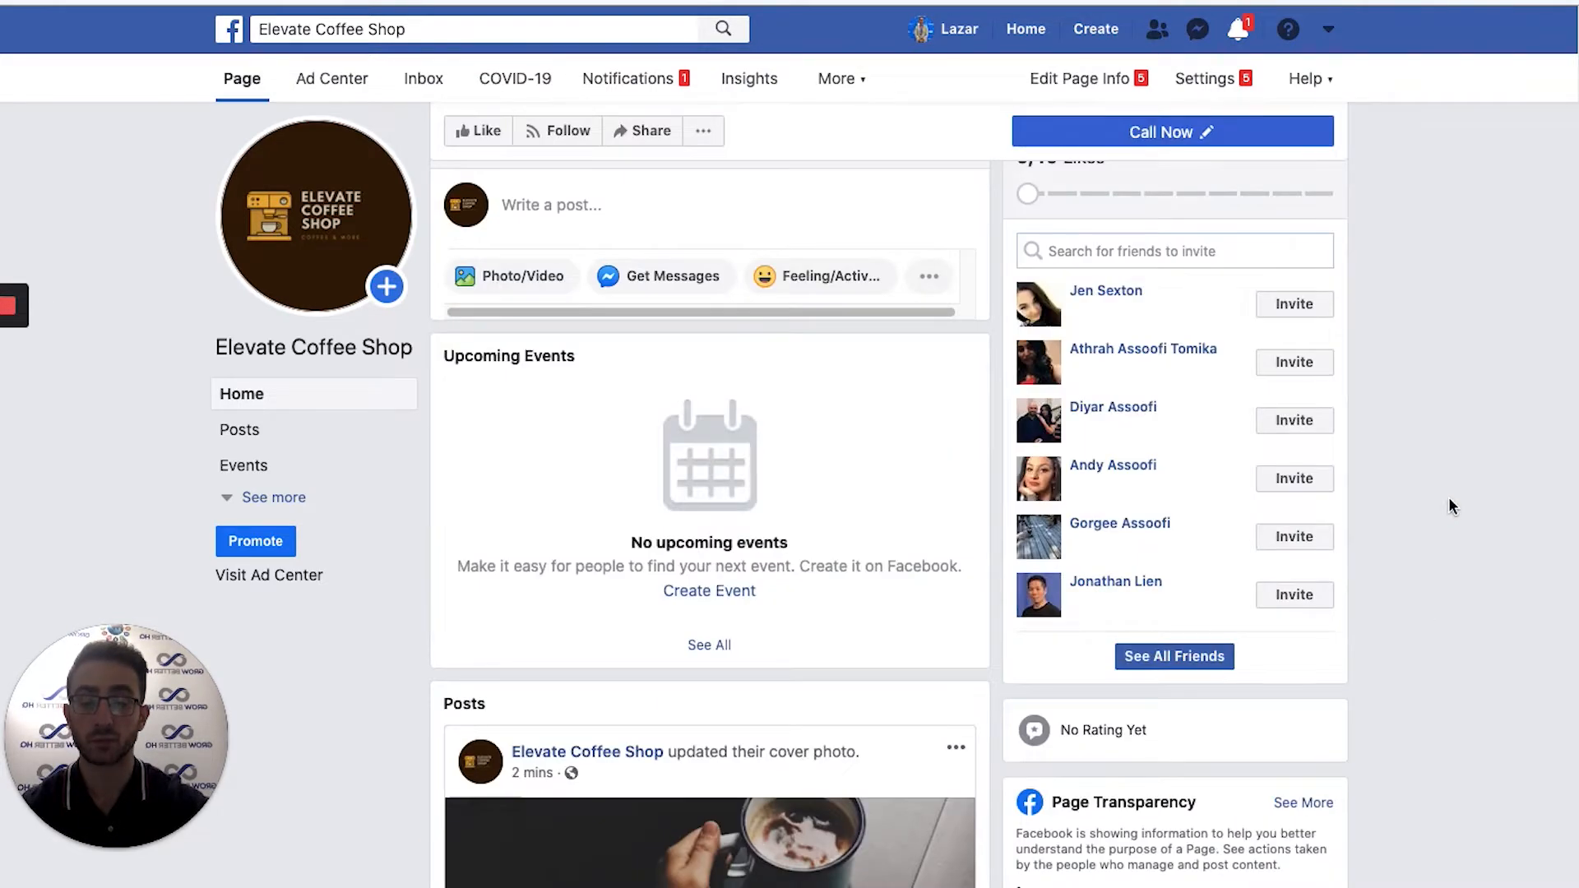
scroll(1450, 496, up, 10)
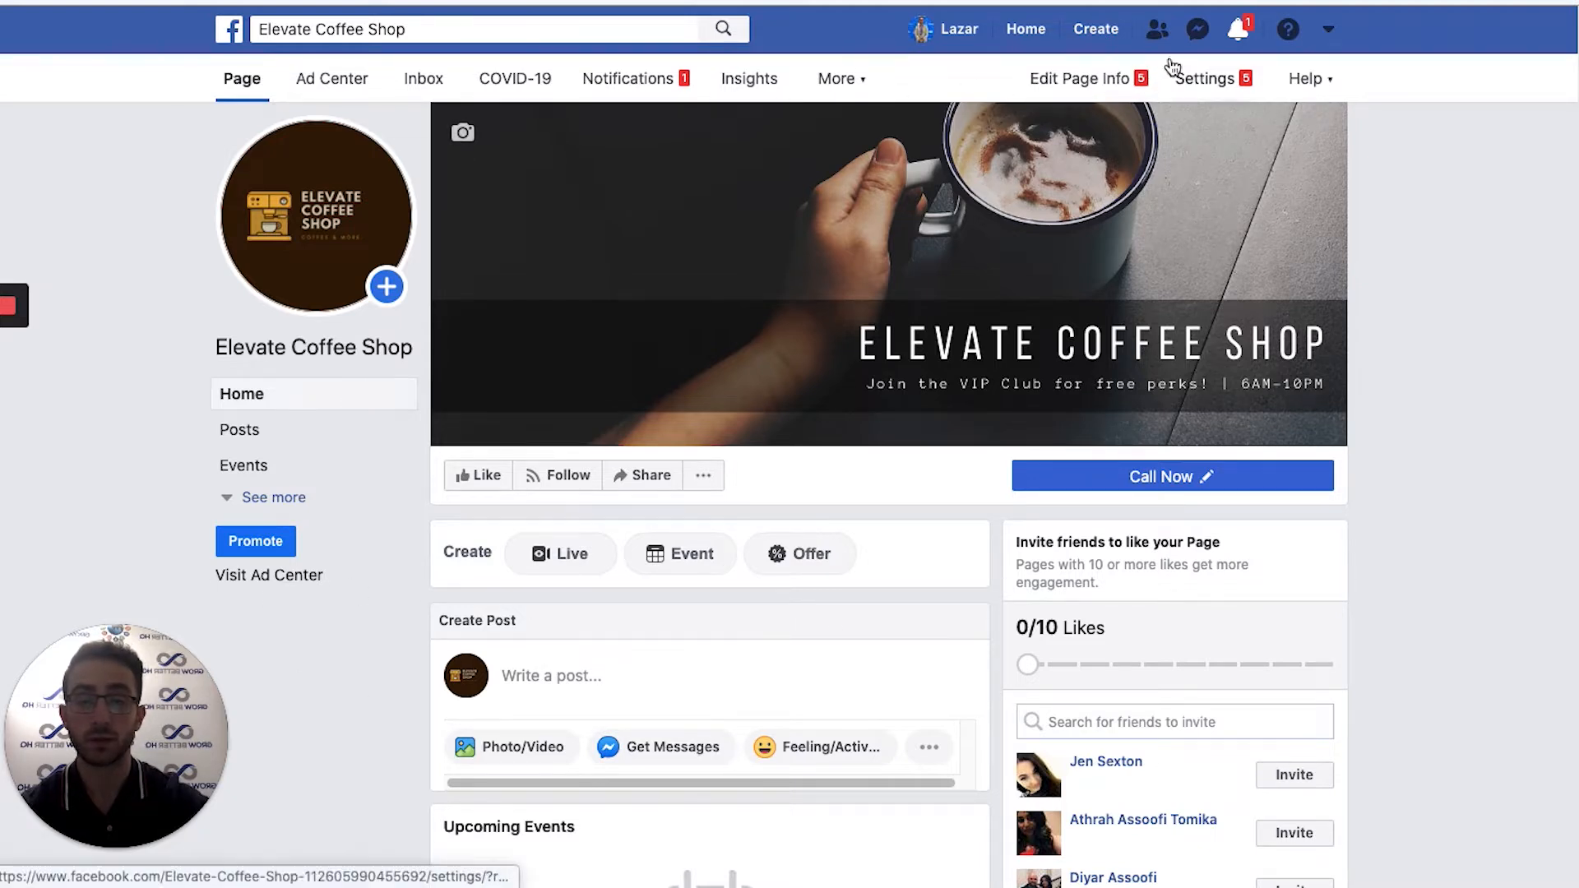
Go to the Page's Settings, look over General, then switch to Page Info.
click(1203, 78)
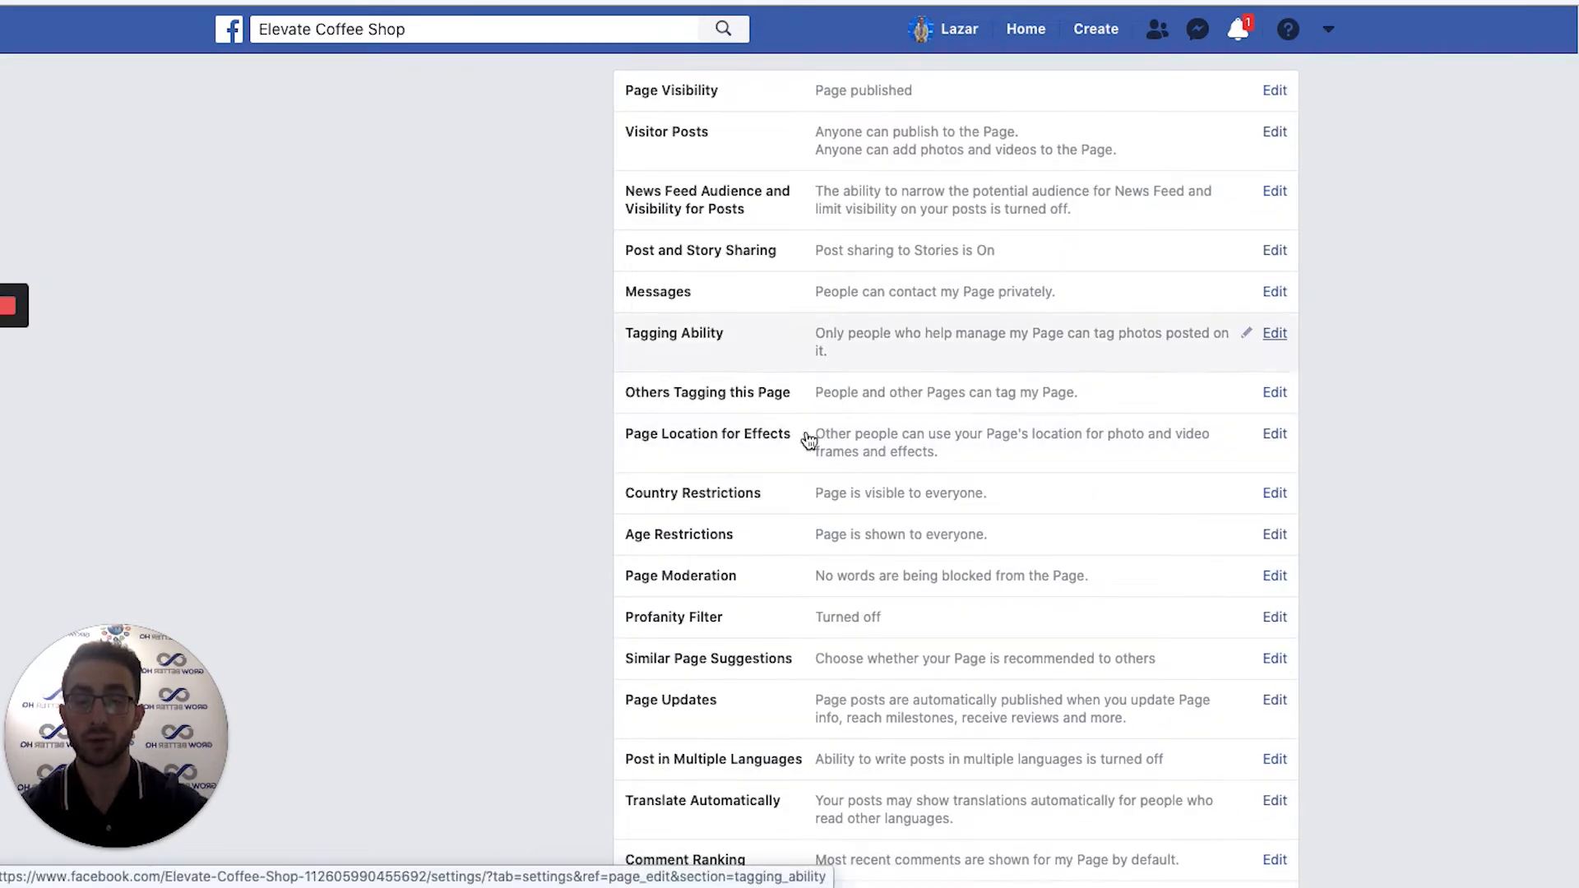
scroll(897, 576, down, 3)
scroll(895, 577, up, 3)
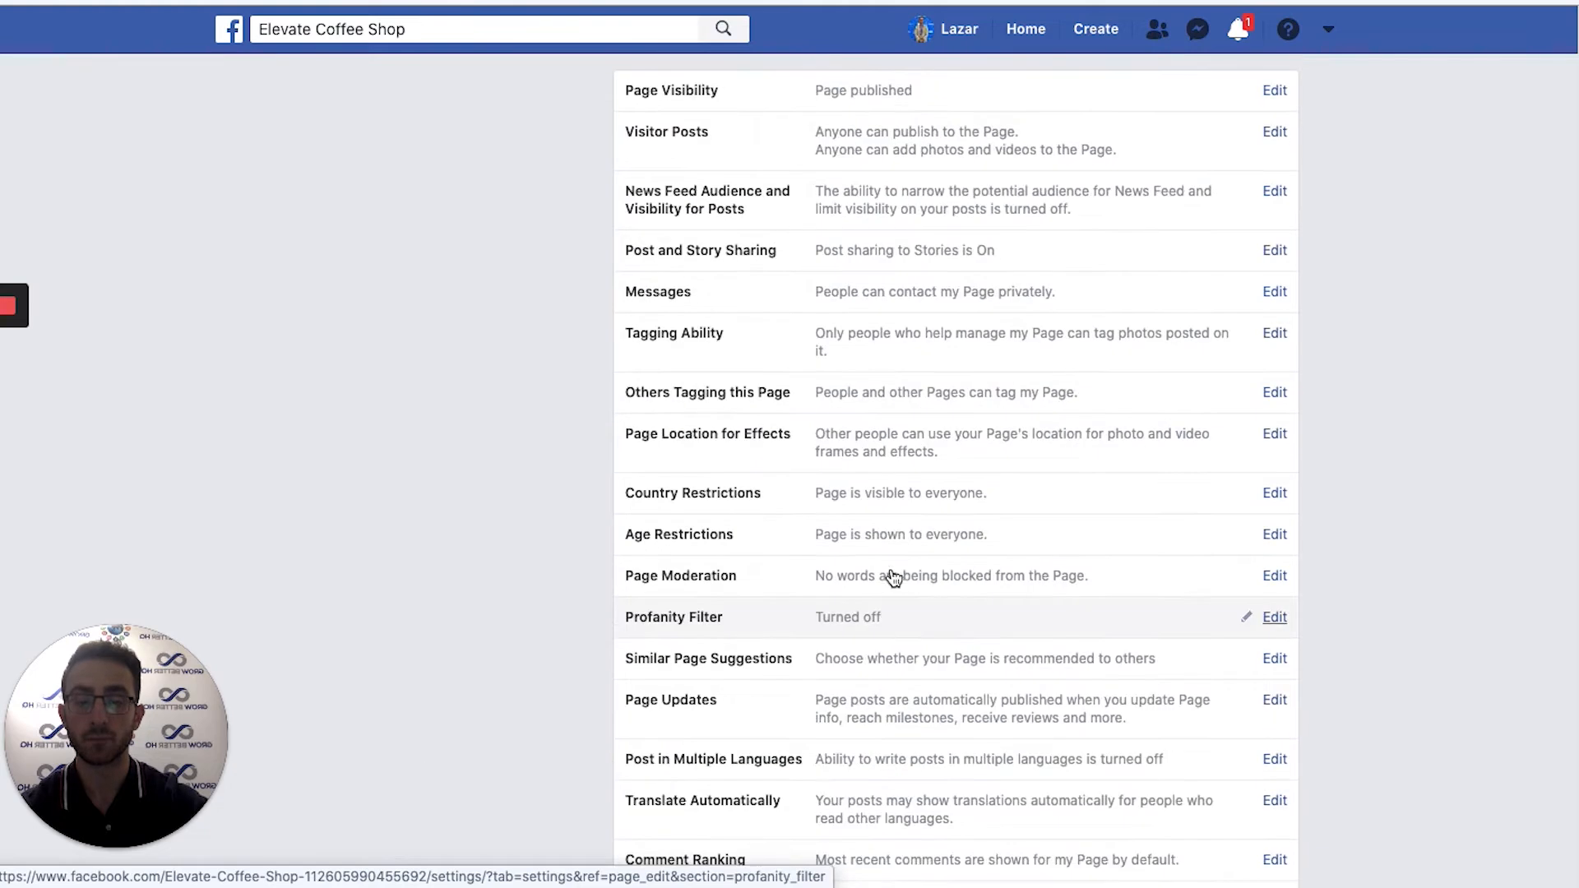
scroll(705, 90, up, 2)
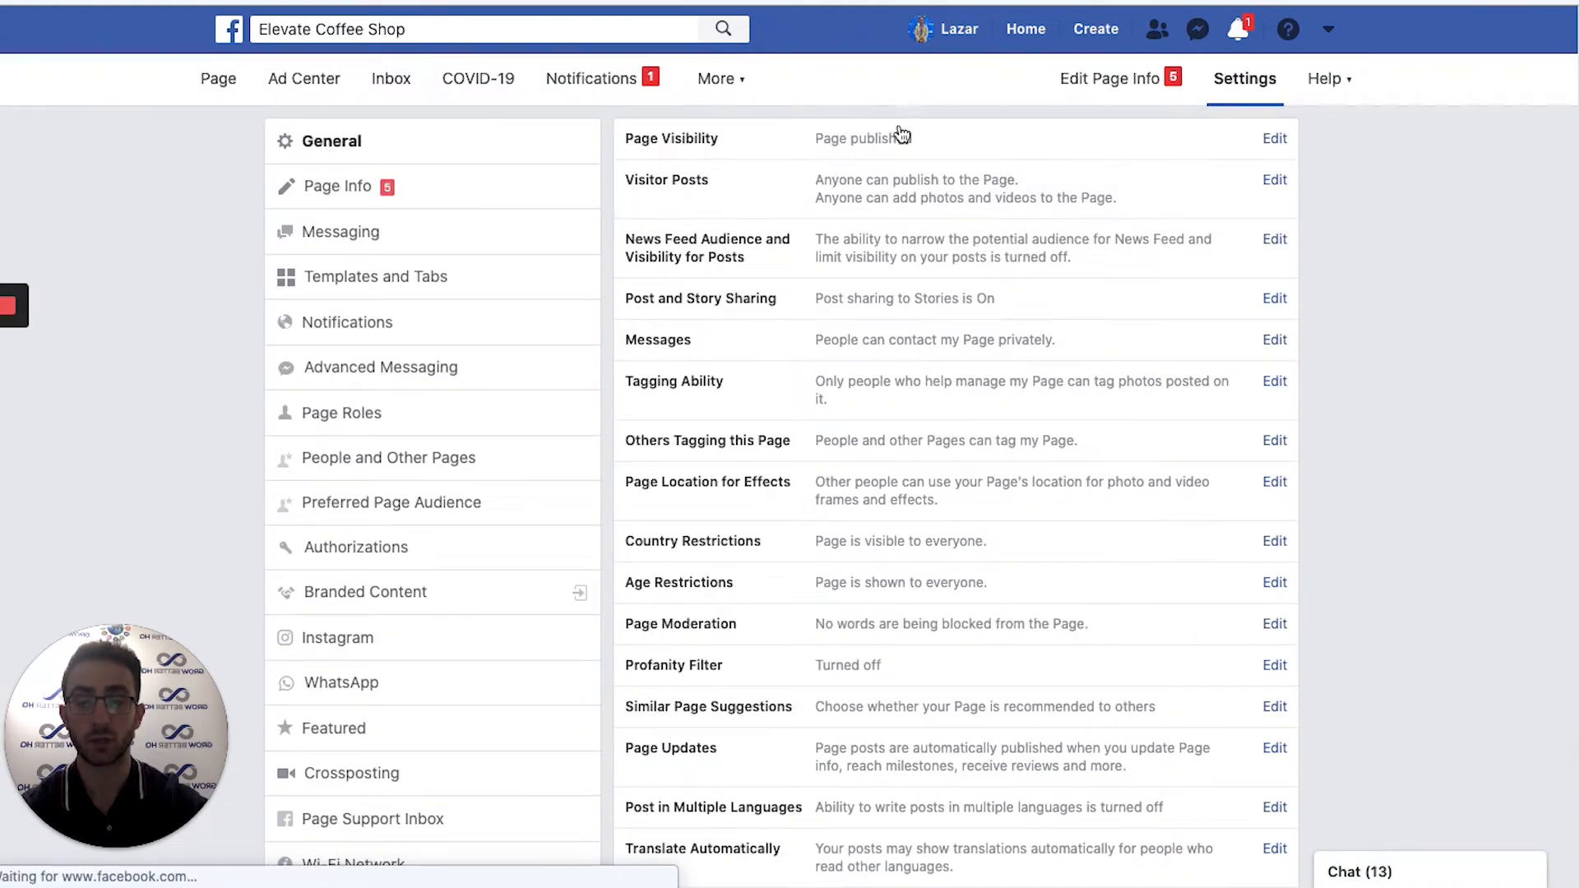
scroll(995, 489, down, 1)
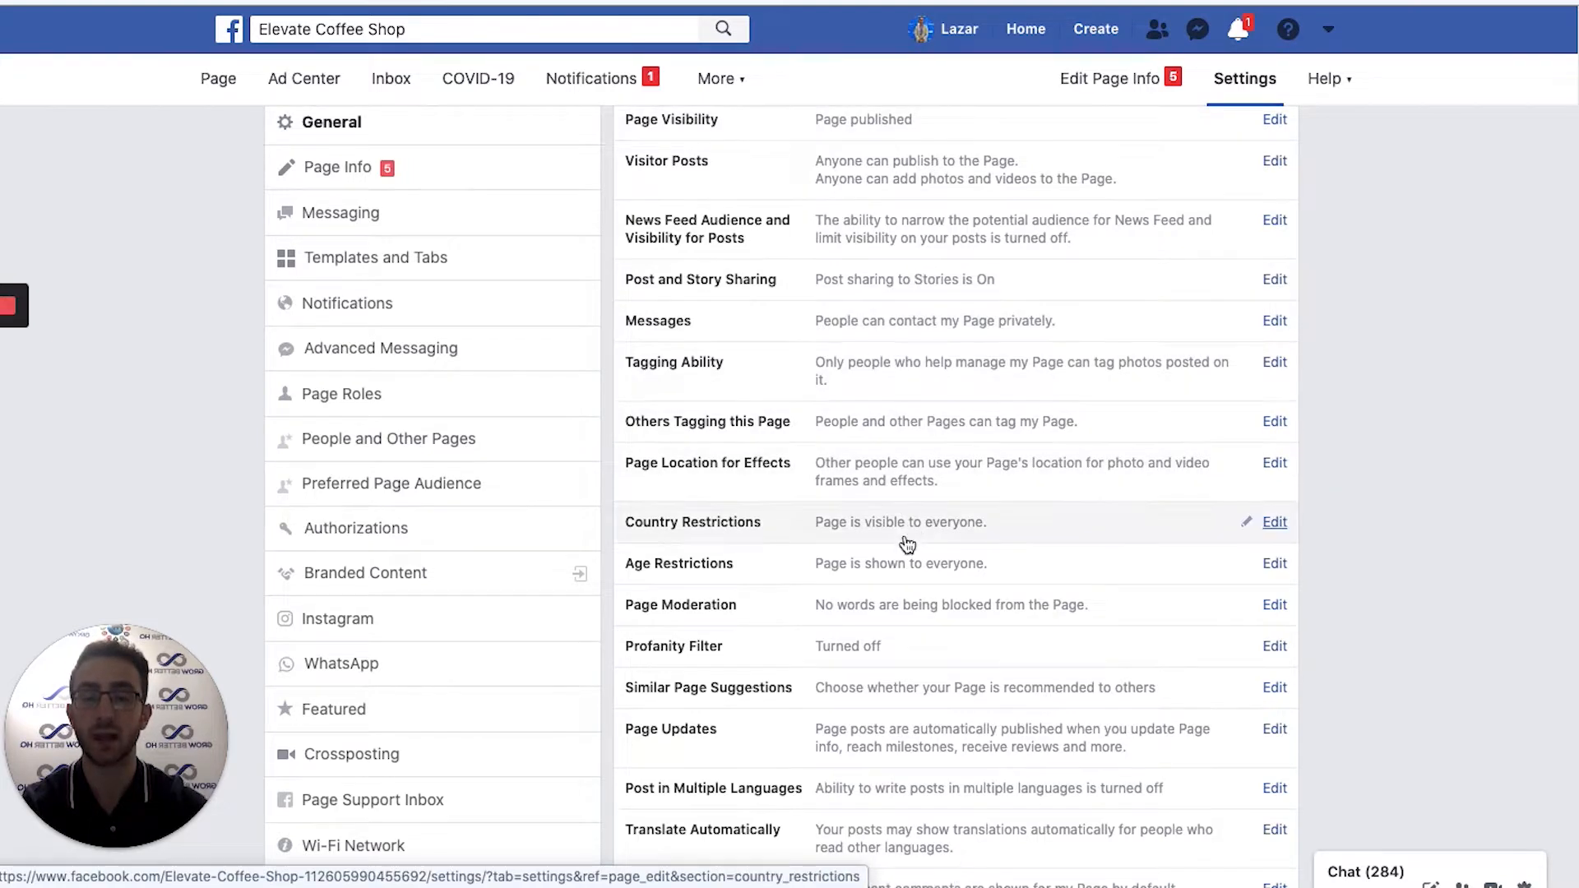
scroll(899, 643, down, 5)
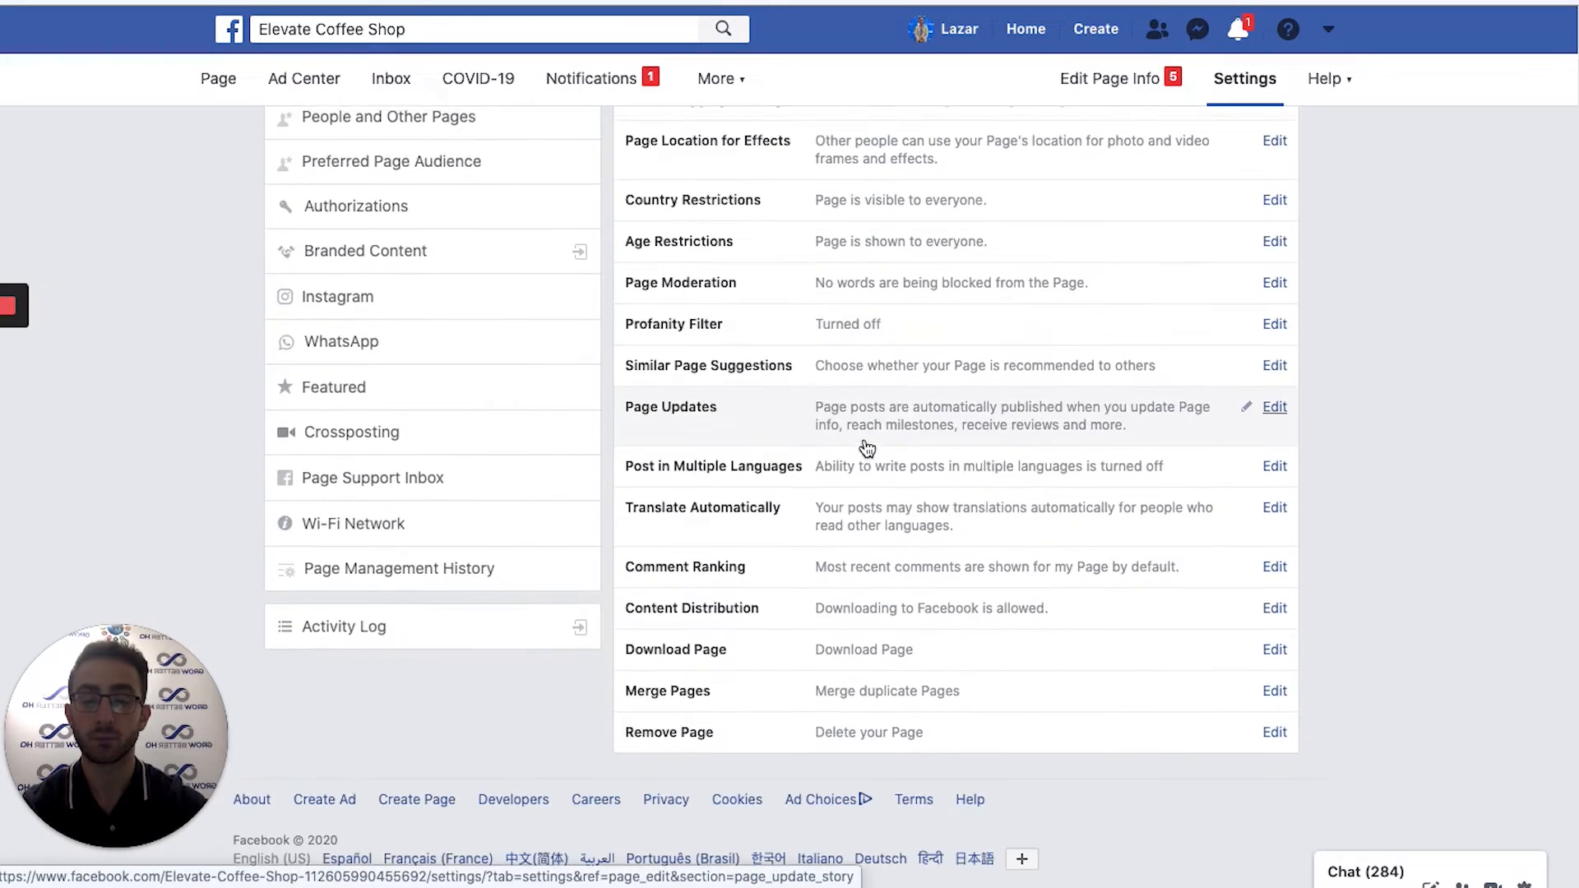
scroll(554, 201, up, 5)
click(436, 190)
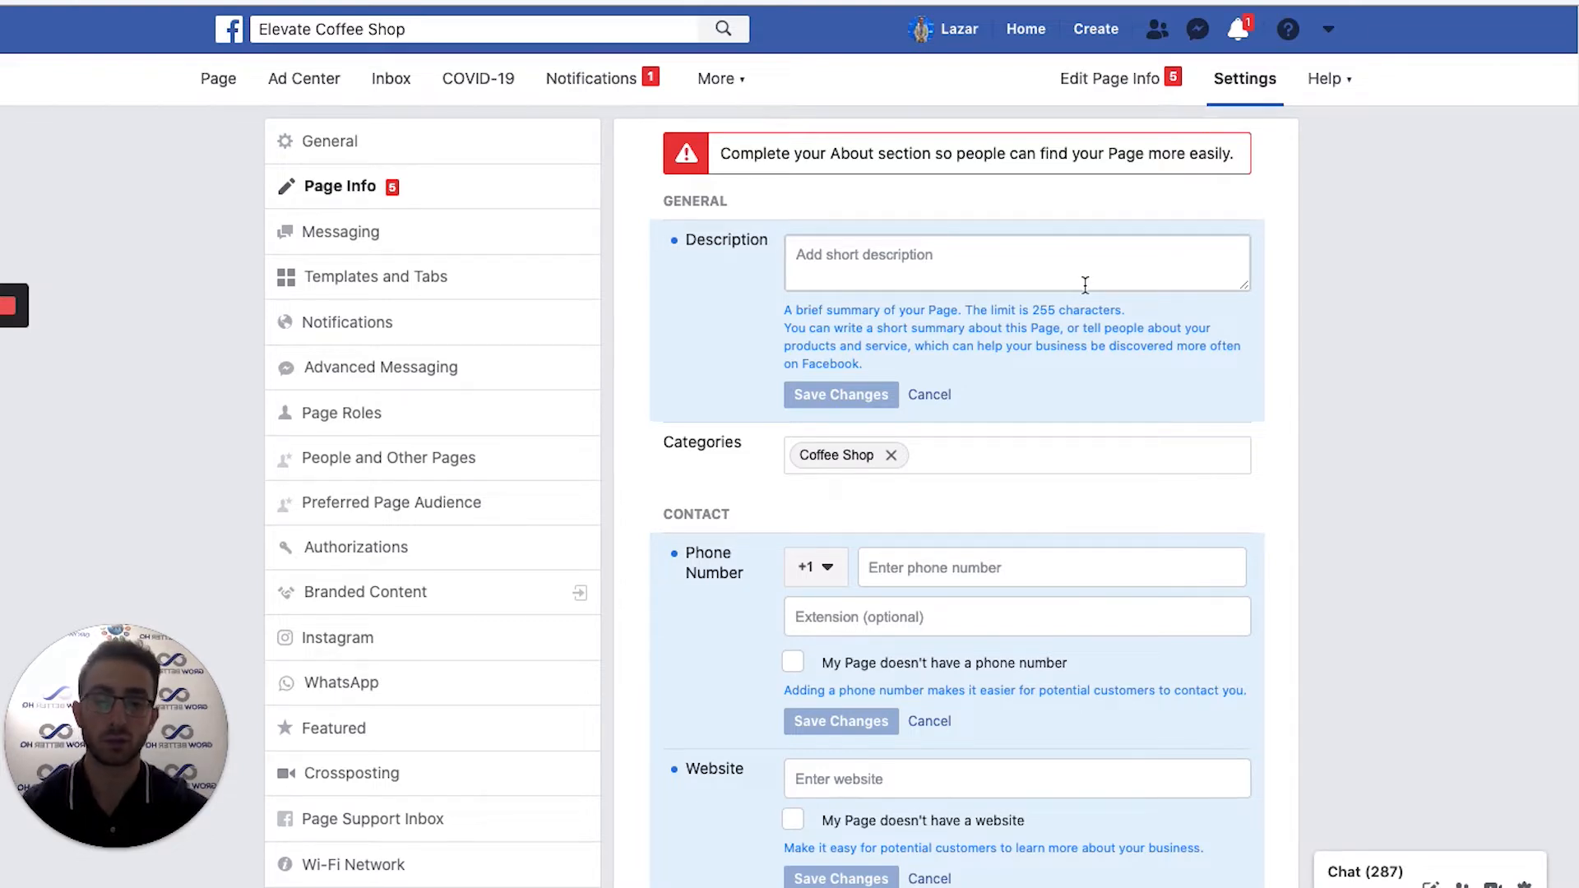
Enter the description 'We are a local coffee shop here in Michigan!', correcting the 'cofee' typo.
click(1086, 284)
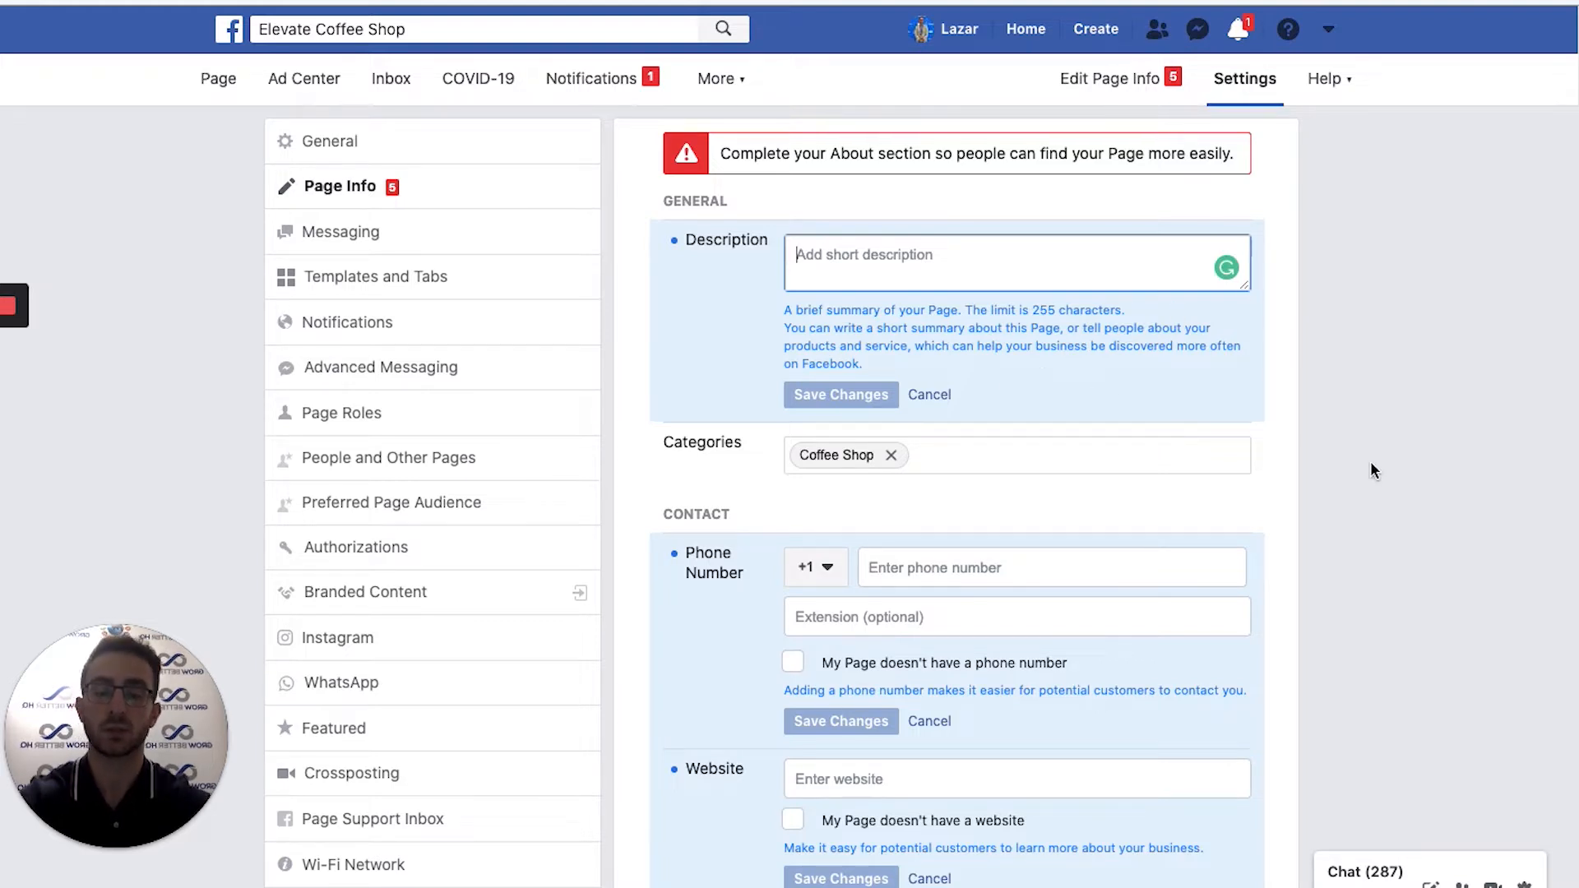
text(We are a local cofee)
key(BackSpace)
text(fee shop here in Michigan!)
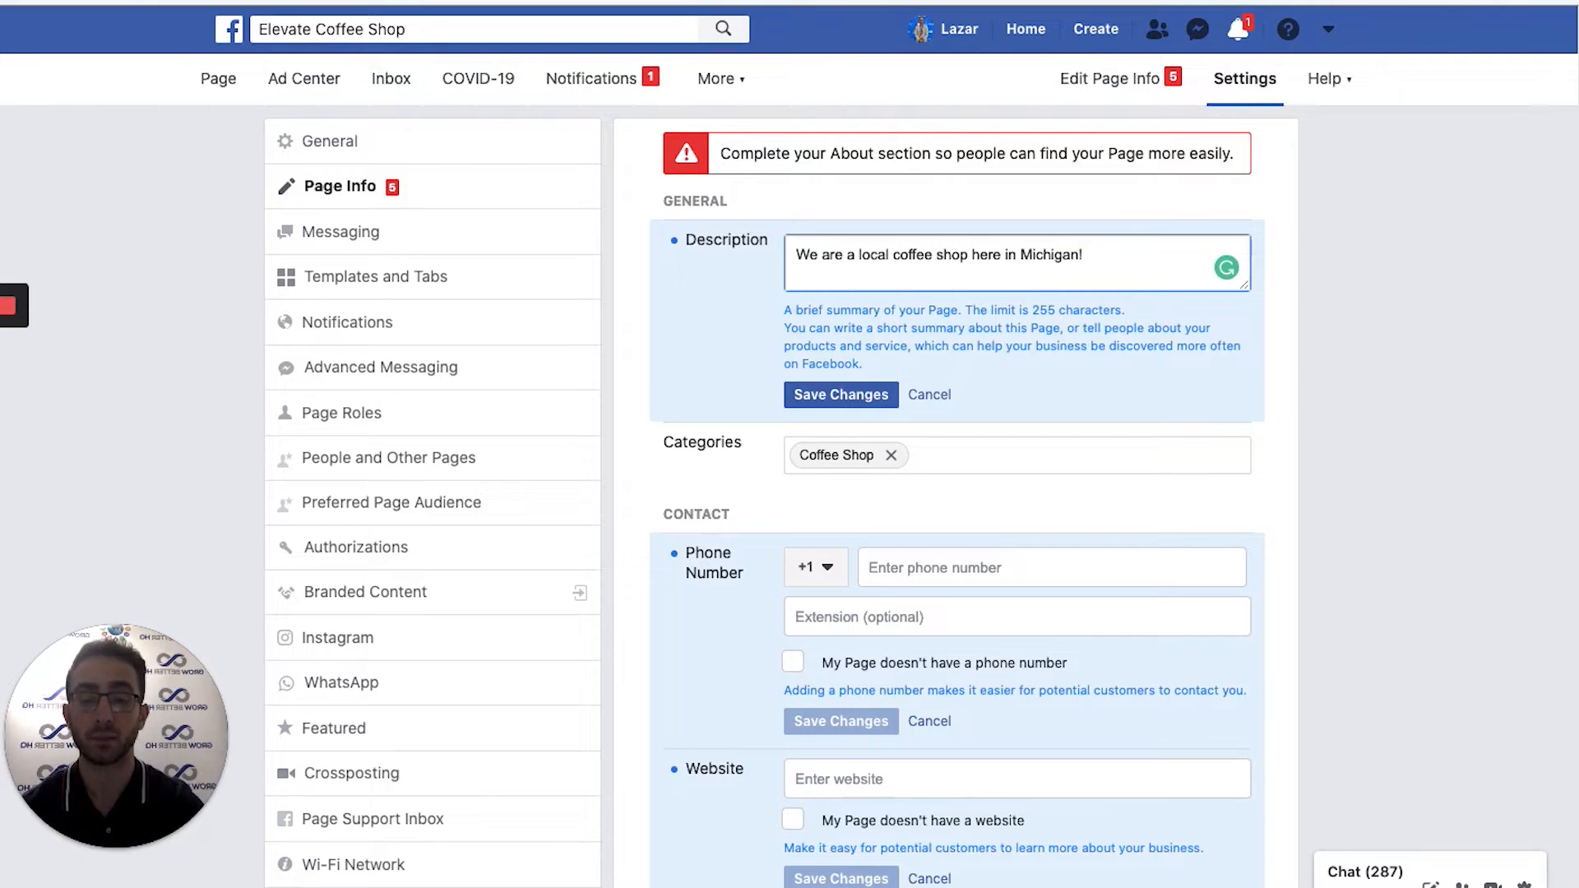
scroll(980, 614, down, 1)
scroll(960, 575, up, 1)
click(960, 576)
scroll(1010, 572, down, 5)
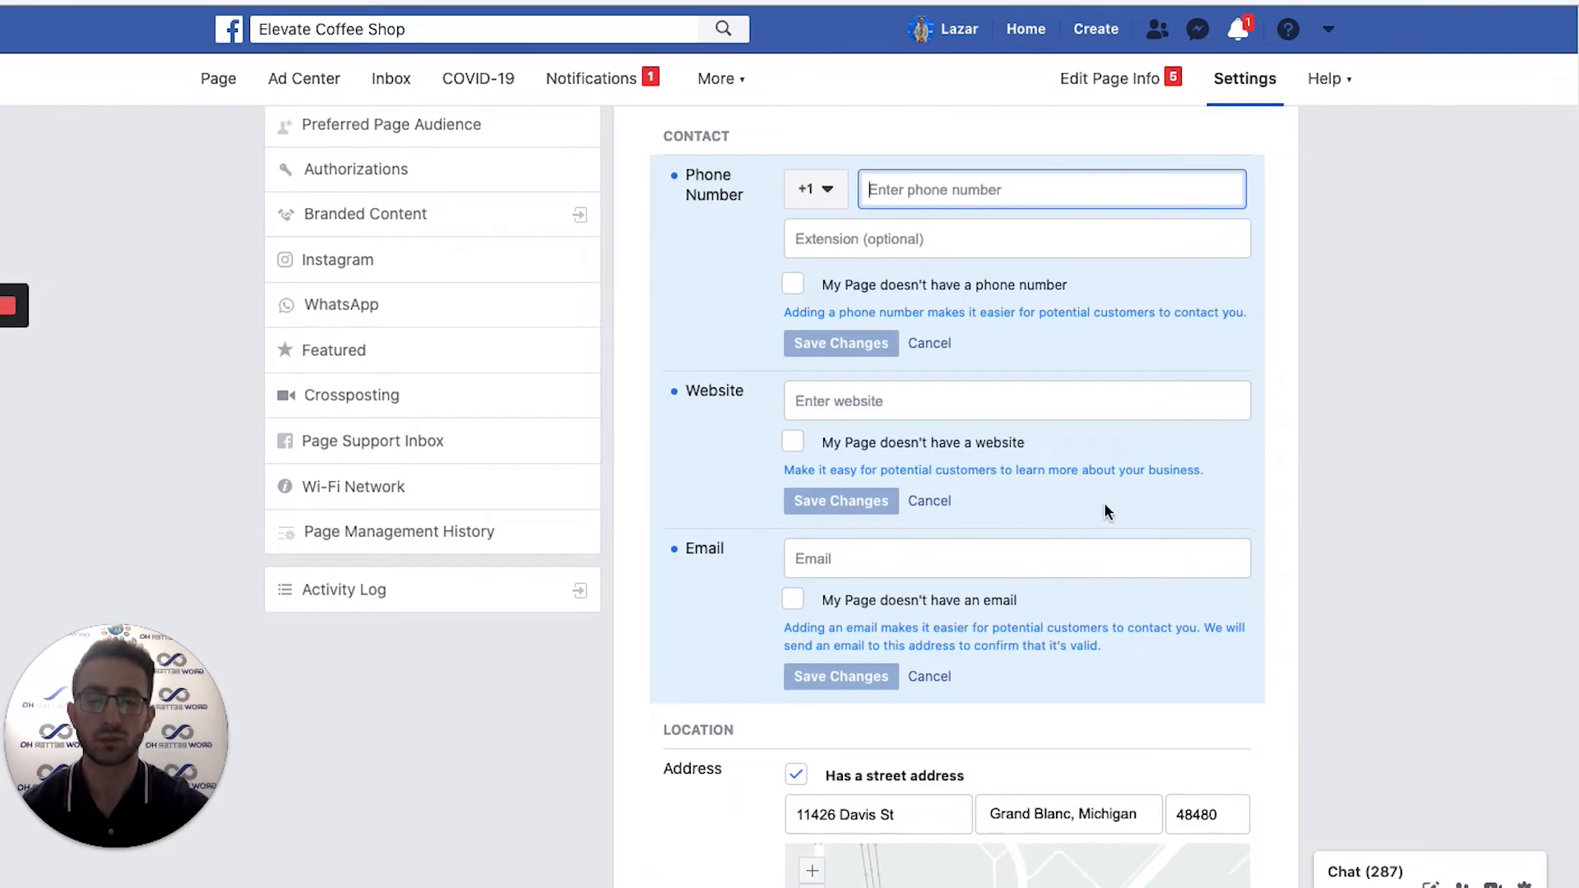
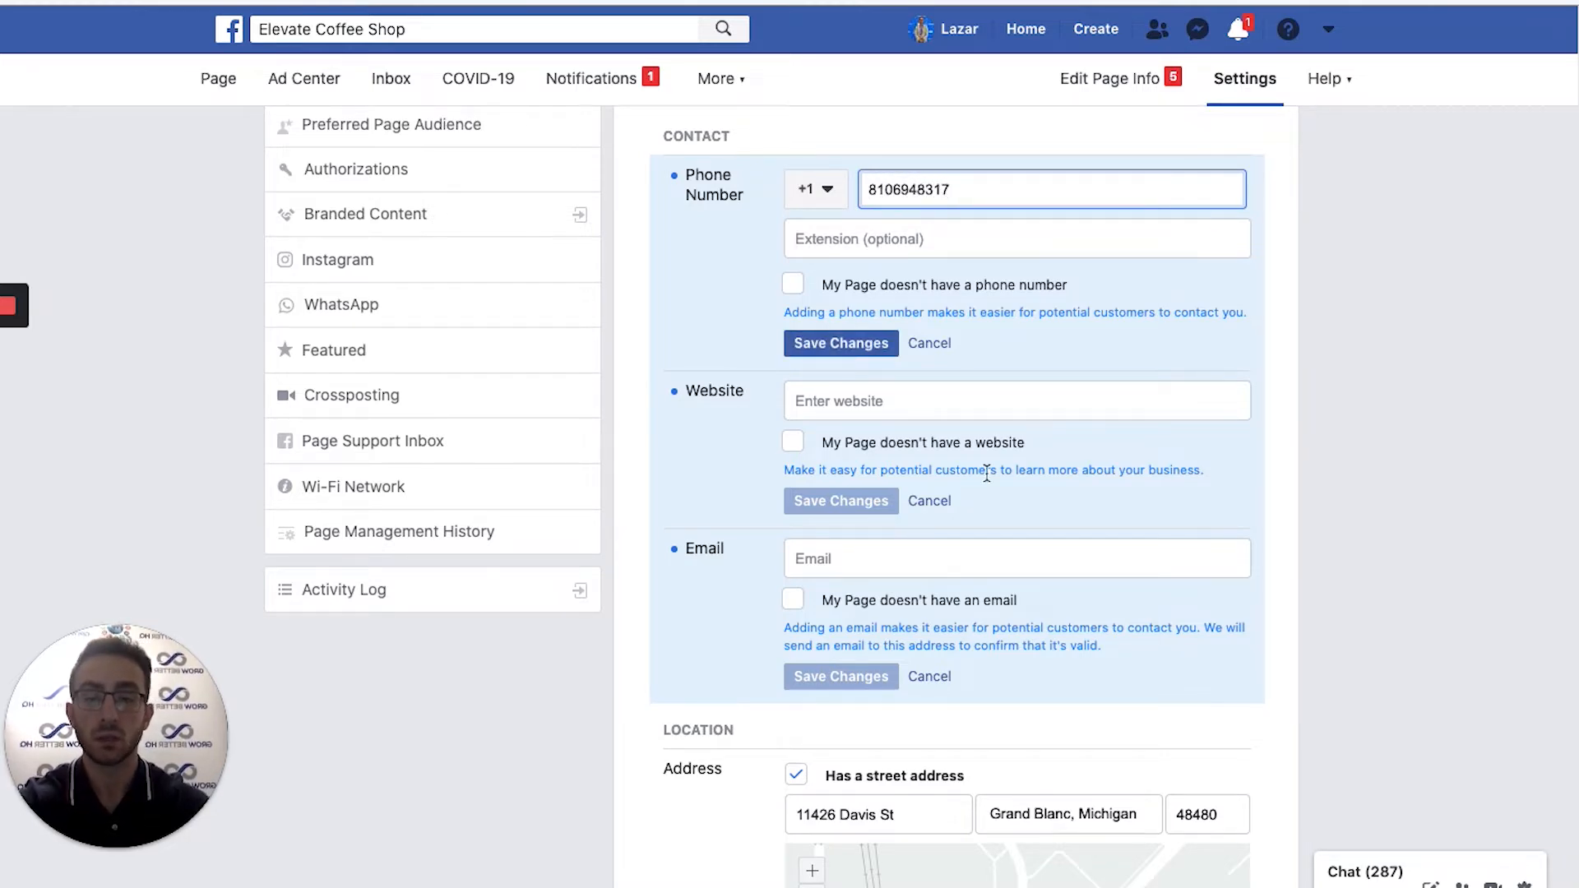
click(836, 343)
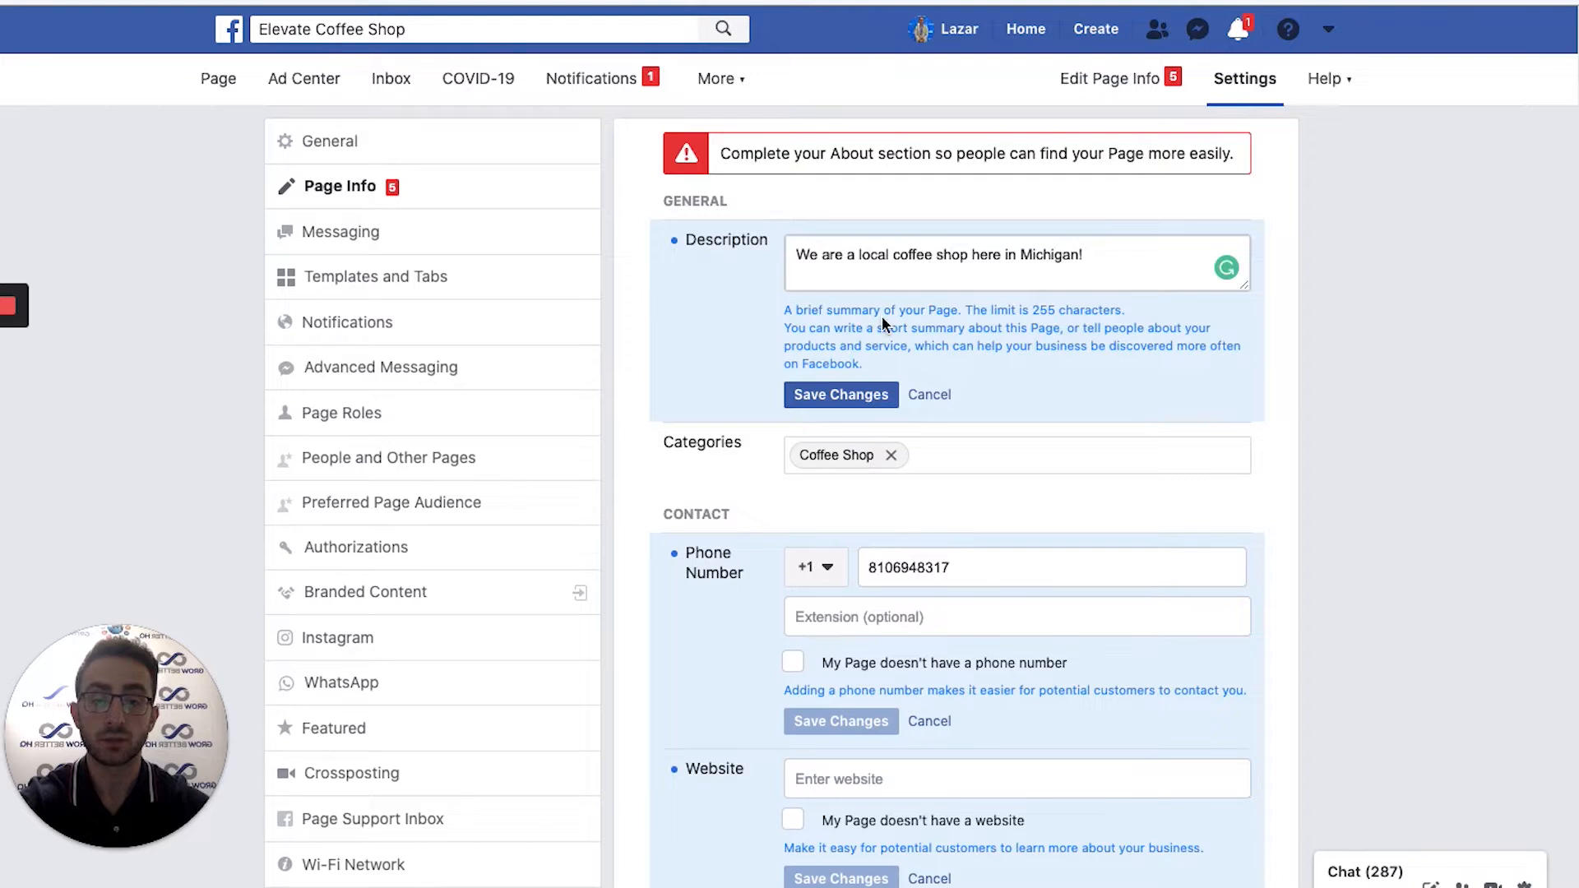
click(818, 396)
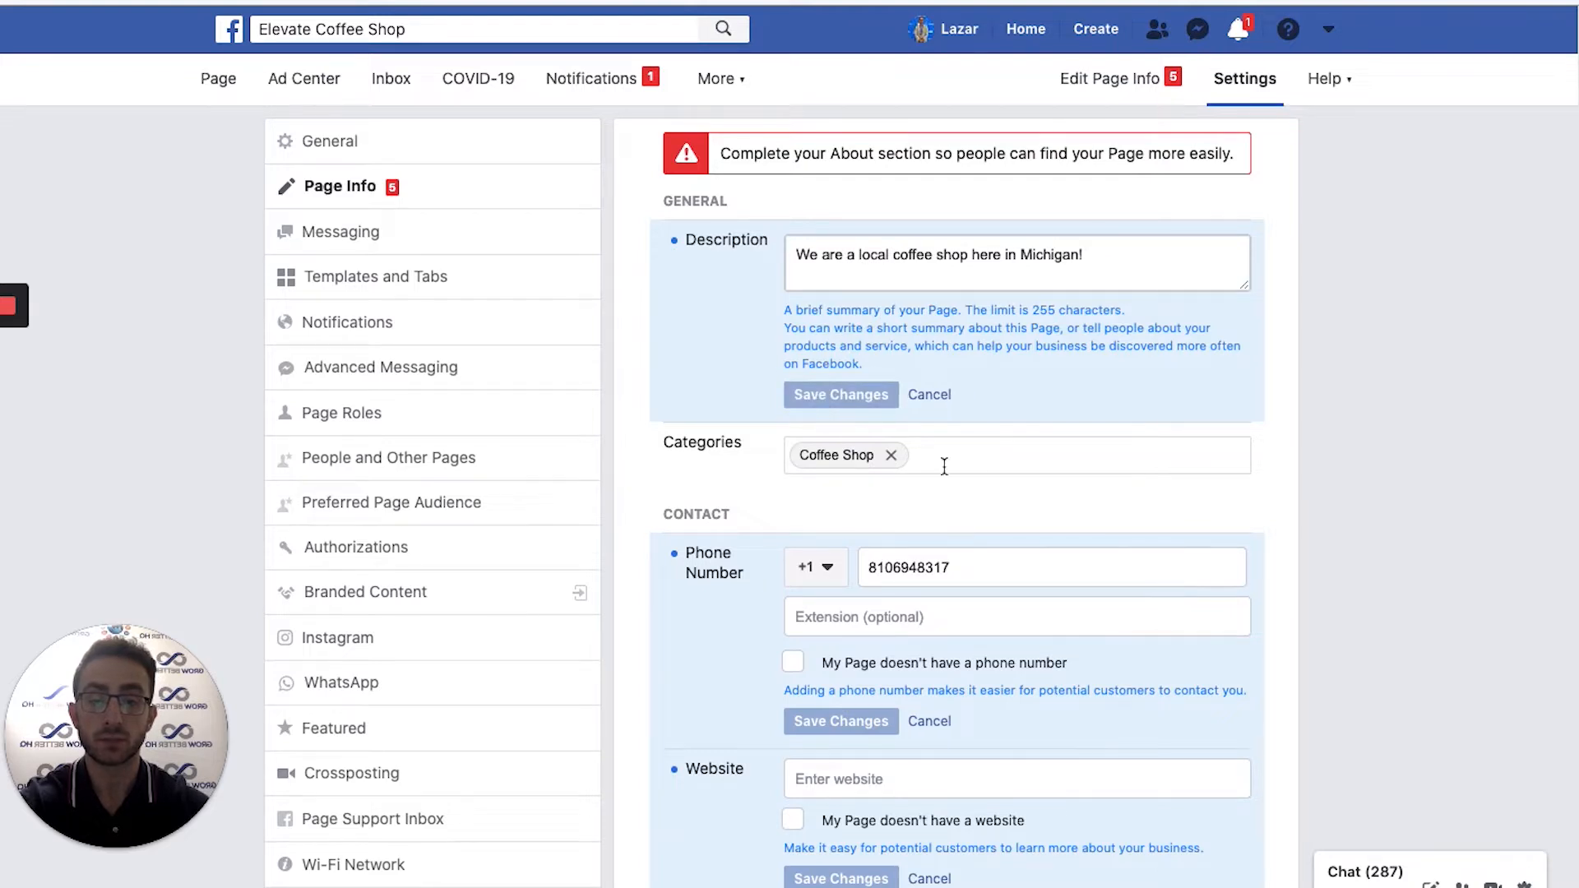
scroll(995, 470, down, 1)
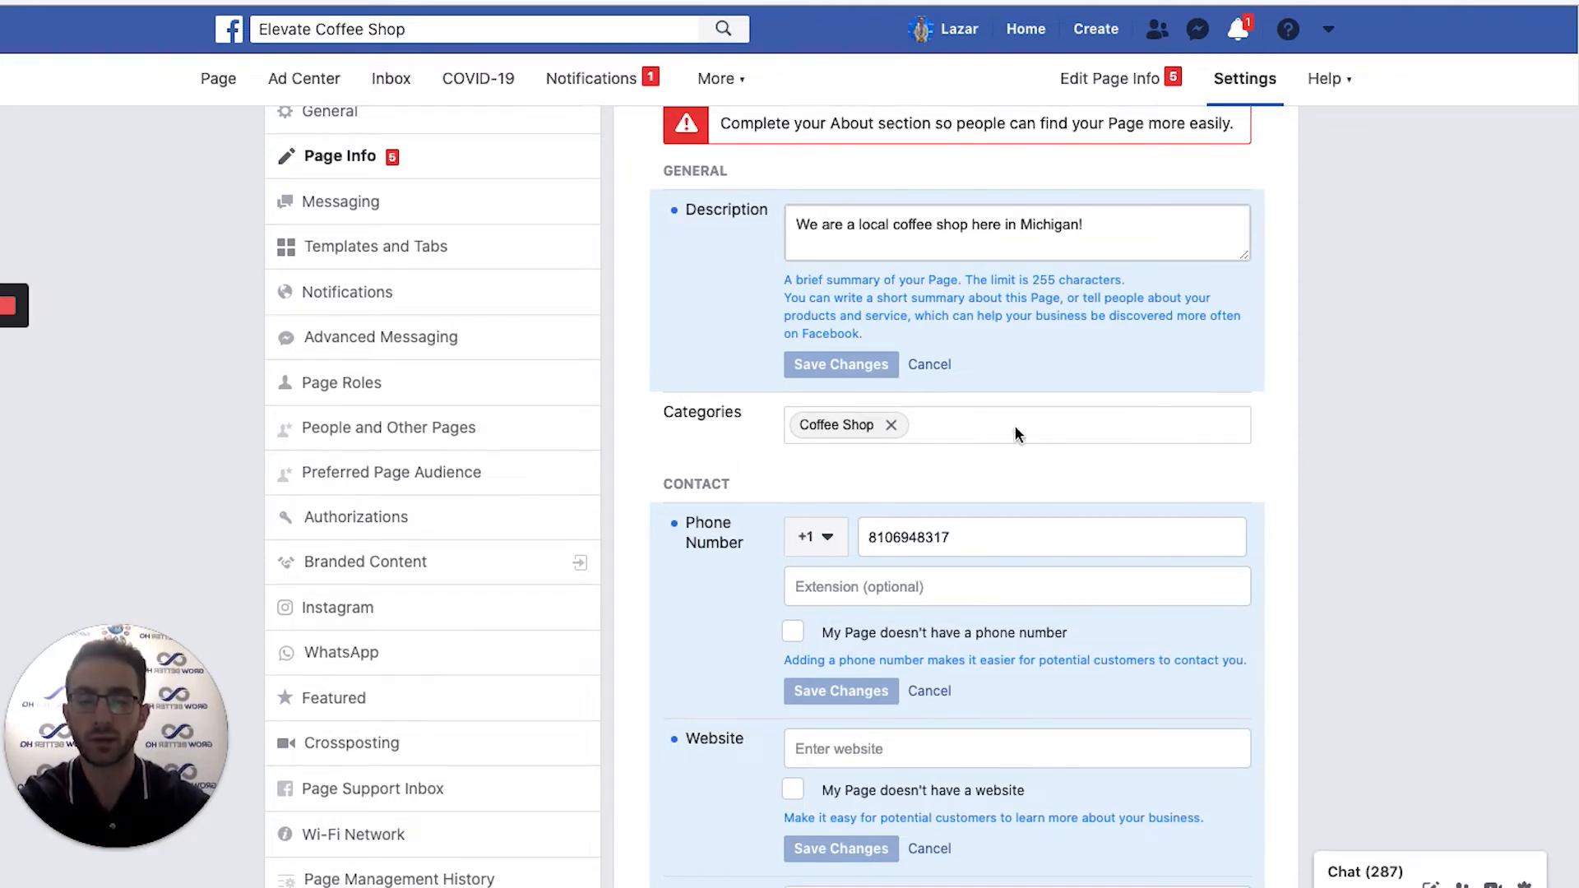
scroll(1015, 430, down, 5)
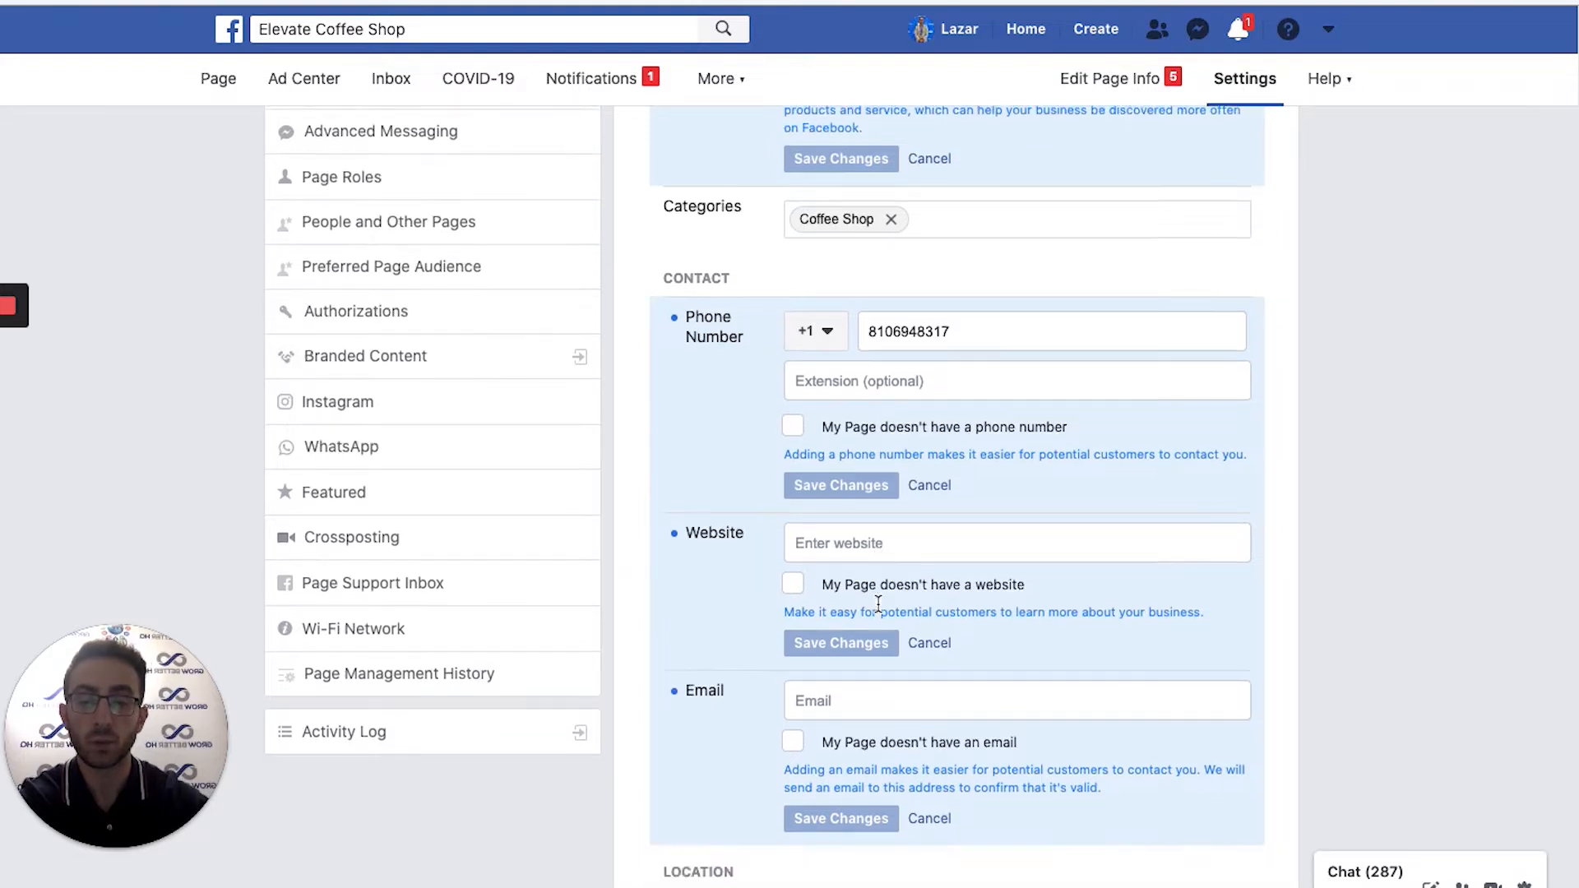
scroll(856, 584, down, 5)
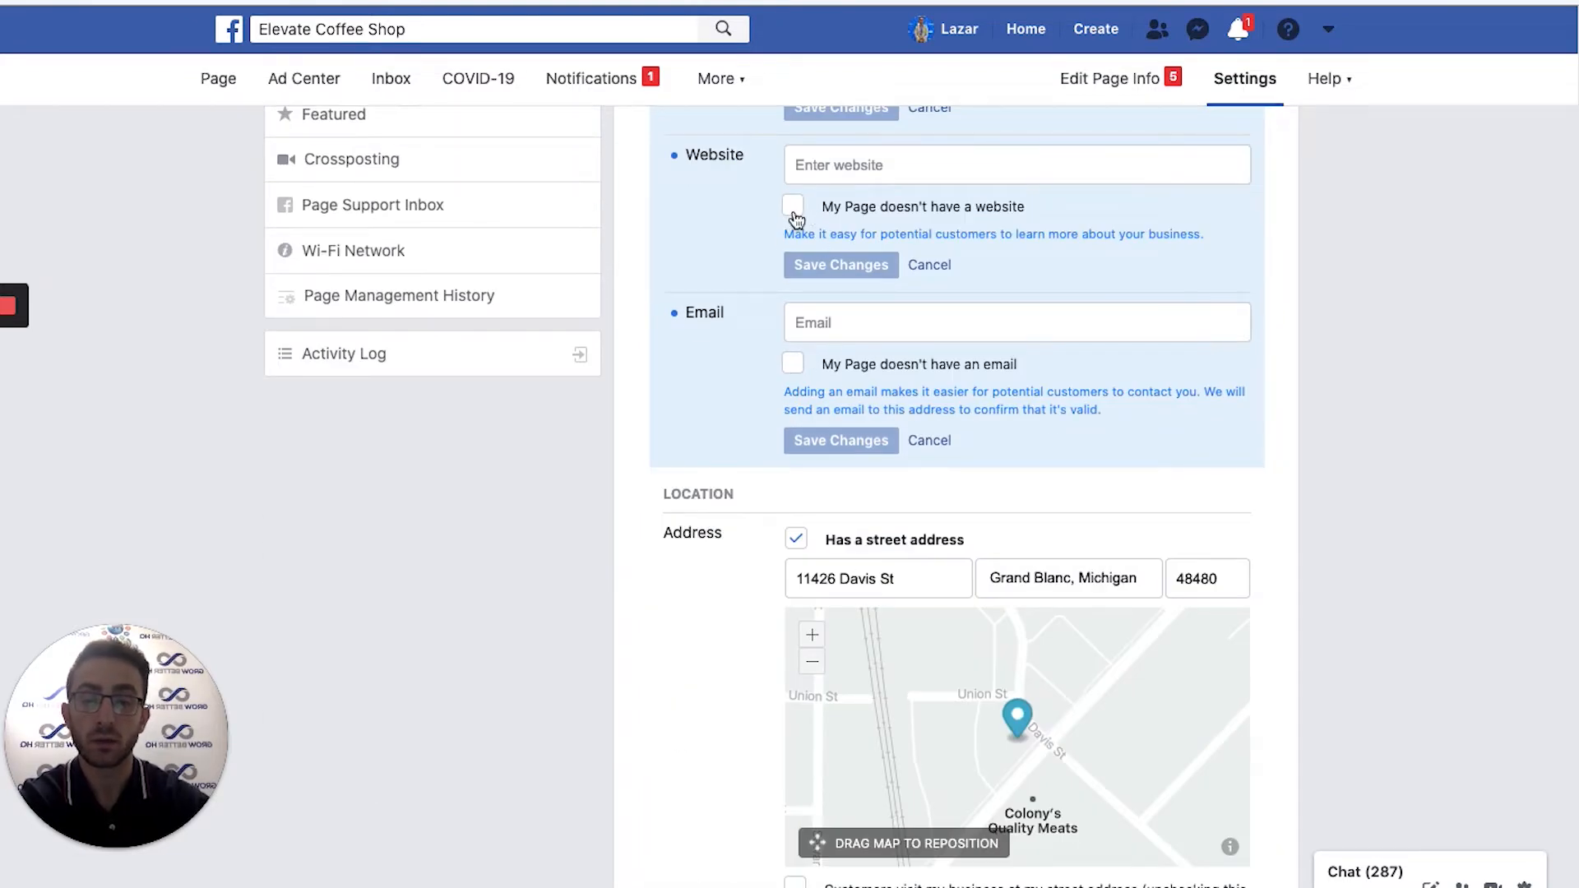
click(791, 164)
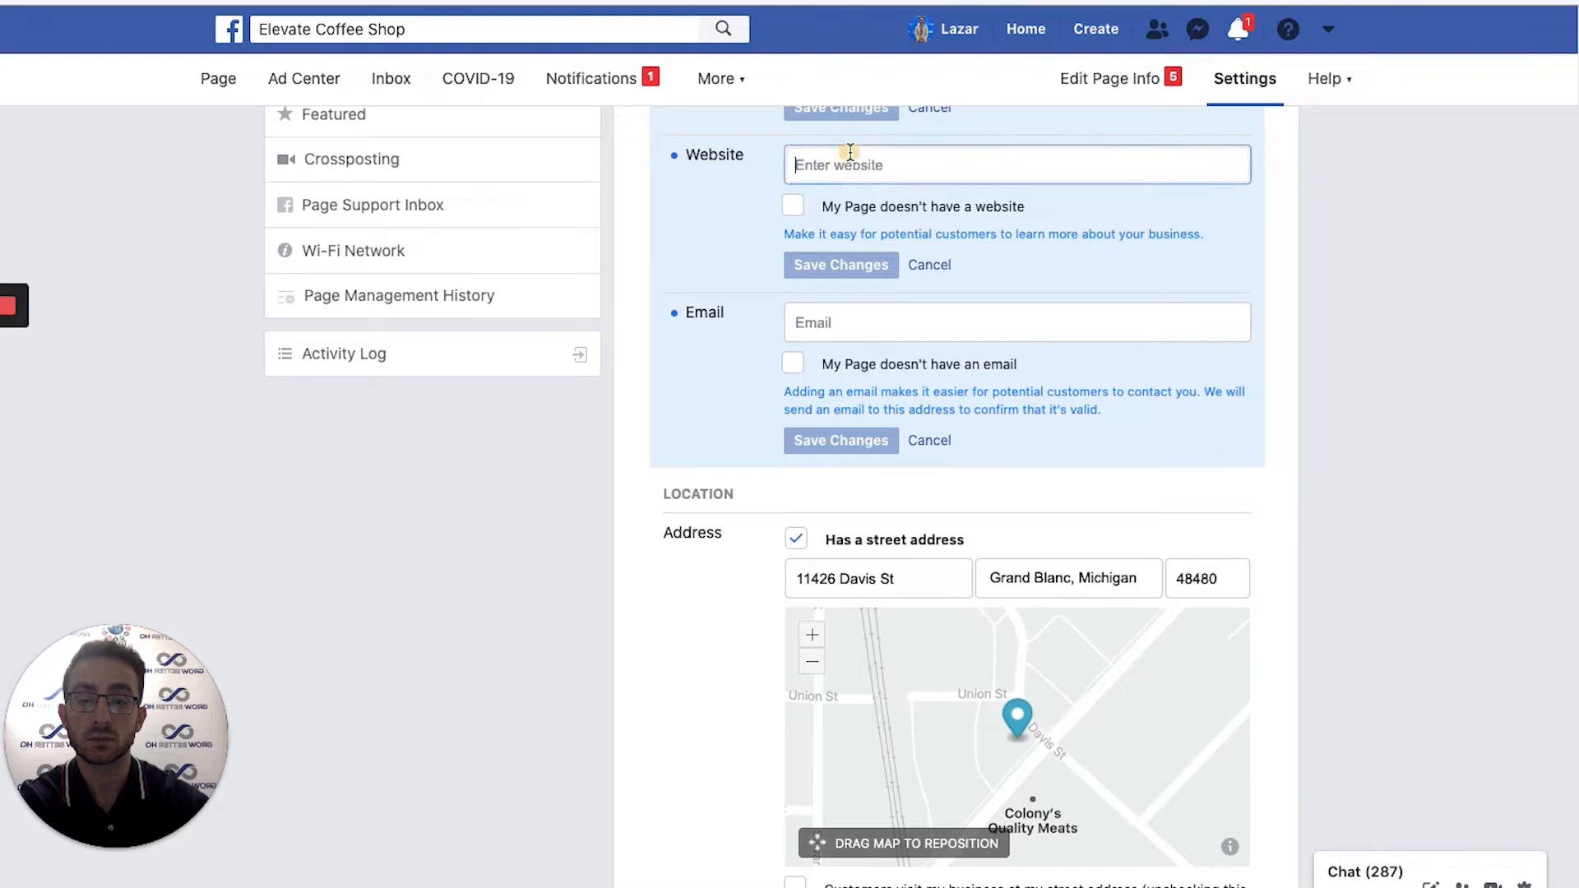
text(elevat)
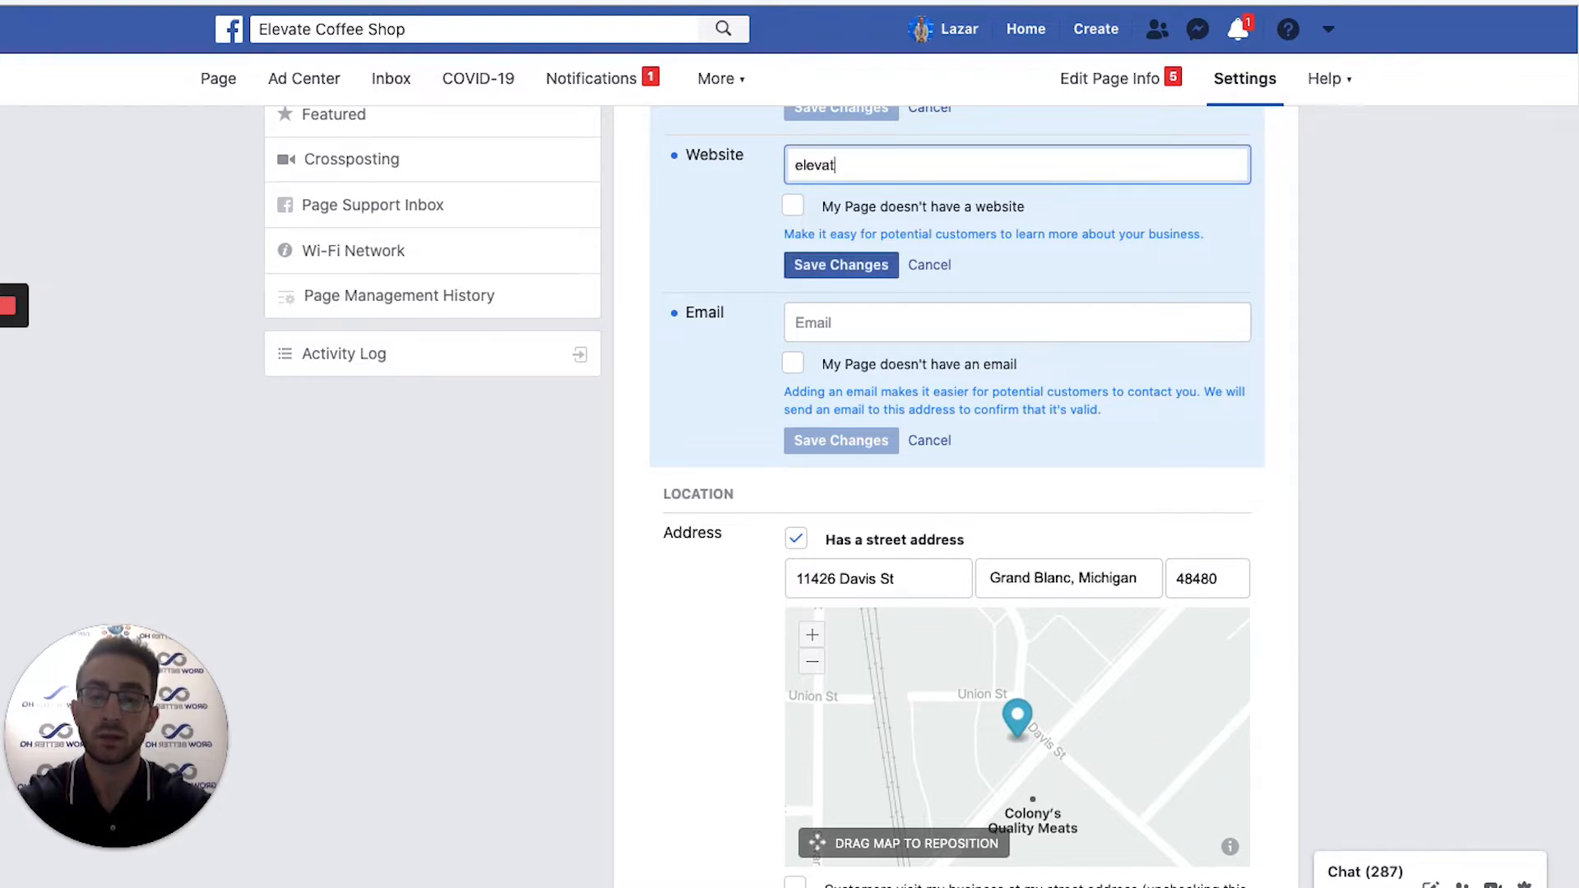
text(ecoffeeshop.com)
click(860, 265)
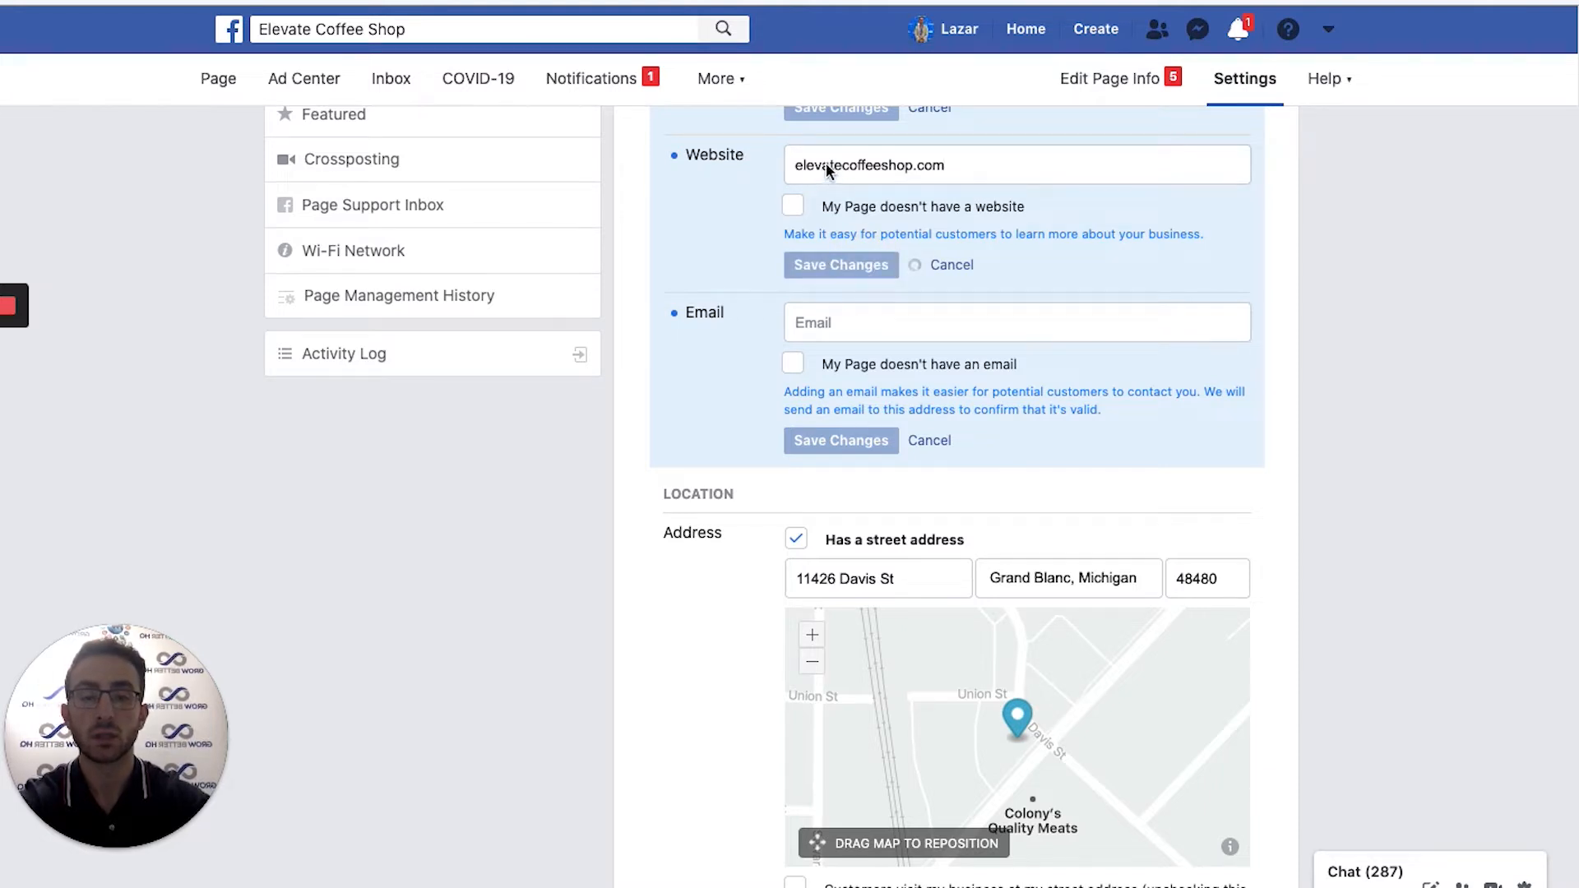
scroll(915, 294, up, 3)
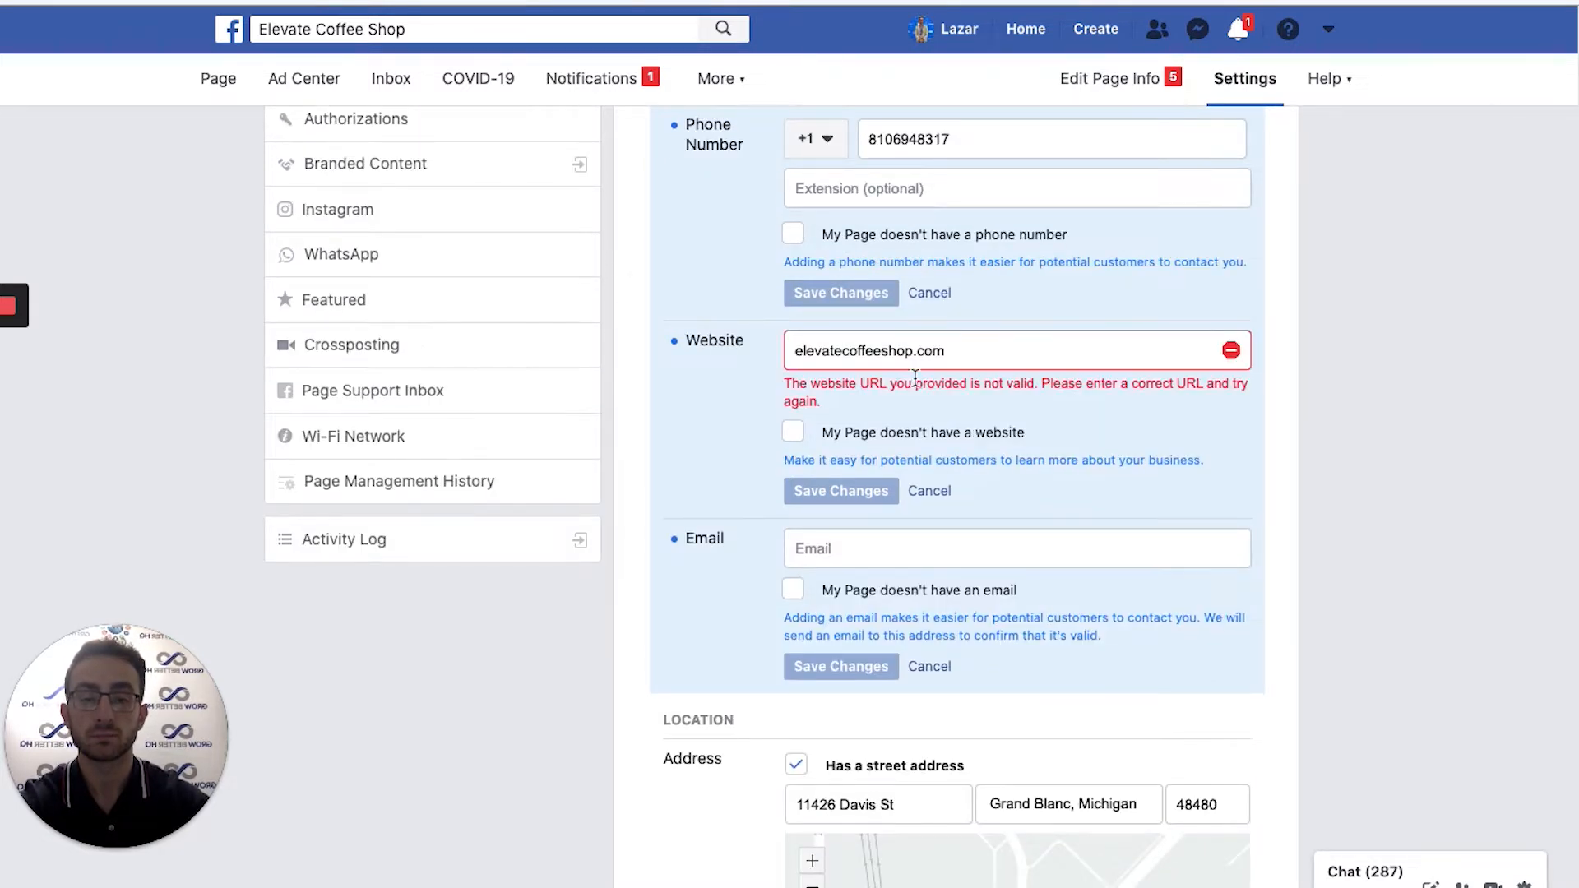
click(791, 354)
text(https://w)
text(ww.)
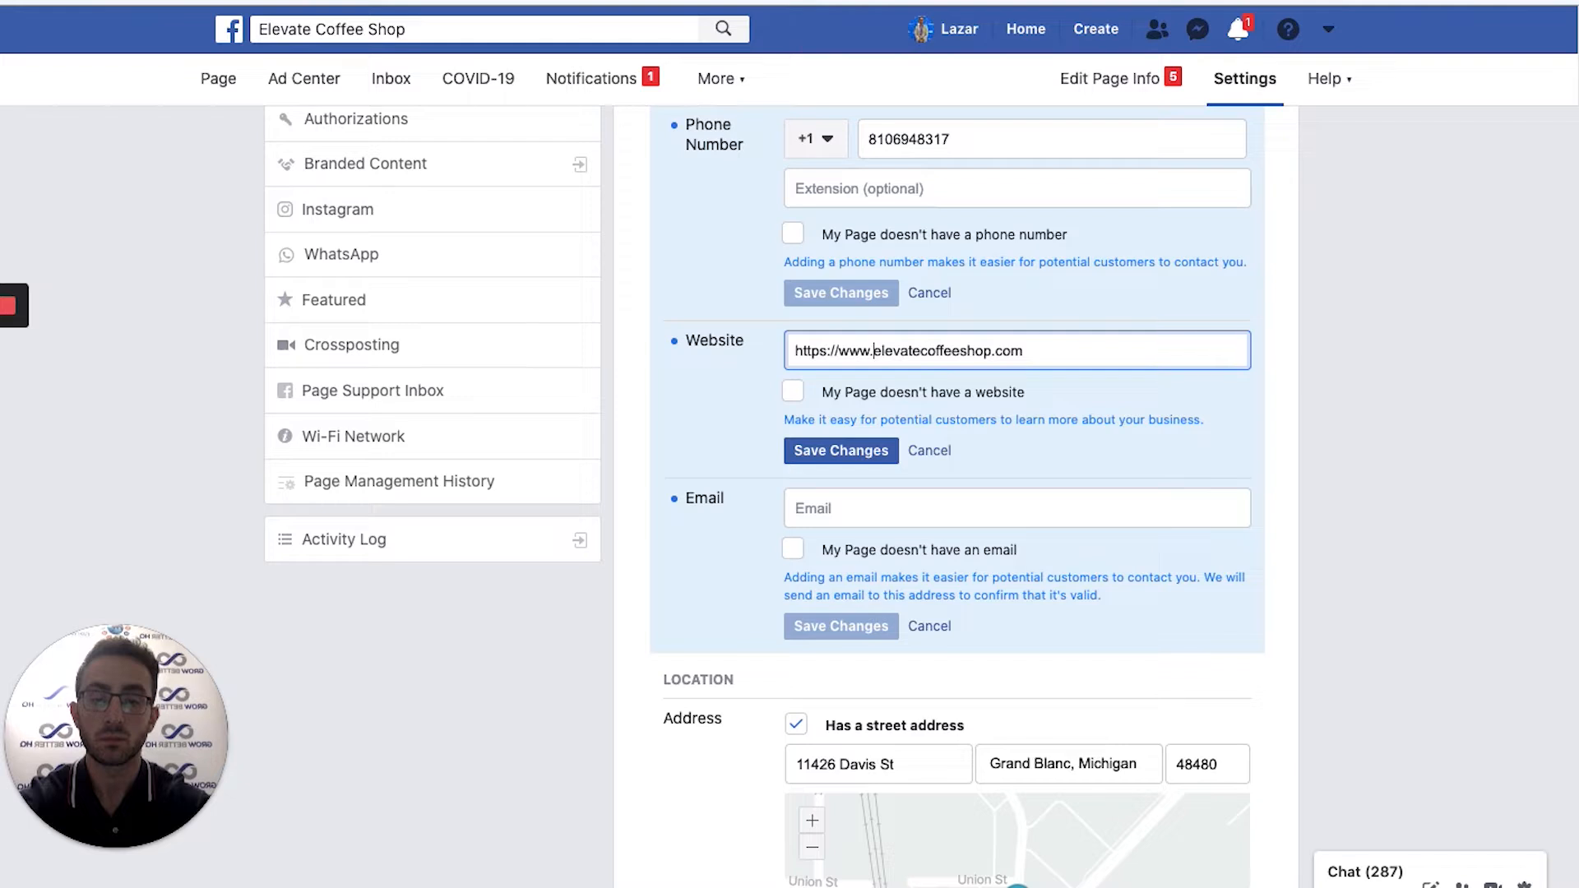
click(852, 457)
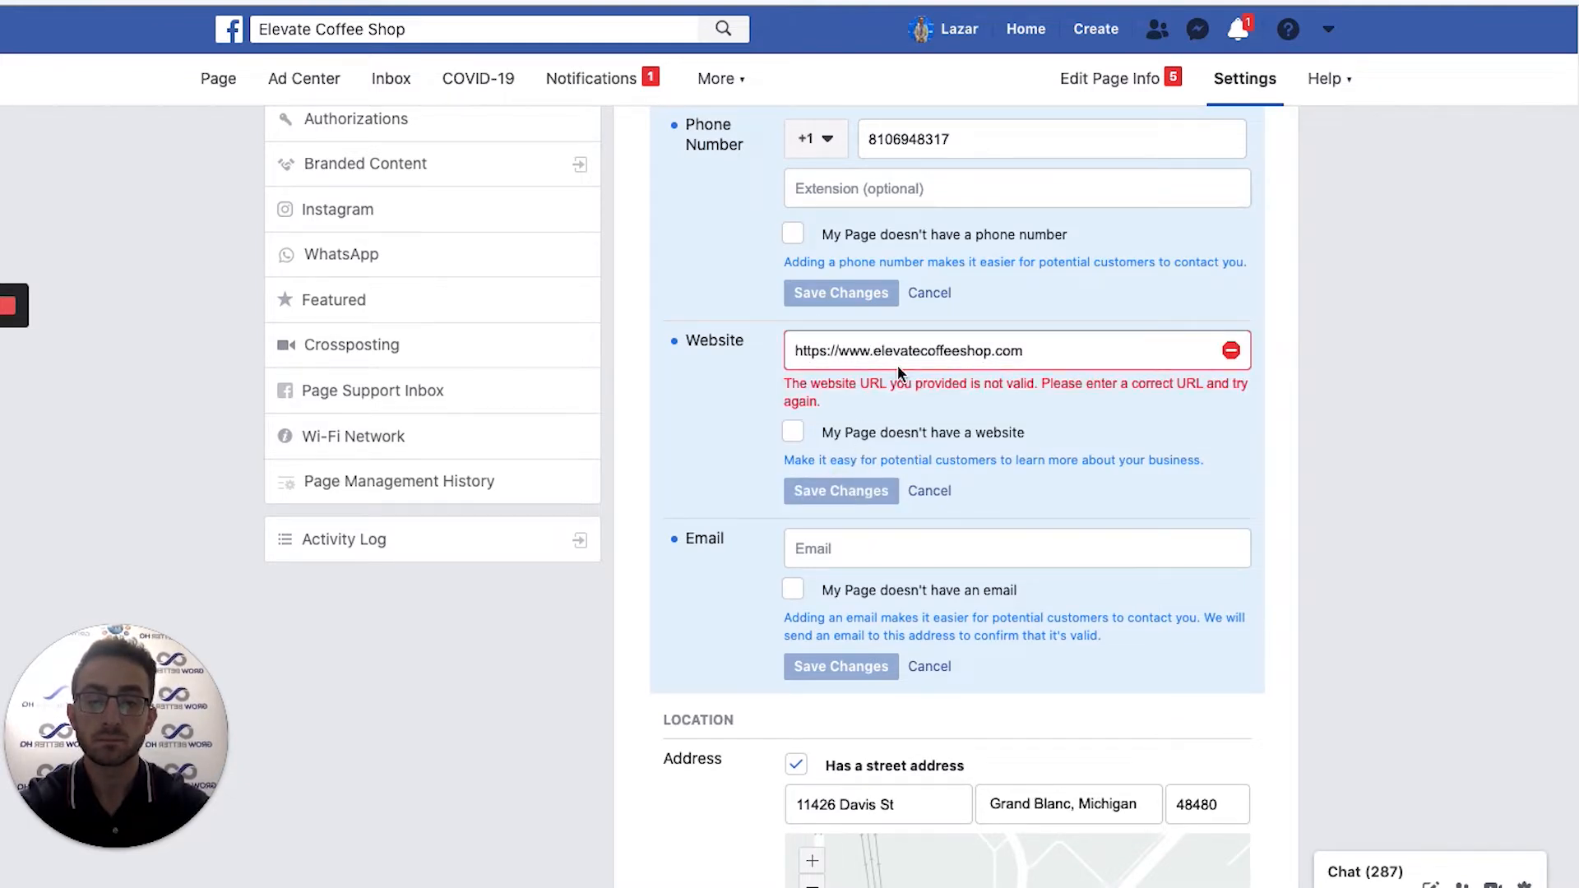
triple_click(923, 352)
key(BackSpace)
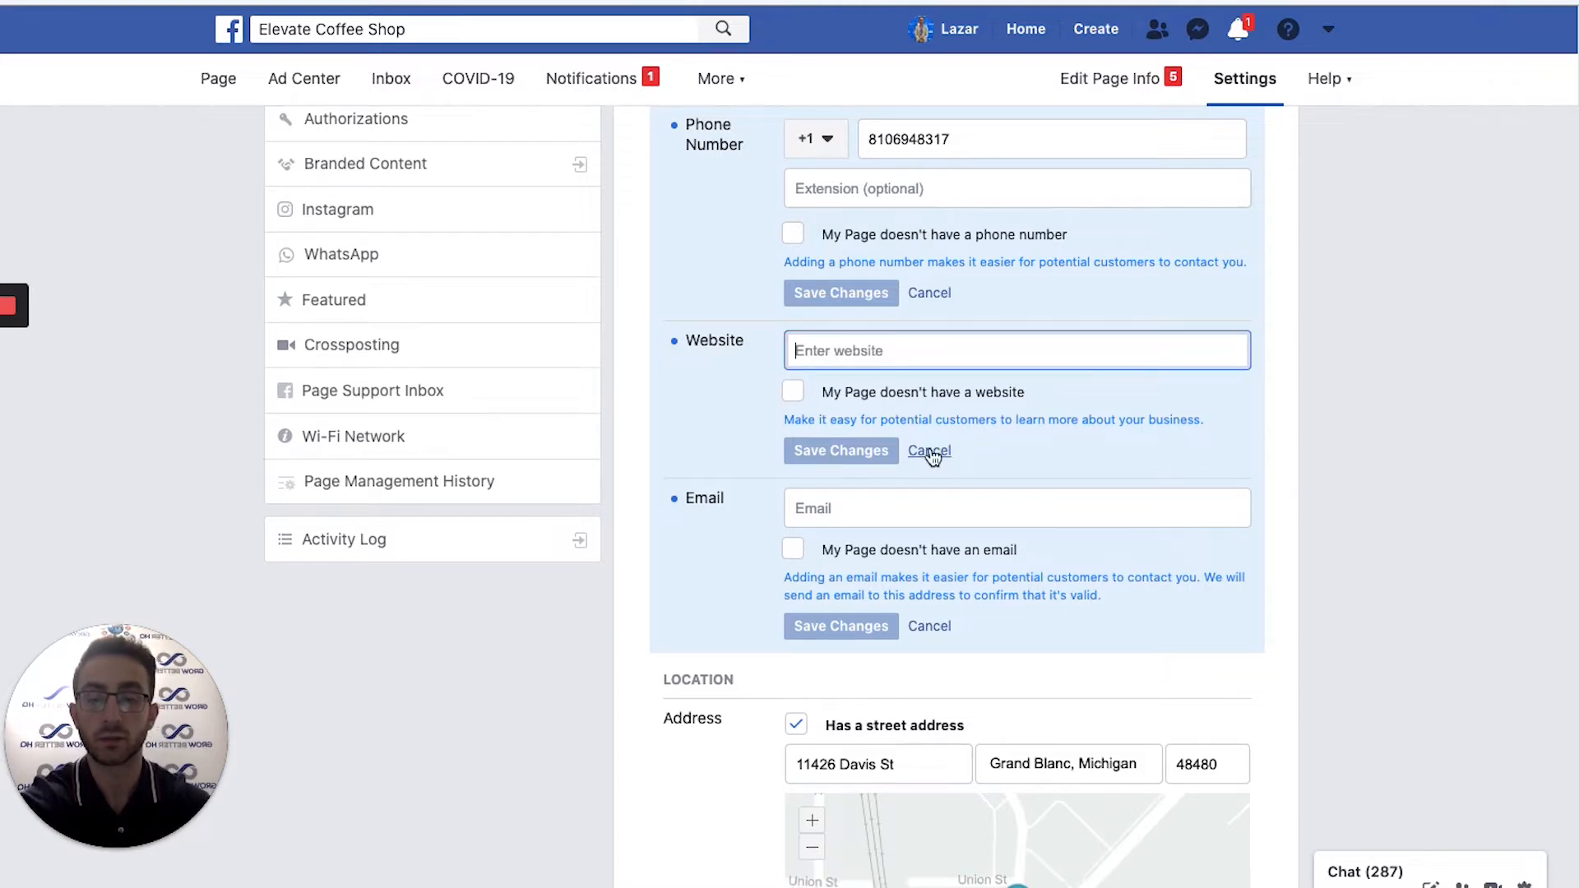
Mark the Page as having no website and no email, and save both settings.
click(795, 394)
scroll(844, 396, up, 5)
scroll(839, 401, down, 5)
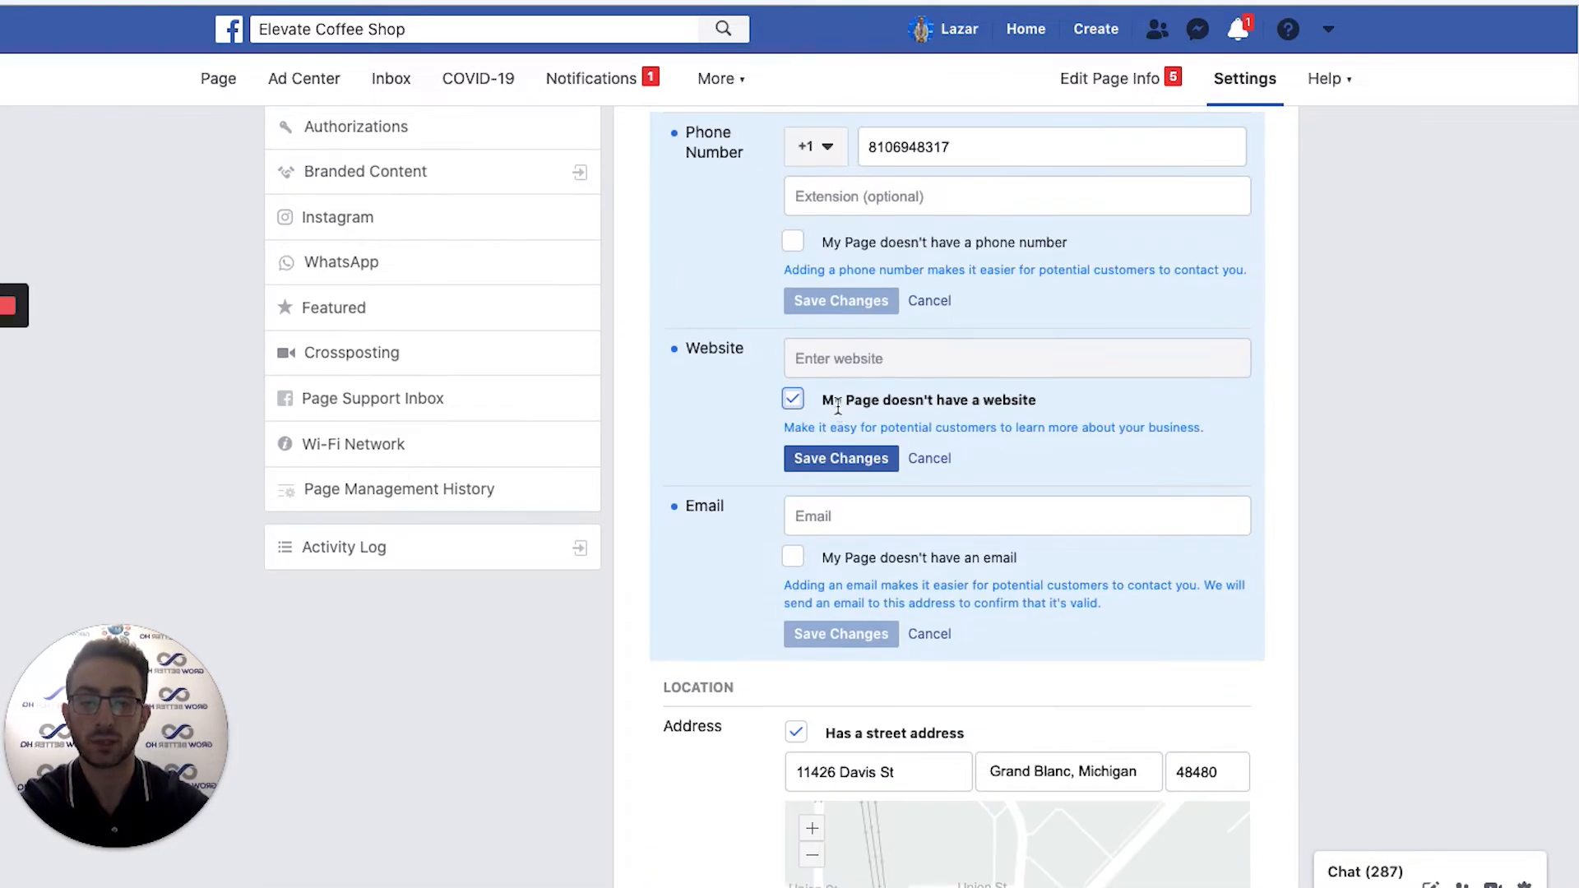
scroll(828, 292, down, 1)
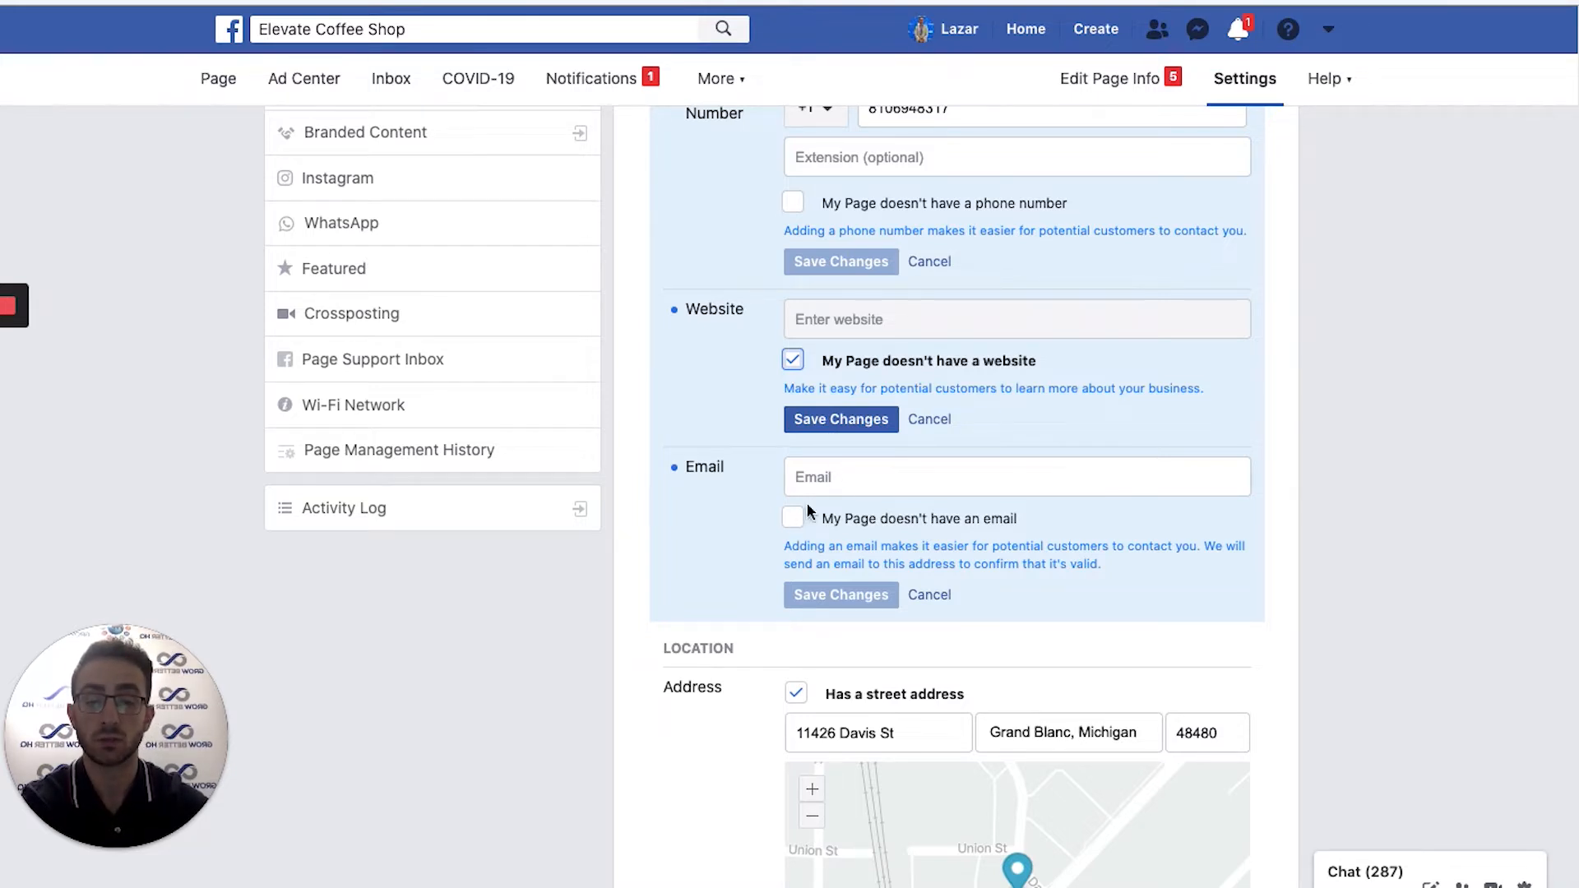
click(793, 524)
click(842, 593)
click(847, 428)
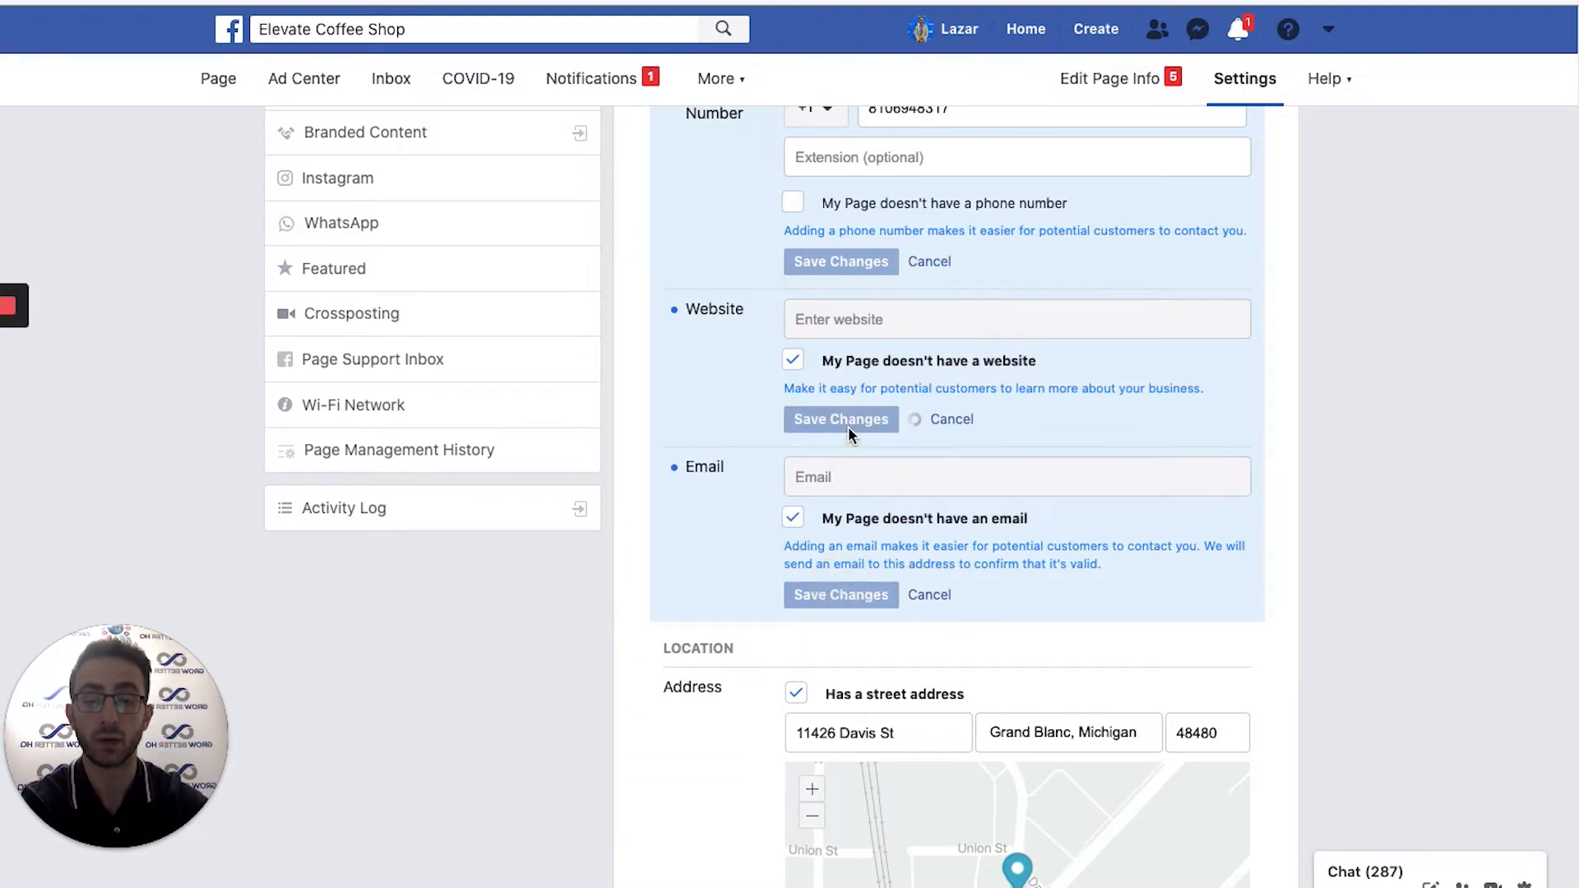
scroll(1122, 572, down, 3)
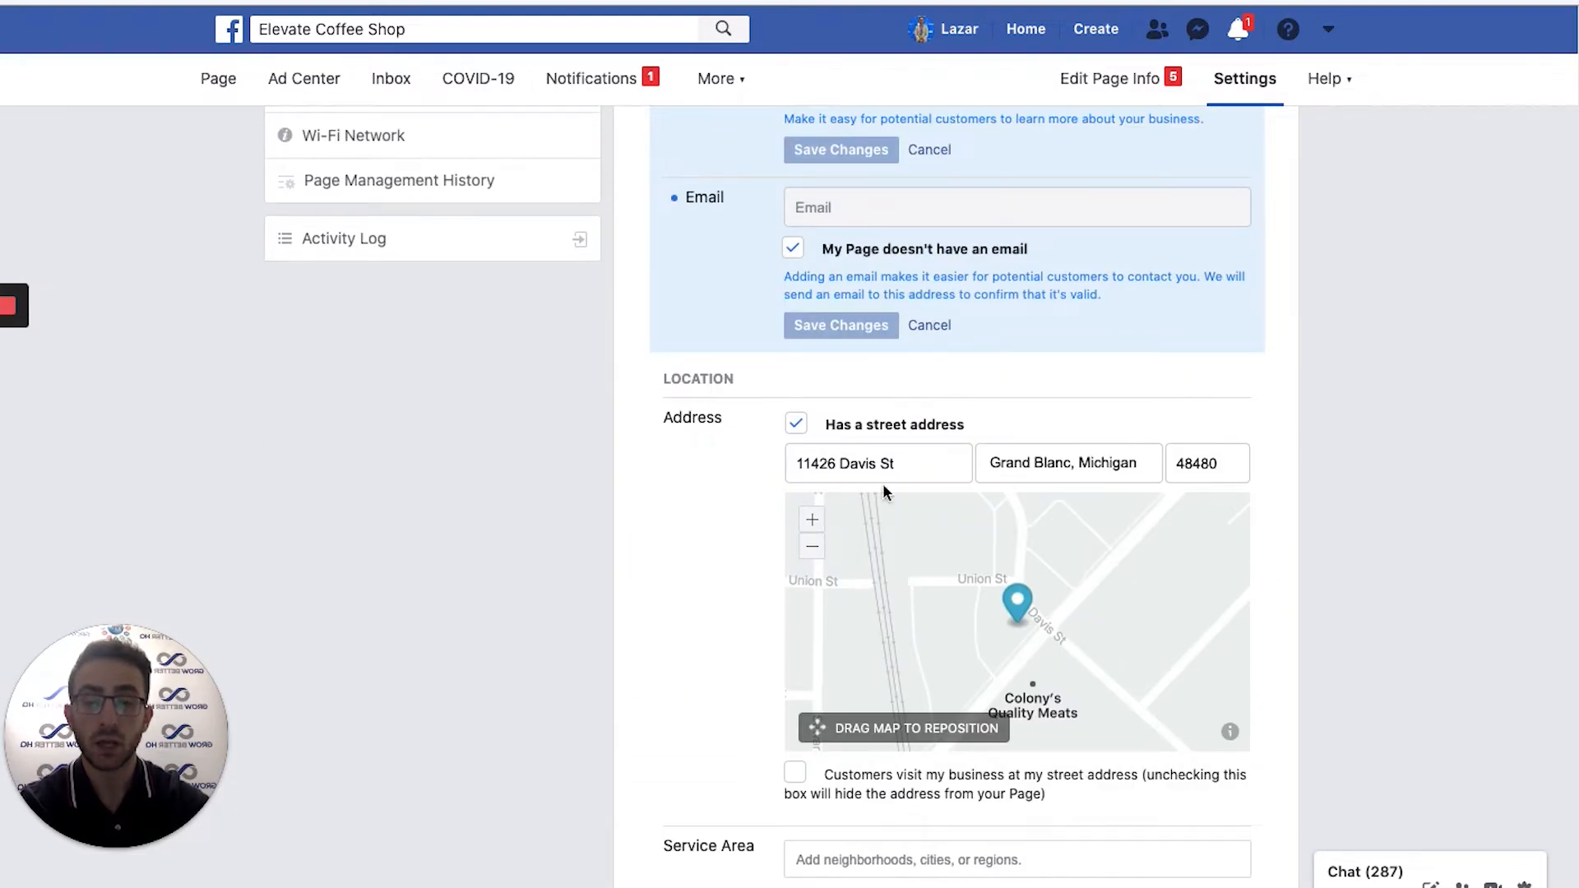
Tick that customers visit the business at its street address and save it.
scroll(1229, 584, up, 1)
scroll(1405, 625, up, 1)
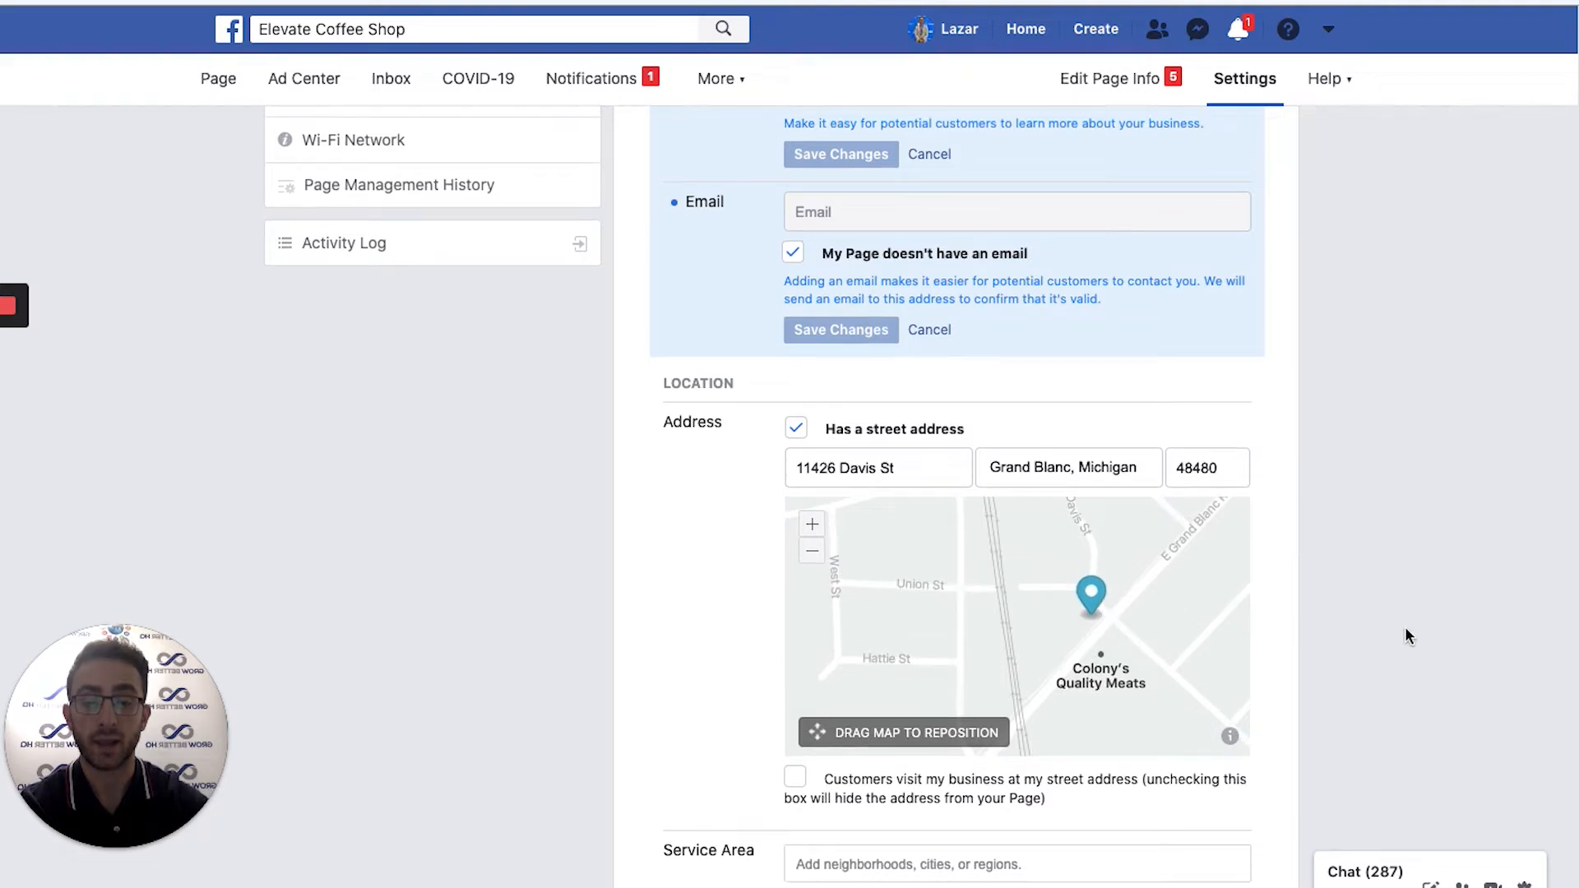
scroll(1119, 560, down, 1)
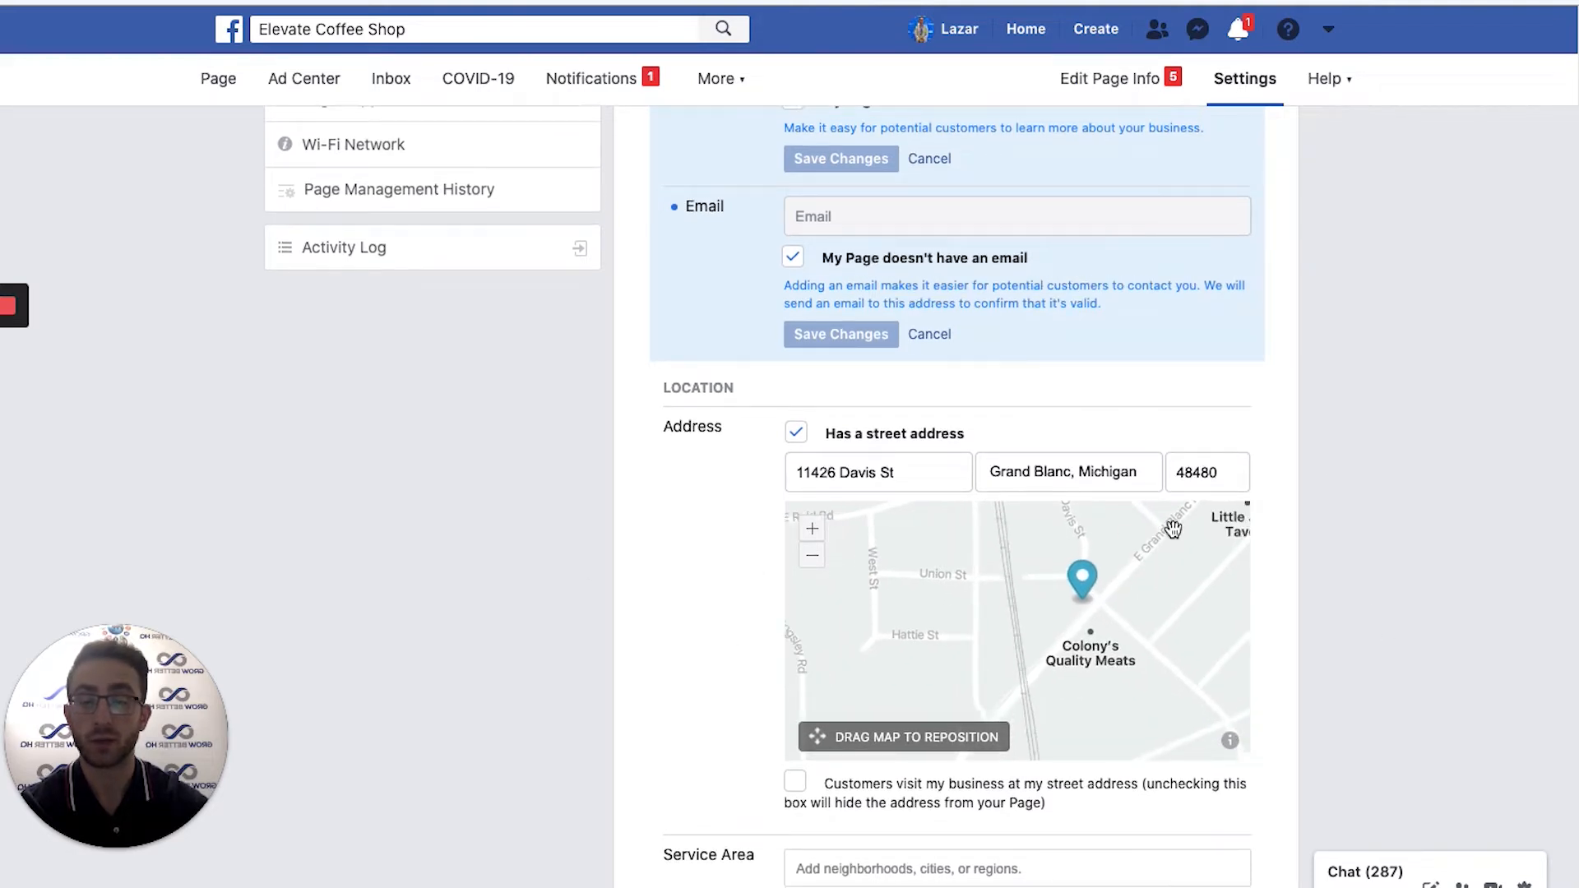
drag(1099, 601, 1059, 606)
scroll(1379, 685, down, 2)
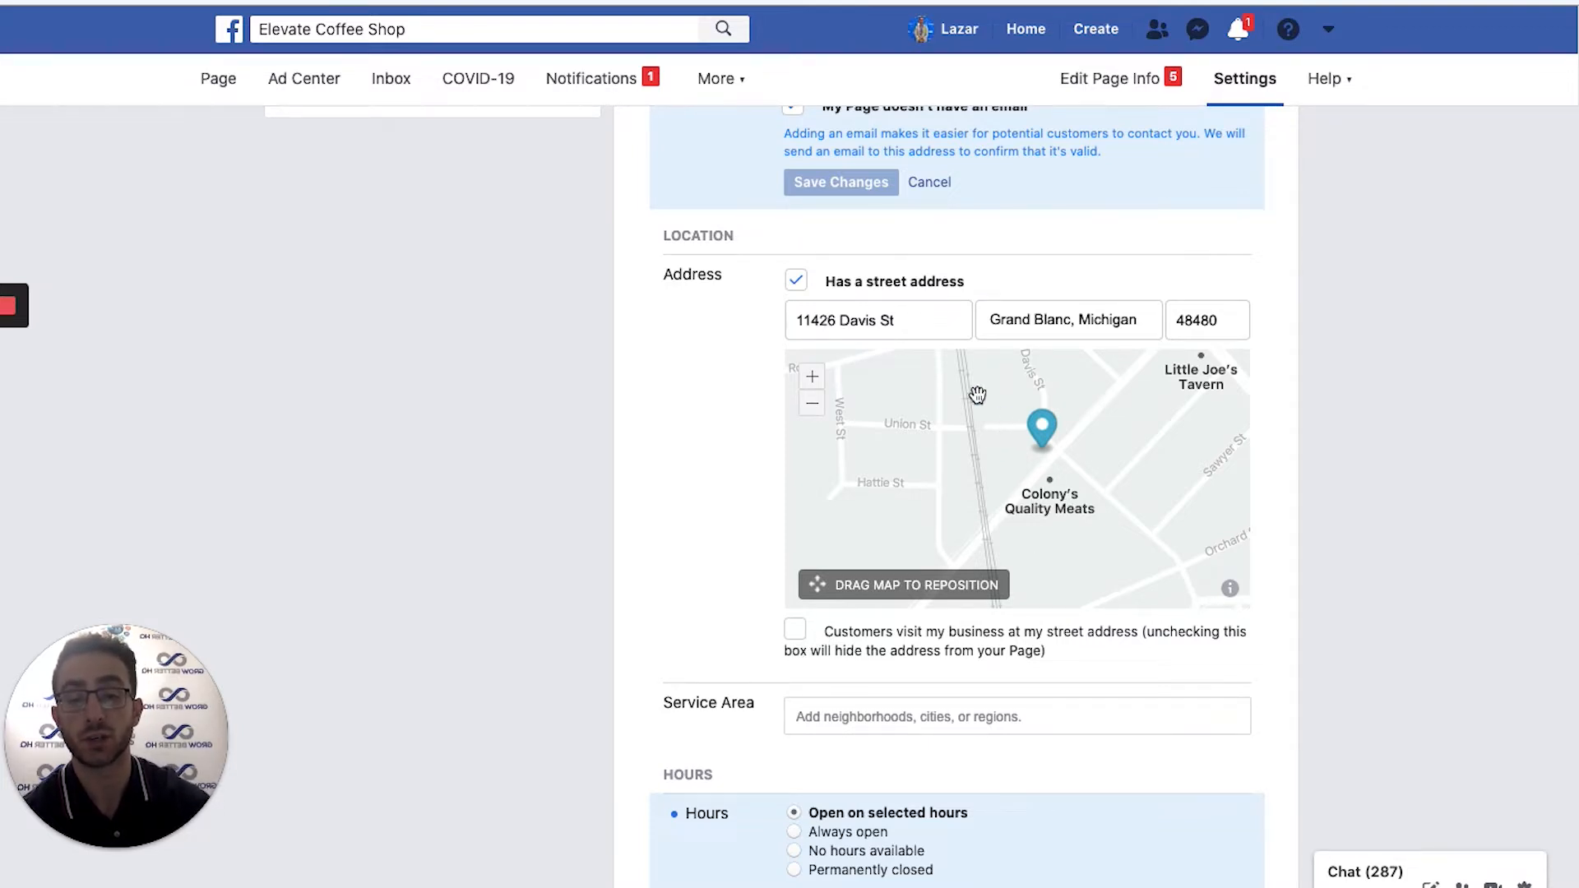
click(795, 634)
click(851, 703)
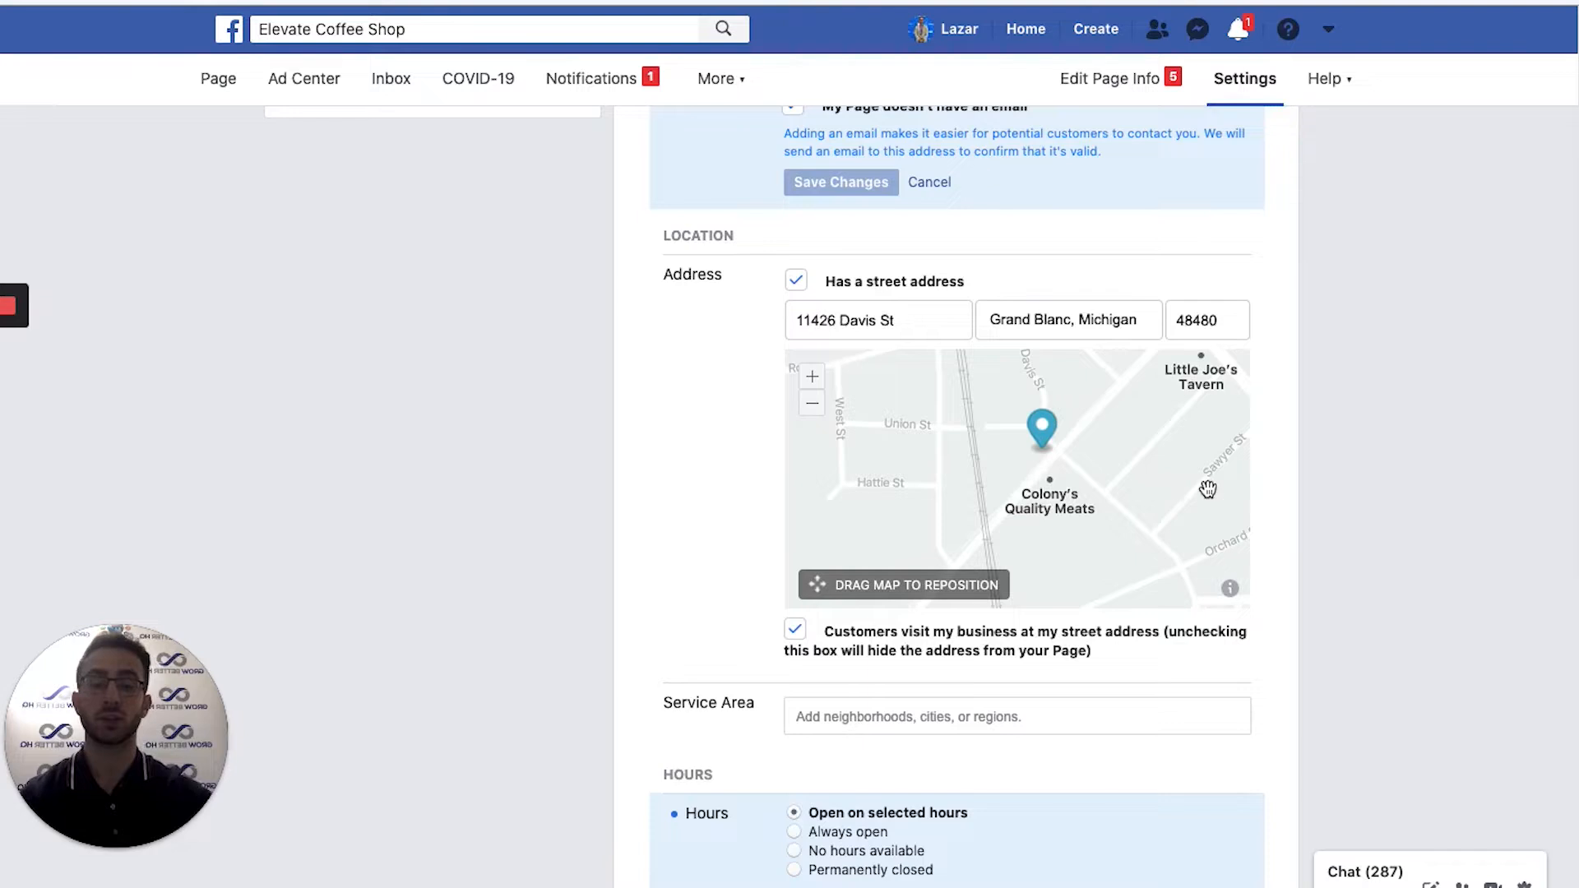
Set the service area to Detroit, Michigan and Ferndale, Michigan and save.
scroll(1413, 586, down, 6)
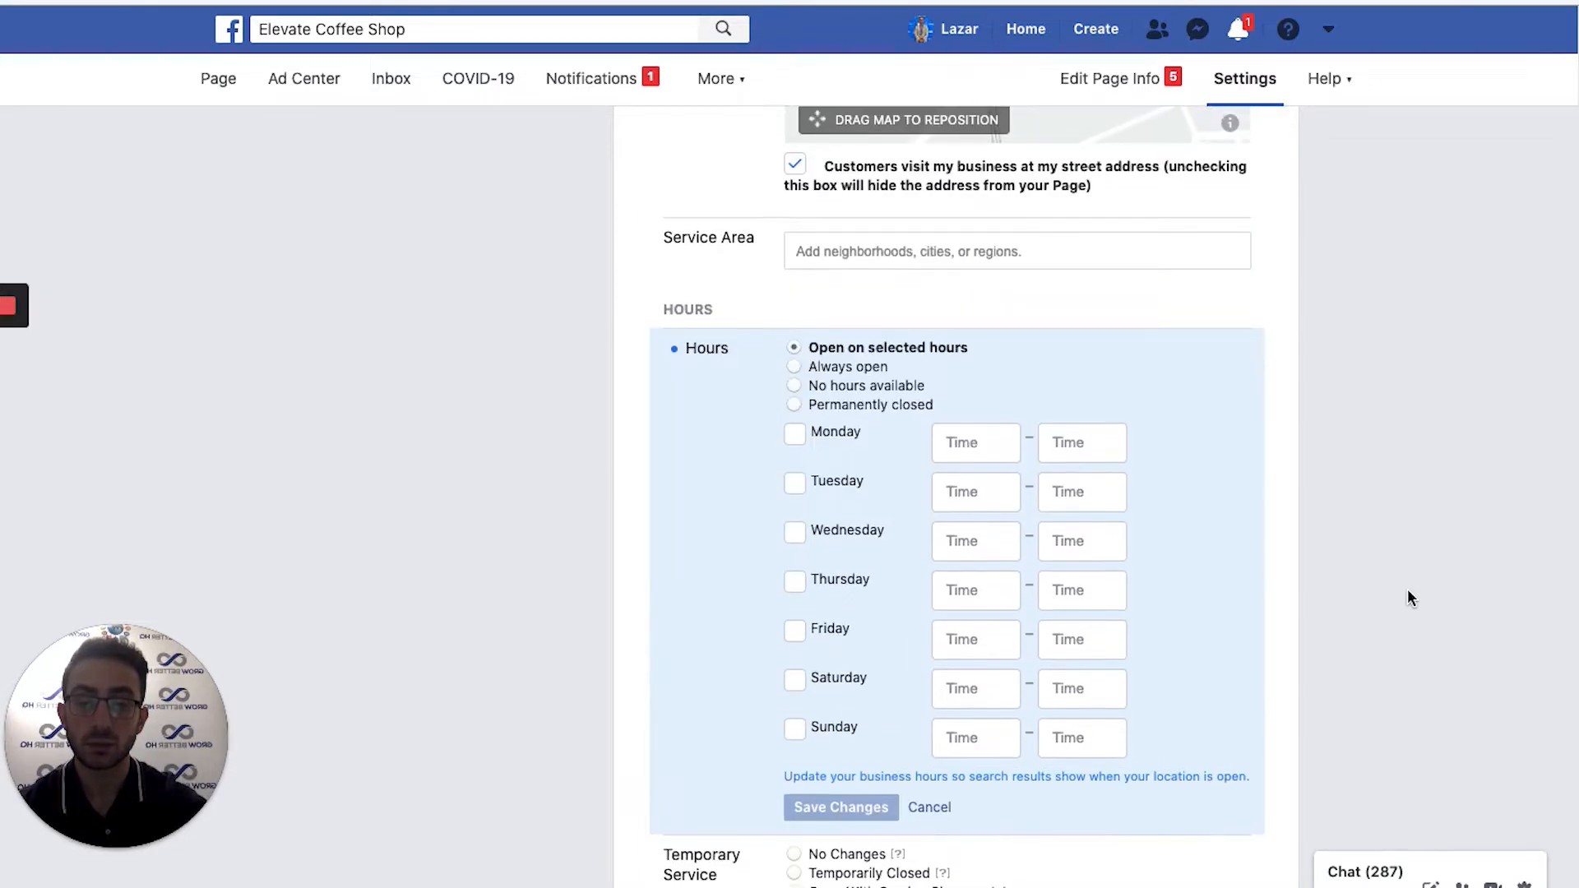
click(882, 255)
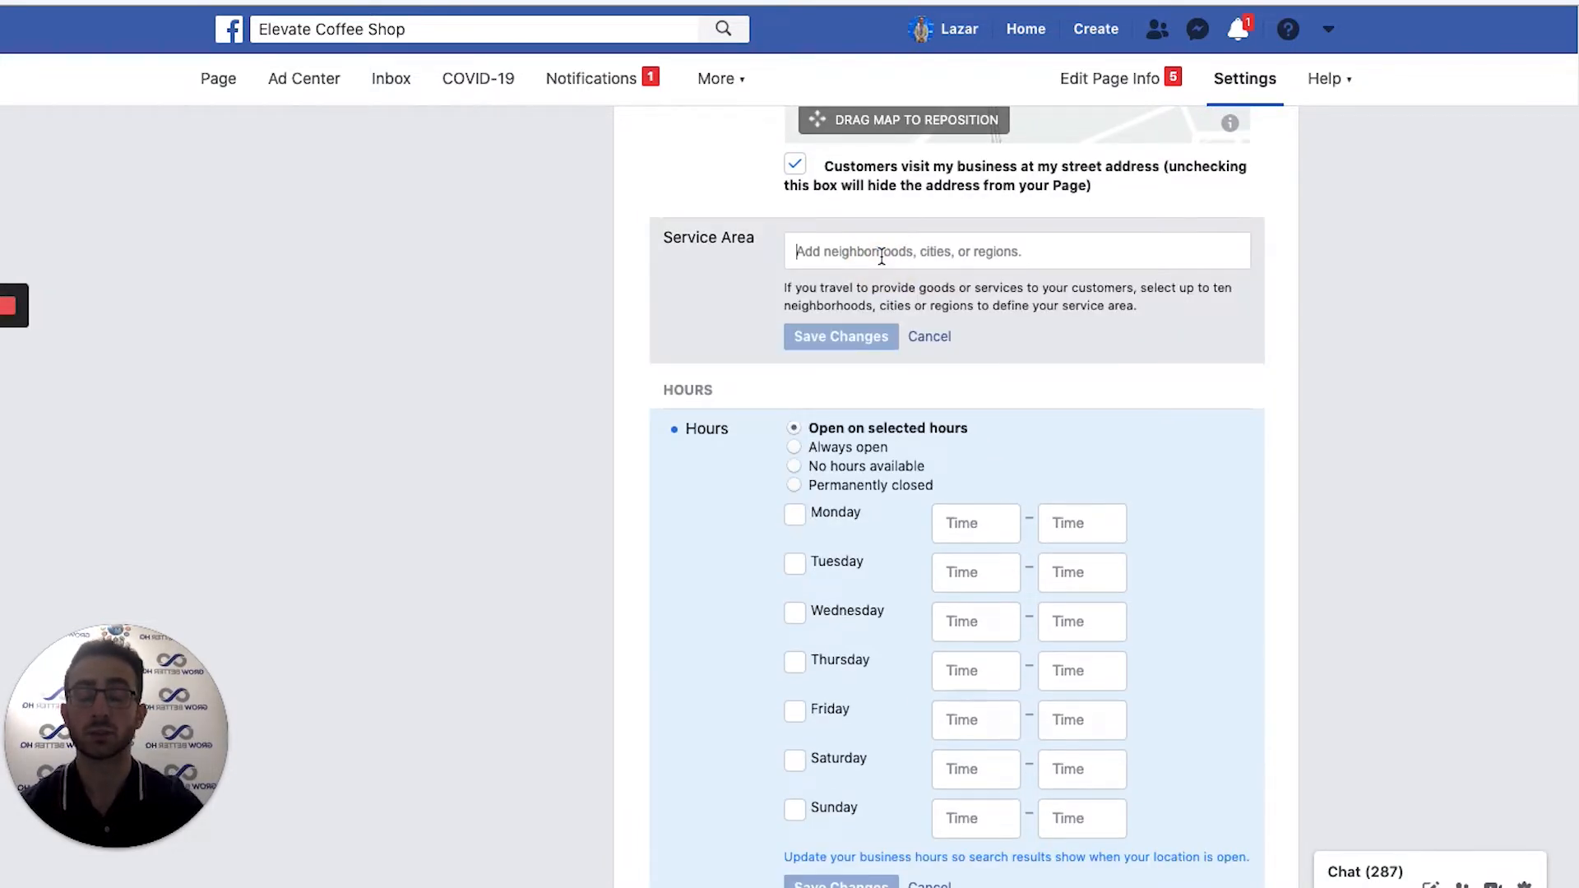
text(detroit)
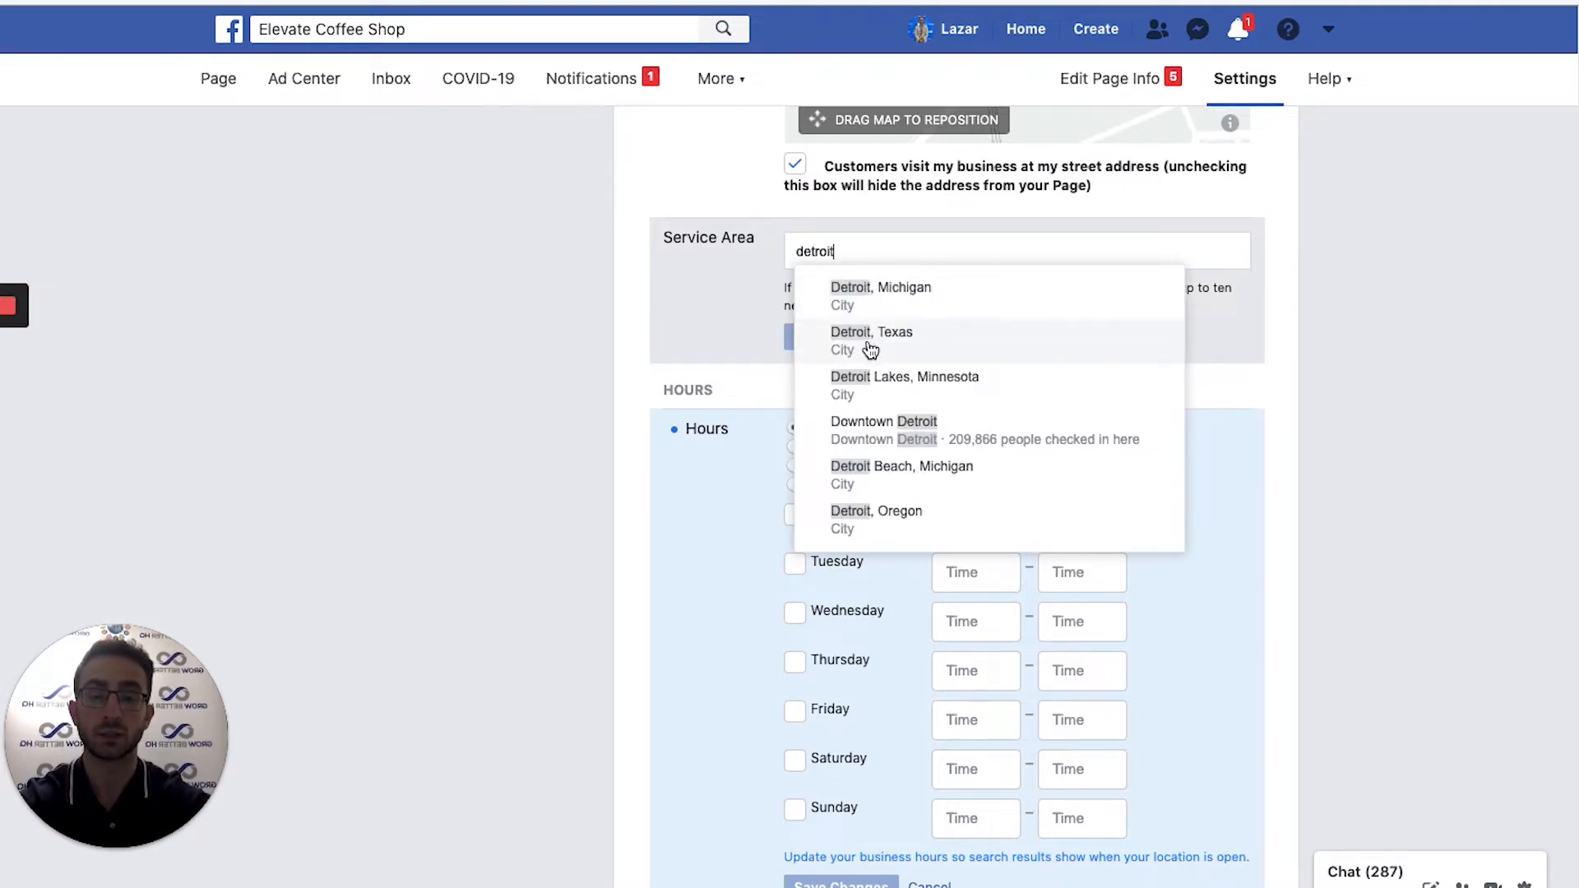
click(882, 296)
text(ferndale)
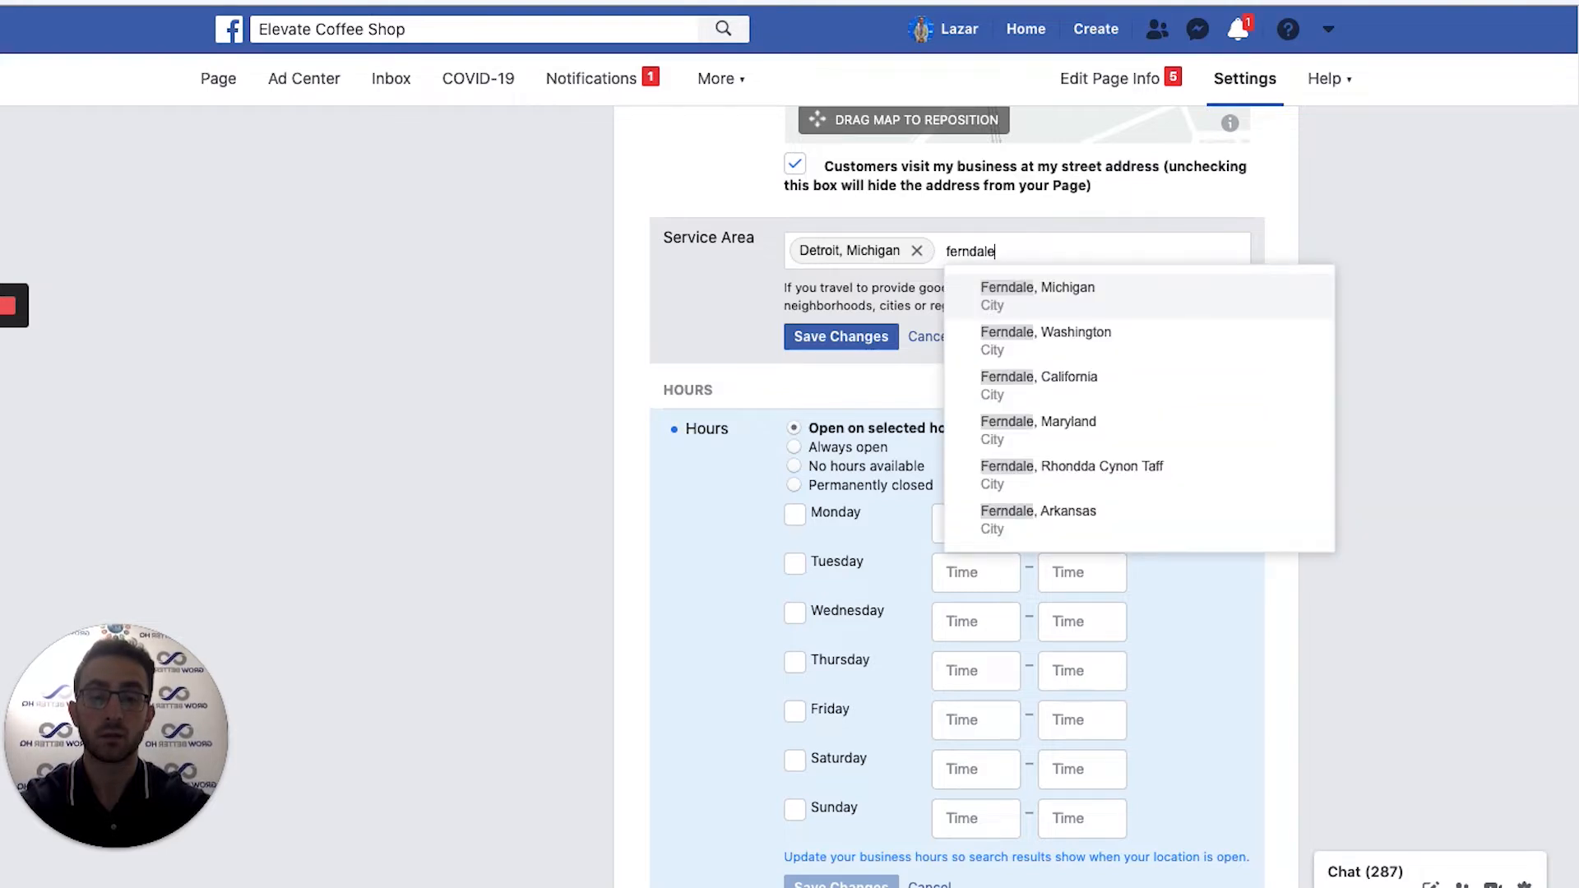
click(1082, 302)
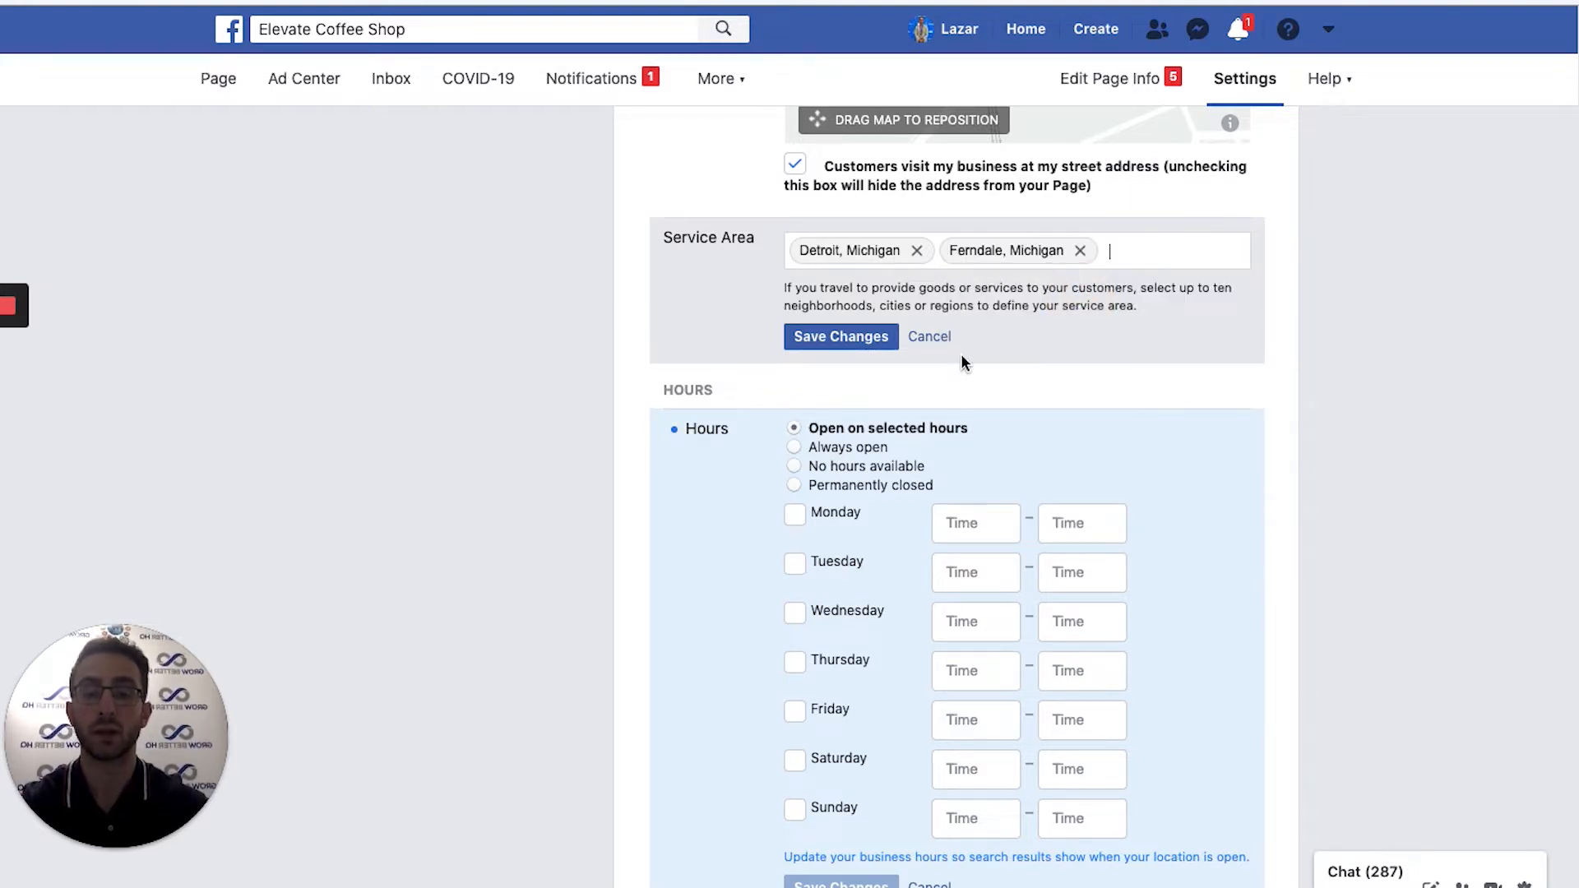
click(821, 337)
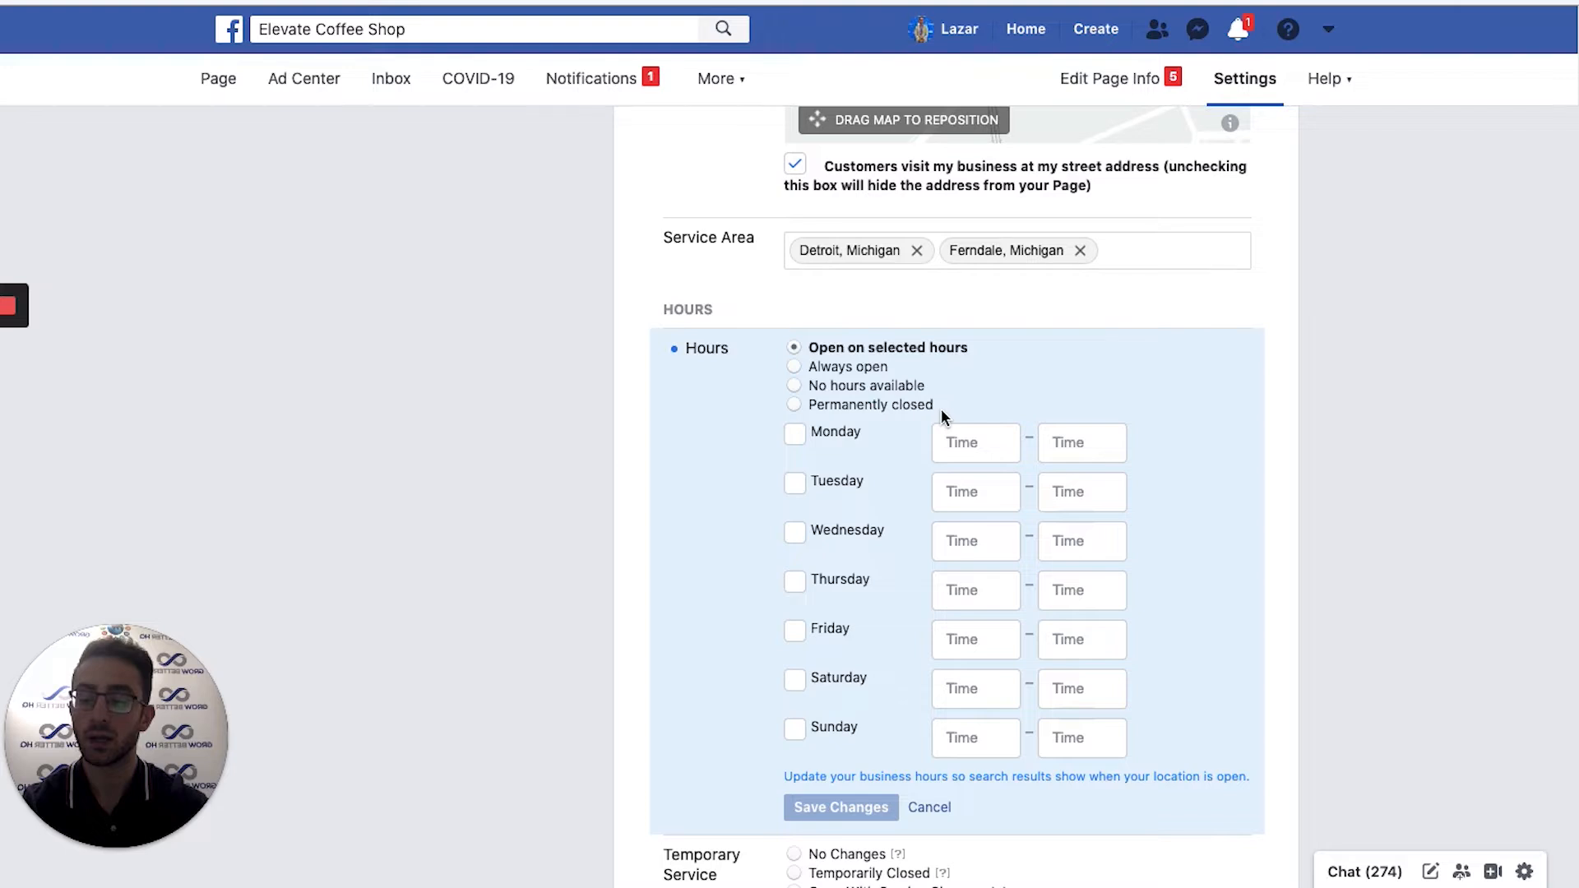
Keep 'Open on selected hours' and set Monday's hours to 6:00 AM–10:00 PM.
scroll(836, 402, down, 1)
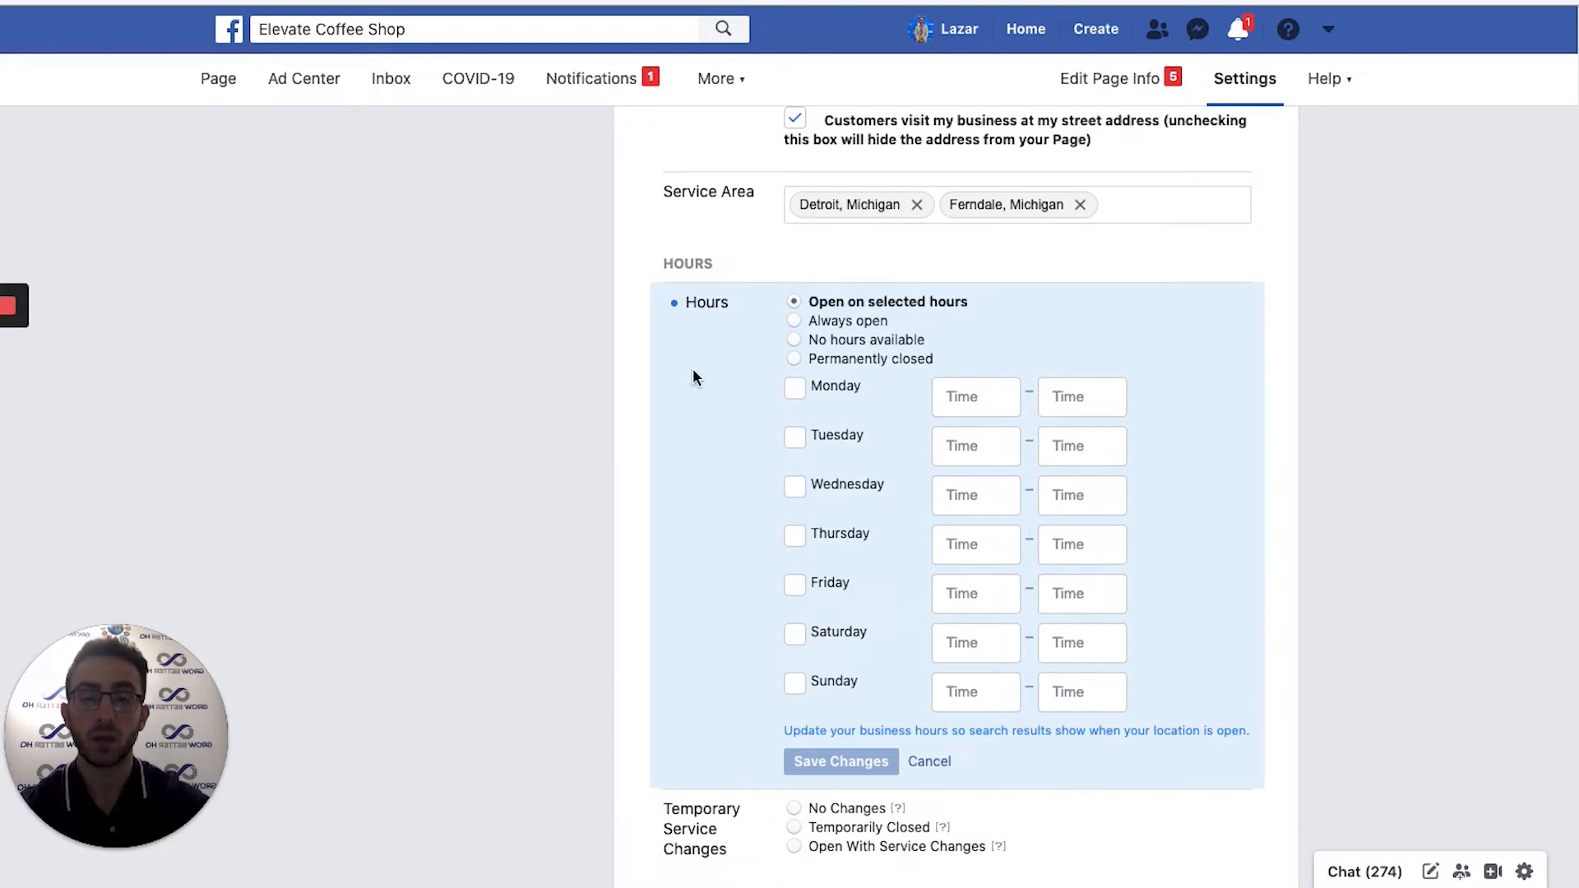
click(794, 322)
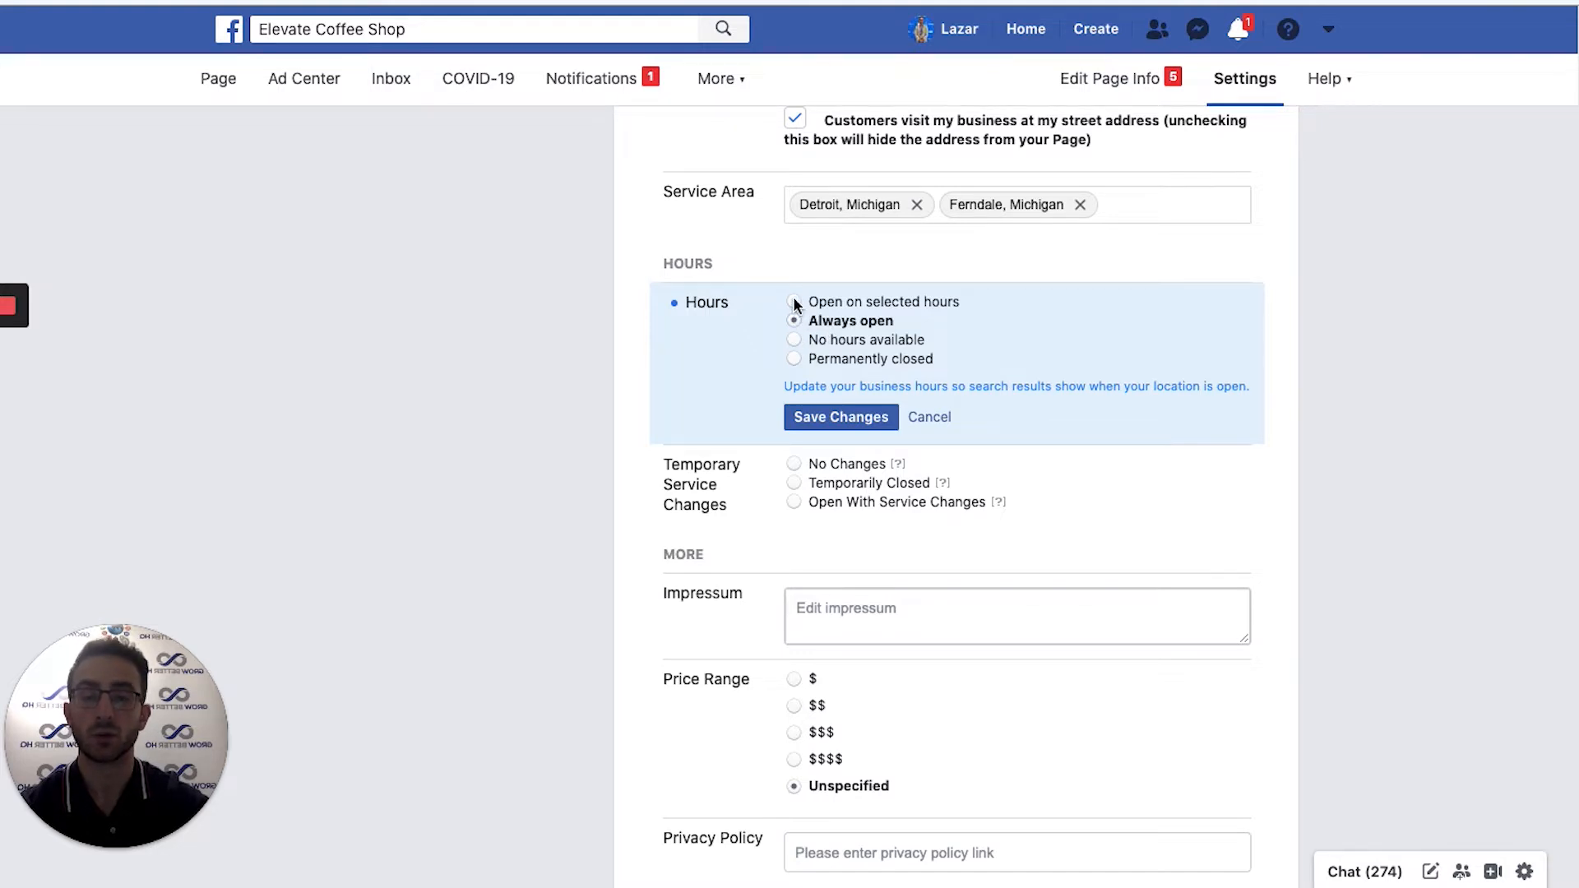
click(794, 302)
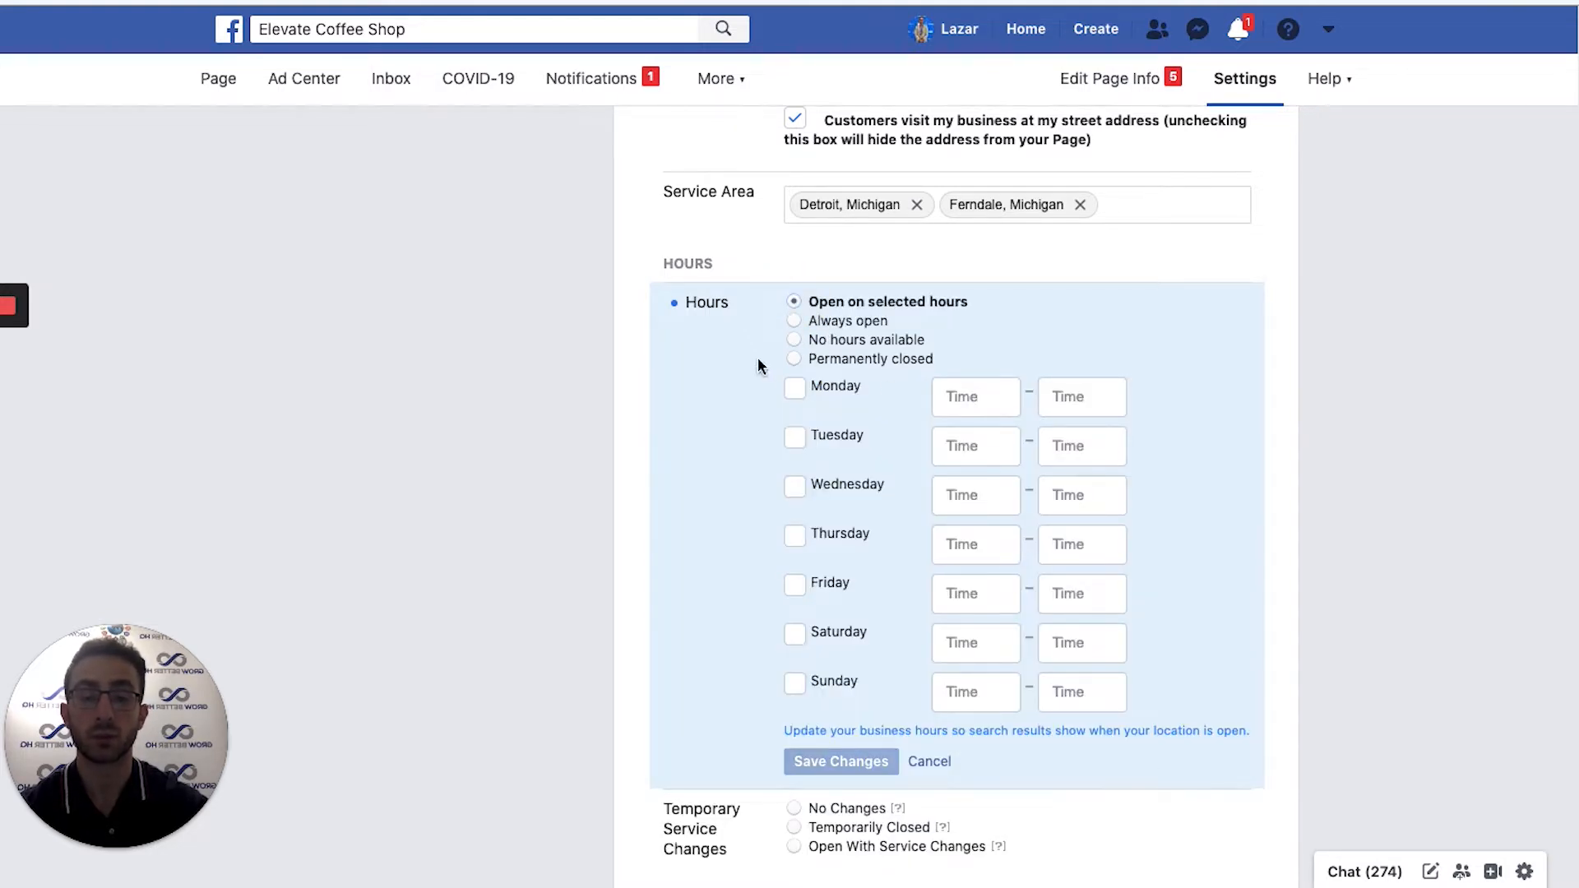
click(973, 391)
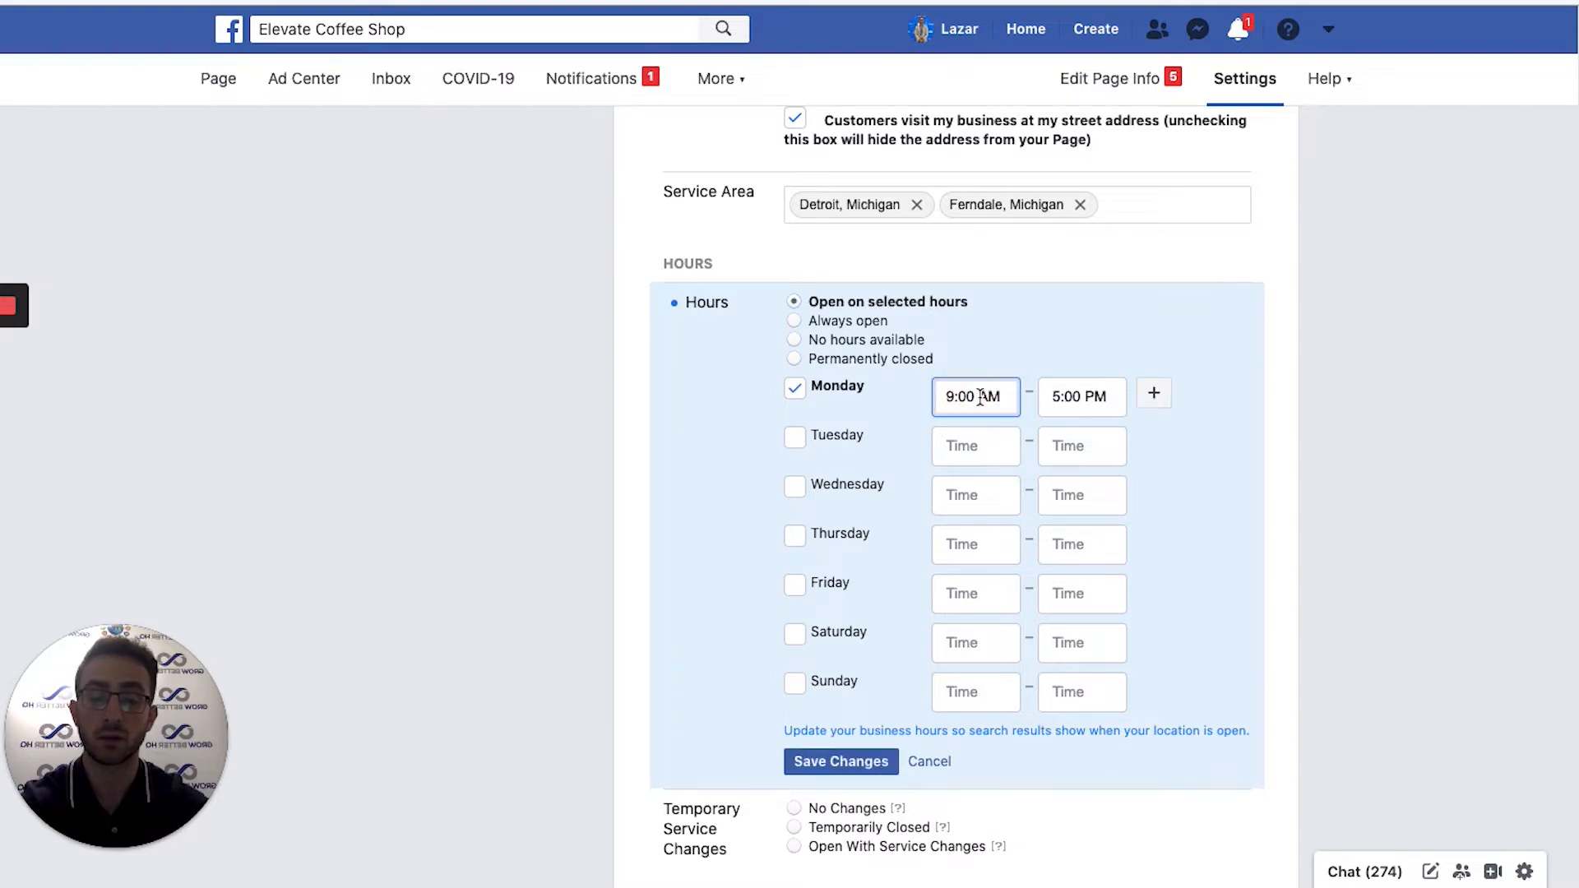
click(951, 396)
key(BackSpace)
text(6)
click(1018, 447)
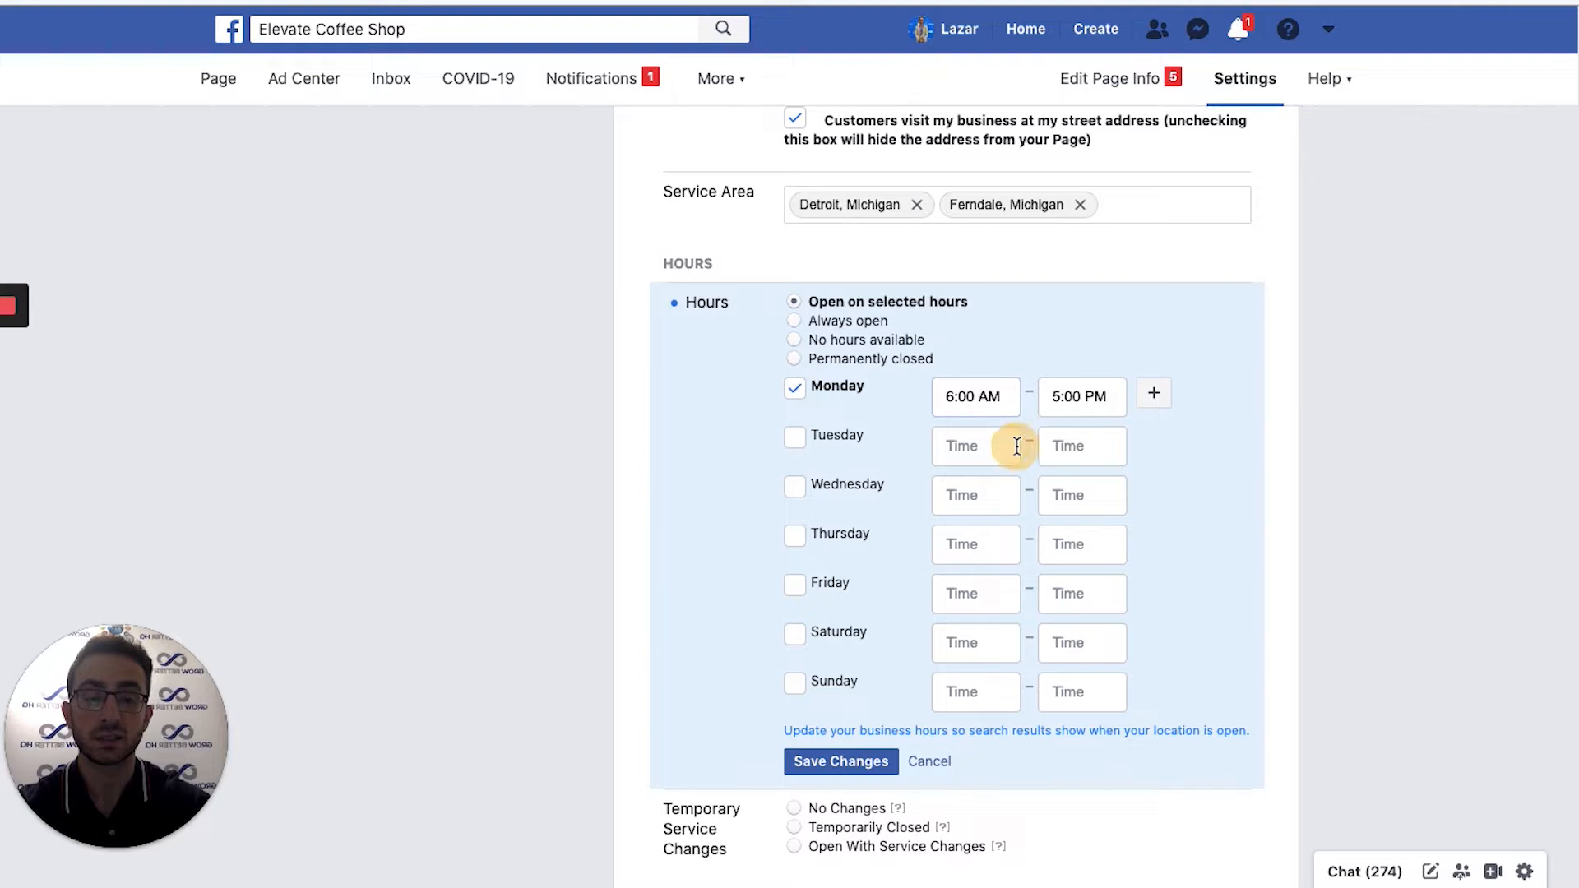
click(1064, 399)
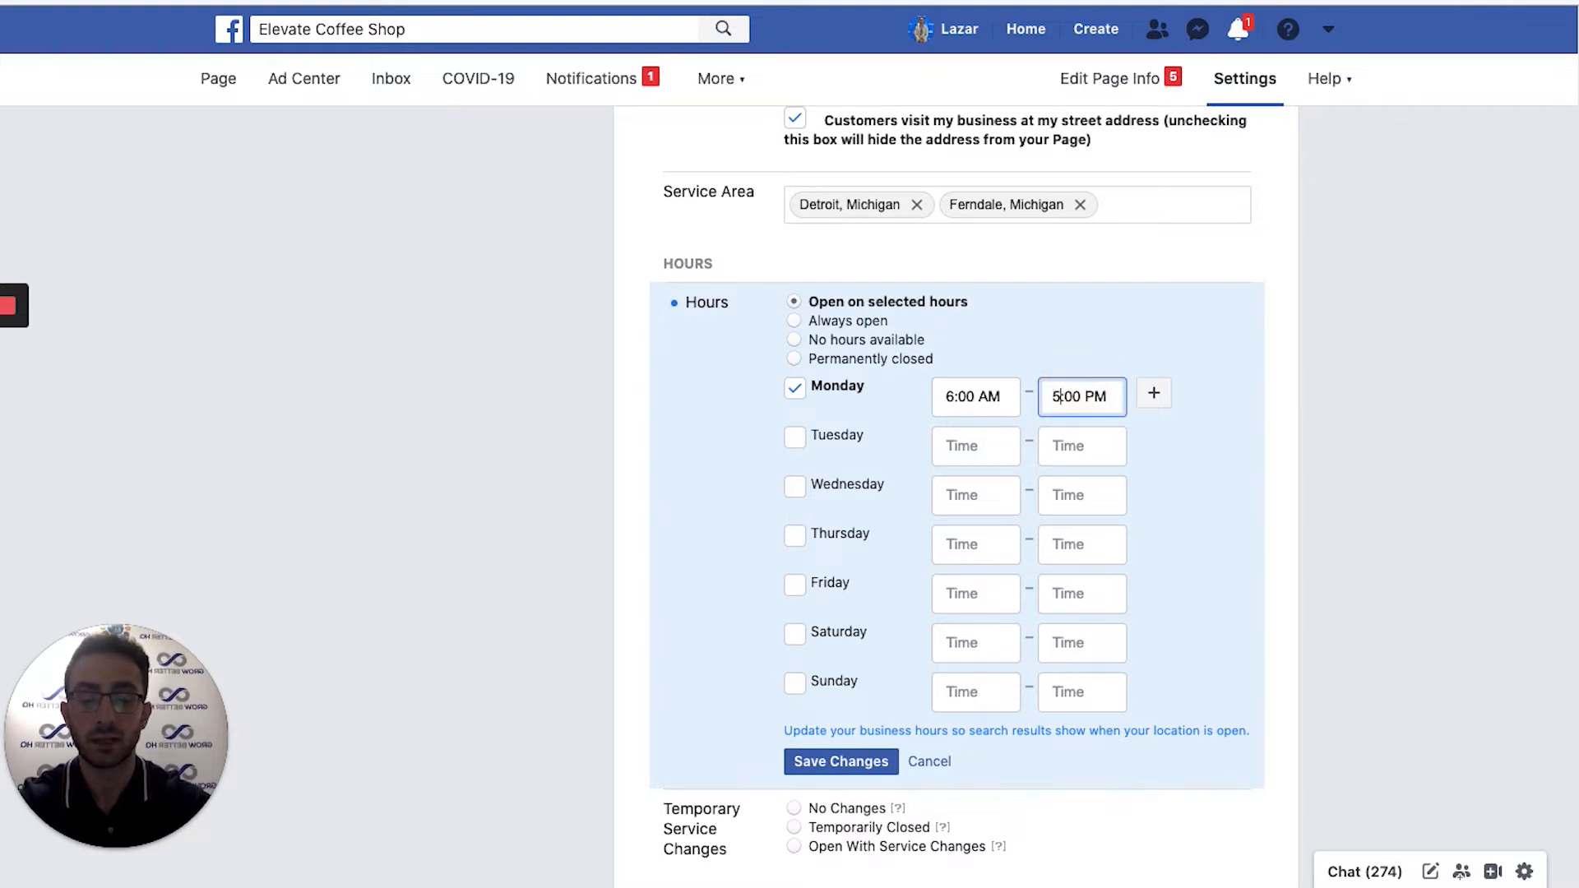
key(Delete)
text(10)
click(1081, 444)
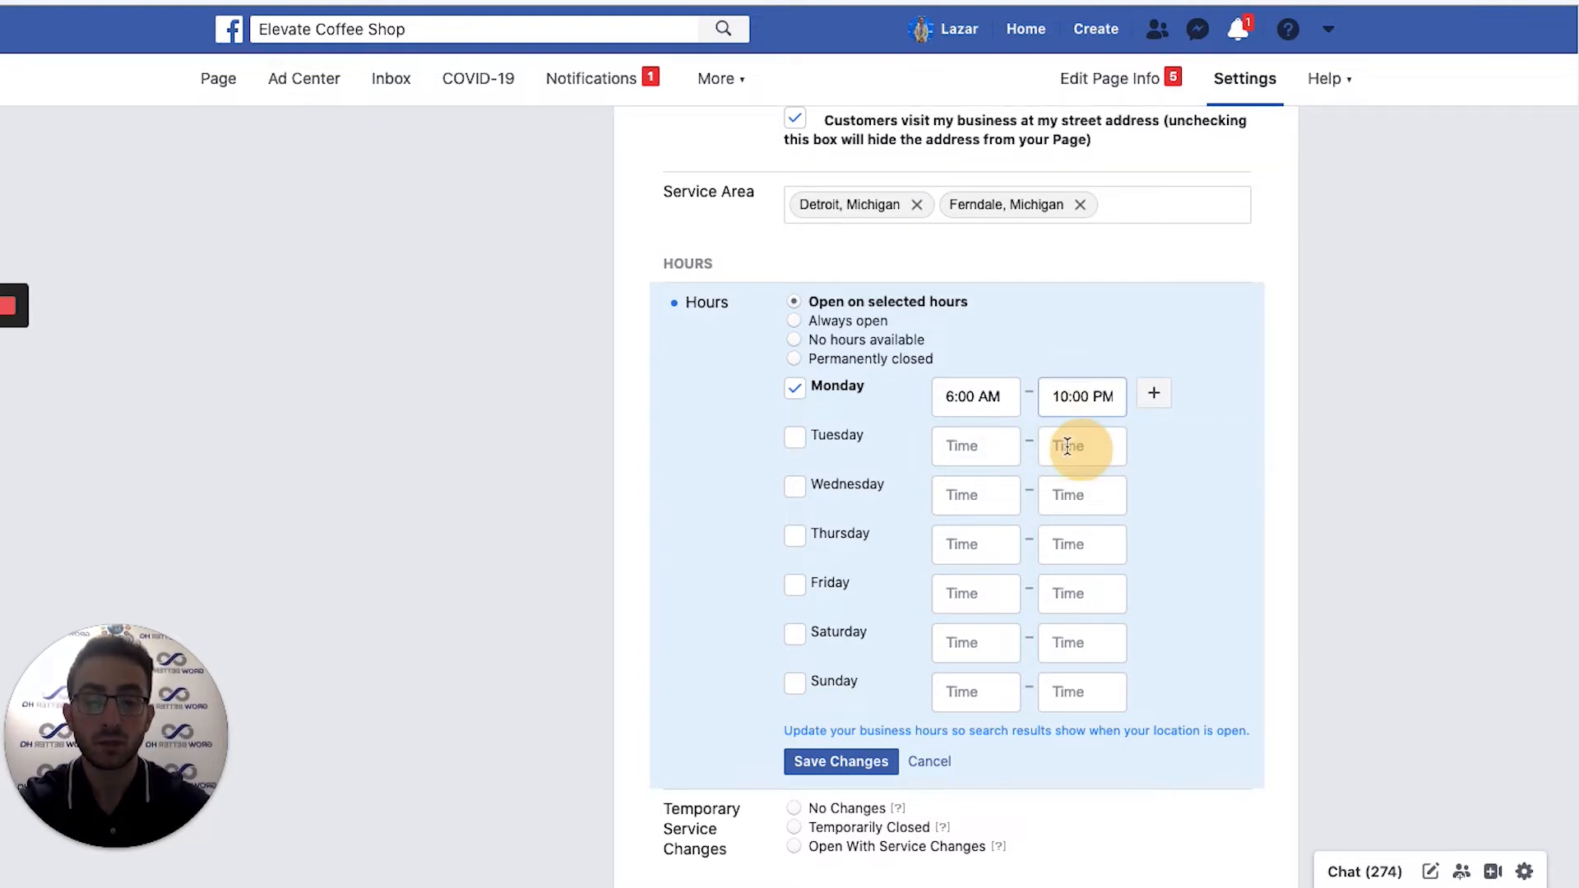
Enable Tuesday through Sunday with the same 6:00 AM–10:00 PM hours.
click(794, 437)
click(793, 487)
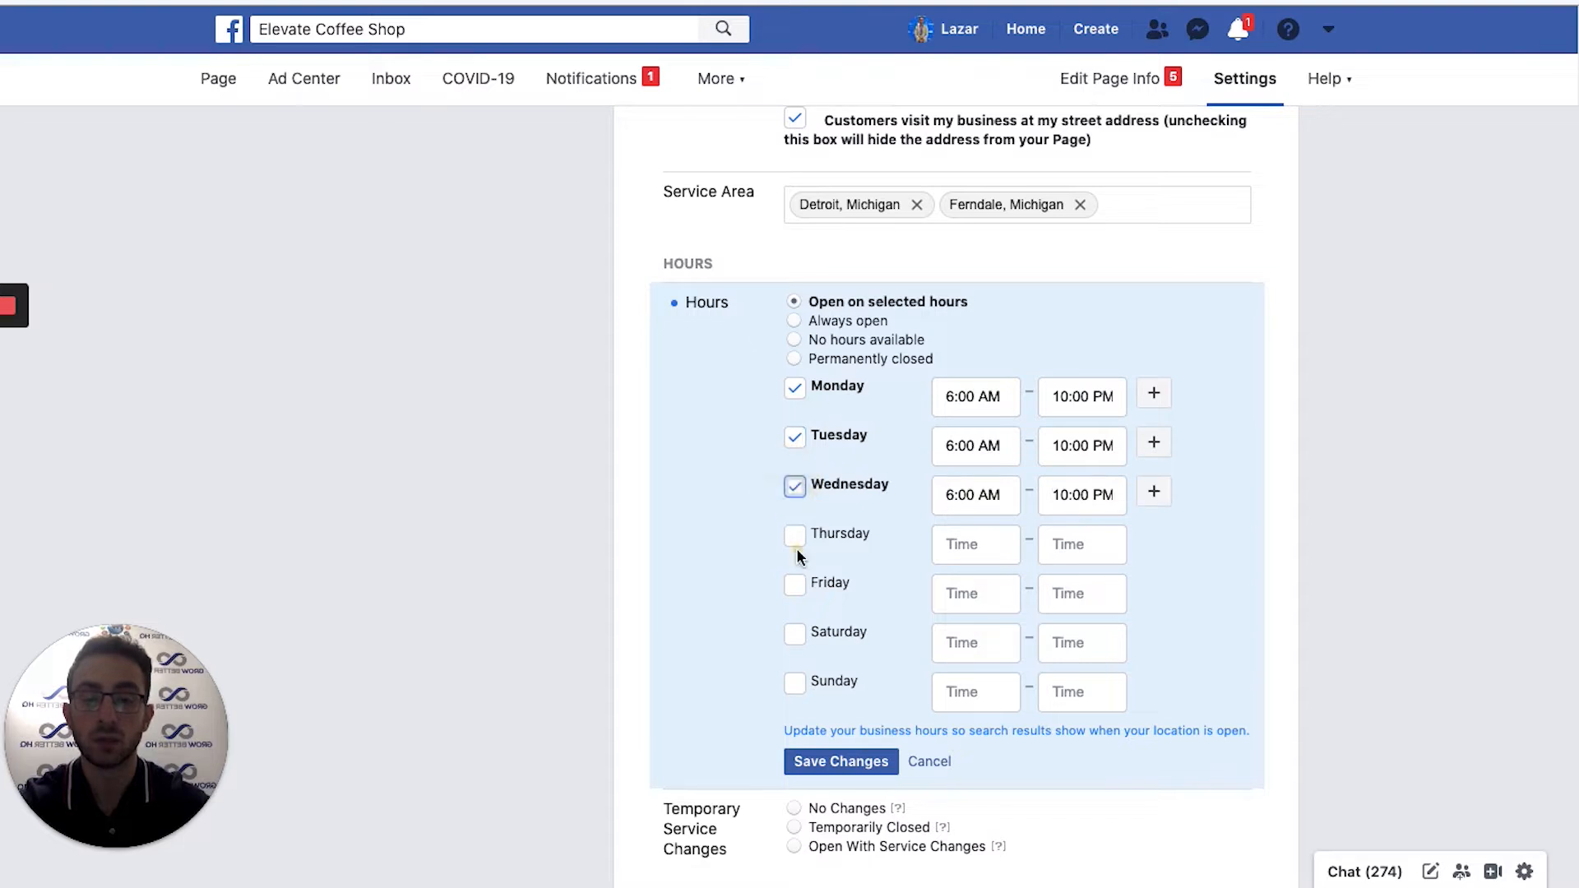
click(794, 537)
click(795, 585)
click(796, 635)
click(796, 636)
click(796, 634)
click(797, 682)
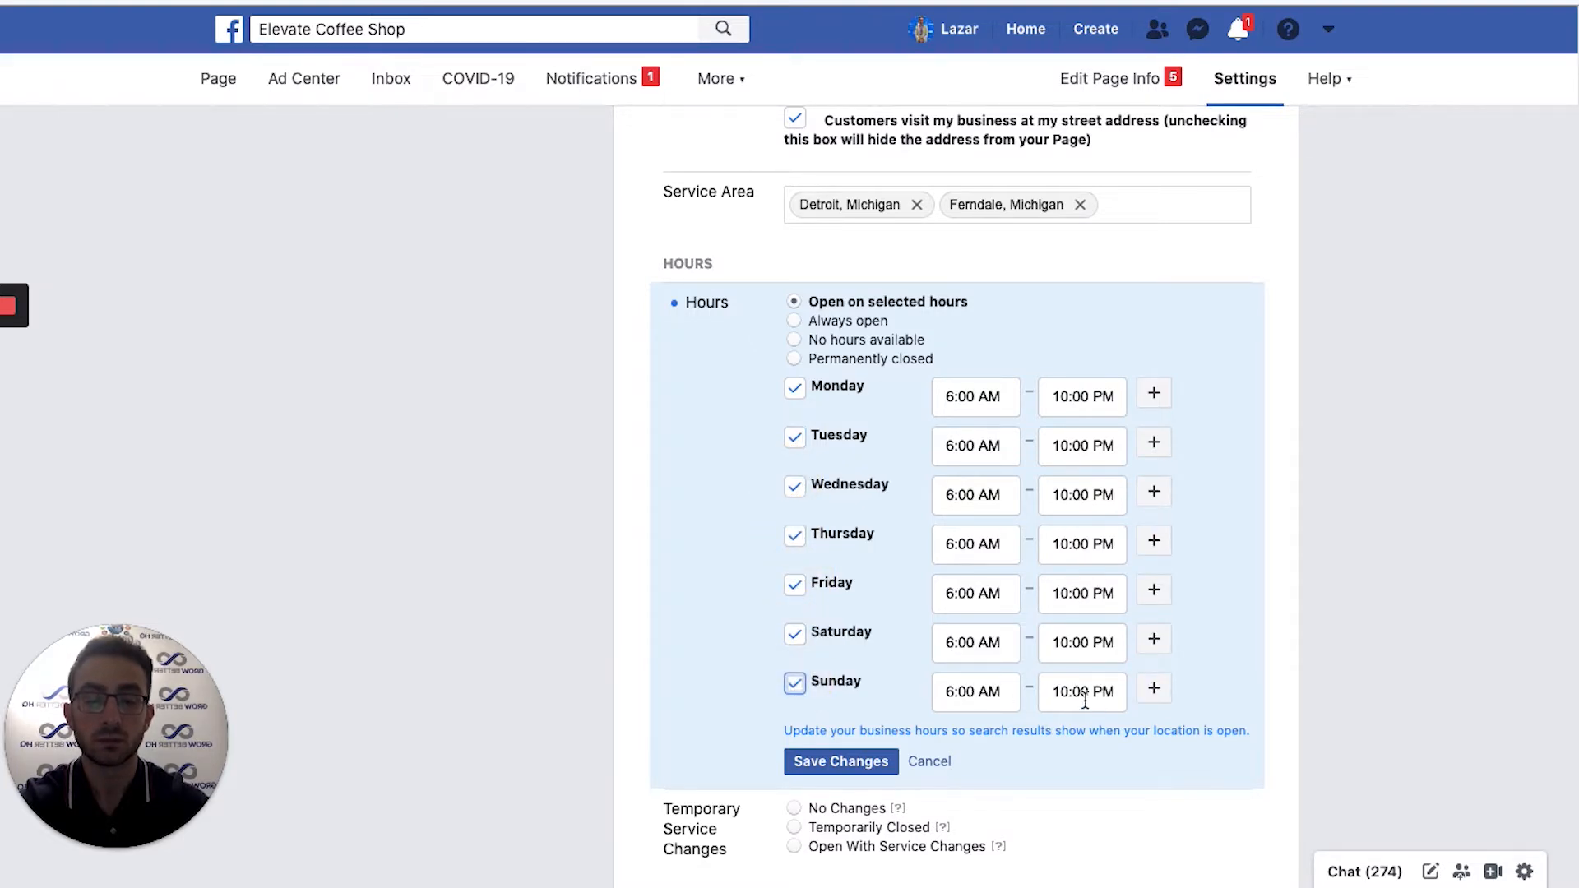
Change Sunday's closing time to 6:00 PM and save the weekly hours.
click(1066, 698)
key(BackSpace)
key(BackSpace)
text(6)
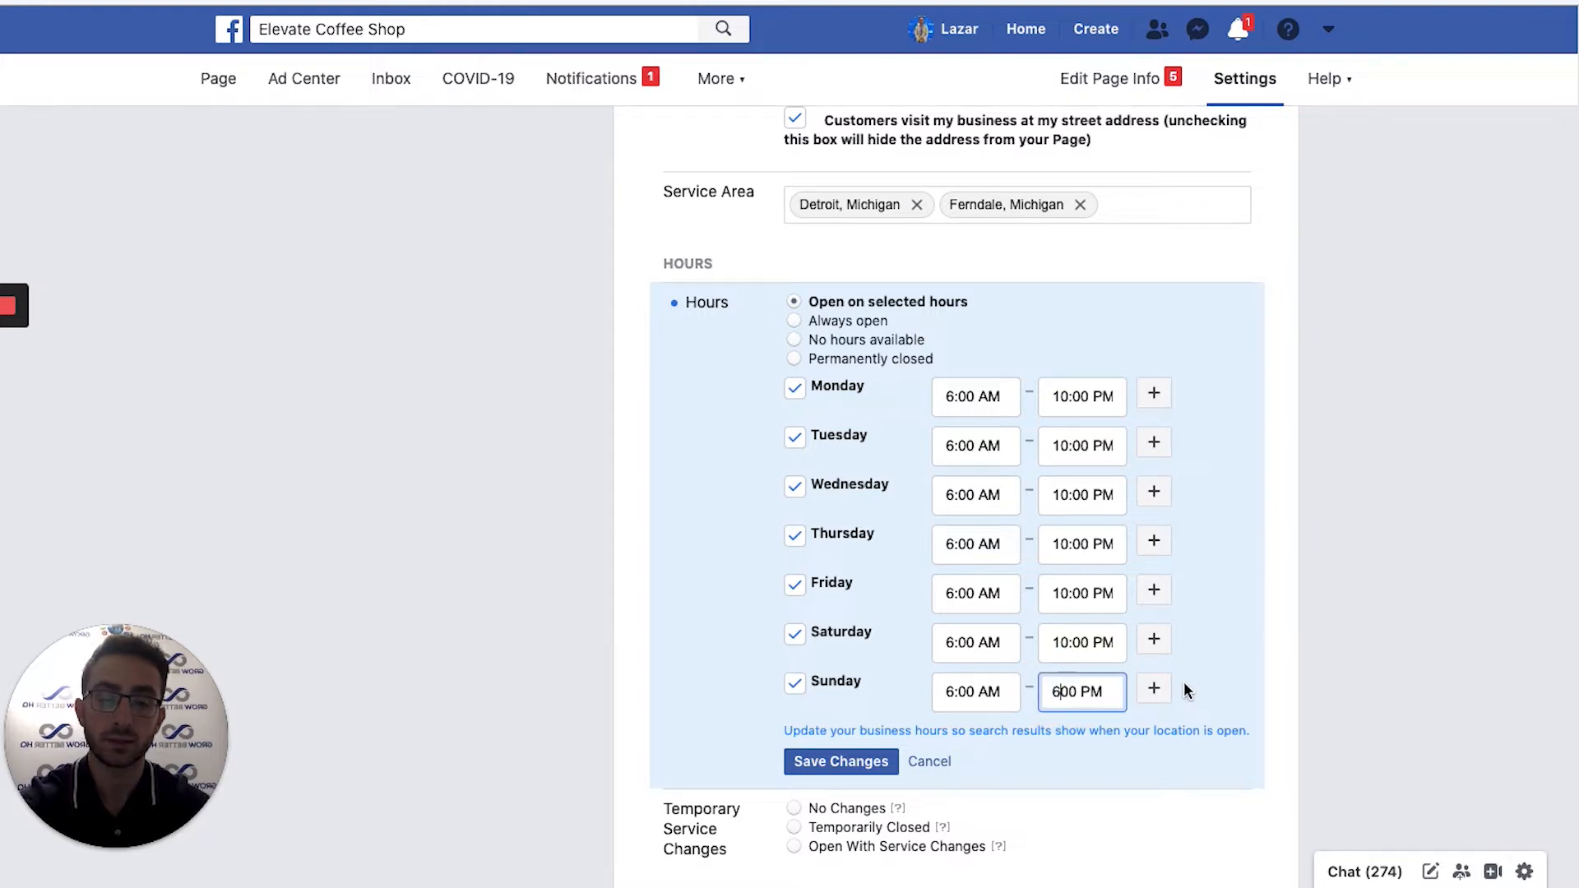
text(:)
click(1356, 599)
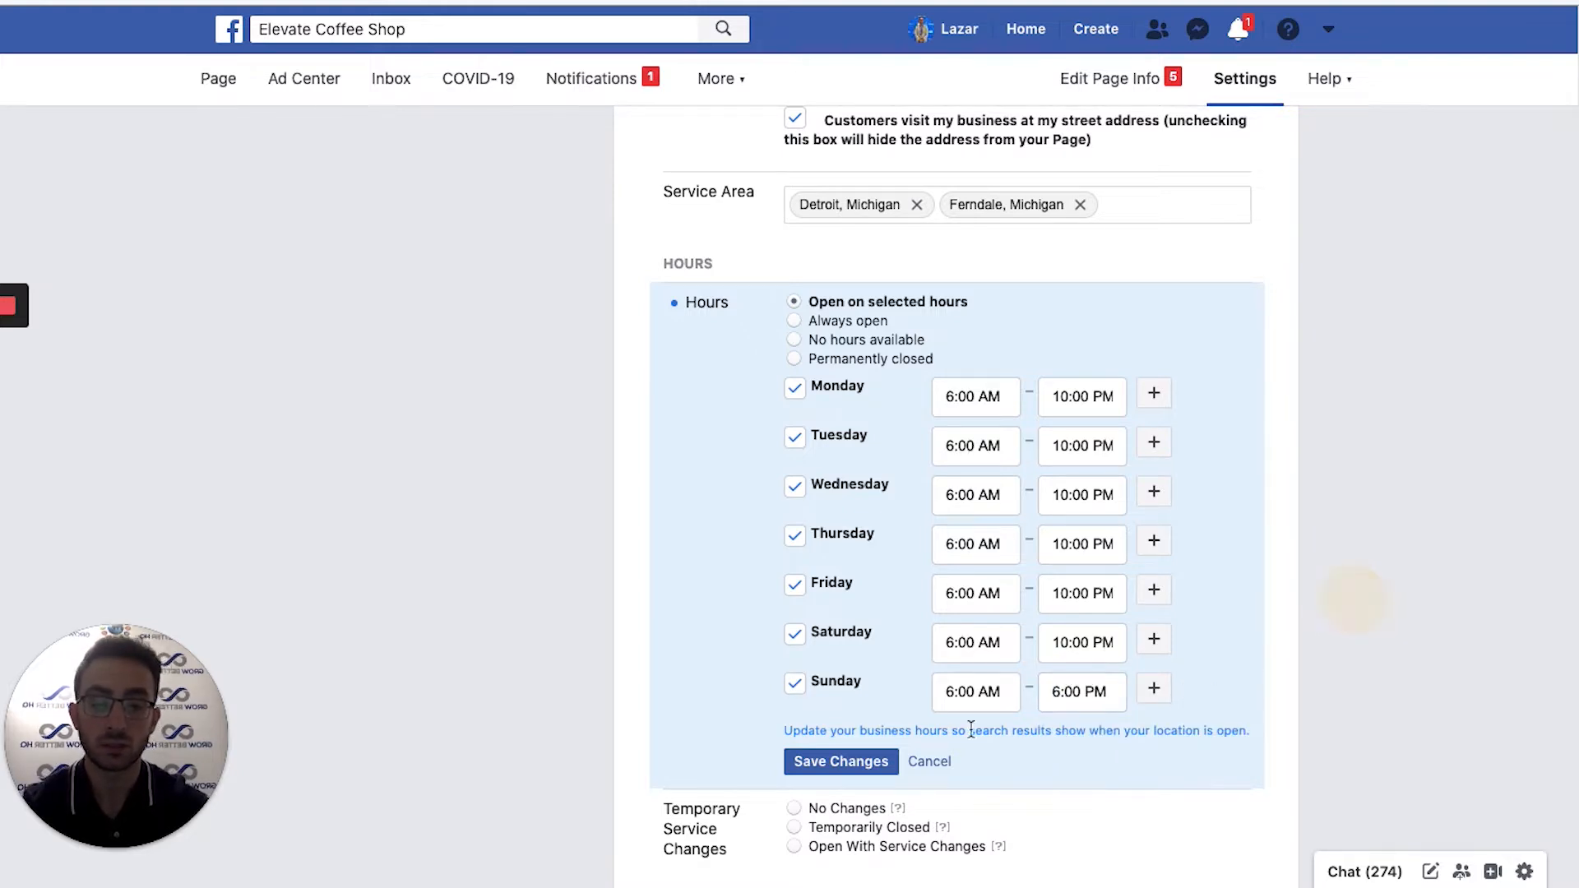
click(838, 763)
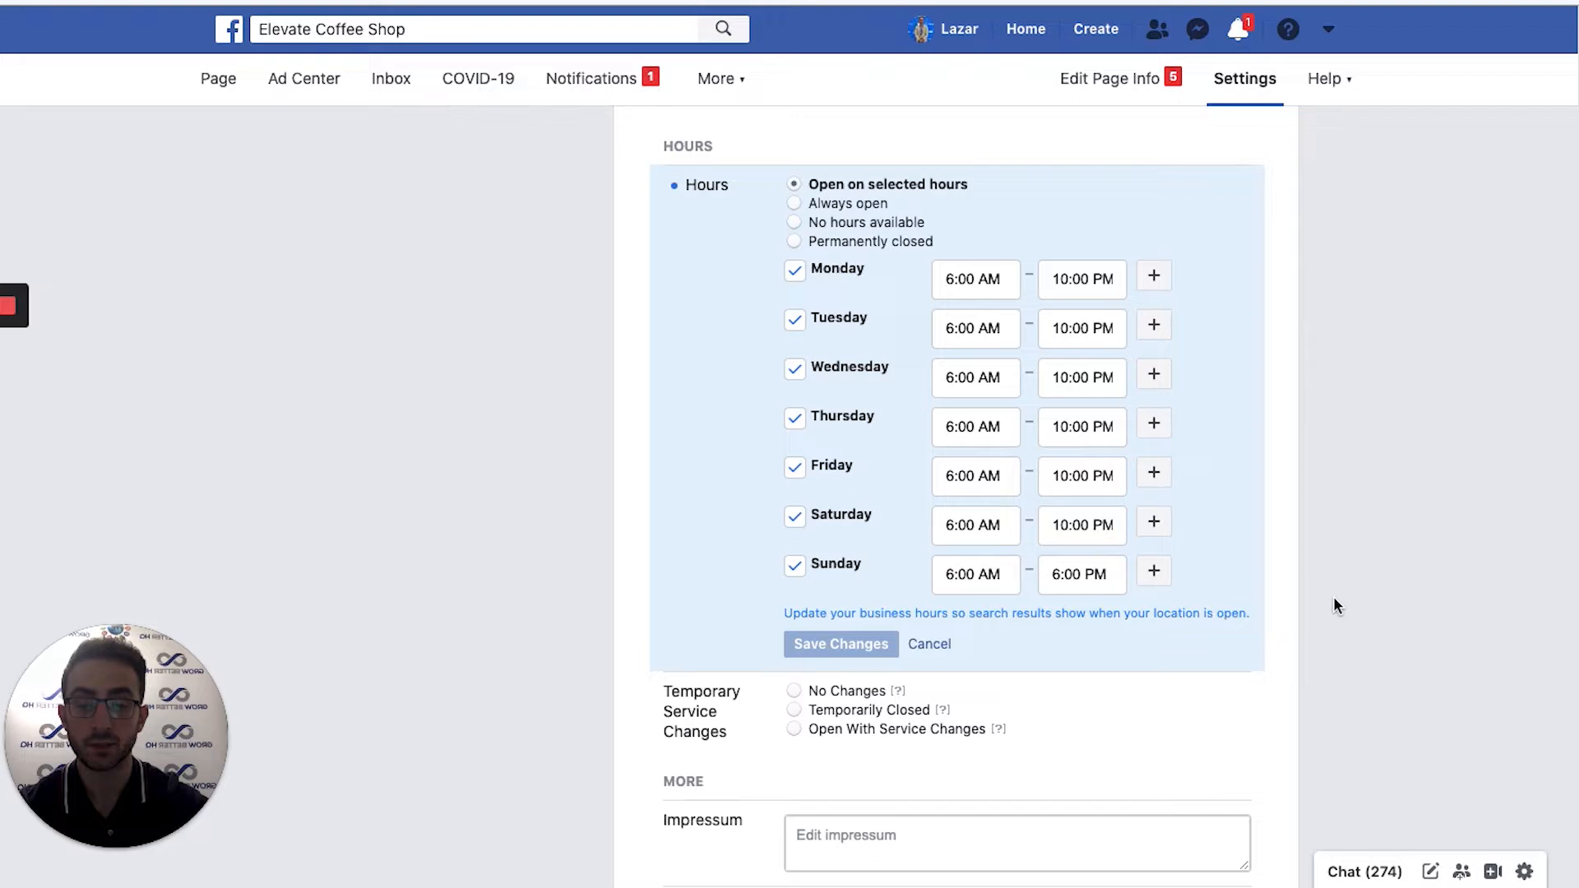
scroll(1367, 490, down, 5)
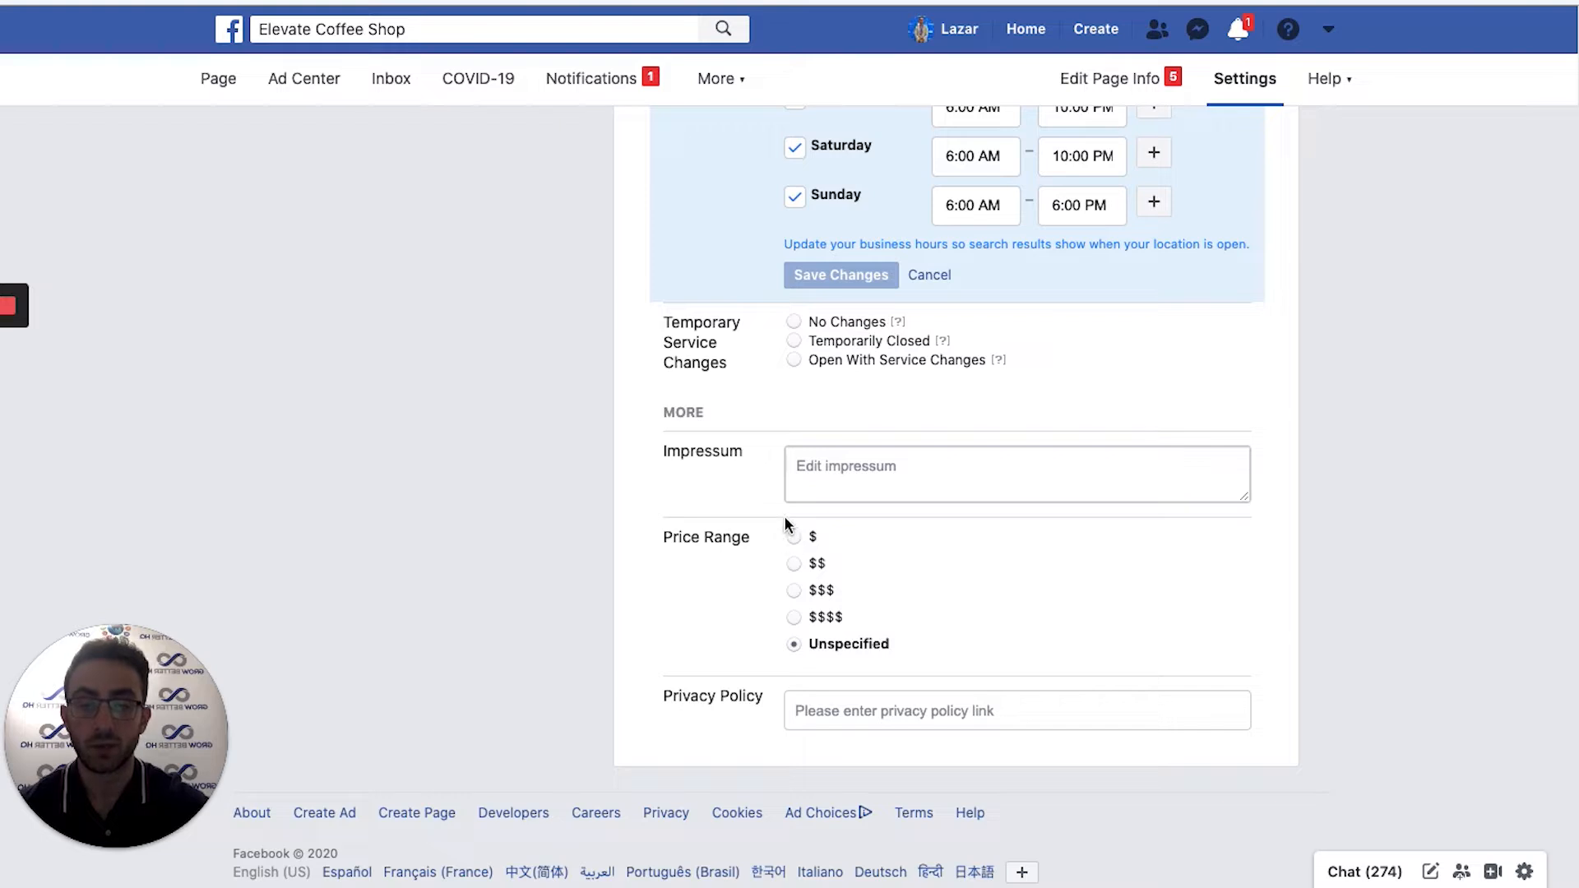
click(795, 566)
click(792, 539)
click(824, 684)
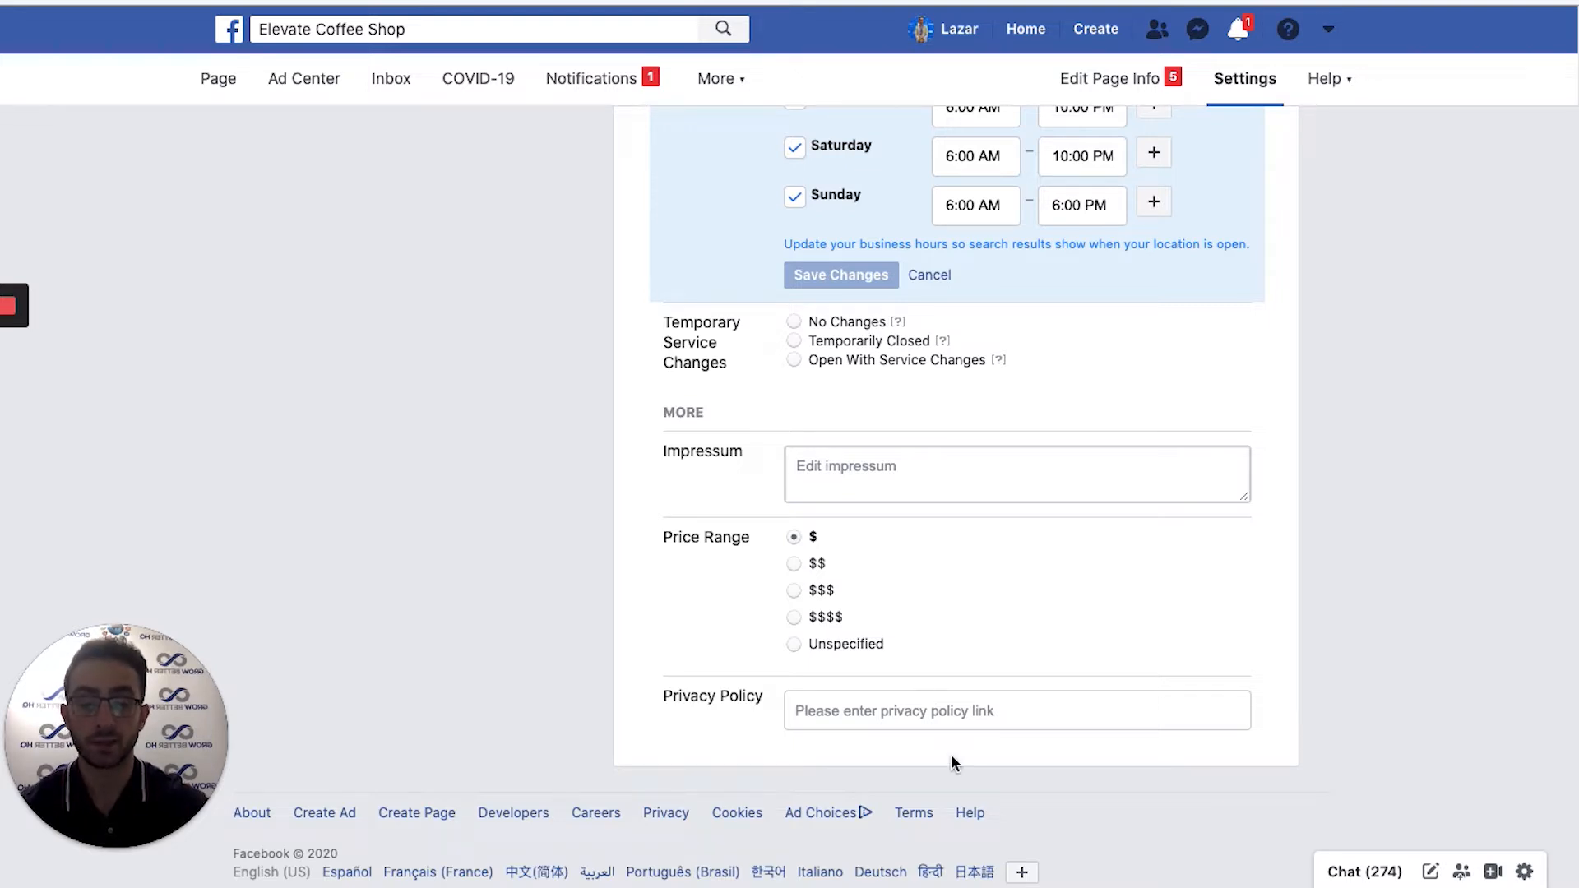
click(926, 709)
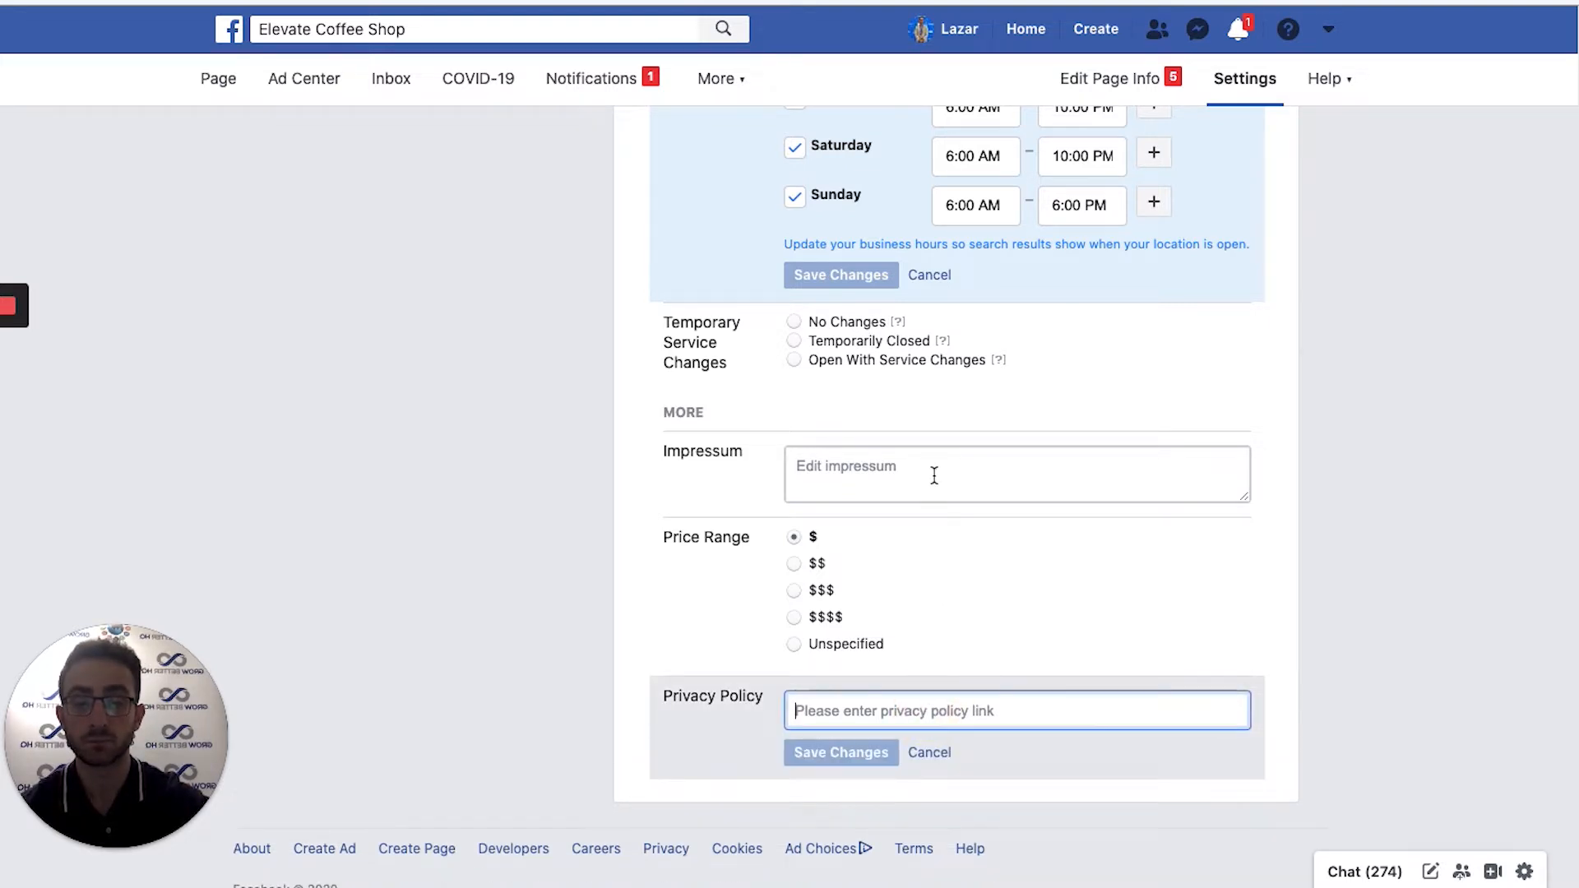
click(936, 484)
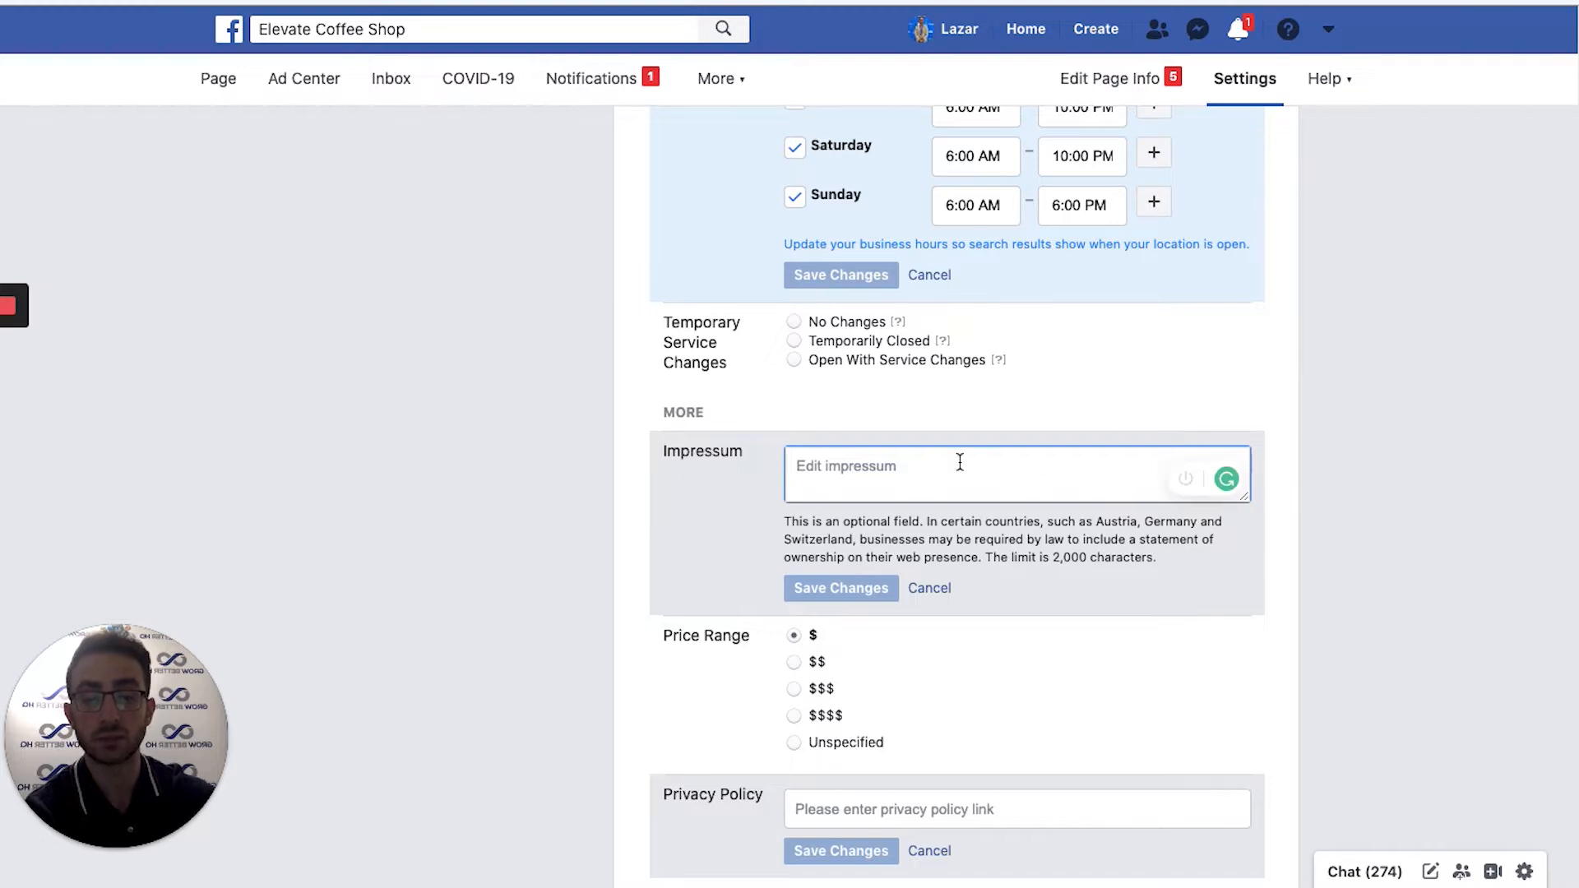
click(931, 589)
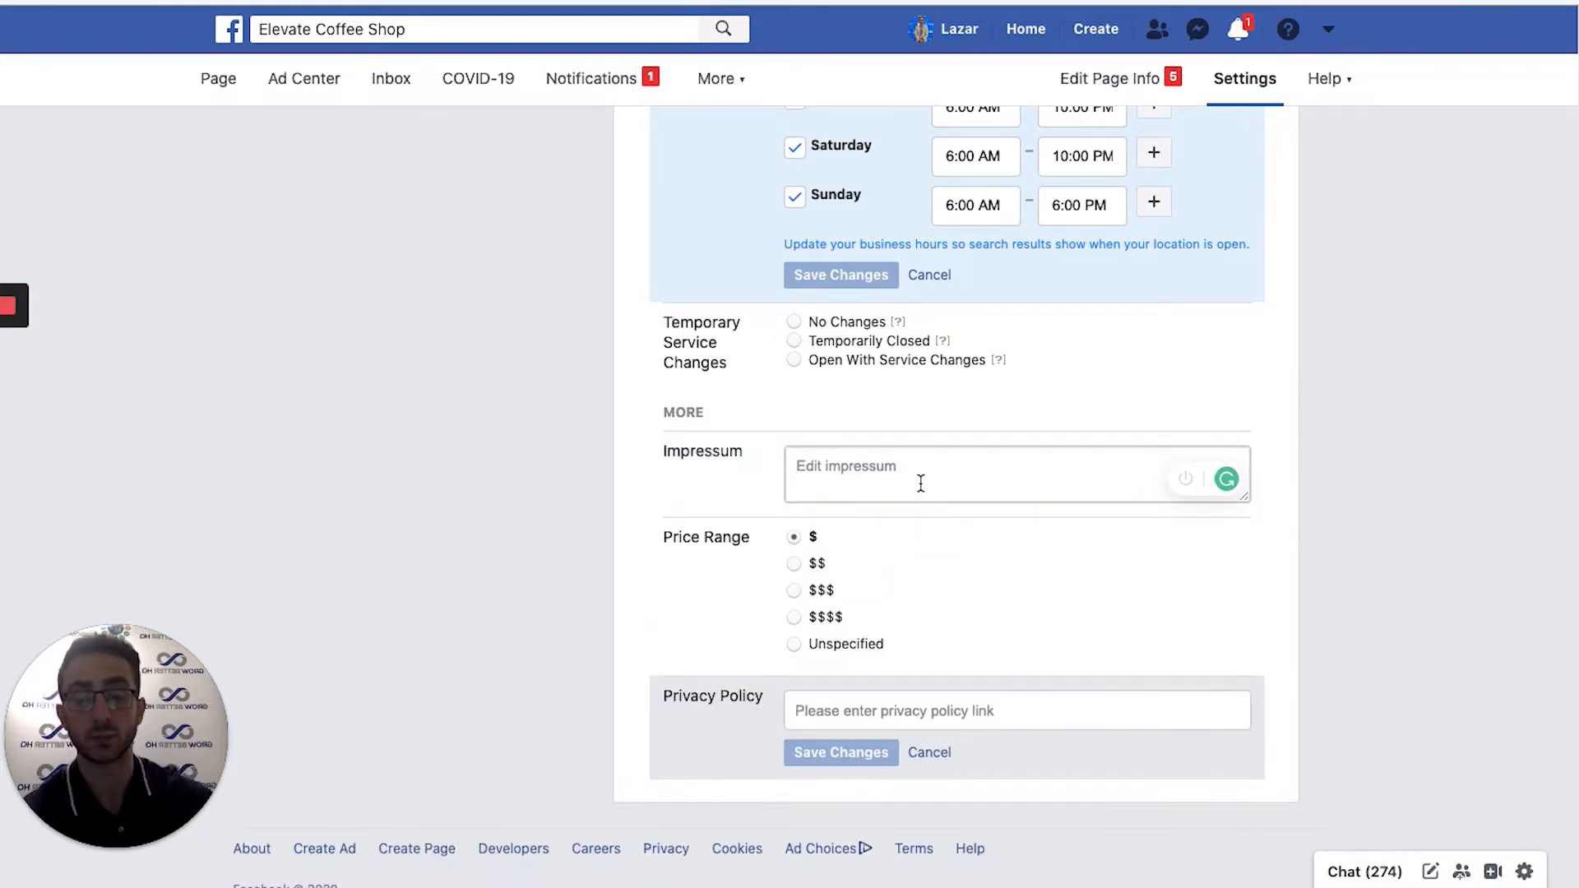
scroll(1023, 422, up, 15)
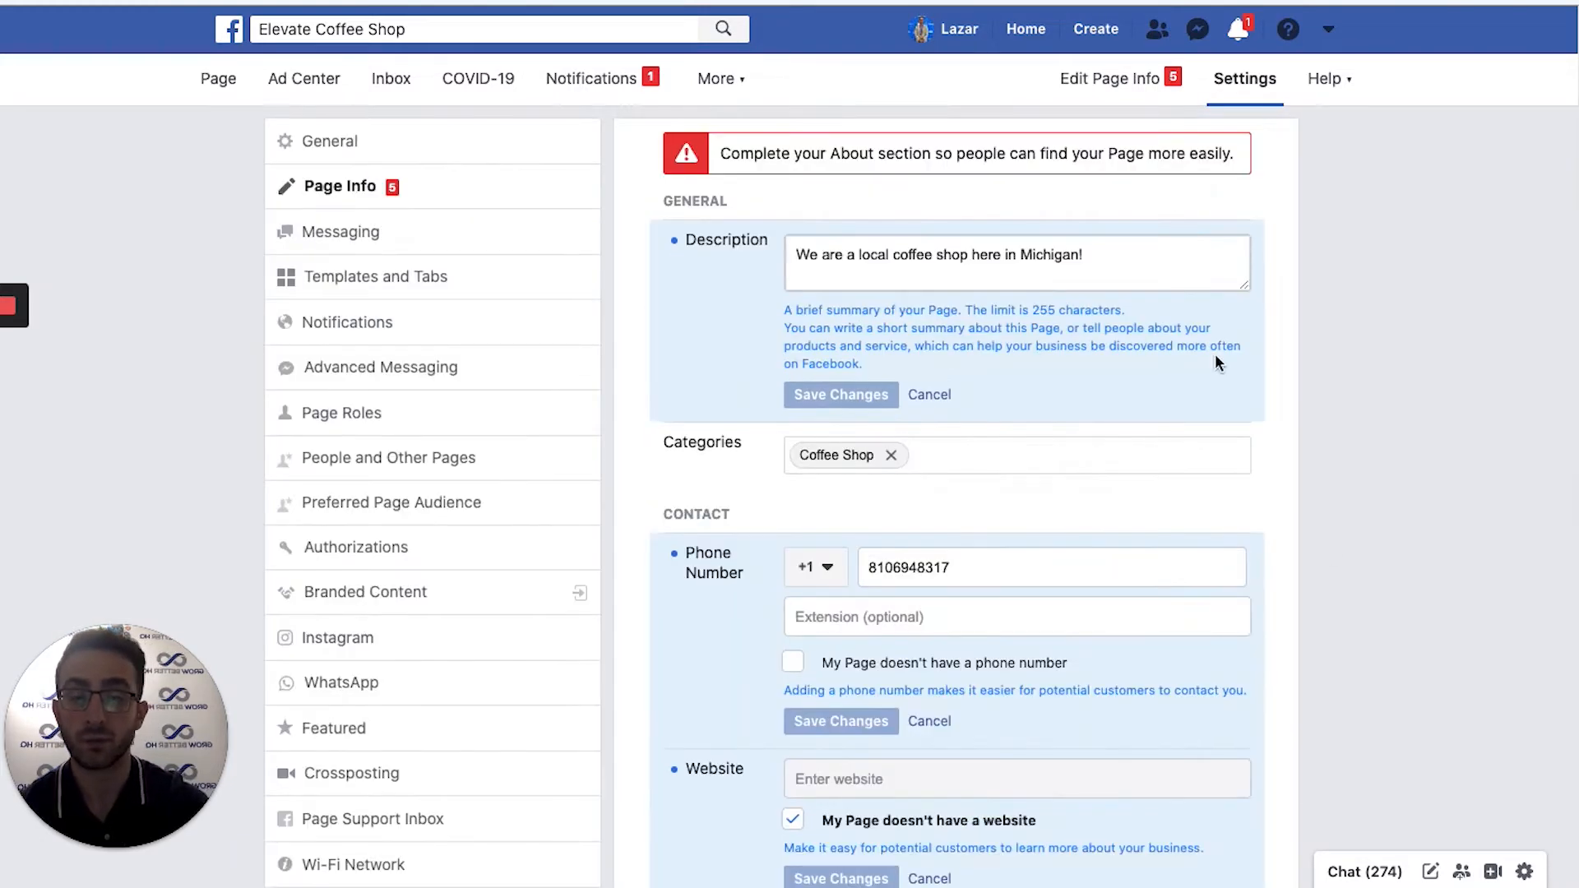
scroll(1065, 442, down, 15)
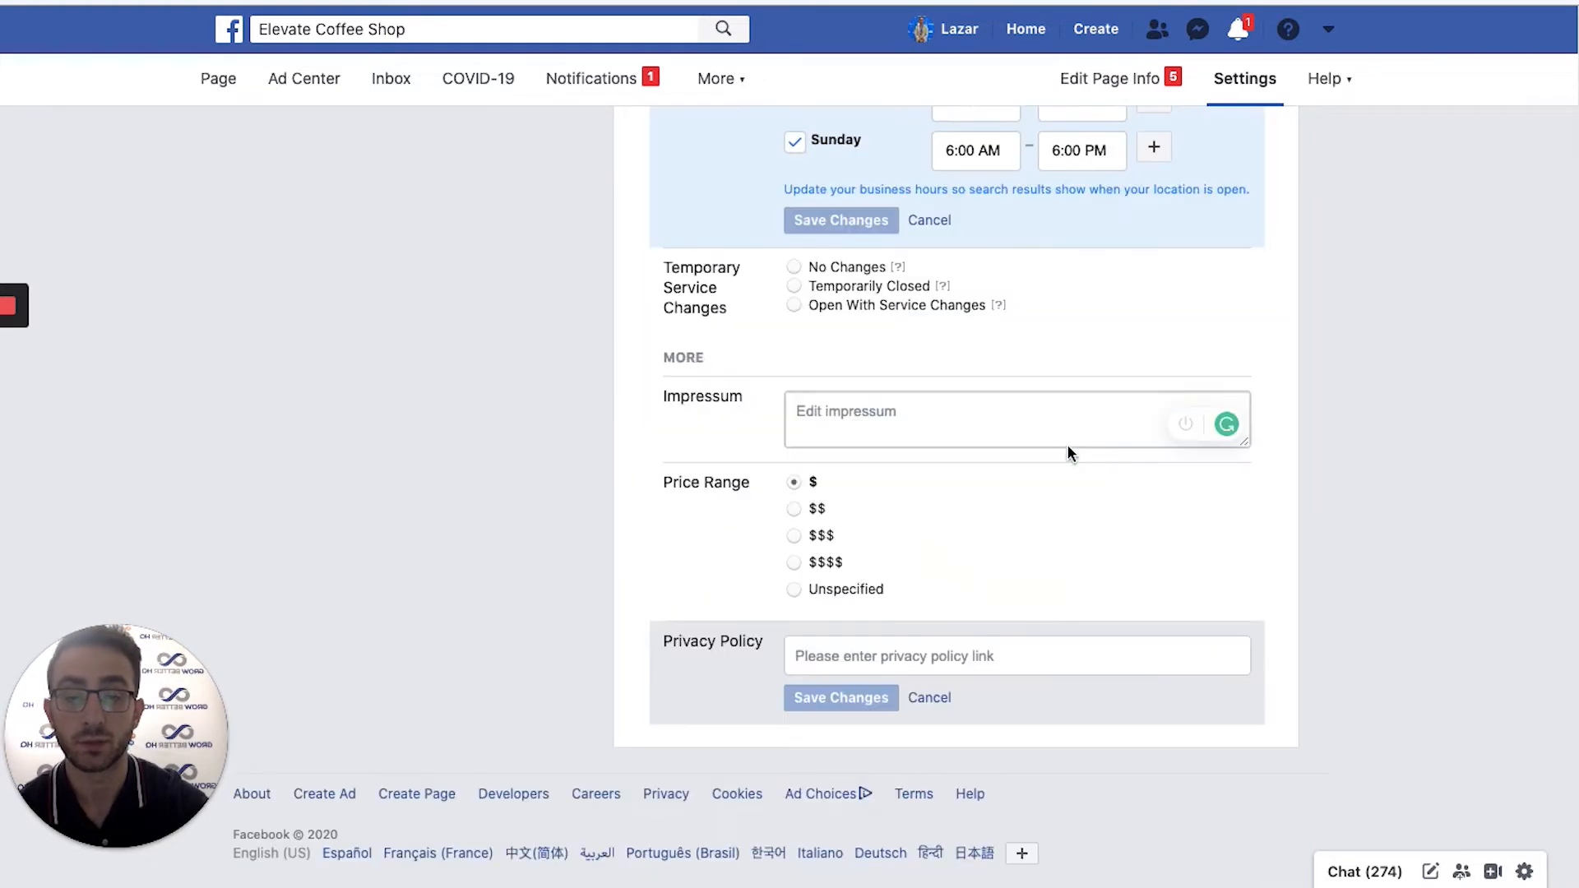
scroll(1062, 465, up, 15)
drag(712, 154, 1240, 153)
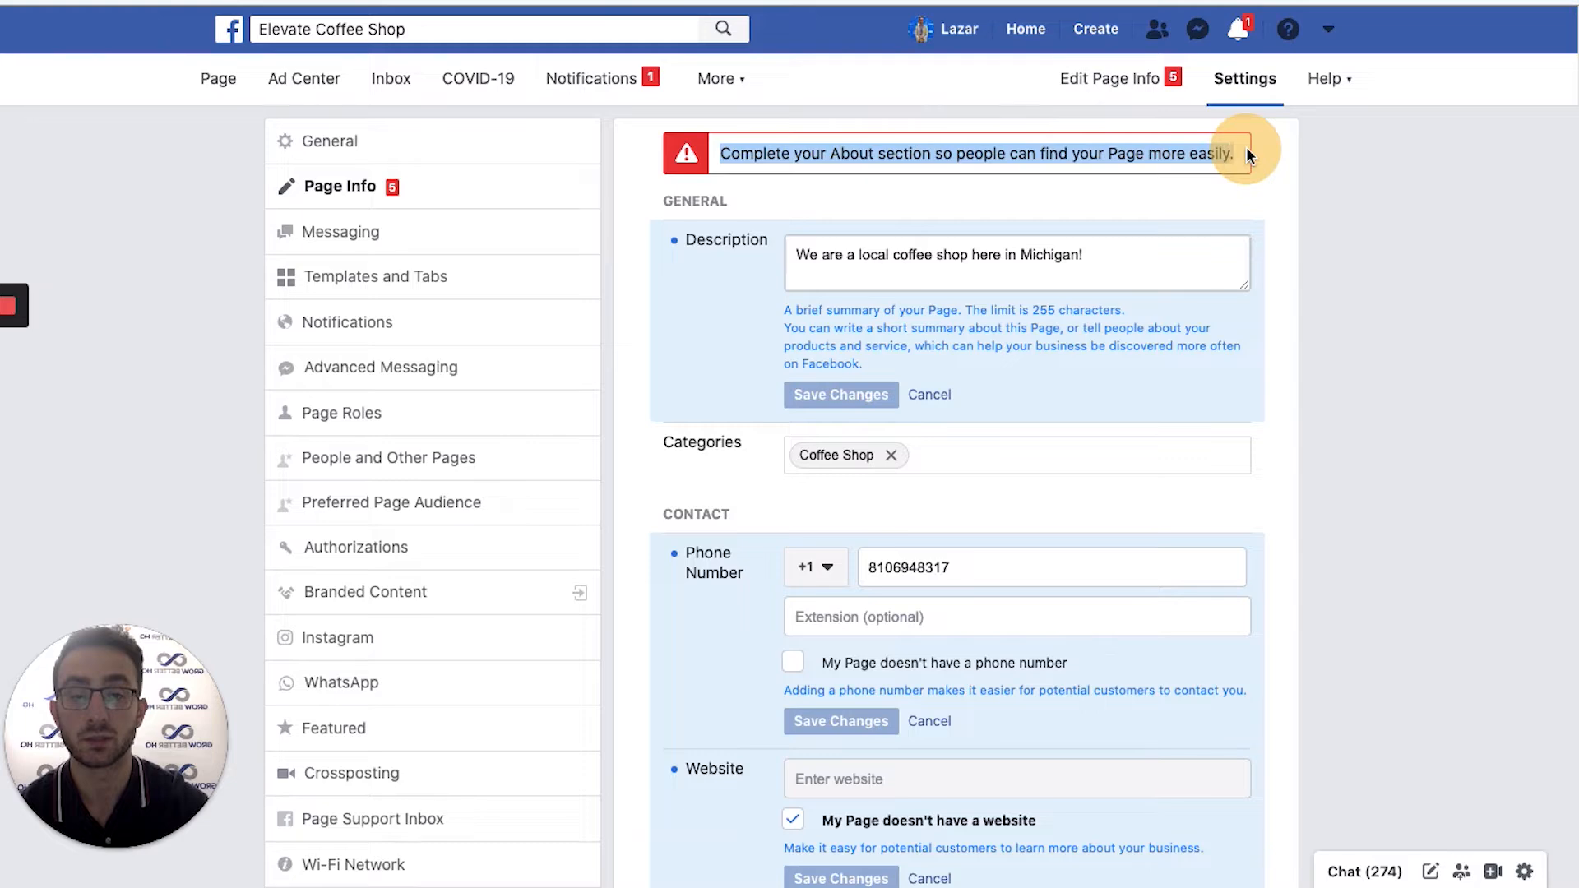
click(1205, 156)
scroll(881, 472, down, 8)
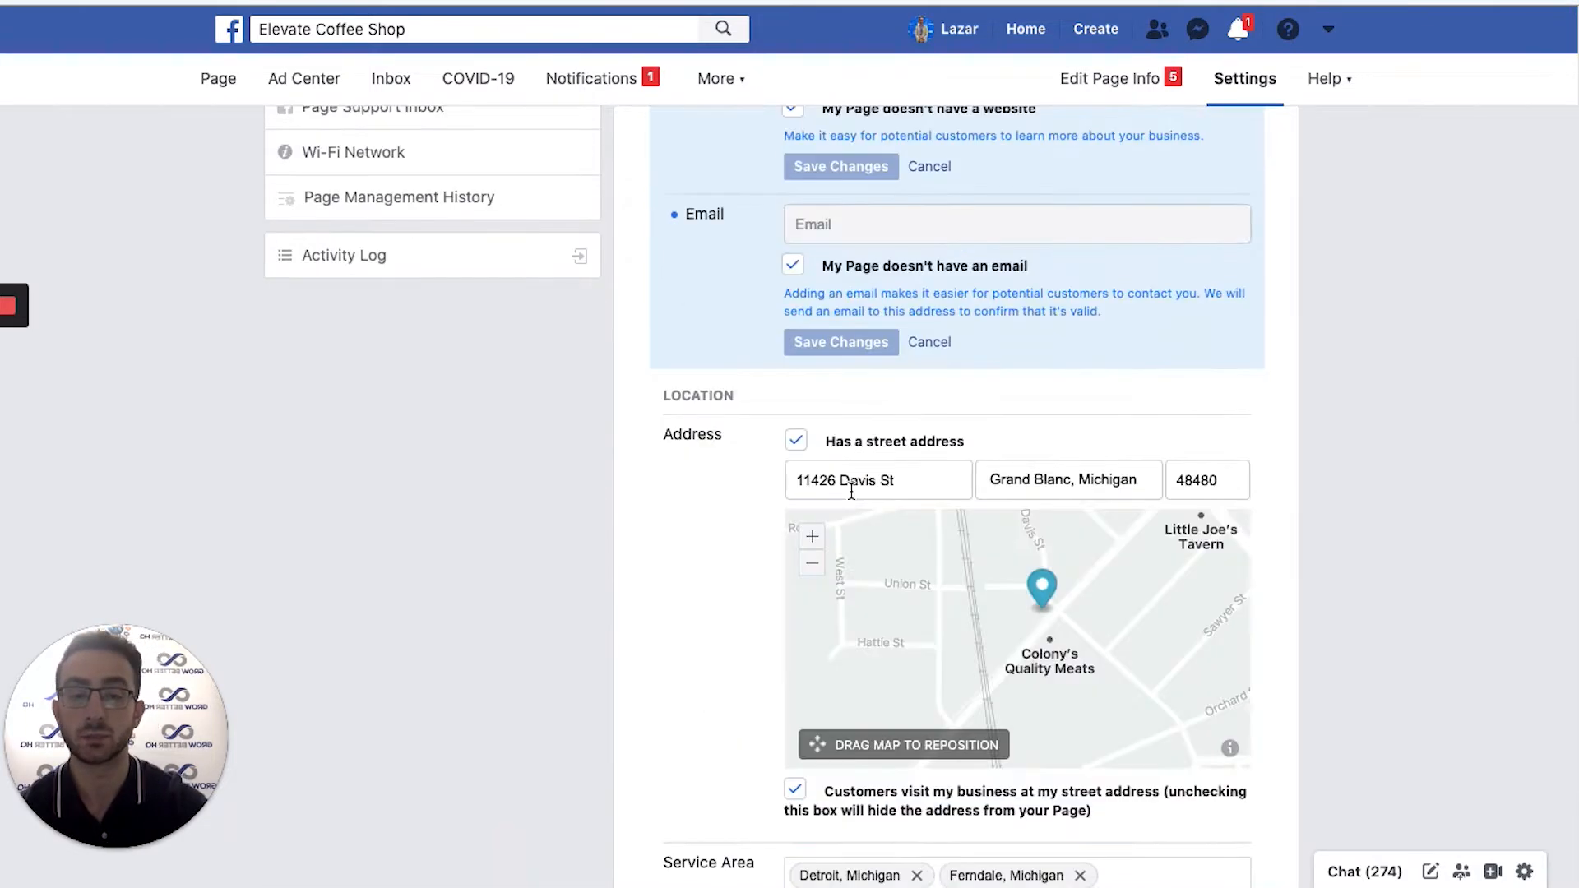
scroll(1339, 546, down, 2)
scroll(765, 514, down, 10)
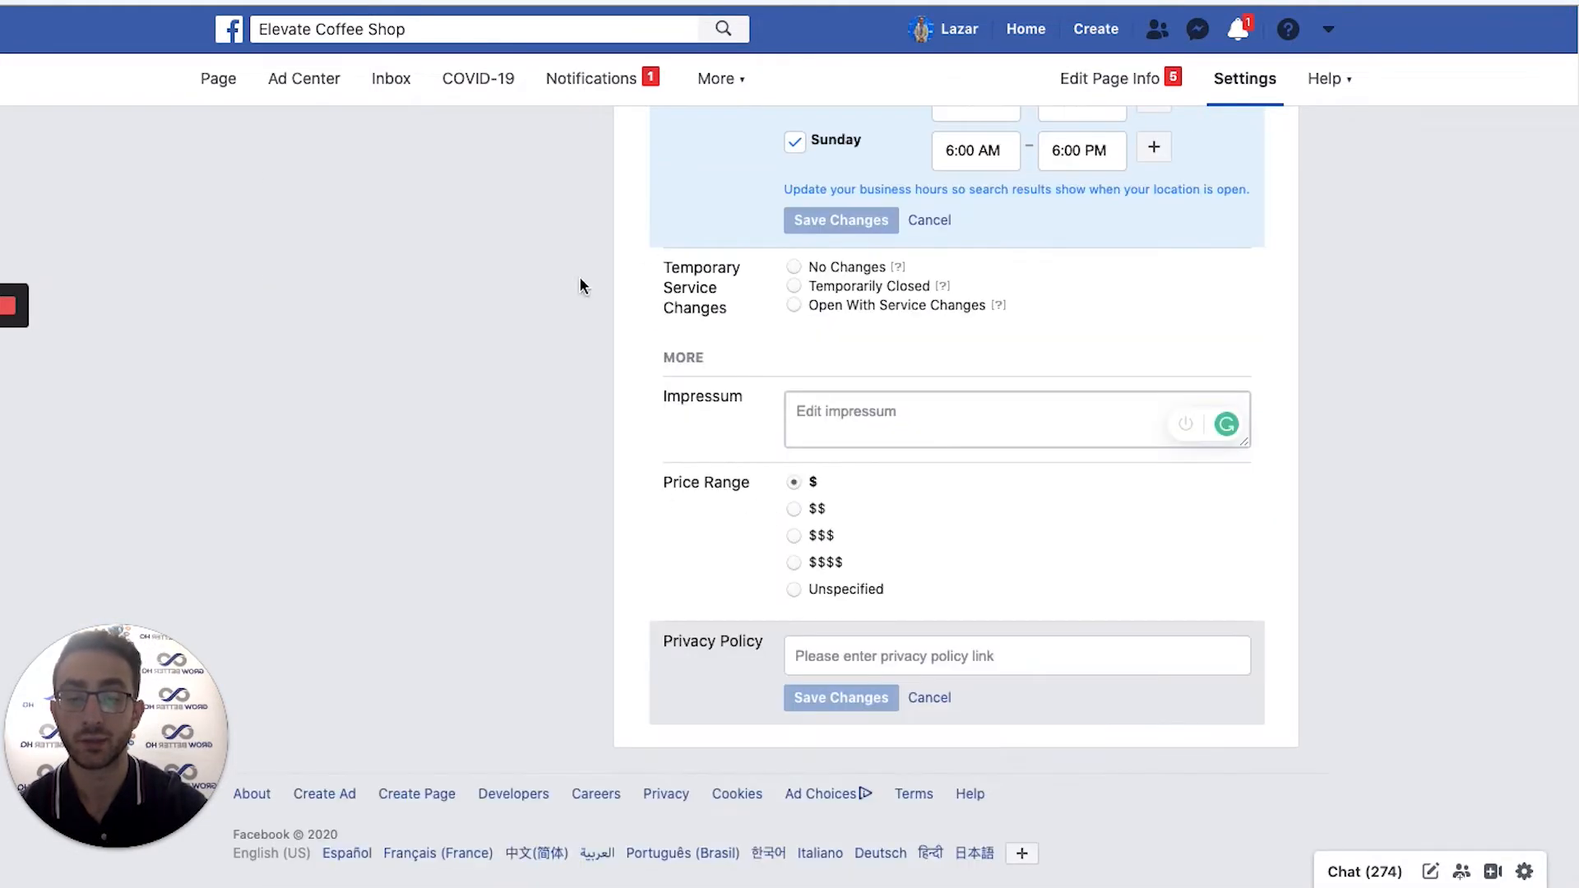
scroll(757, 428, up, 20)
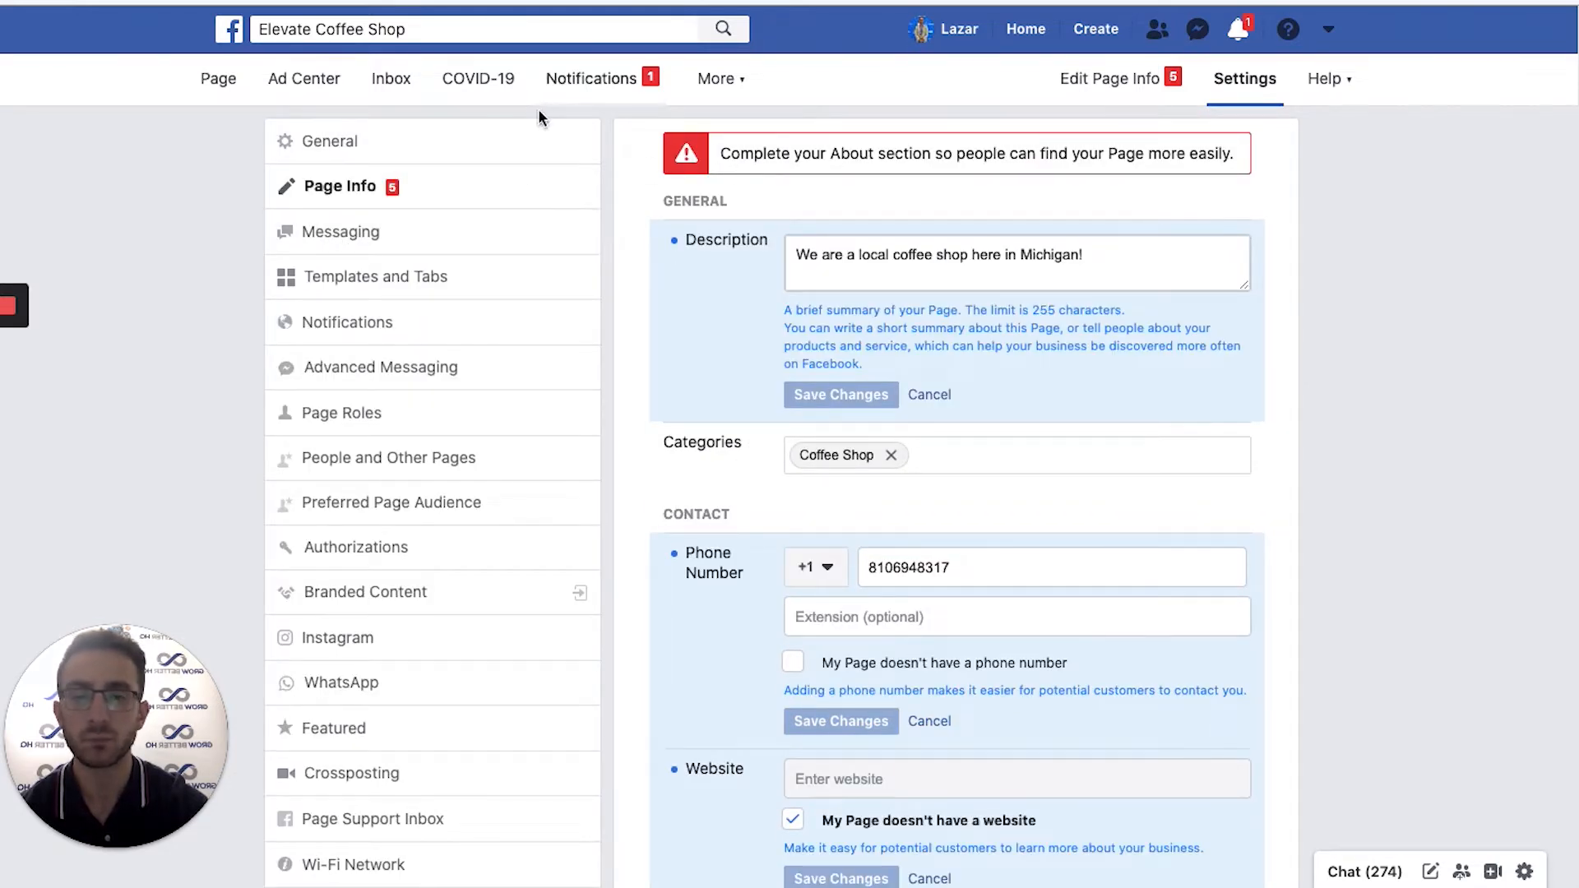
Review the Notifications tab, then return to the Elevate Coffee Shop Page tab.
click(584, 82)
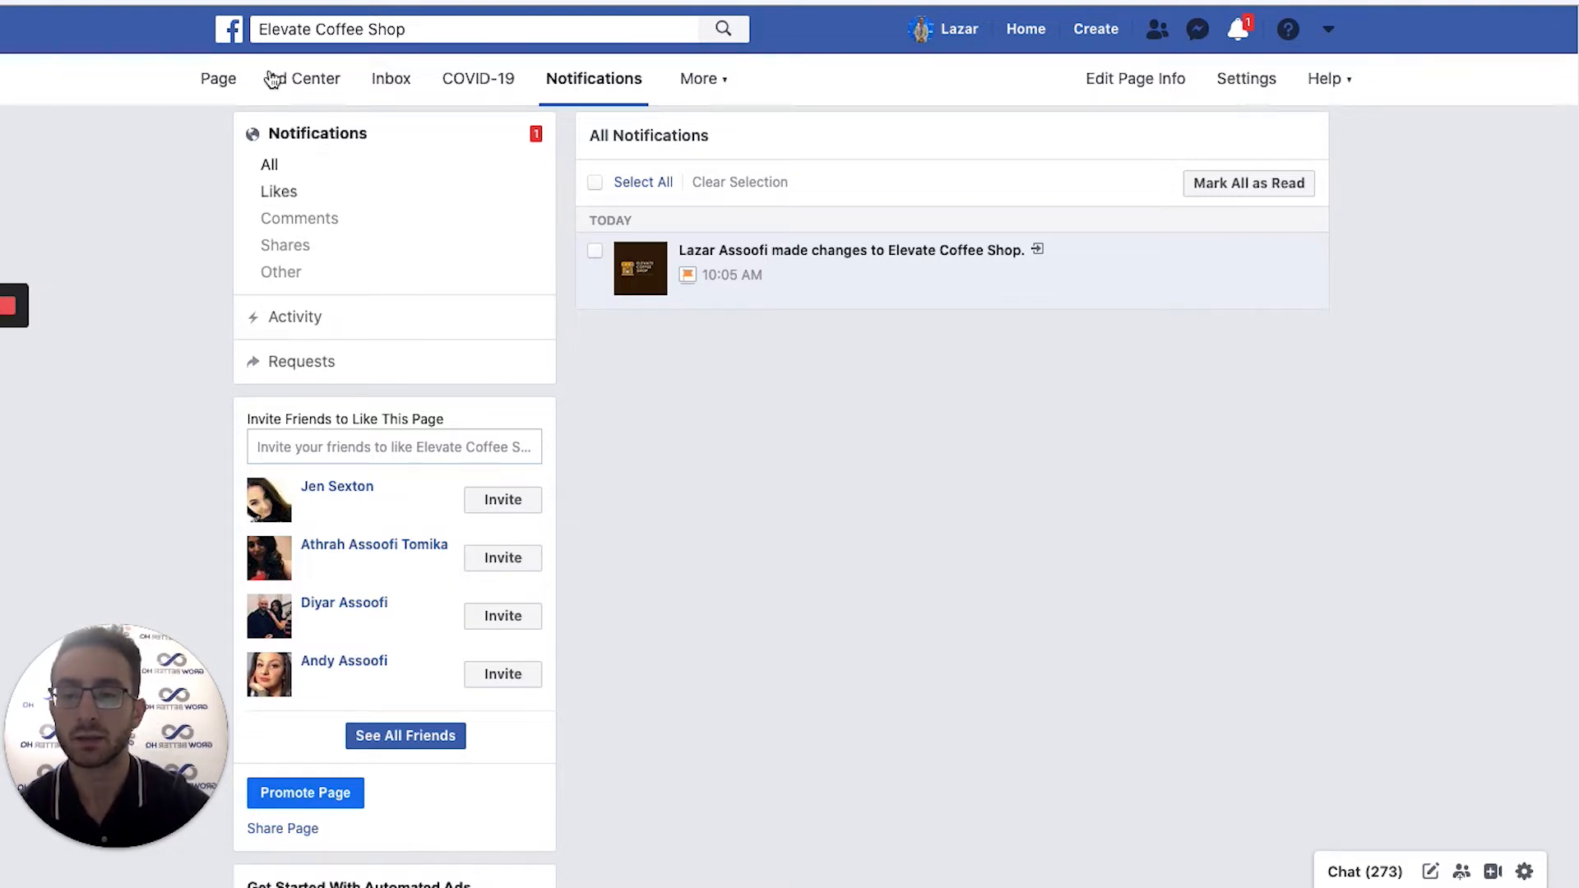
click(200, 80)
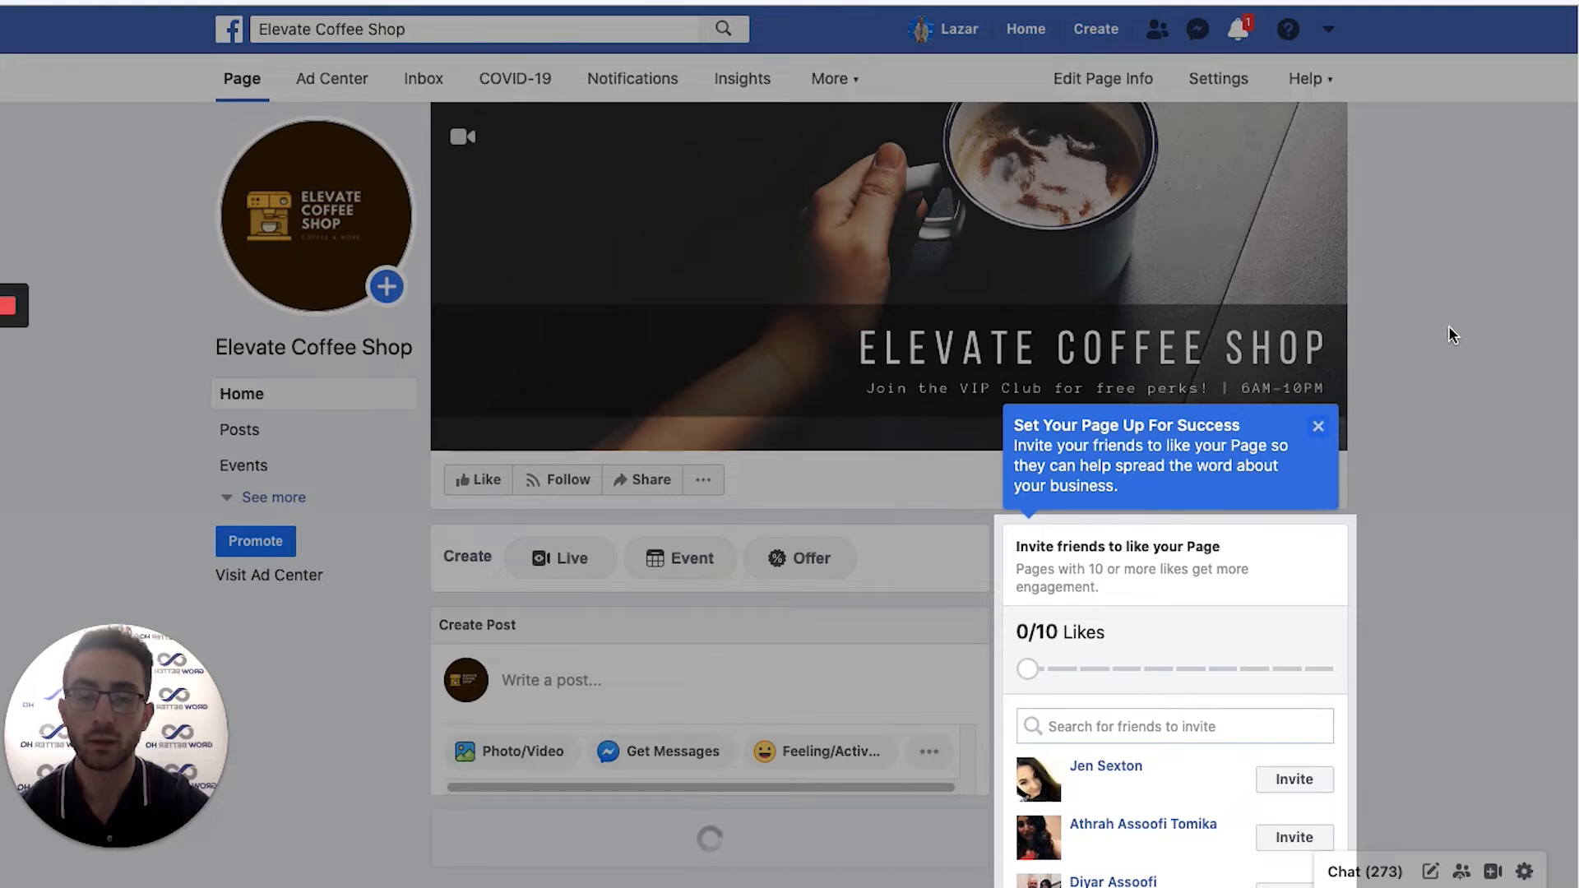
Close the 'Set Your Page Up For Success' tip and open the '...' menu under the cover.
click(1318, 427)
scroll(1464, 362, down, 3)
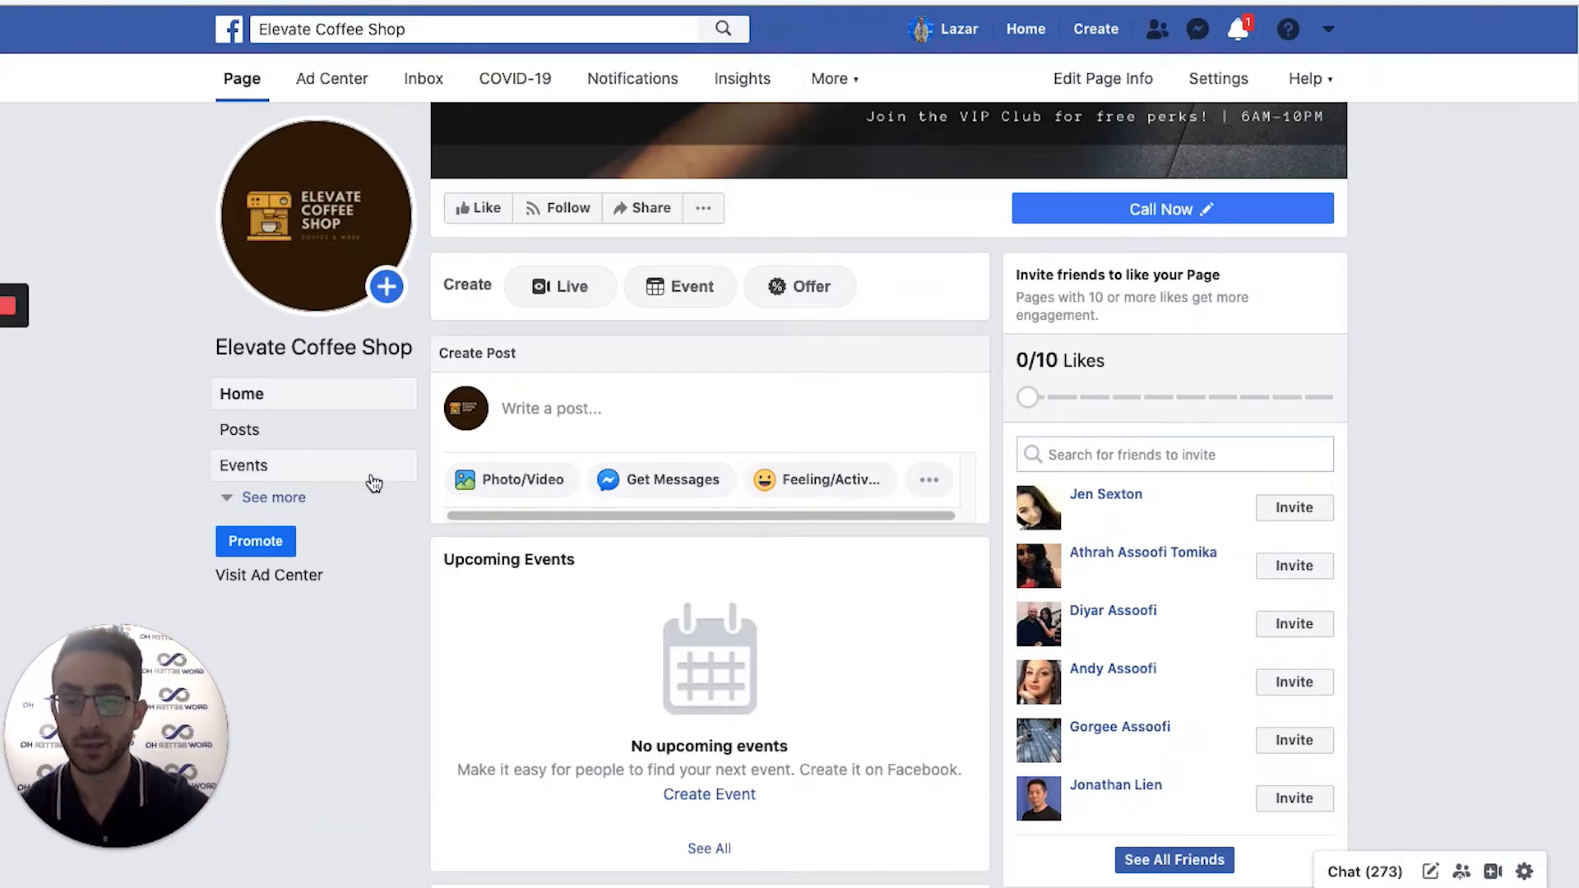
scroll(605, 598, up, 3)
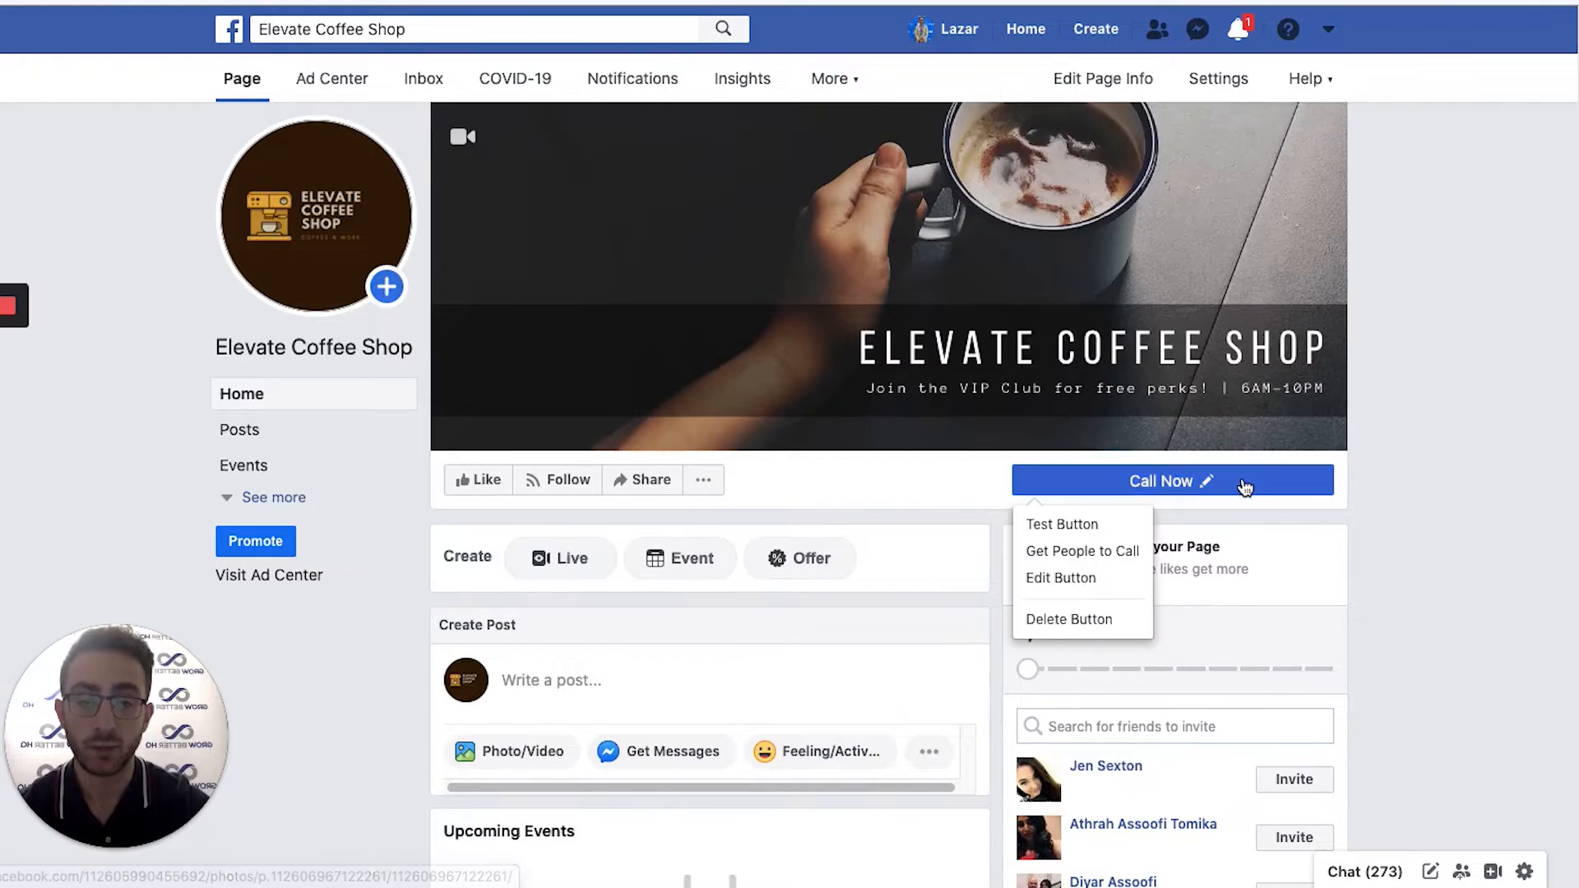
scroll(1420, 556, down, 10)
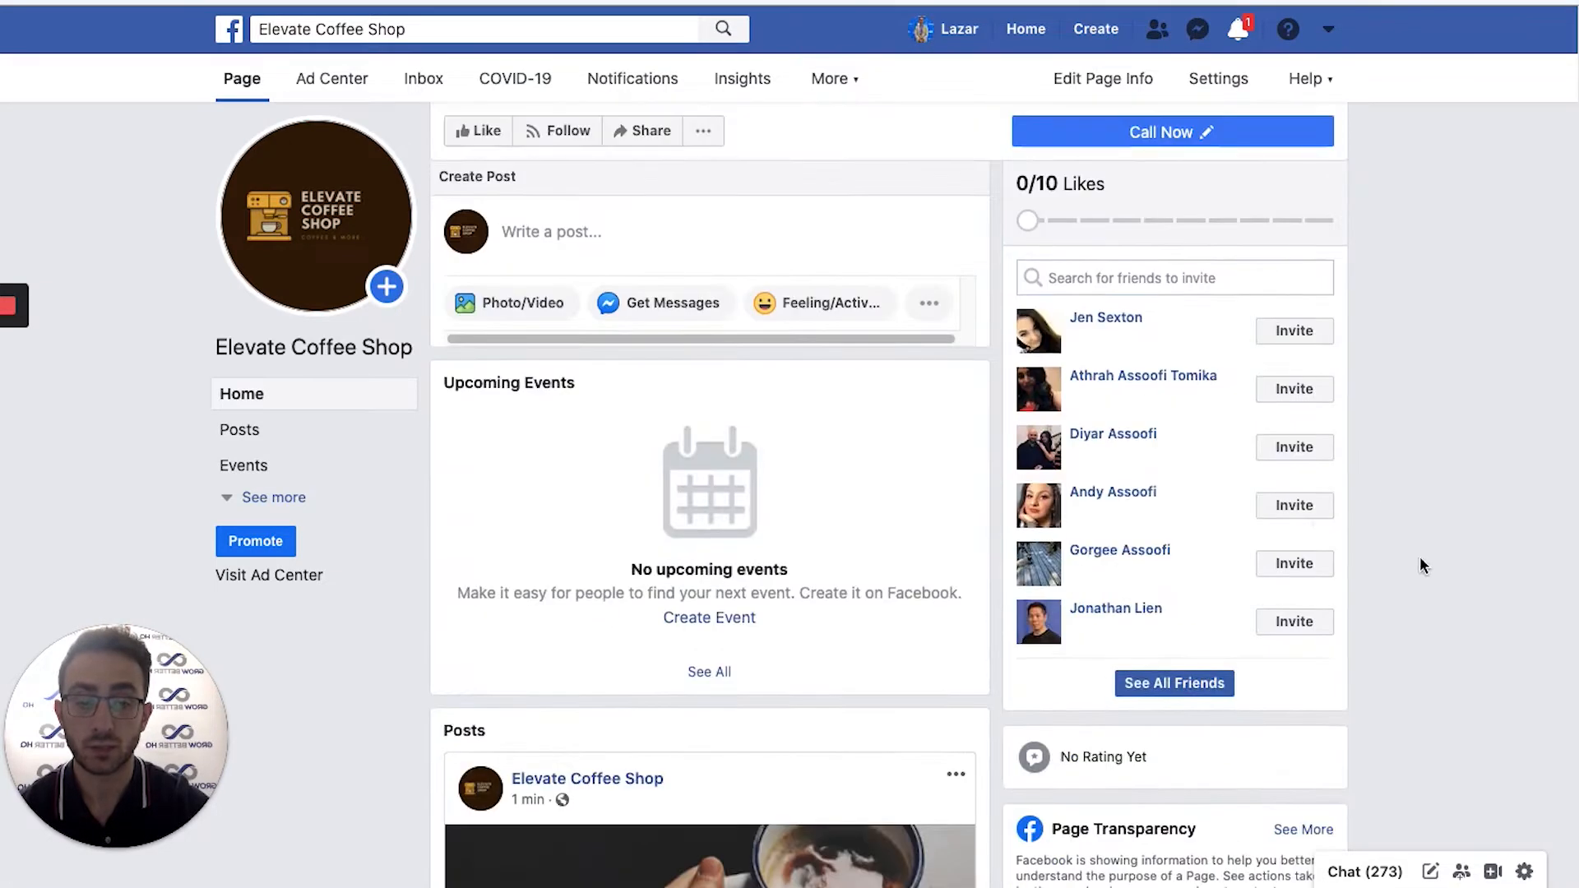
scroll(1456, 562, up, 10)
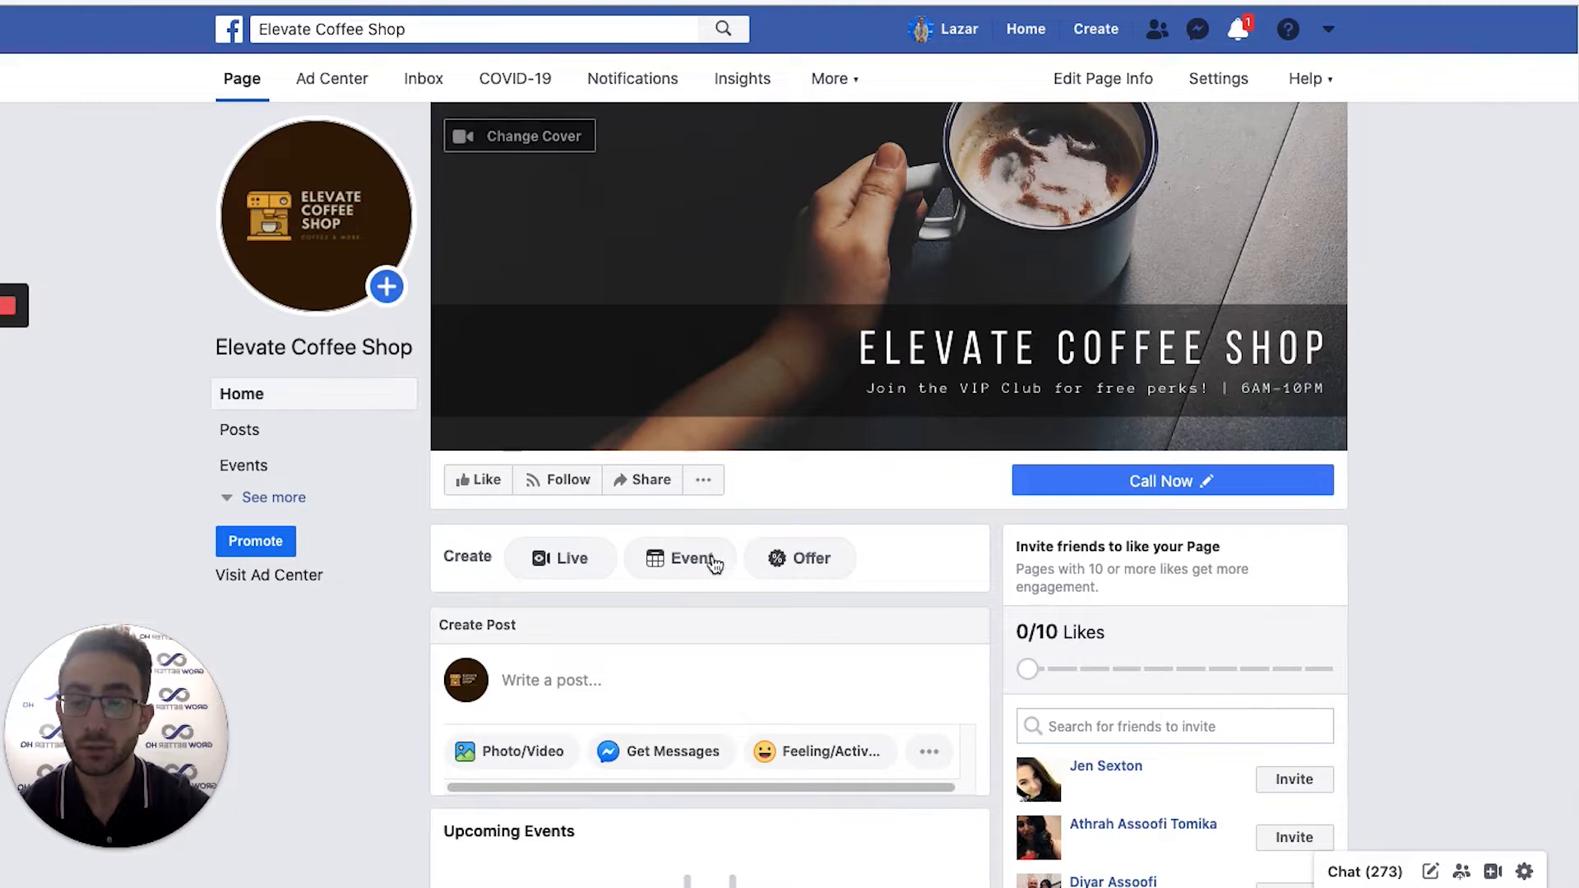
scroll(869, 588, down, 1)
scroll(712, 563, down, 1)
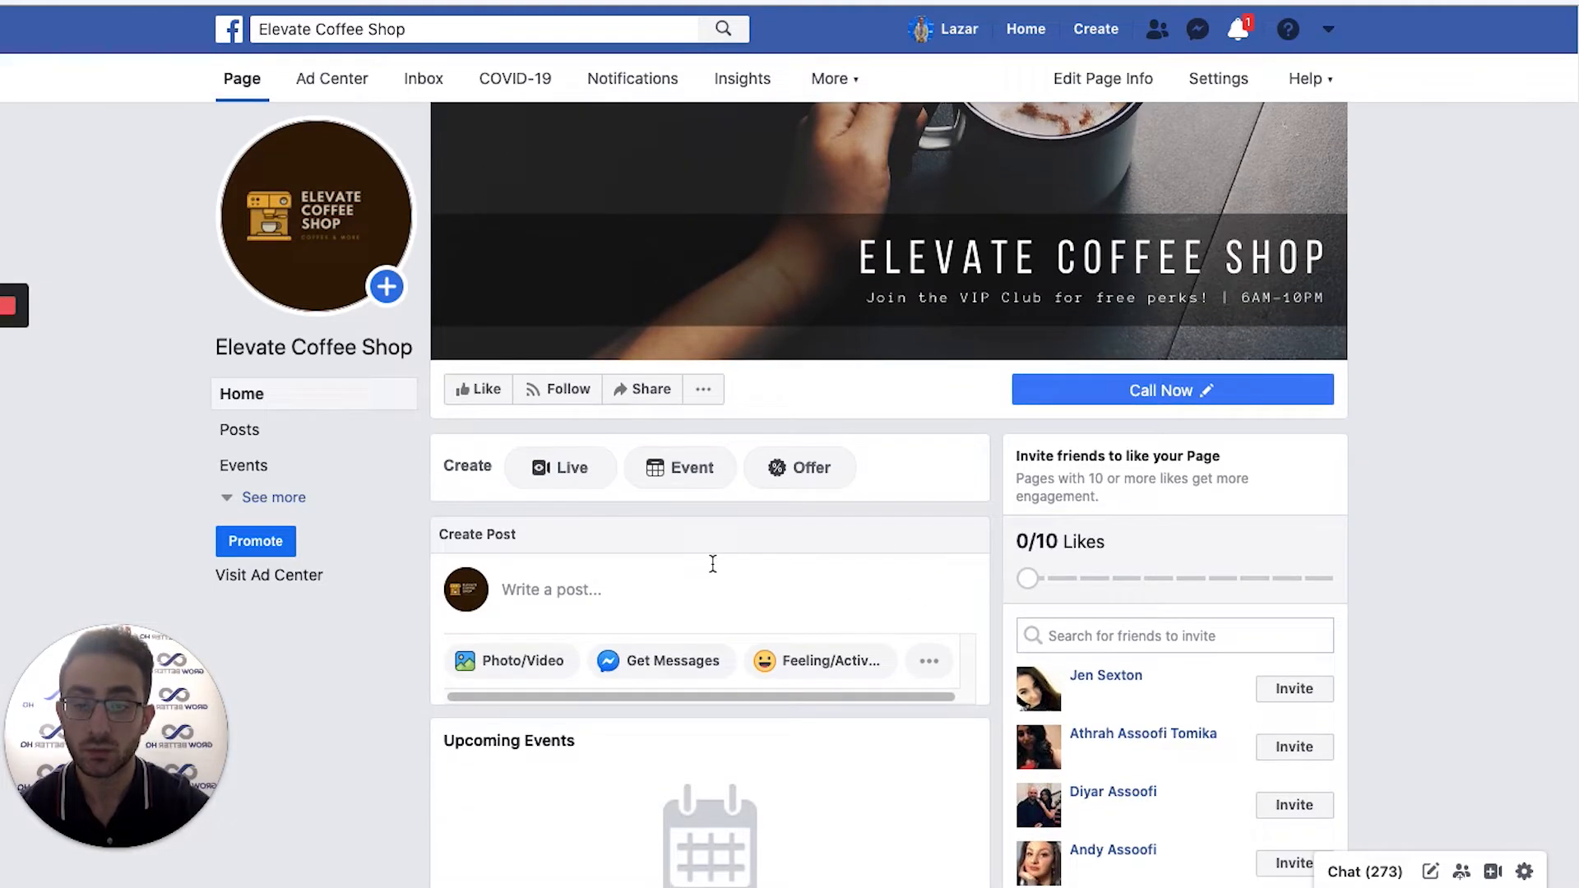
click(703, 392)
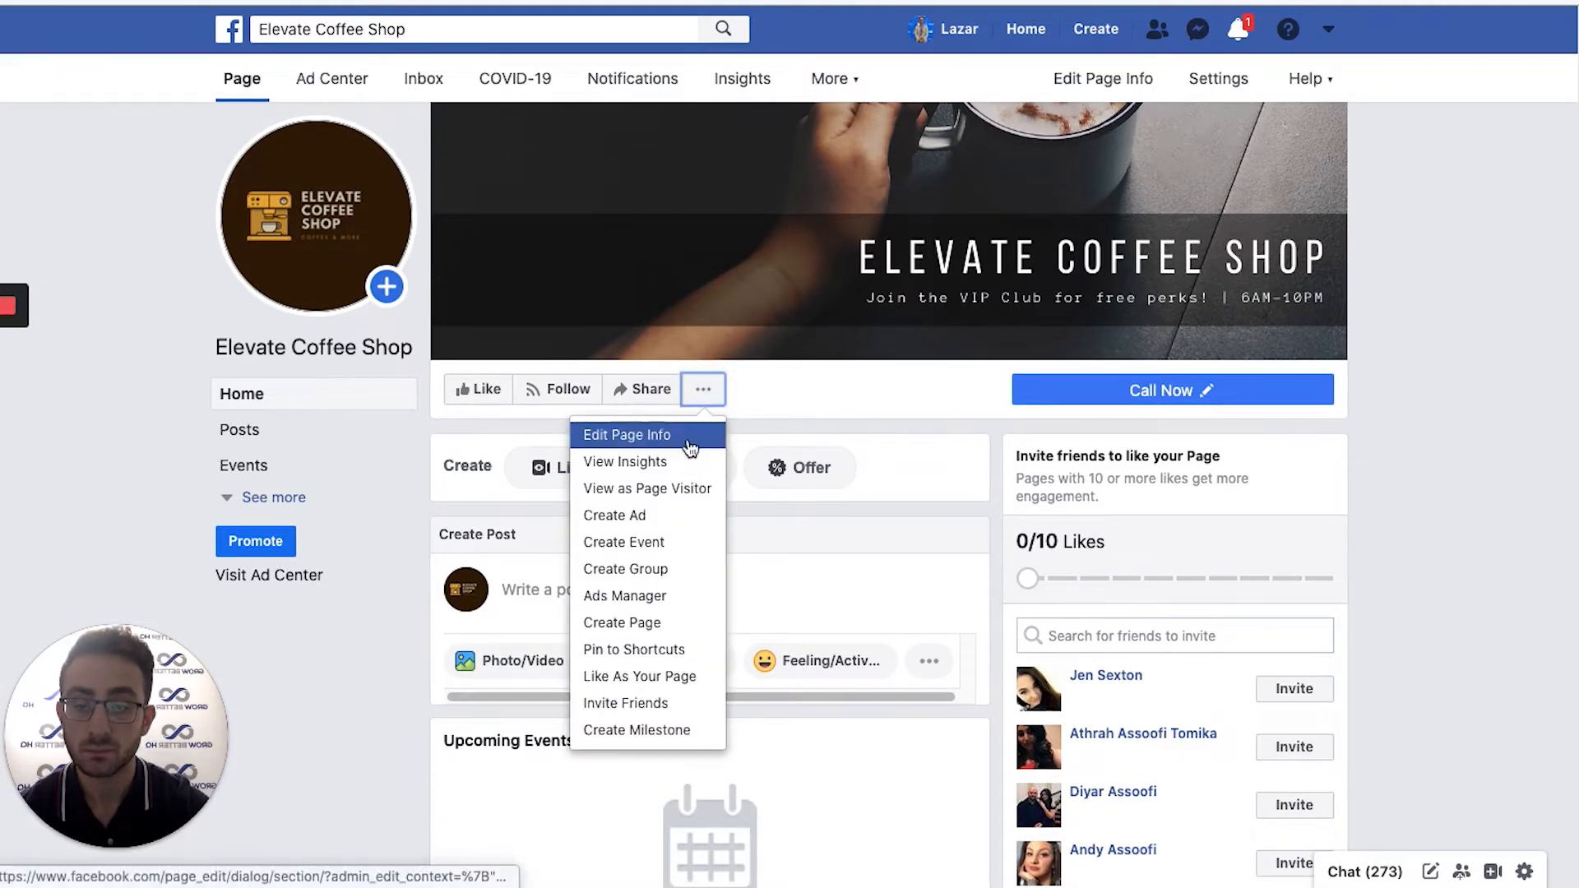
Switch to View as Page Visitor and scroll through the Page's posts.
click(694, 495)
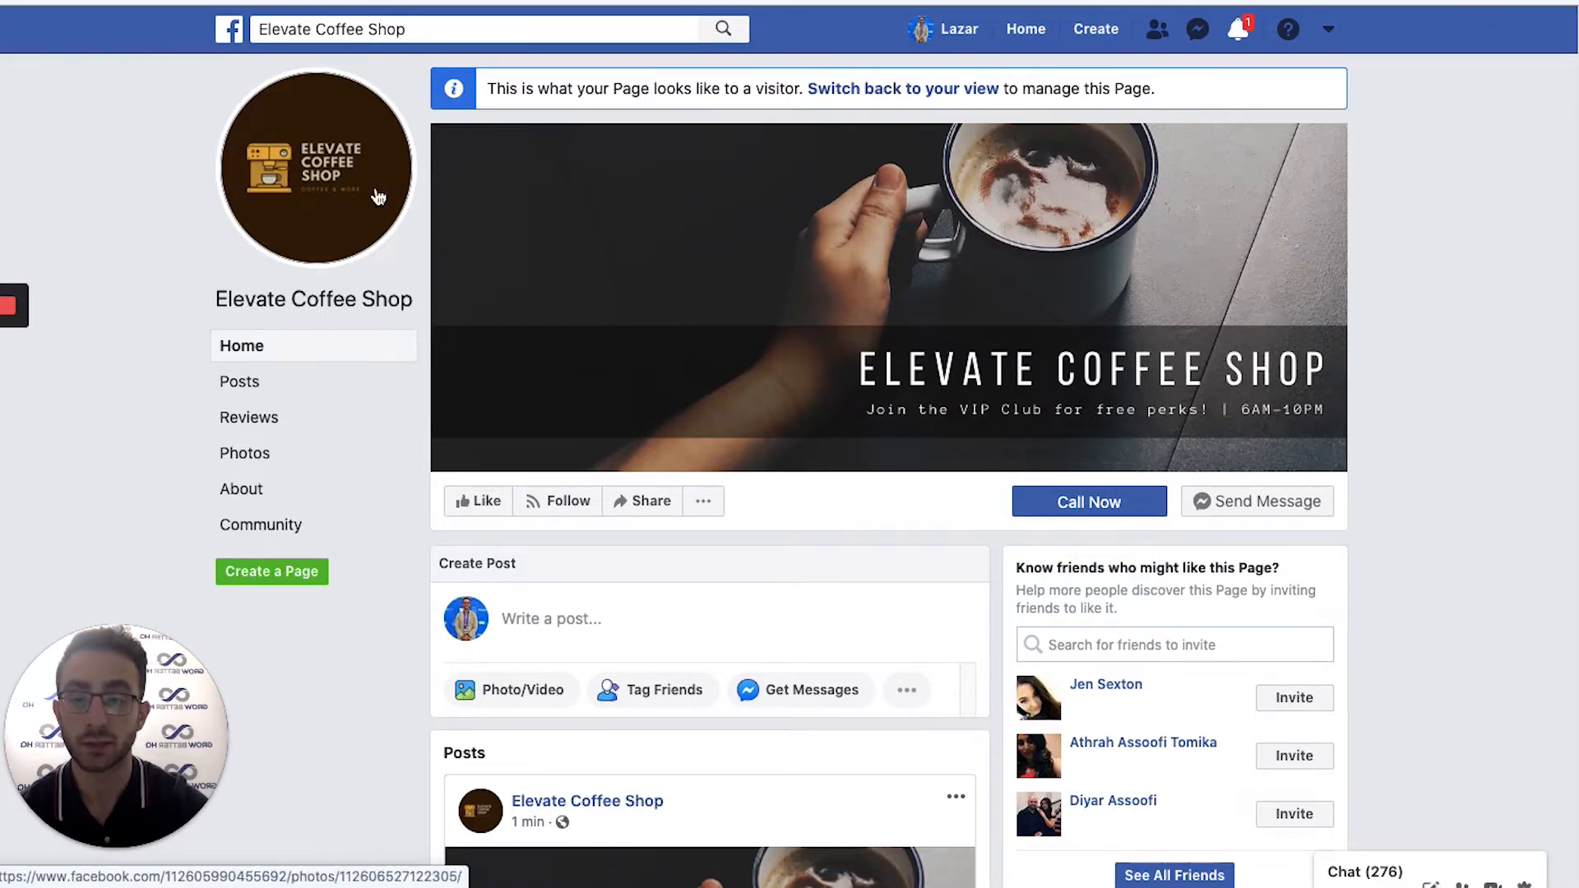
scroll(1438, 391, down, 7)
scroll(1441, 397, down, 4)
scroll(1441, 397, up, 2)
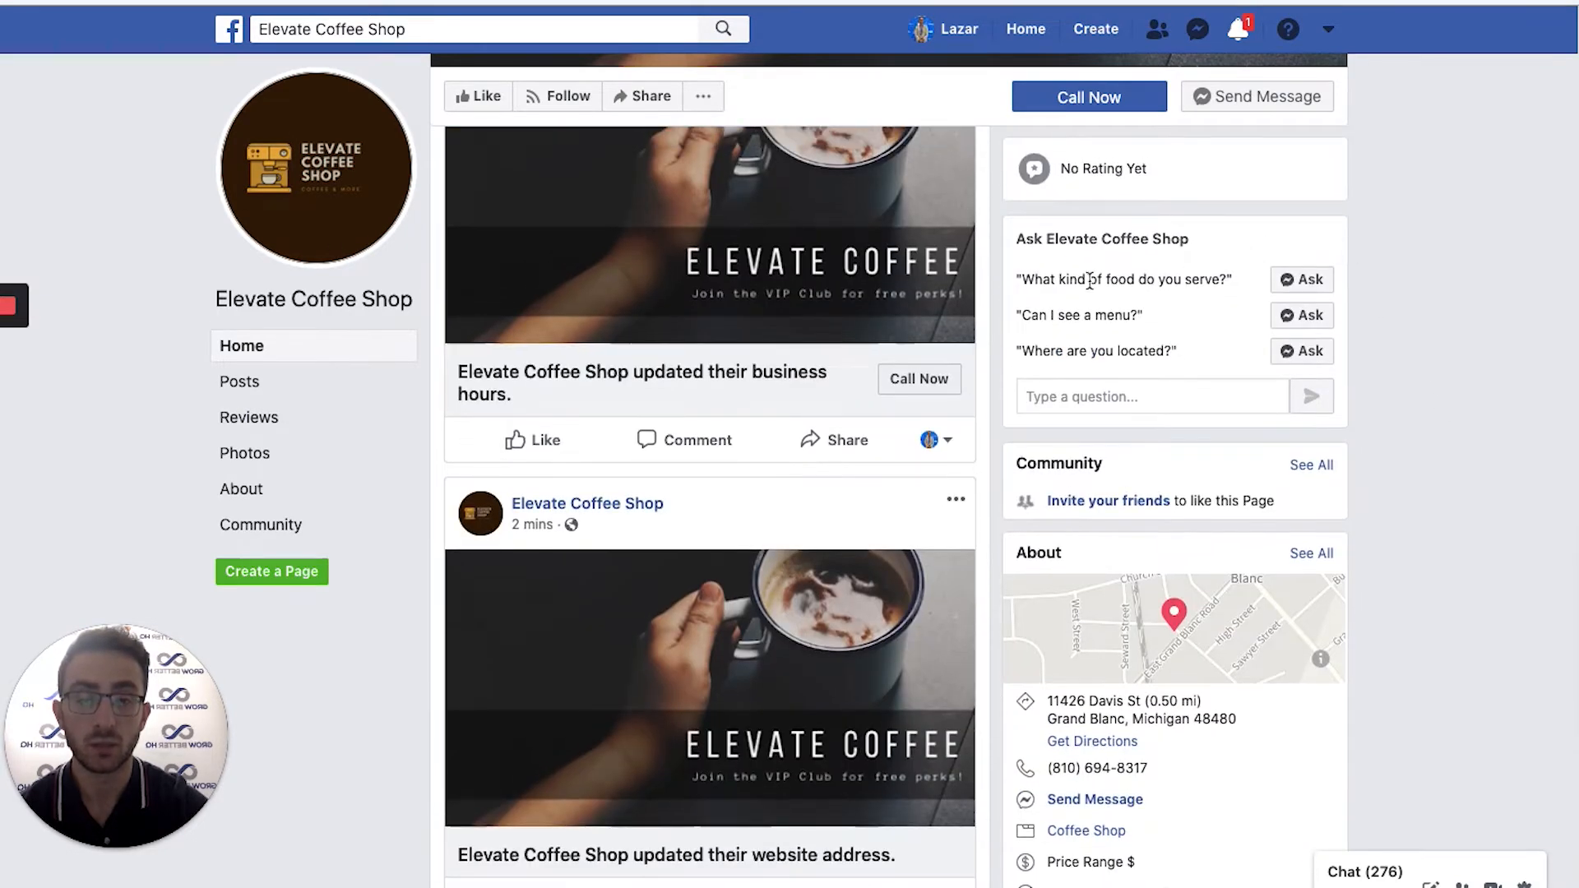
Highlight the Ask Elevate Coffee Shop heading, start a question, and review the About panel.
click(1193, 239)
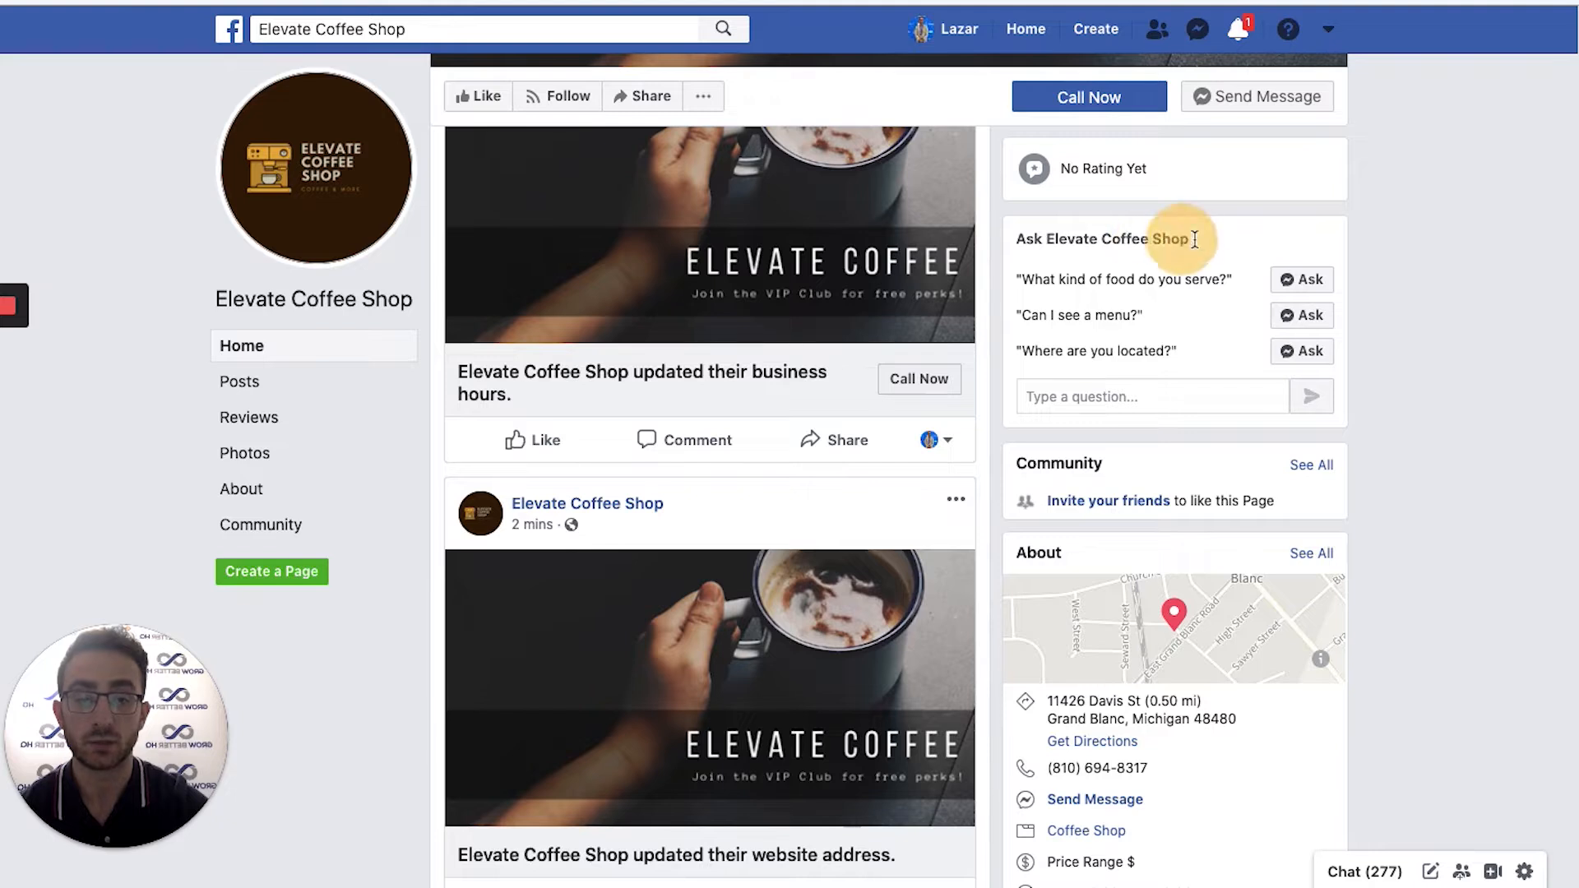
drag(1193, 239, 1129, 241)
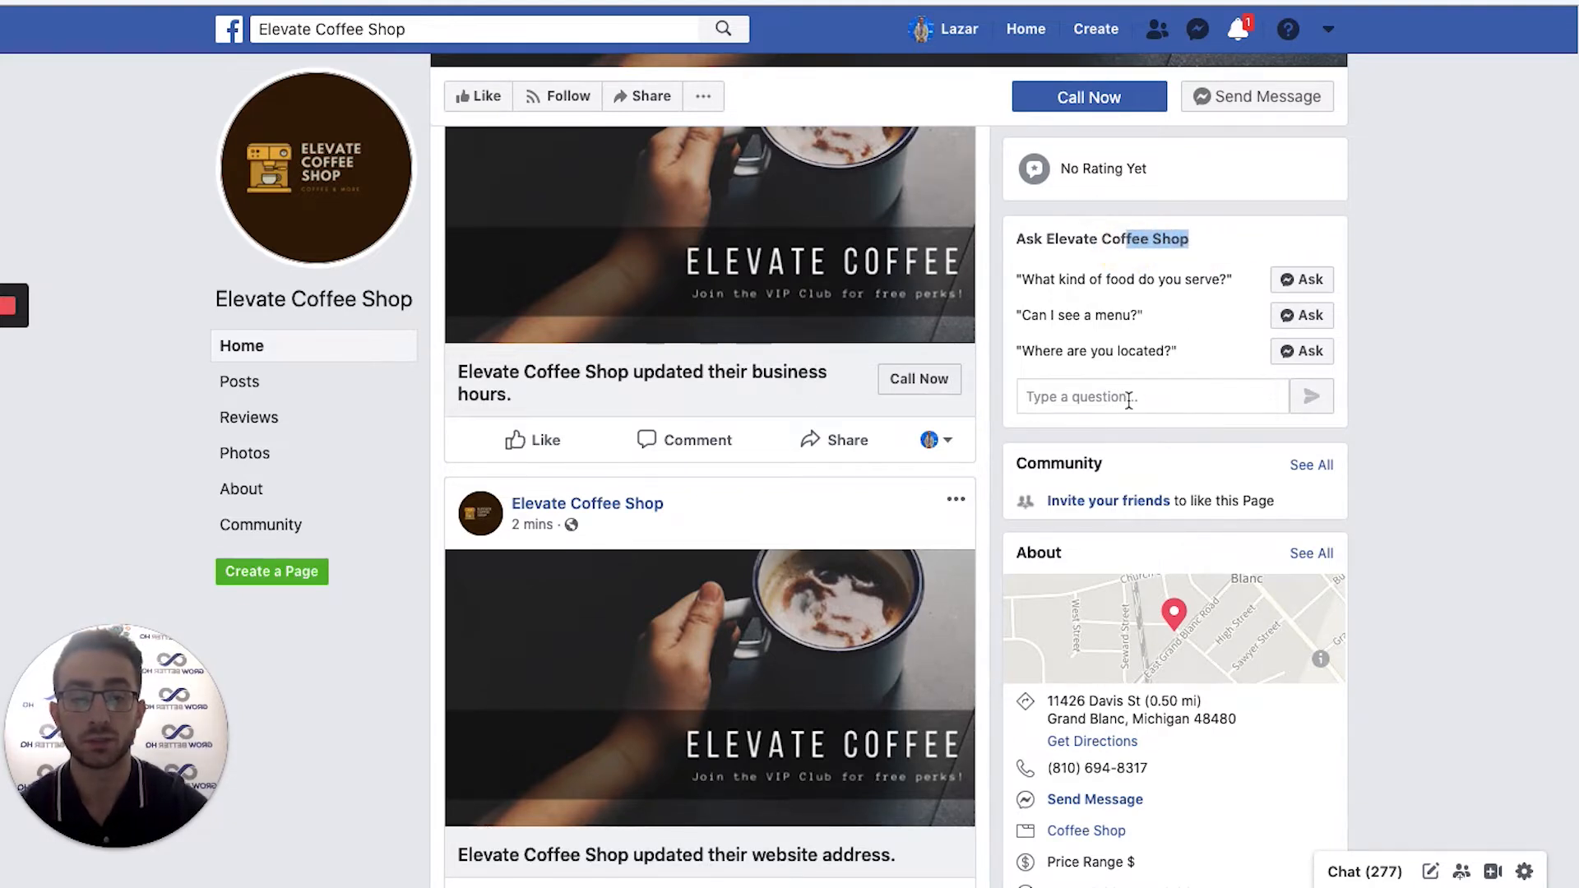
click(1129, 400)
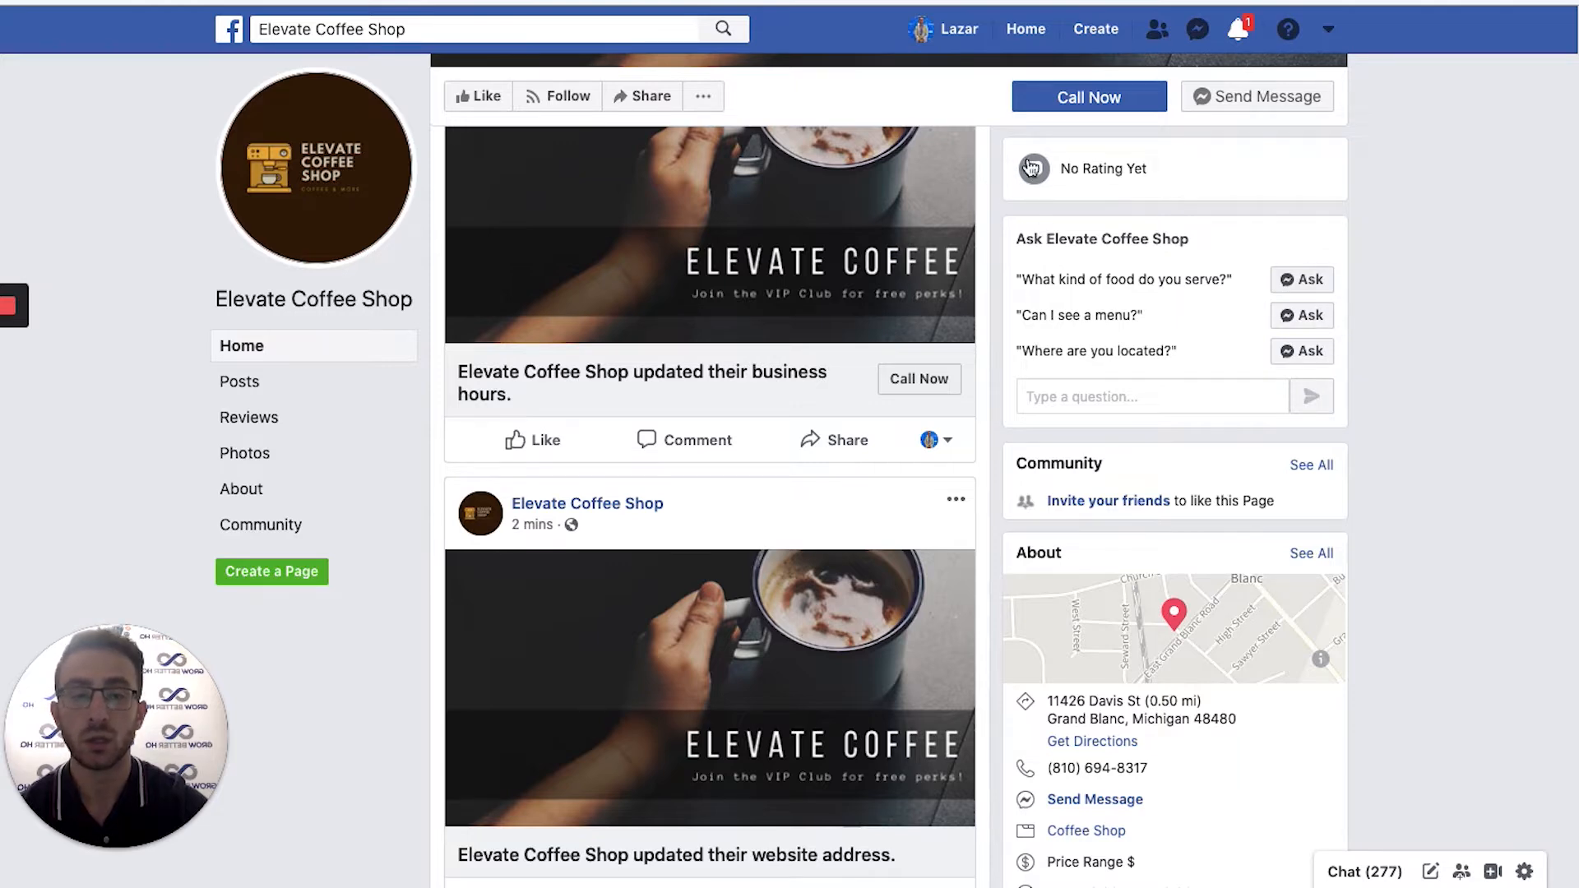
scroll(1122, 233, up, 5)
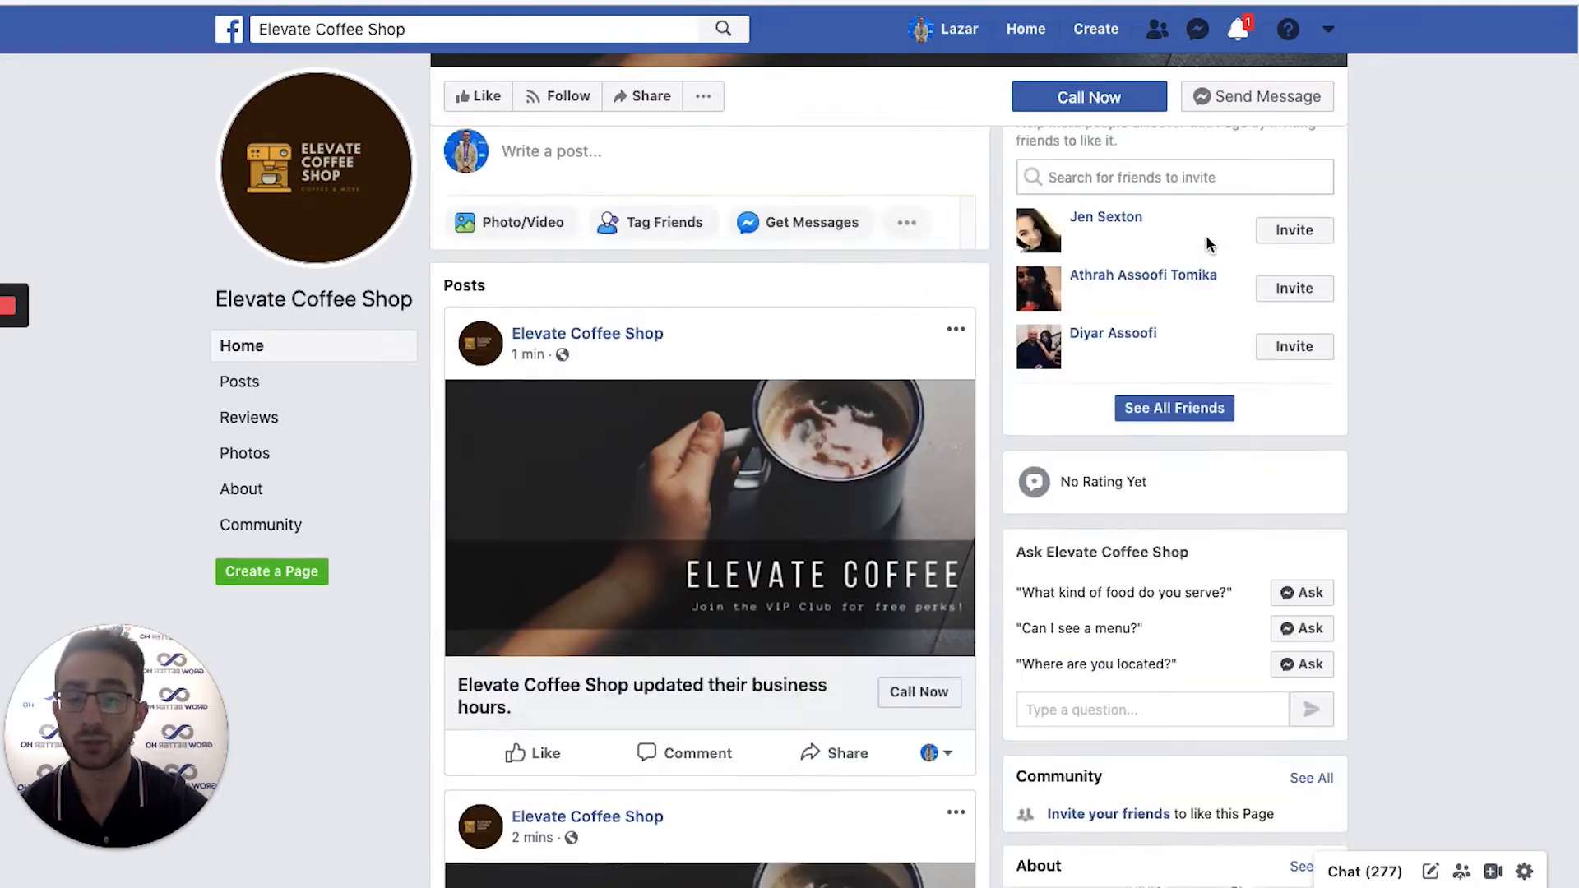
scroll(1091, 678, down, 1)
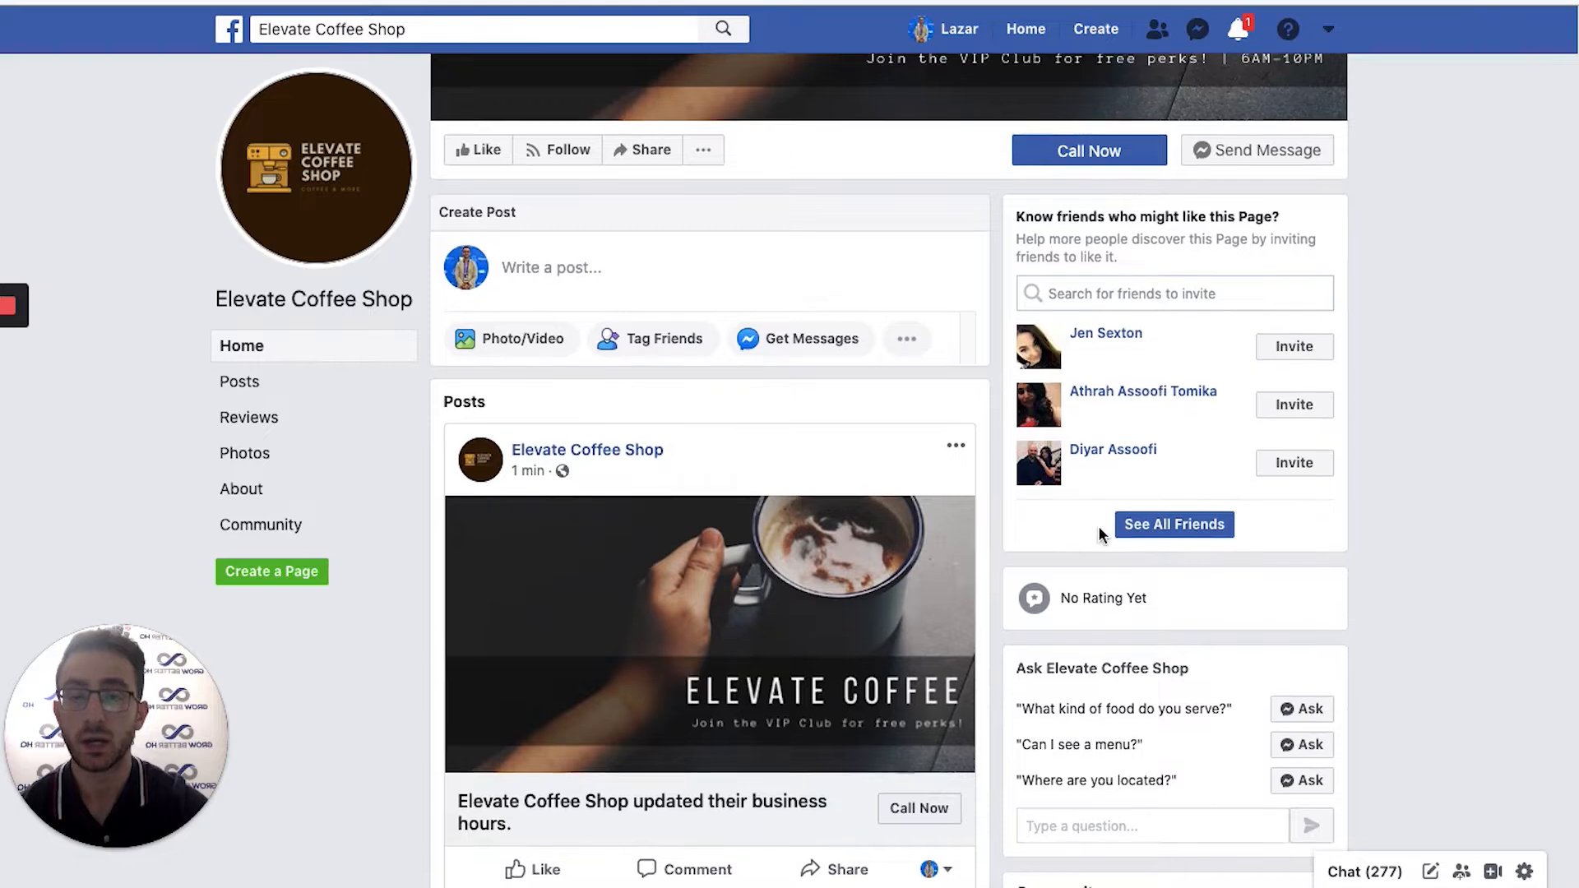
scroll(1111, 587, down, 4)
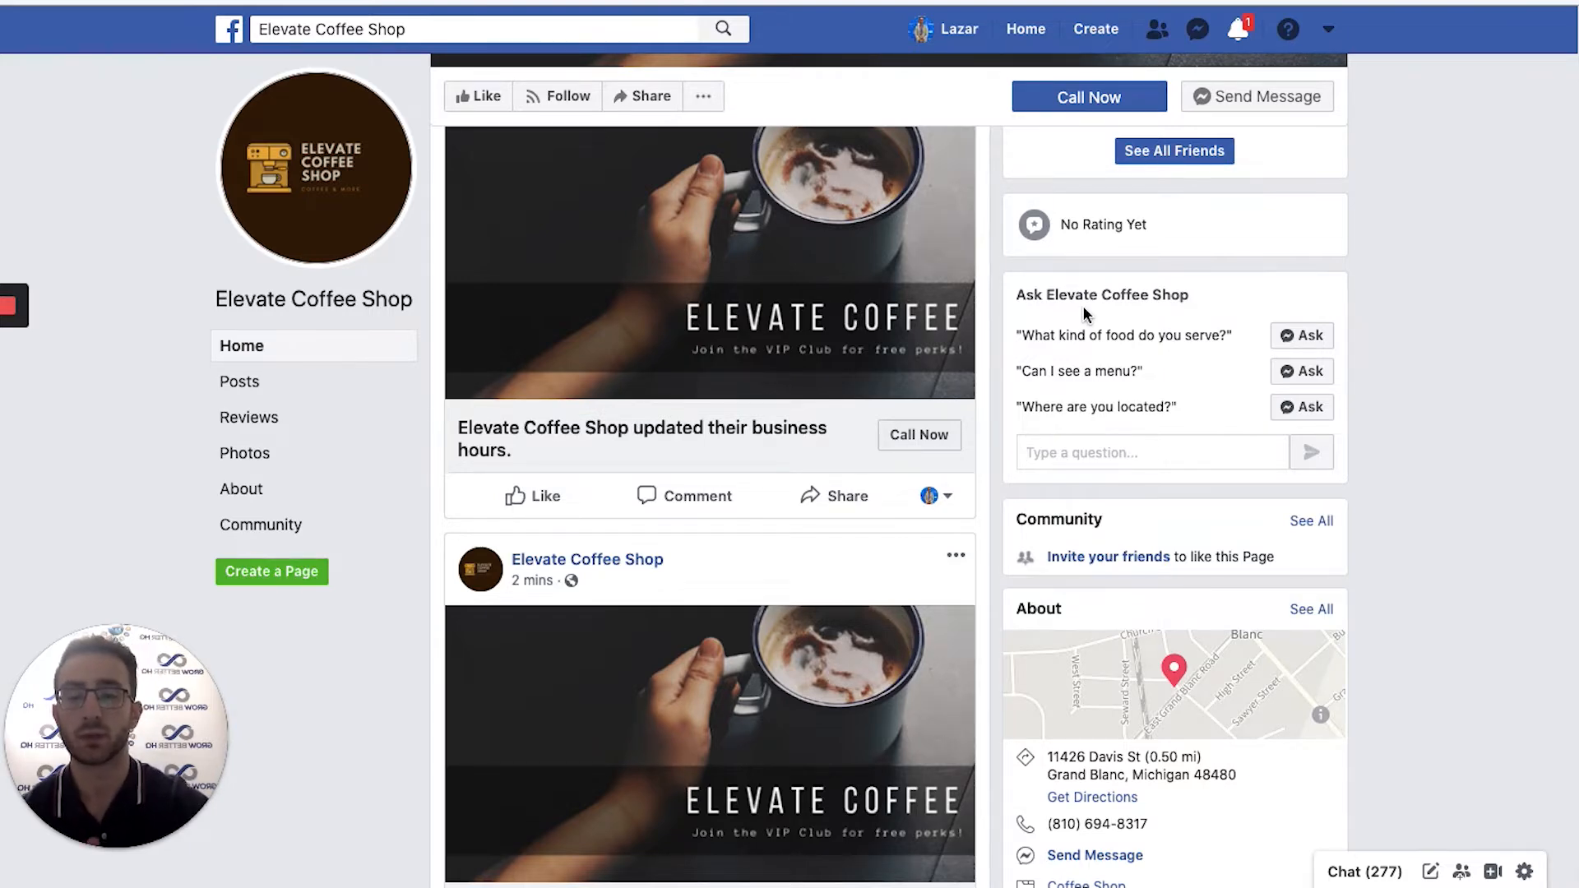
scroll(999, 501, down, 8)
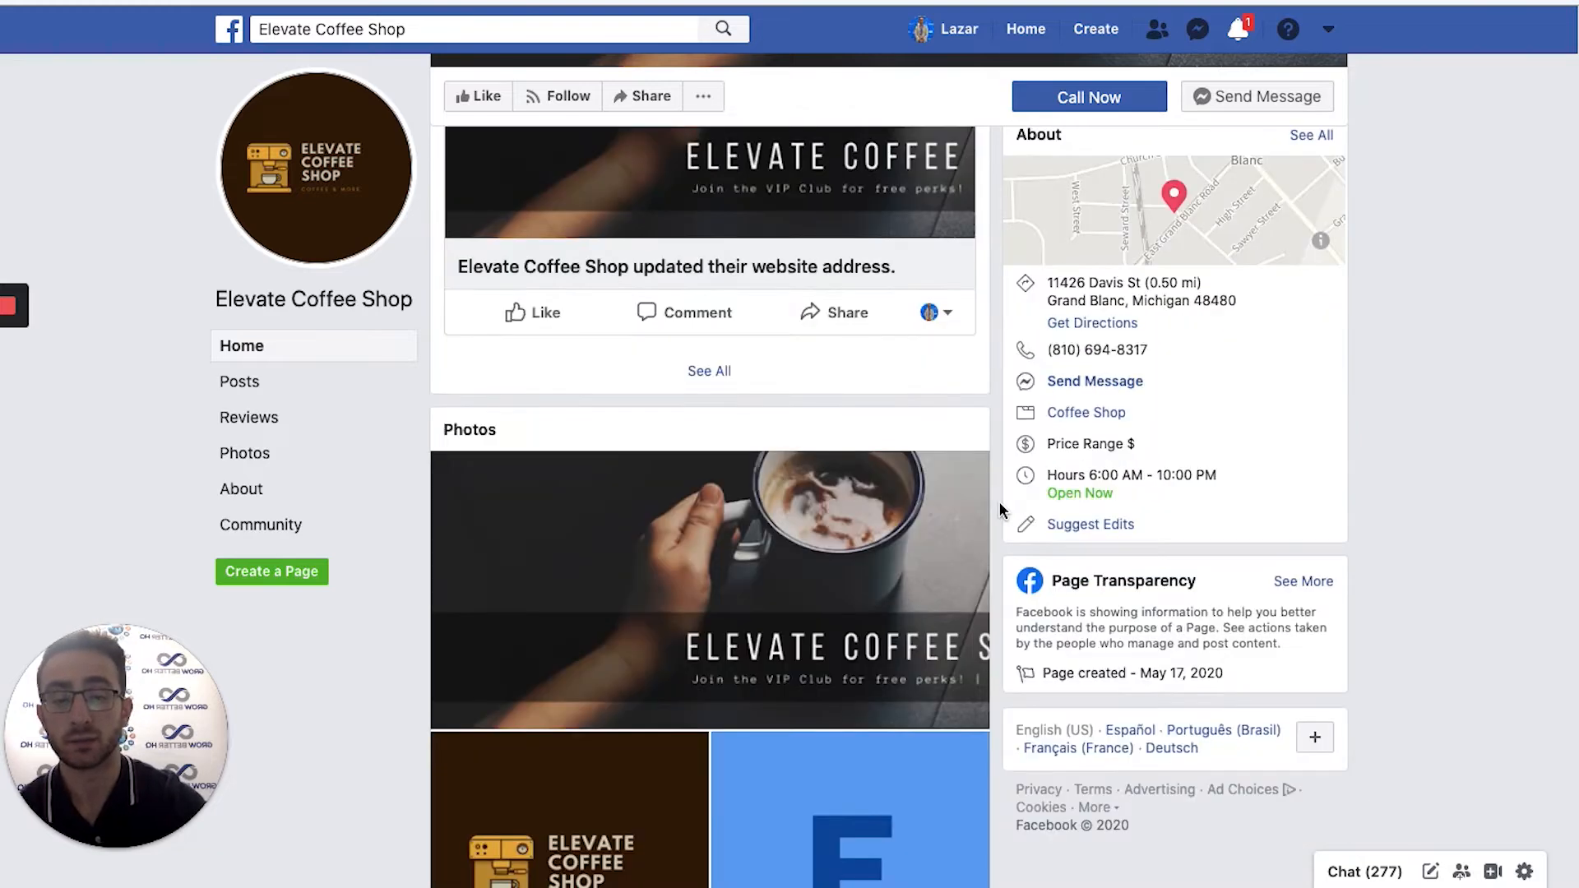
scroll(999, 505, down, 1)
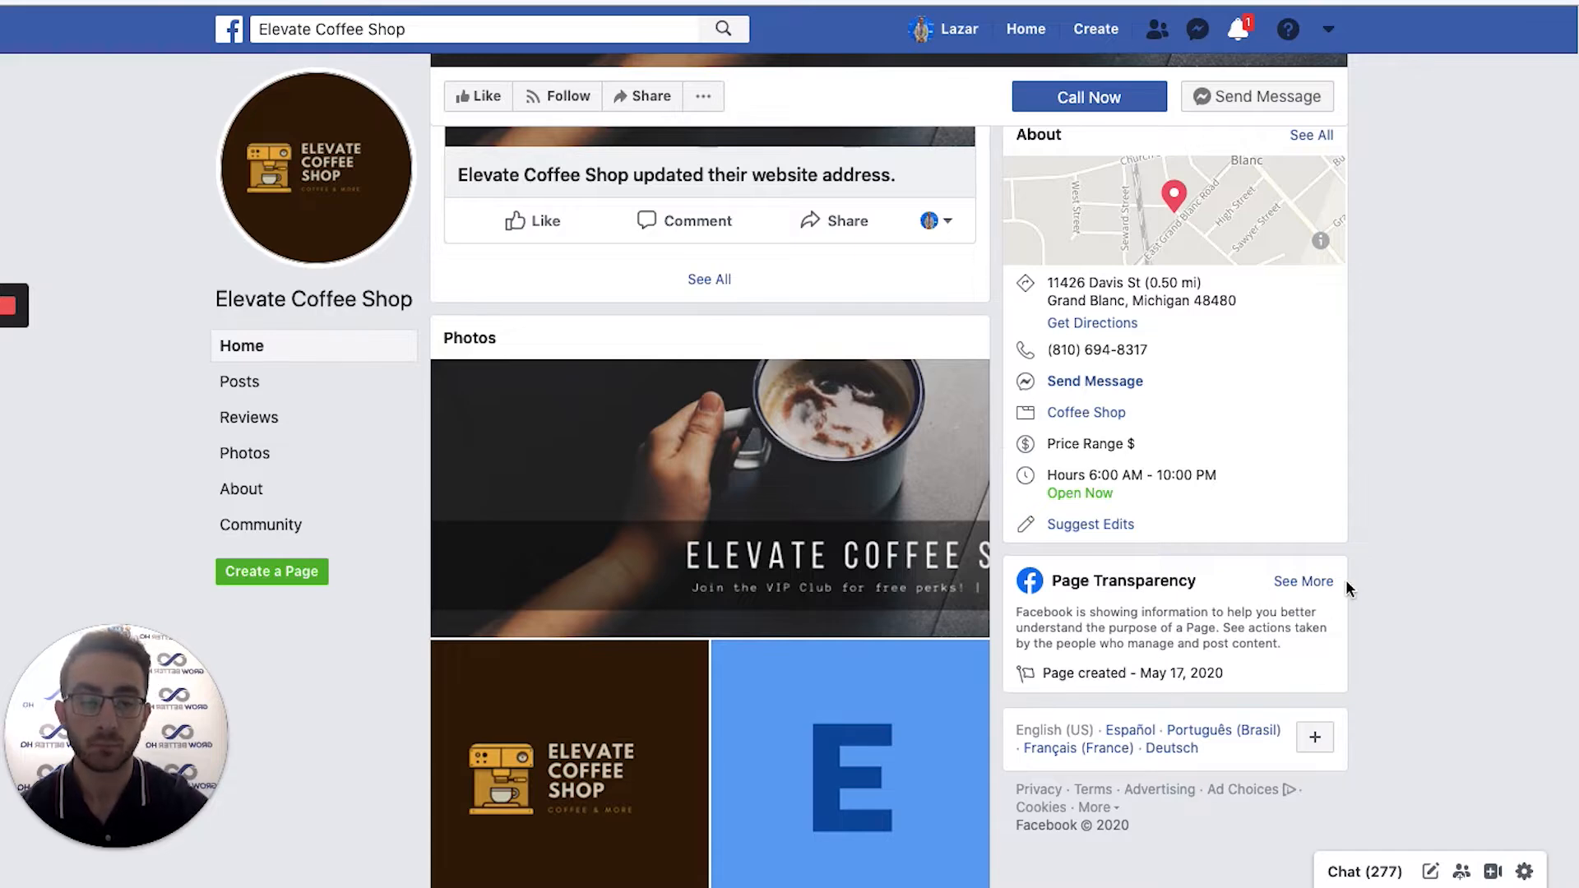
scroll(1185, 477, up, 4)
right_click(1117, 419)
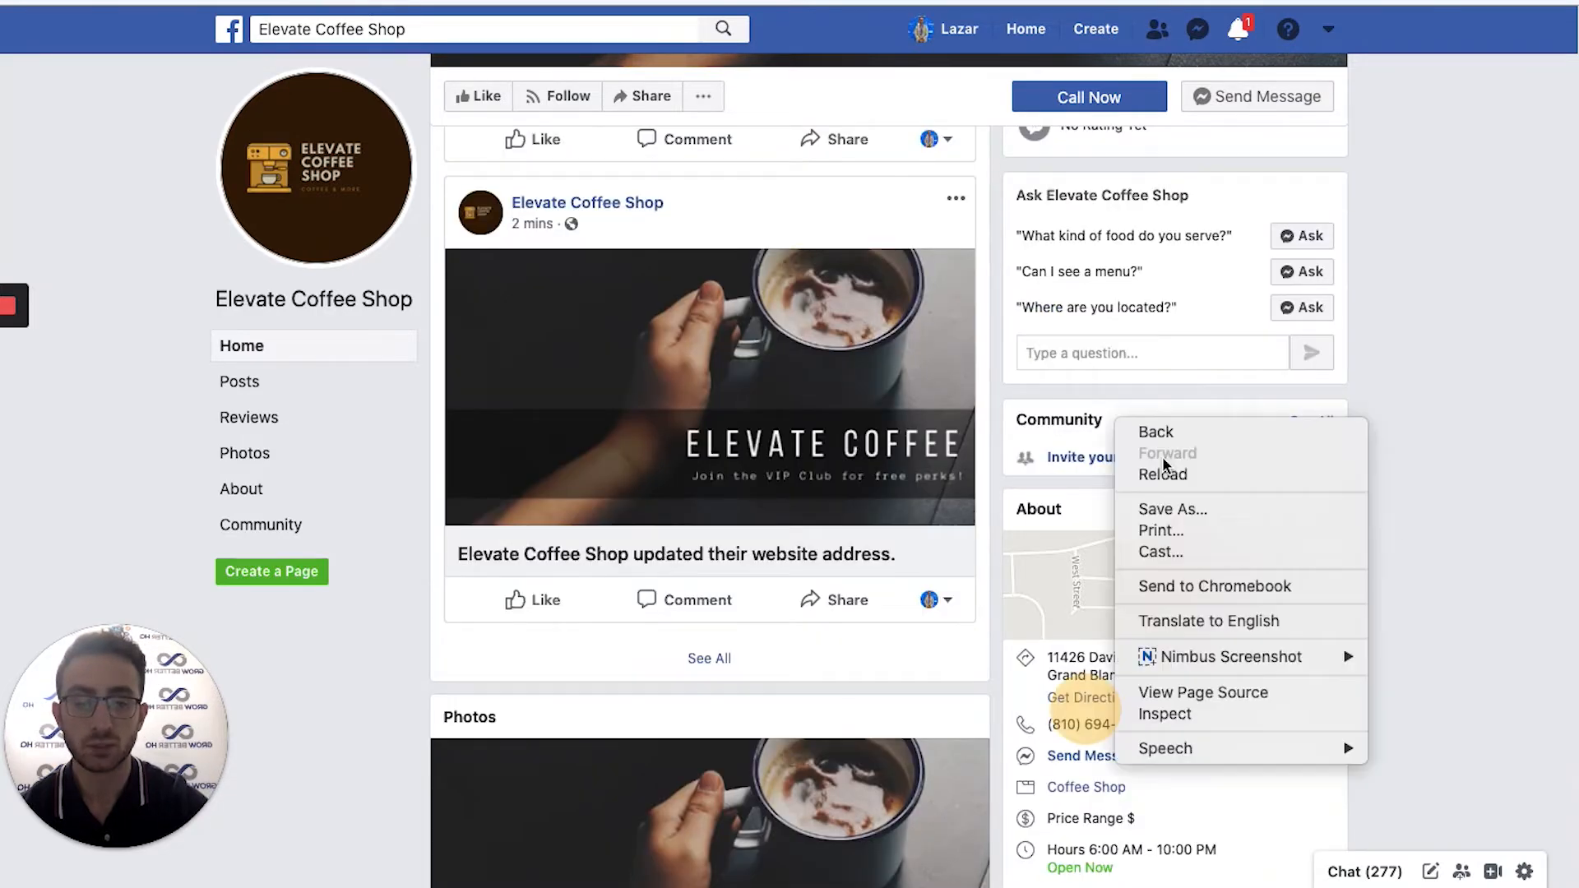
click(1460, 542)
scroll(1453, 531, down, 5)
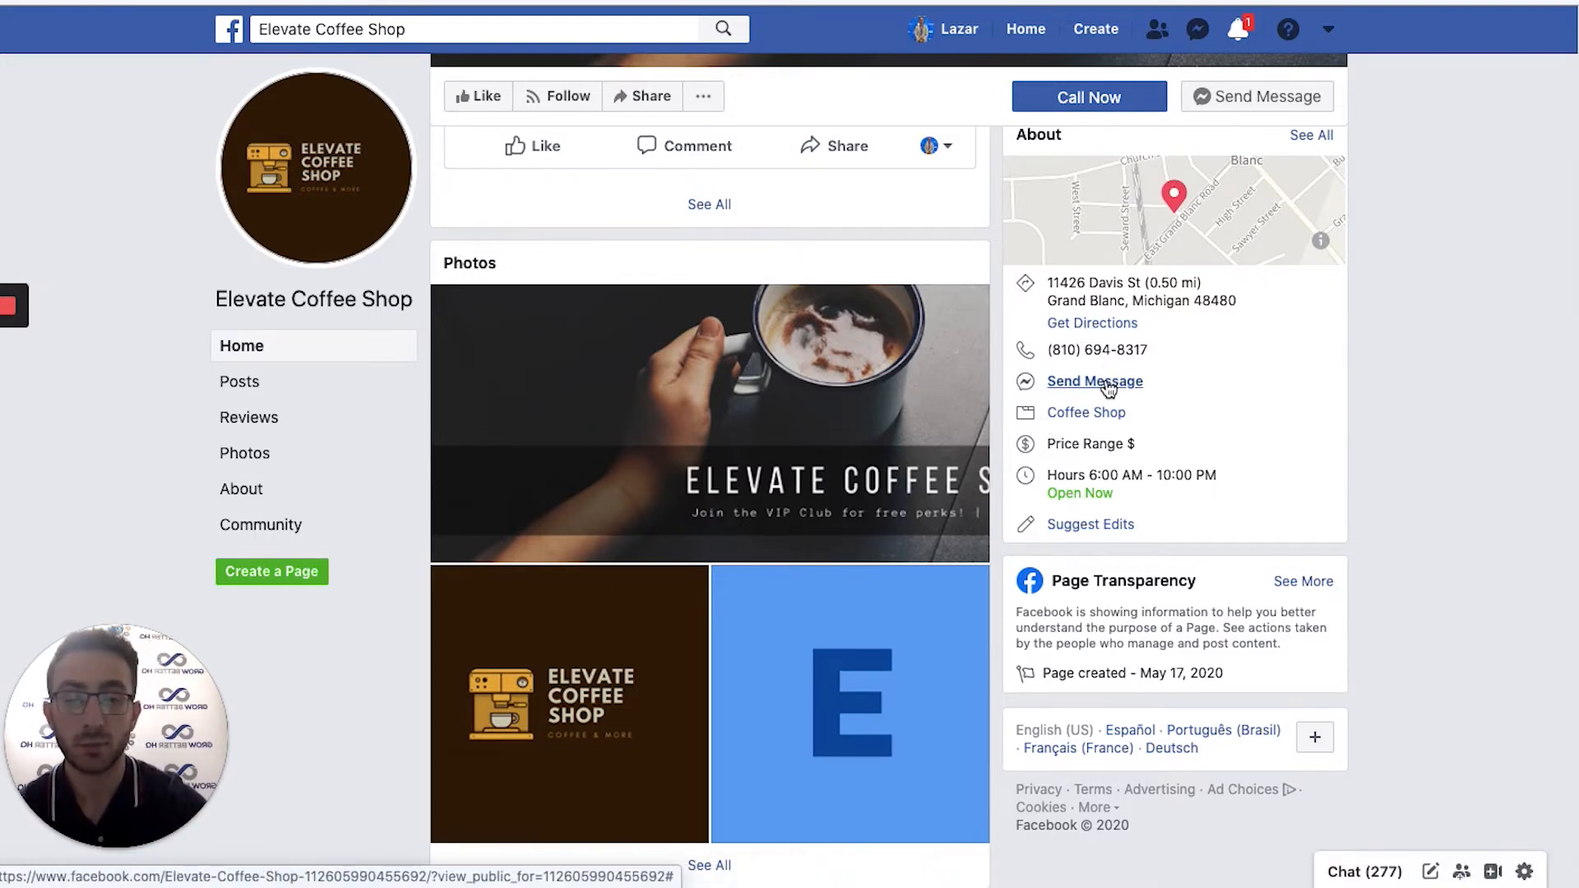
scroll(1316, 526, down, 1)
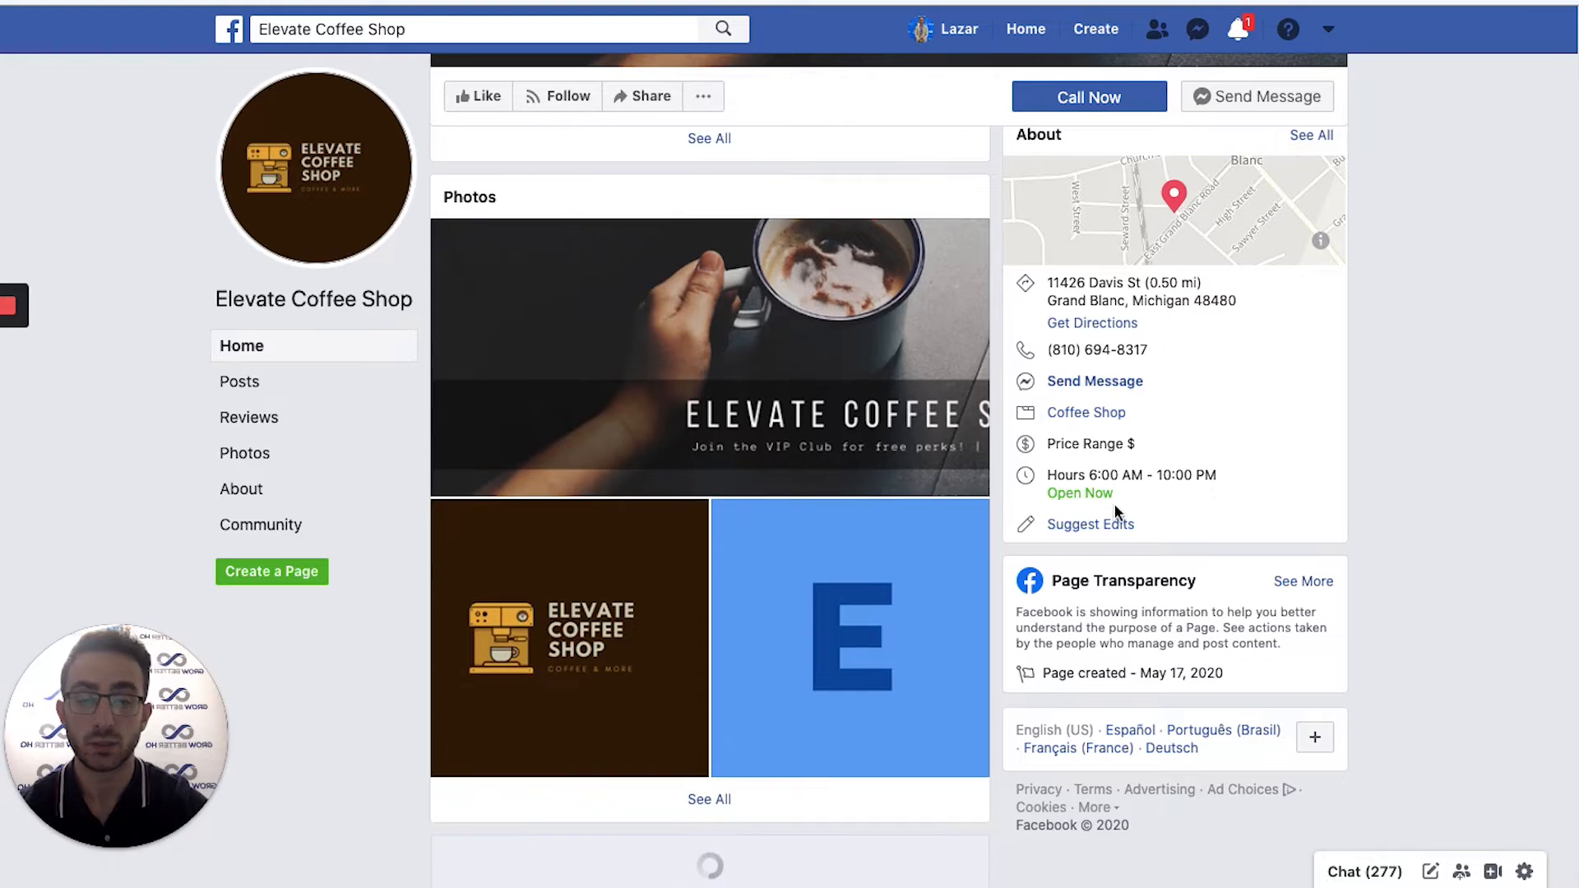
scroll(1382, 531, down, 3)
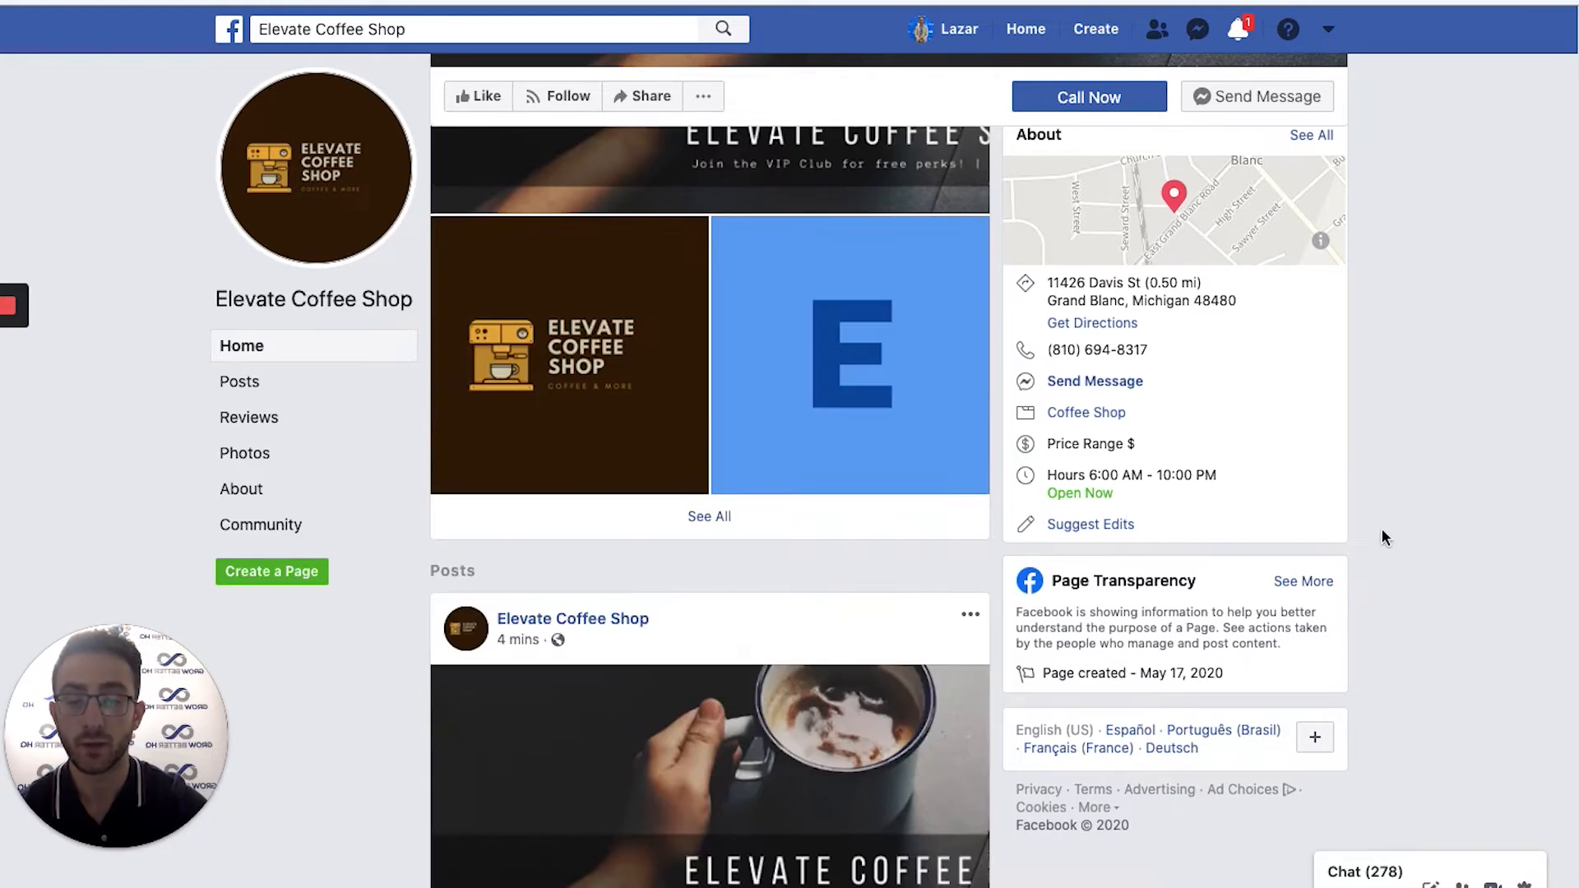
scroll(1390, 527, down, 15)
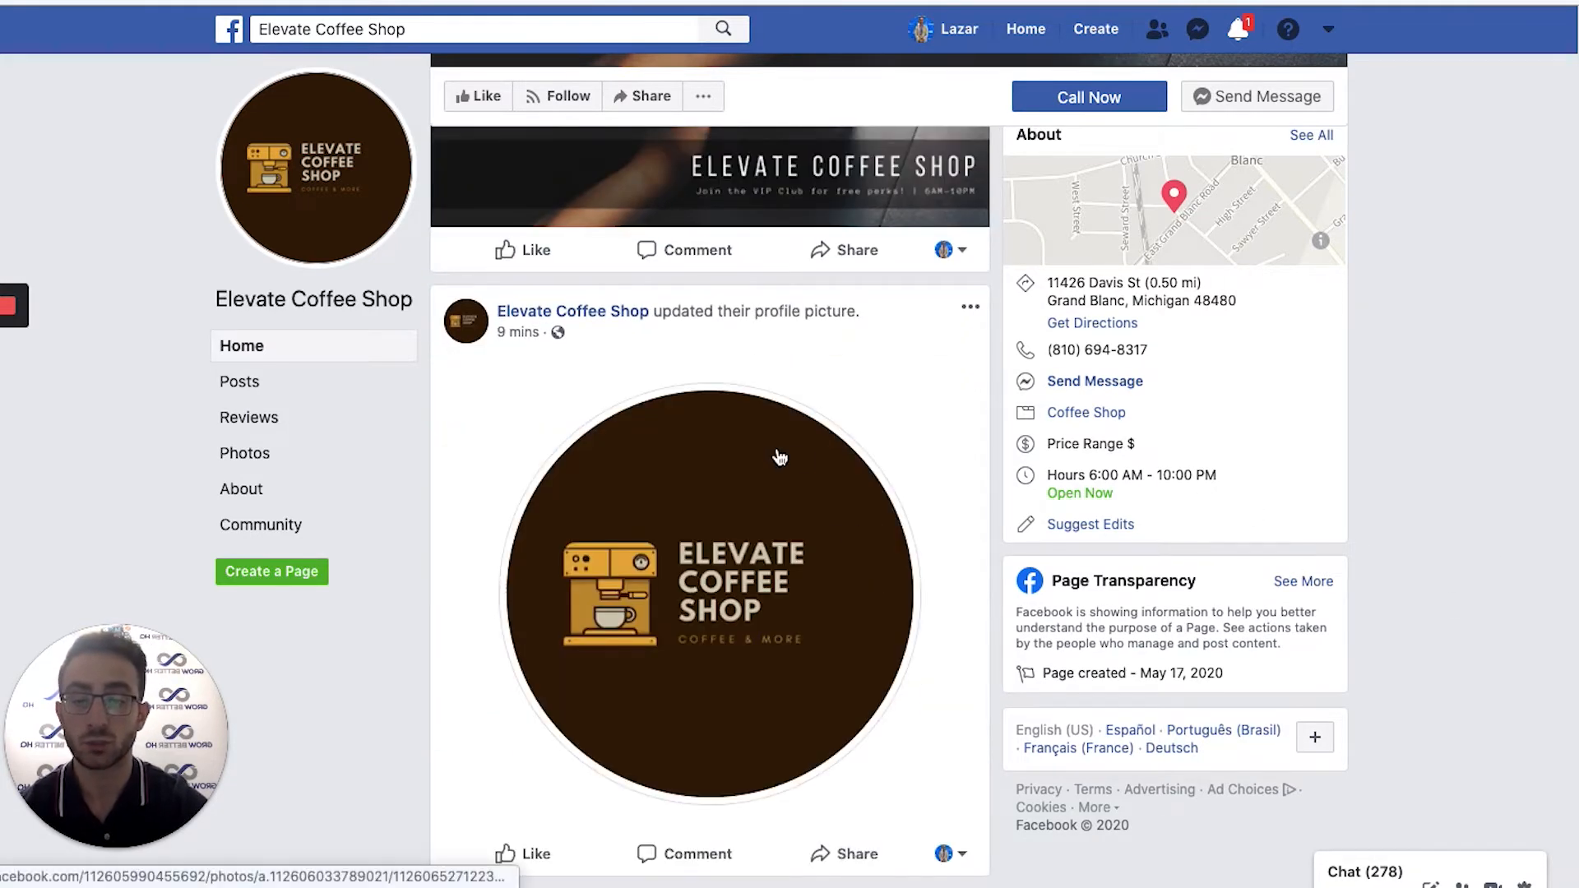
Return to the admin view and open the More dropdown with Publishing Tools and Page Quality.
scroll(871, 354, up, 15)
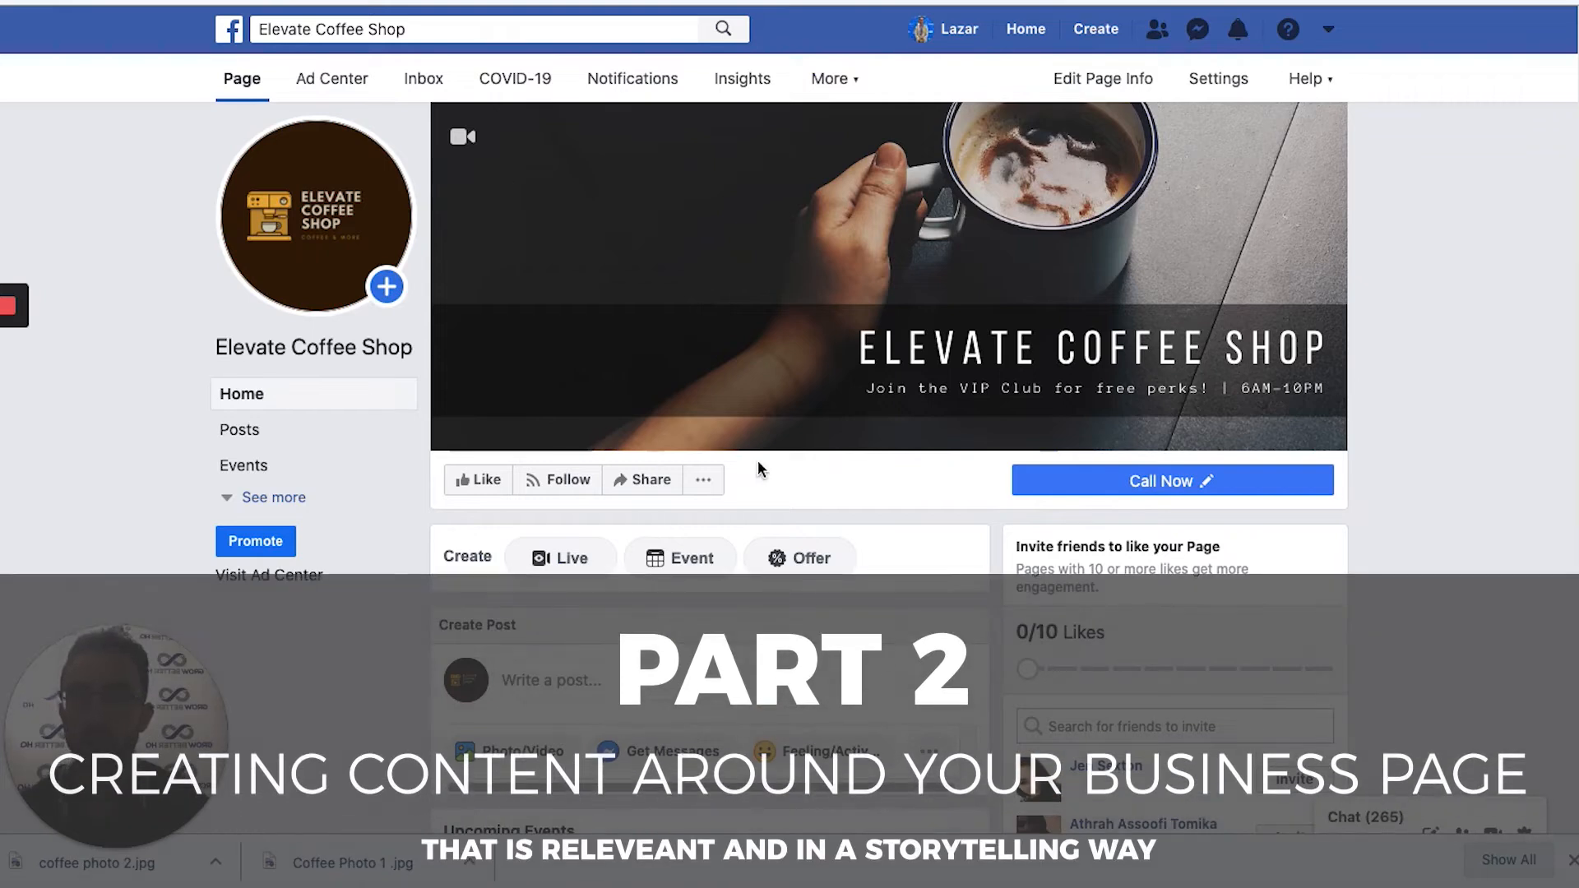
click(847, 80)
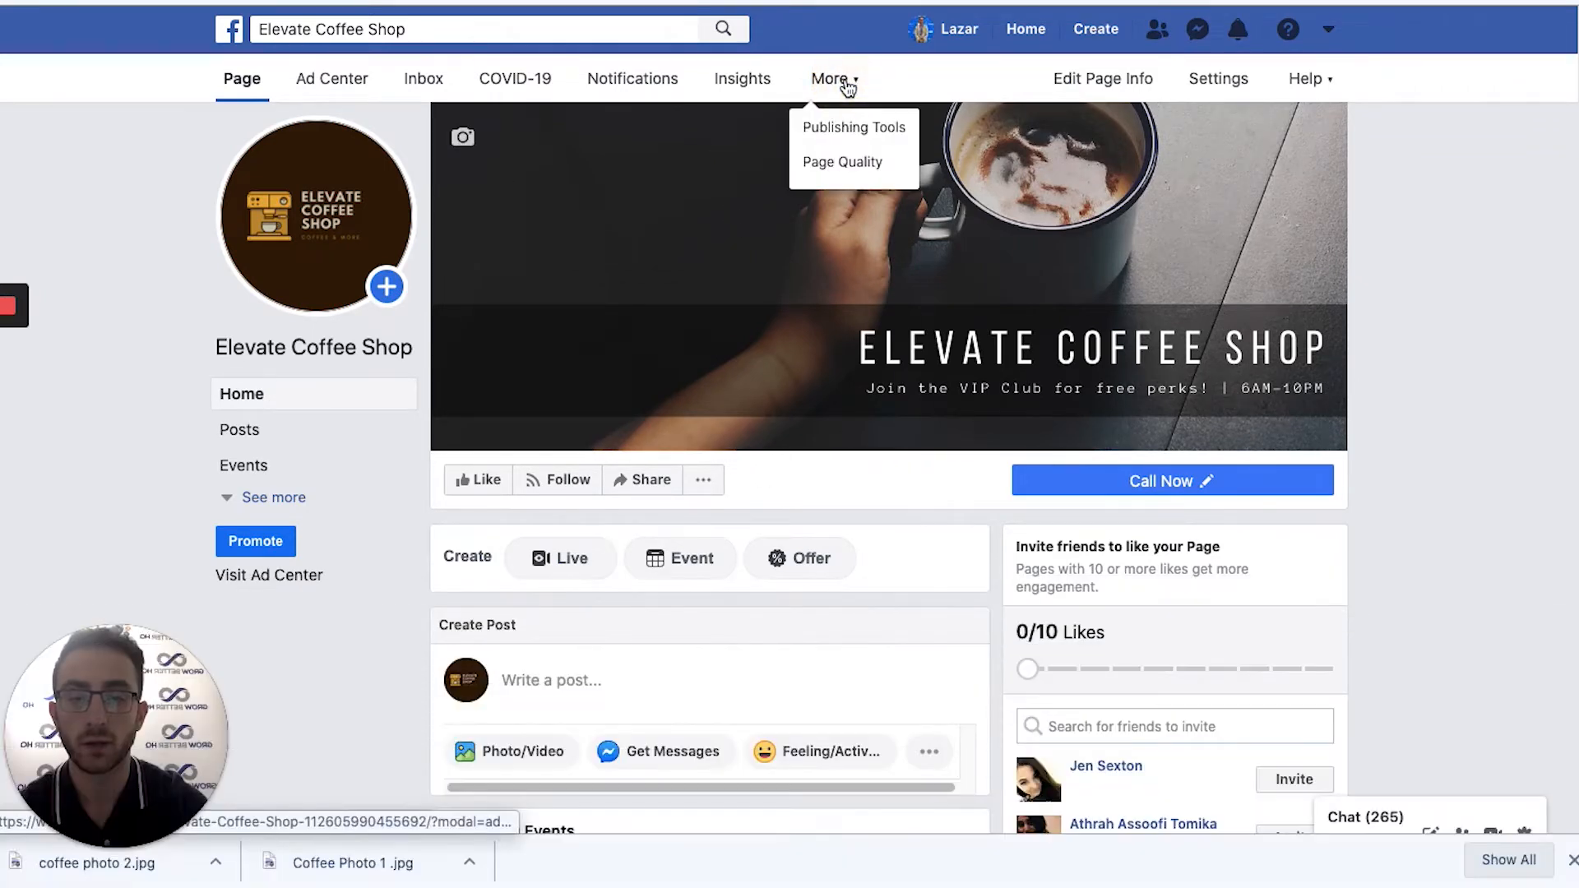
click(847, 132)
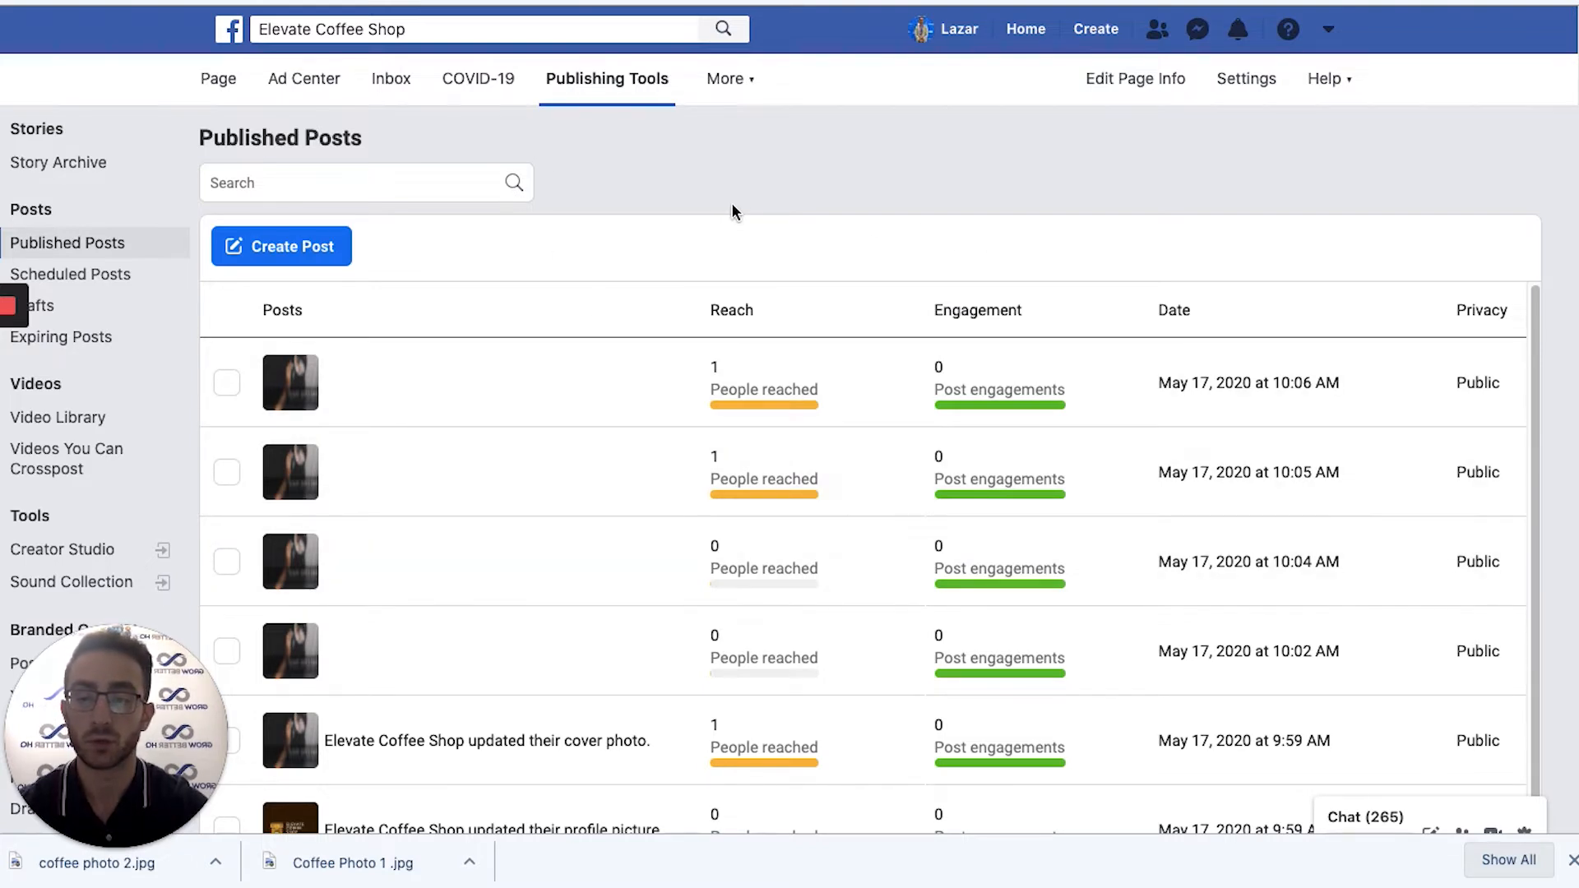
scroll(86, 345, down, 3)
scroll(92, 238, up, 3)
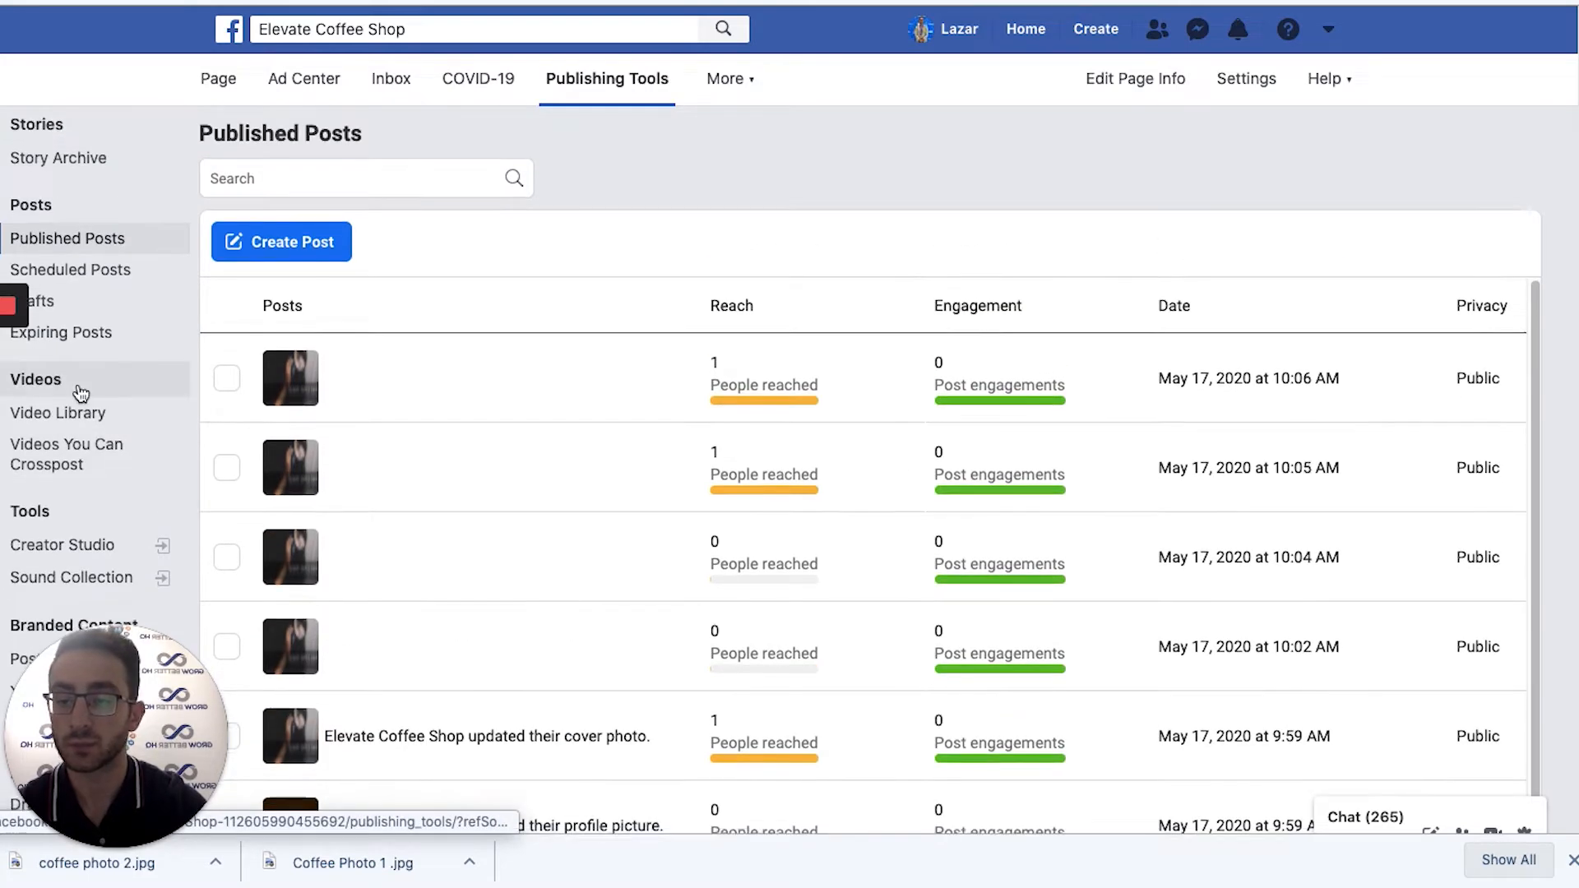
scroll(77, 387, down, 1)
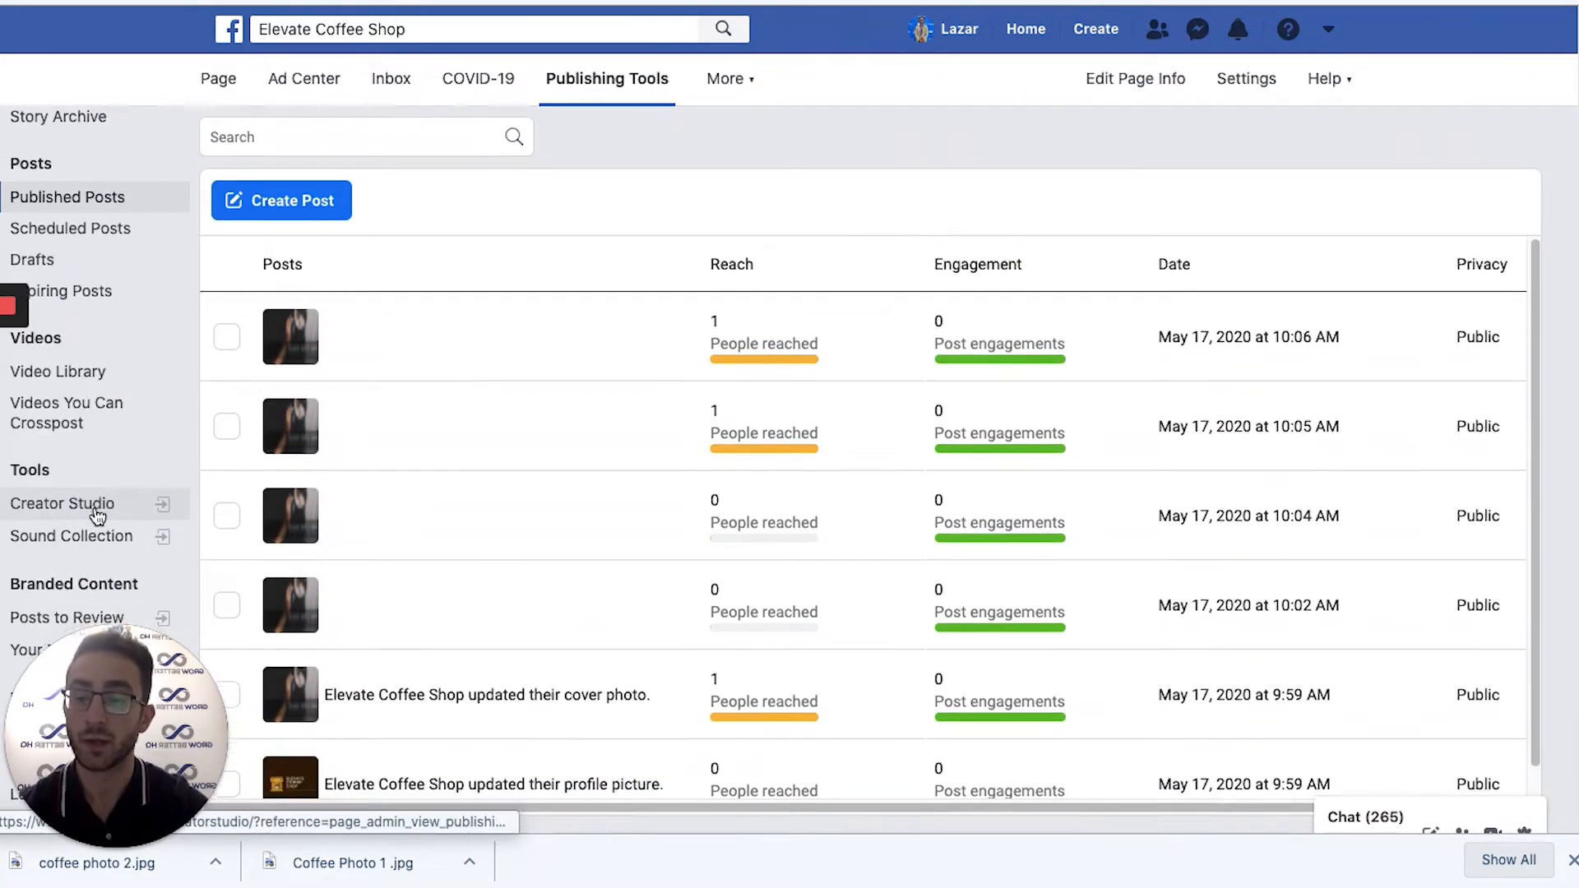
scroll(99, 506, down, 4)
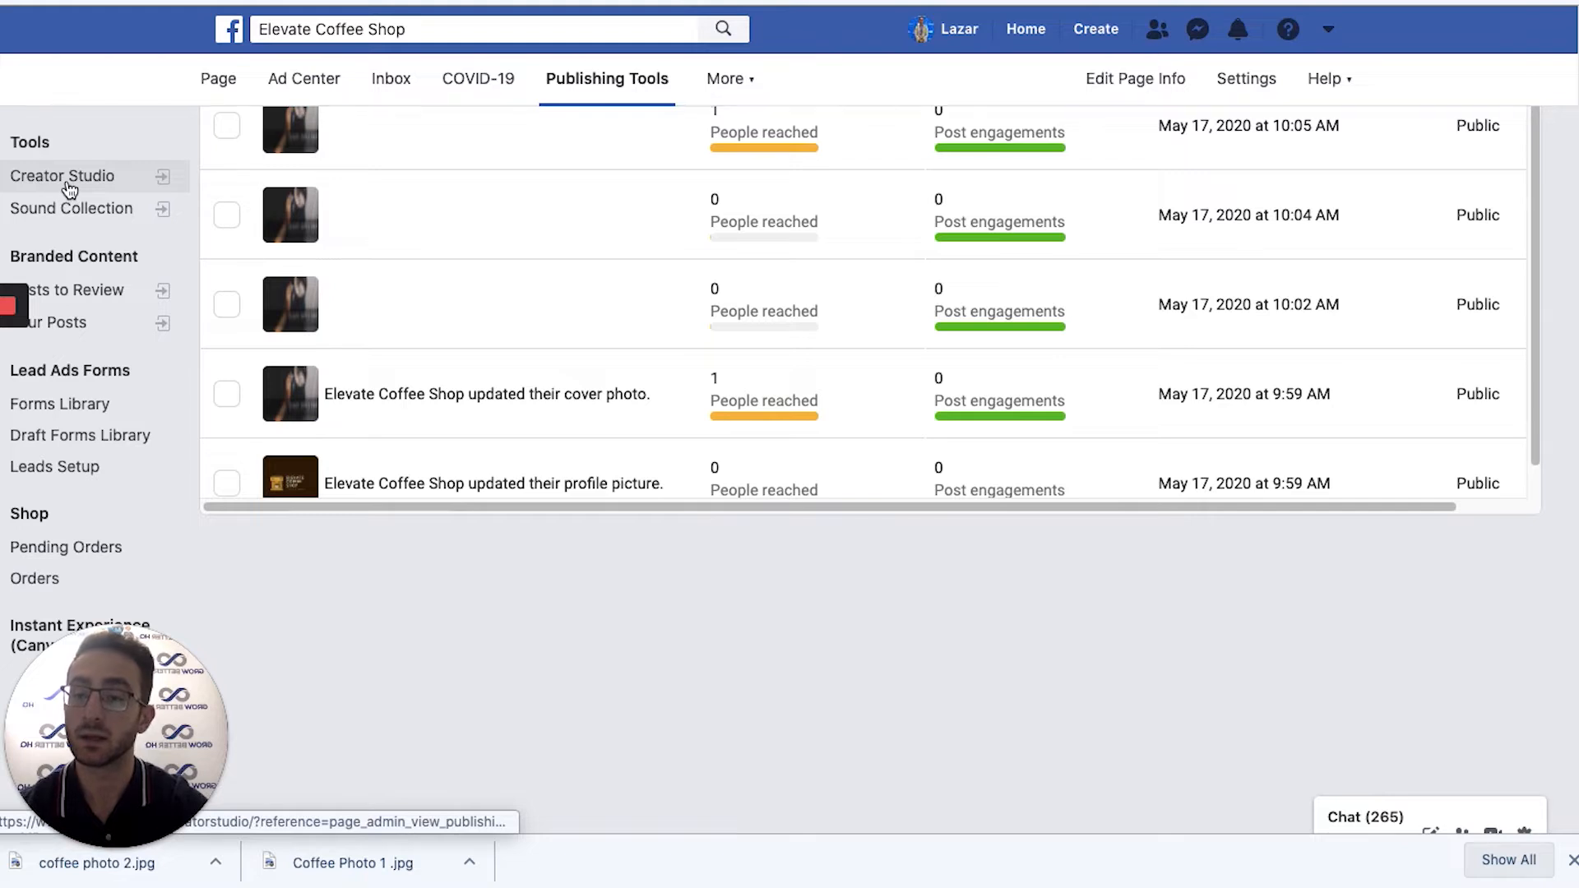
scroll(99, 436, up, 3)
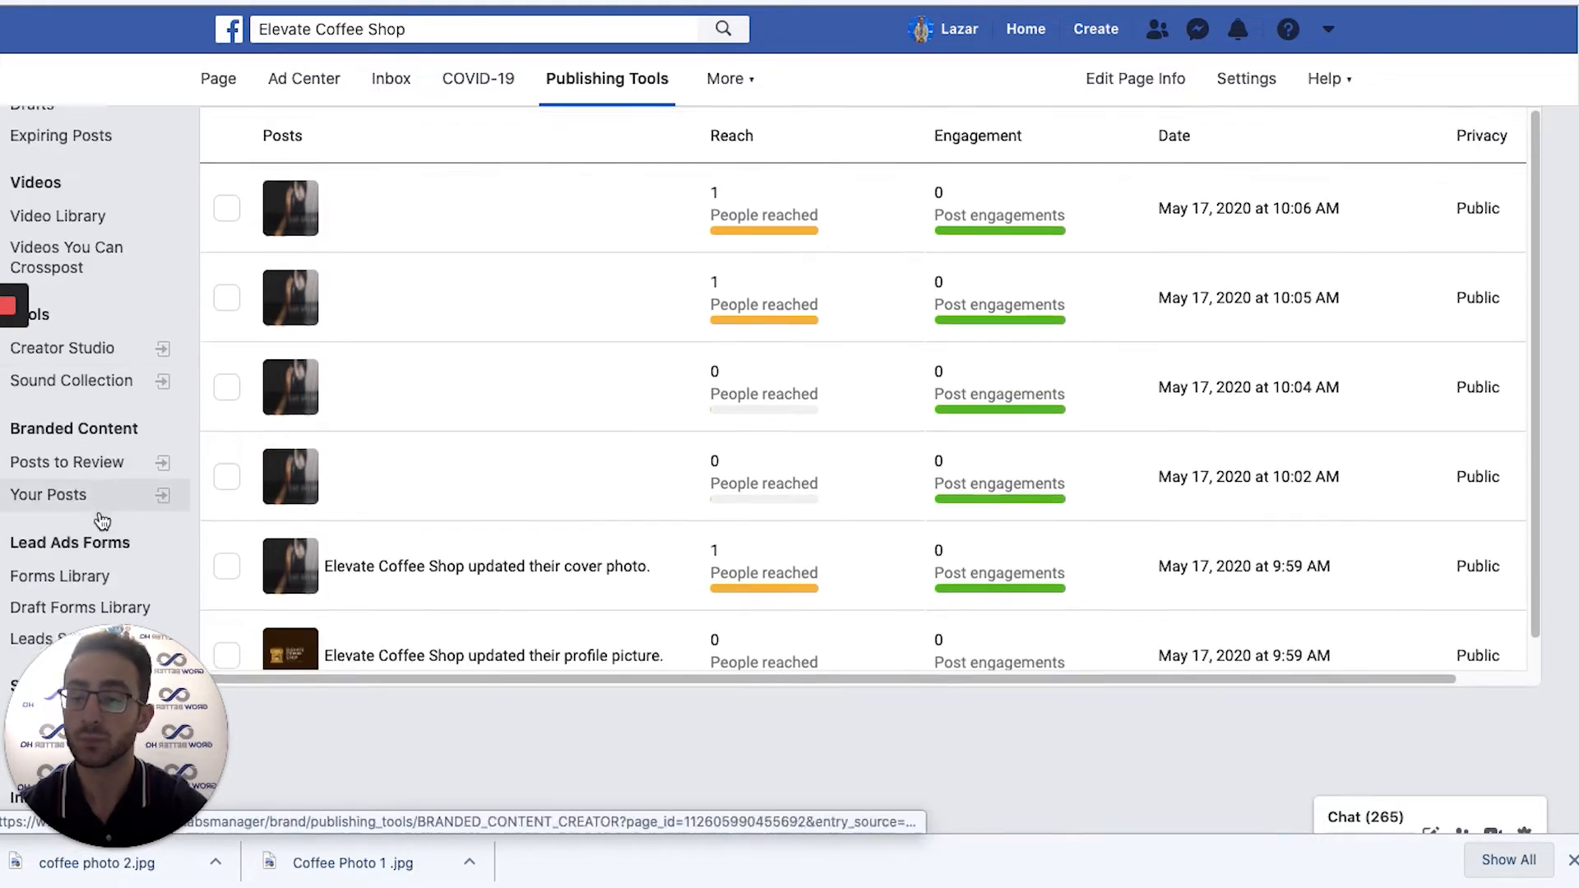
scroll(78, 510, down, 3)
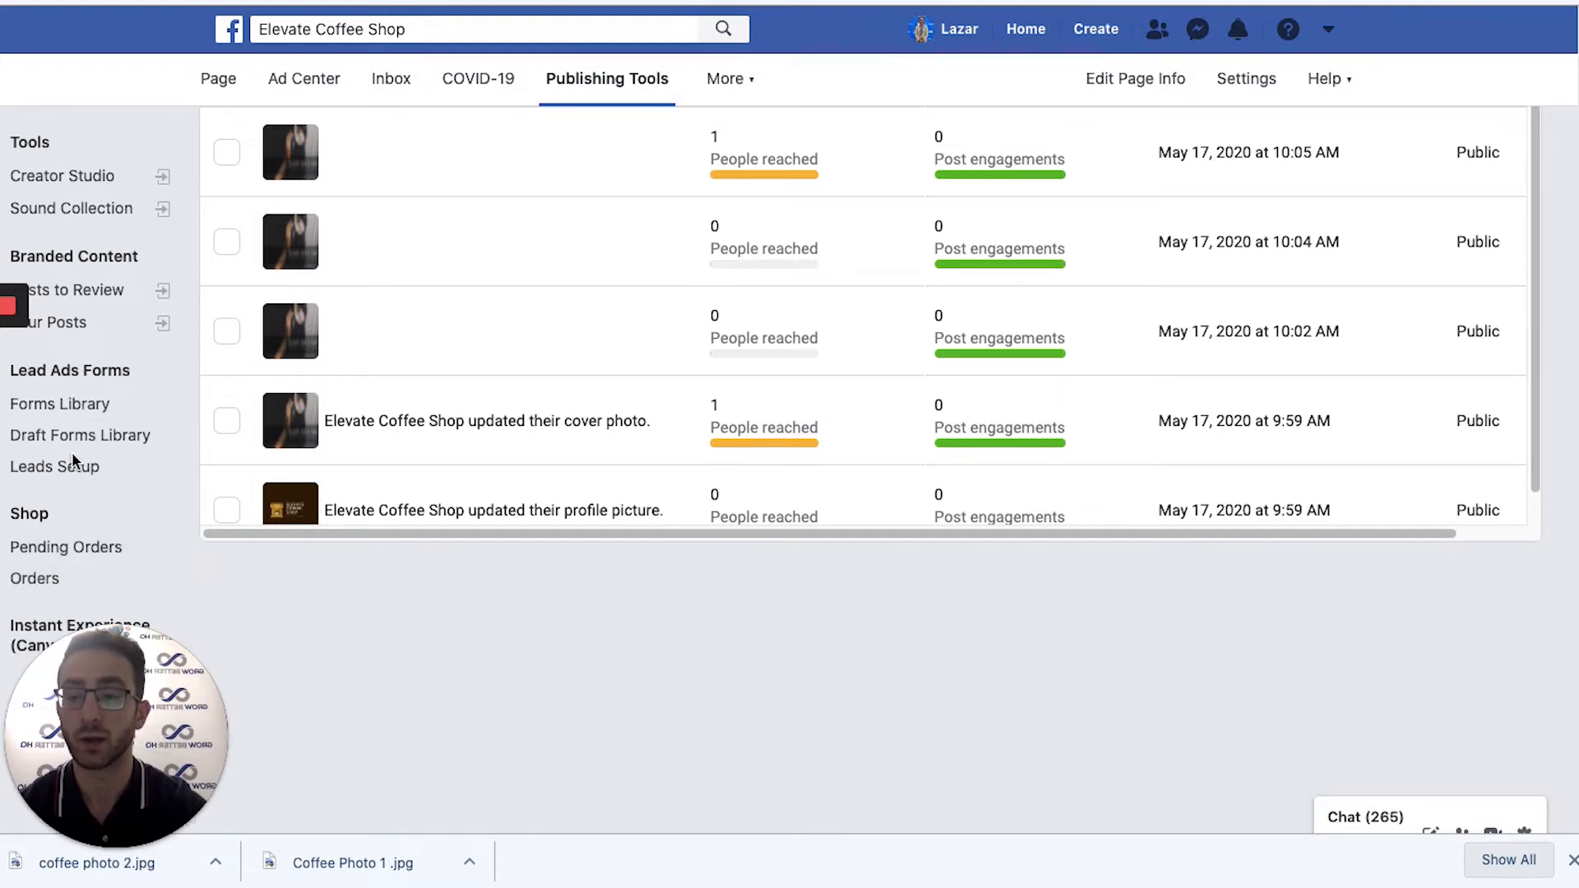
scroll(70, 428, up, 5)
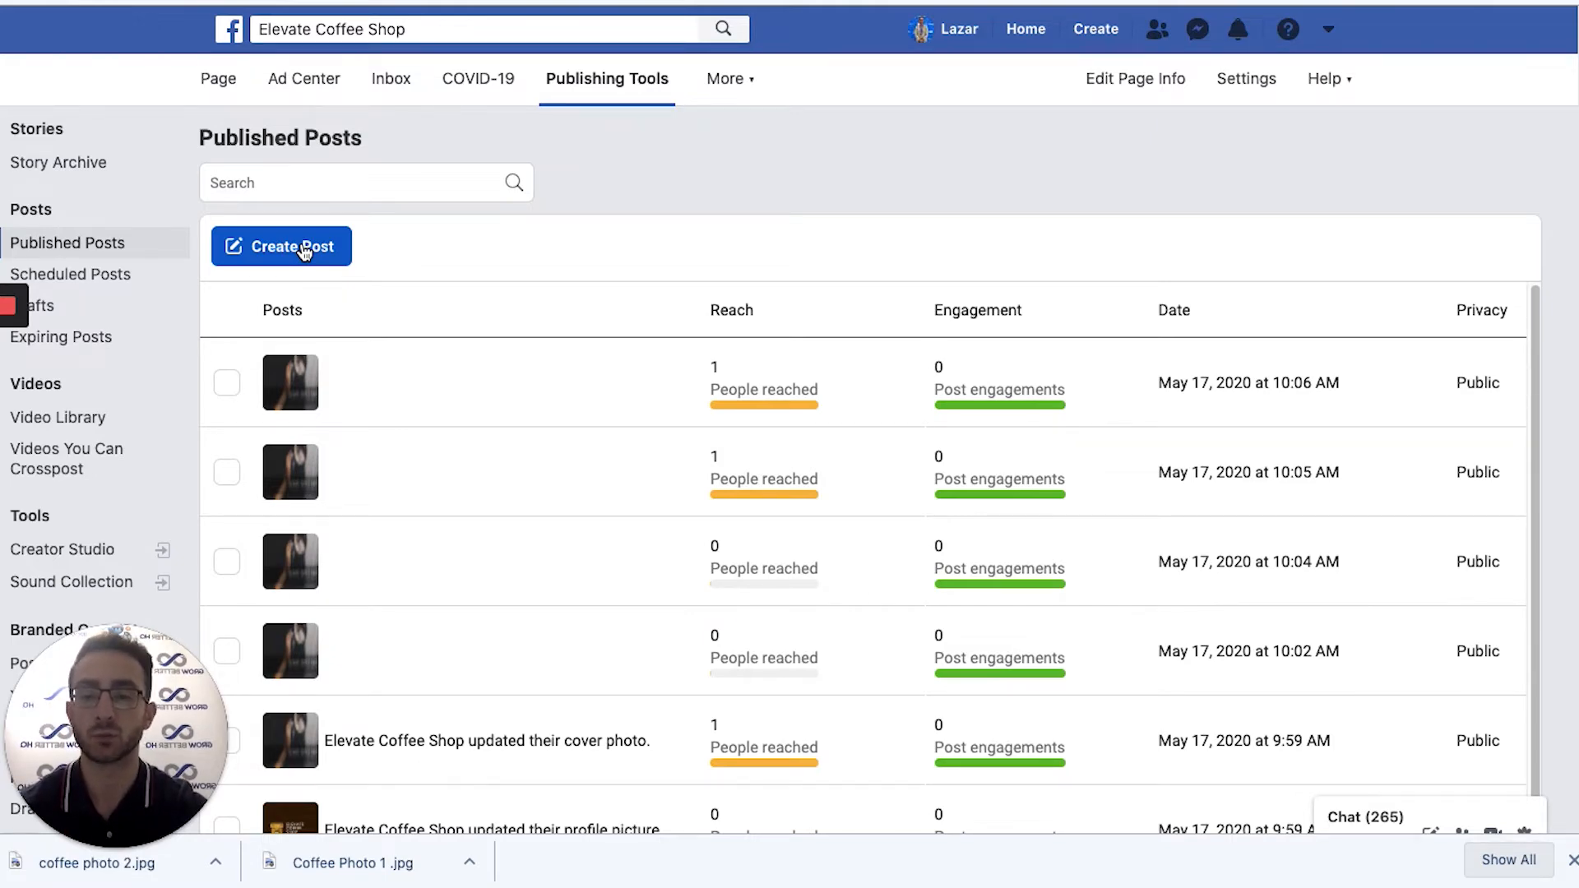
Open the post composer with Create Post from Publishing Tools > Published Posts.
click(301, 247)
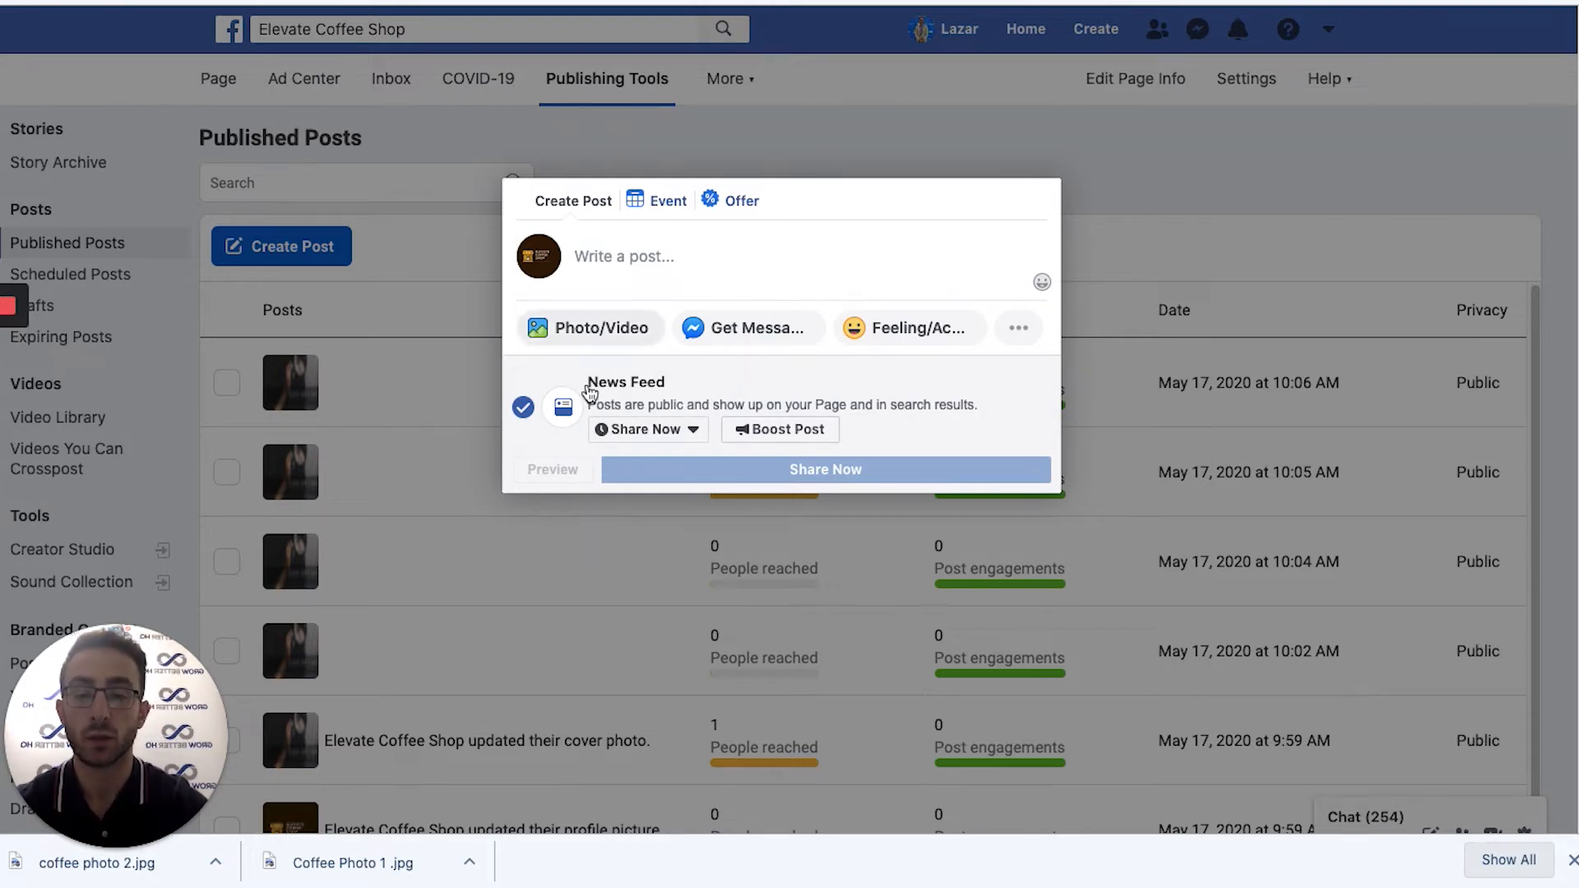
Change Share Now to Schedule, for 5/18/2020 at 7:30 AM EDT.
click(694, 429)
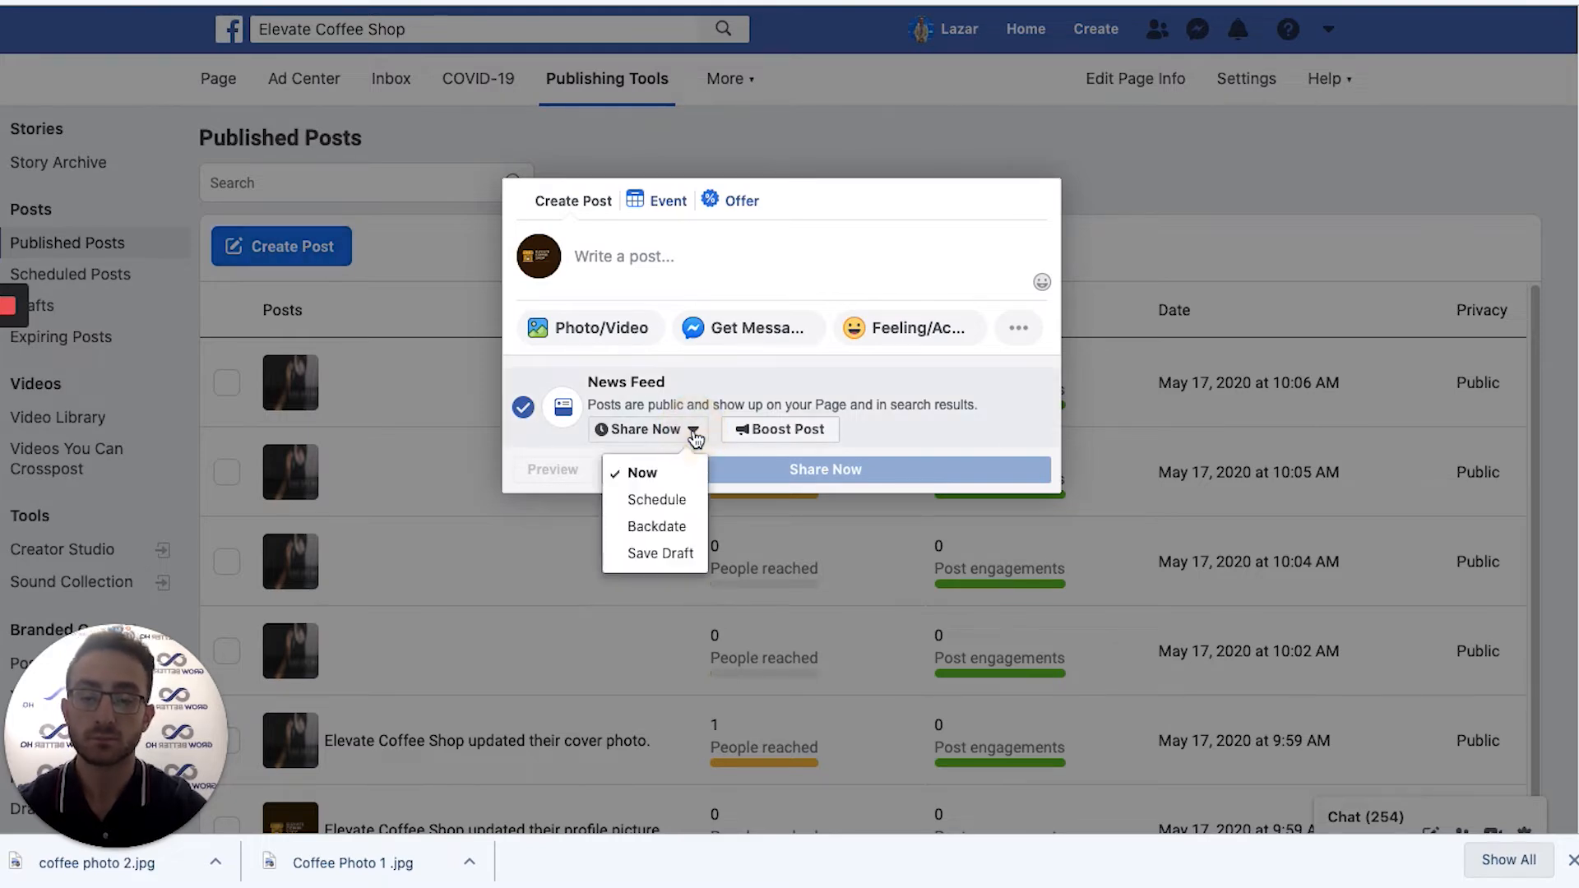
click(655, 501)
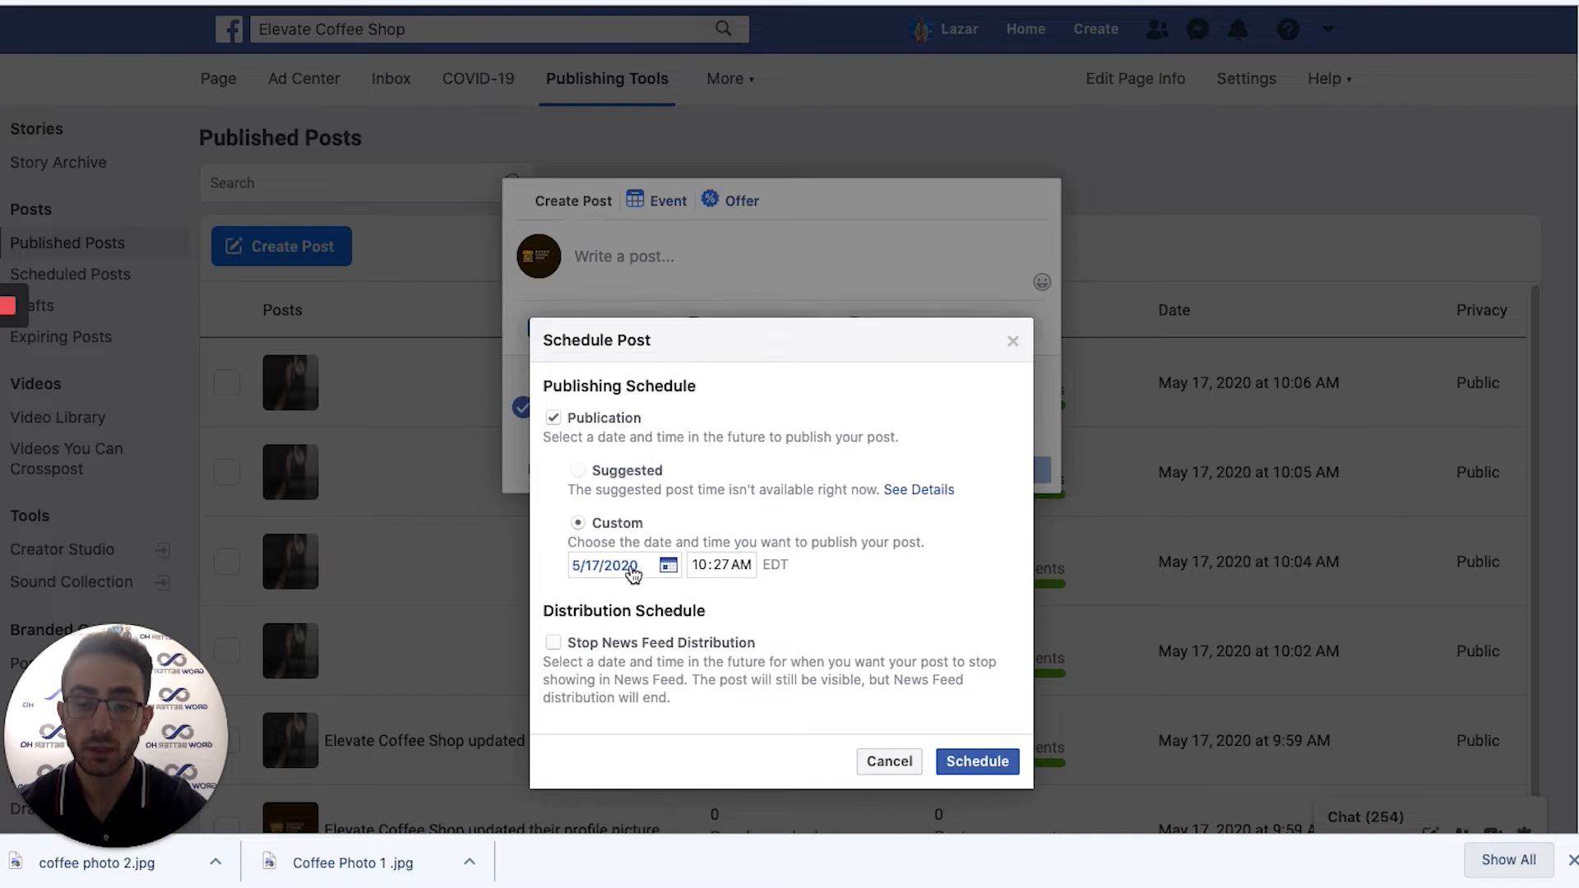
click(668, 566)
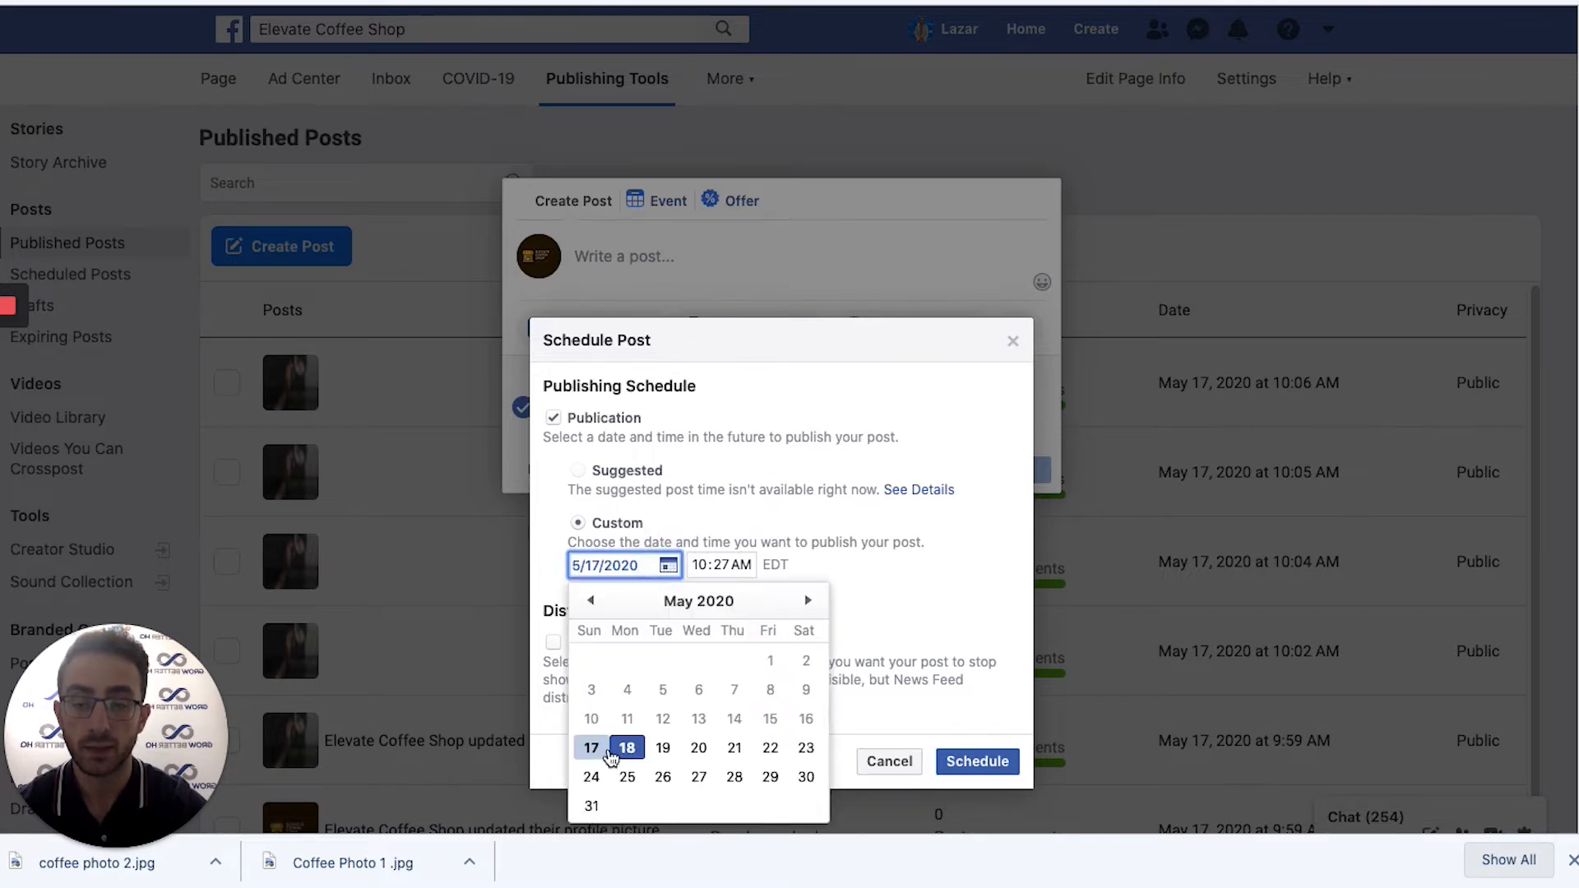
click(639, 719)
click(627, 747)
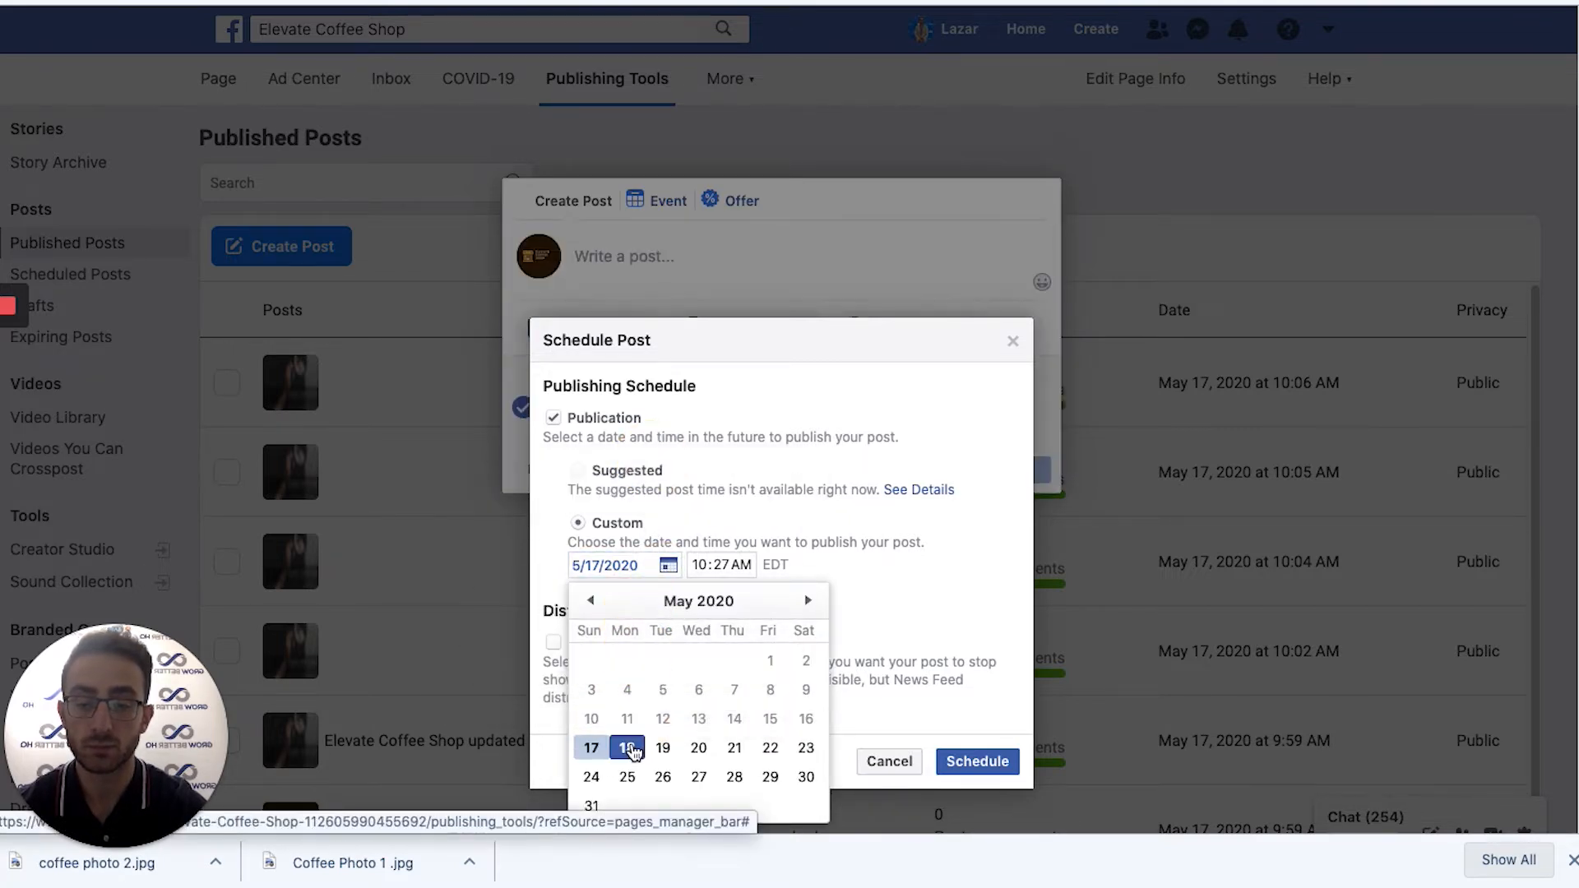
click(706, 563)
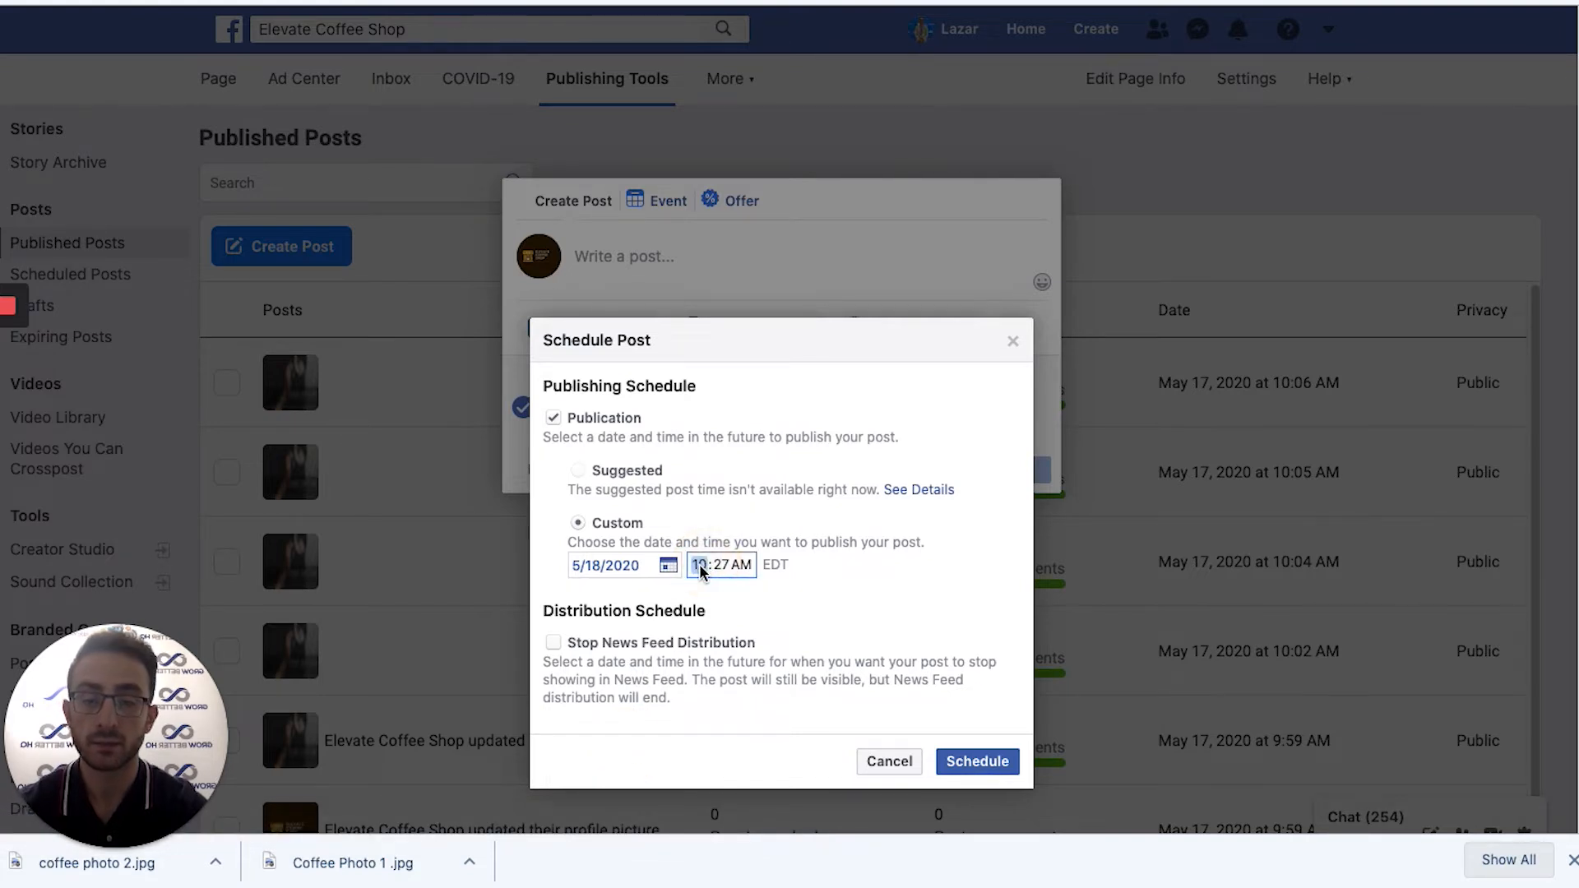
text(9)
click(709, 563)
click(699, 564)
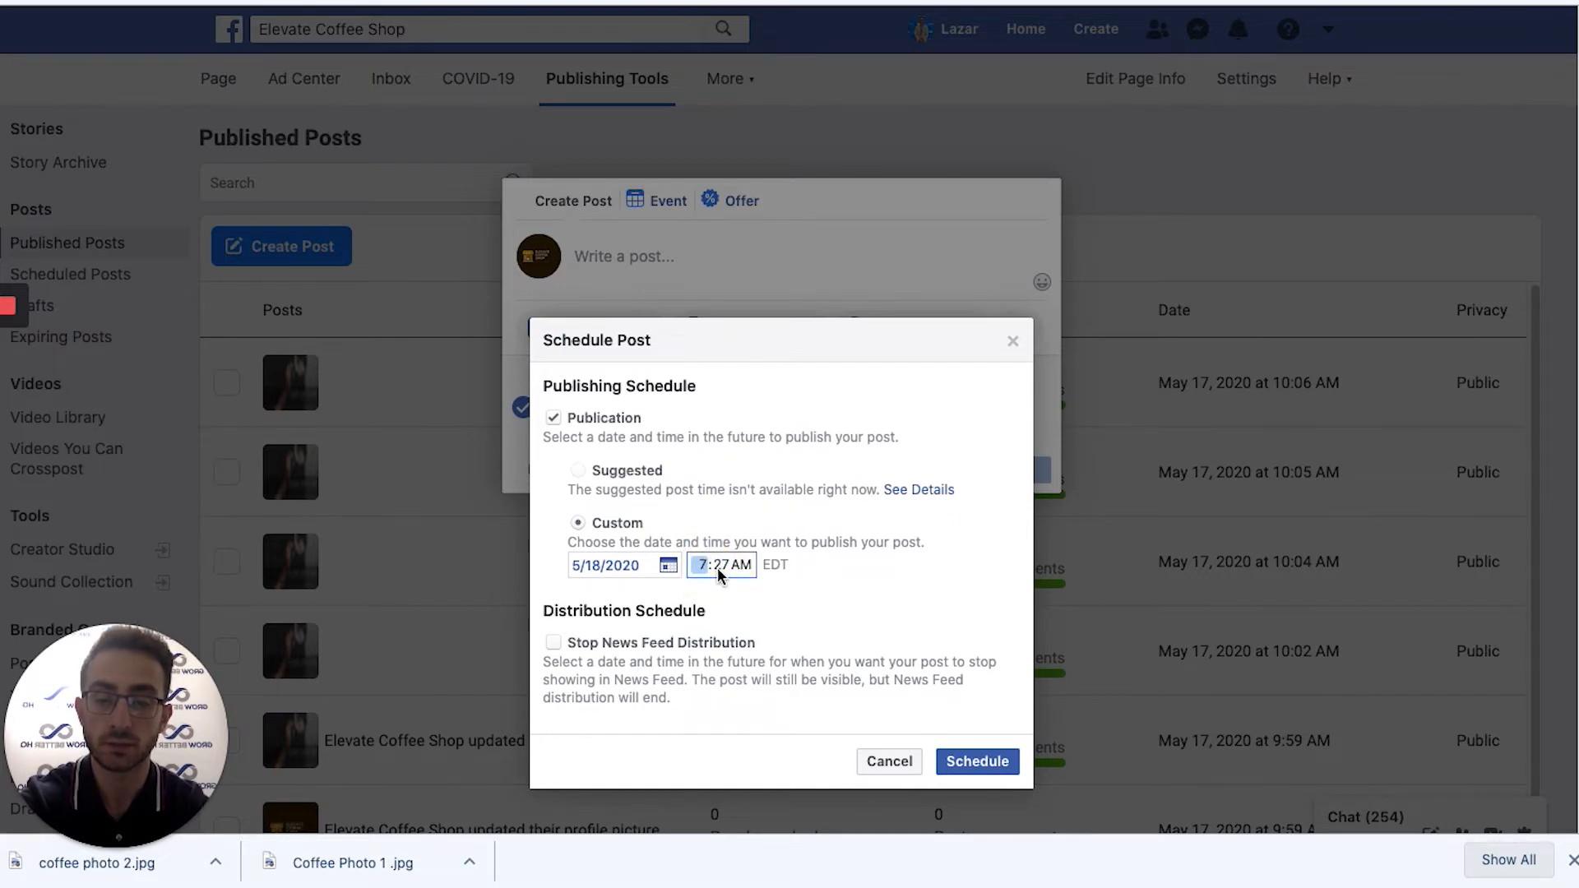
text(30)
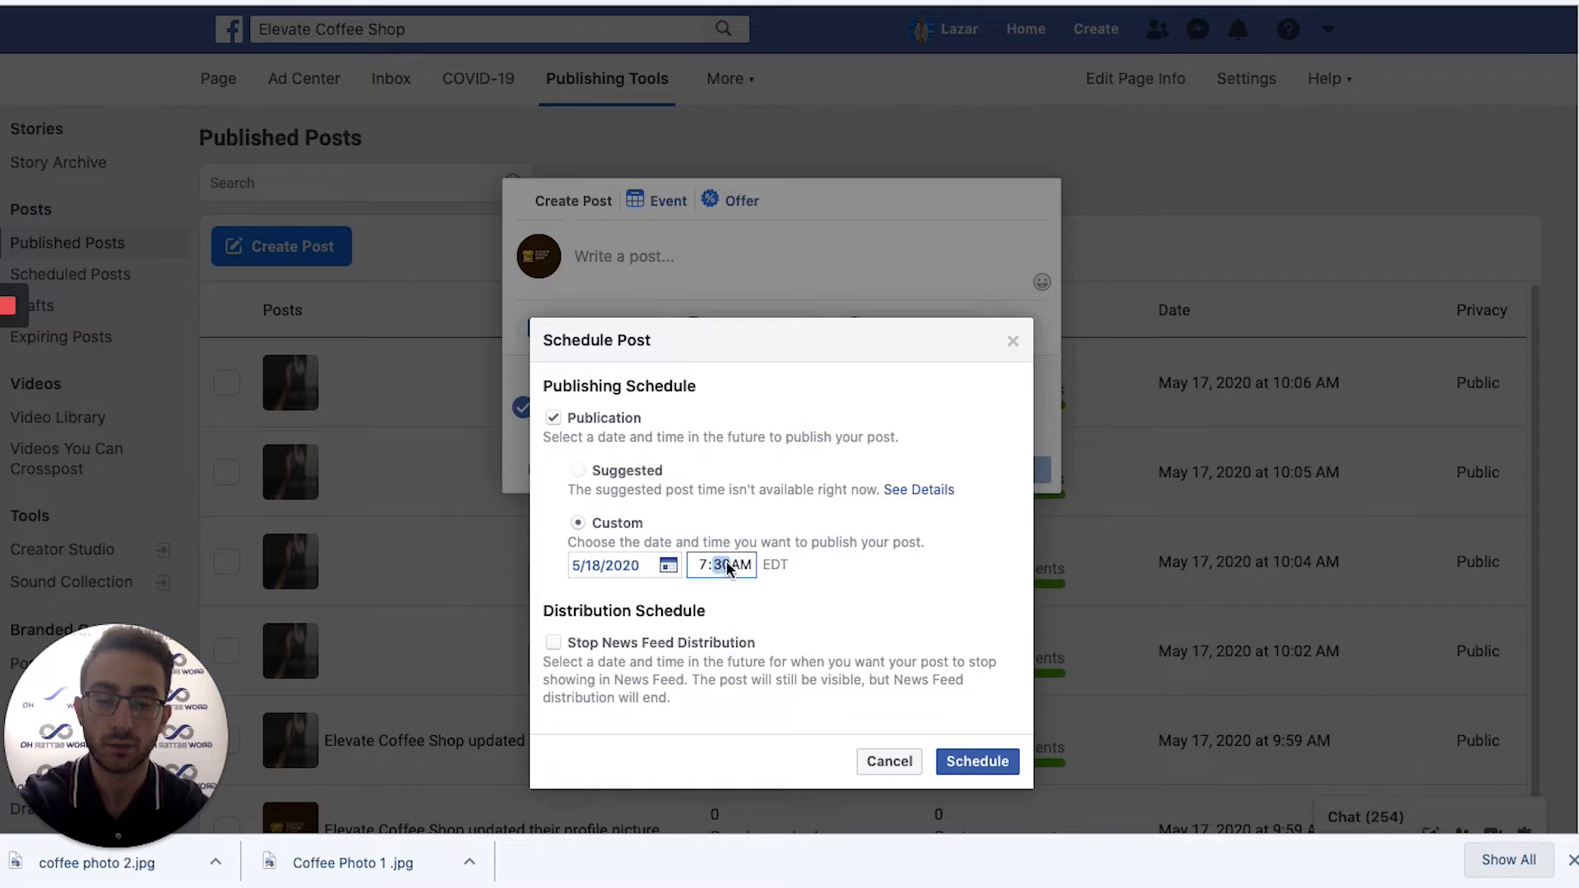
click(974, 762)
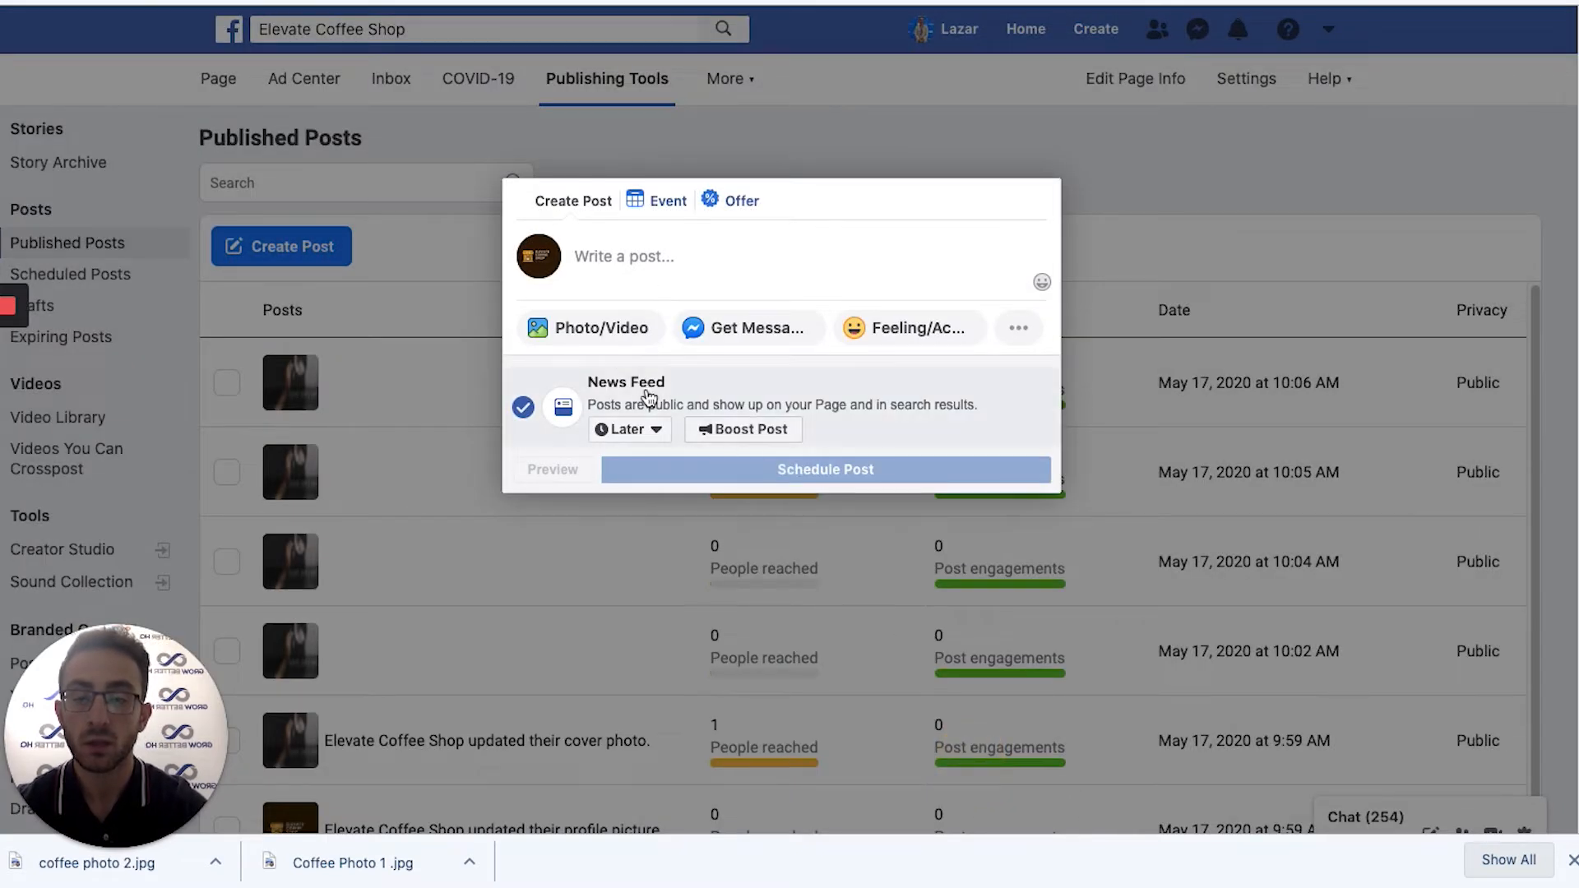
Upload coffee photo 2.jpg from Downloads to the post and place the cursor in the caption.
click(618, 332)
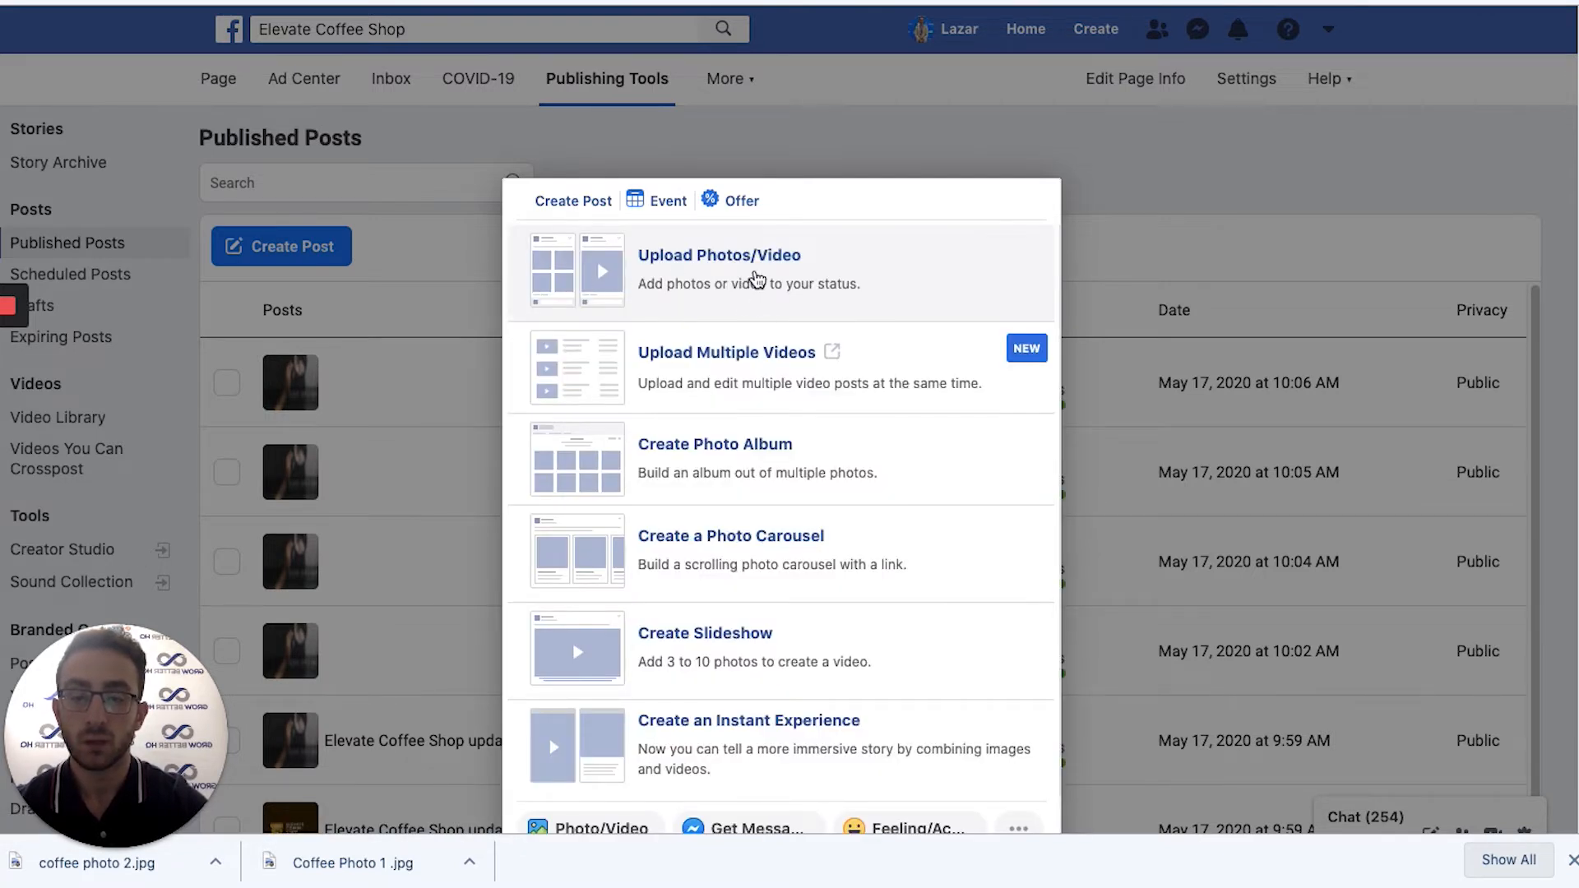
click(756, 277)
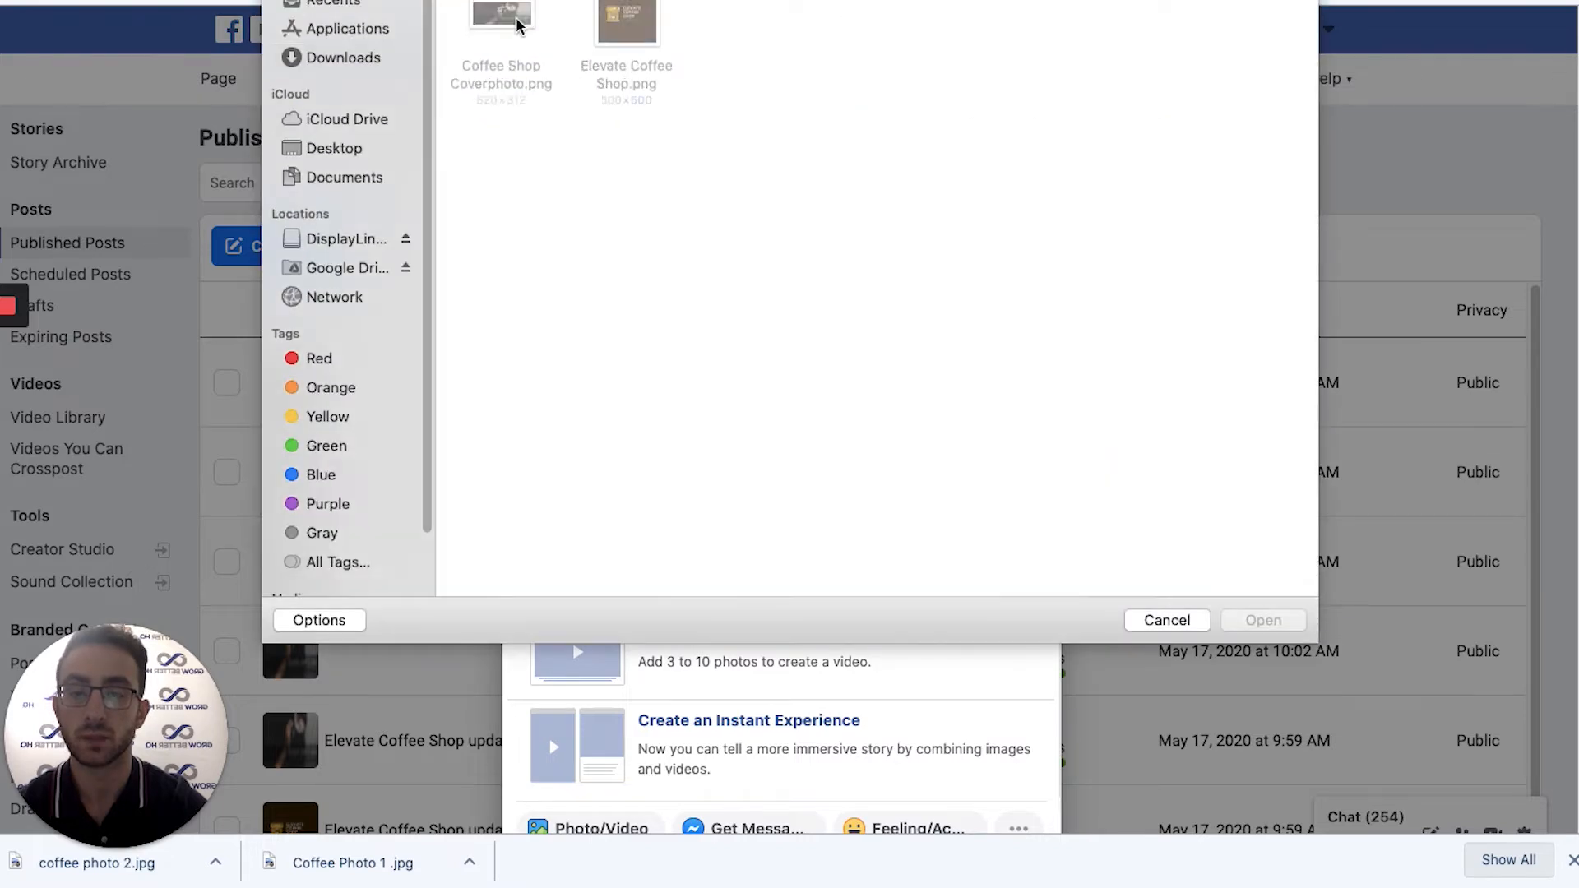
click(341, 57)
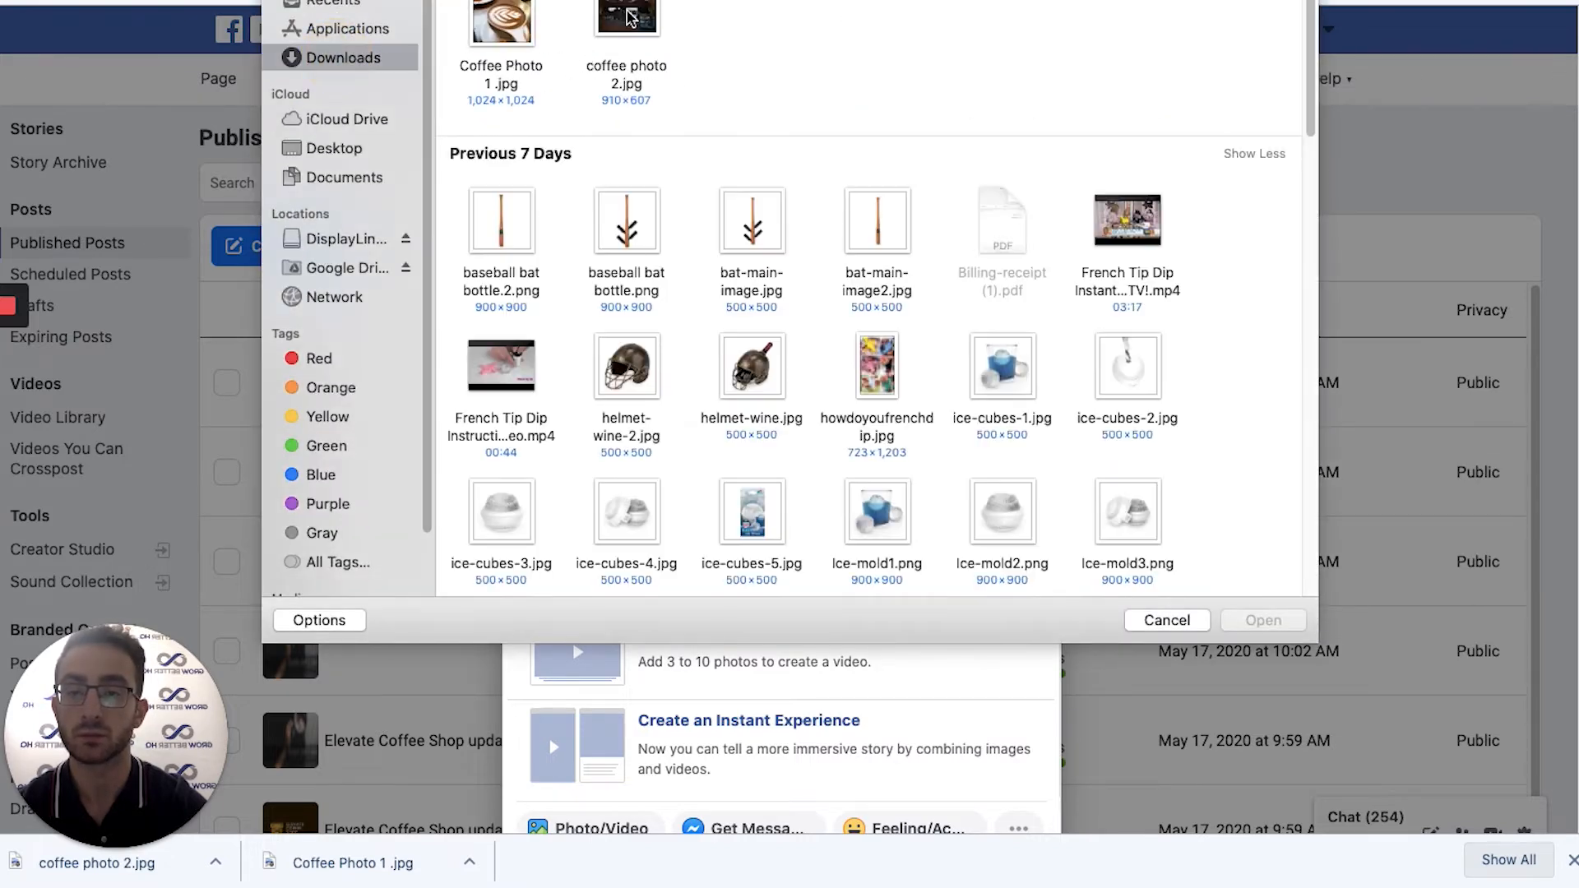
click(625, 23)
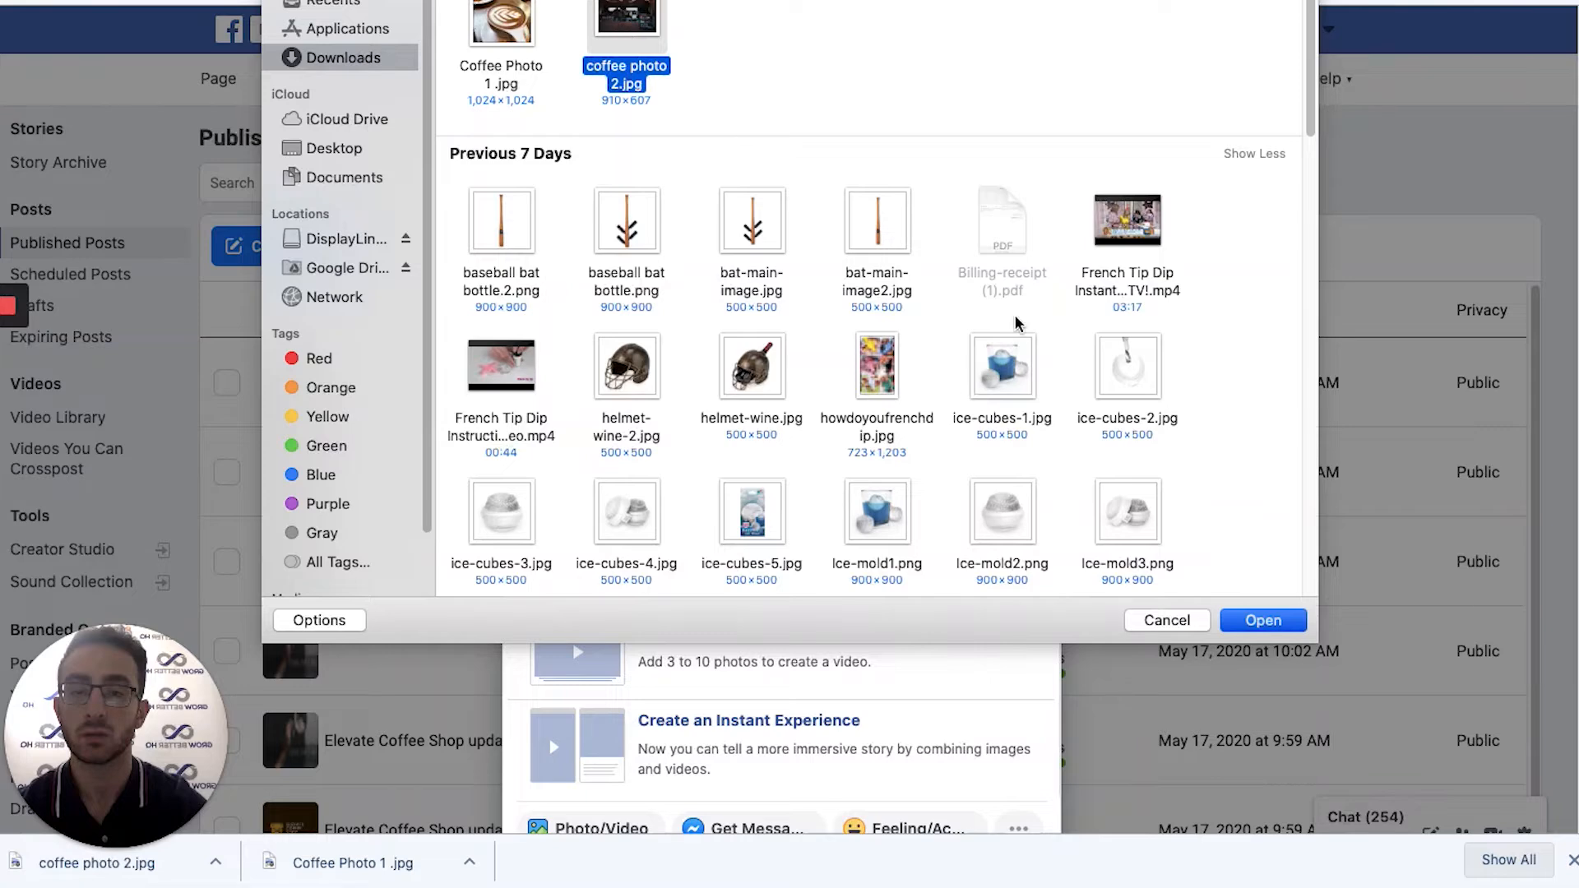
click(1263, 622)
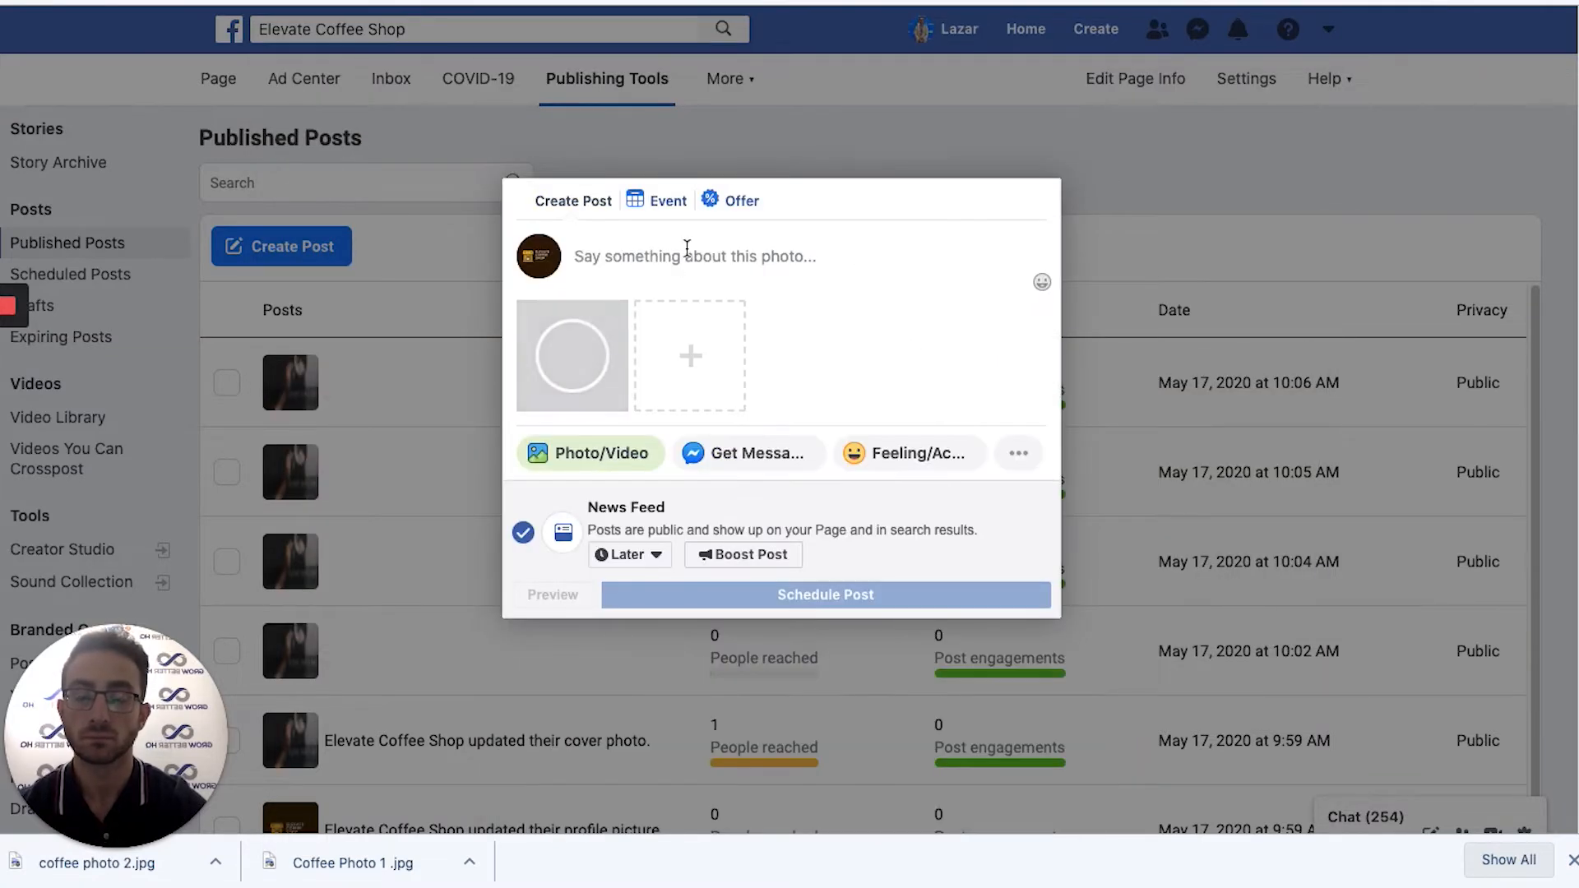
click(681, 256)
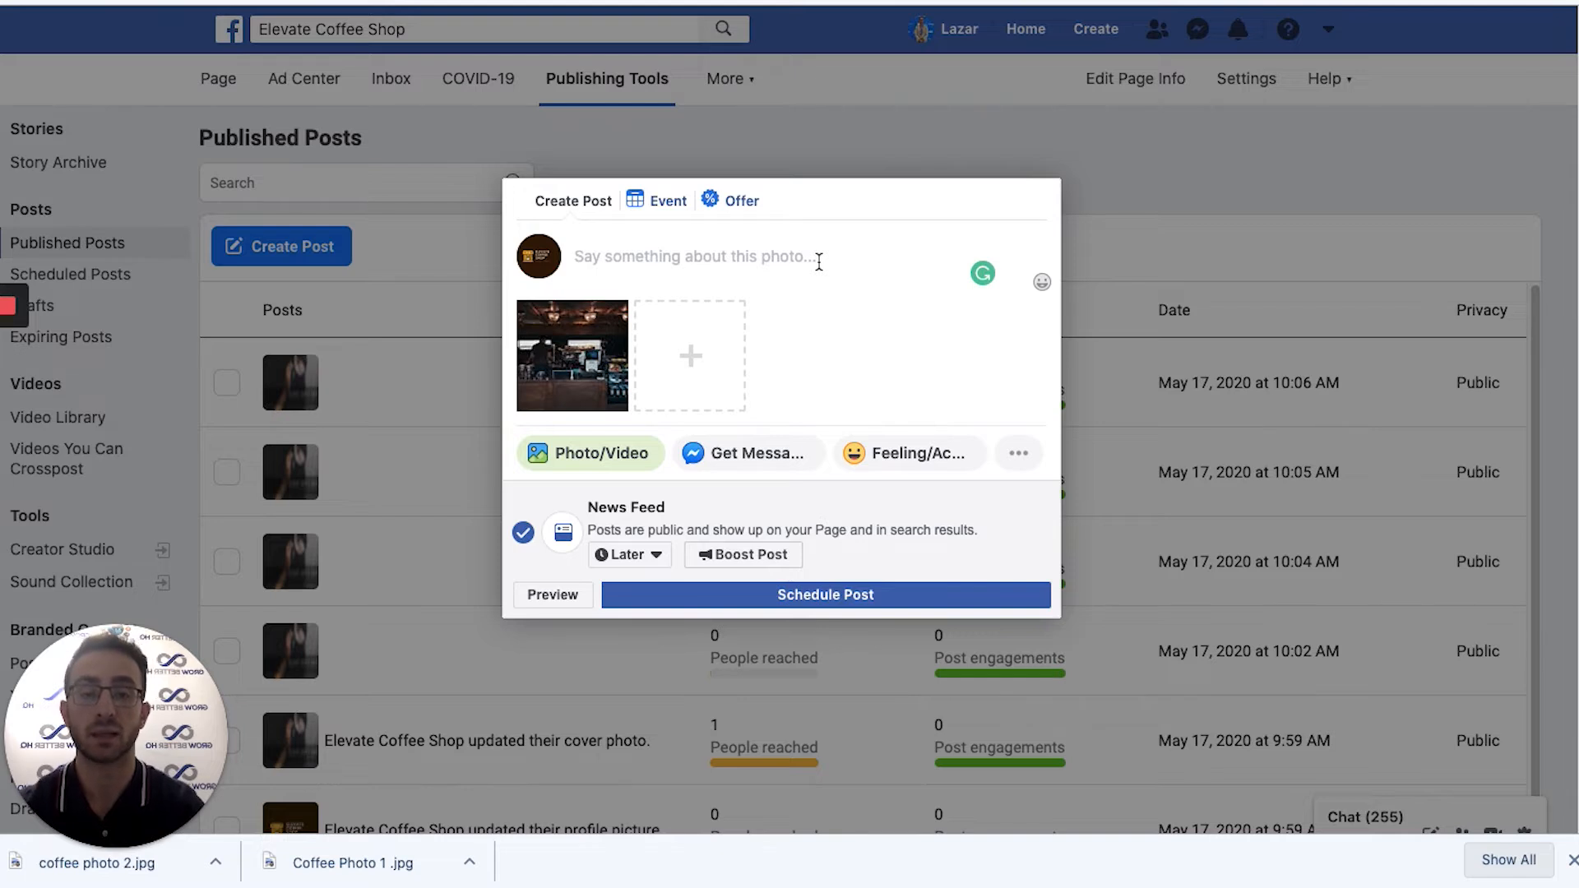
click(819, 261)
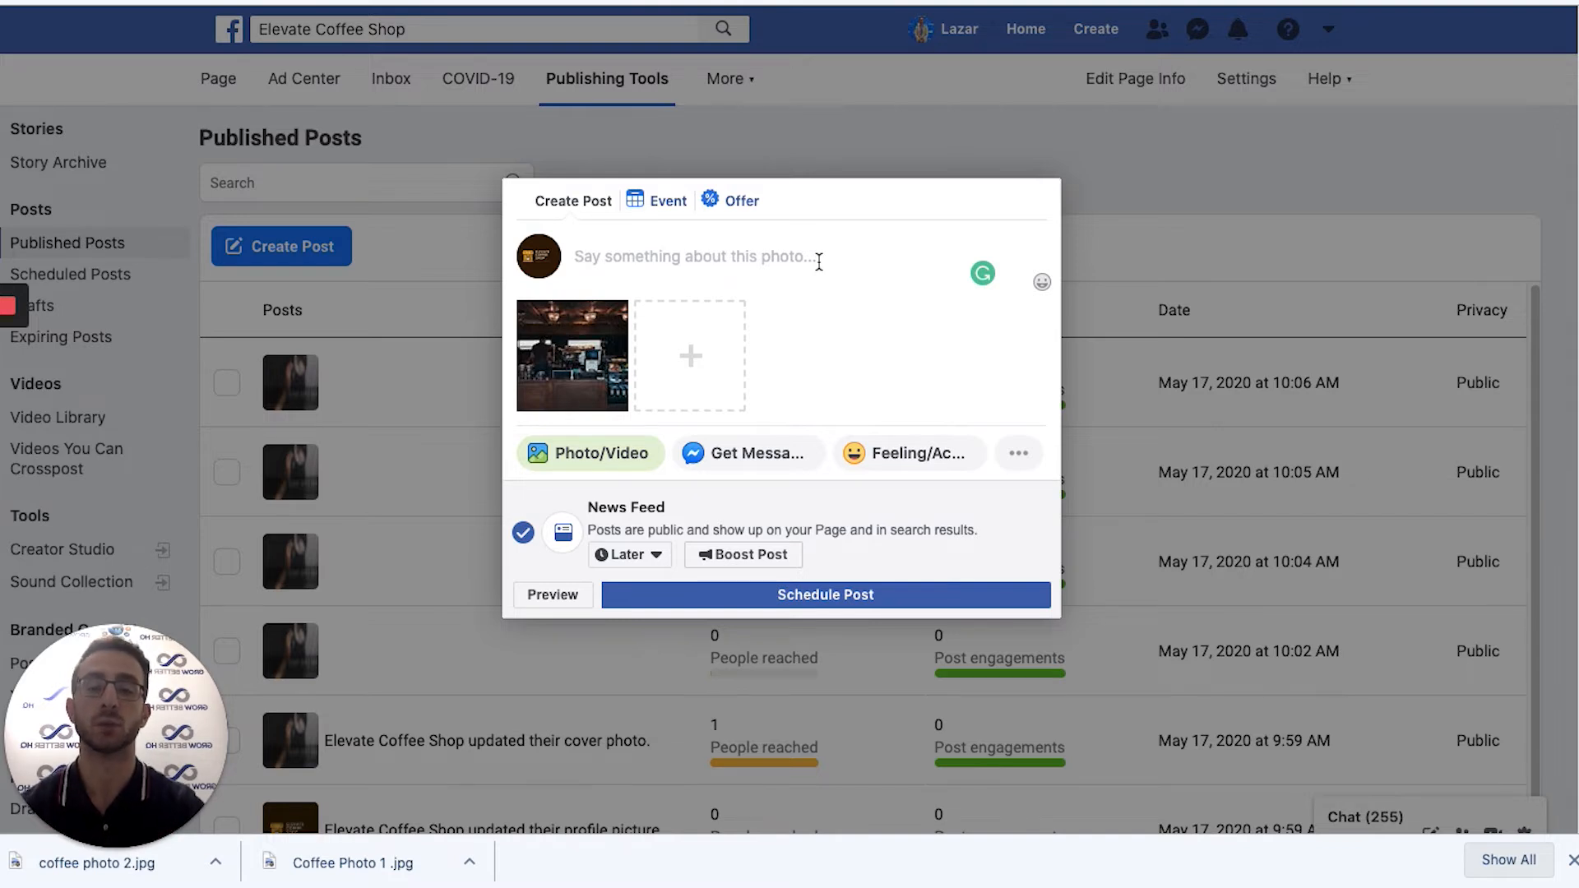
Write the caption 'Happy Monday morning! If you are in the area, why don't you stop by before work for a fresh cup of coffee!'.
text(D)
key(BackSpace)
text(Happy Monday morning)
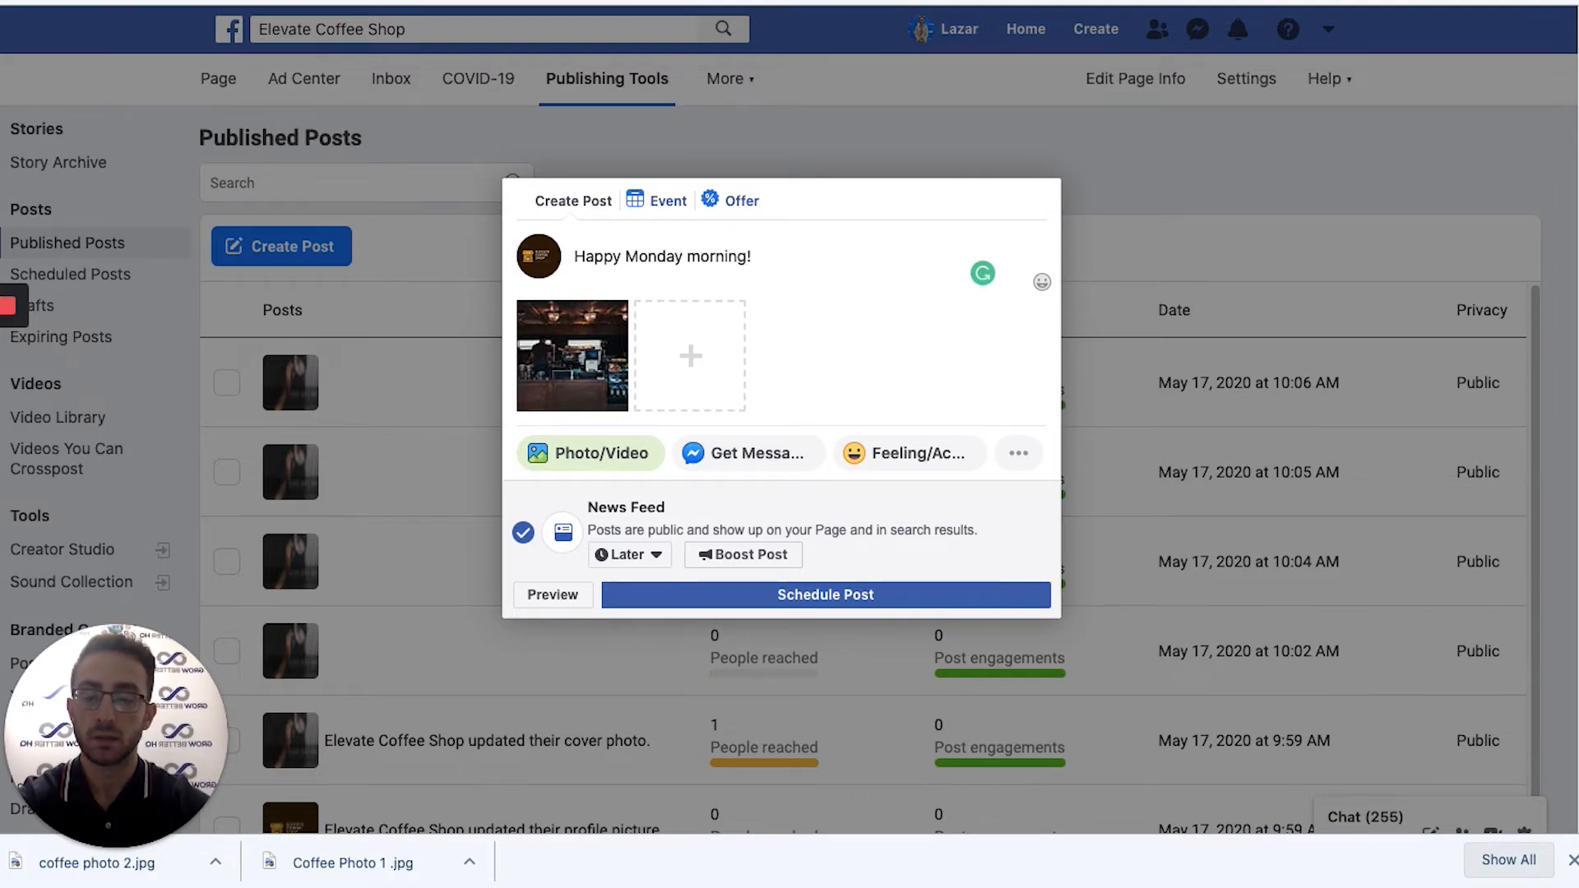
text(! If you are)
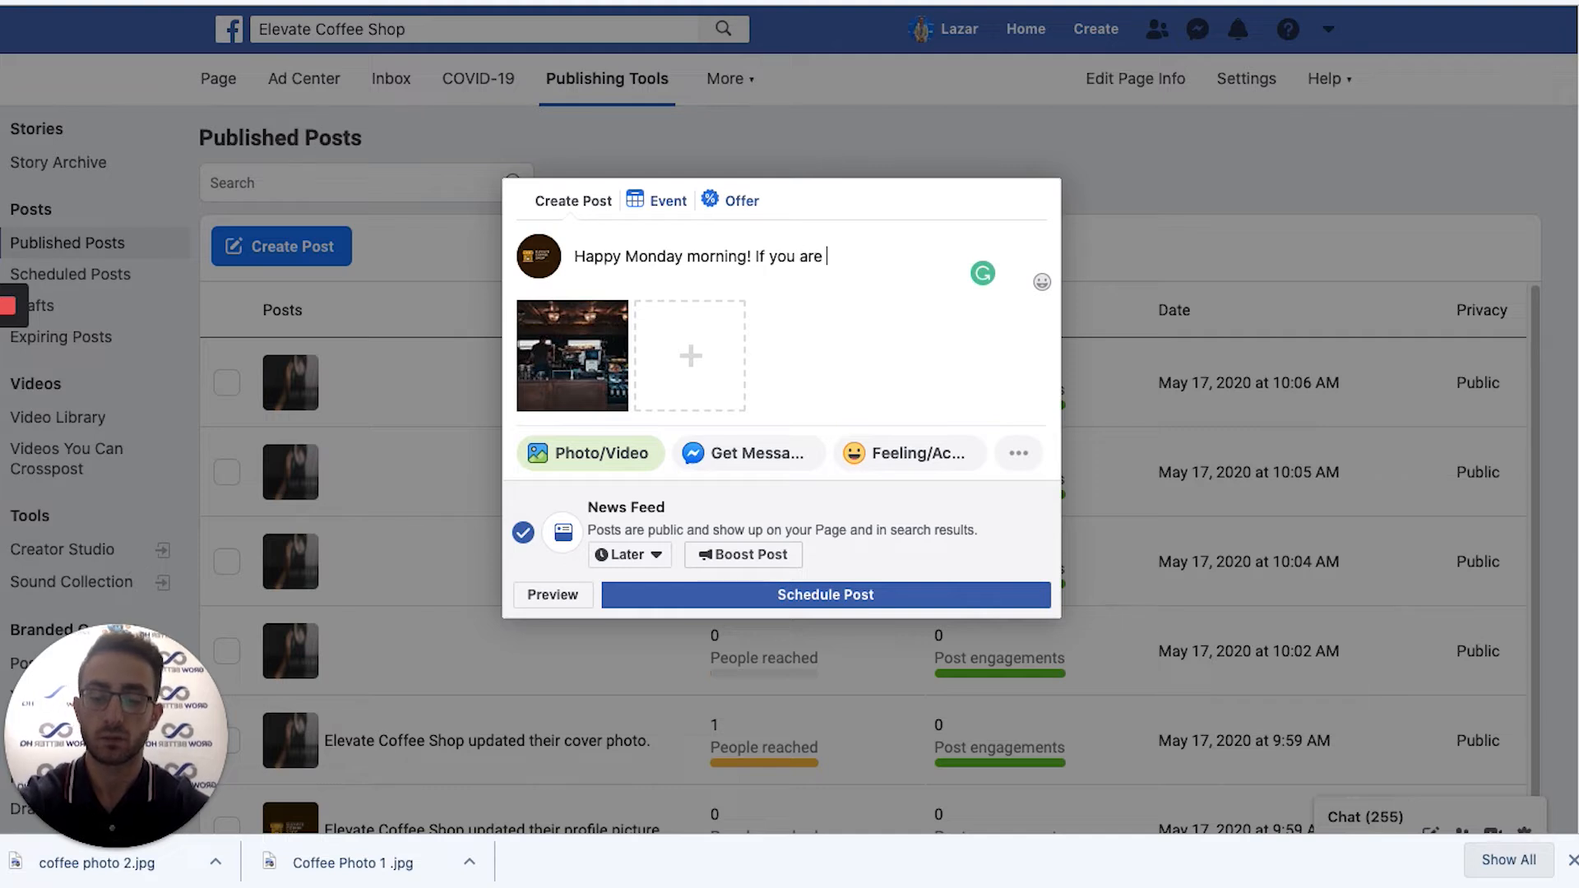
key(BackSpace)
key(BackSpace)
key(BackSpace)
key(BackSpace)
text(are in the)
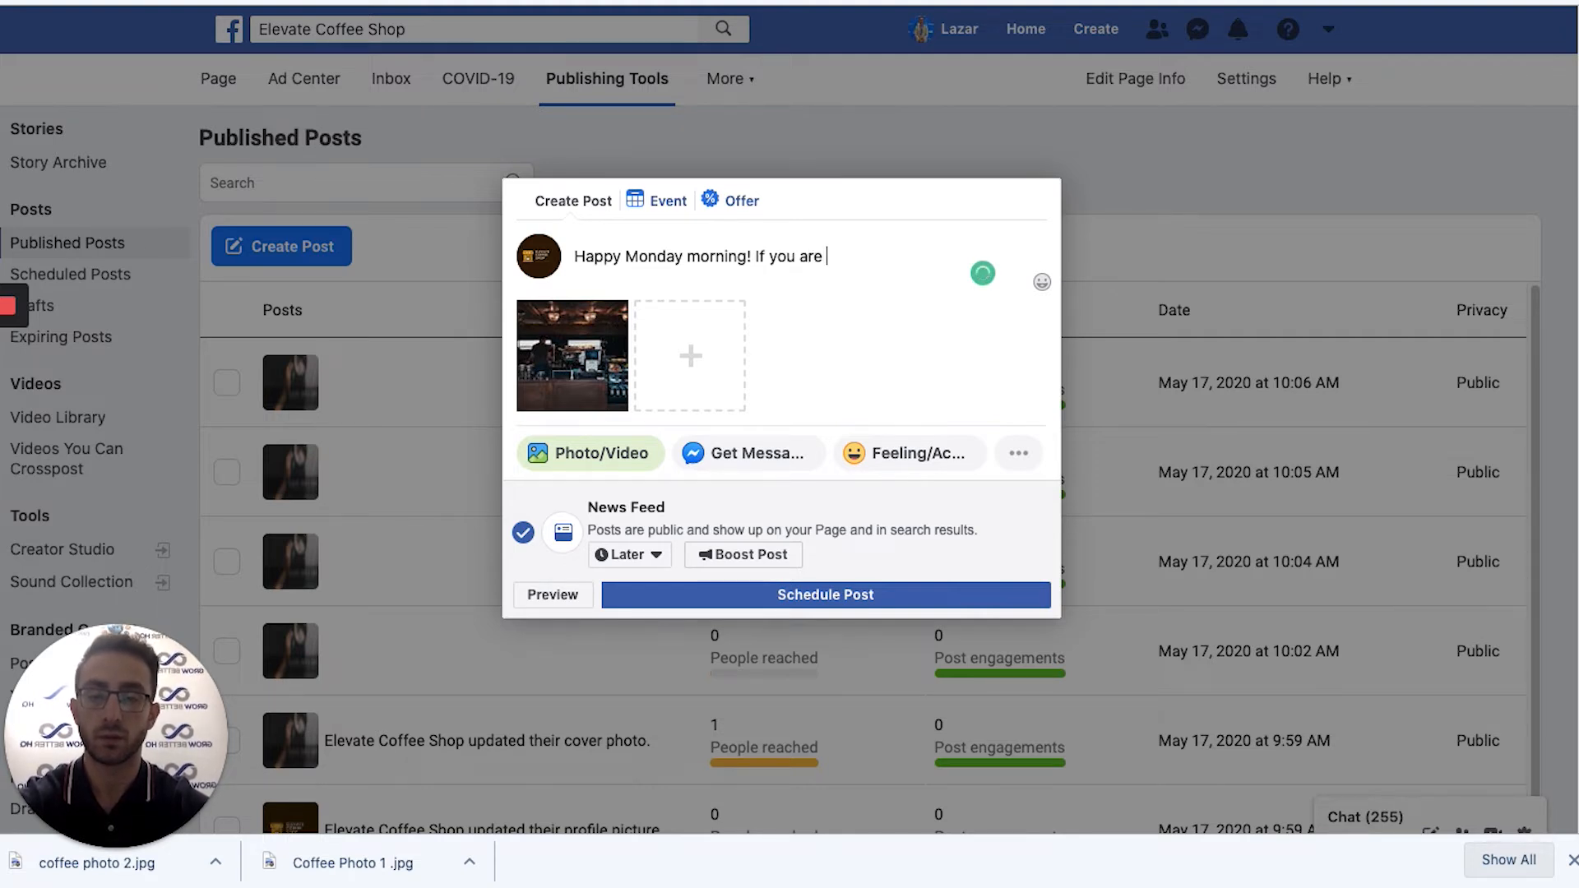
text( area, why)
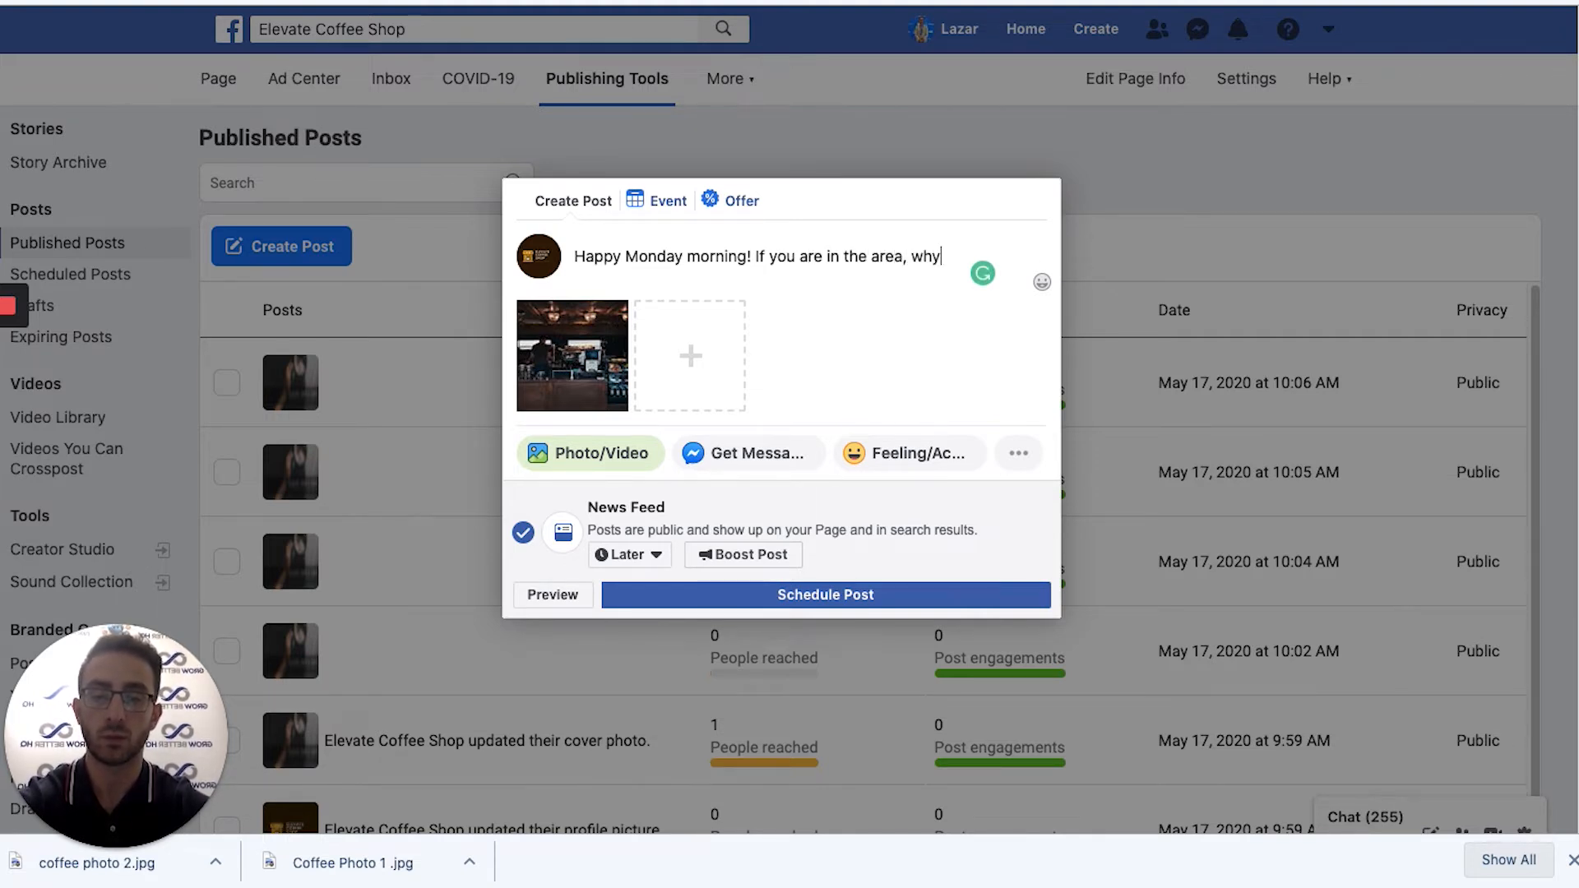
text( don't you st)
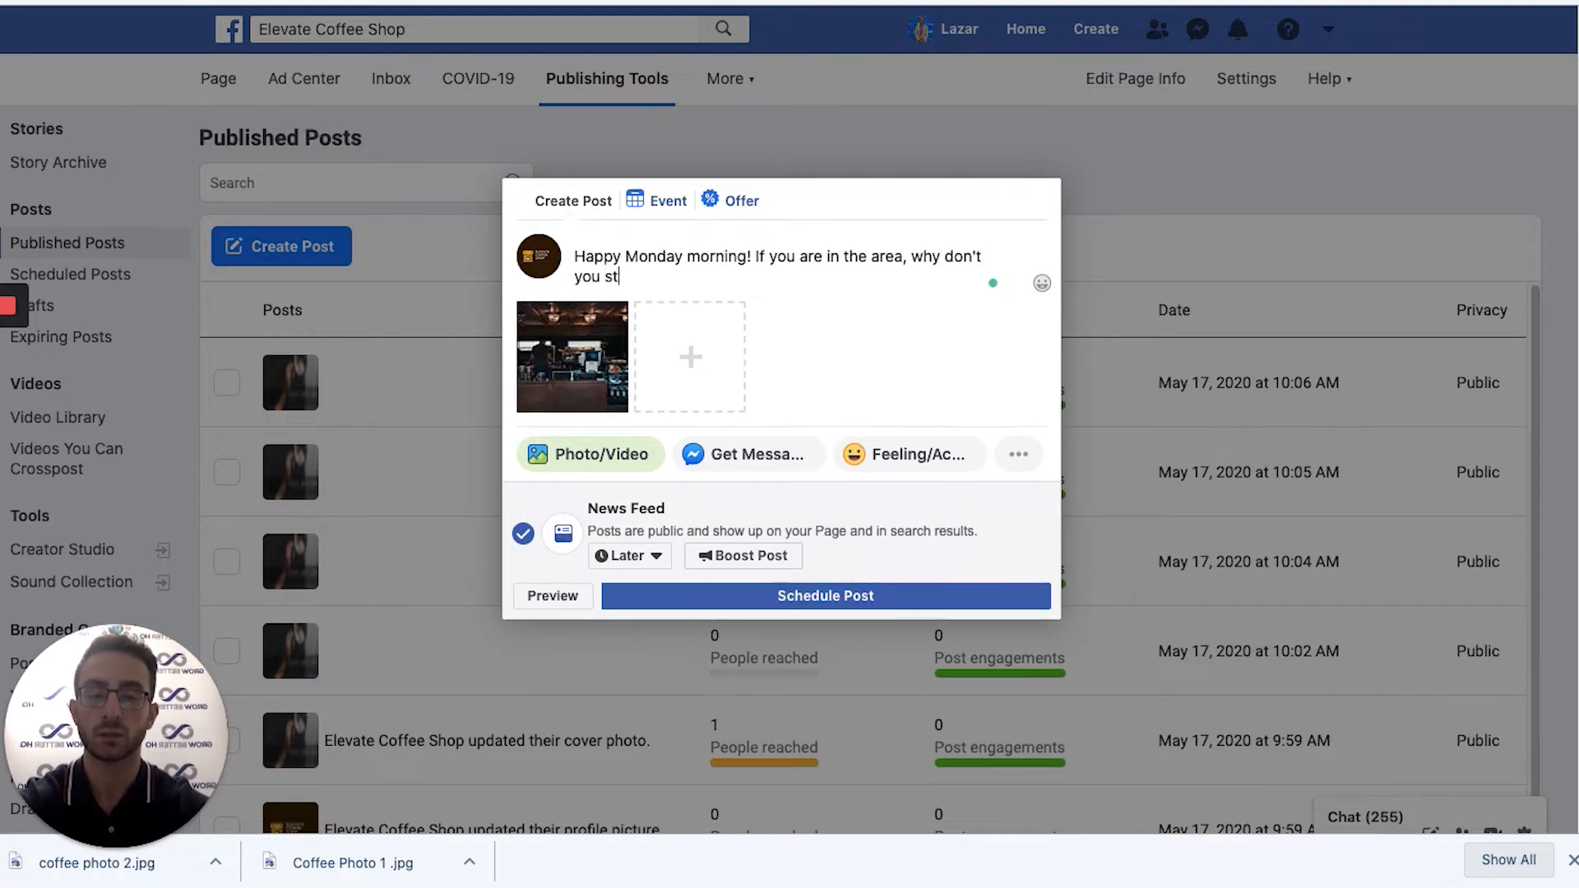
text(op by before work a)
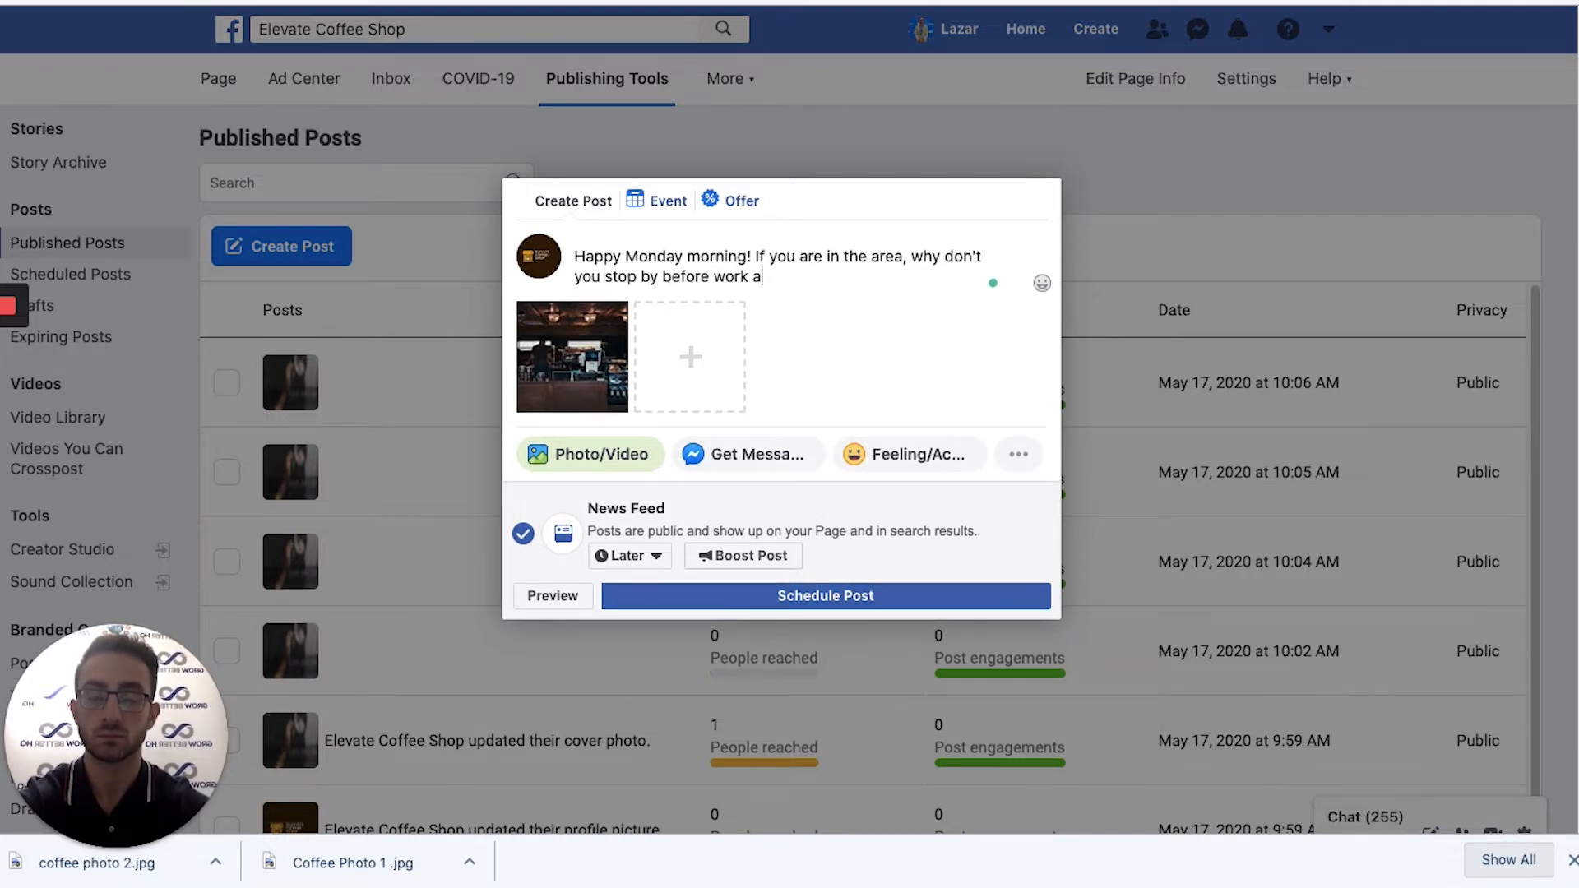
key(BackSpace)
text(for a fre)
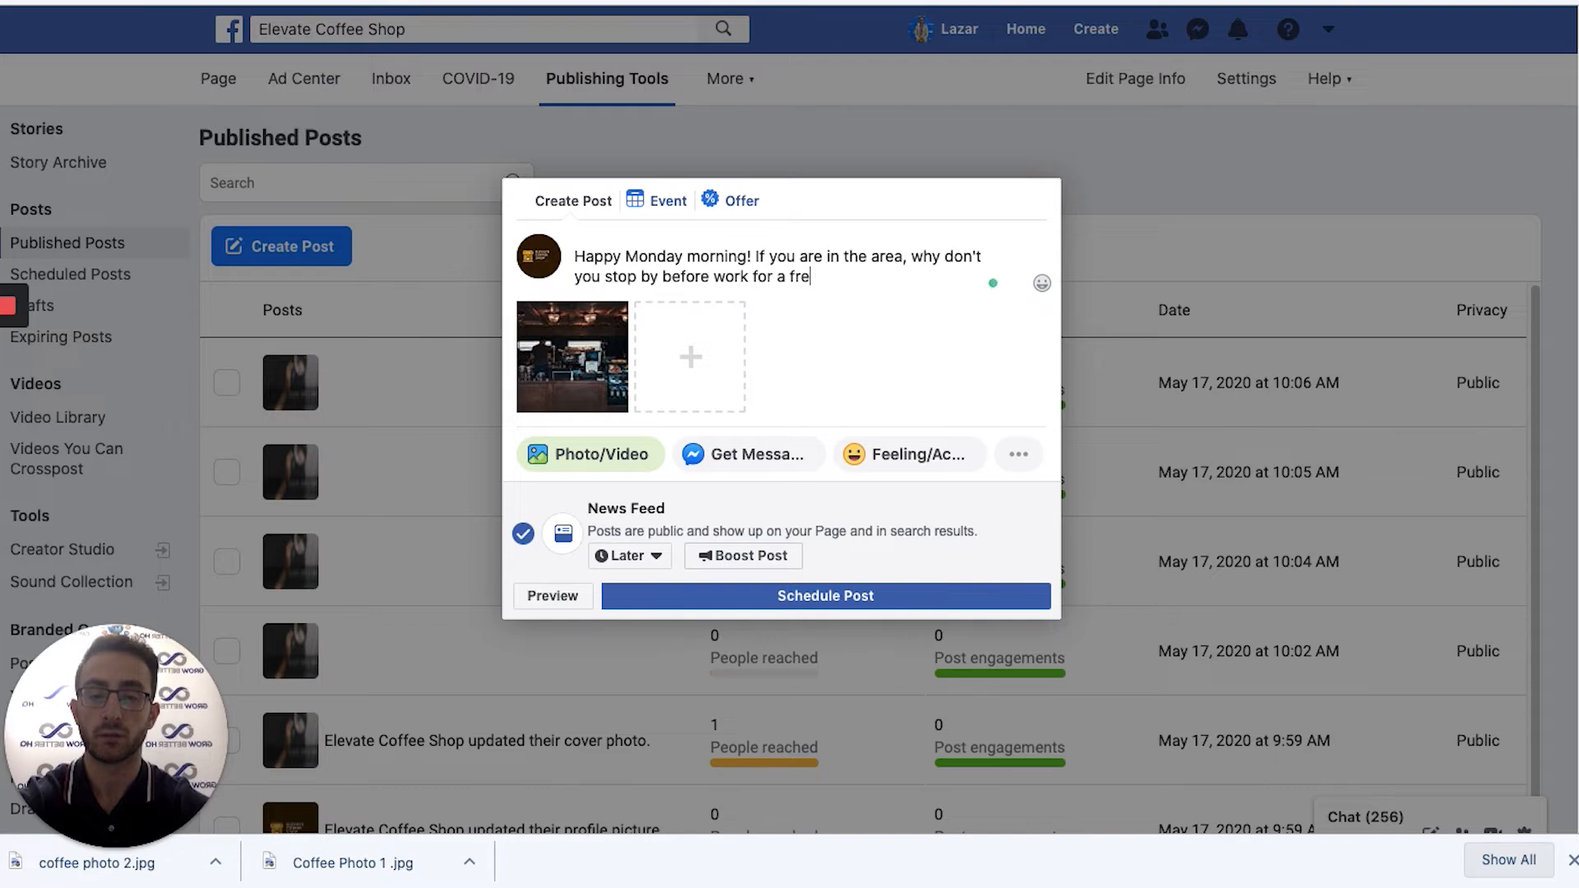
text(sh cup of cof)
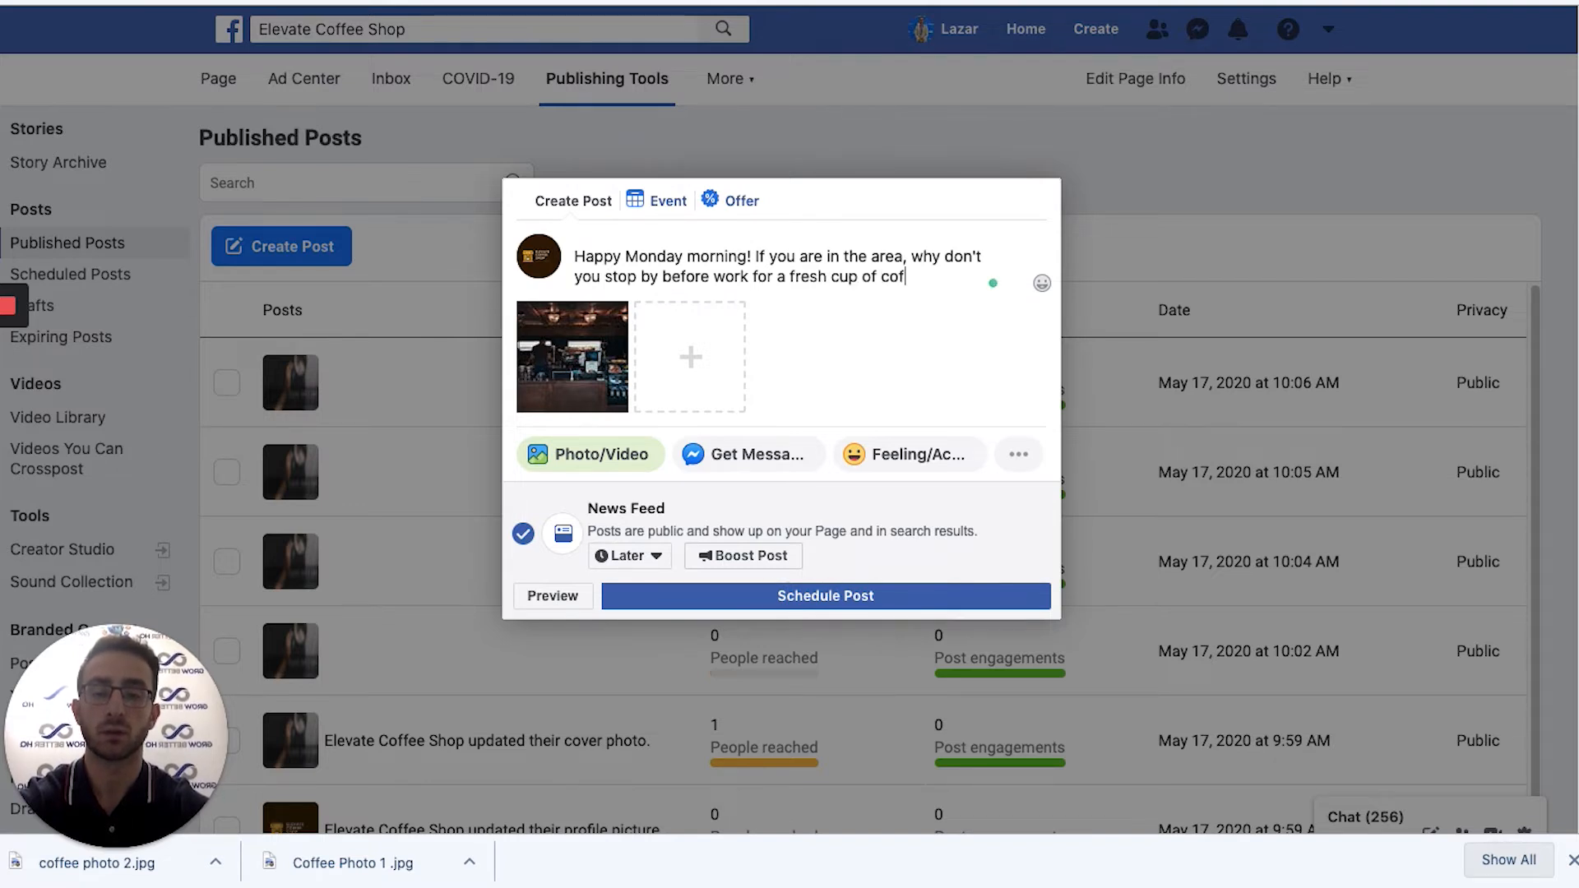
text(fee!)
key(Return)
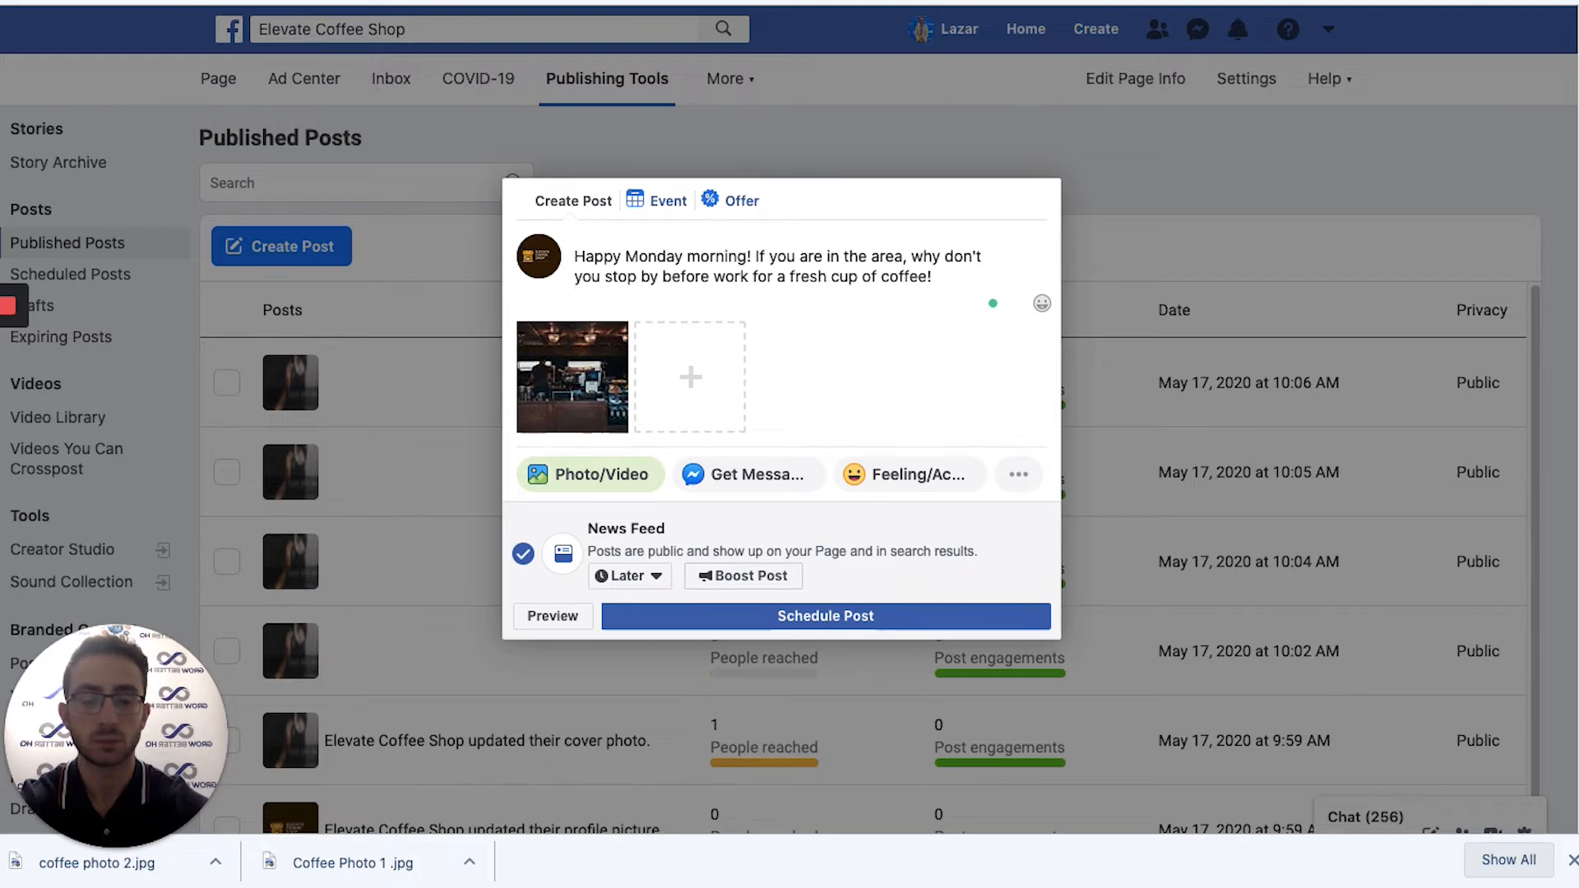
key(Return)
Add the call-ahead ordering line with the shop's phone number and schedule the post.
text(If you are in a hurry, plac)
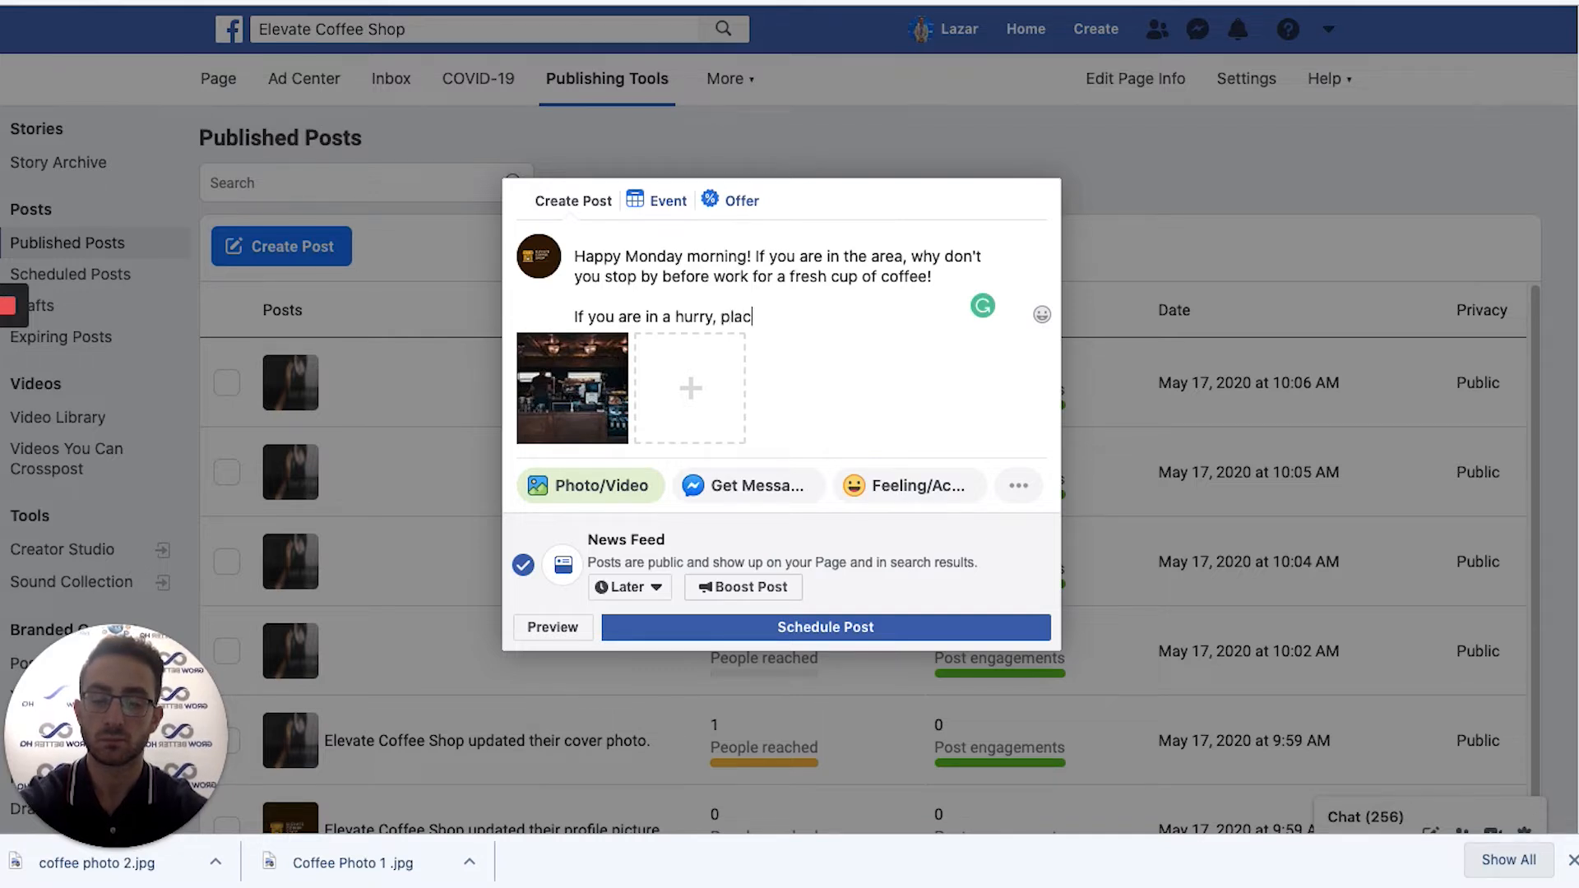
text(e an ord)
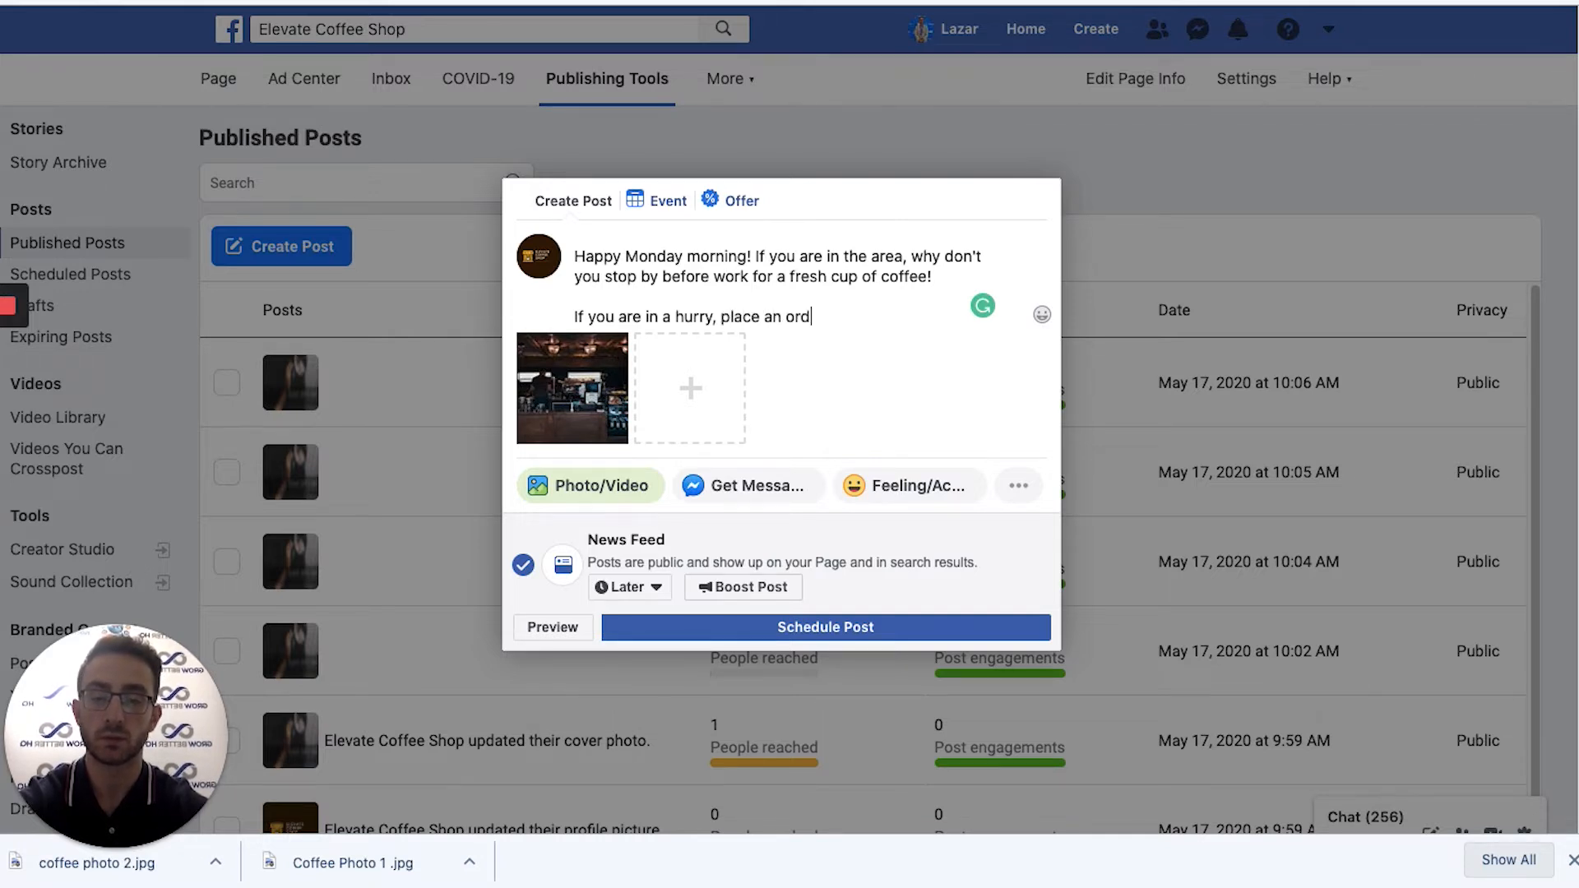
text(er ahead of )
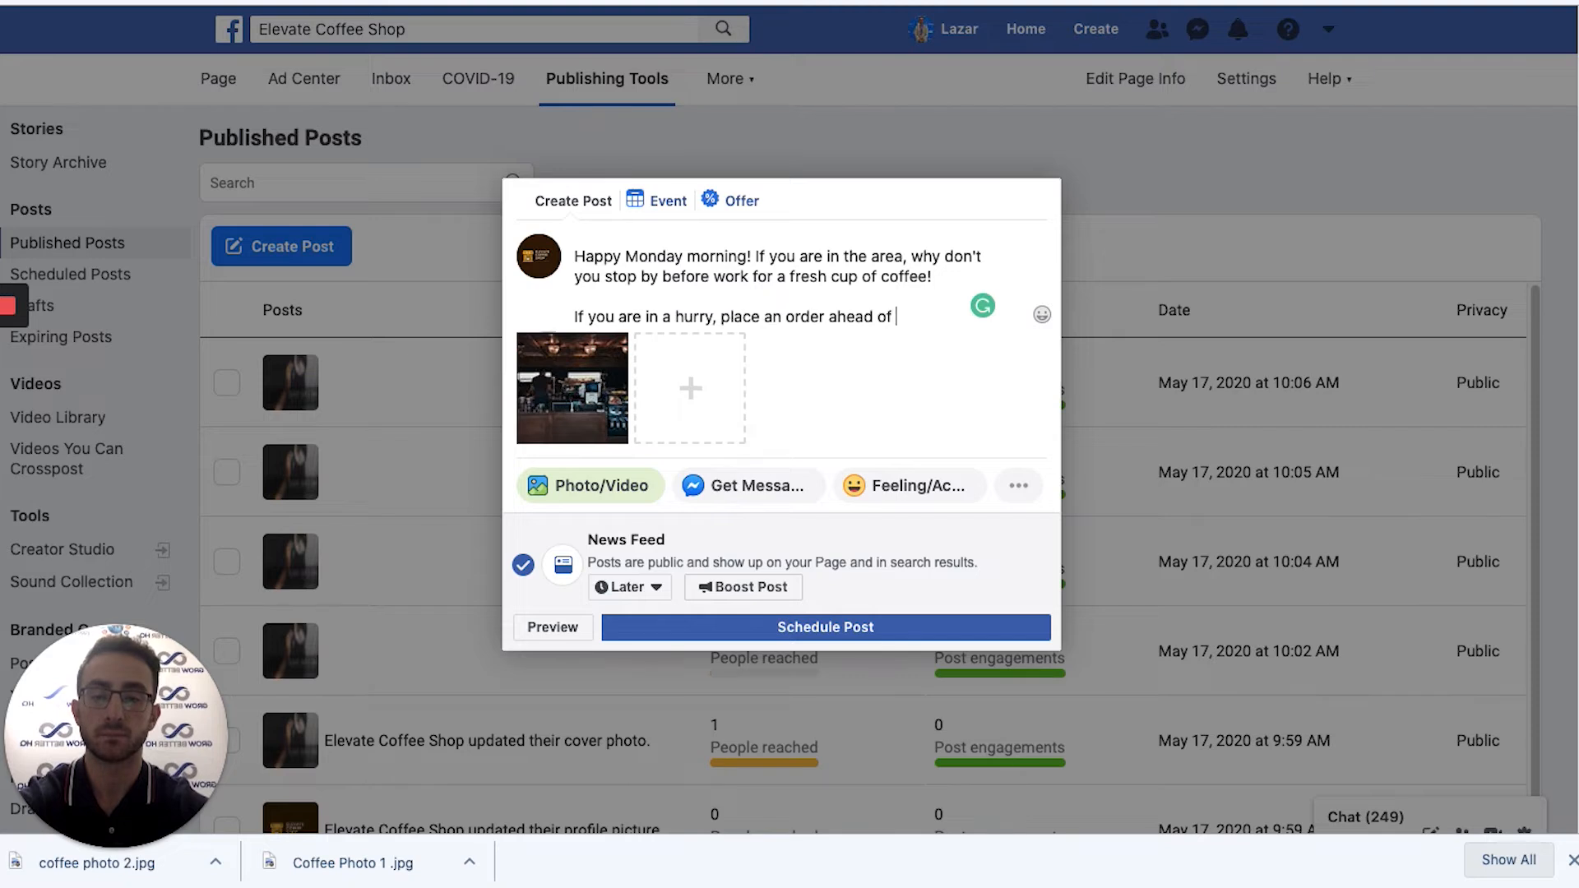
text(time by giving u)
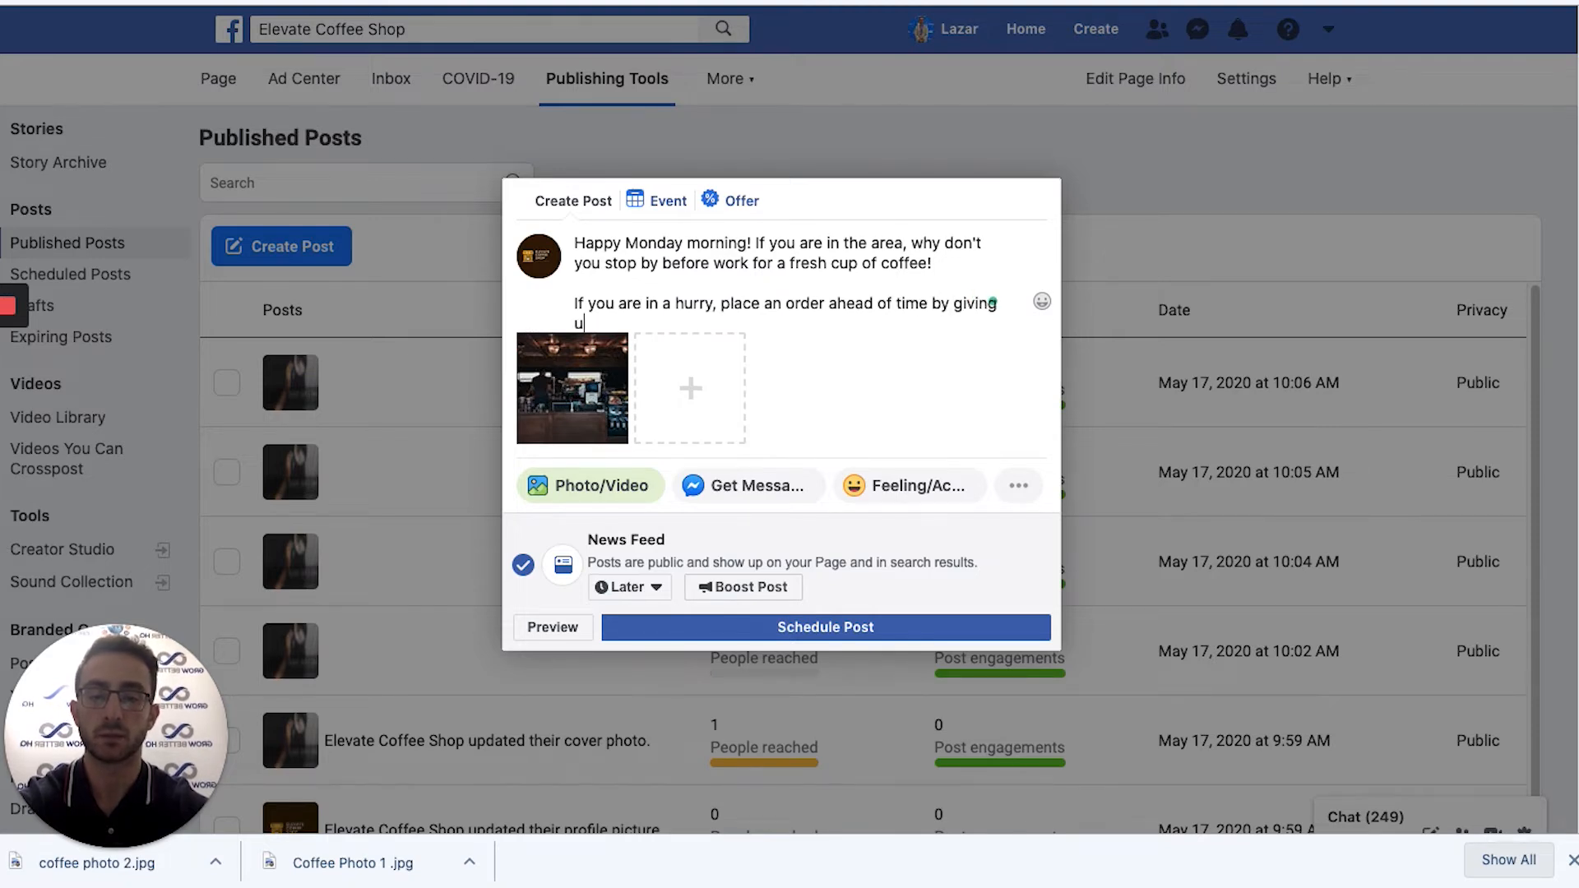
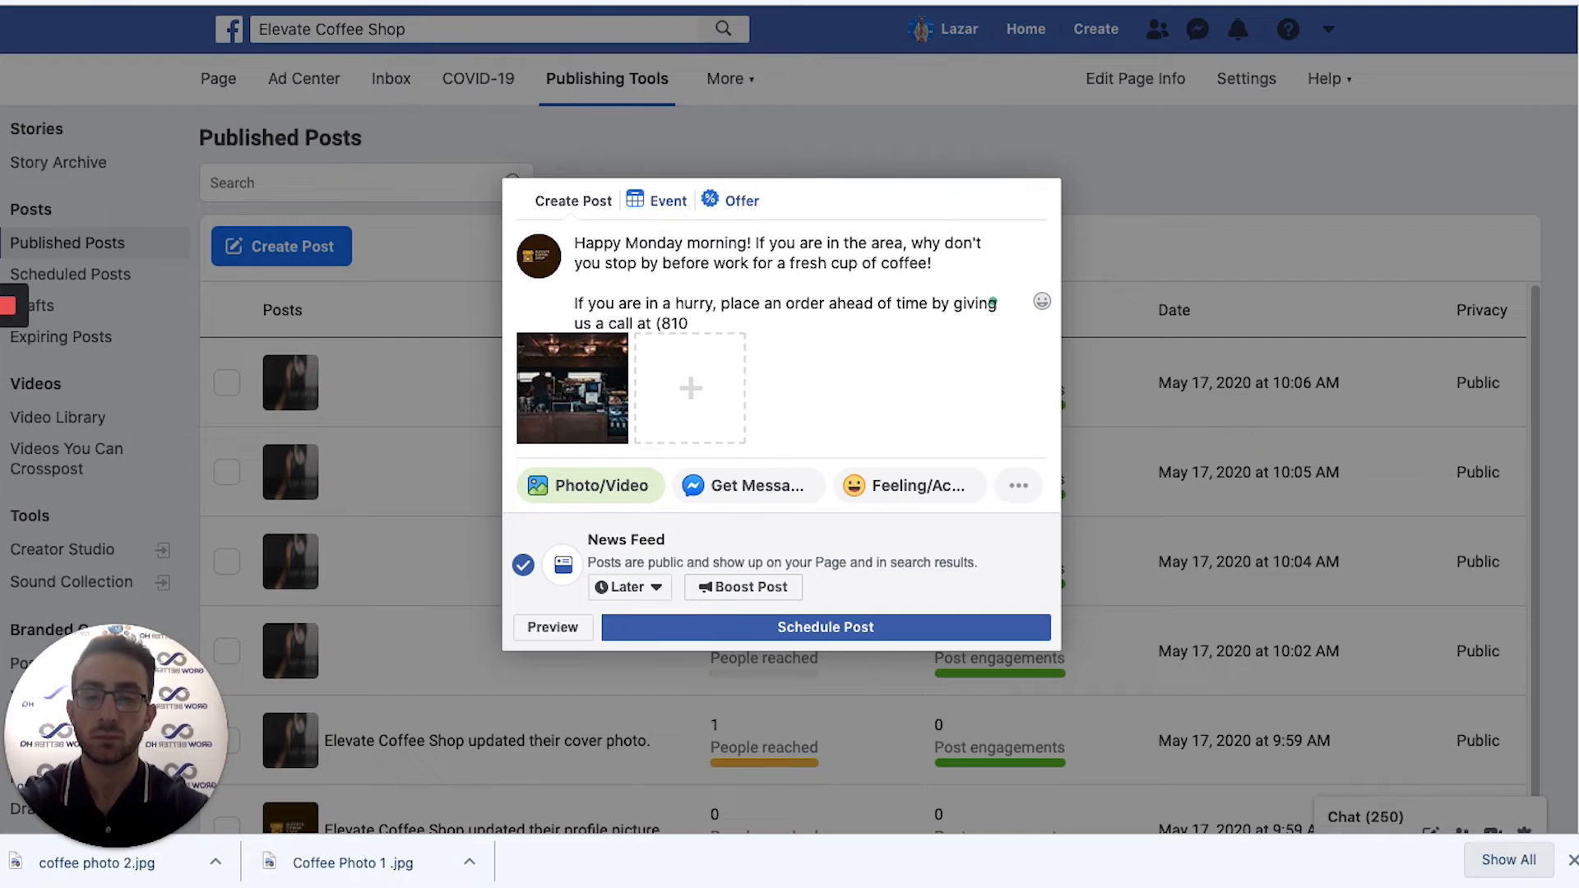
click(712, 321)
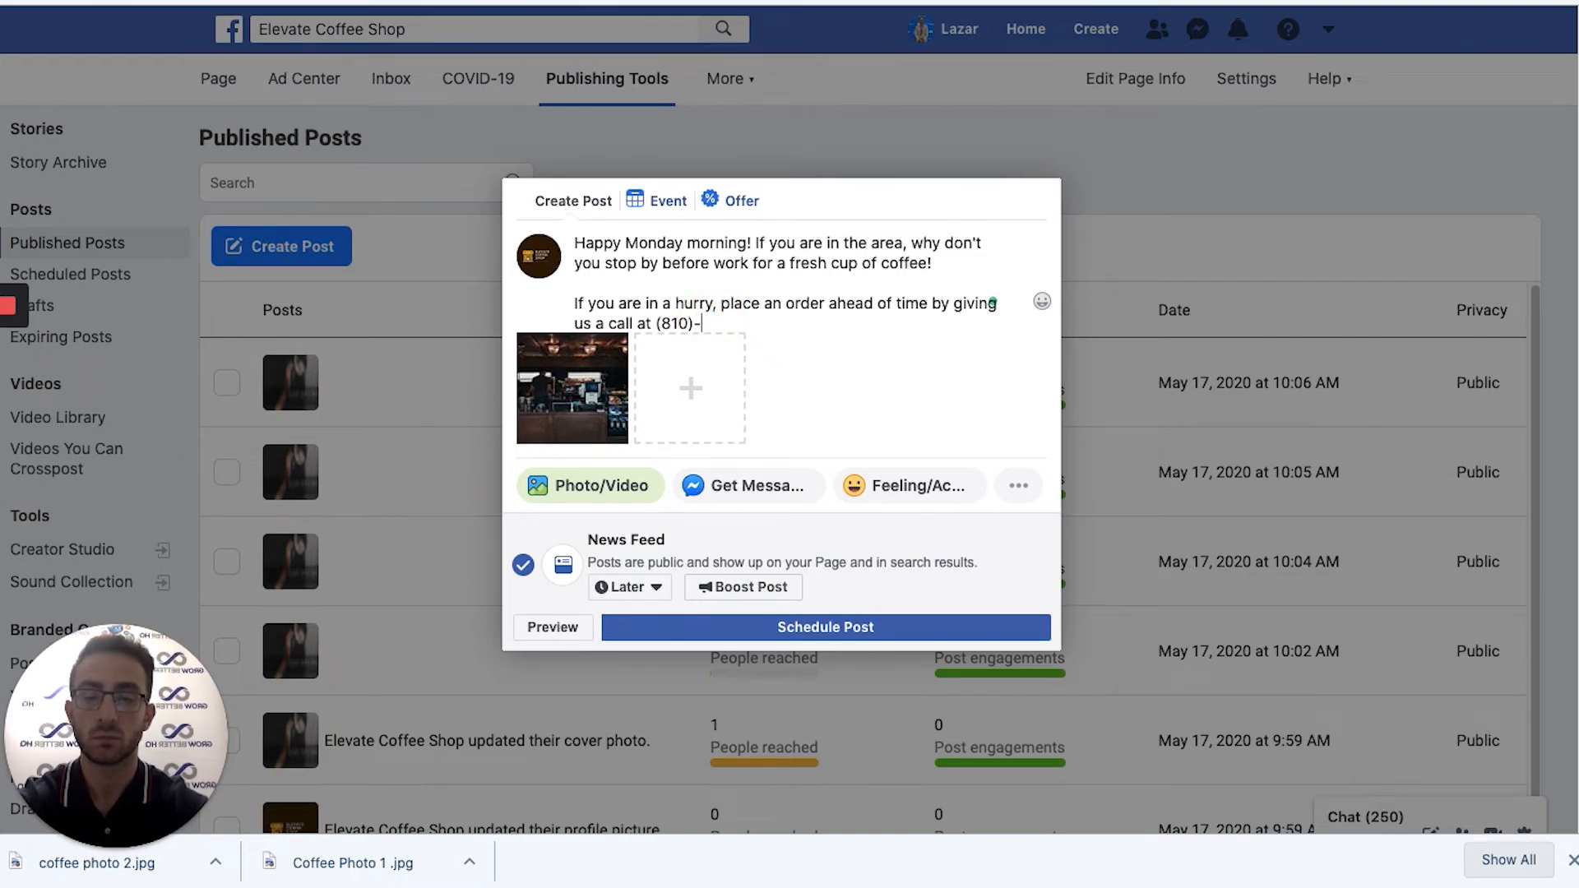
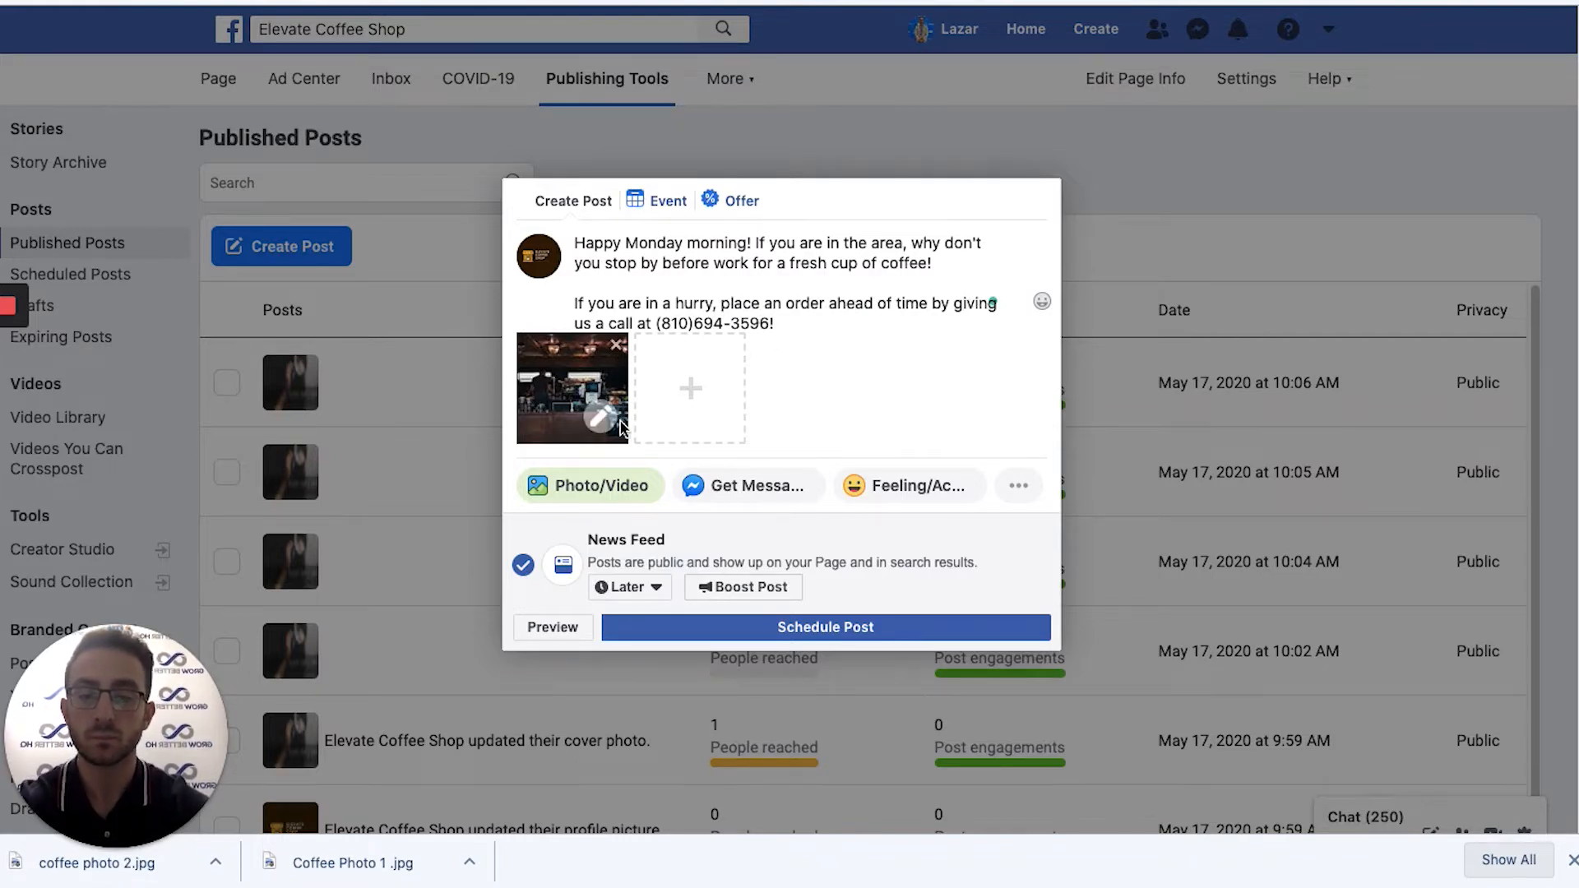
click(776, 637)
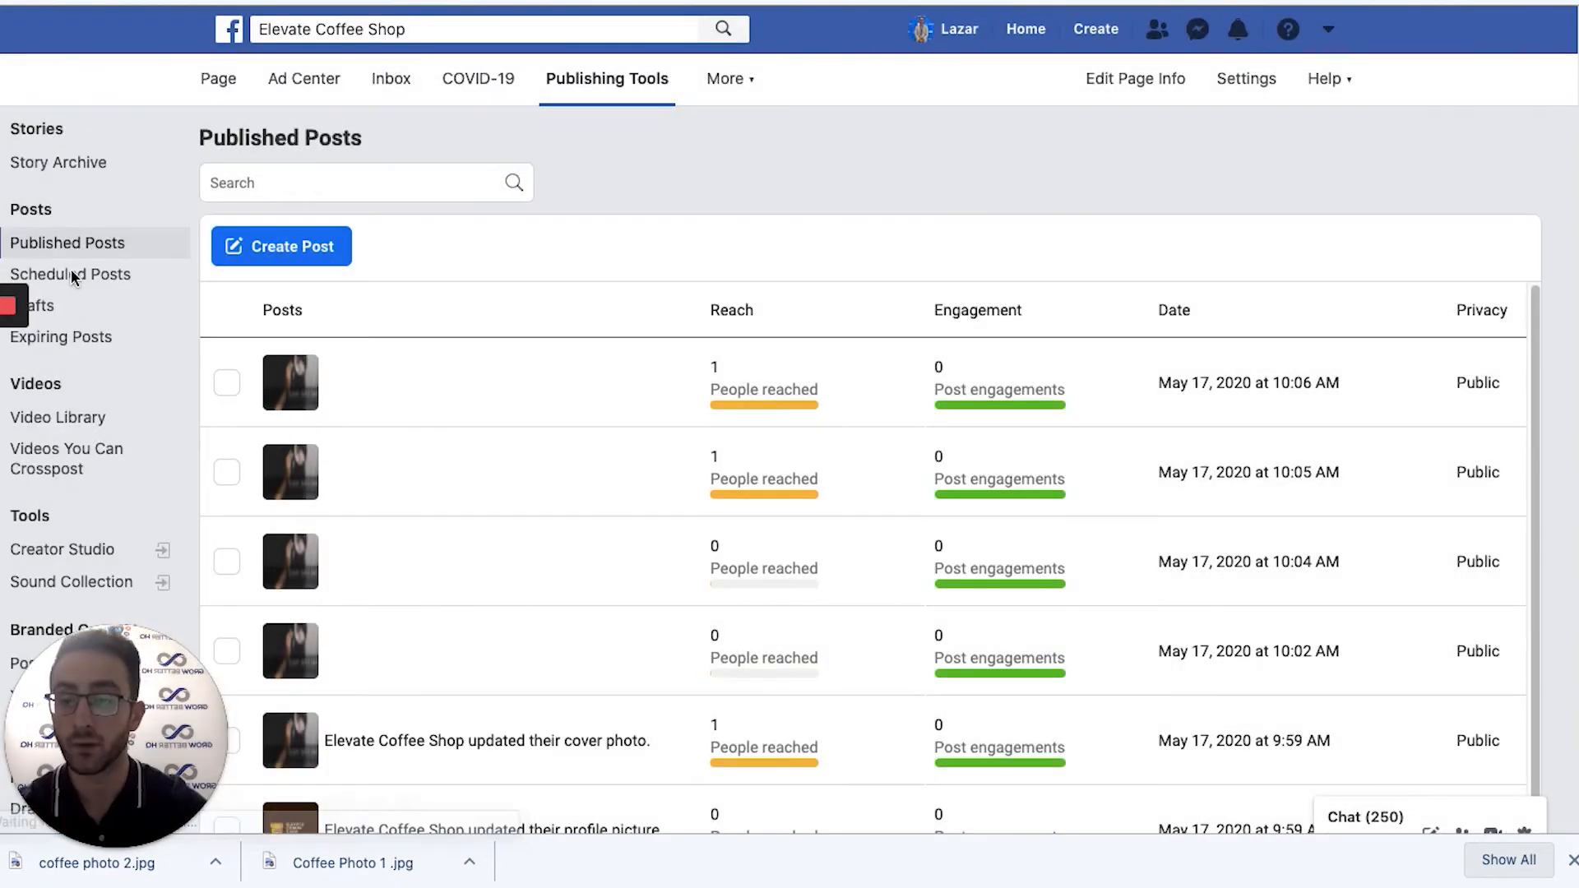
Open the Happy Monday post's details from Scheduled Posts and scroll its preview.
click(86, 271)
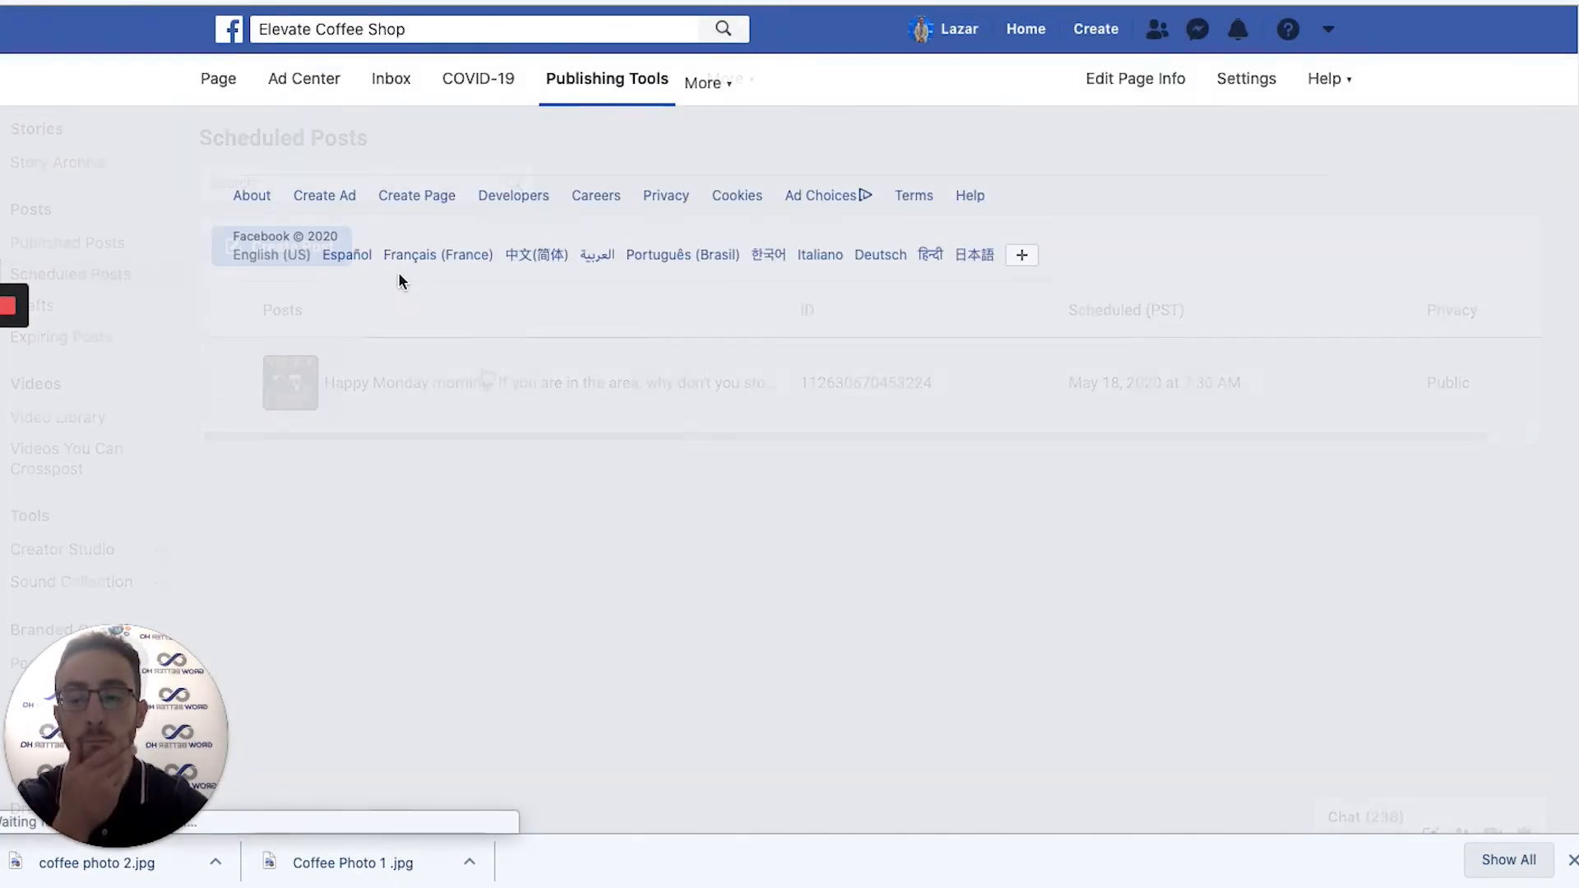
click(459, 390)
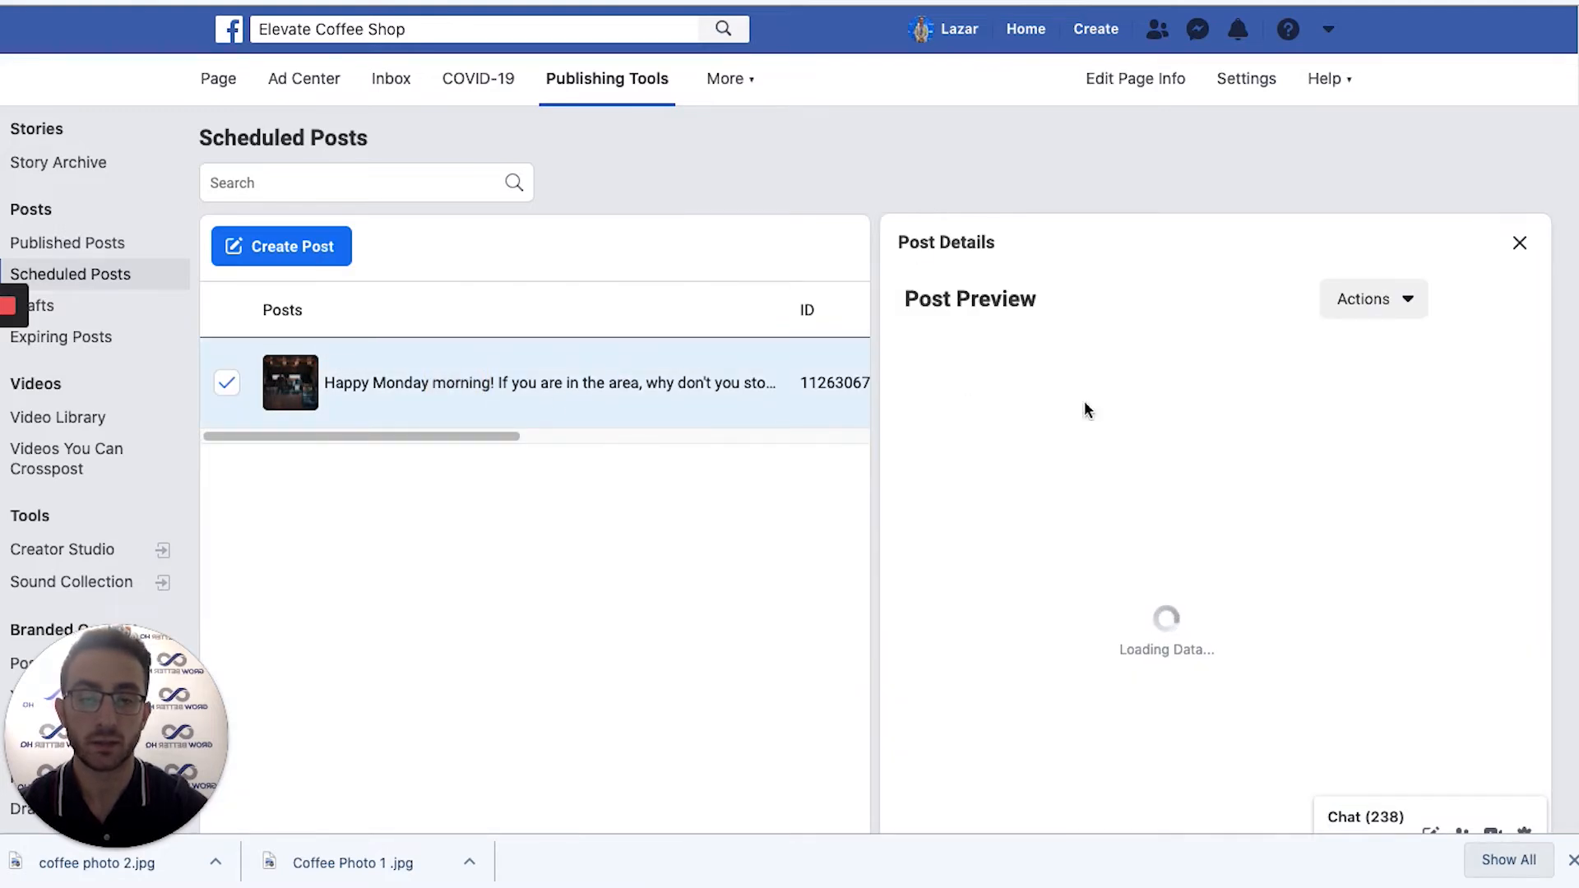
scroll(1199, 296, down, 1)
scroll(1189, 294, down, 3)
scroll(1187, 295, up, 3)
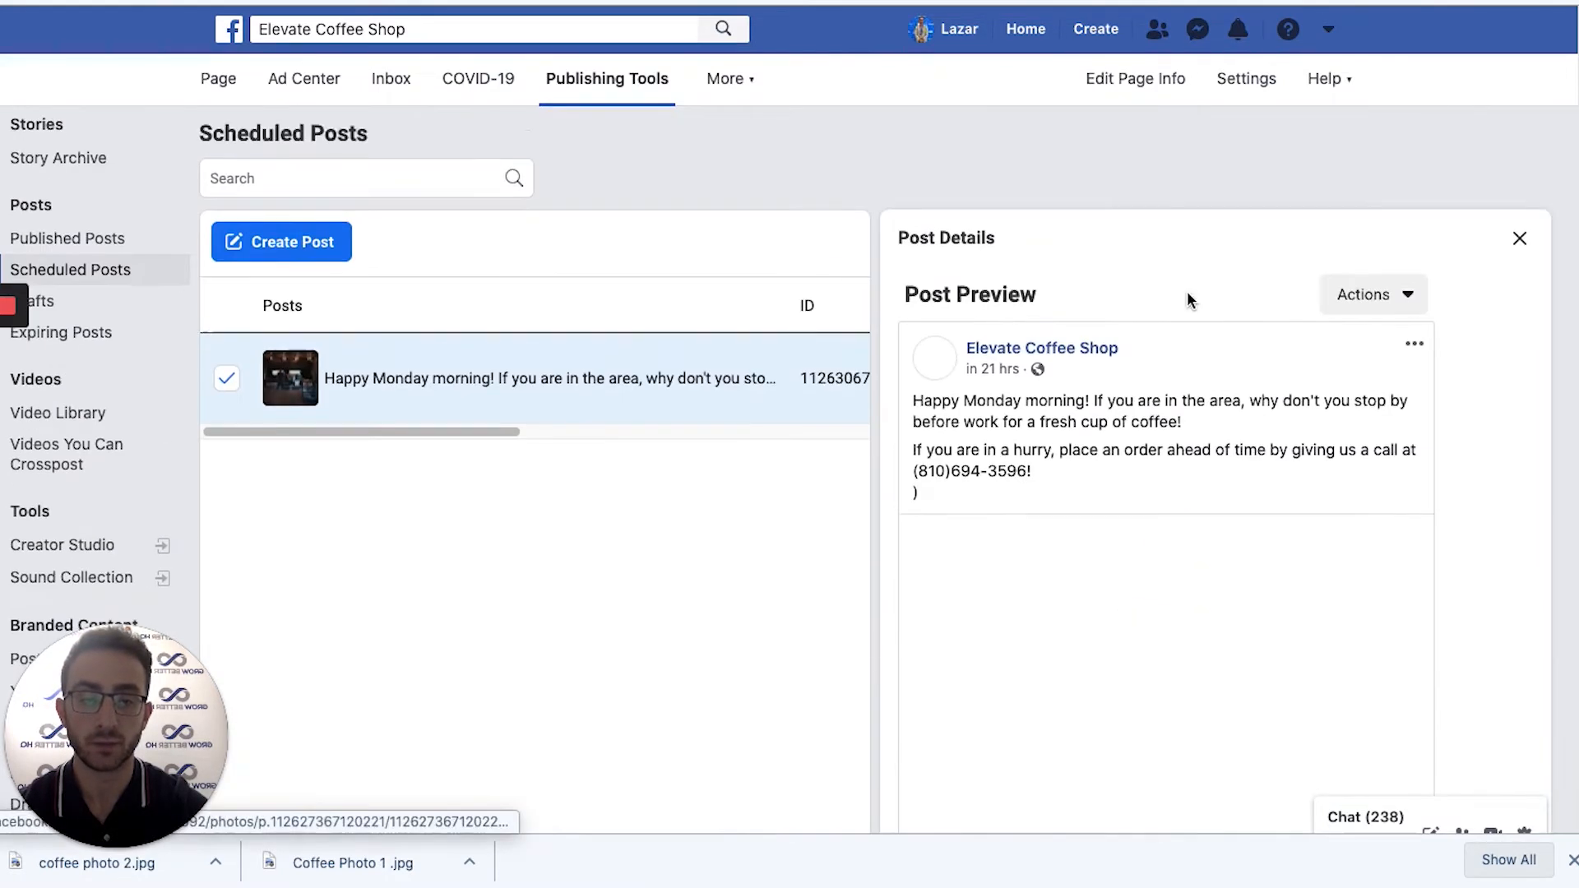
scroll(1187, 294, down, 1)
scroll(1007, 341, down, 1)
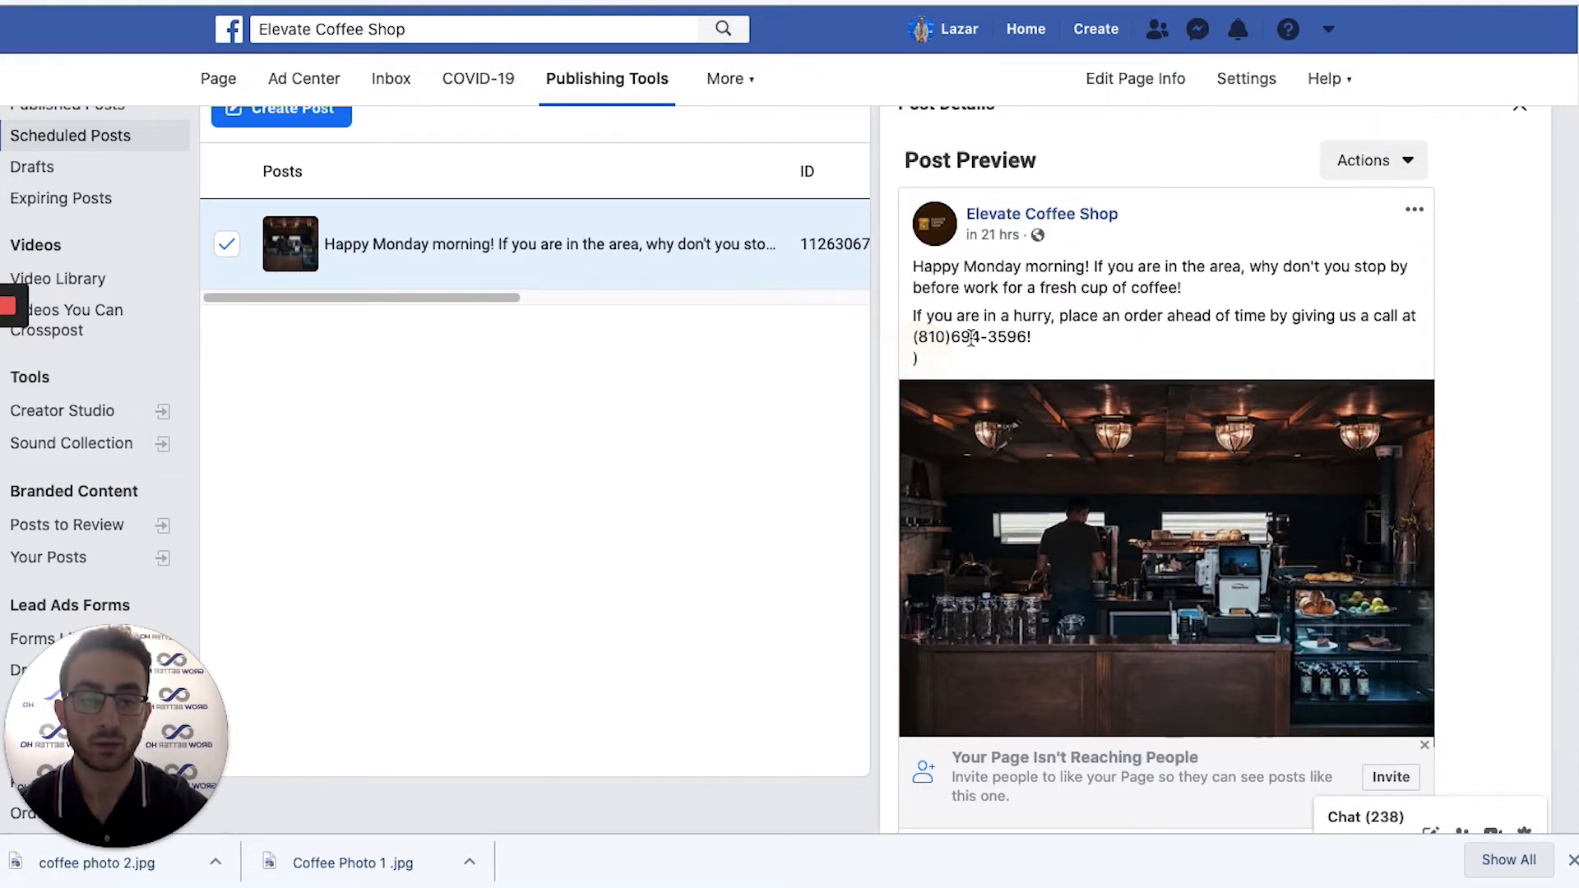
Highlight the call-ahead sentence in the preview and scroll through the post and photo.
click(920, 356)
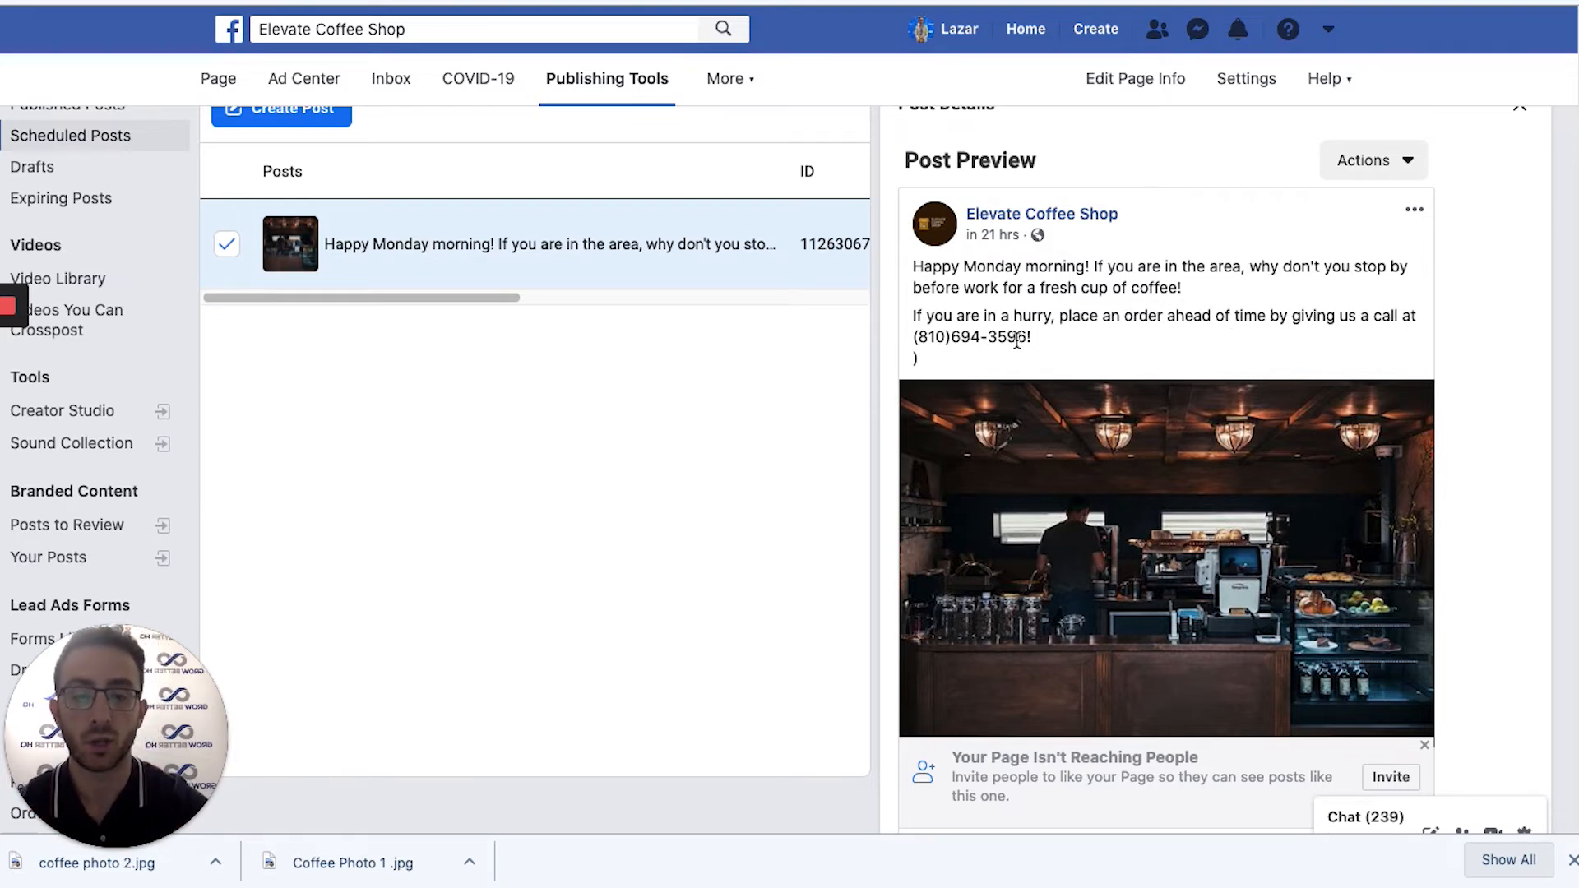
drag(944, 315, 1369, 316)
drag(946, 338, 1007, 338)
scroll(1248, 329, down, 1)
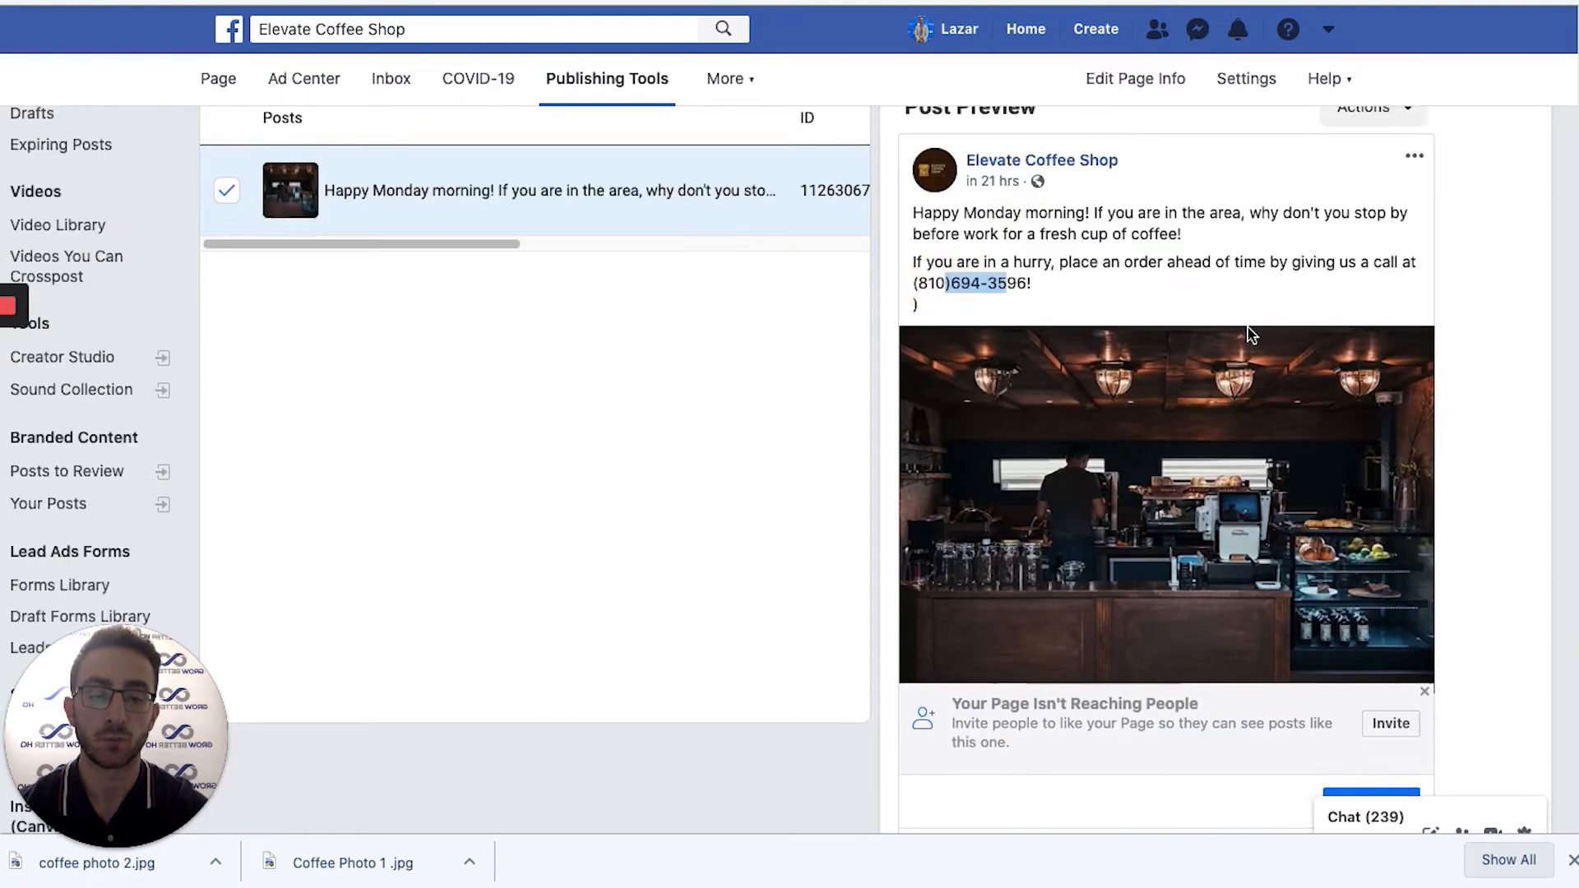
scroll(1251, 333, down, 3)
scroll(1245, 333, up, 1)
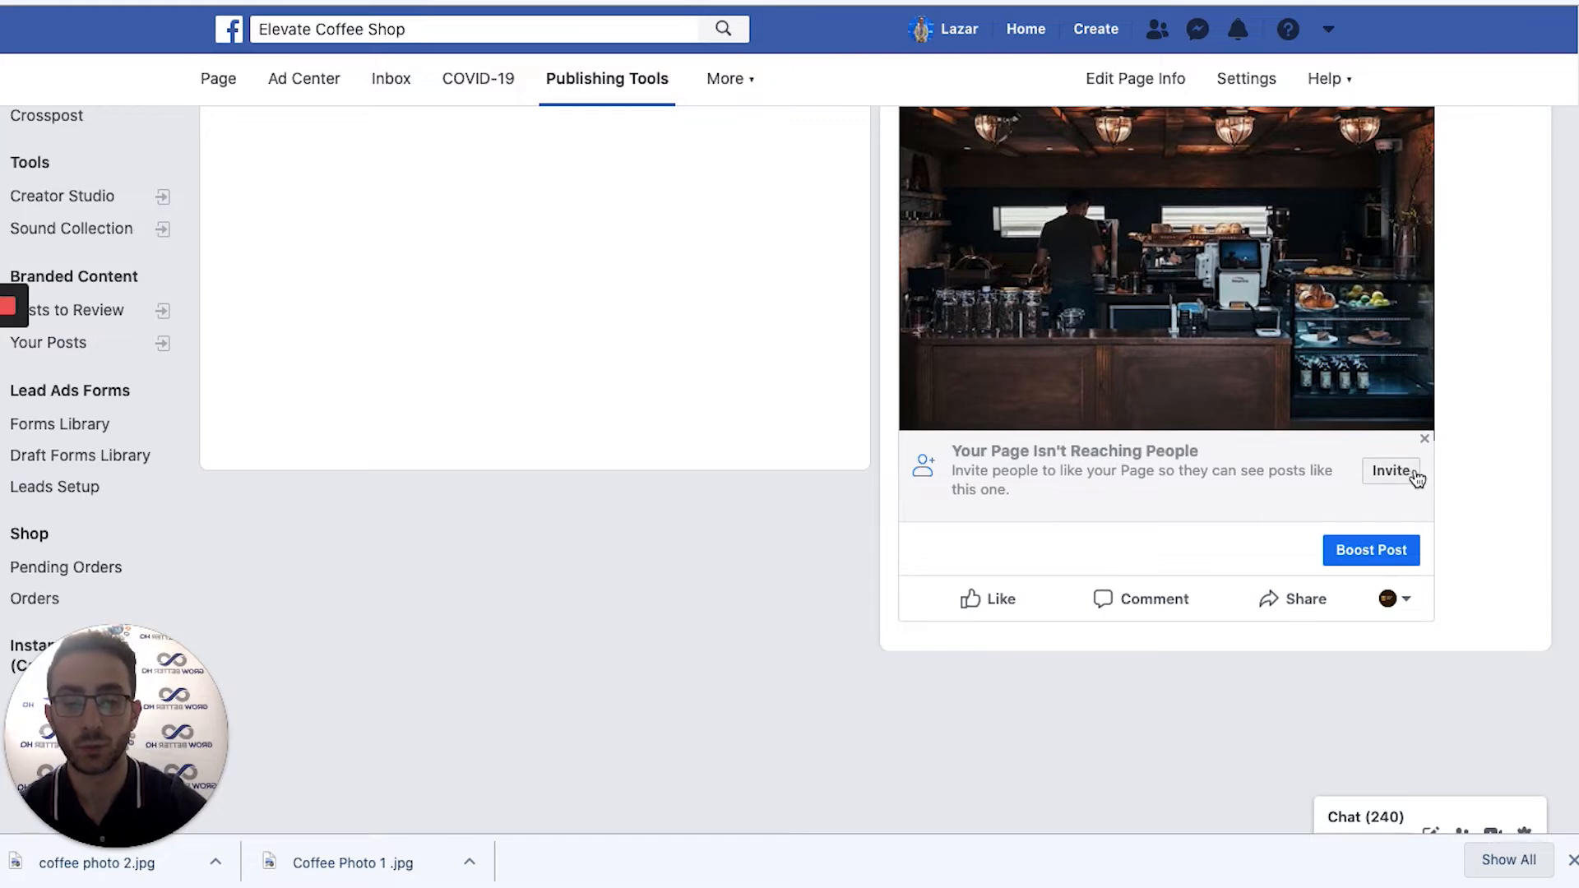
scroll(1412, 491, up, 5)
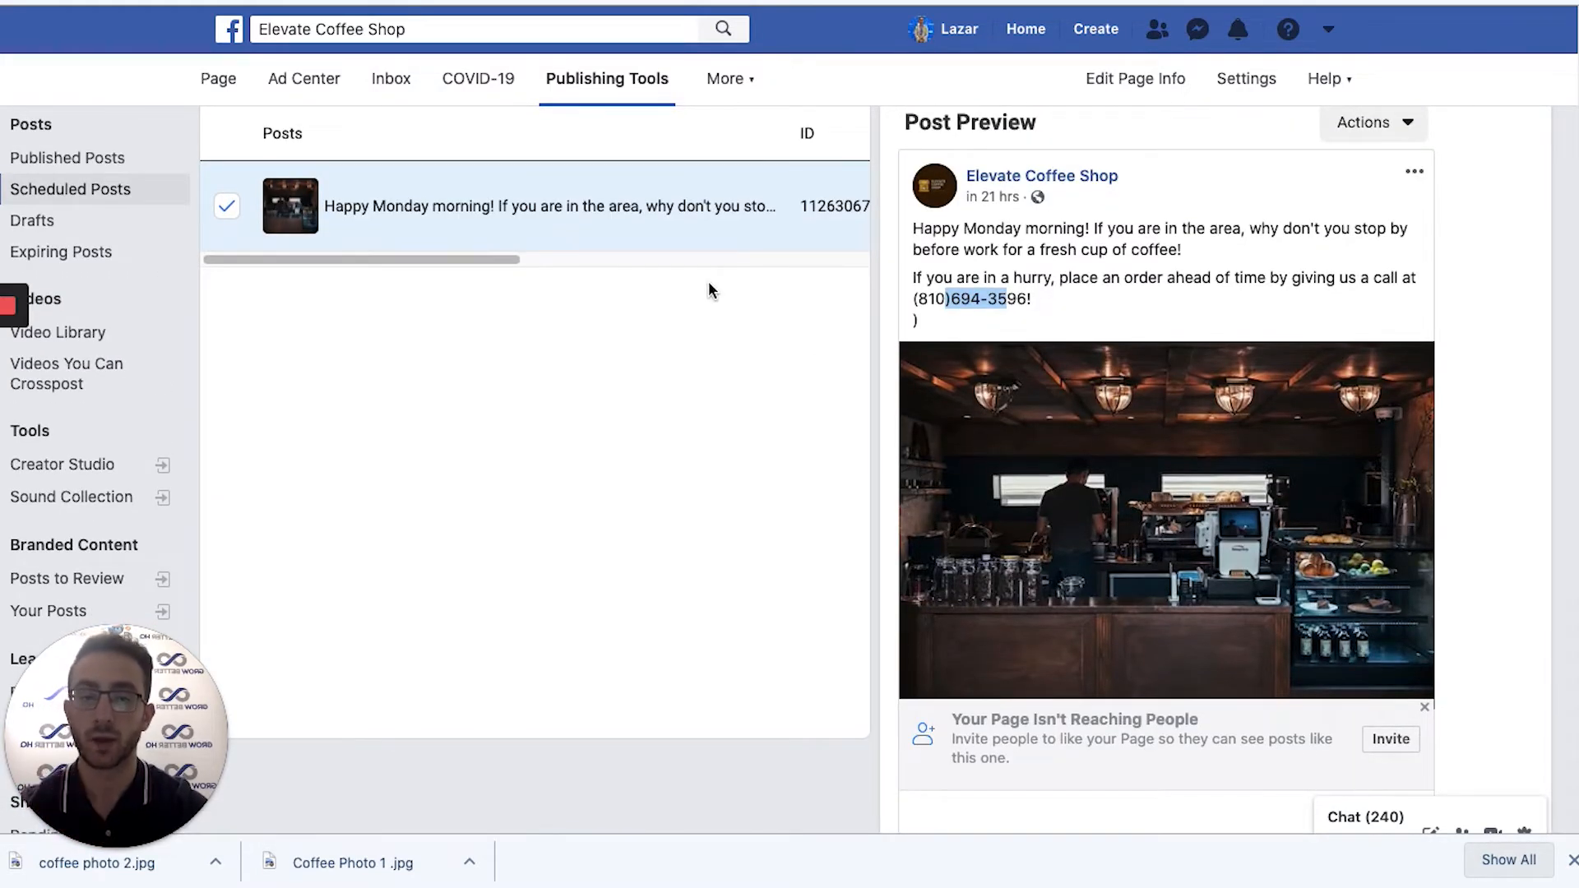
scroll(712, 290, up, 3)
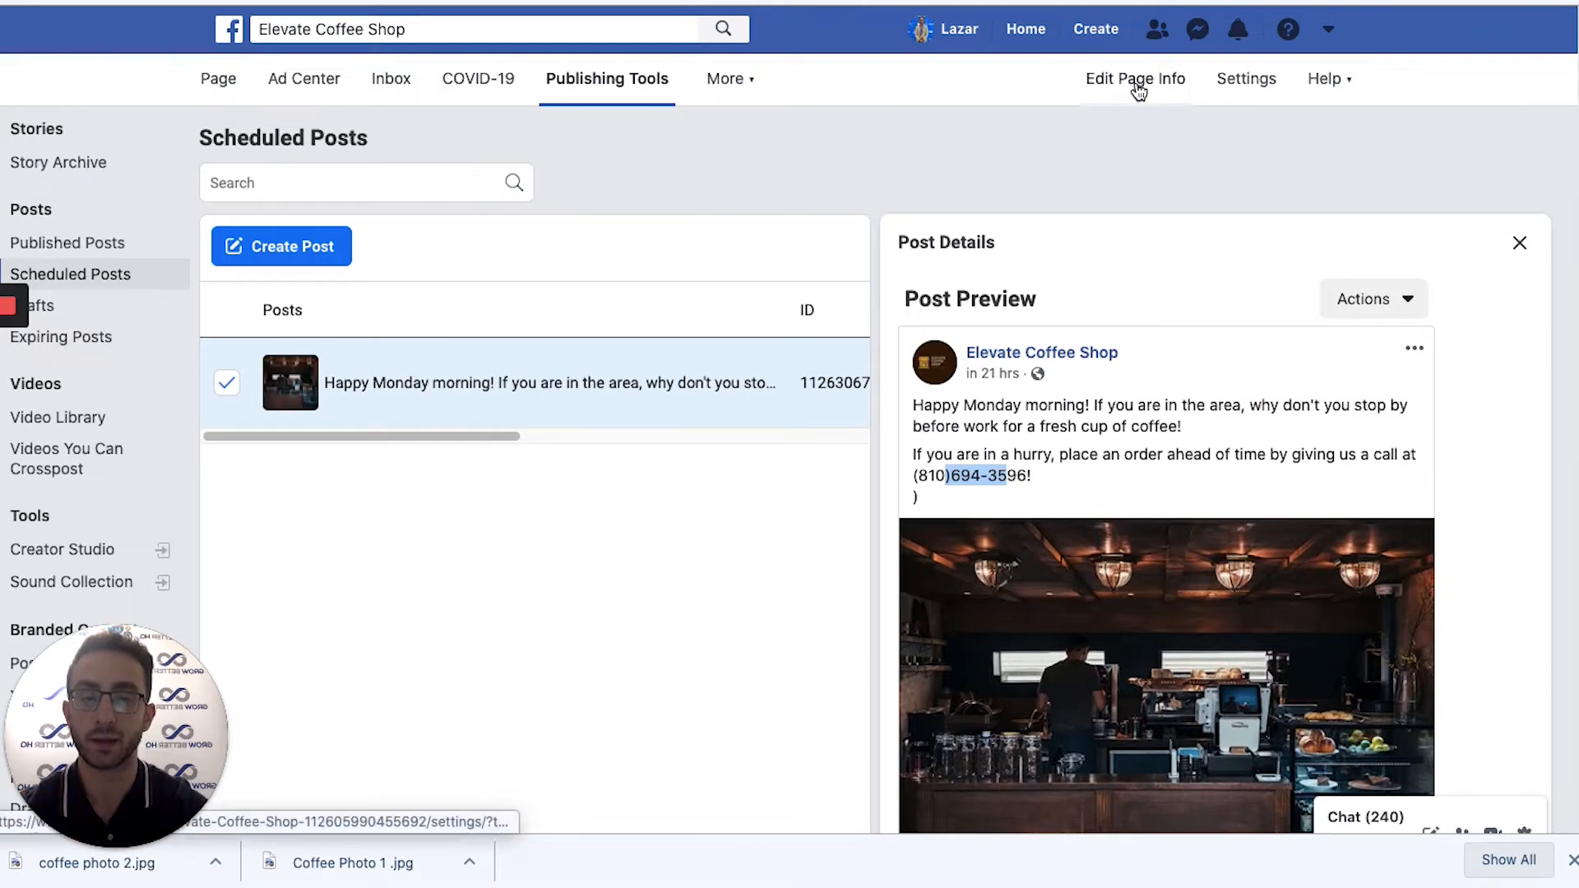
scroll(1216, 420, down, 1)
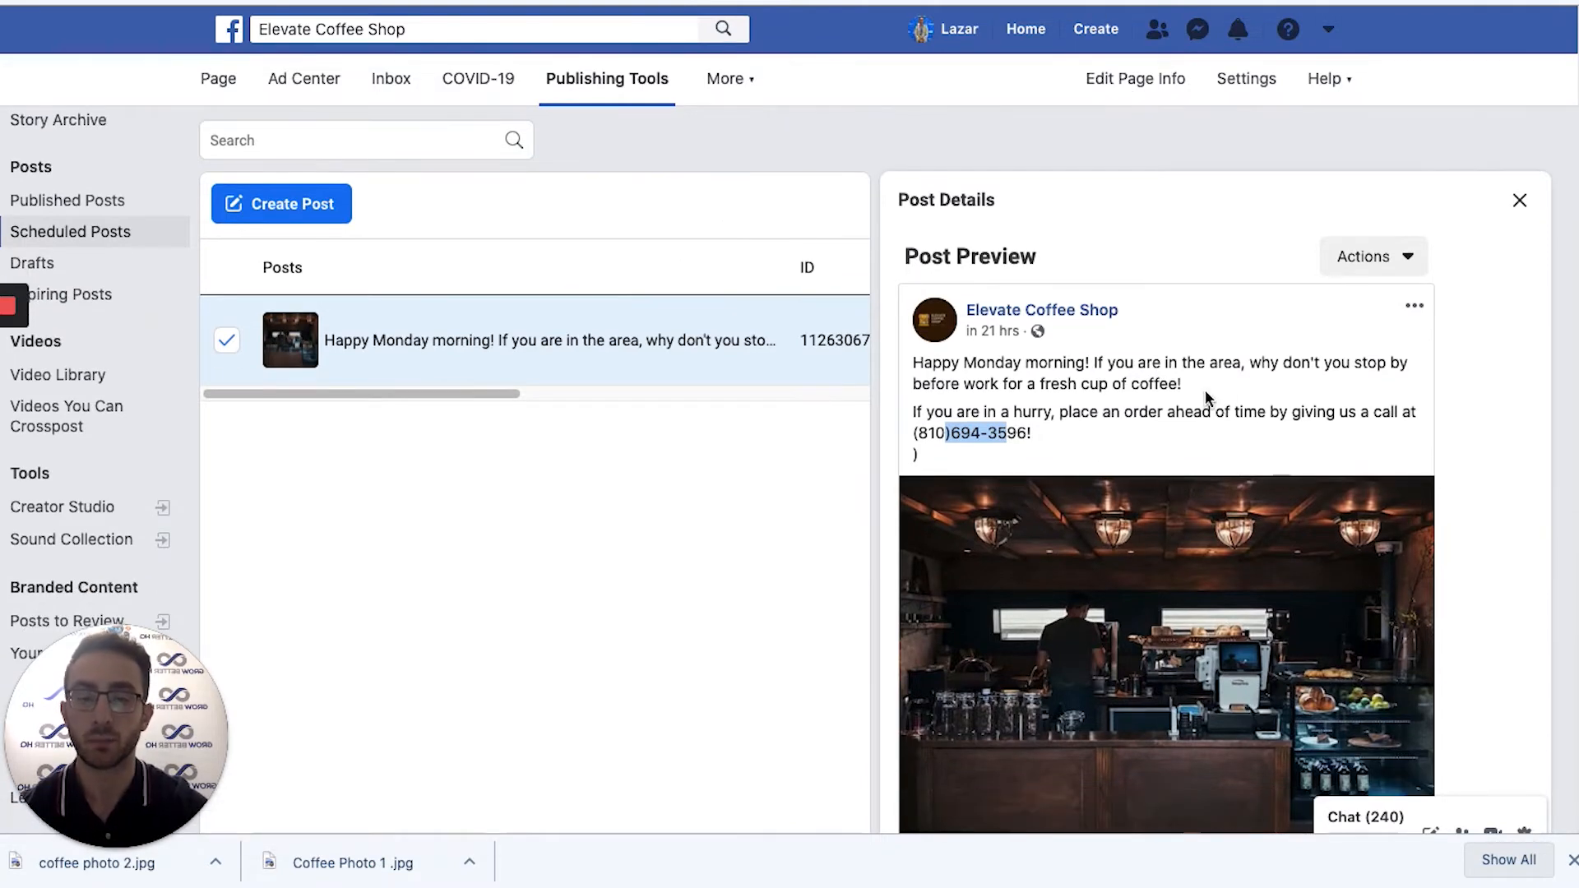
scroll(1059, 380, down, 3)
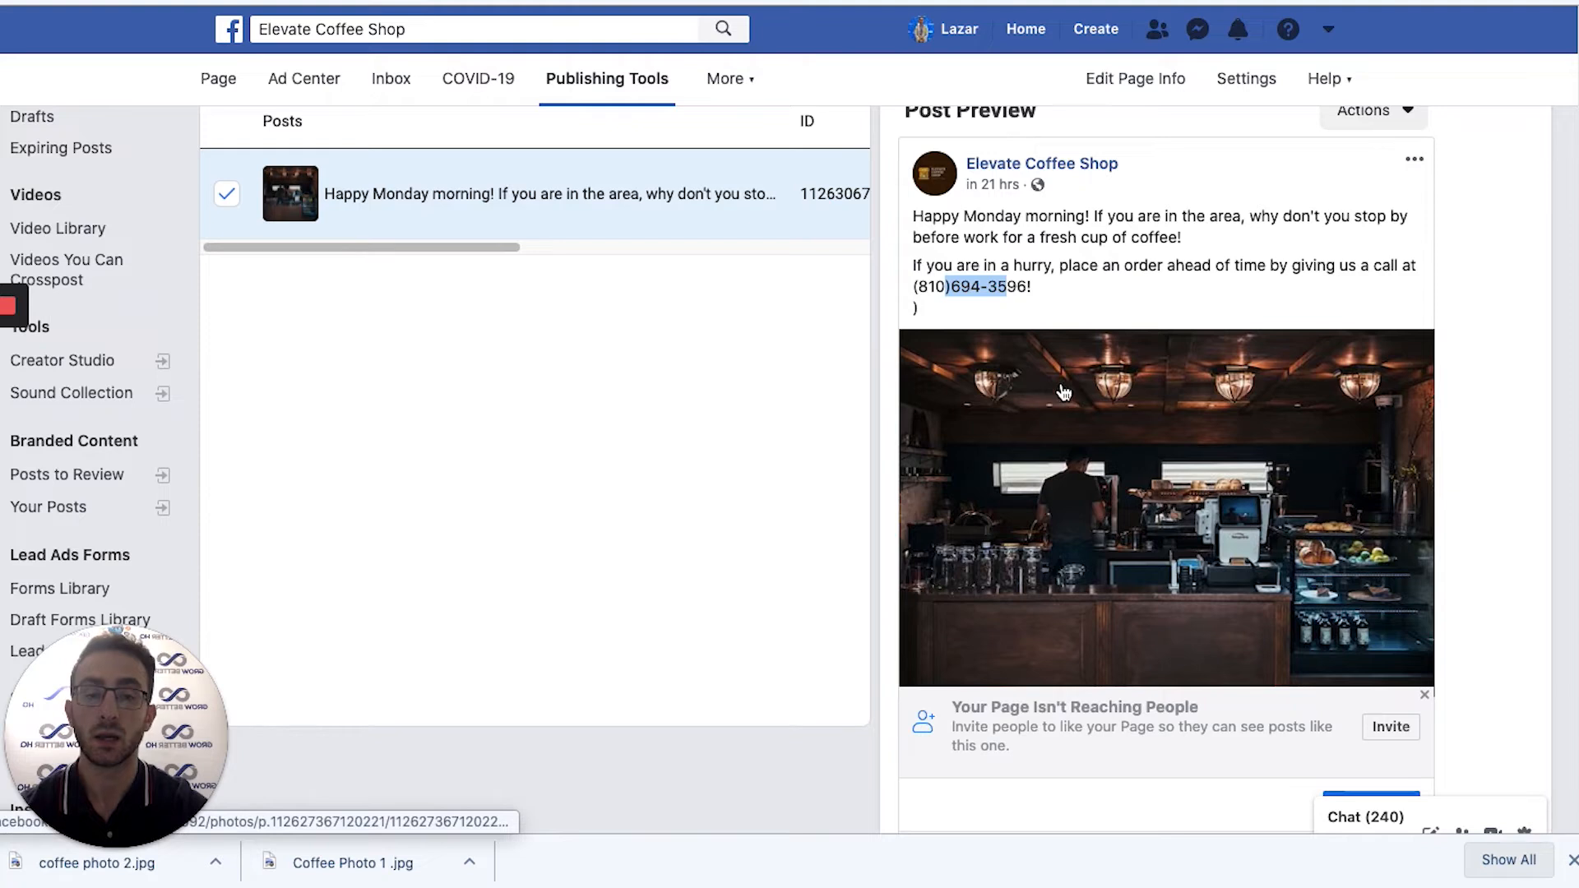
Edit the scheduled Happy Monday post to delete the extra ')' line below the phone number.
click(1409, 165)
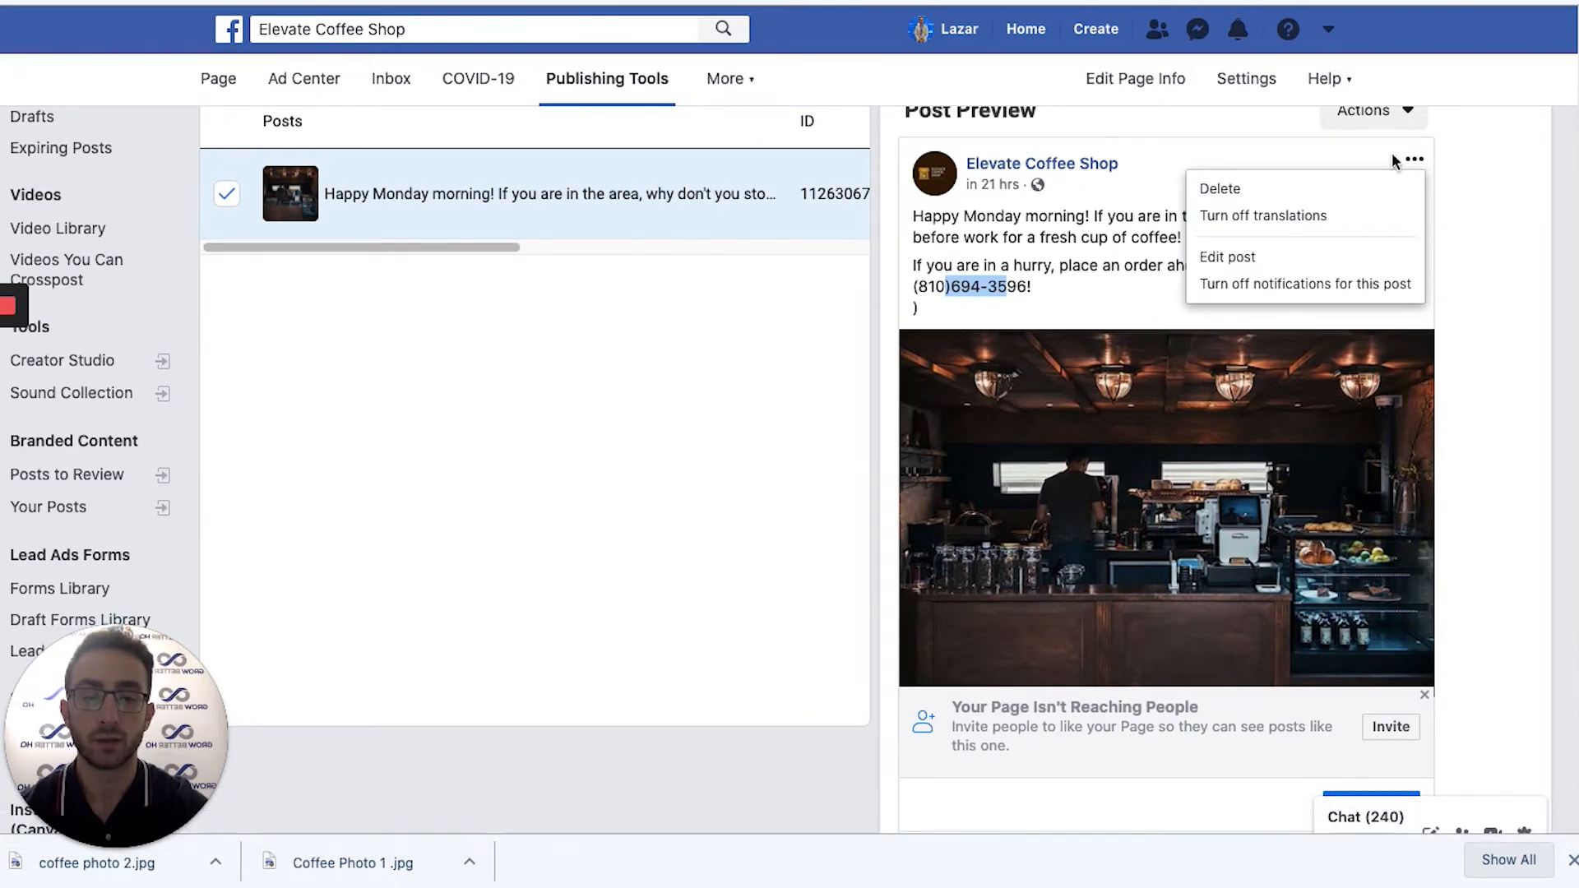
click(1269, 256)
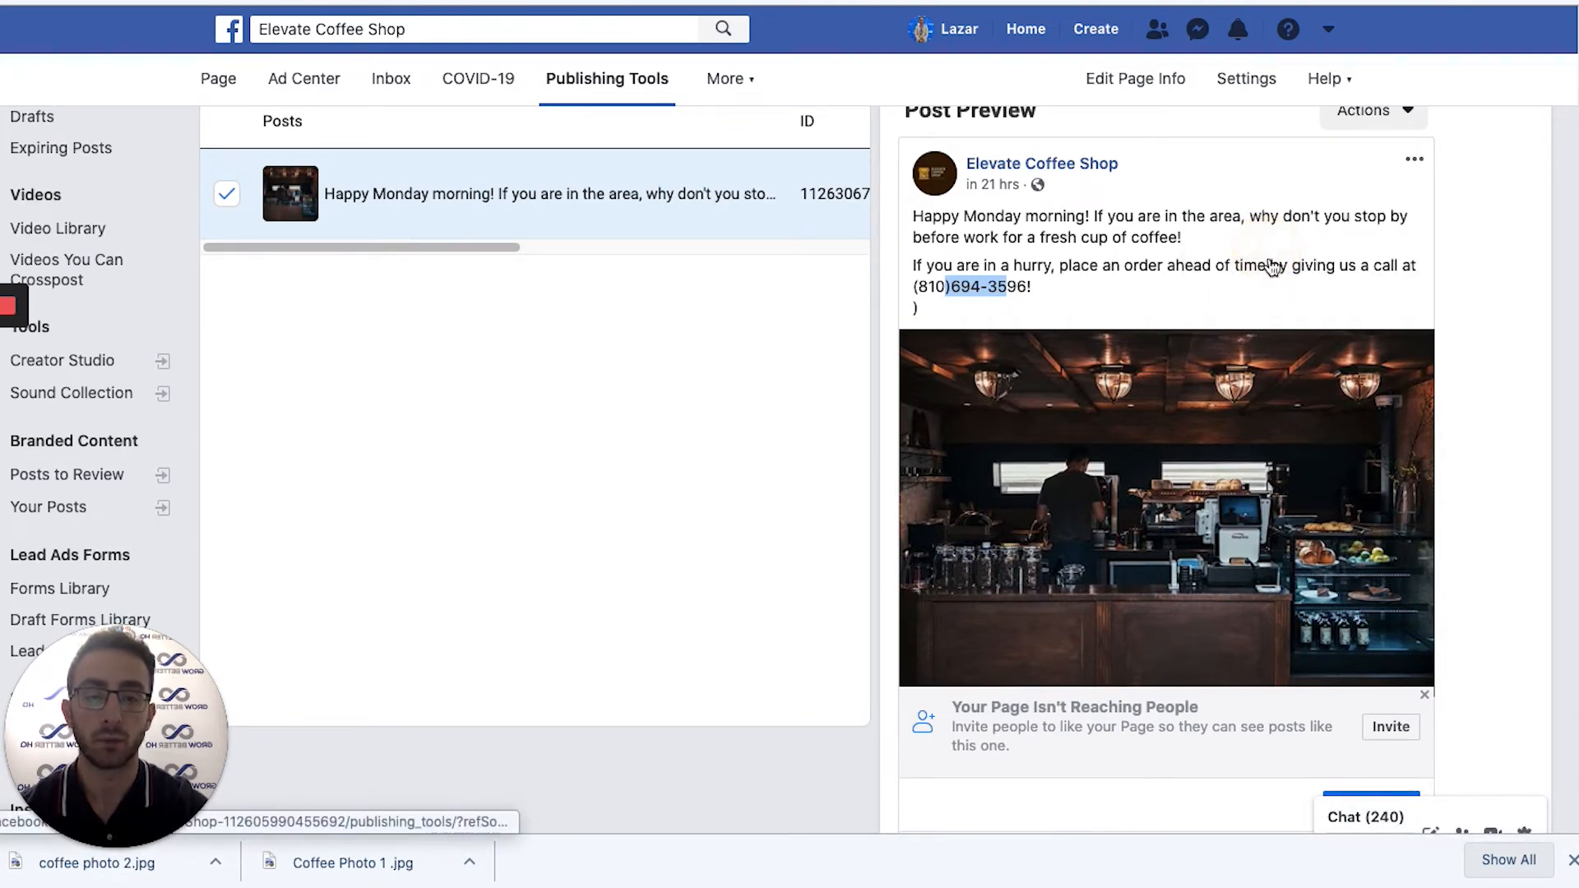
key(BackSpace)
key(BackSpace)
click(1328, 320)
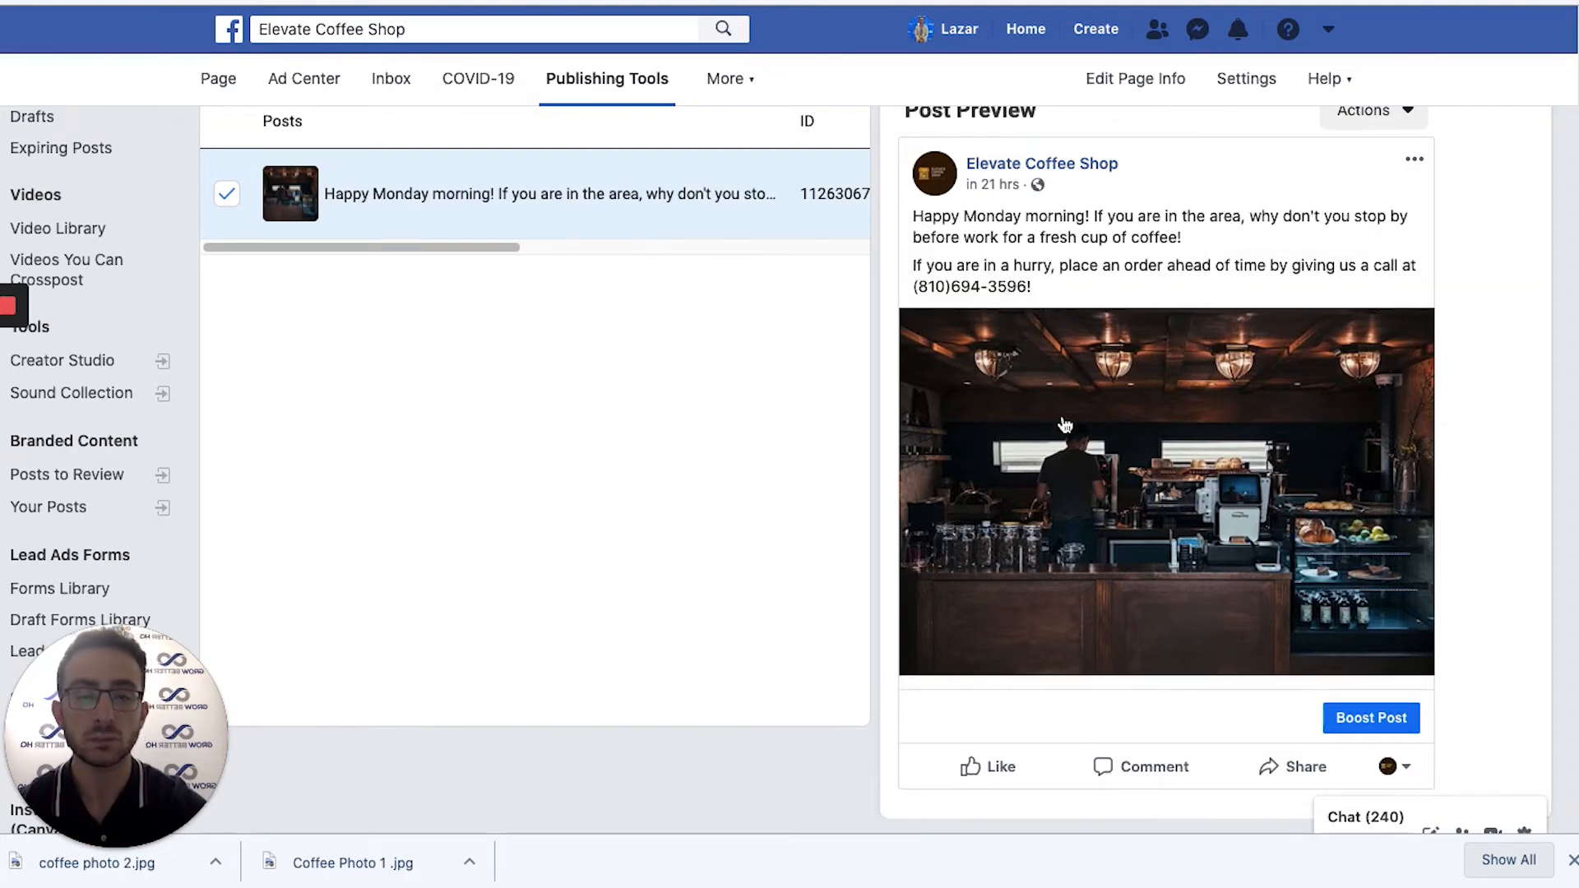
scroll(1521, 423, up, 3)
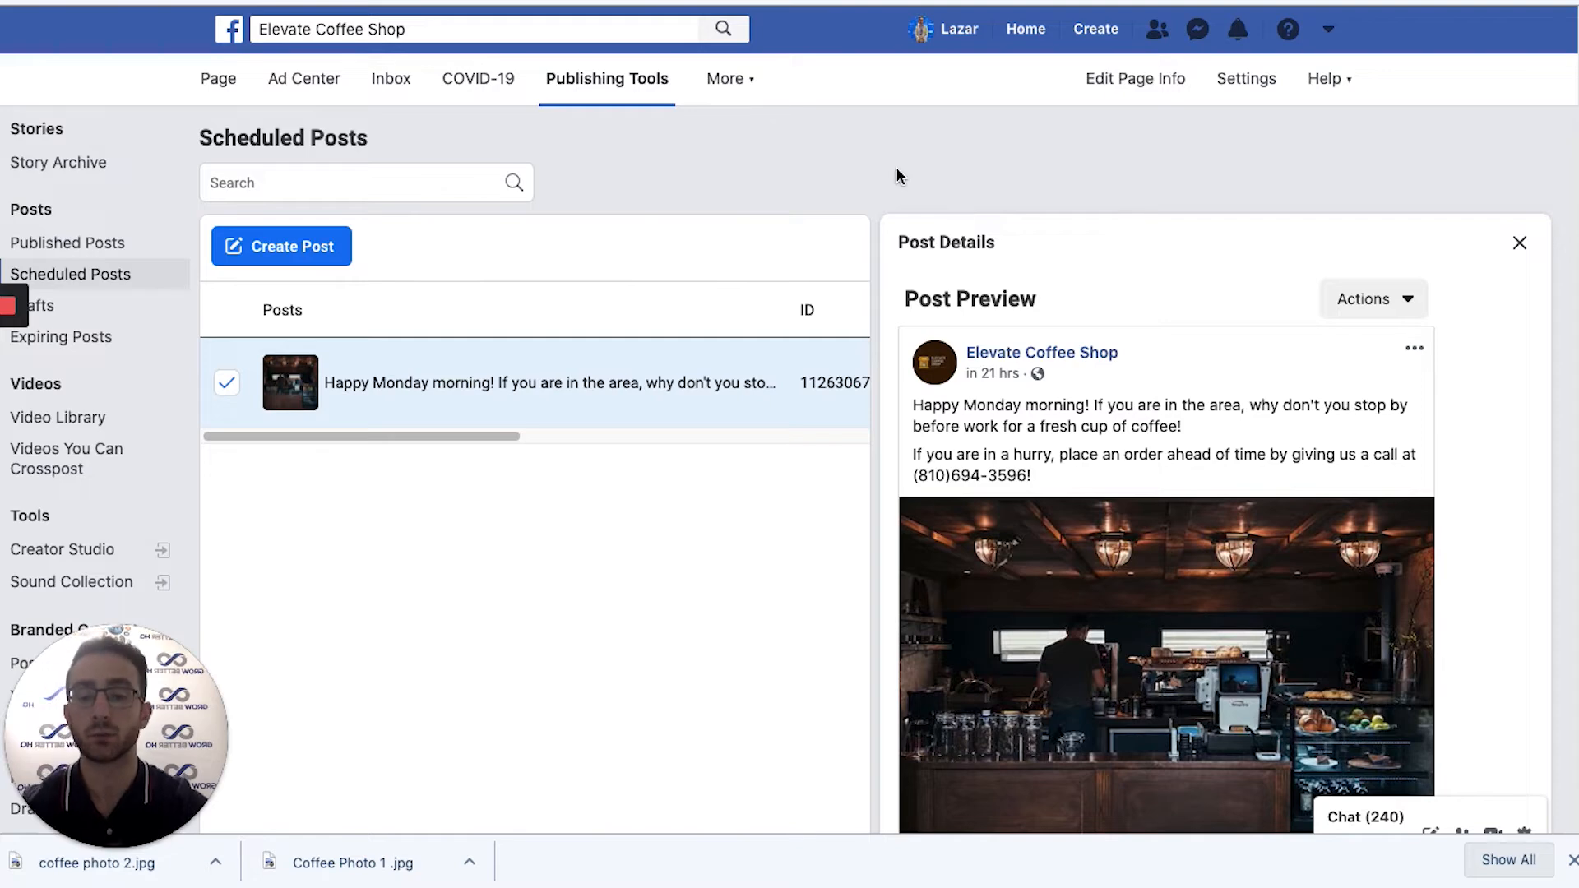
click(259, 251)
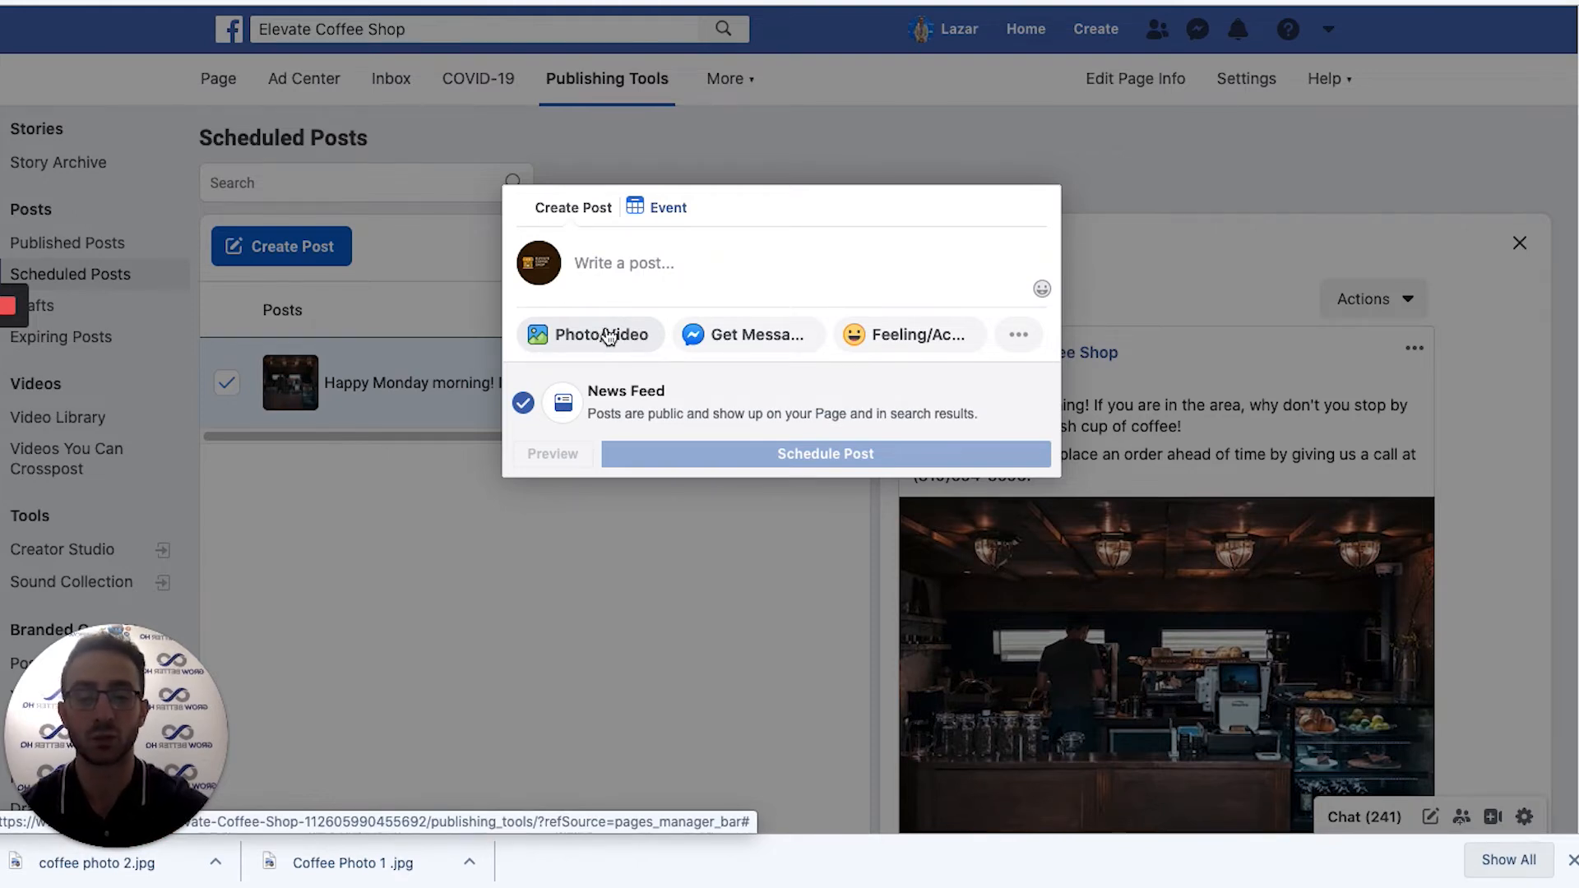
Start the new post, try emoji and solid purple backgrounds, then remove the coloured background.
click(628, 261)
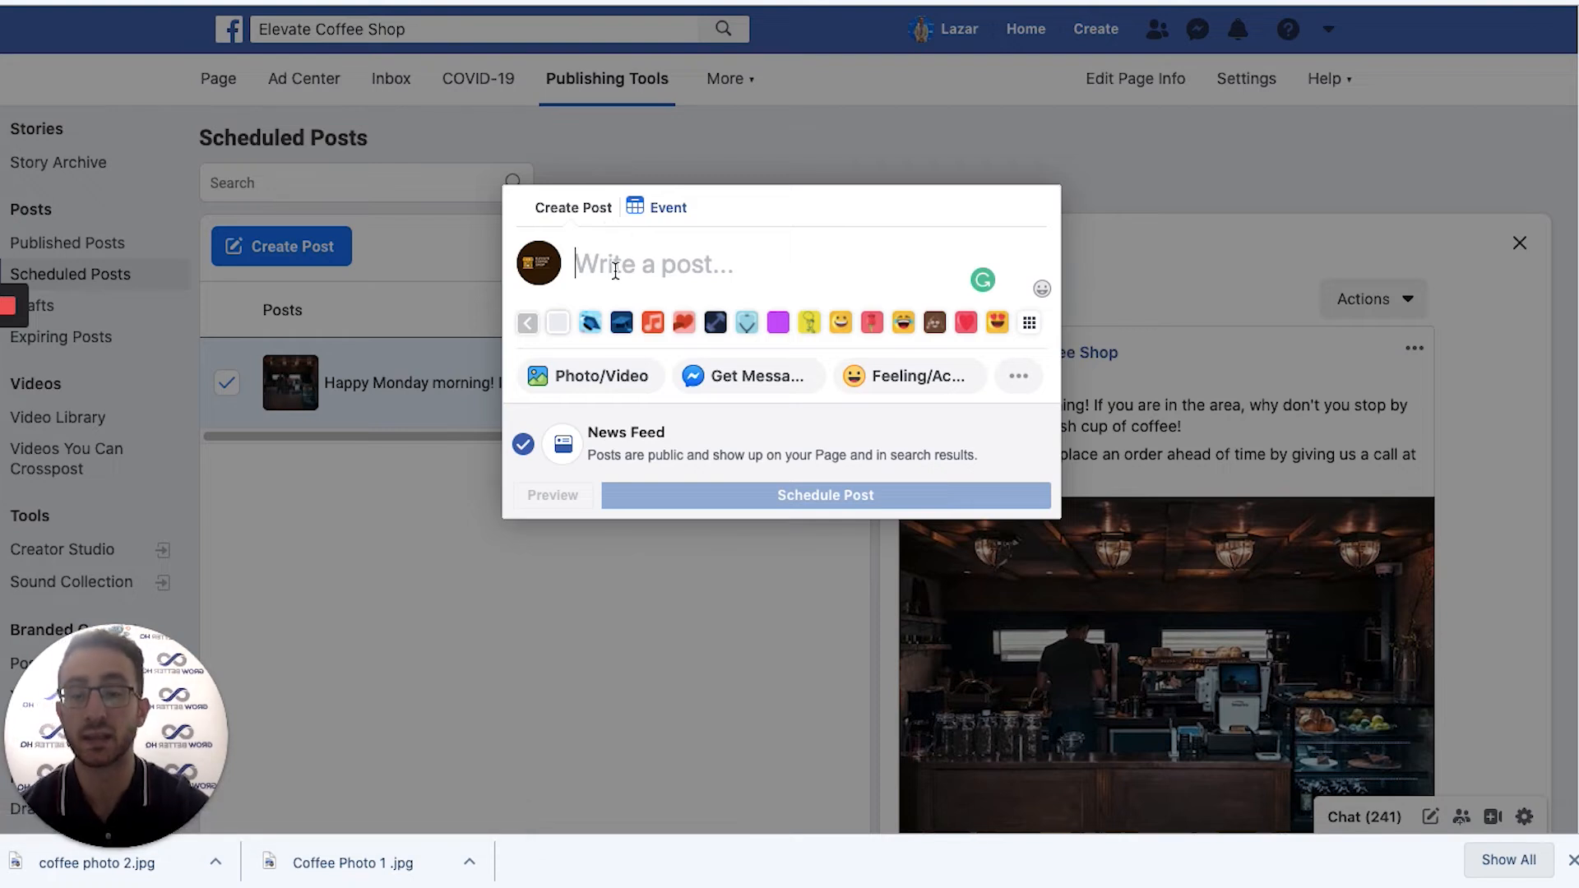
click(897, 324)
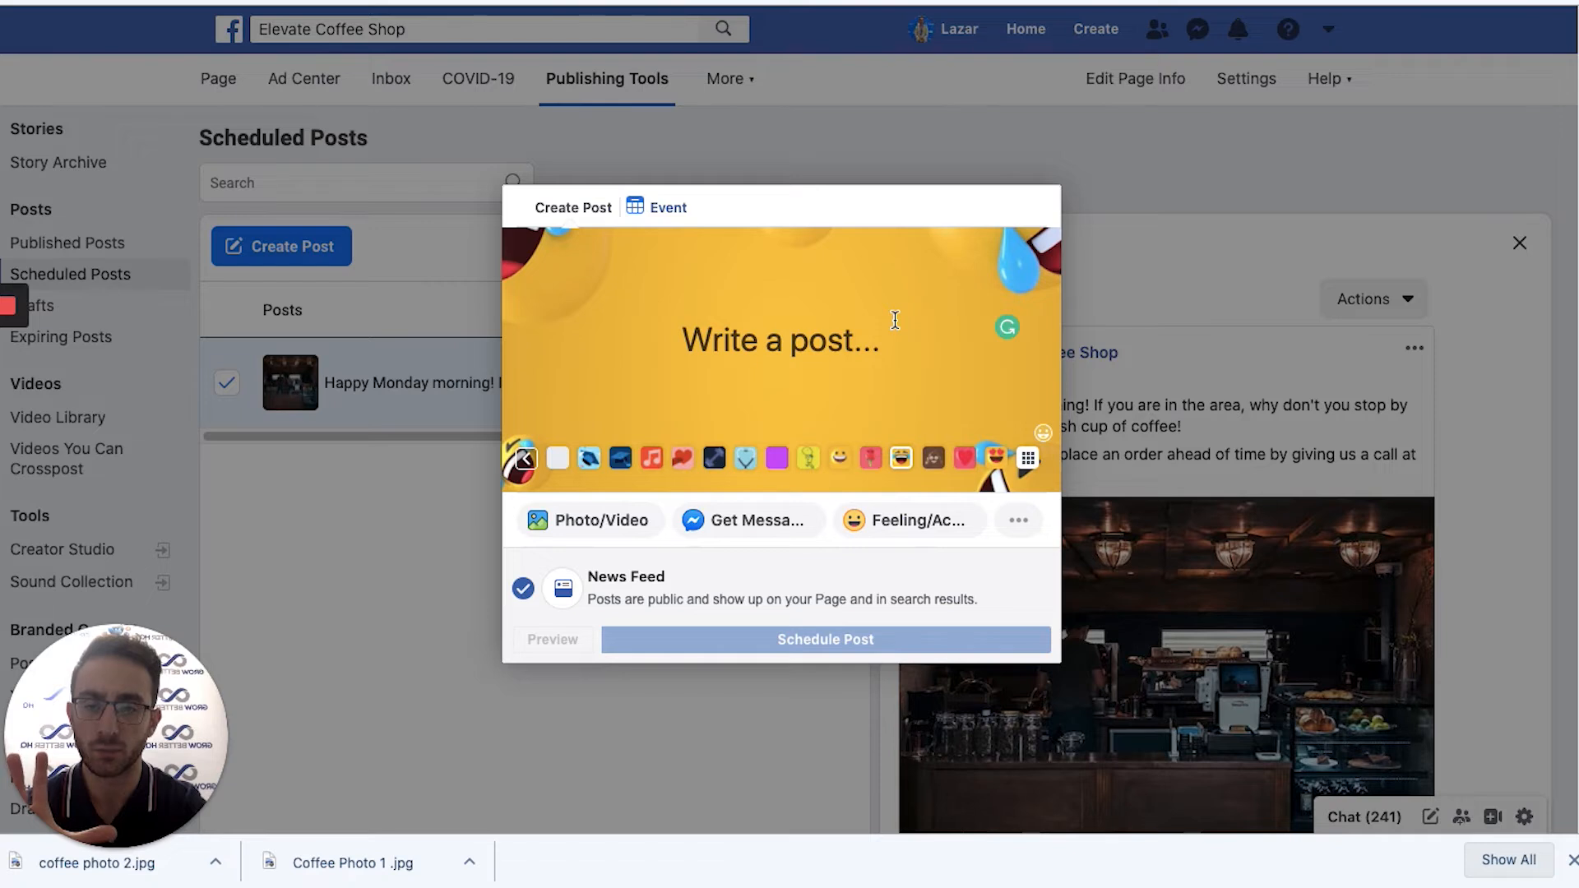
click(778, 460)
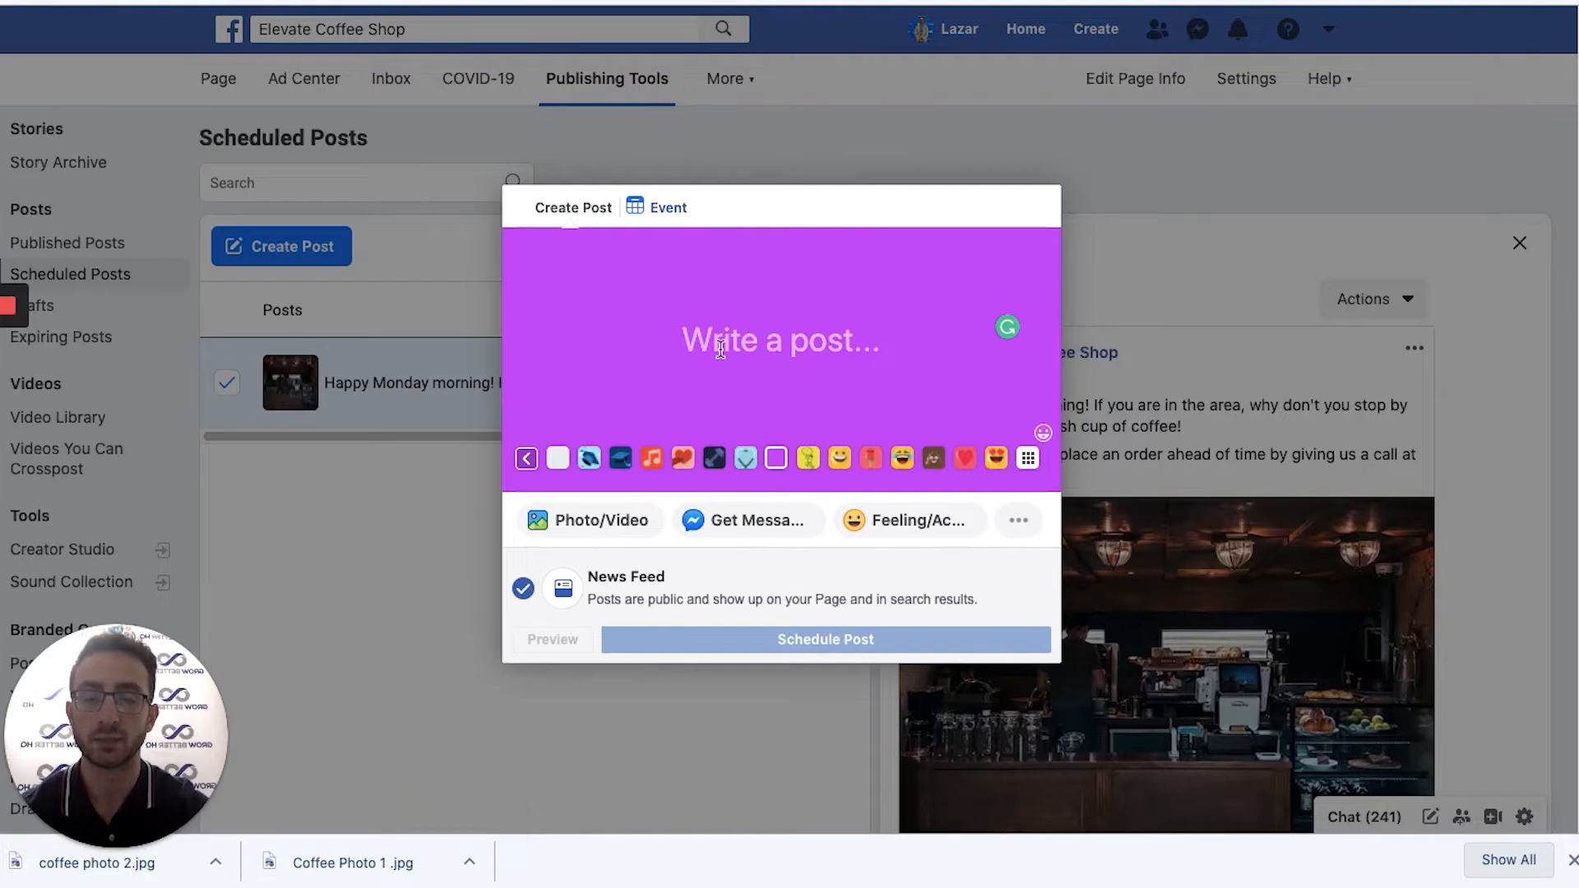
click(557, 458)
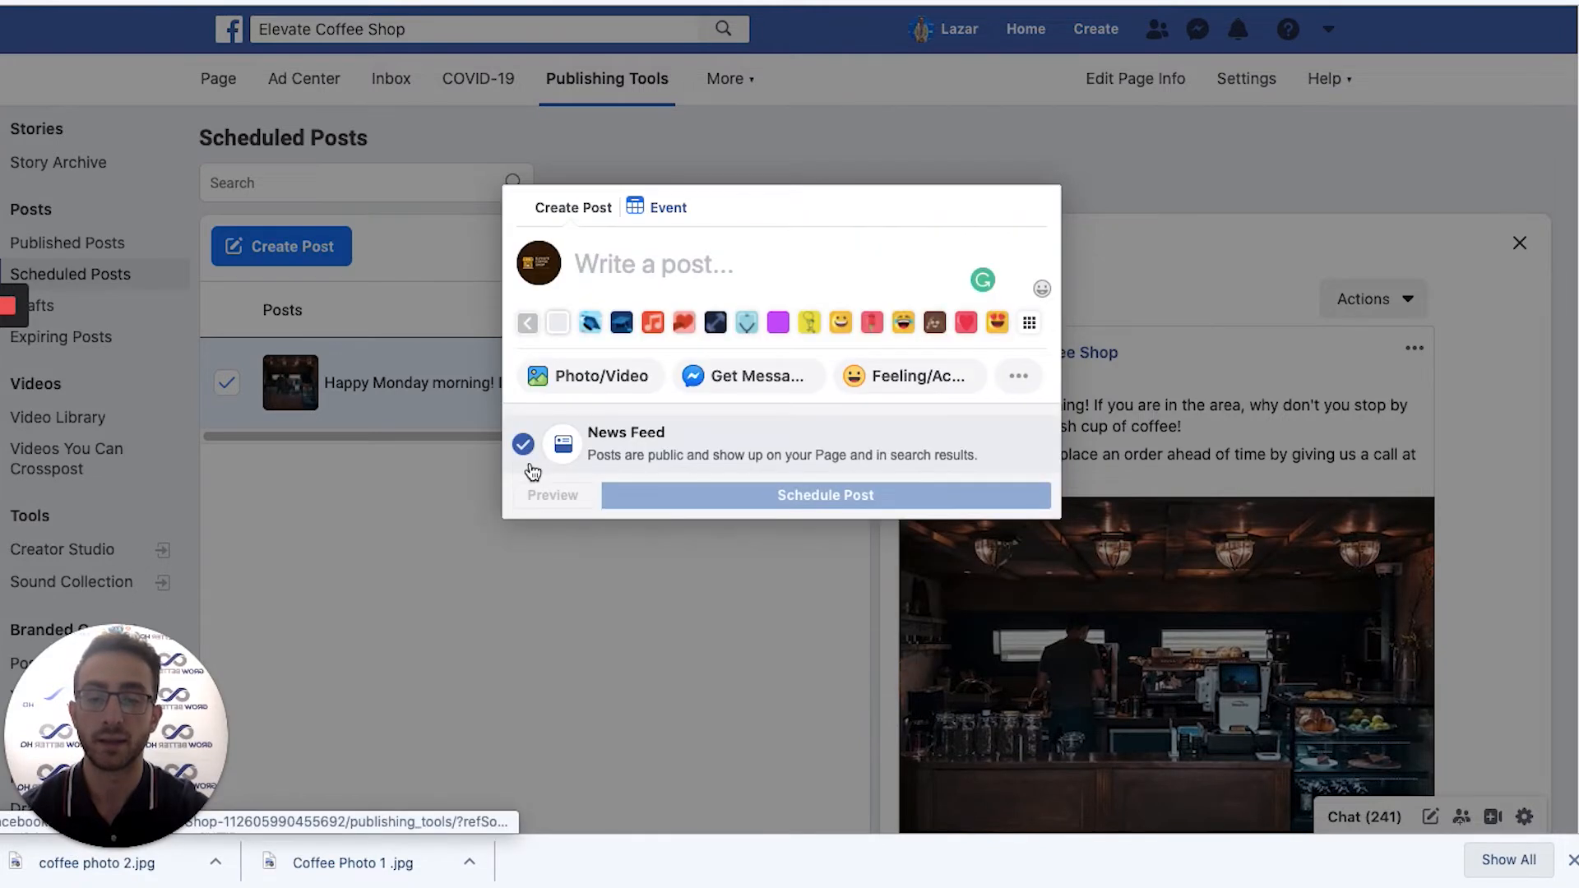
Choose Photo/Video > Upload Photos/Video to browse the Downloads coffee photos.
click(587, 380)
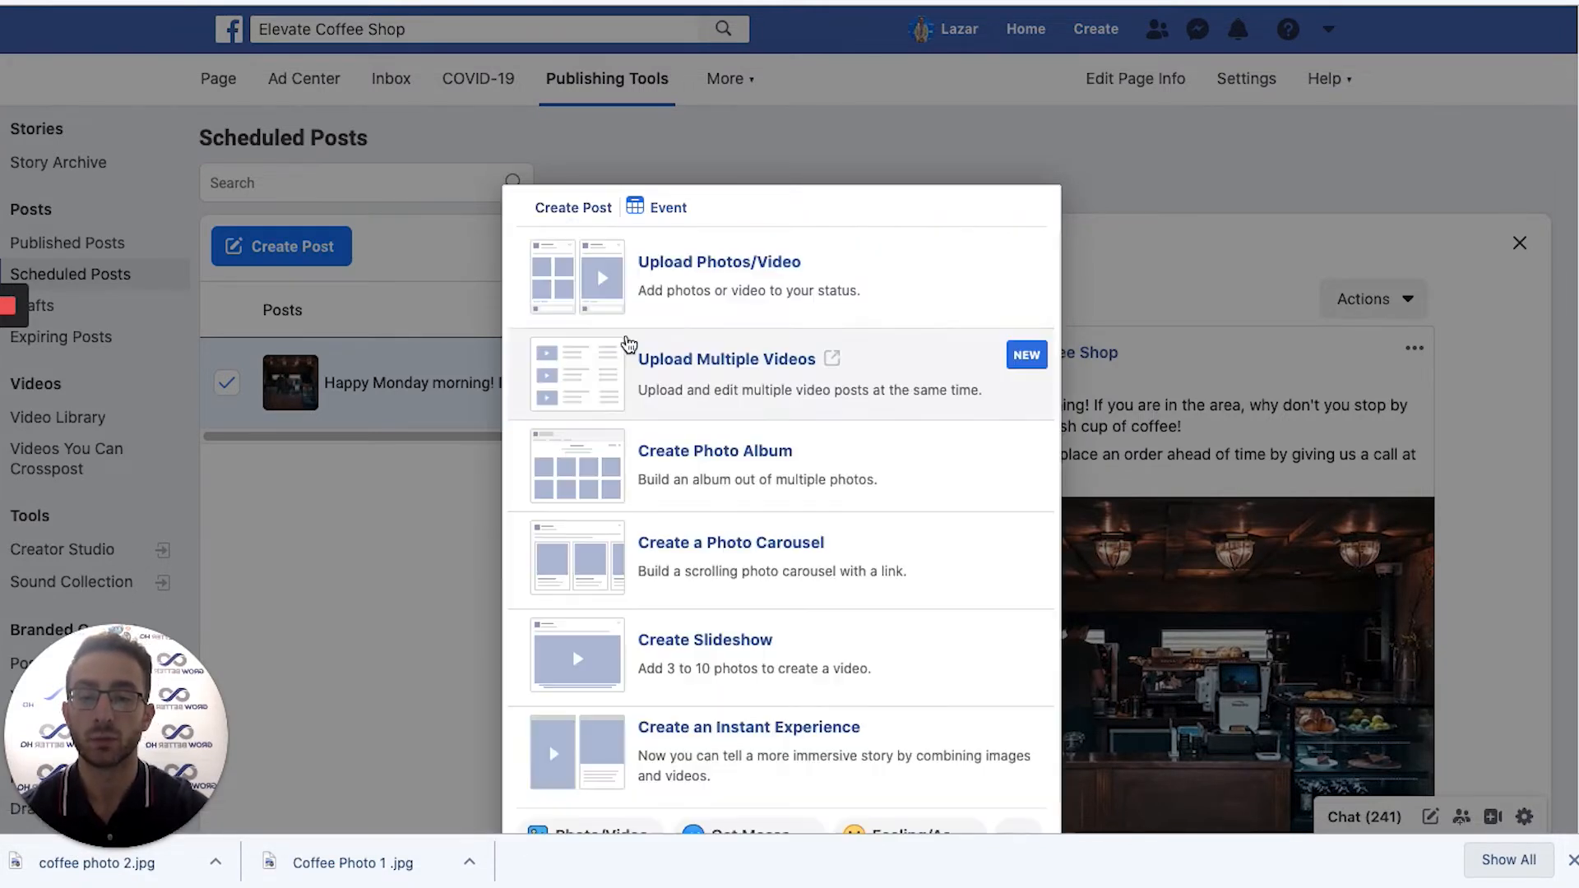
click(655, 289)
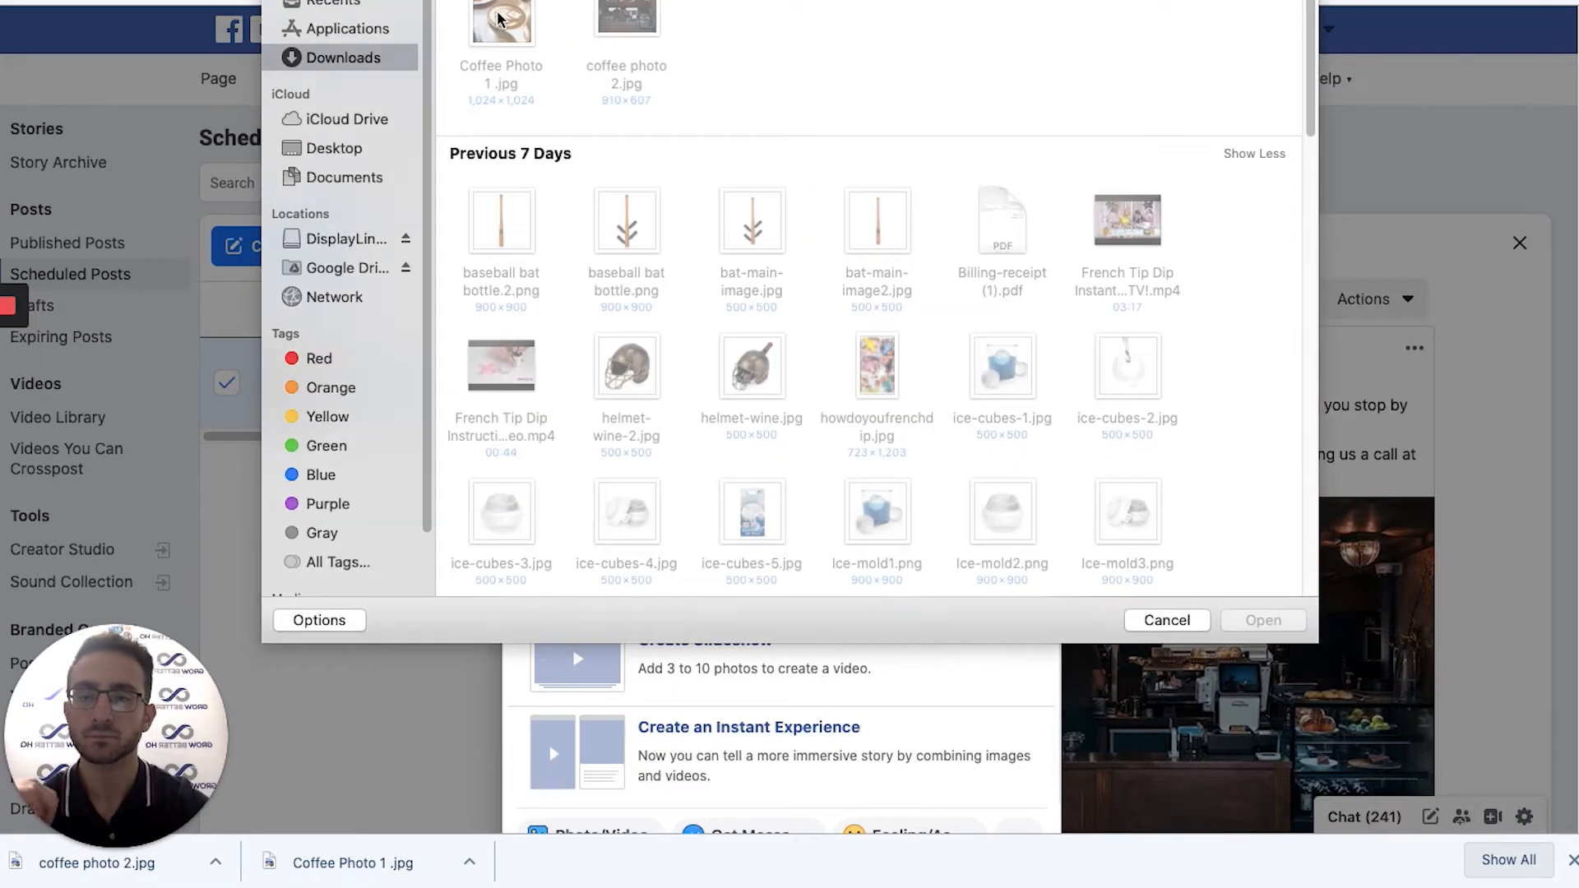
click(496, 20)
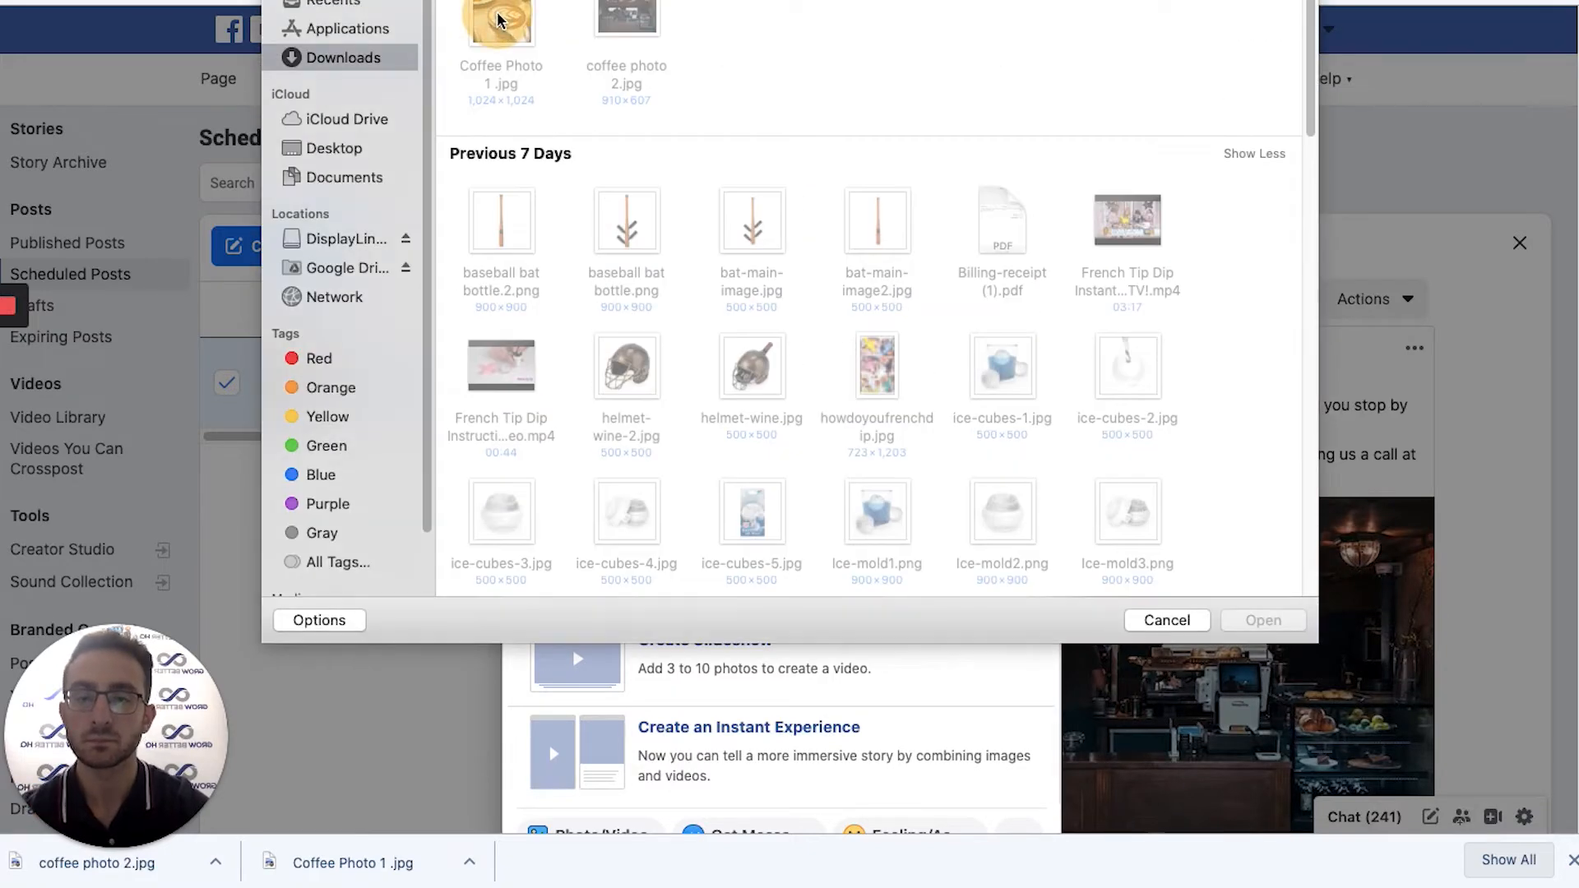
Attach the latte photo and caption the post 'Nothing is better than your favorite cup of coffee'.
click(1262, 619)
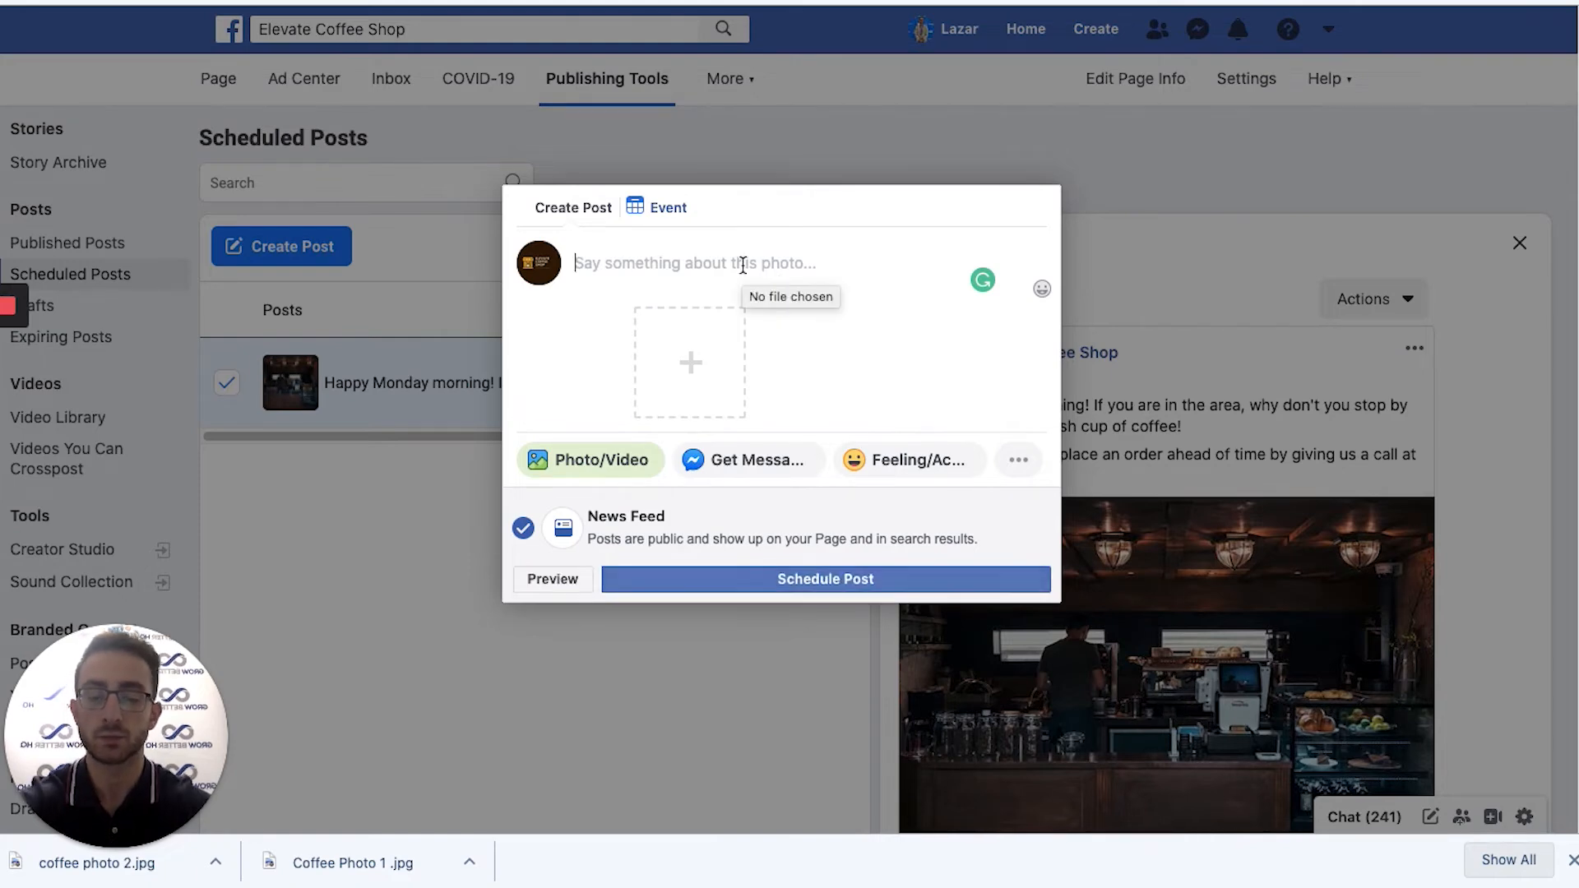
text(mm)
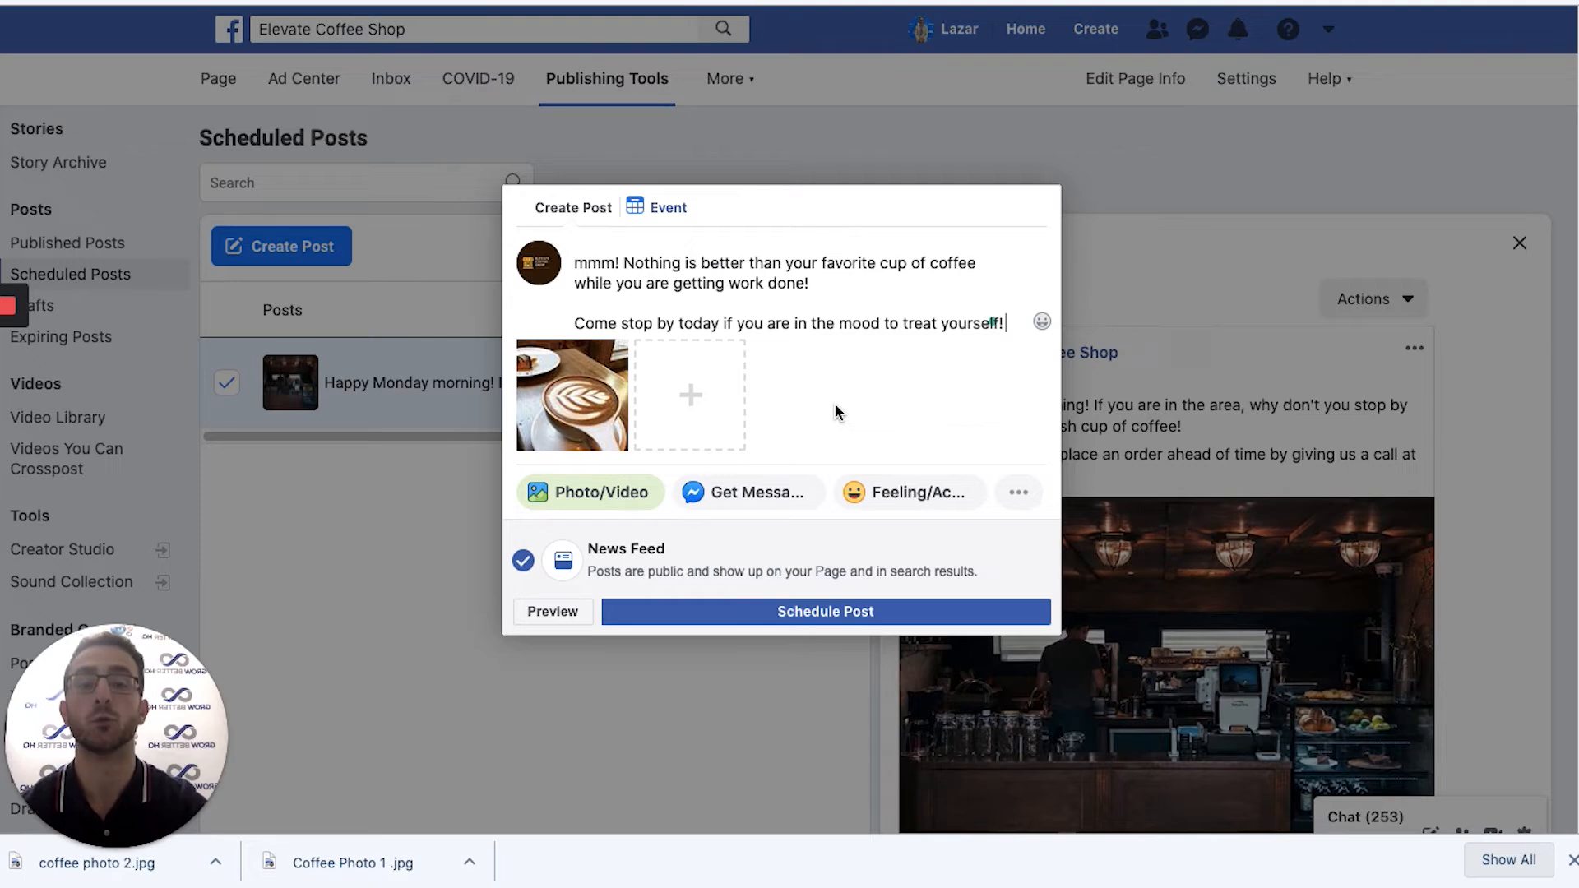
click(672, 613)
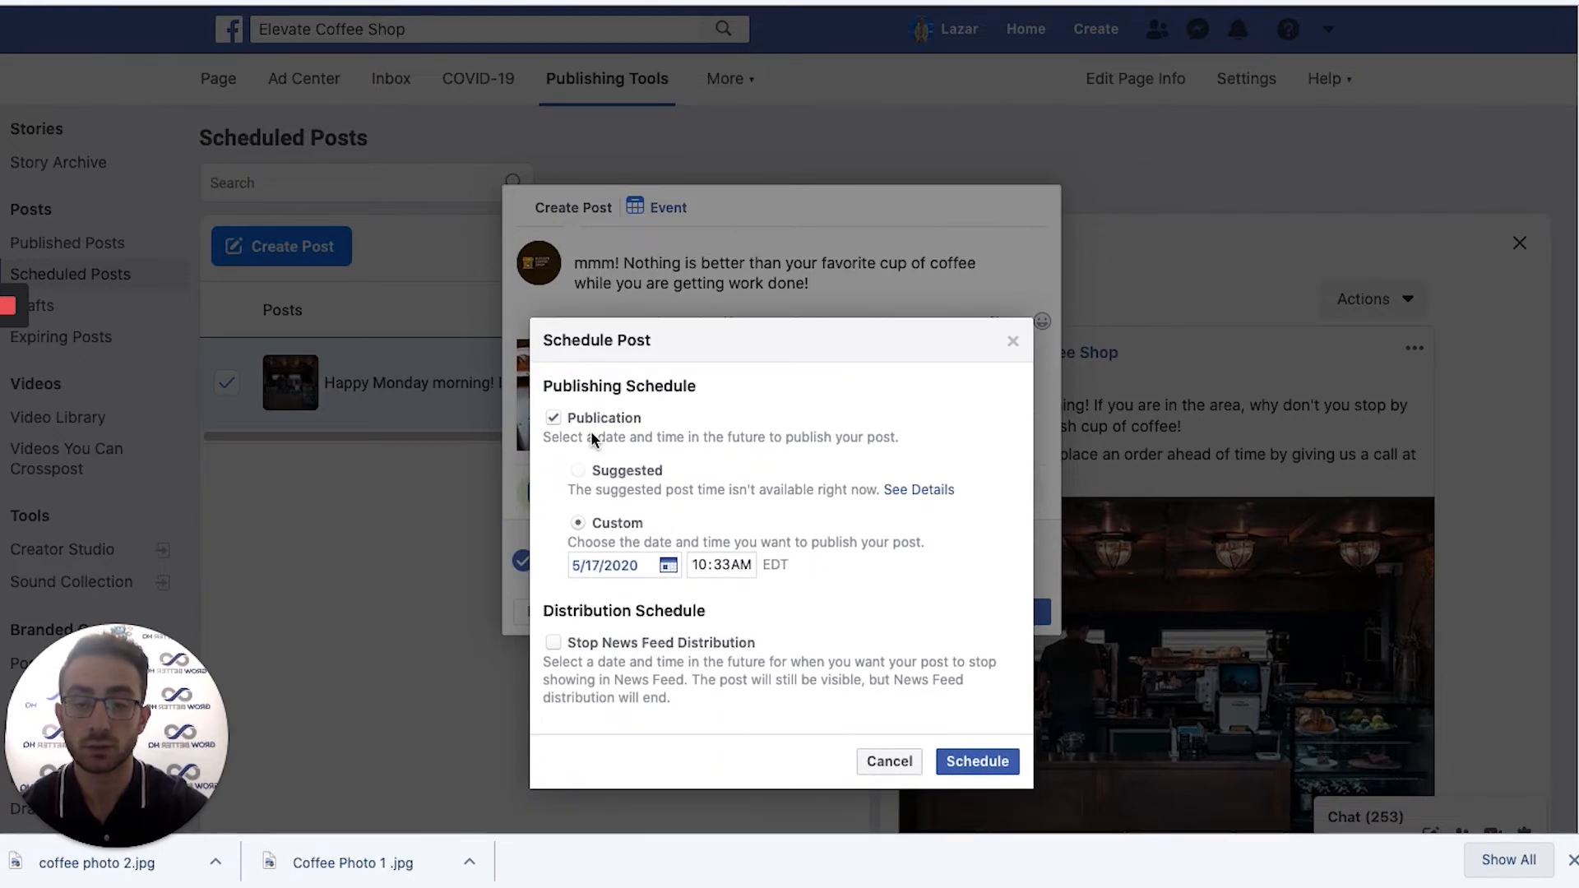
Pick May 19 in the calendar and schedule the latte post for 5/19/2020 at 10:33 AM.
click(667, 568)
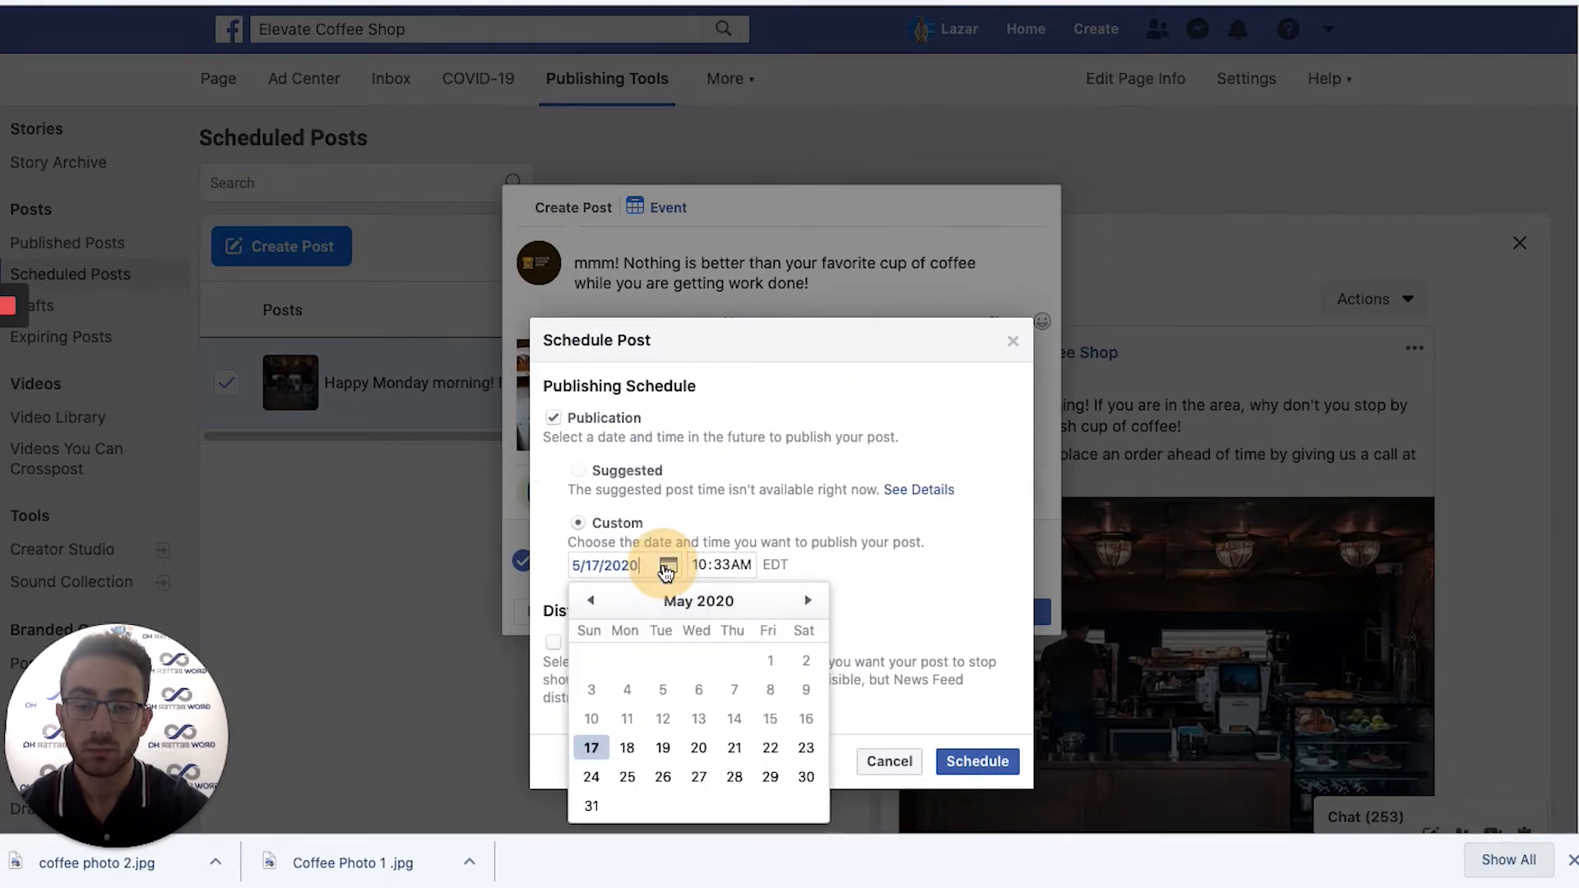
click(662, 749)
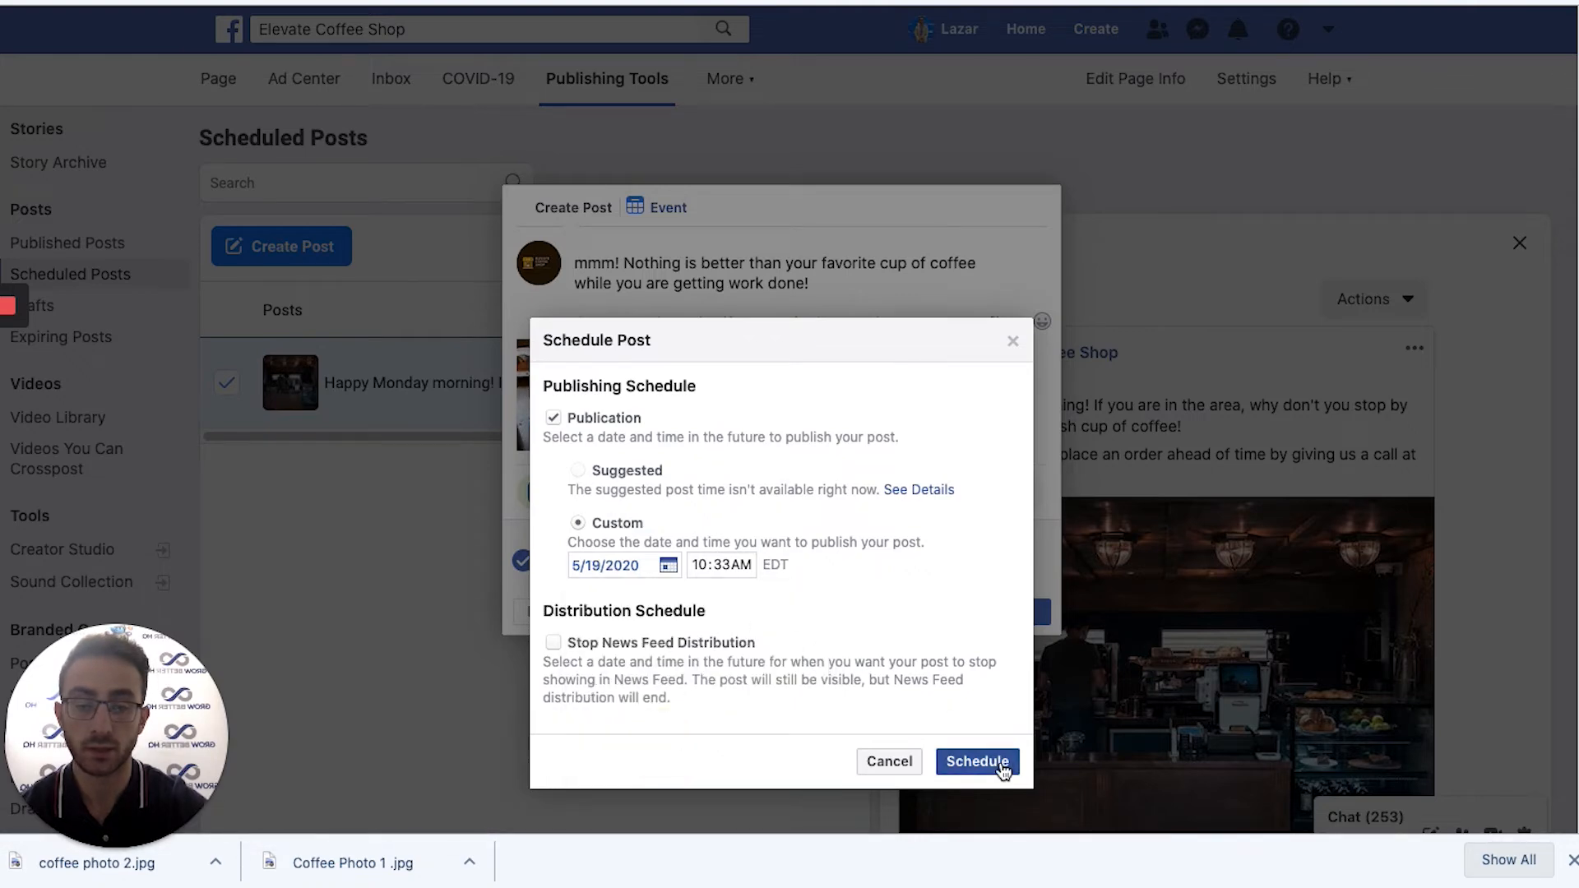
click(977, 761)
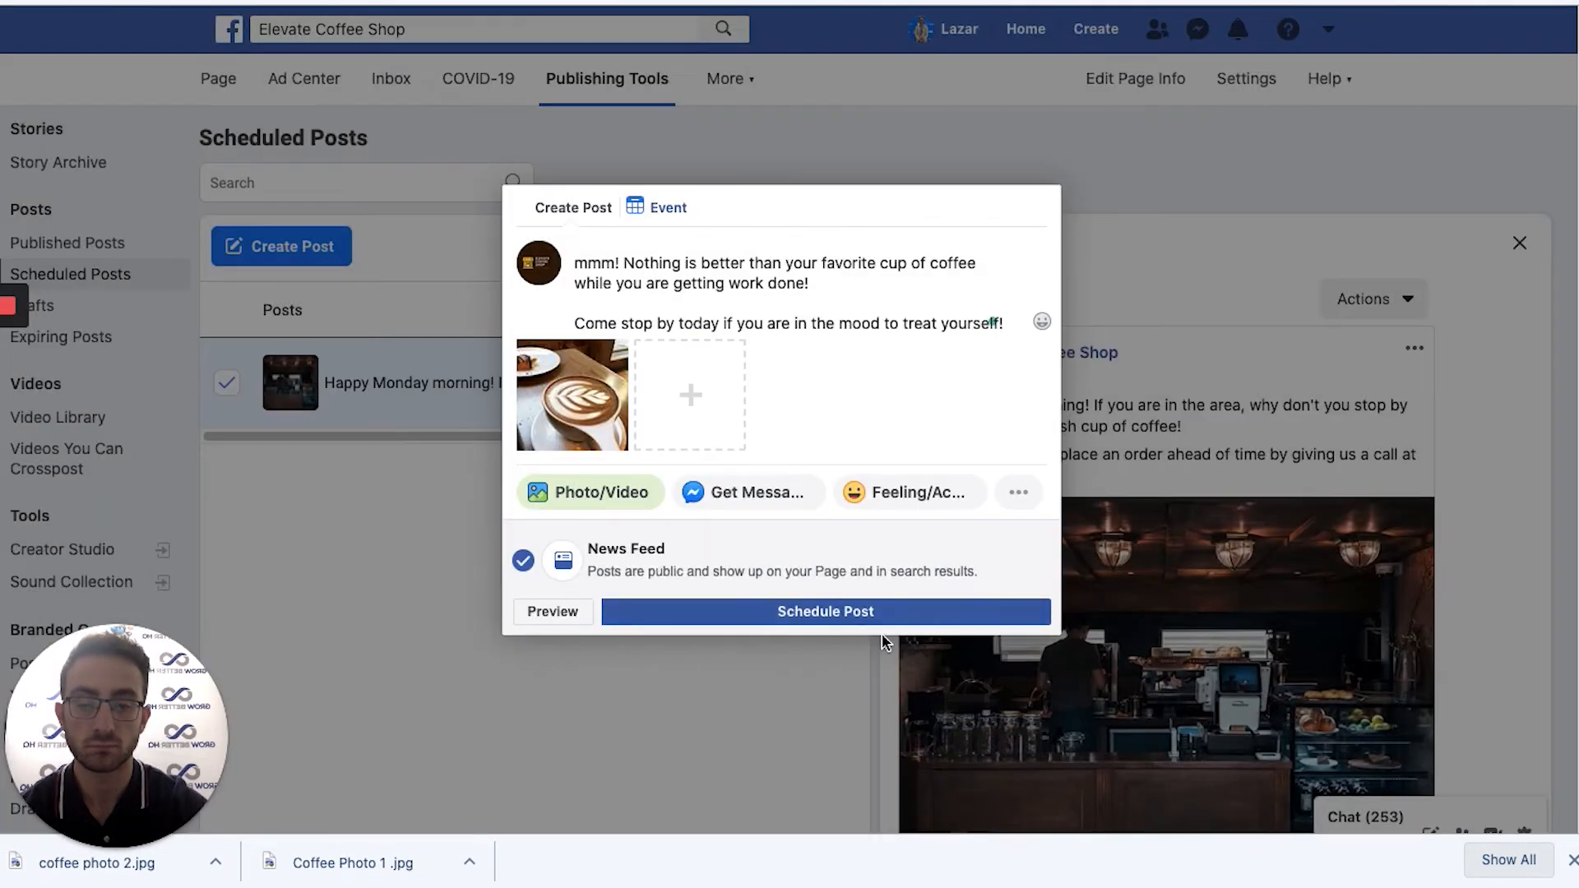
click(839, 613)
right_click(813, 600)
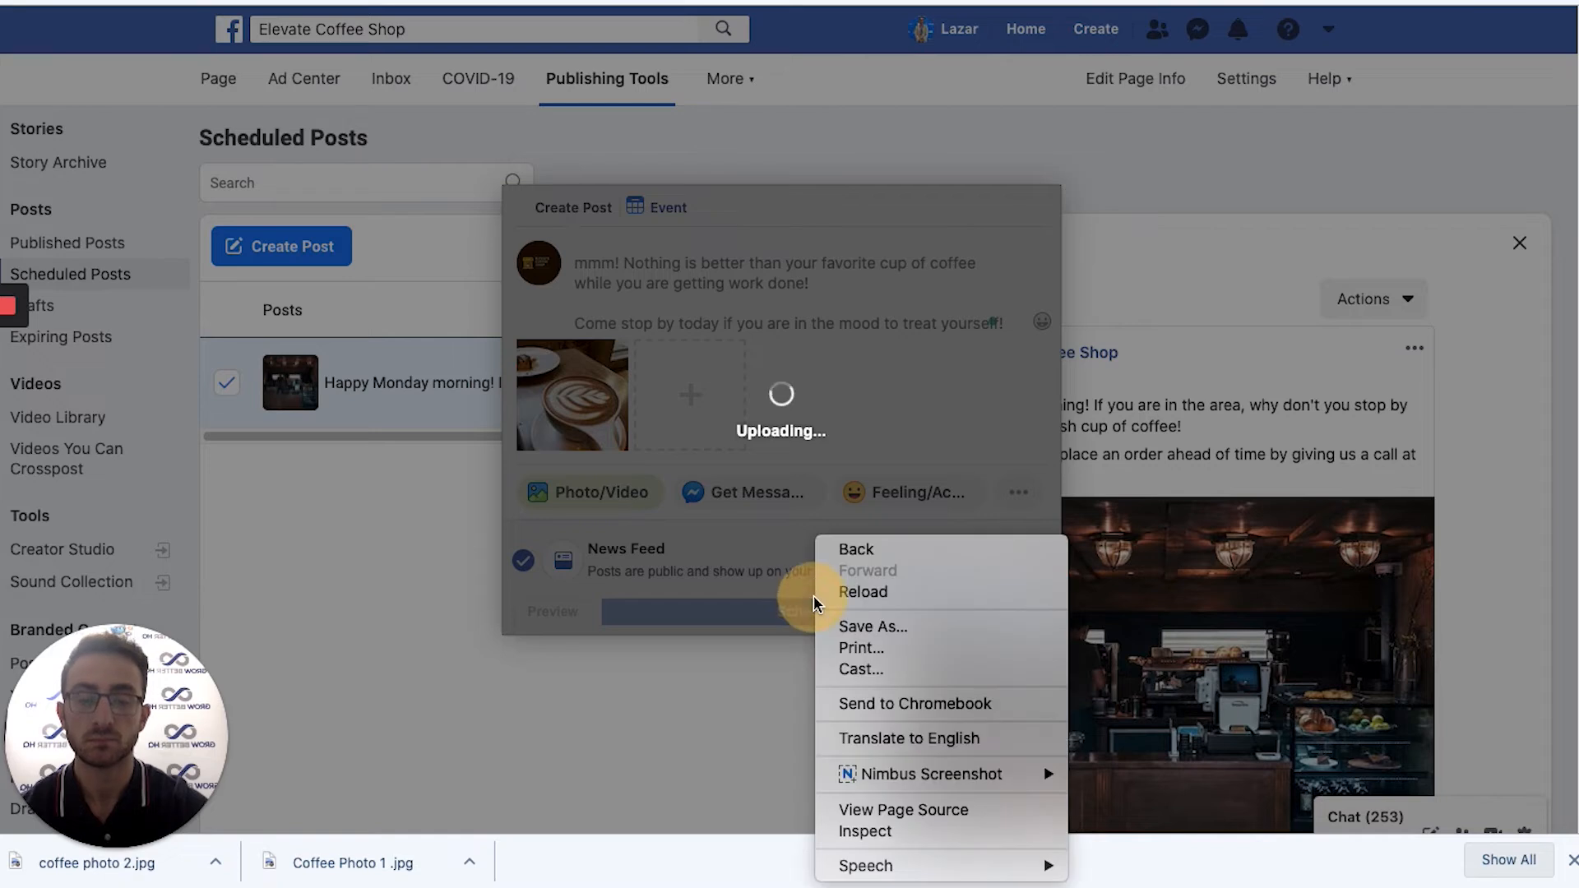
click(867, 194)
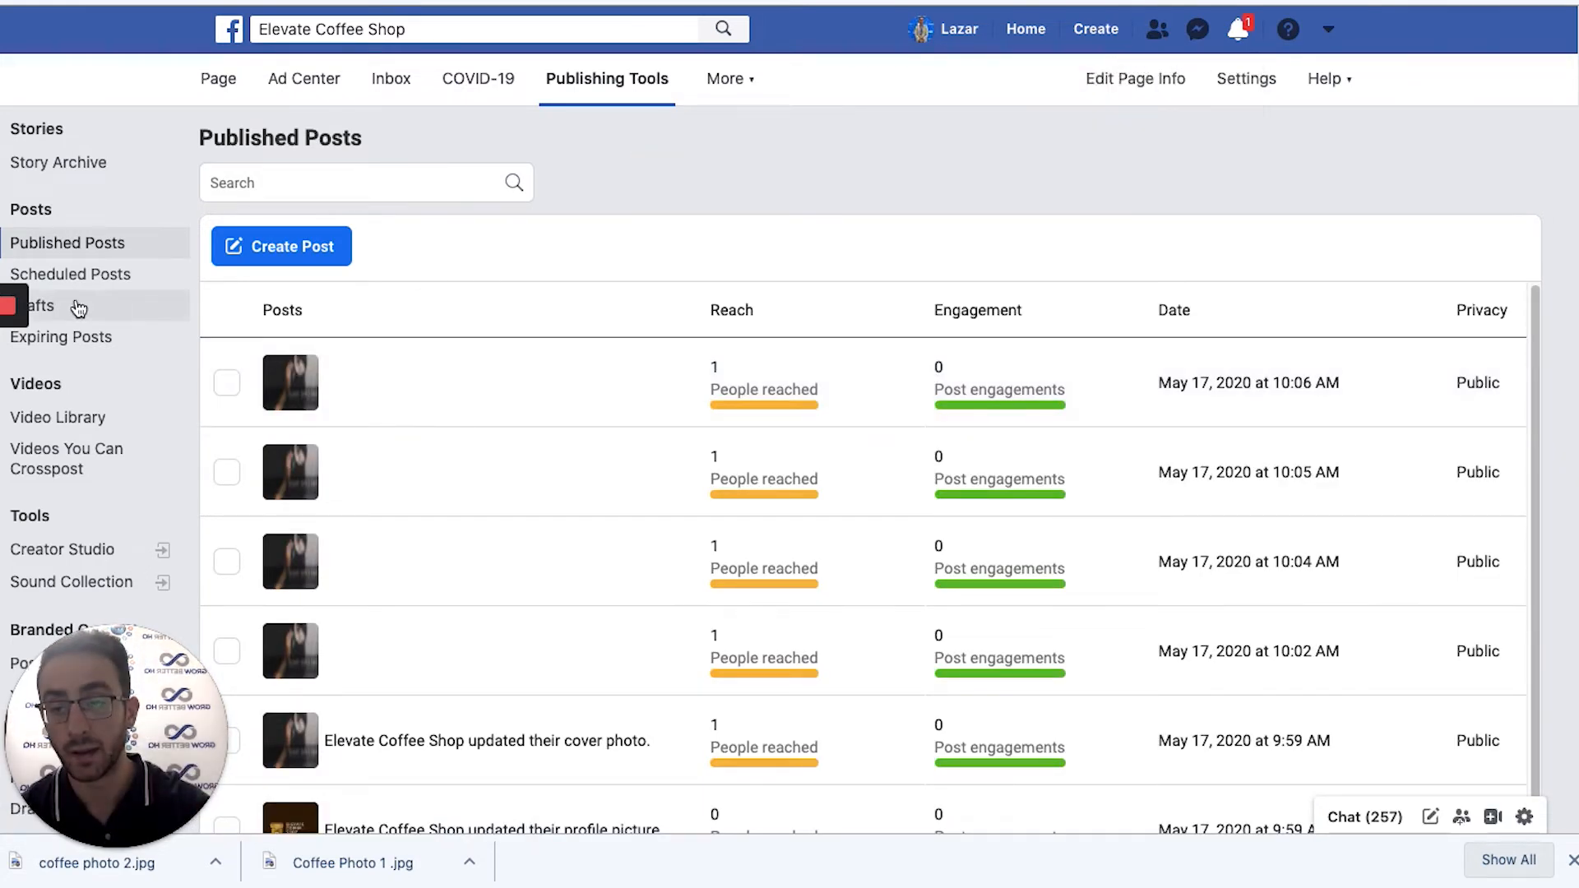
Open the latte post from Scheduled Posts, choose Edit post, and bring up its Actions menu.
click(63, 276)
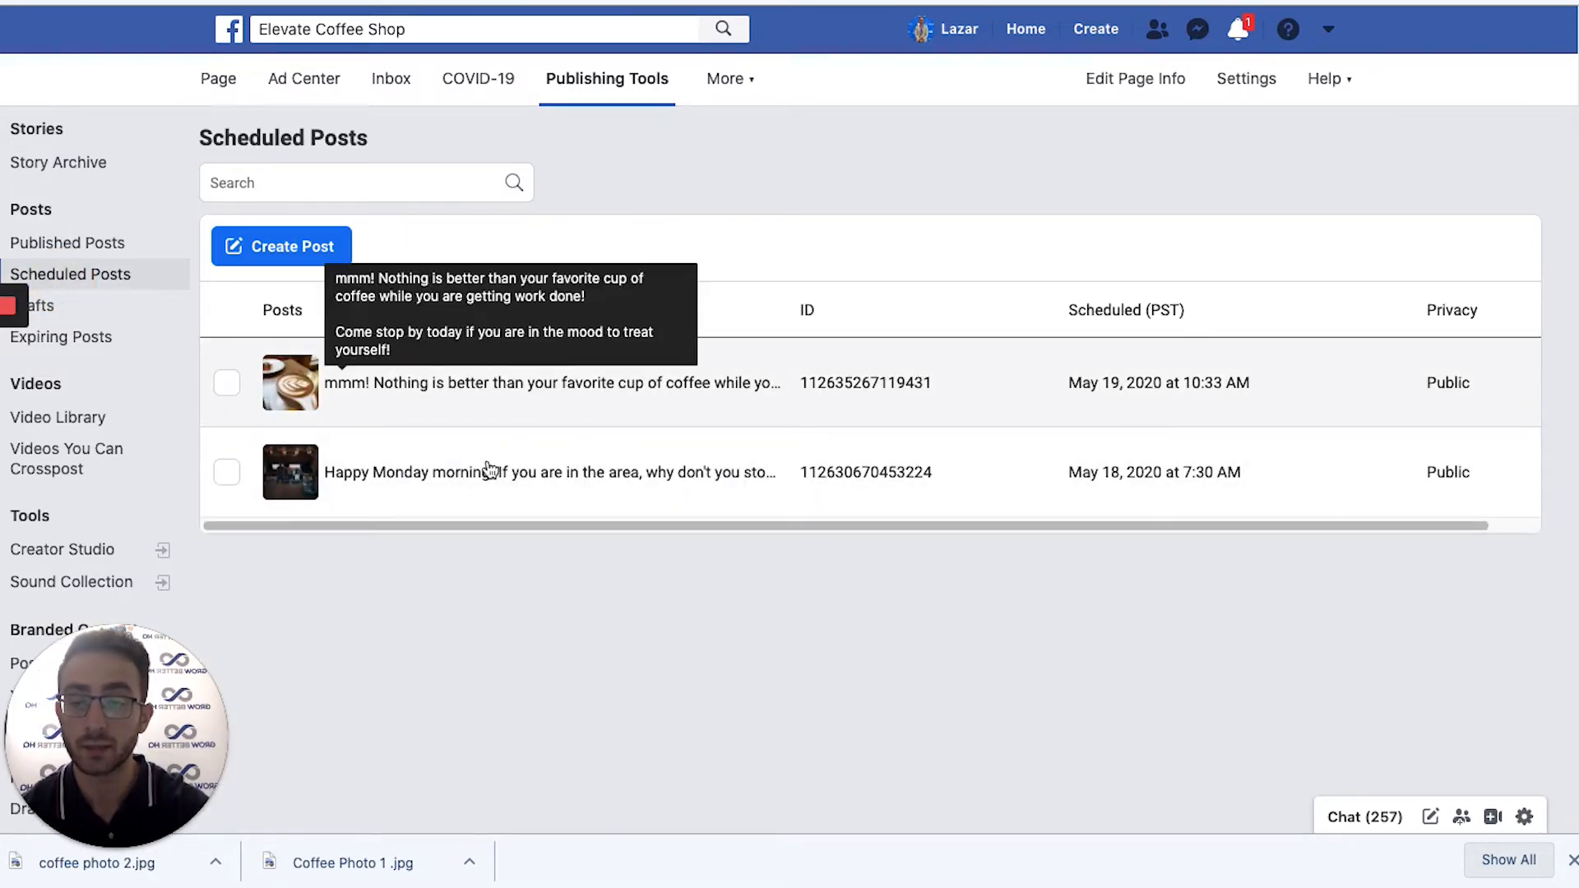
click(495, 383)
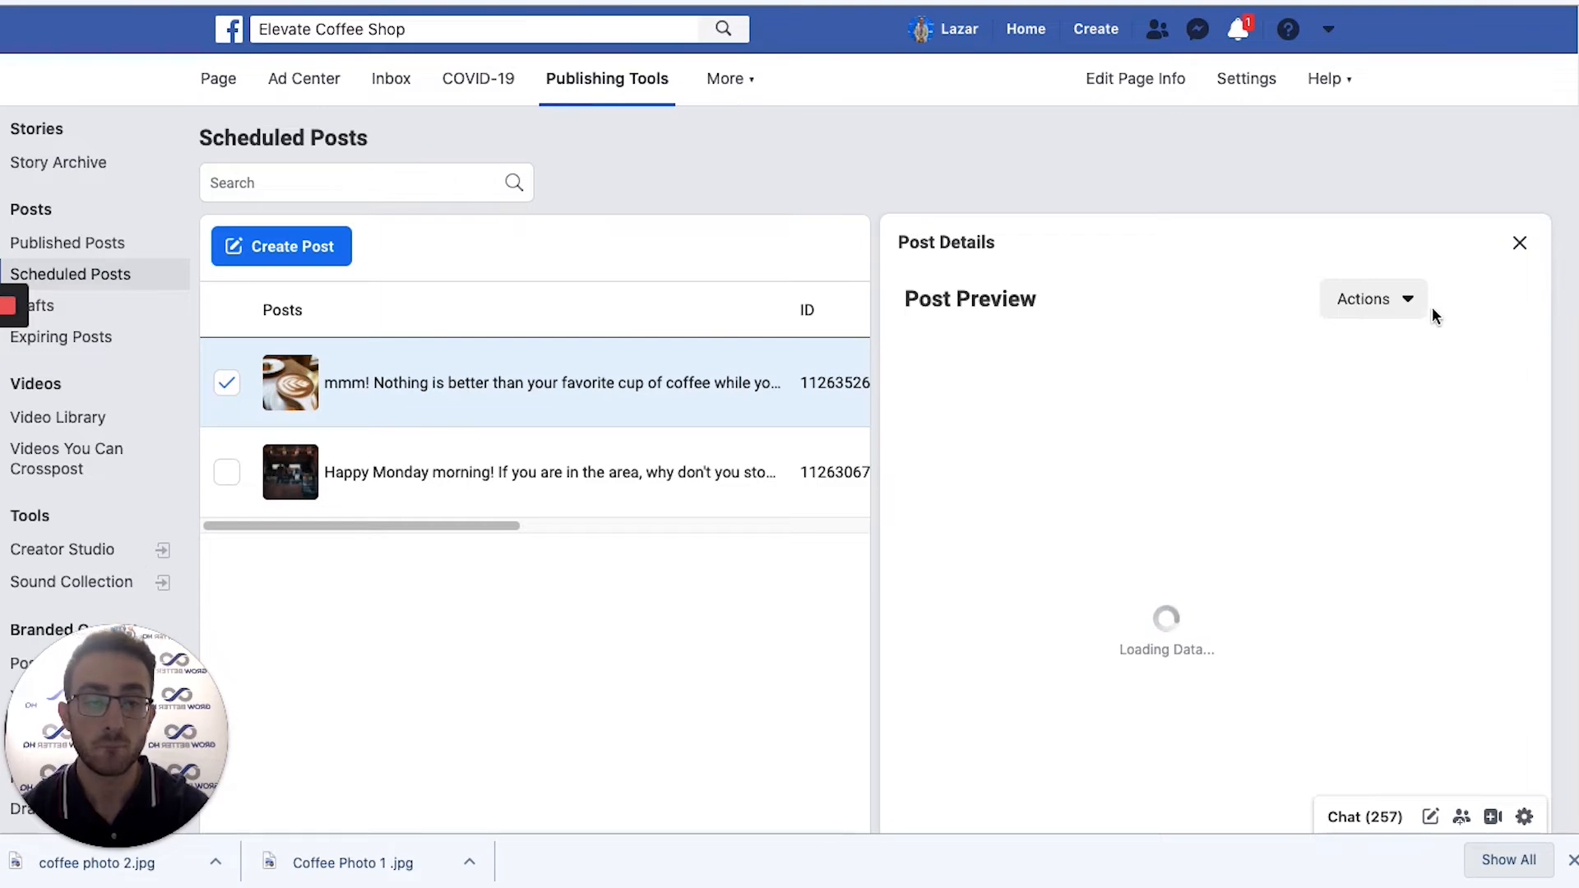
scroll(1433, 308, down, 5)
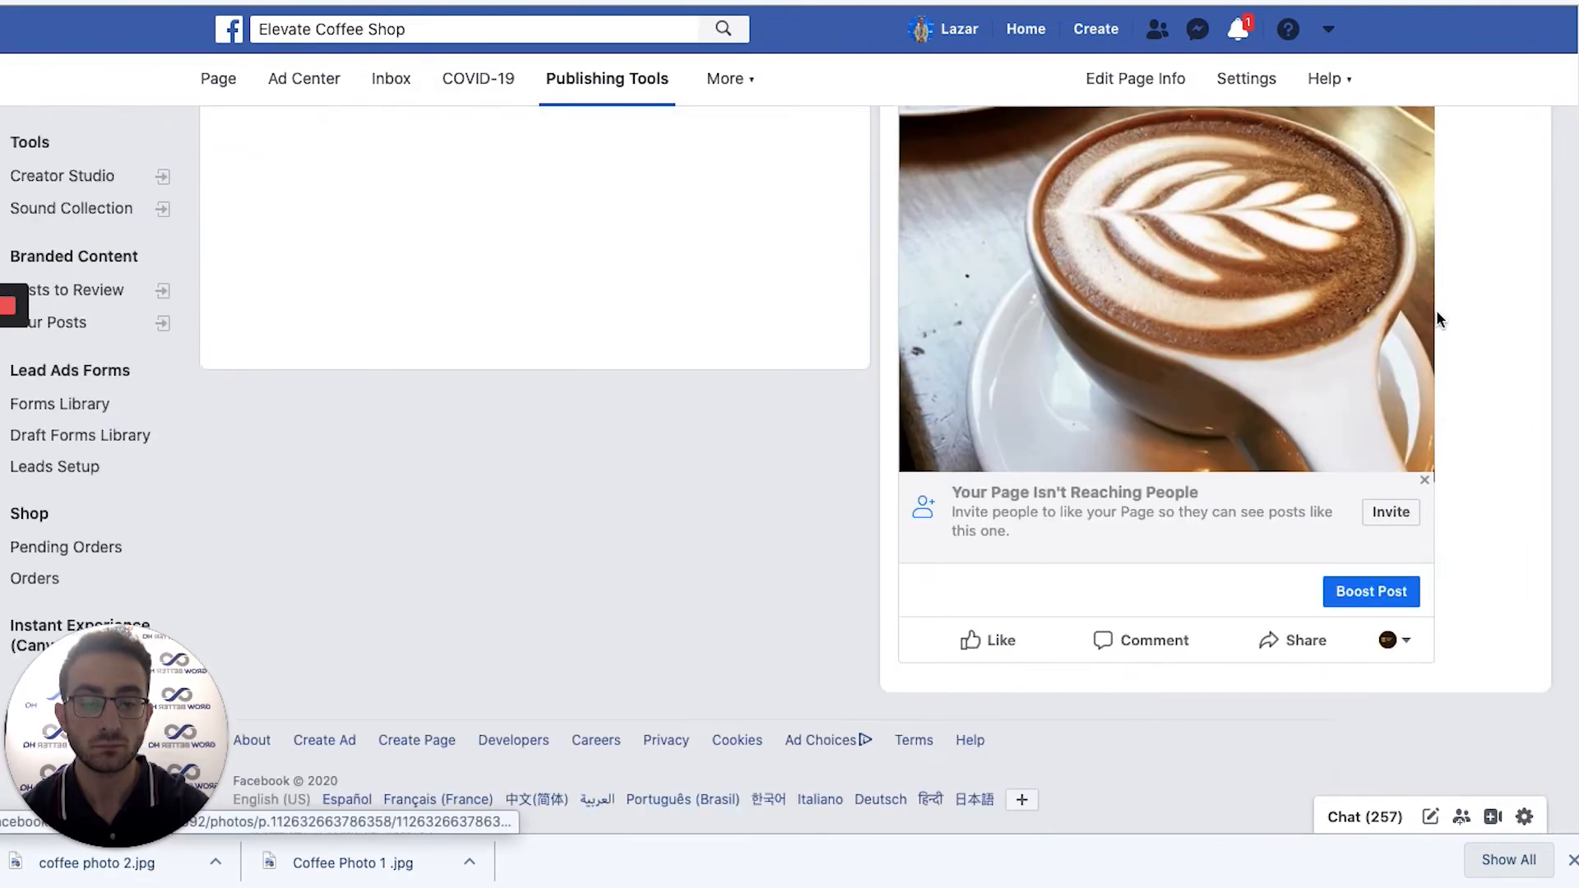
scroll(1437, 319, up, 5)
click(1422, 353)
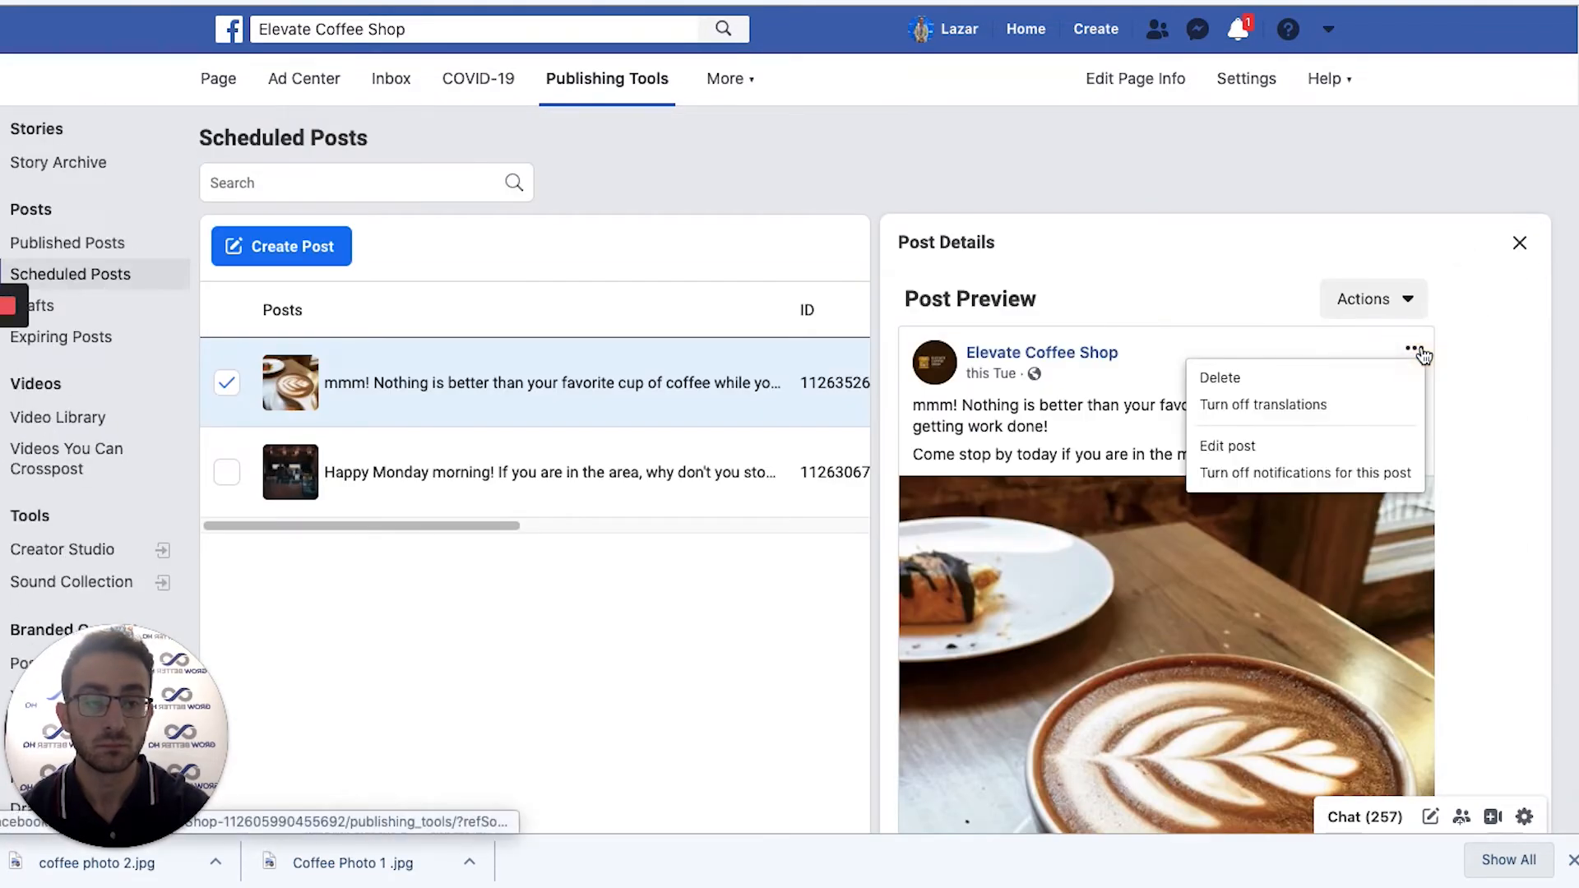
click(1243, 444)
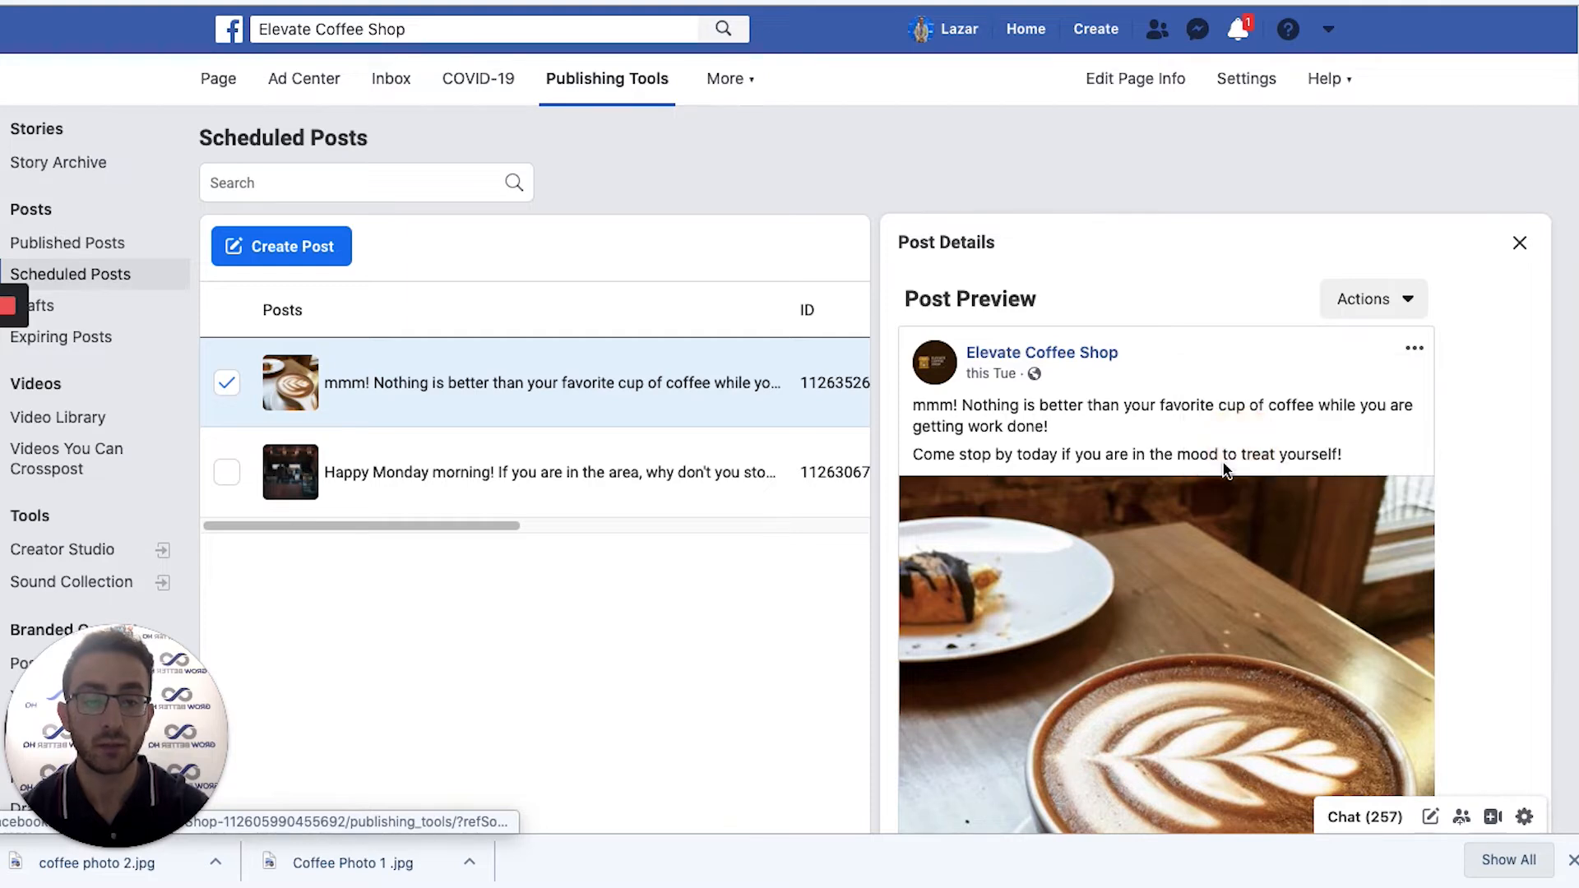
scroll(1193, 354, down, 5)
scroll(1410, 499, up, 2)
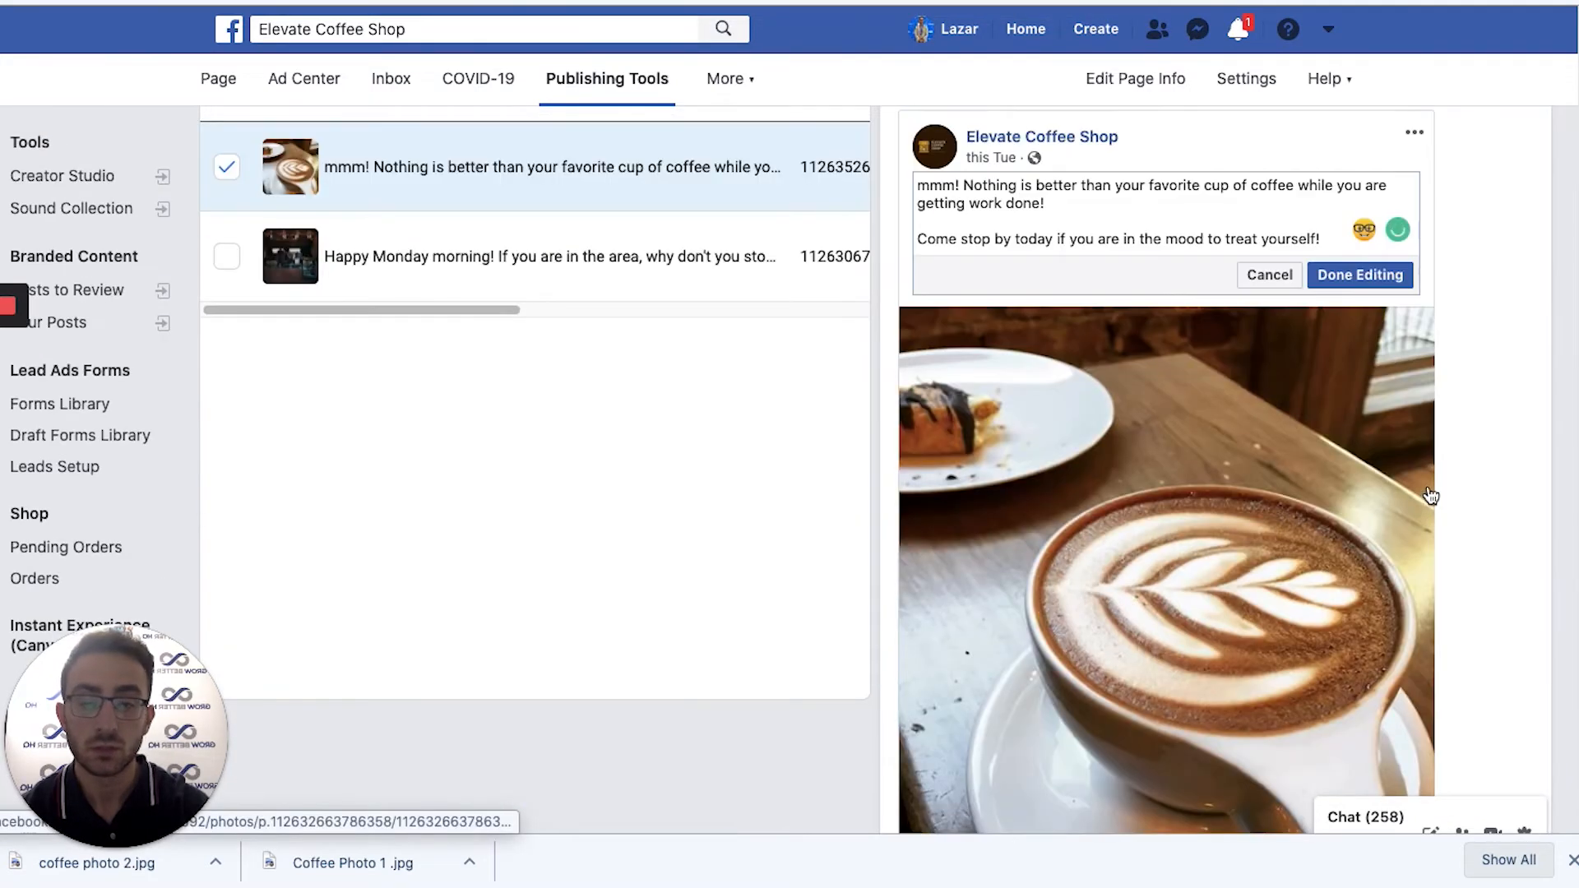
scroll(1450, 413, down, 5)
scroll(1461, 420, up, 7)
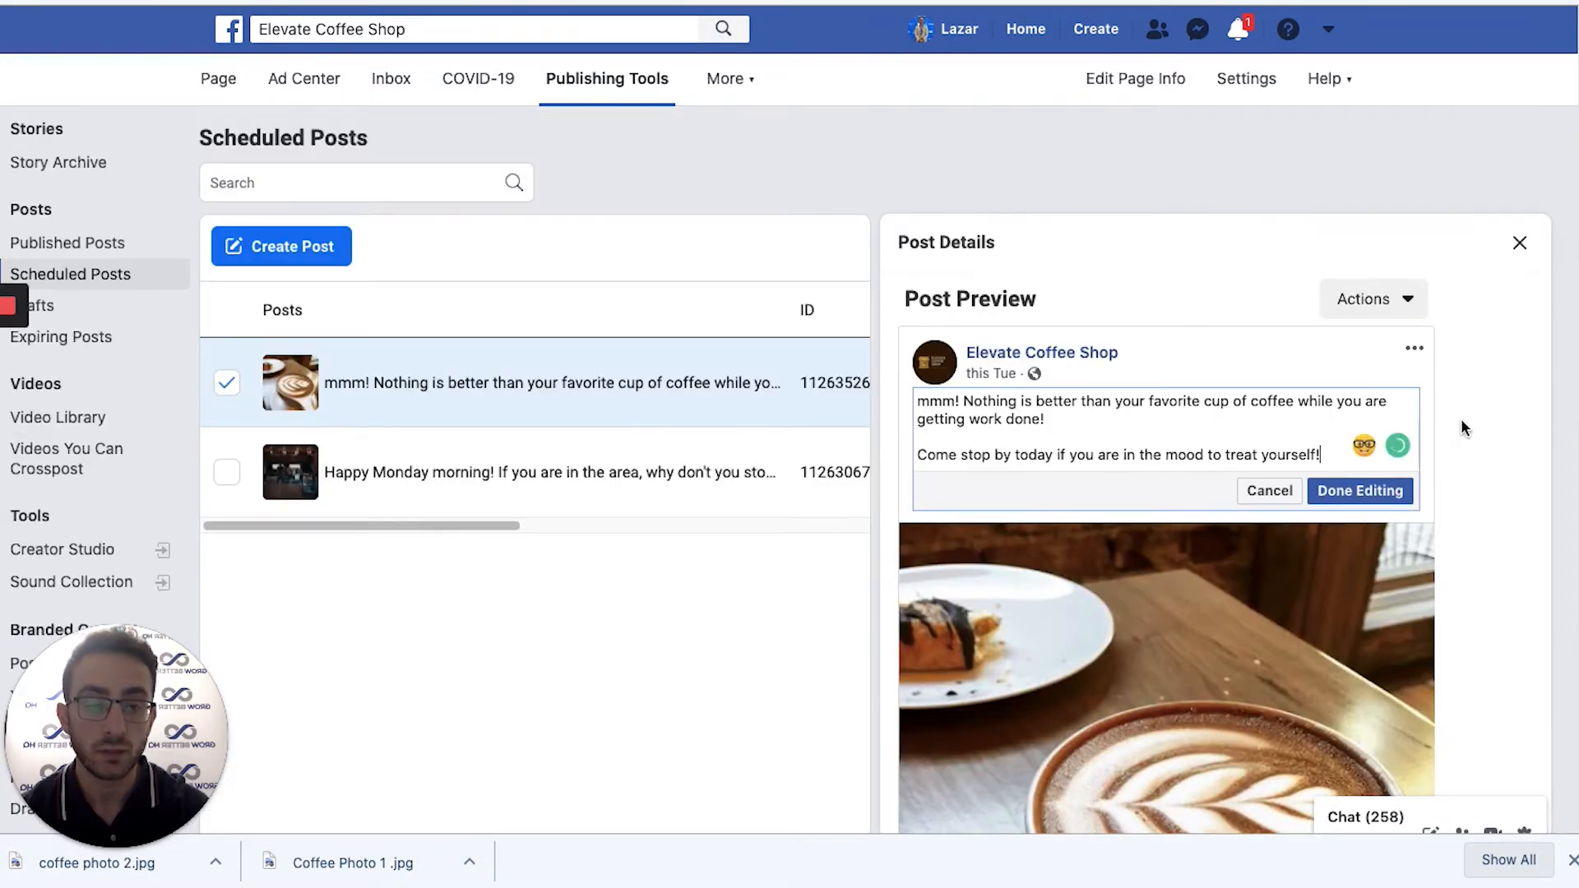
click(1407, 309)
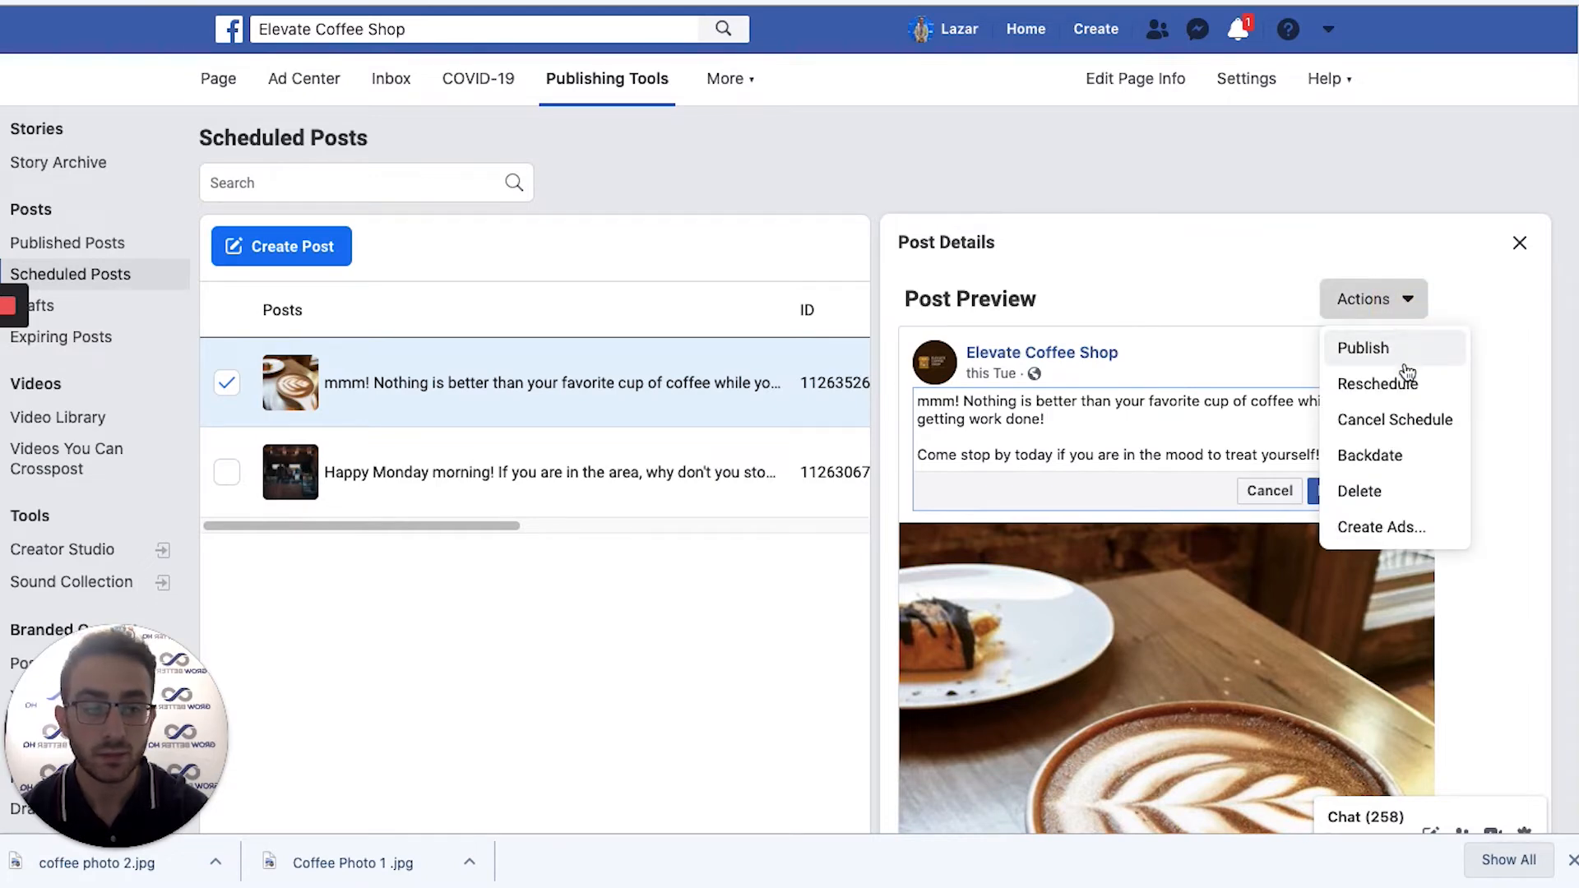
Use Actions > Reschedule to set the latte post to 5/18/2020 at 10:23 AM.
click(1399, 384)
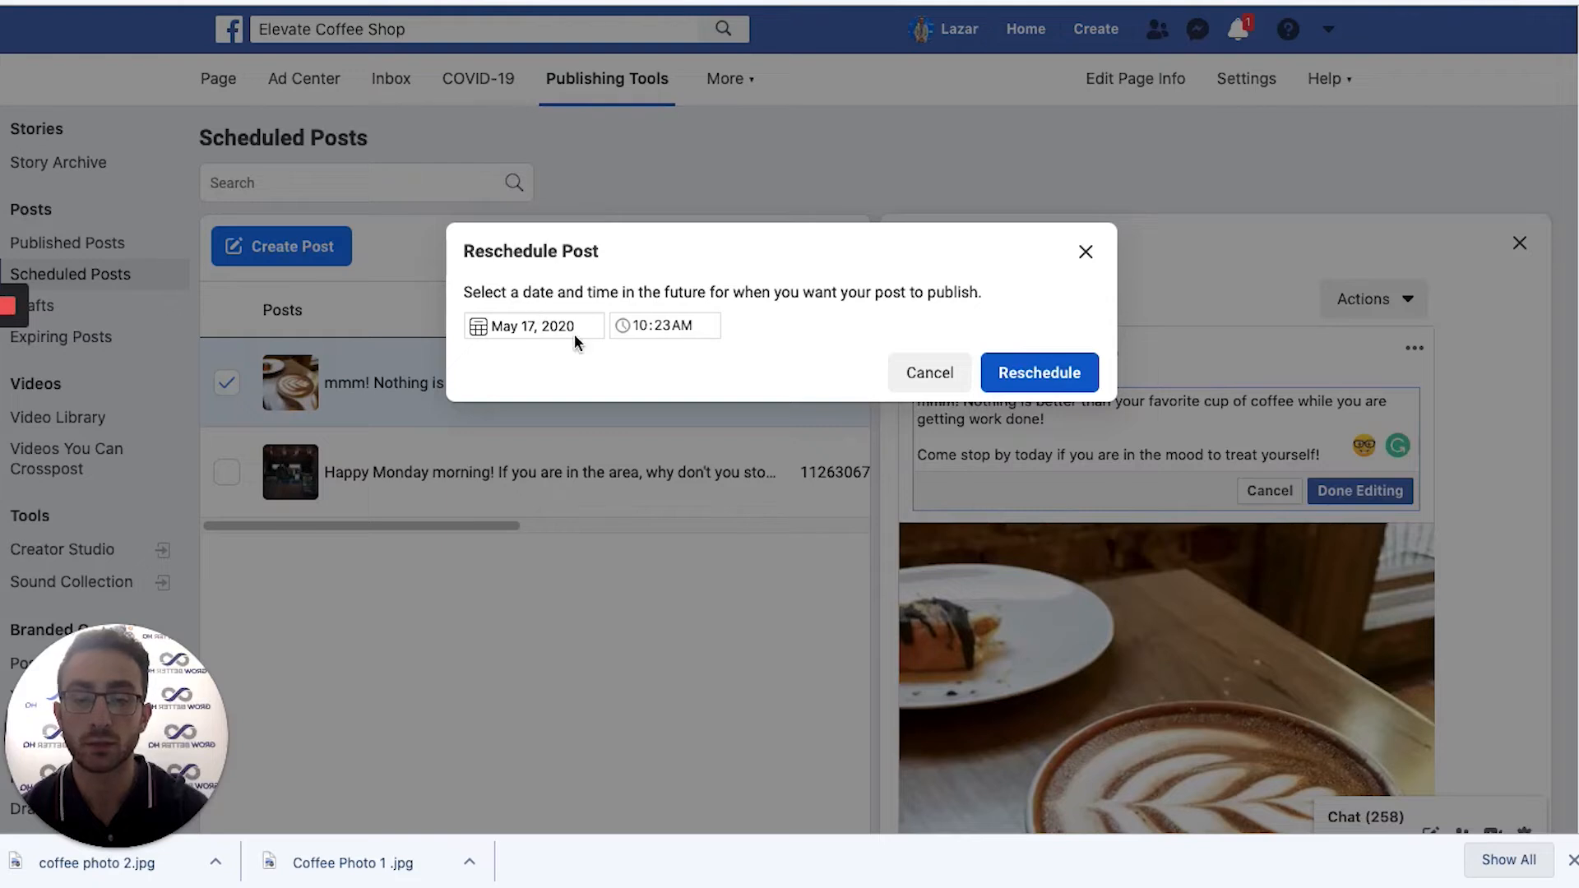
click(529, 328)
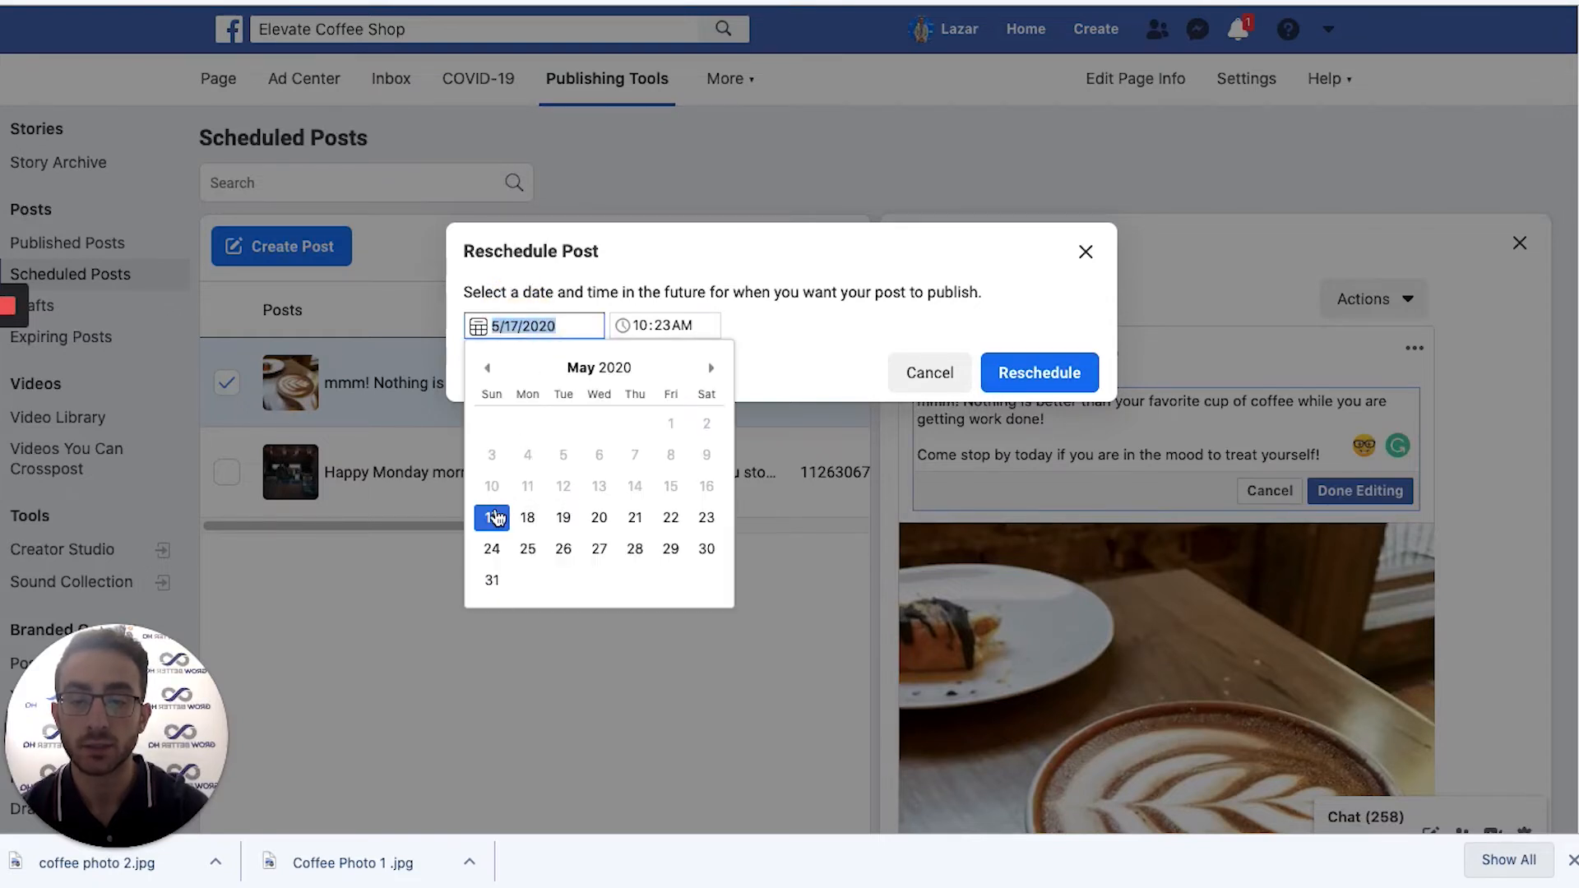
click(526, 519)
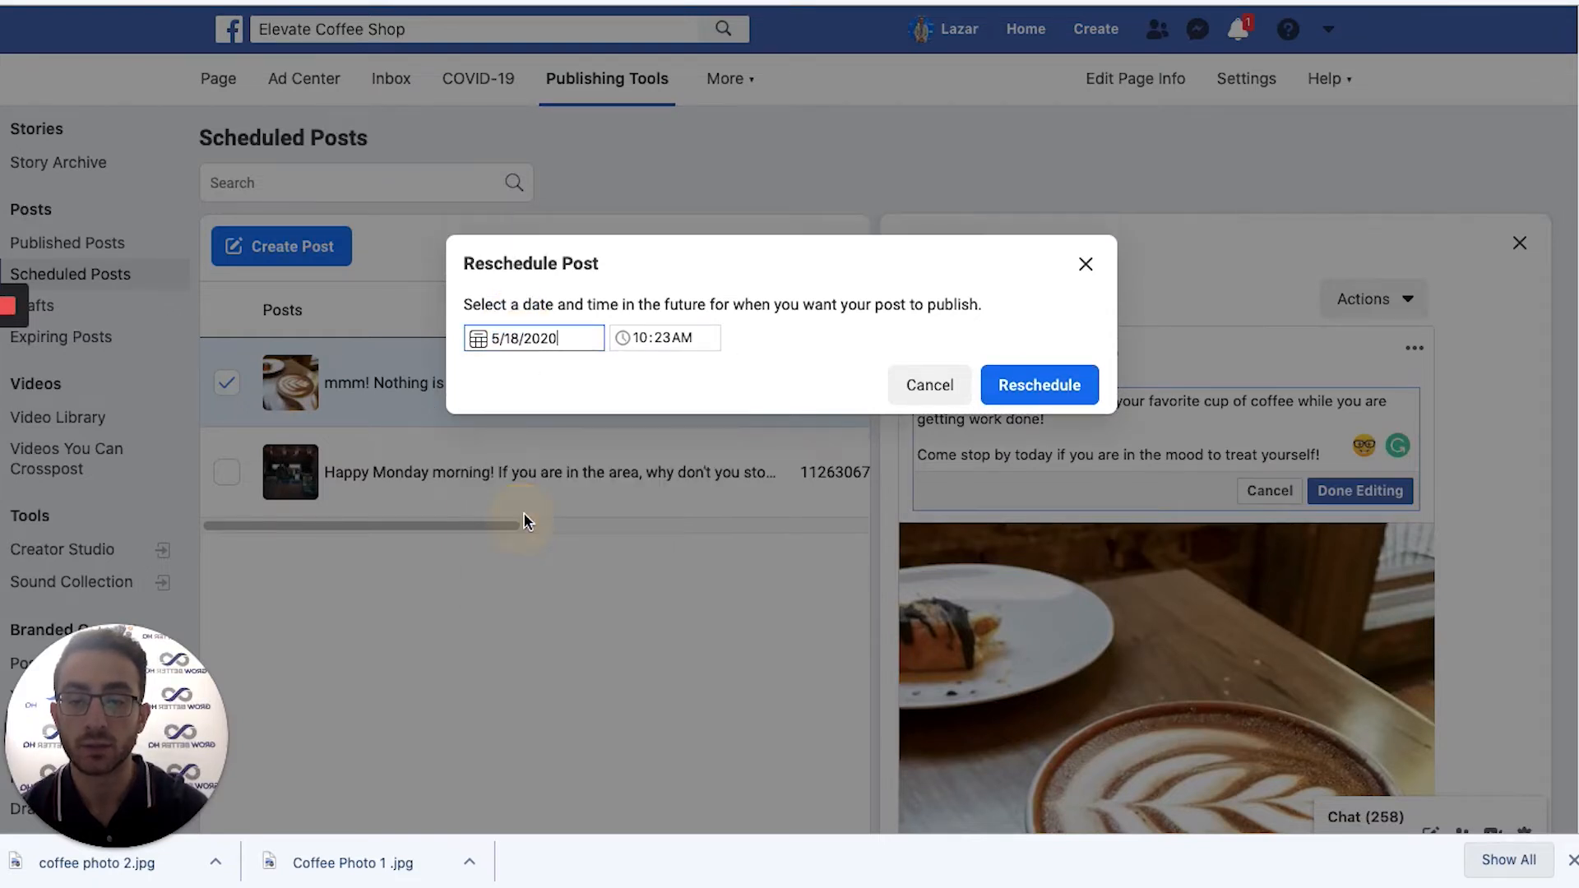
click(1033, 384)
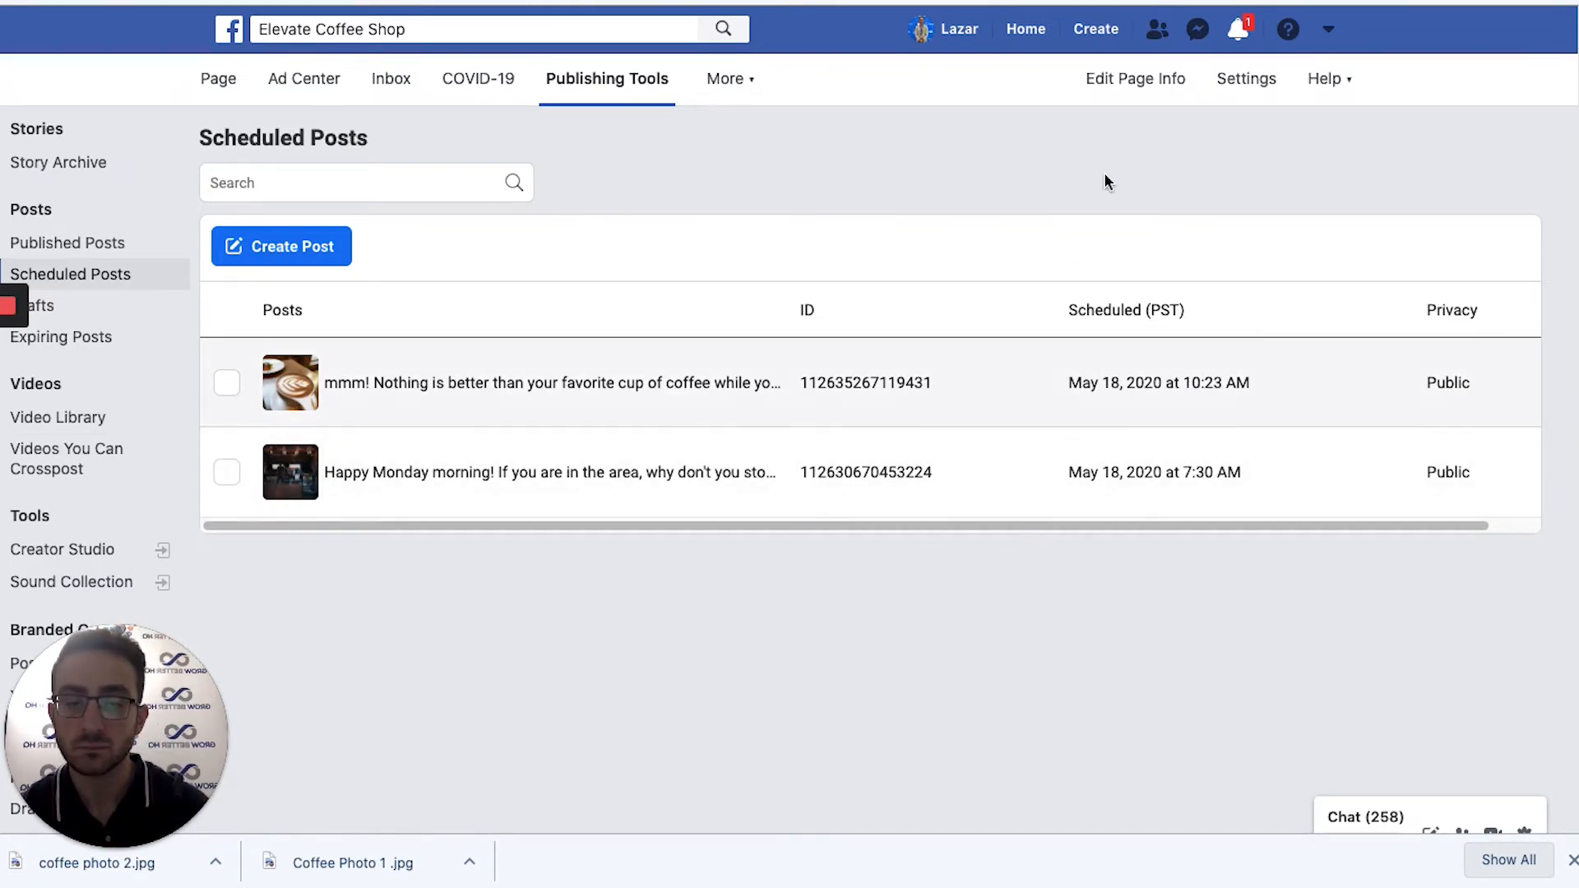
Return to the Elevate Coffee Shop home view with the Page tab.
click(205, 89)
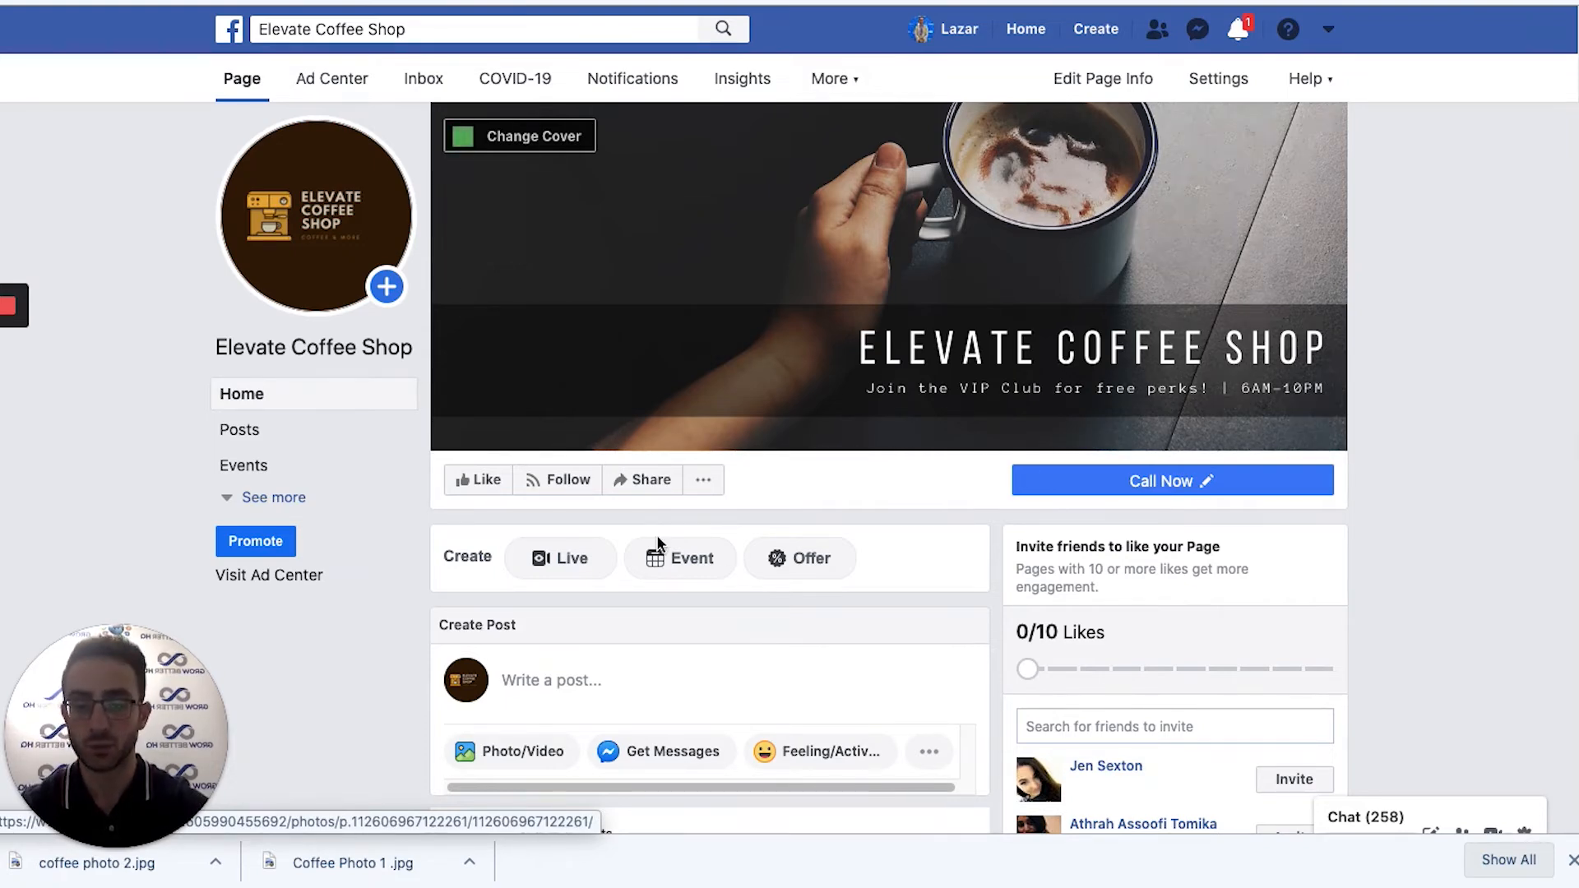
scroll(801, 615, down, 5)
scroll(756, 484, down, 1)
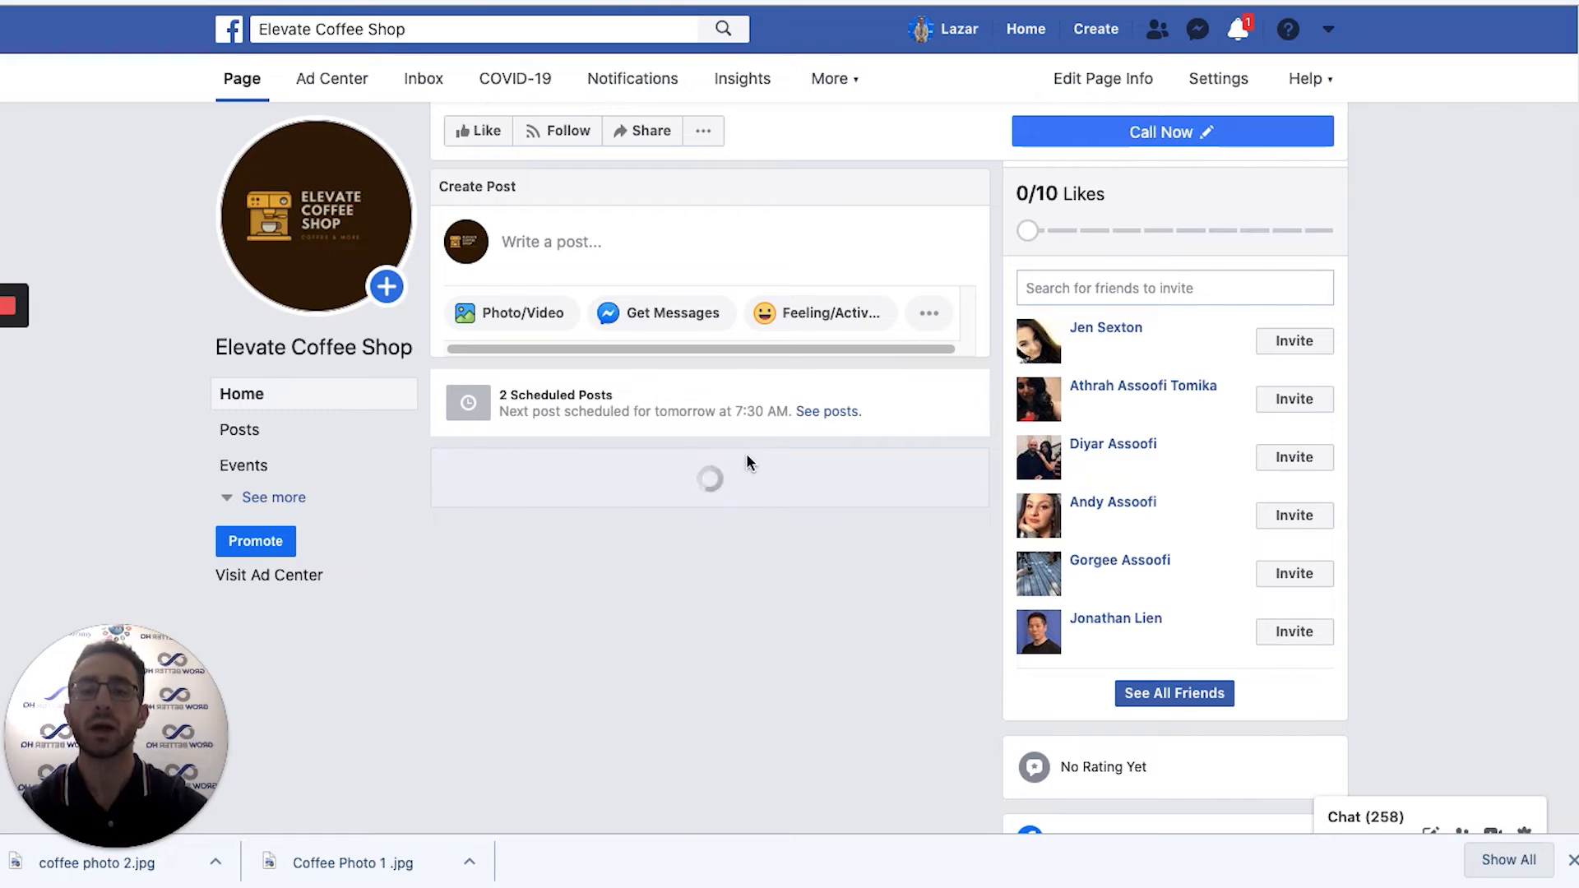
scroll(747, 462, down, 9)
scroll(747, 463, up, 5)
scroll(747, 465, up, 10)
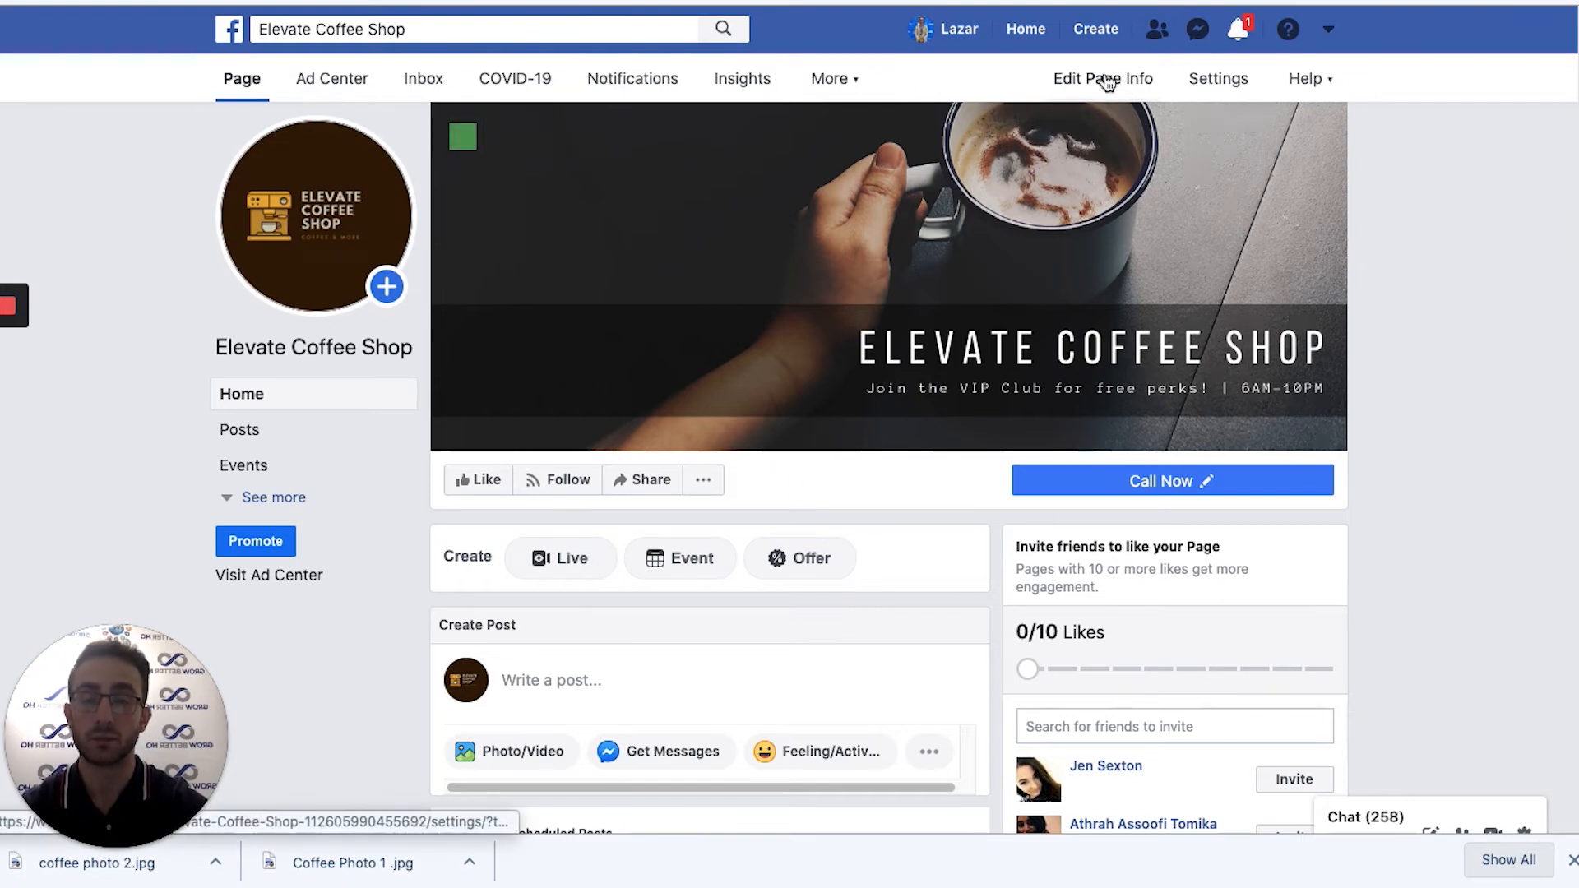
click(818, 83)
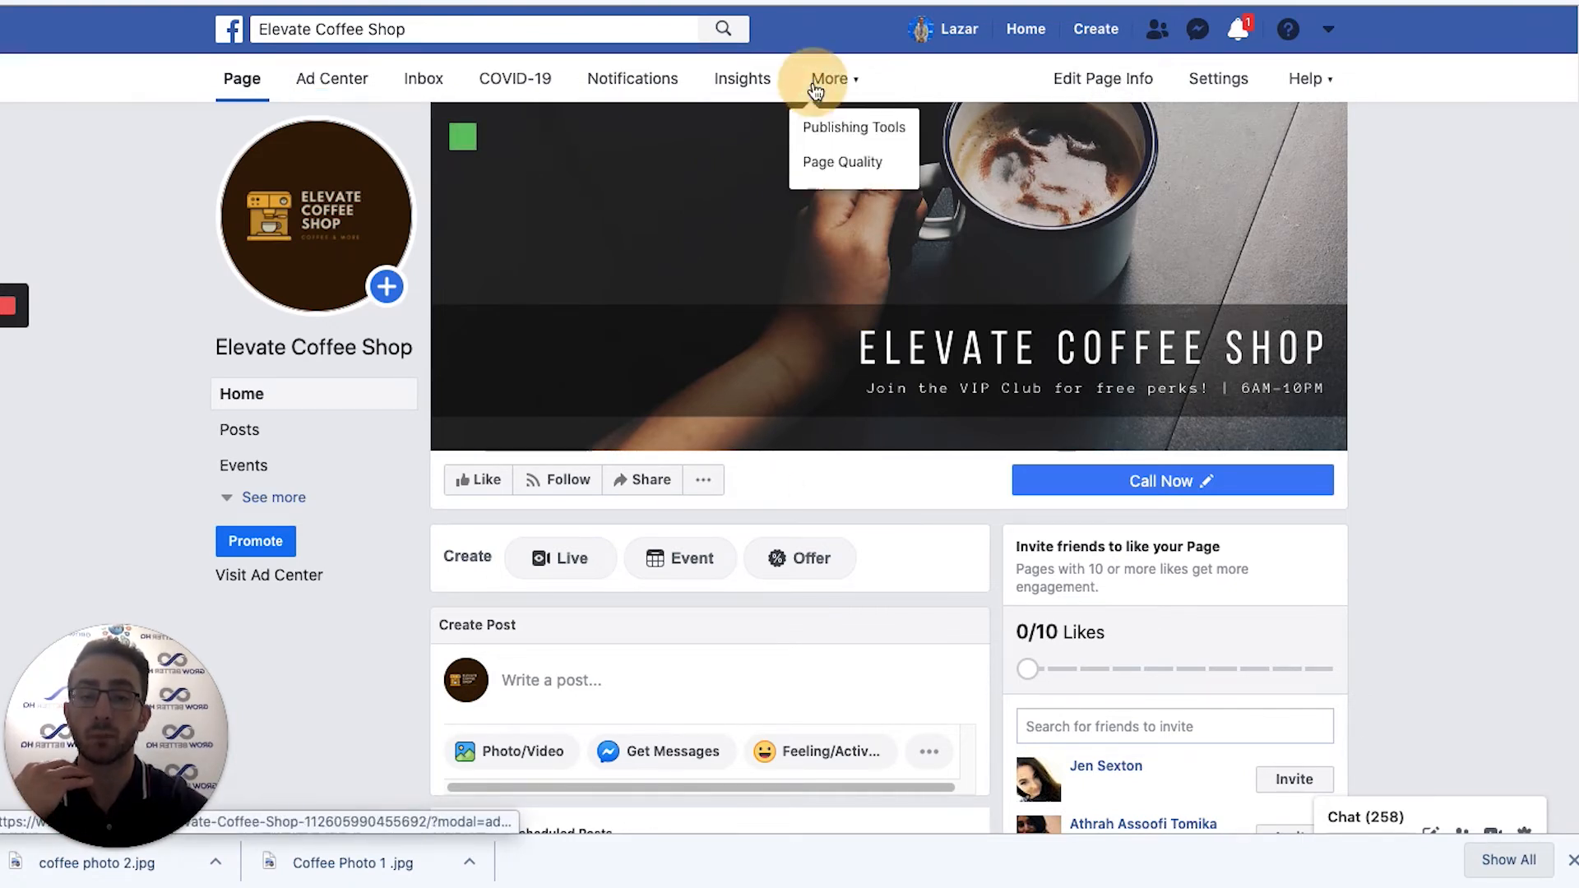
click(1518, 428)
scroll(1484, 441, down, 5)
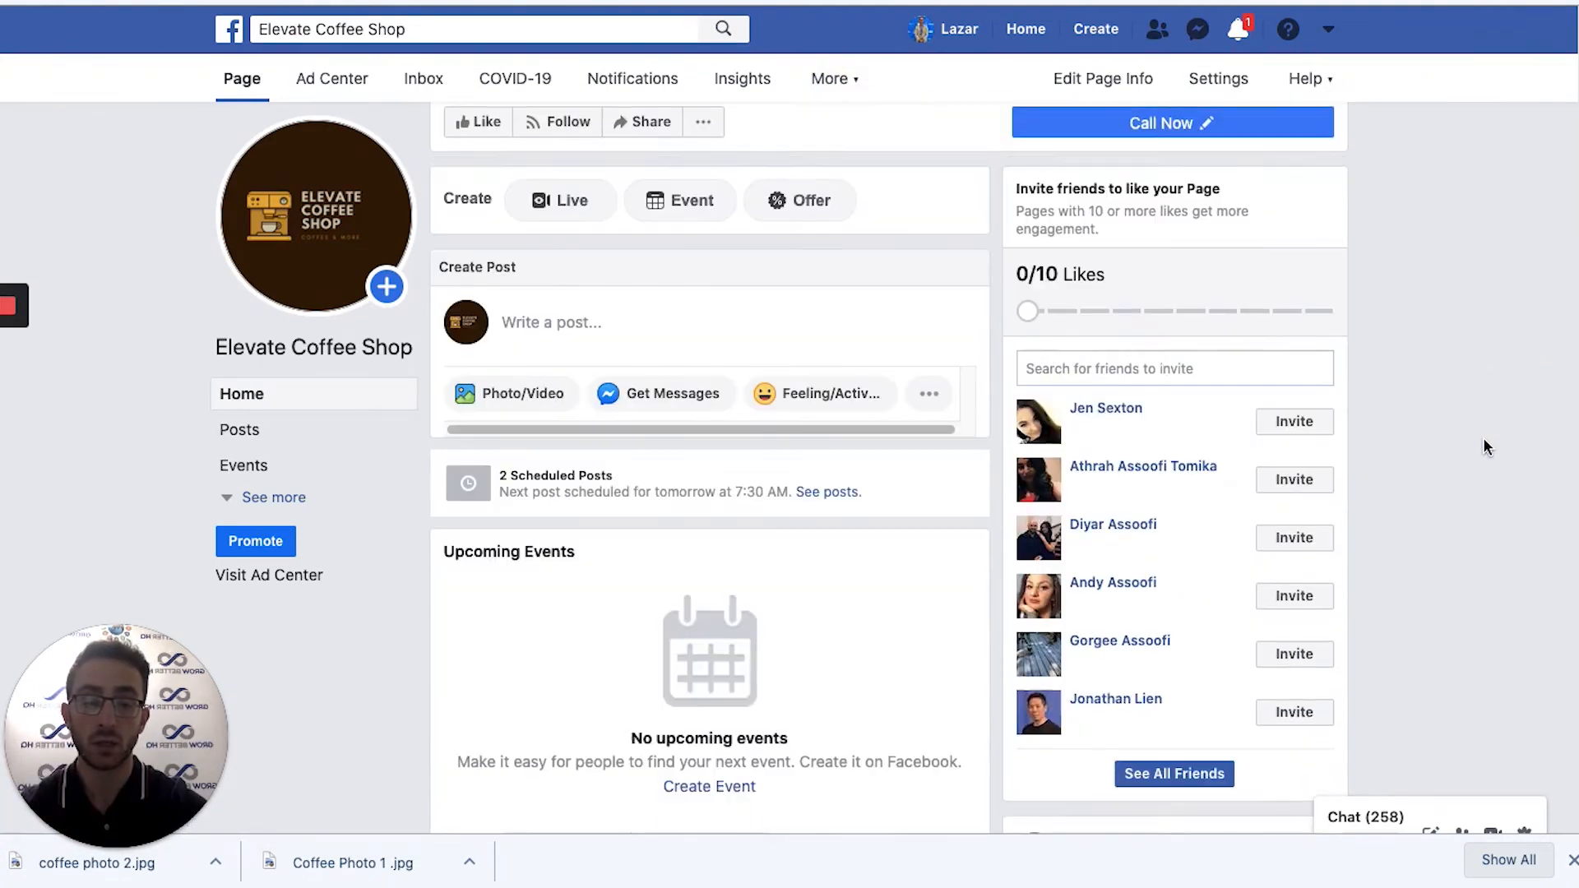
scroll(1162, 367, down, 8)
scroll(1249, 224, up, 6)
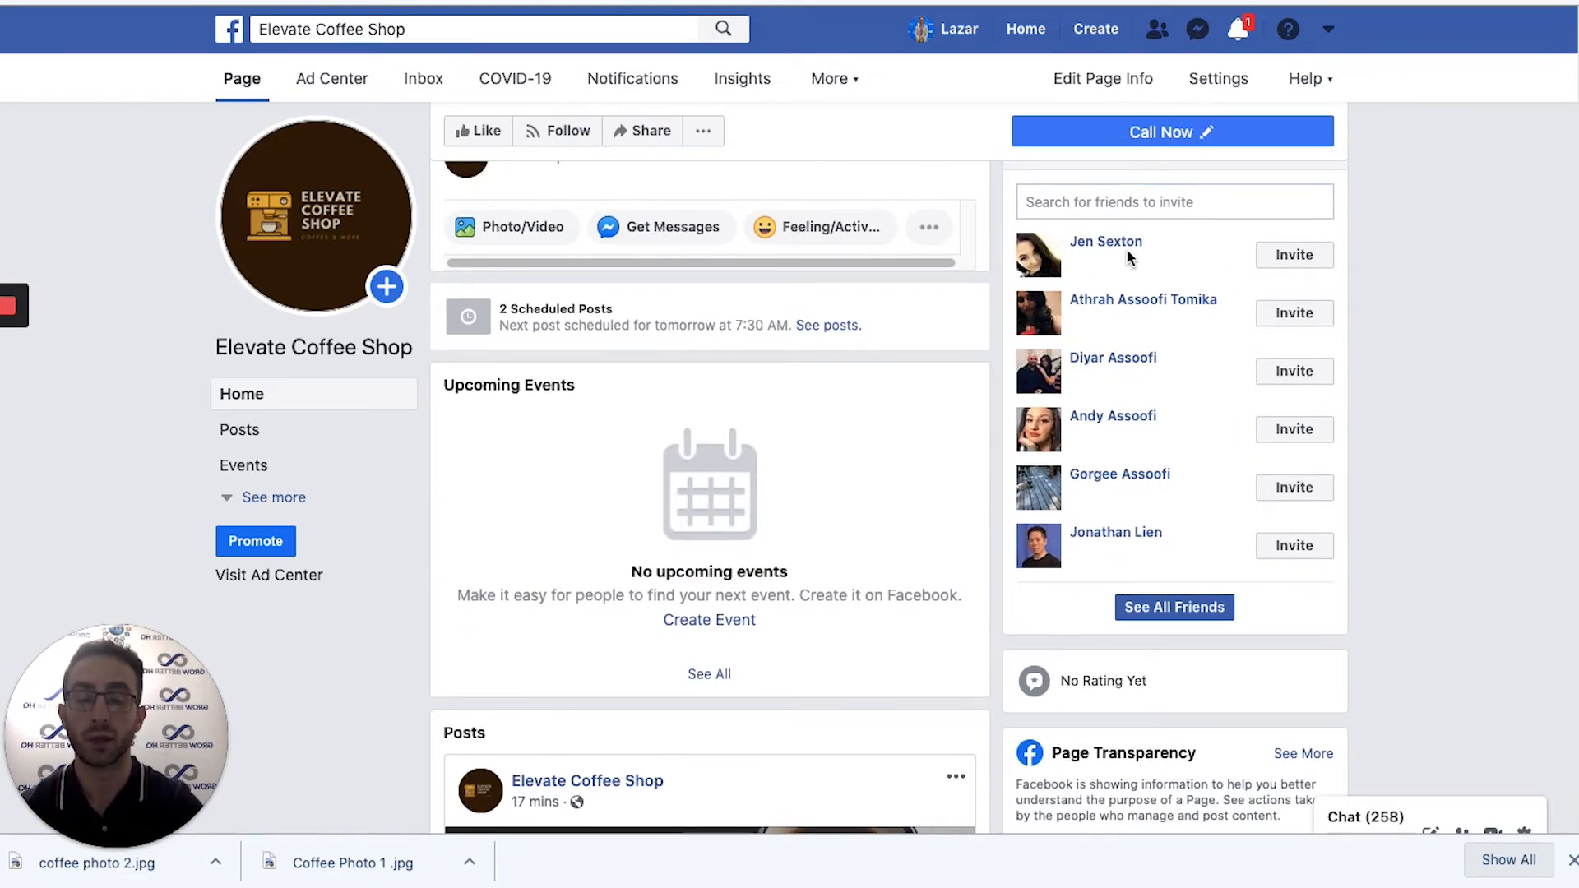
scroll(1069, 212, up, 2)
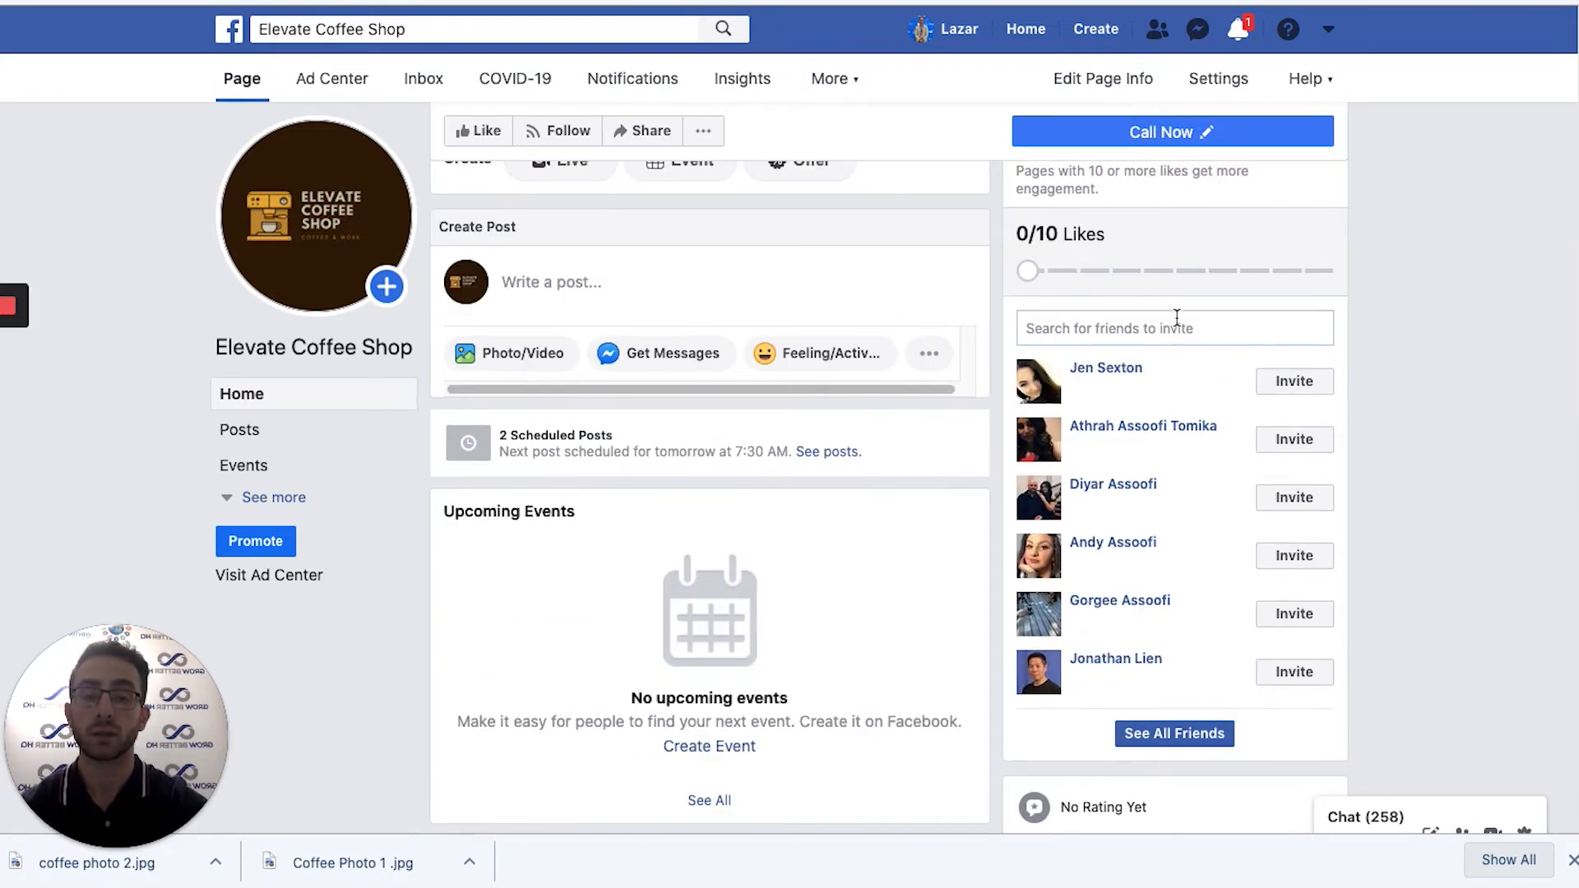
scroll(1143, 306, up, 1)
scroll(1141, 396, up, 1)
scroll(1071, 419, up, 5)
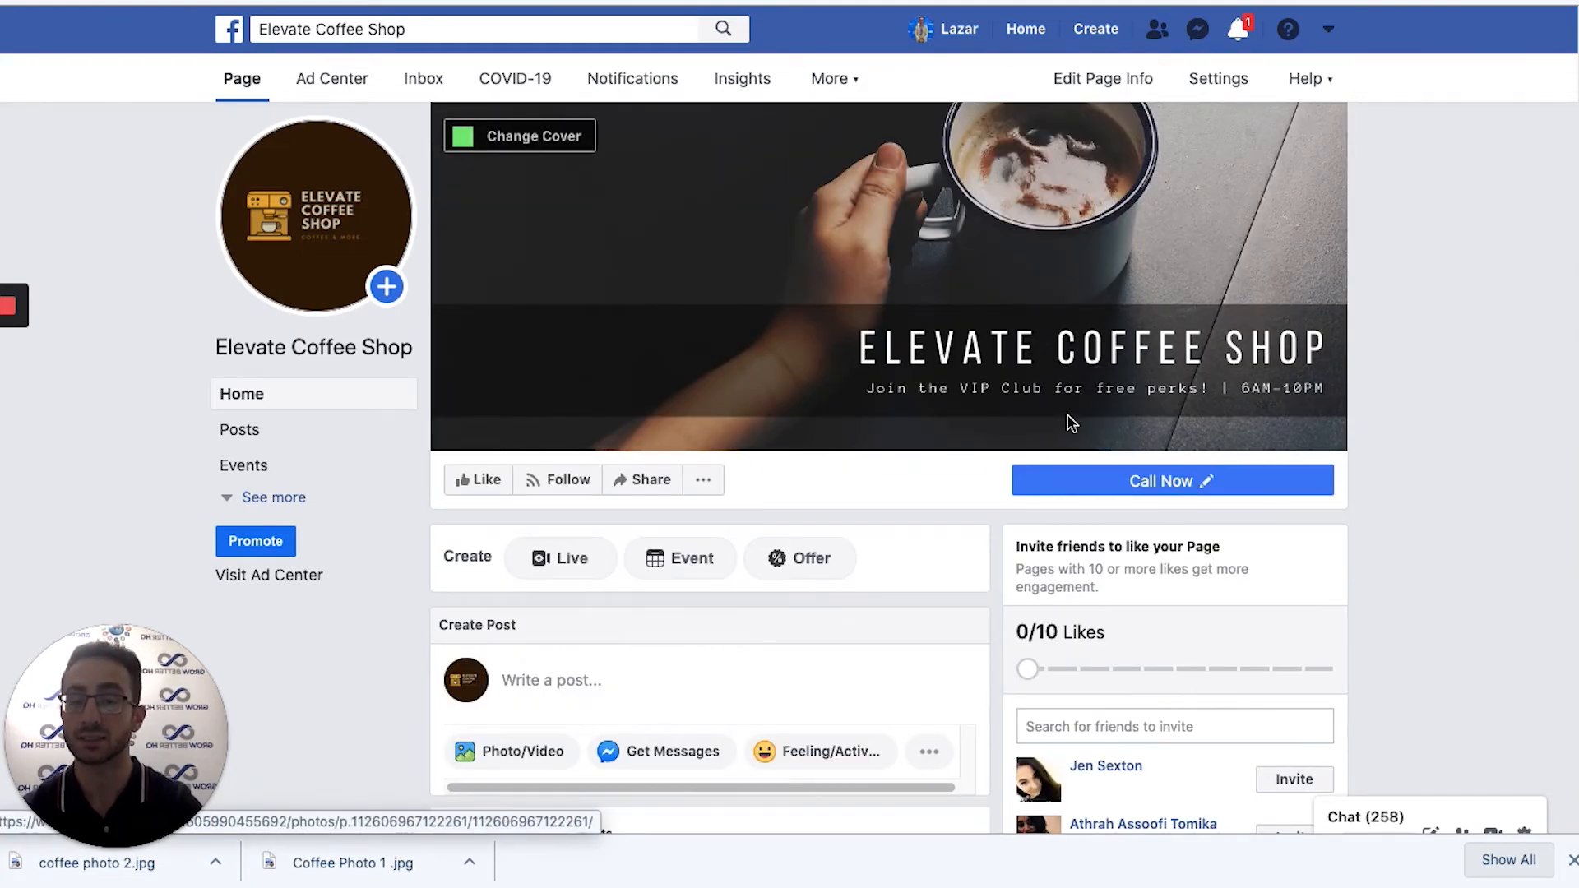
Open Insights and scroll past Your 5 Most Recent Posts to the Pages to Watch suggestions.
click(731, 82)
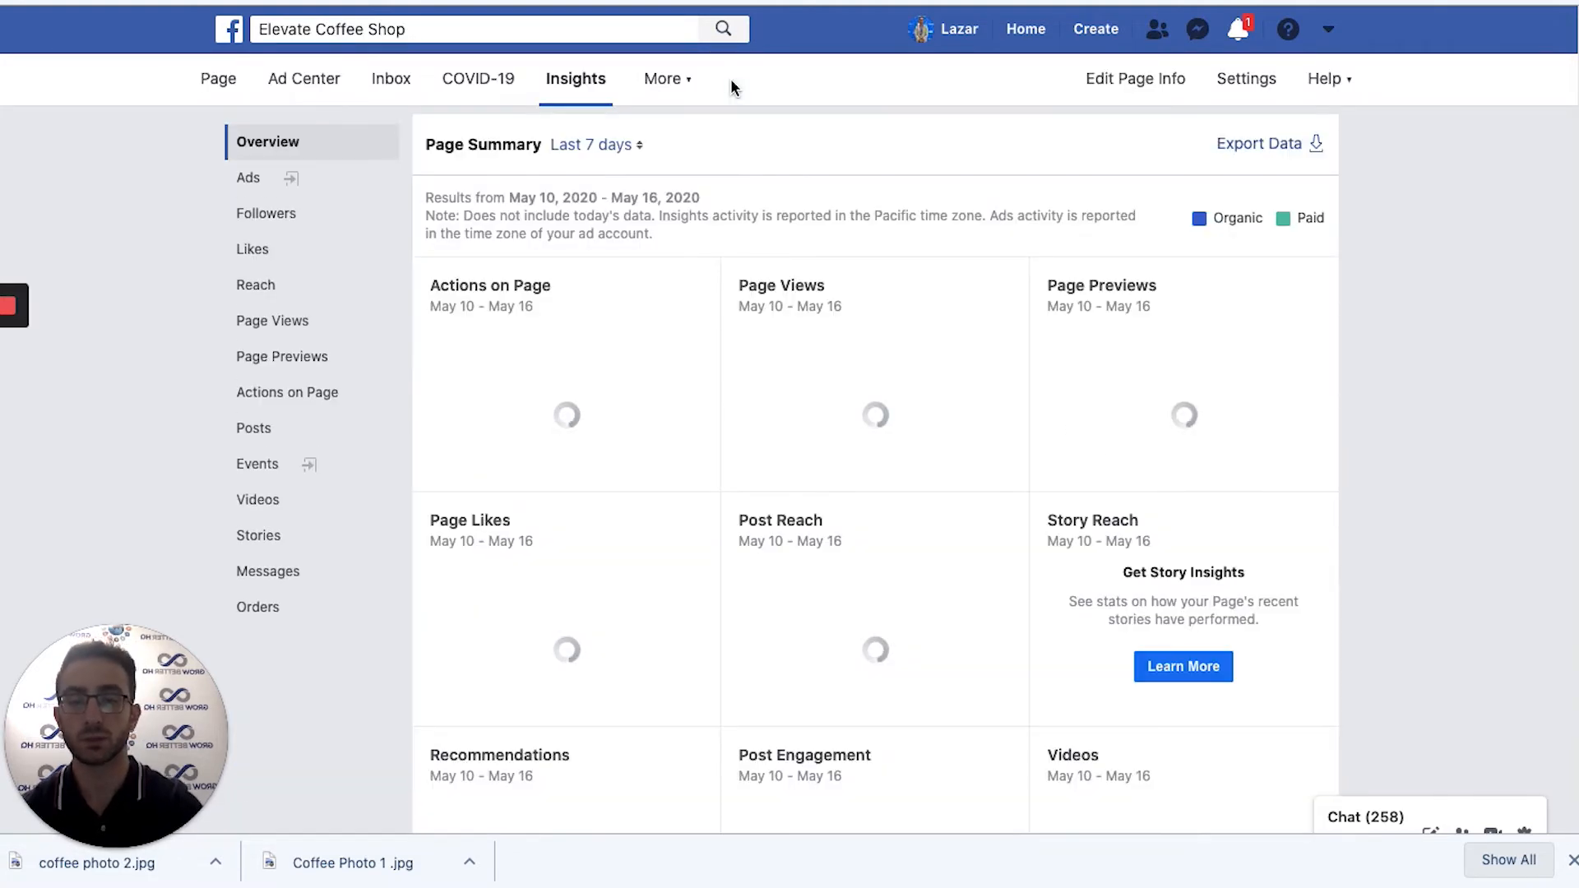
scroll(935, 522, down, 2)
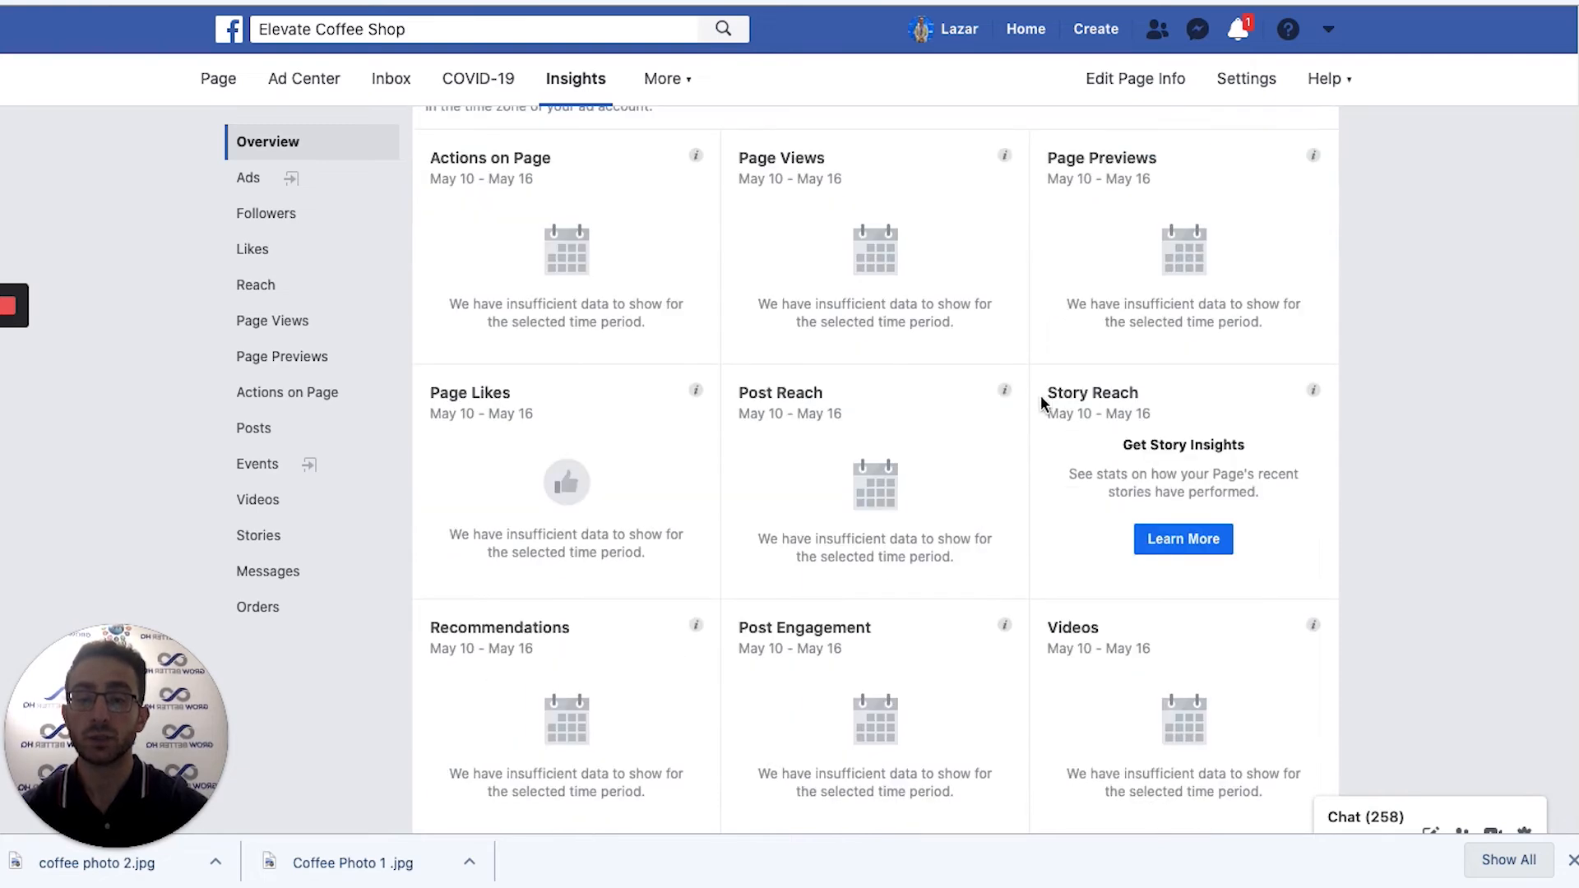
scroll(437, 299, up, 3)
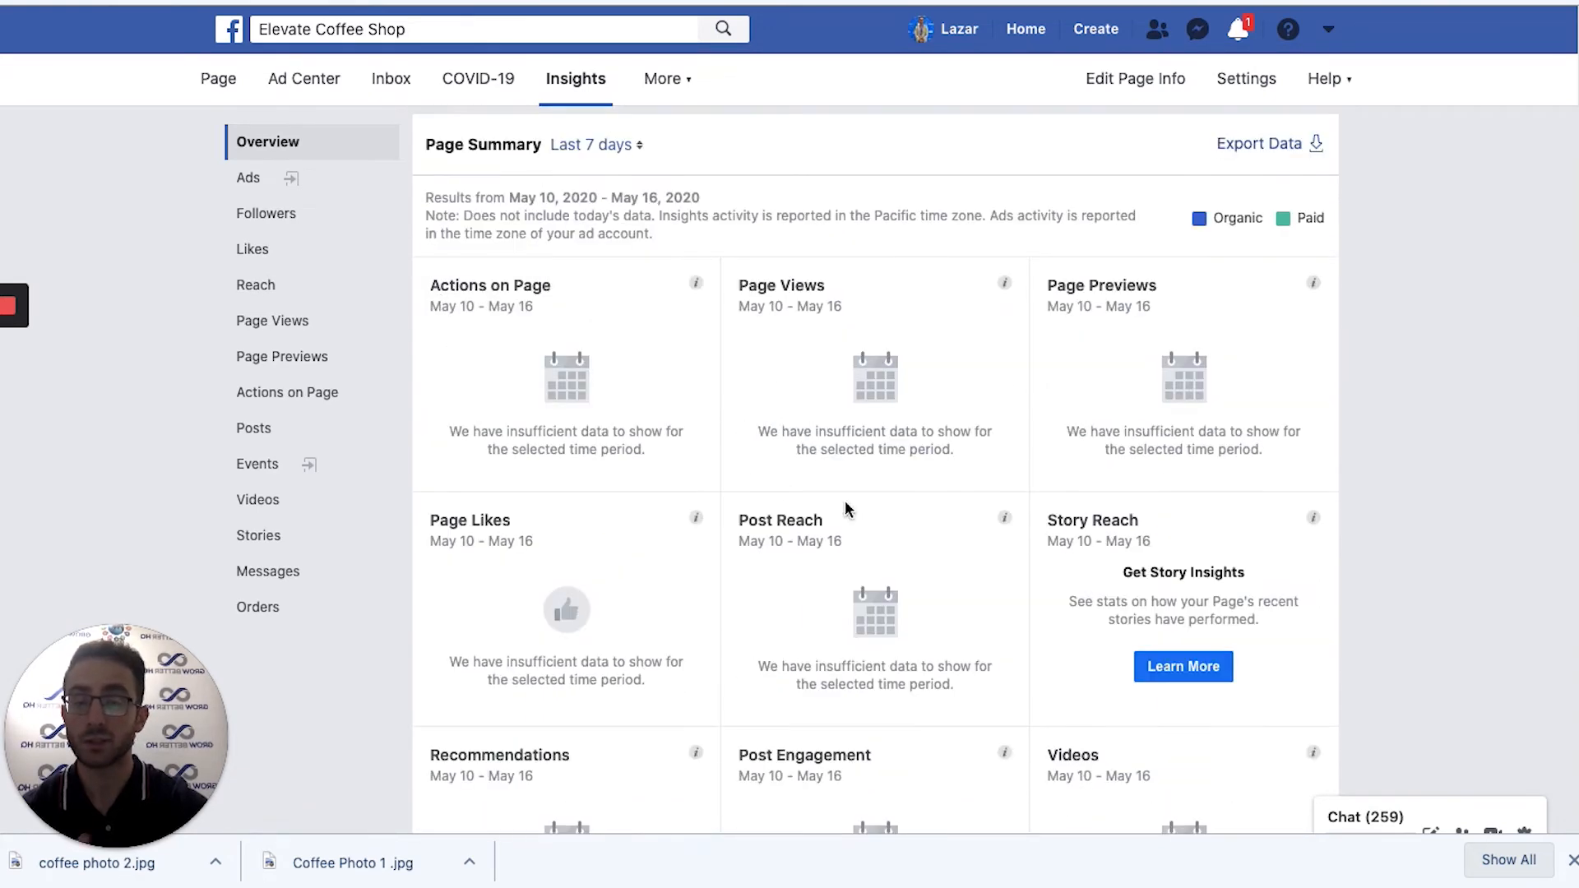
scroll(1045, 493, down, 5)
scroll(920, 374, up, 4)
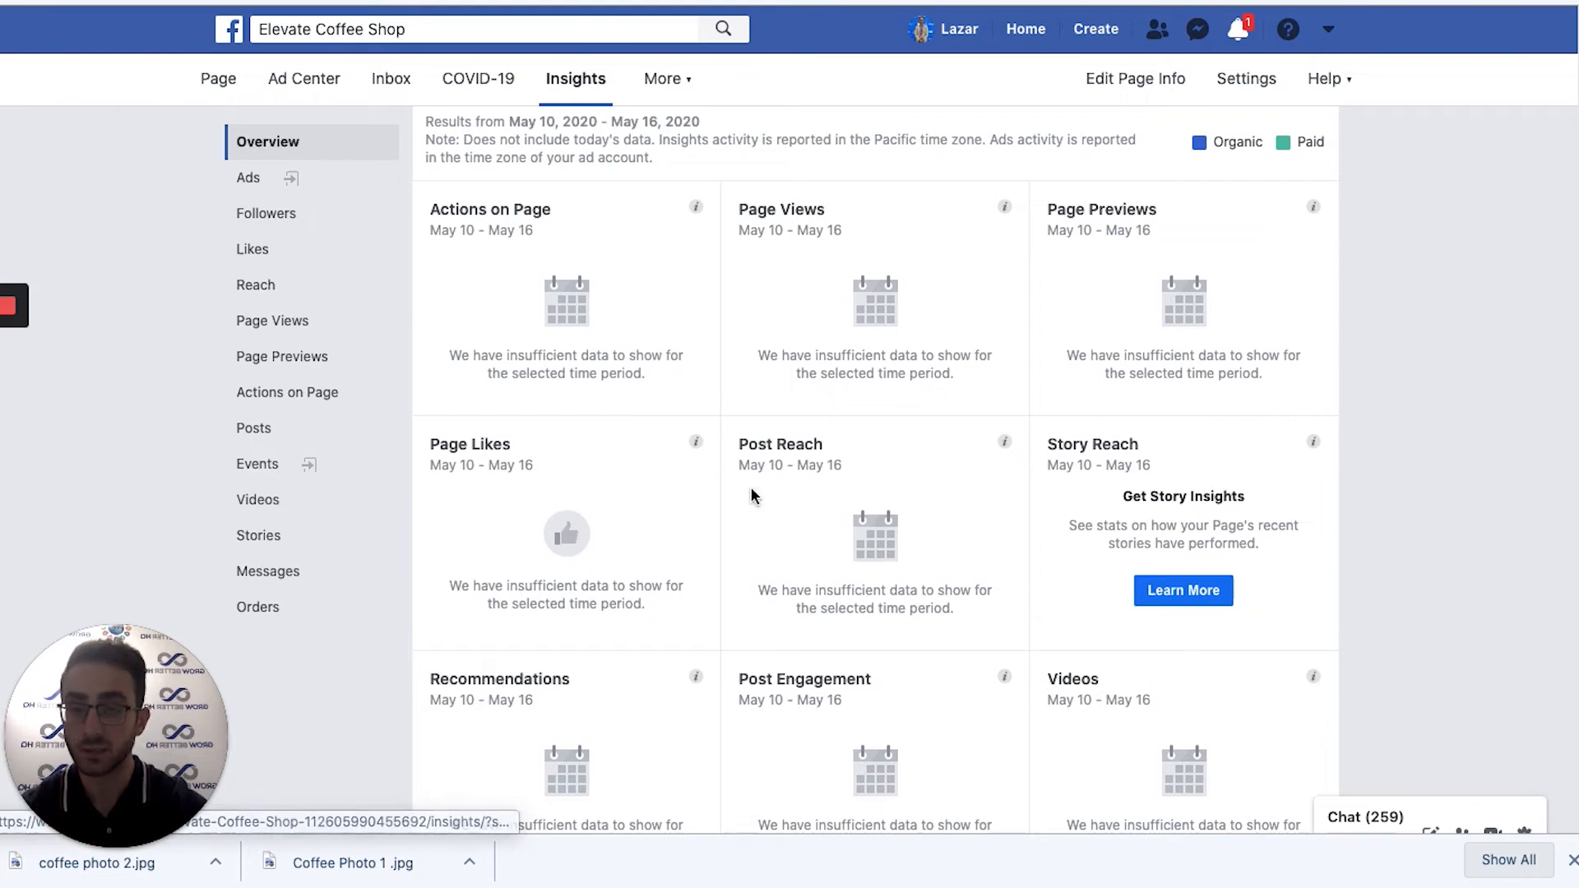
scroll(753, 496, down, 1)
scroll(761, 497, down, 14)
scroll(823, 502, up, 4)
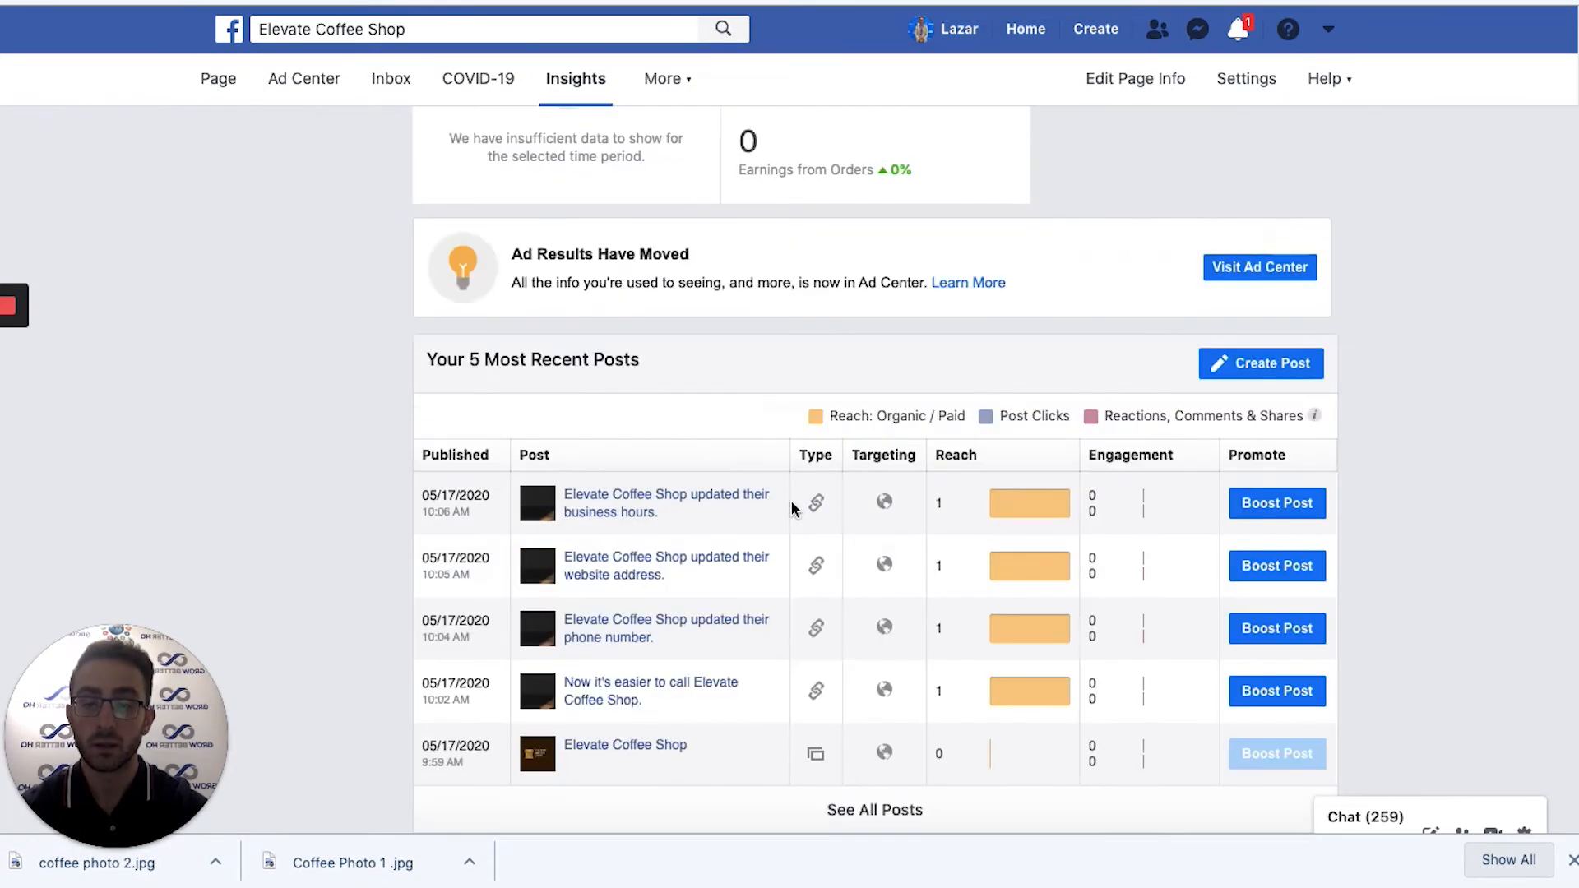
scroll(872, 502, down, 5)
scroll(1045, 461, up, 5)
scroll(1197, 625, down, 9)
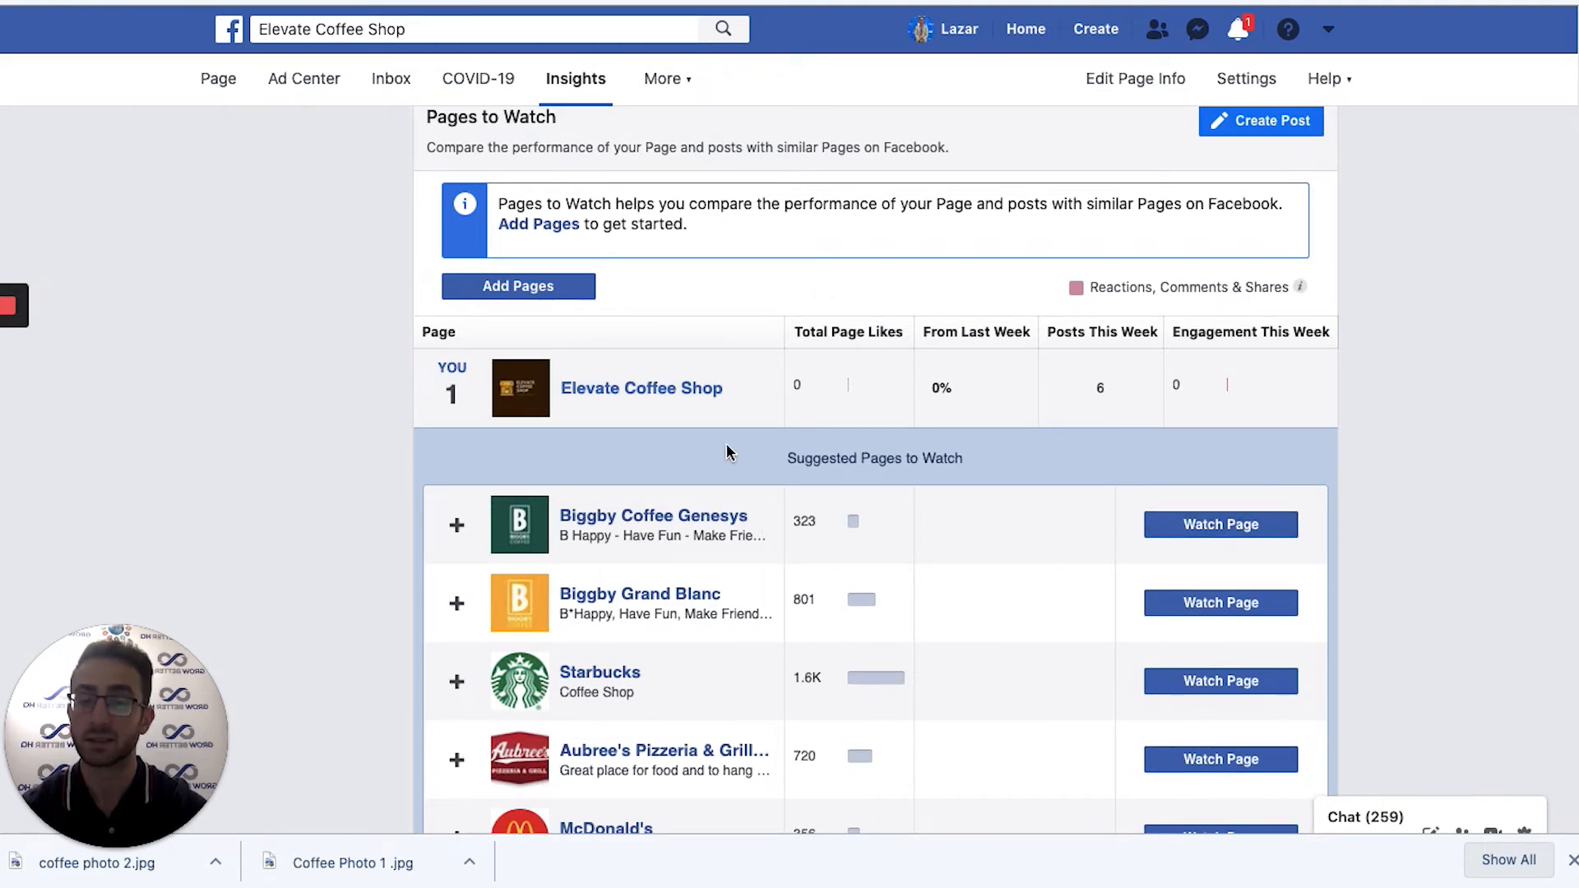
scroll(723, 445, down, 3)
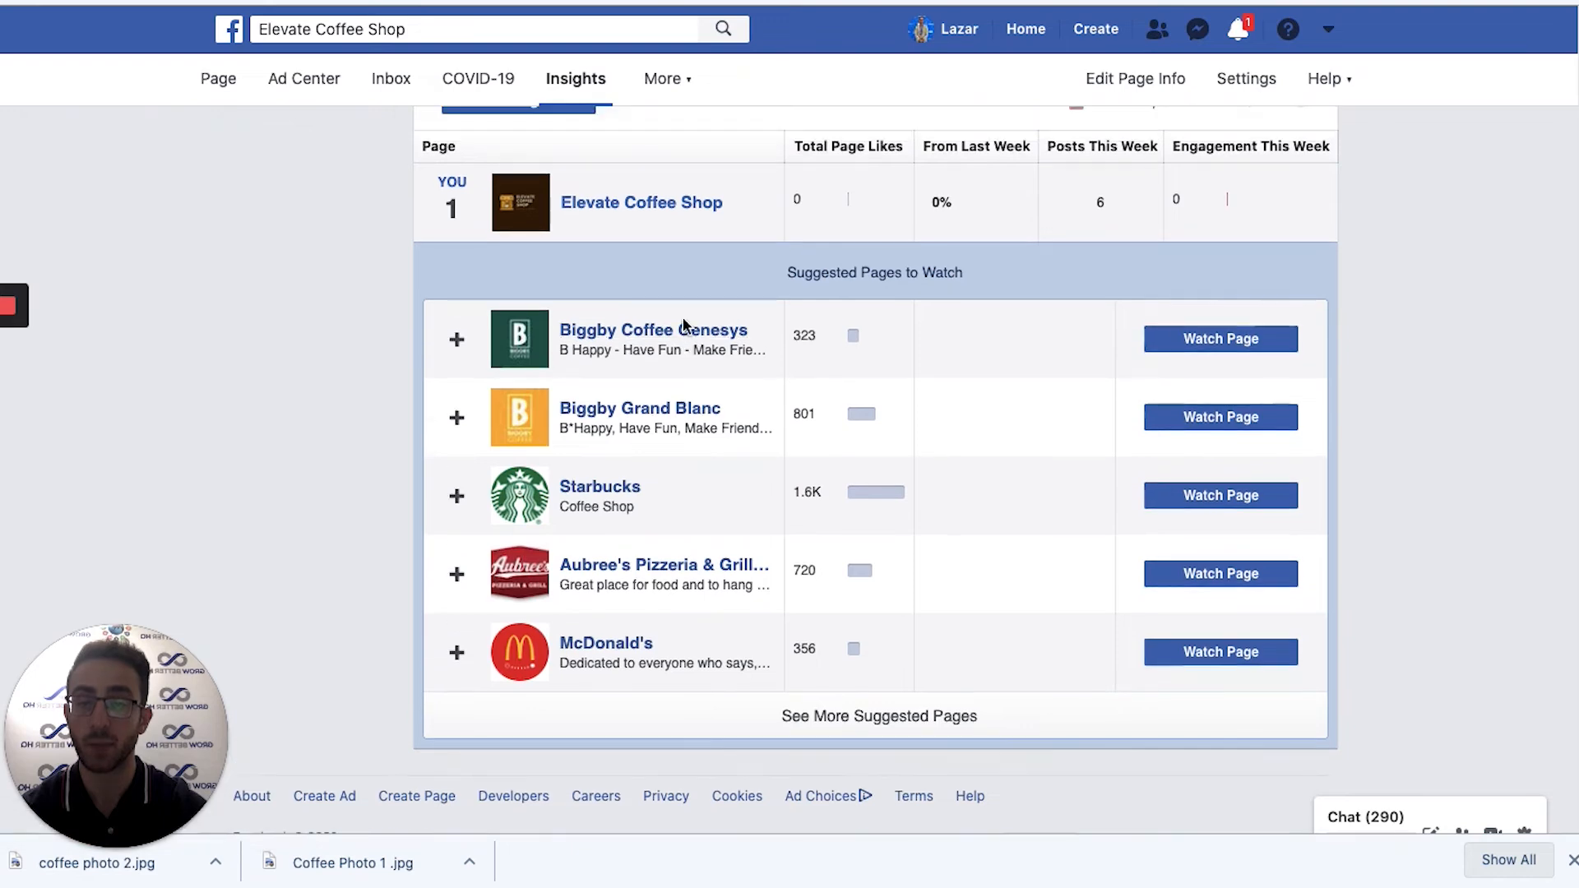
scroll(683, 325, up, 3)
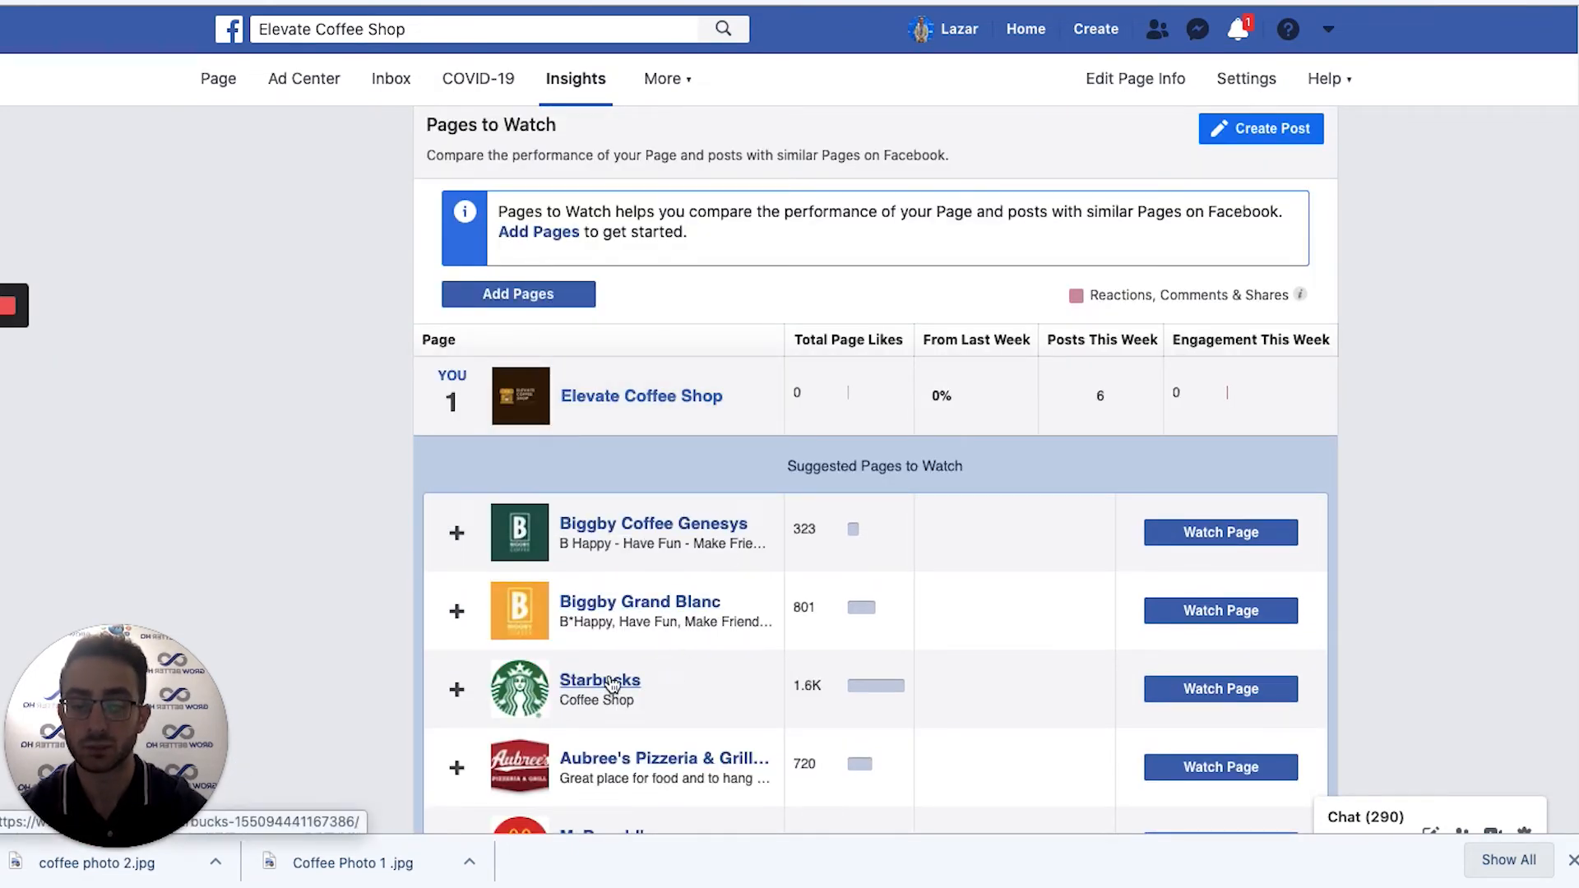
scroll(261, 581, up, 1)
scroll(262, 581, up, 3)
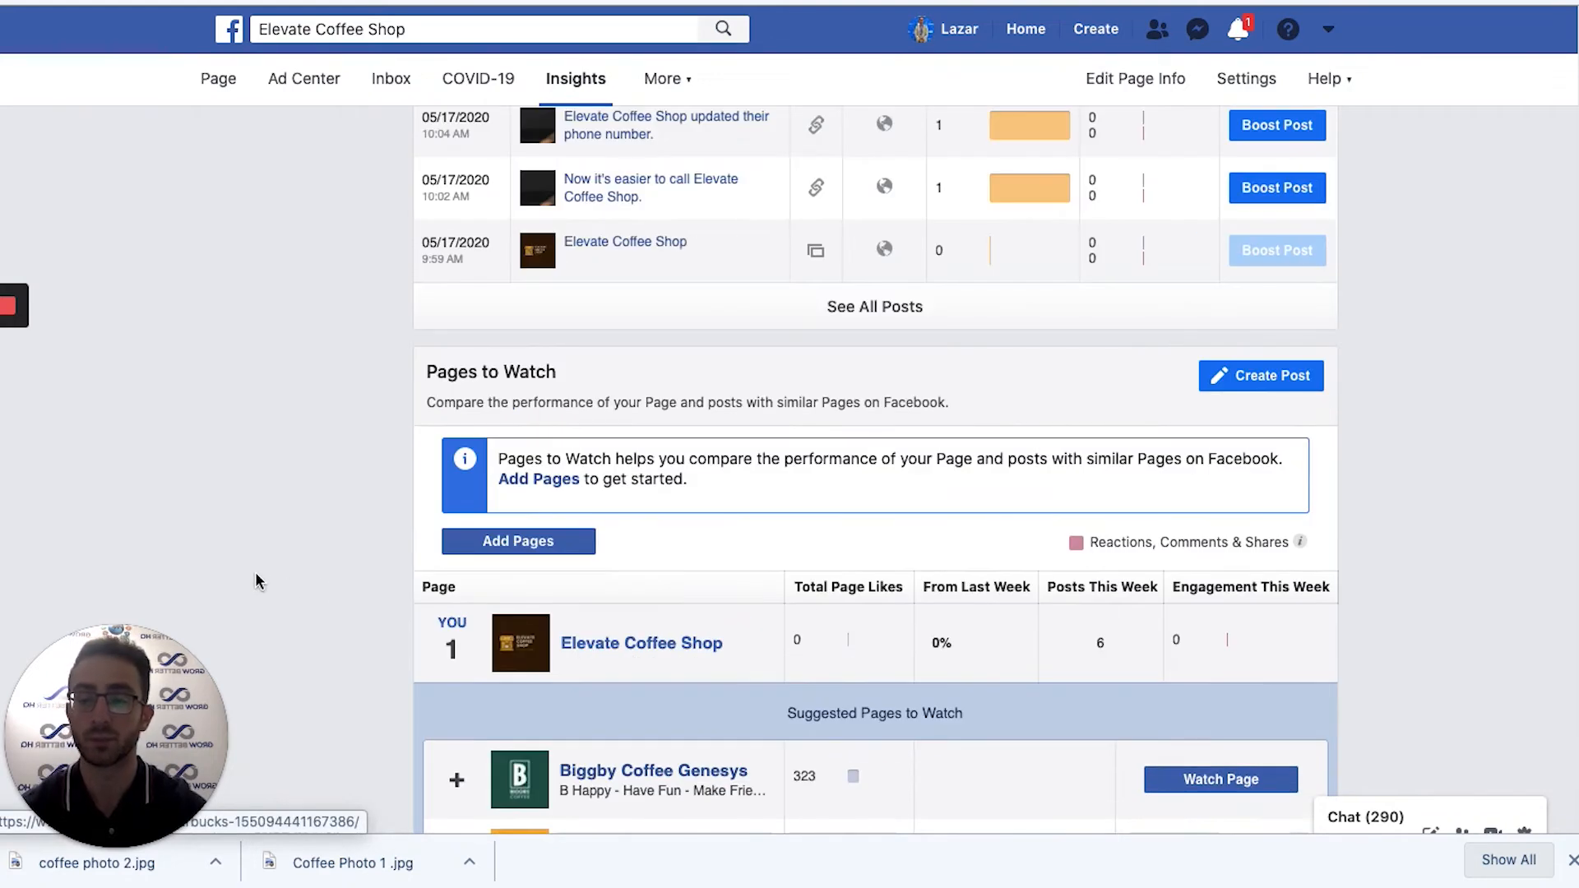
Watch Starbucks, Biggby Coffee Genesys, Biggby Grand Blanc and Aubree's Pizzeria & Grill, then click Done.
click(473, 539)
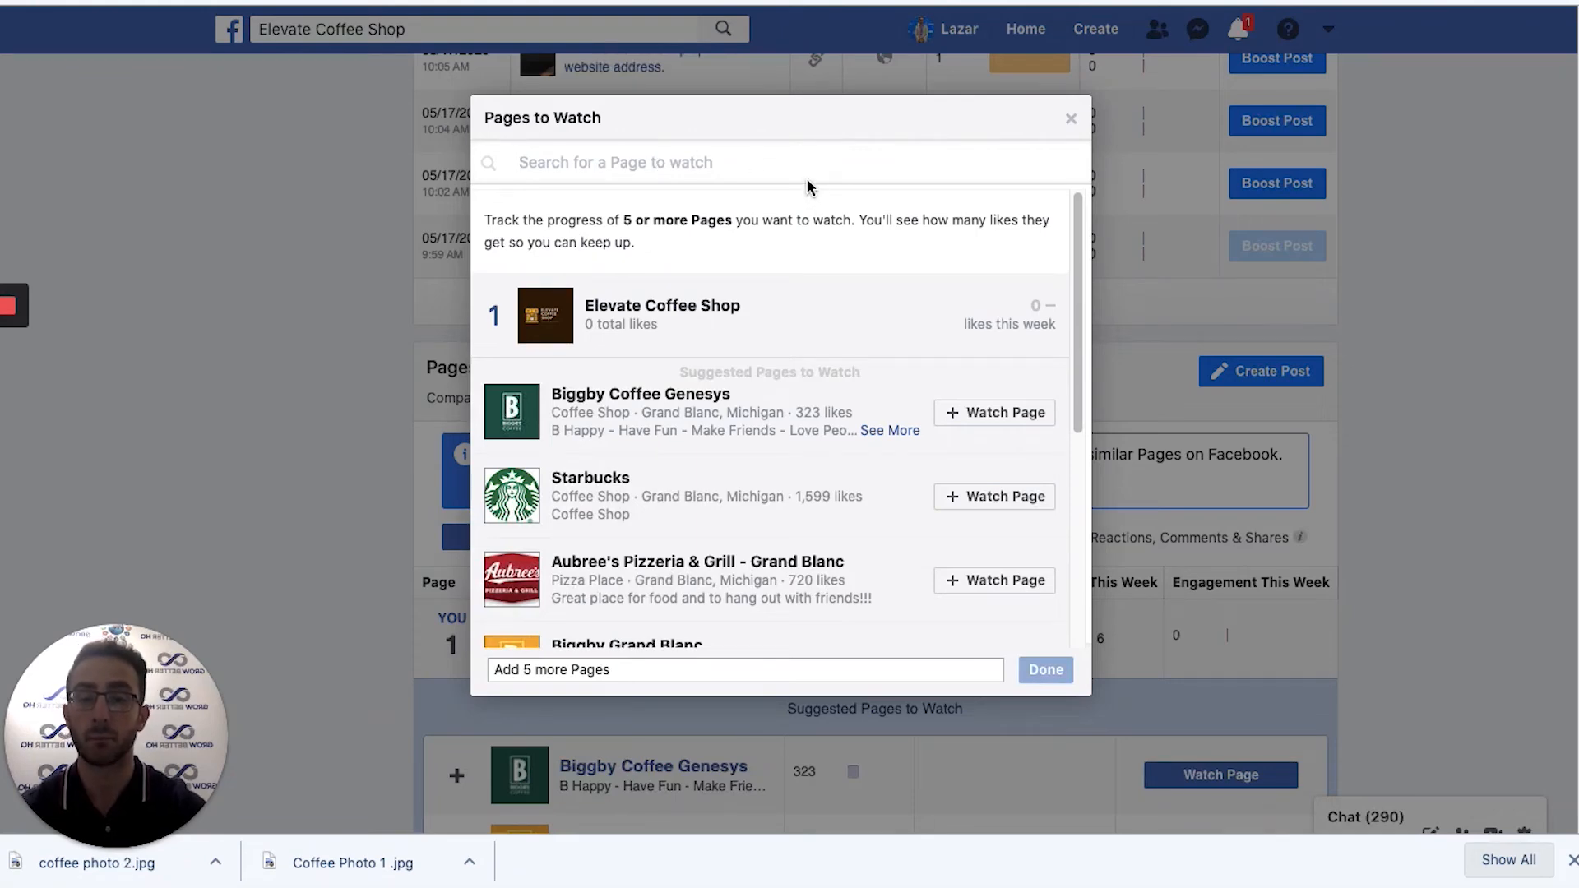
click(1071, 118)
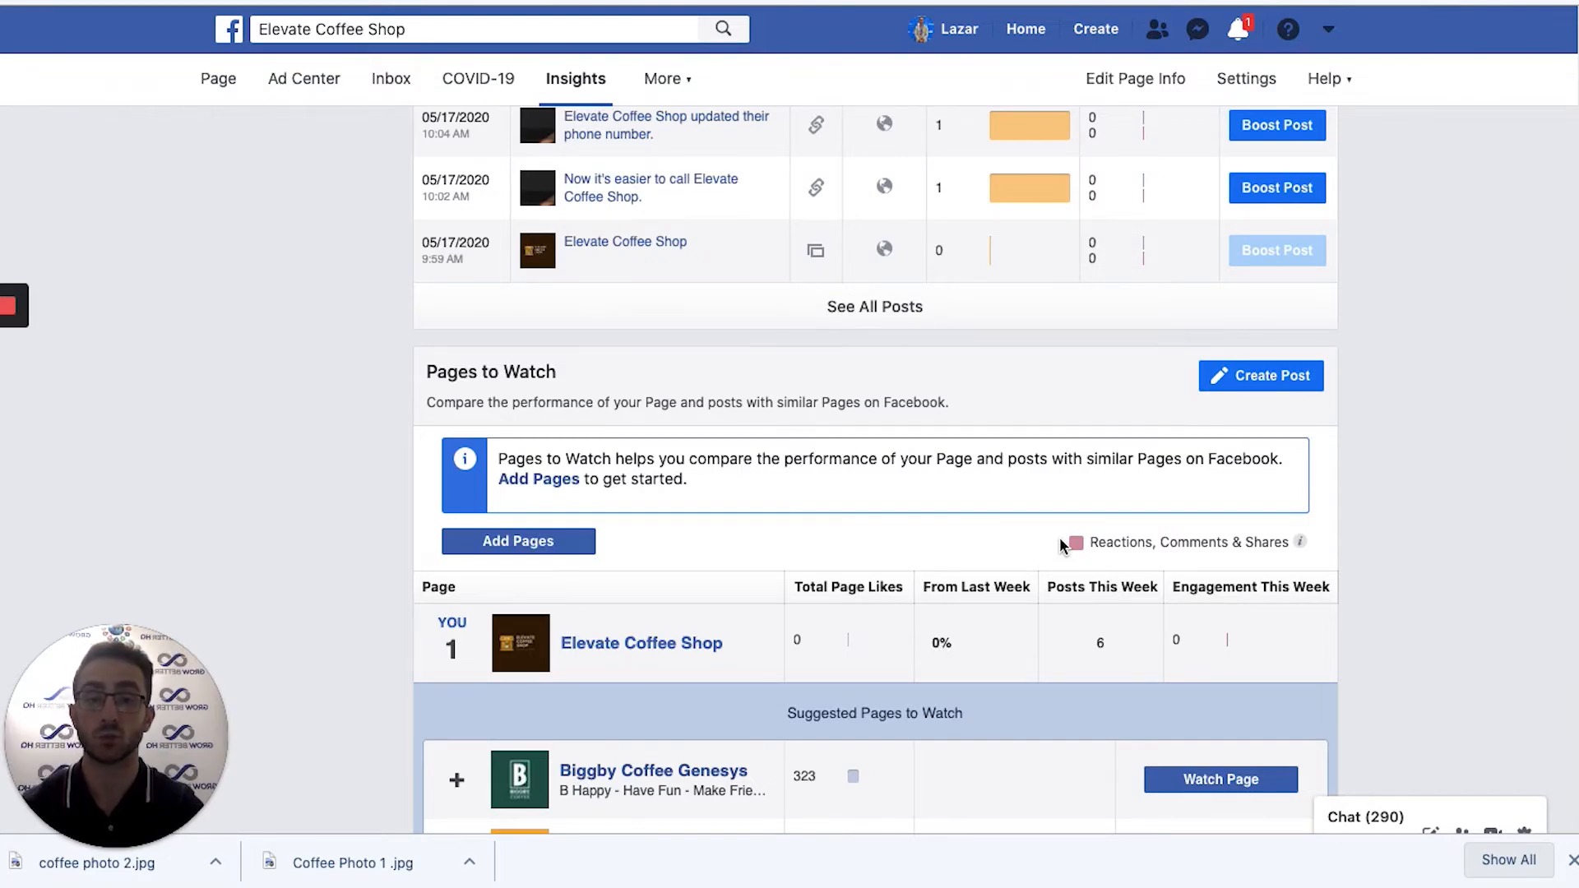
scroll(1283, 642, down, 5)
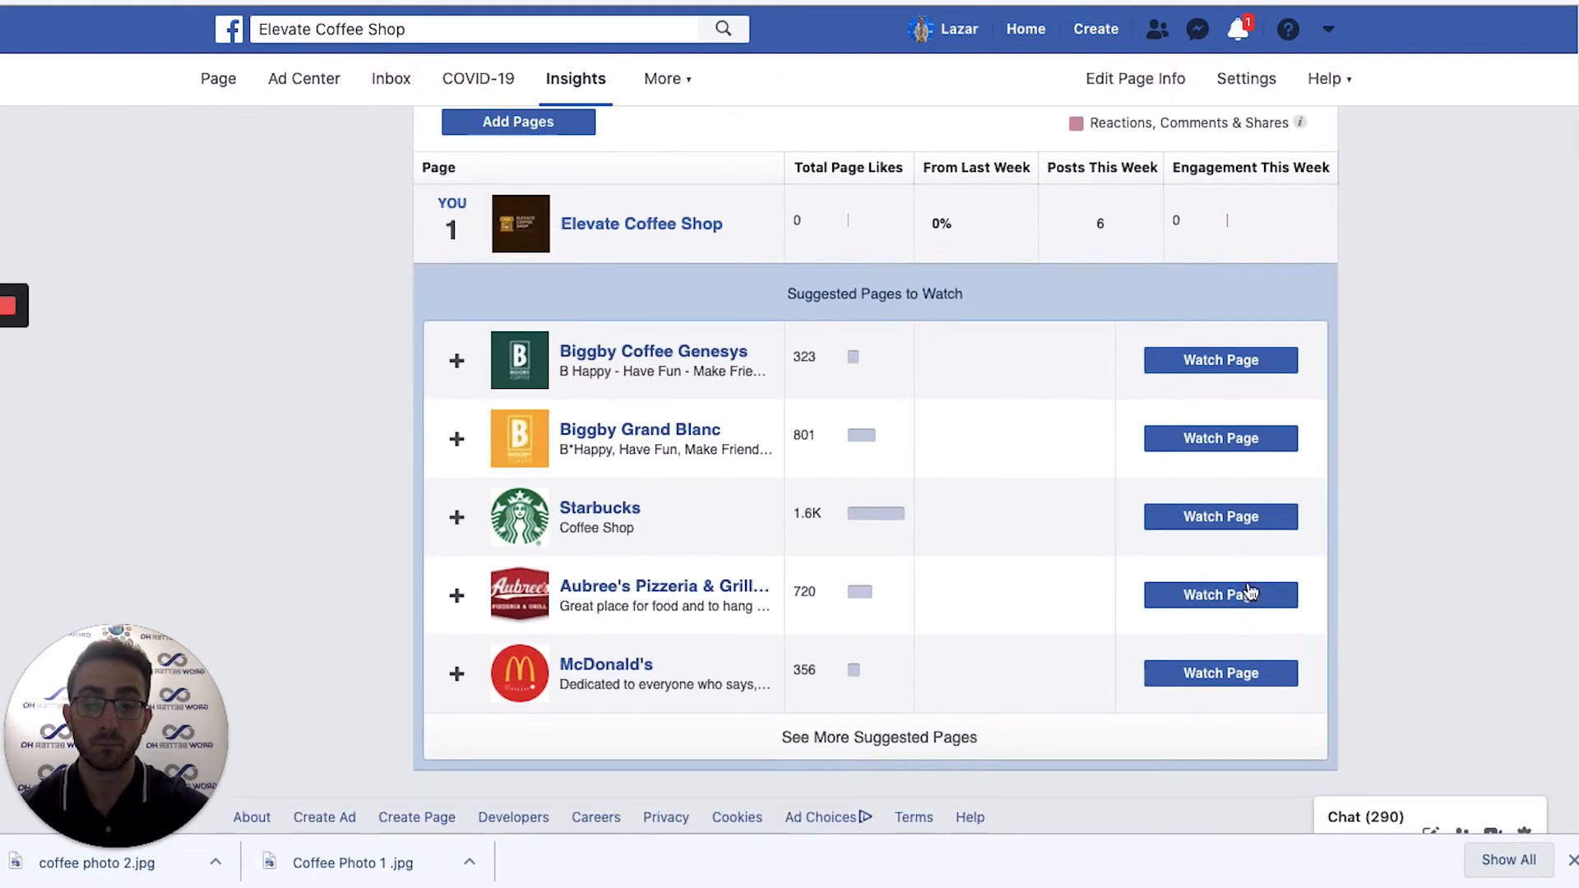
click(1216, 517)
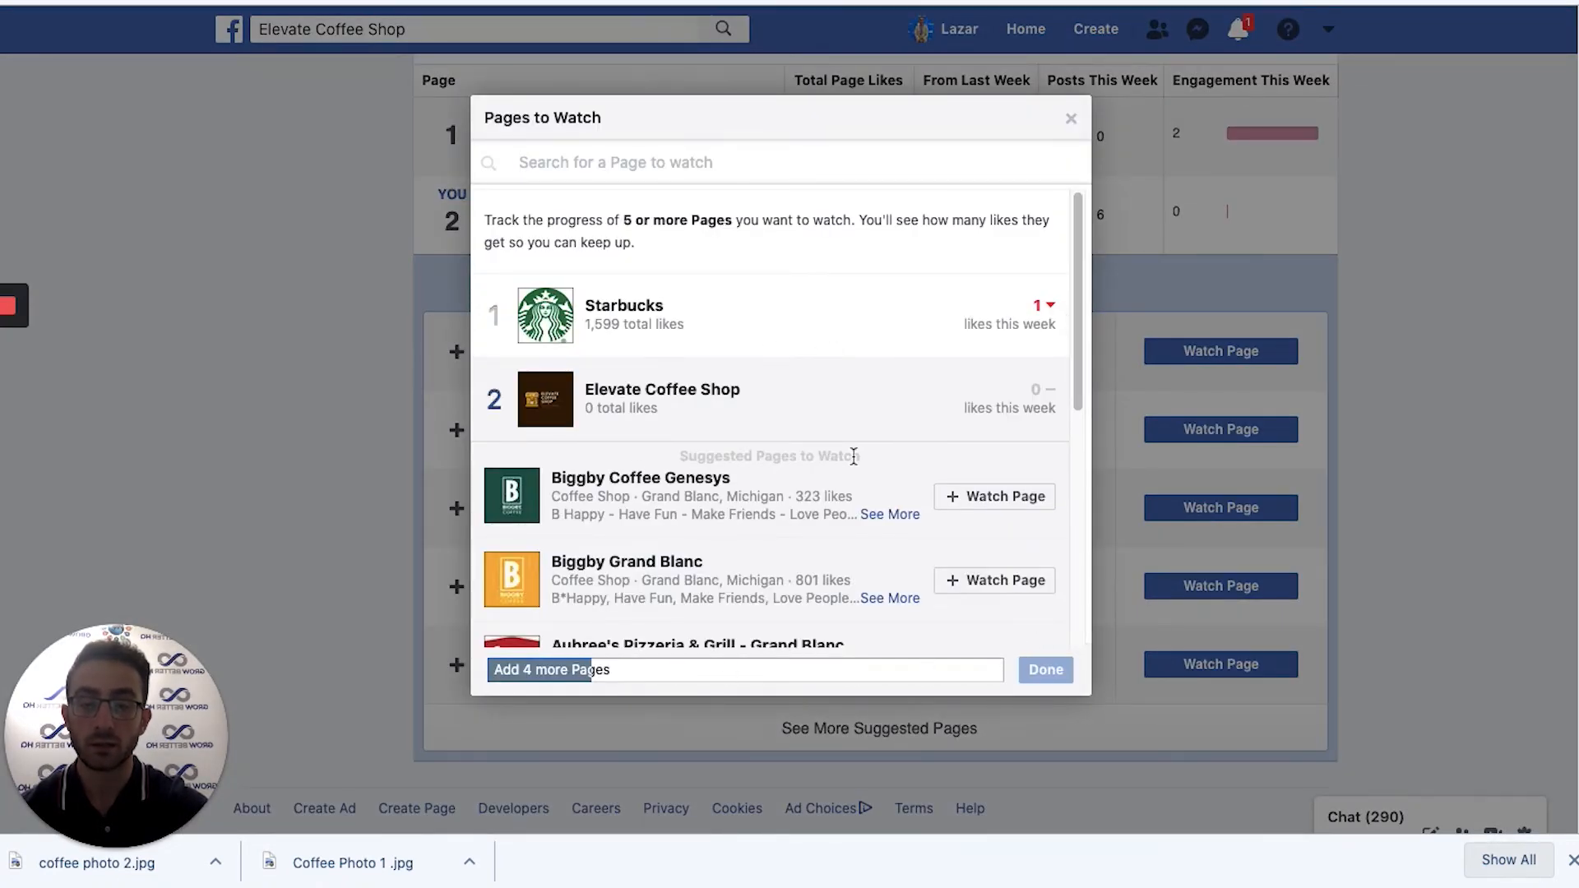
click(1033, 497)
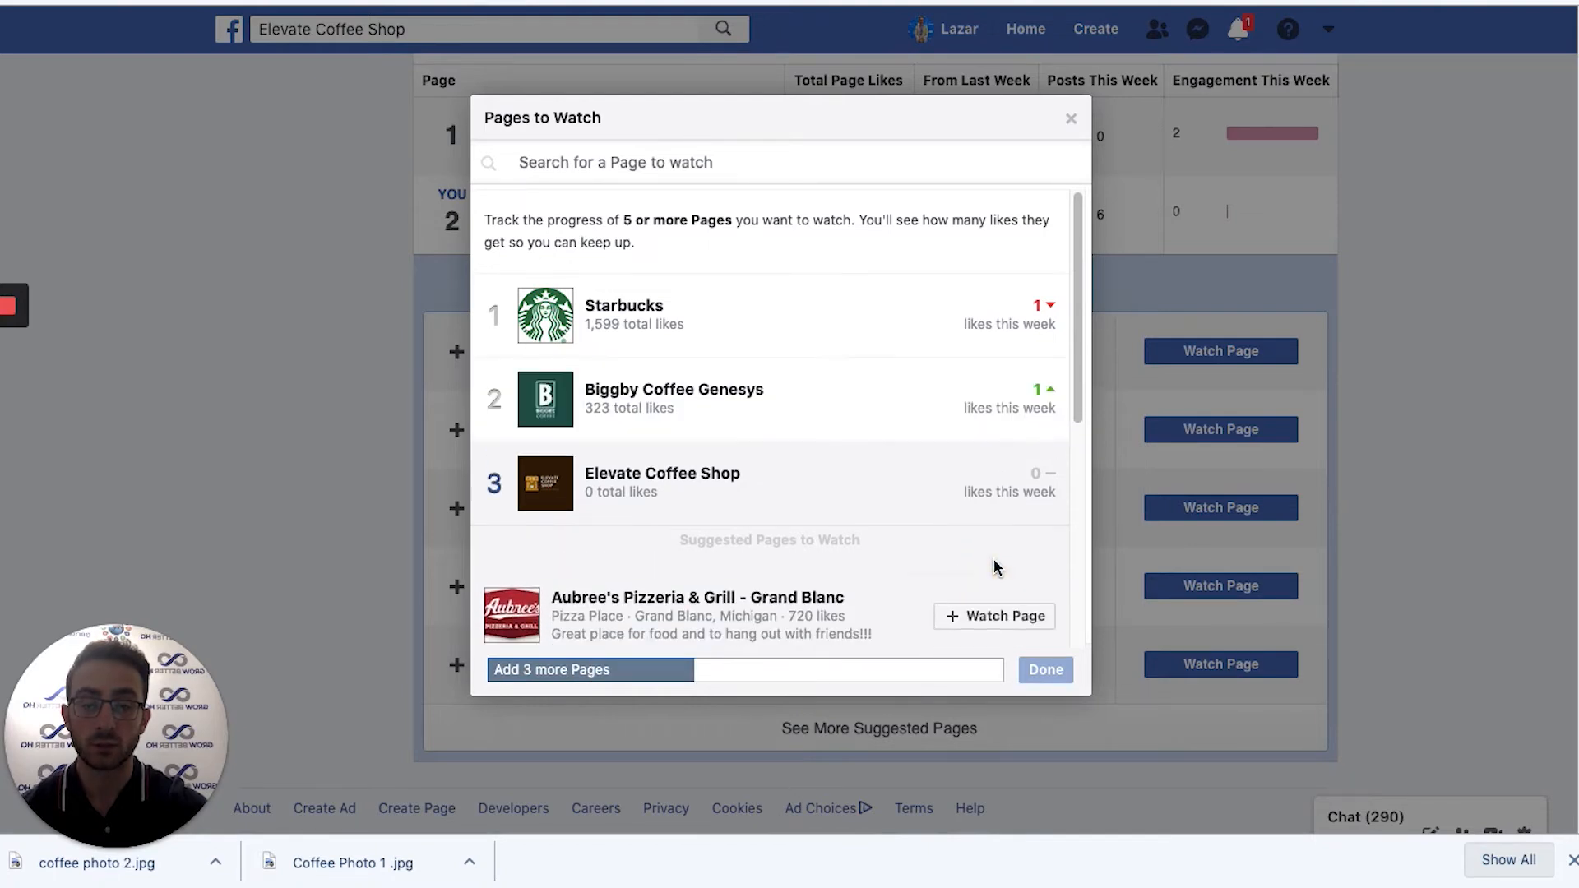
scroll(995, 558, down, 3)
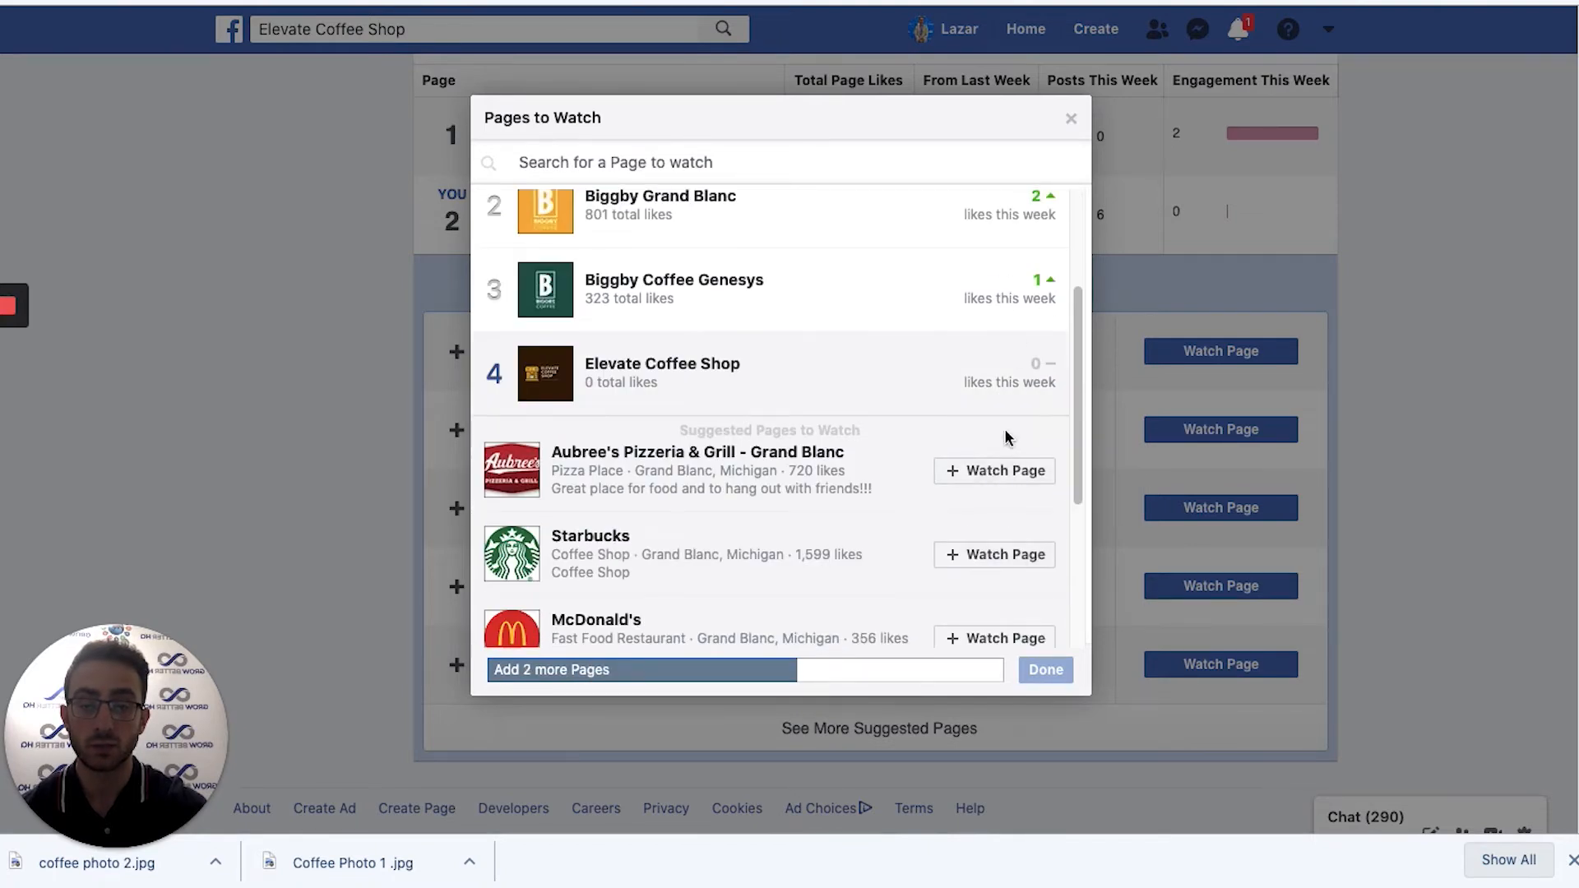
click(985, 567)
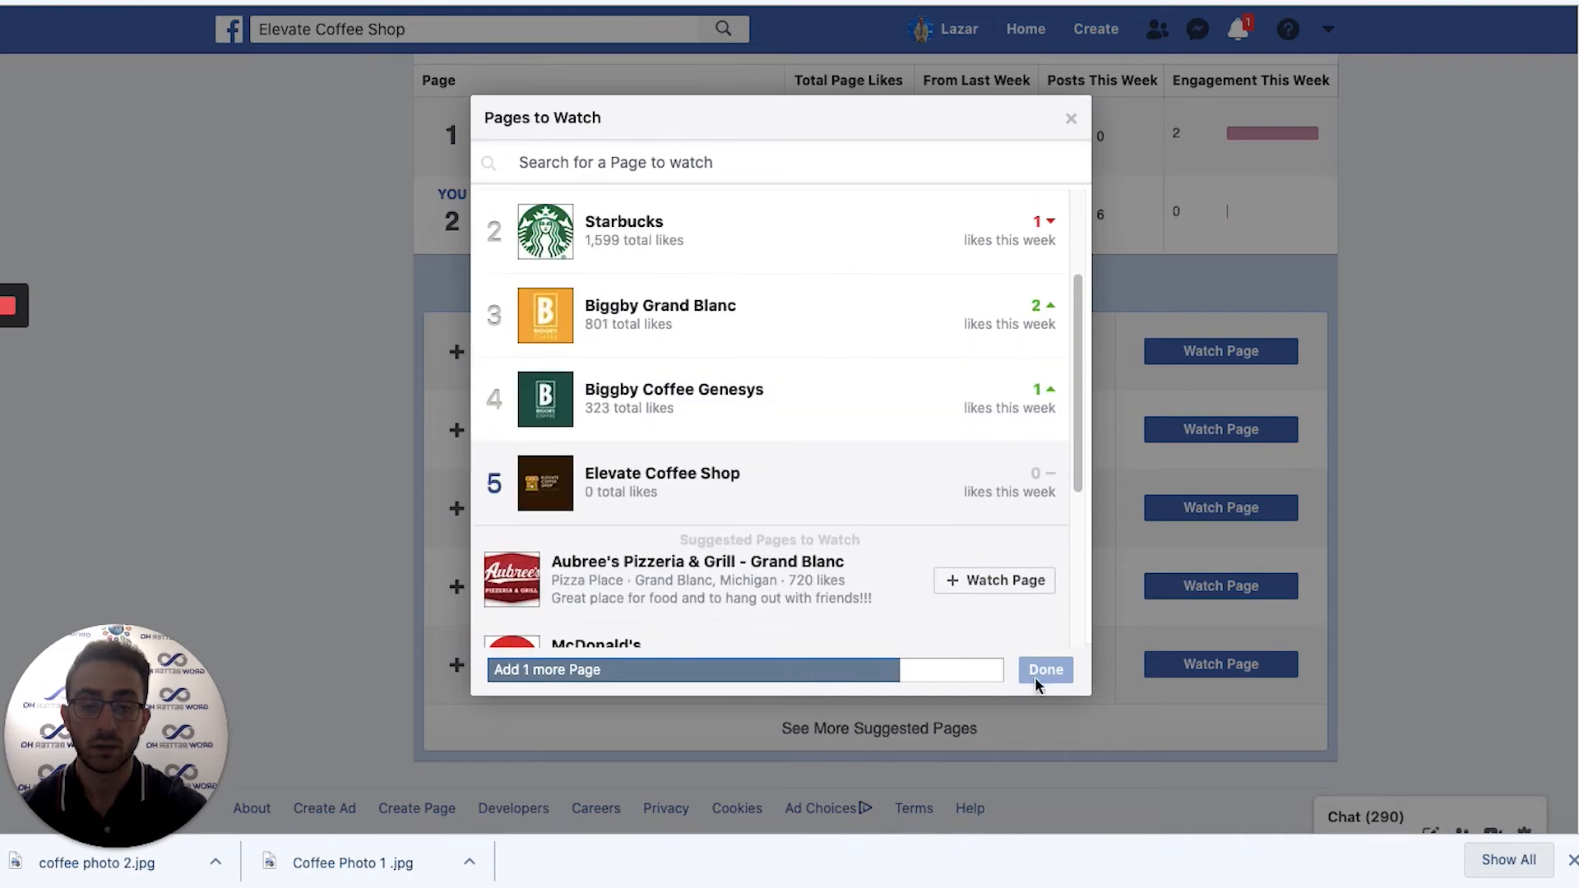
click(1003, 586)
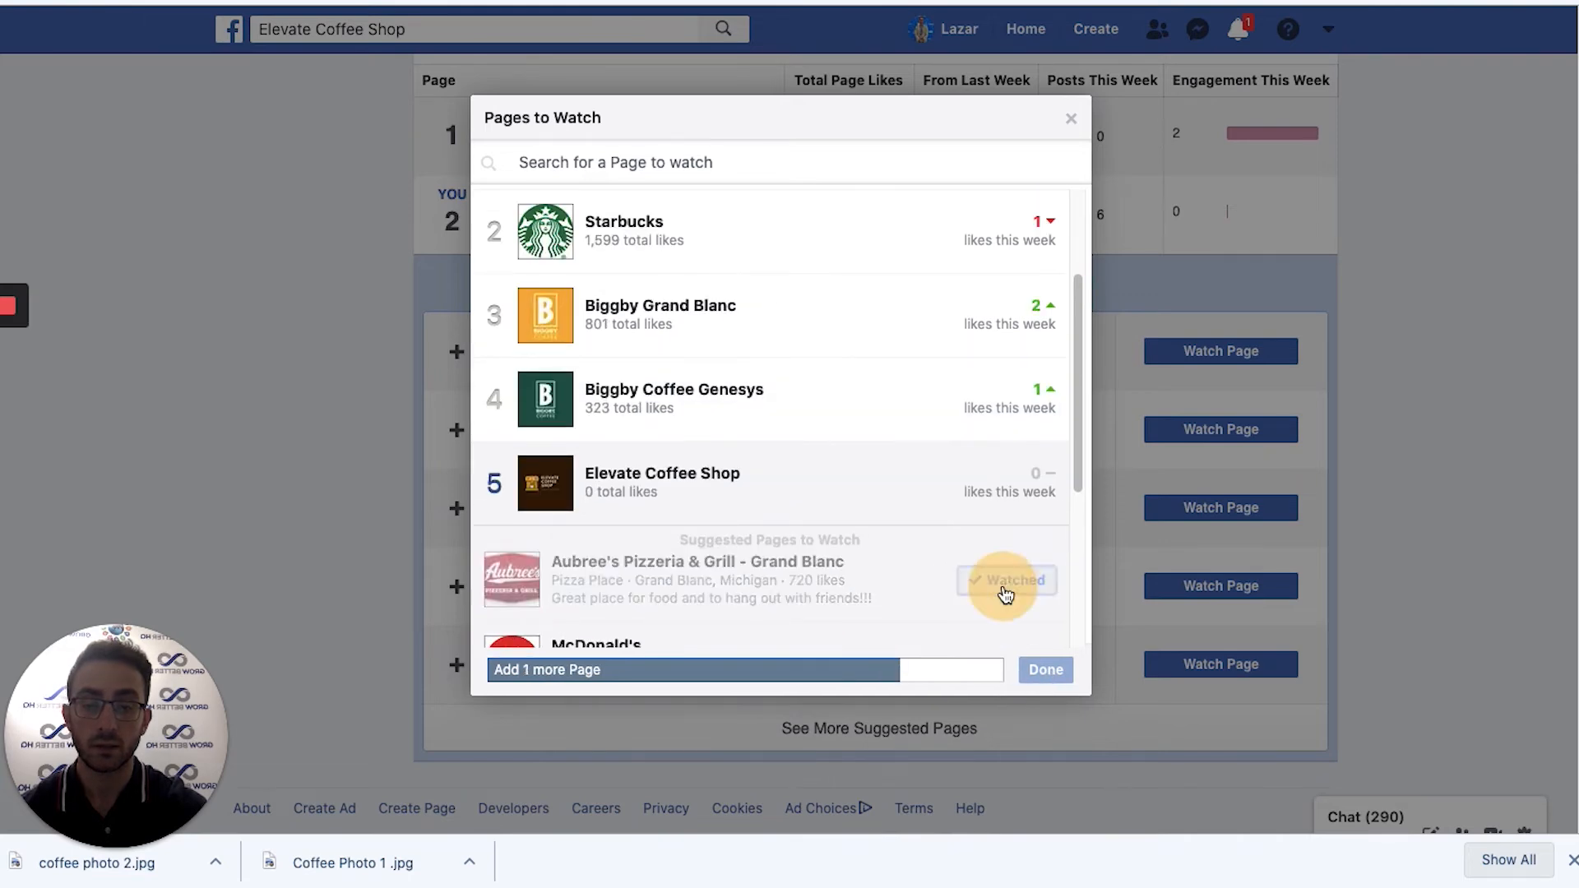
click(1046, 671)
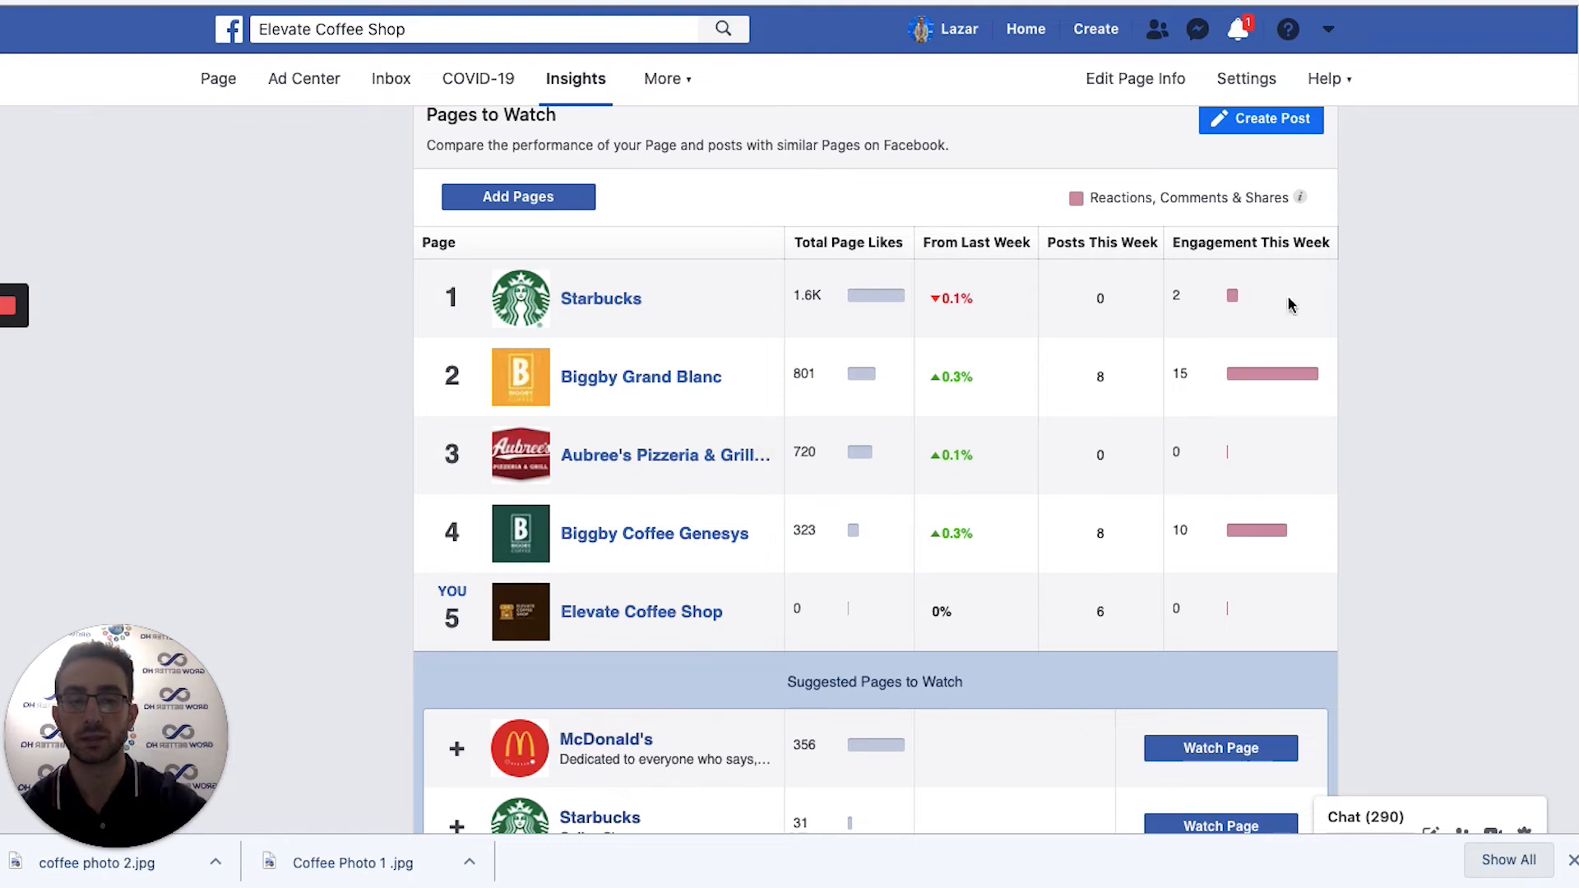
scroll(1209, 384, up, 1)
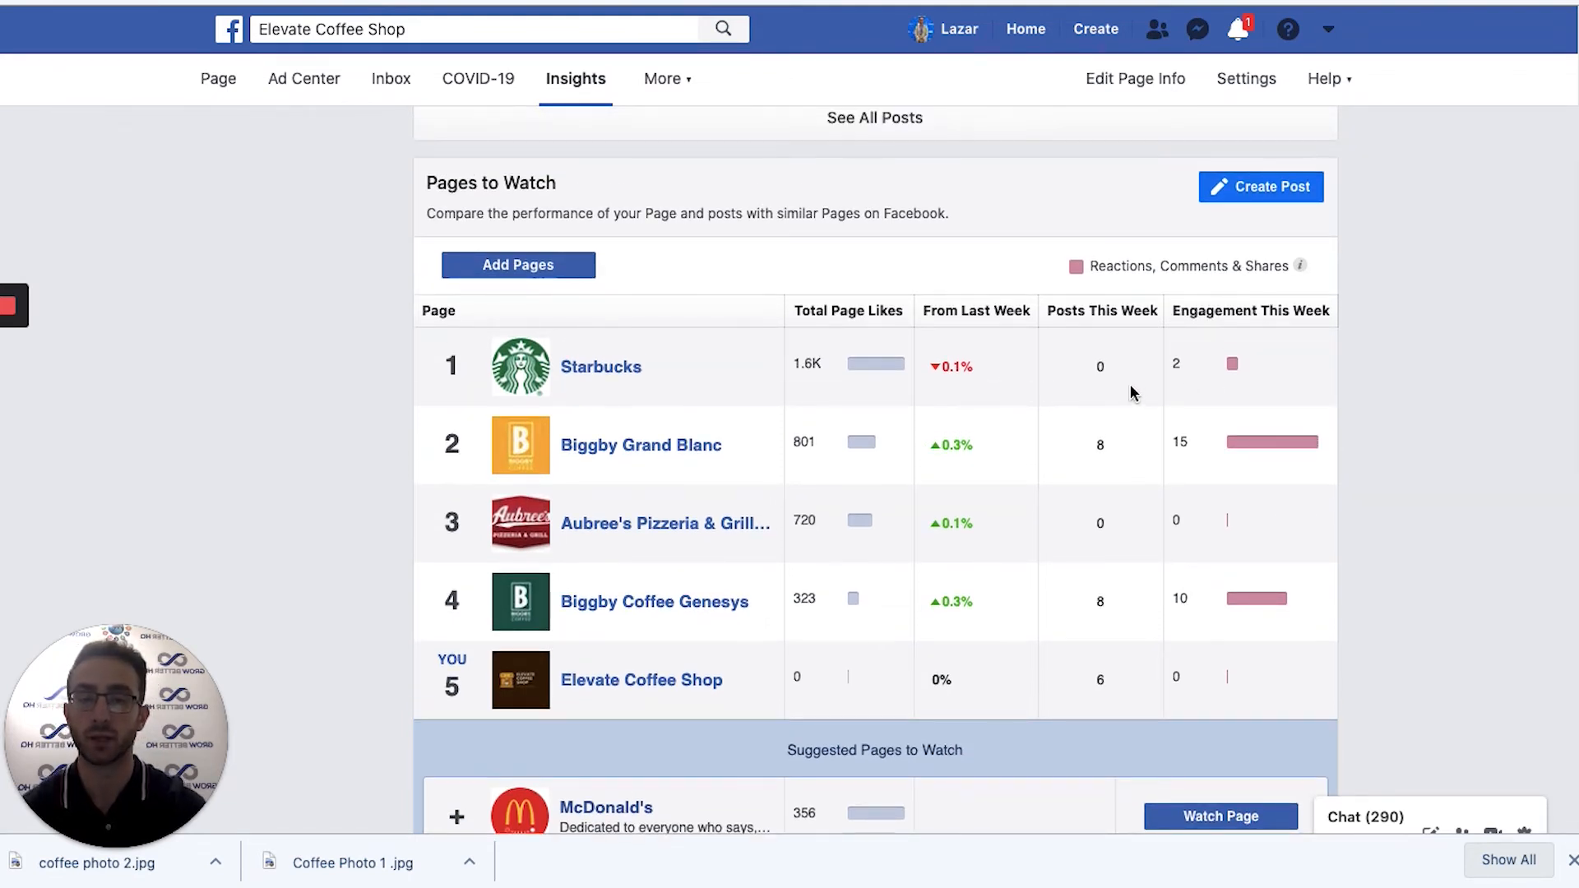
scroll(701, 146, down, 3)
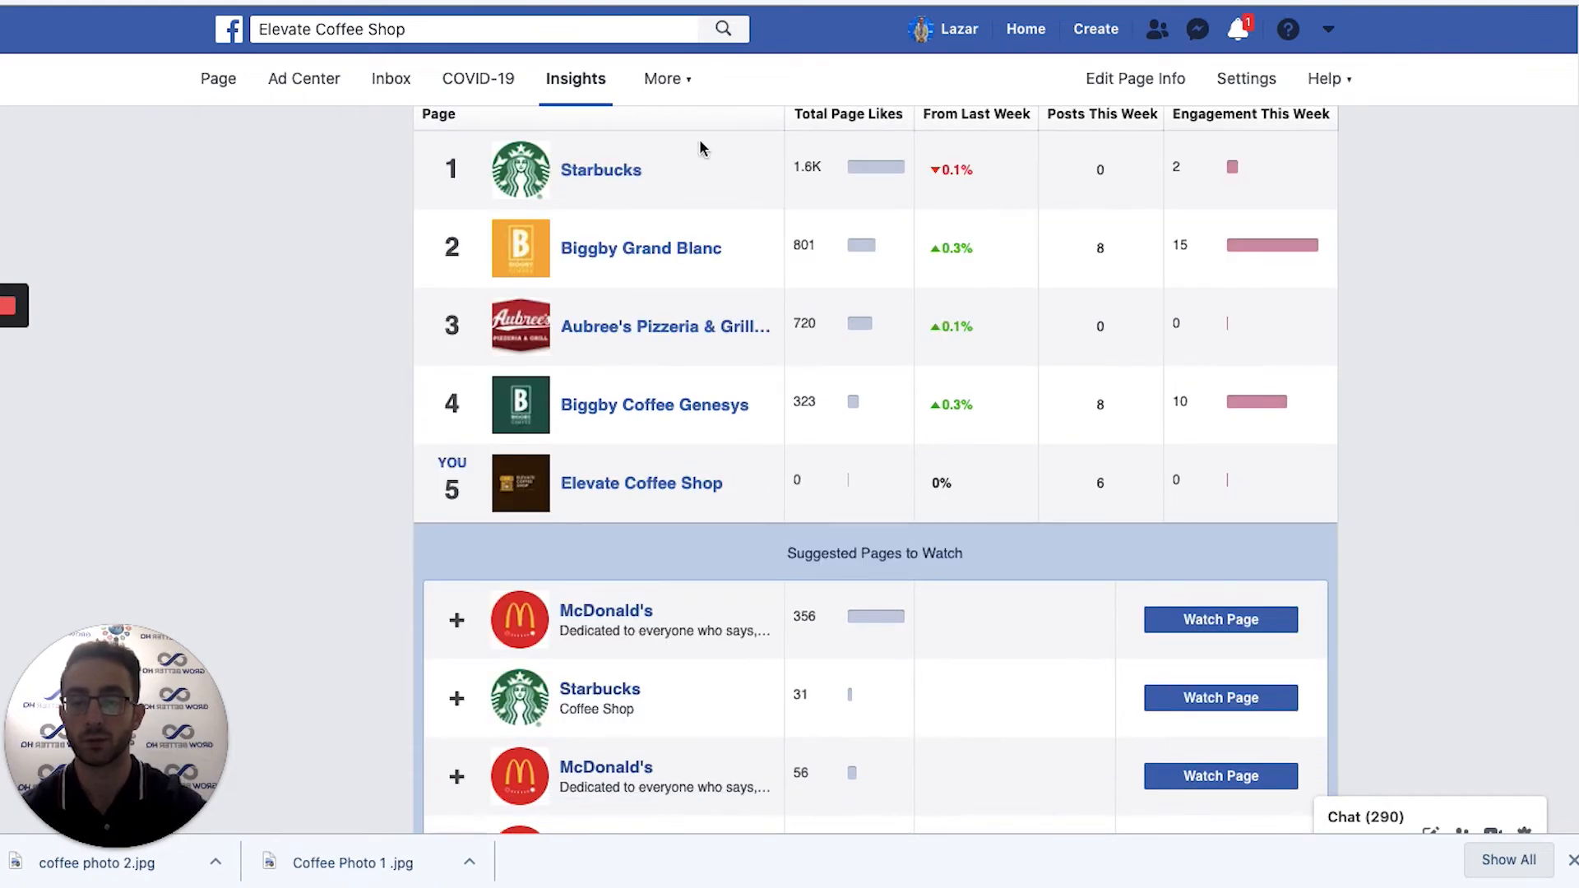
scroll(1093, 398, up, 1)
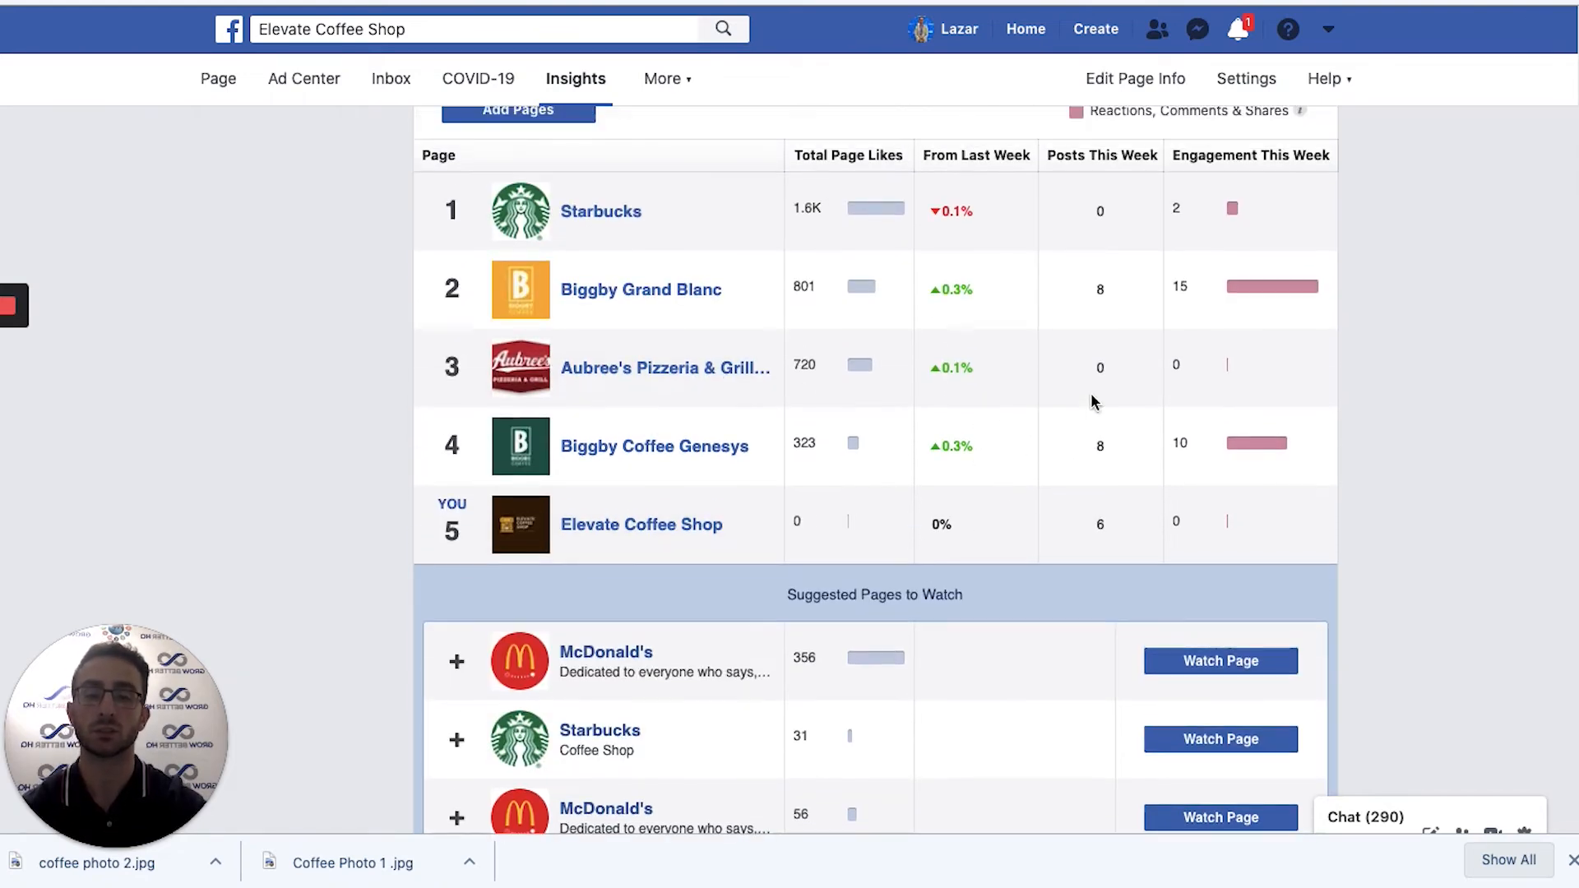
scroll(975, 398, up, 10)
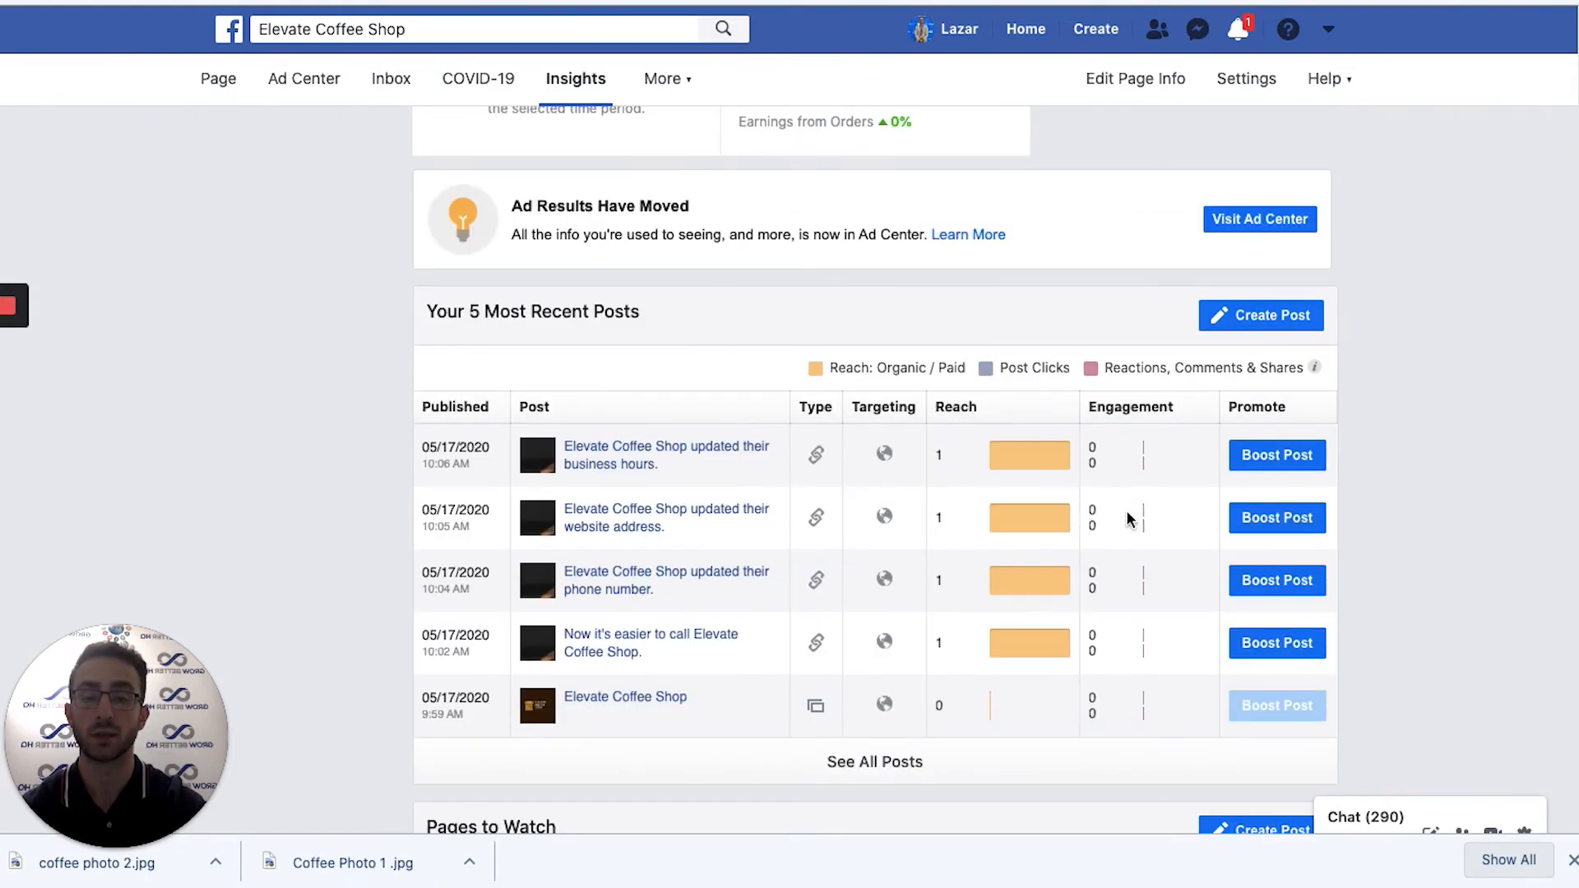
scroll(802, 581, up, 2)
scroll(802, 582, up, 3)
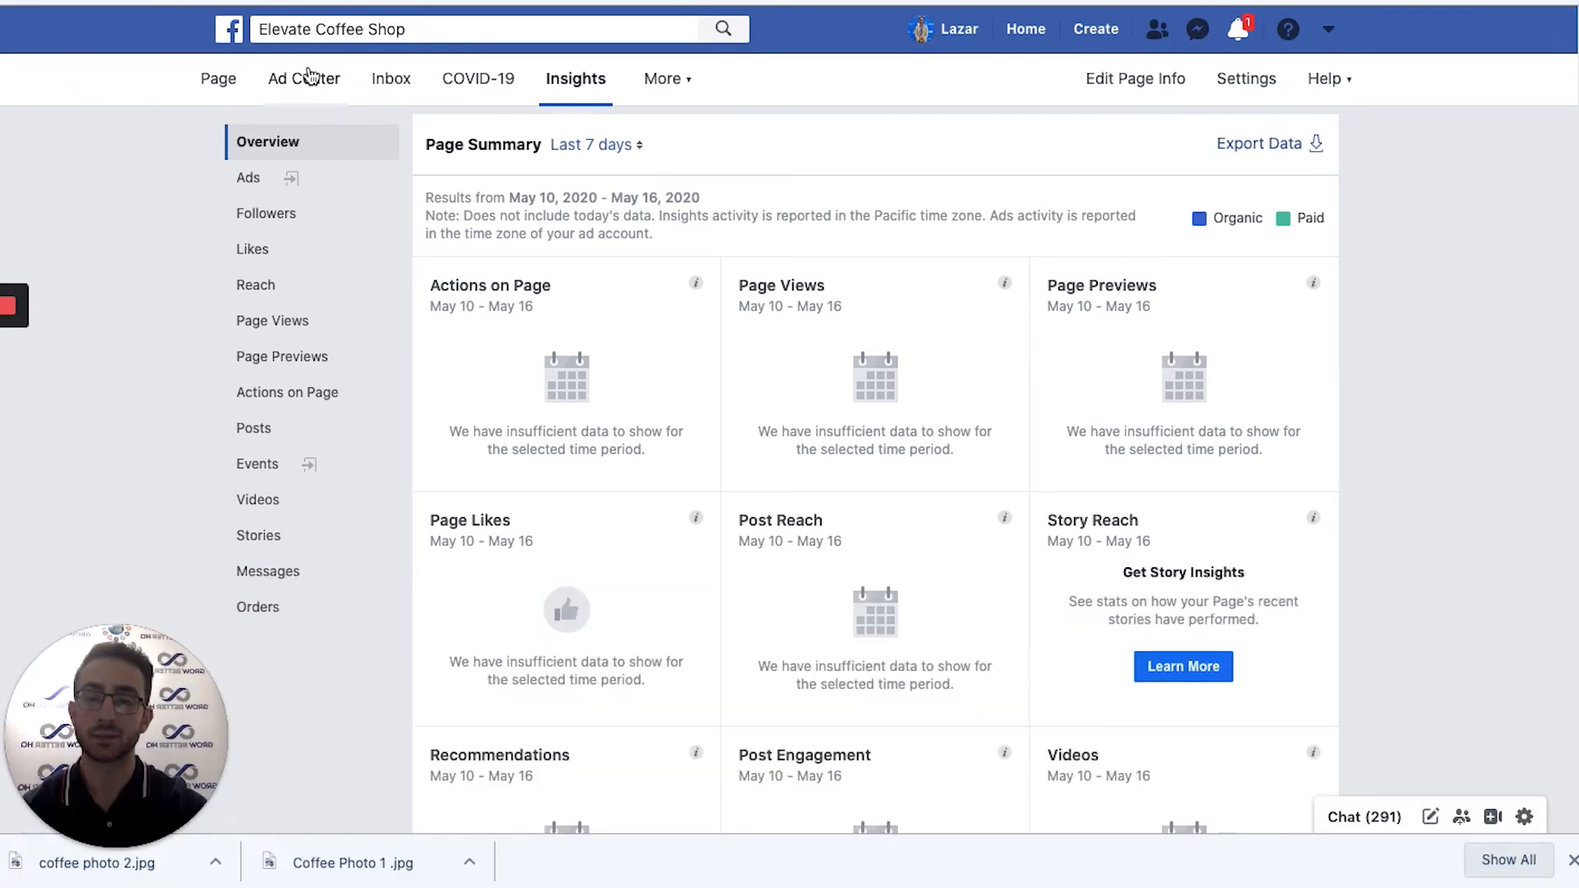
Open Ad Center to view the Advertising Summary: $0.00 spent on 0 ads in 60 days.
click(309, 77)
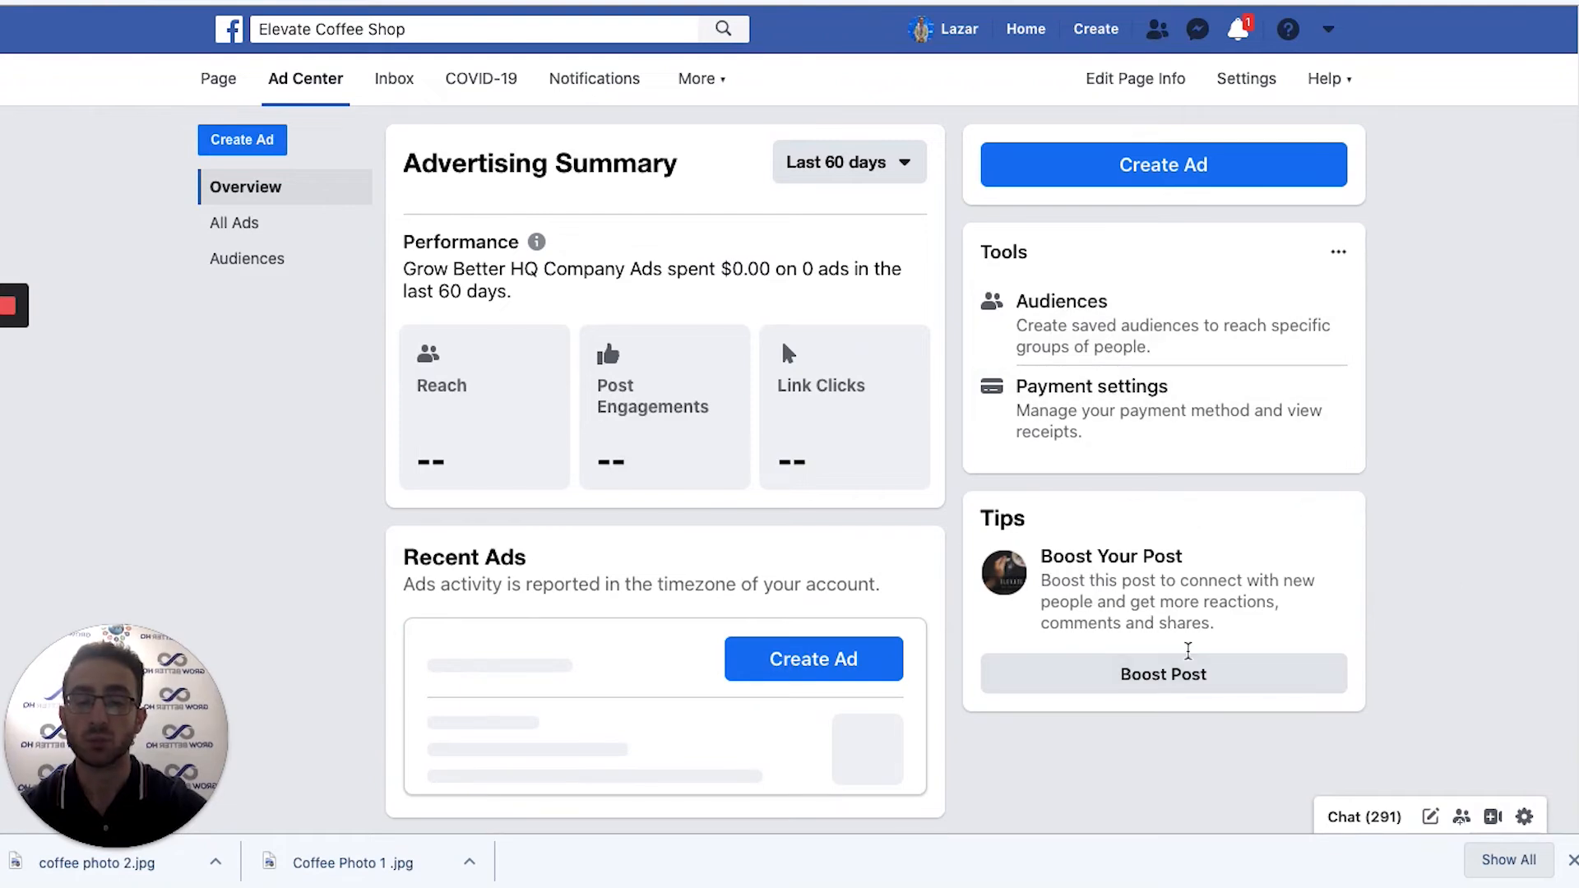
scroll(1193, 653, down, 1)
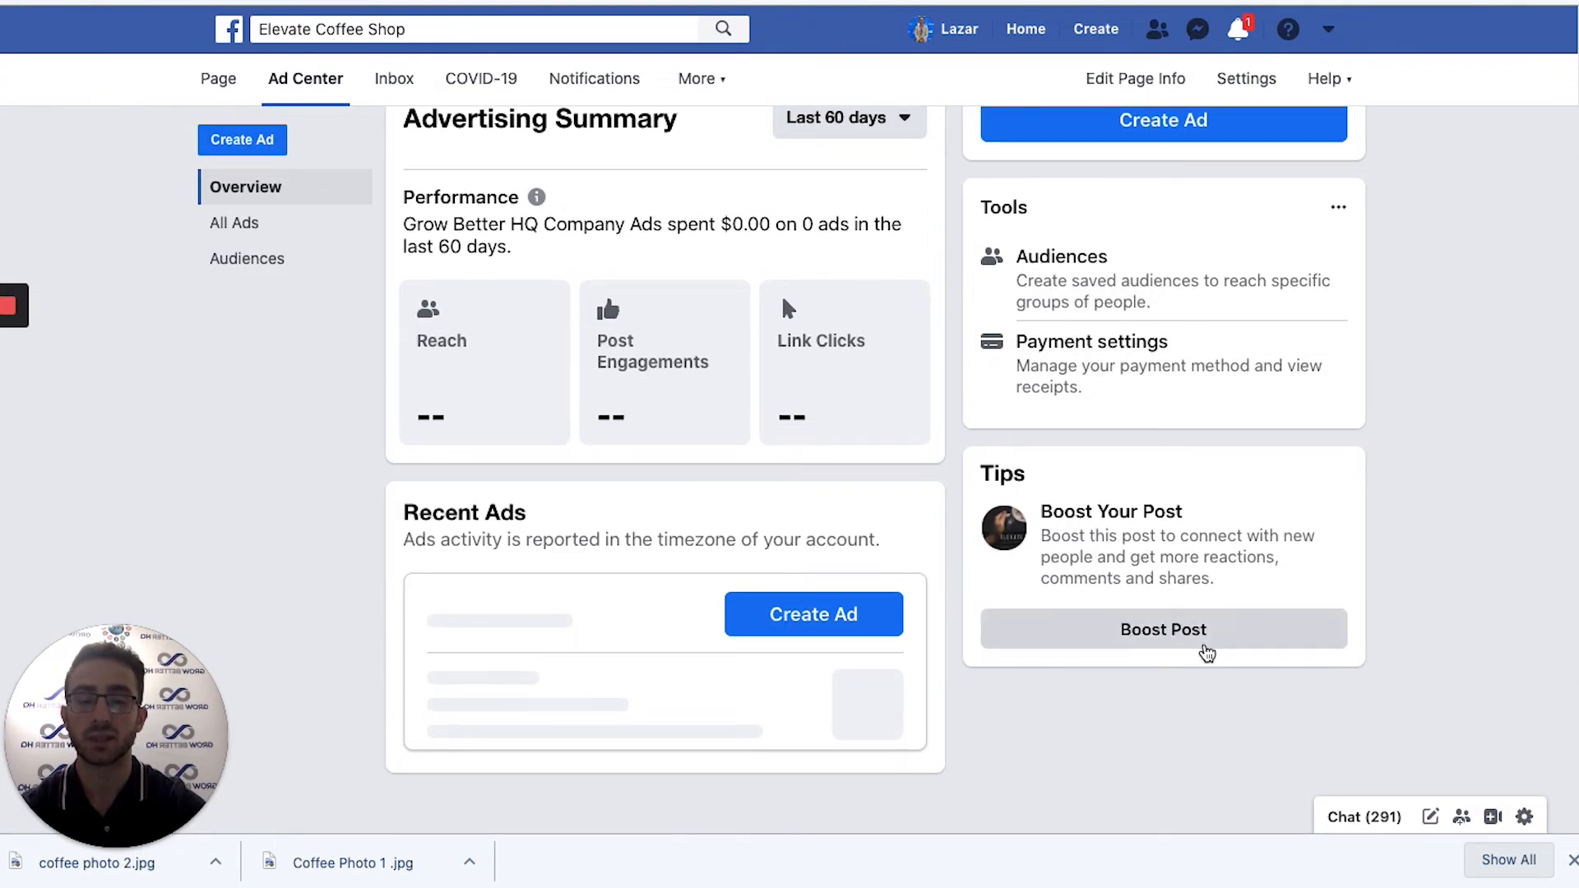
scroll(1020, 514, up, 1)
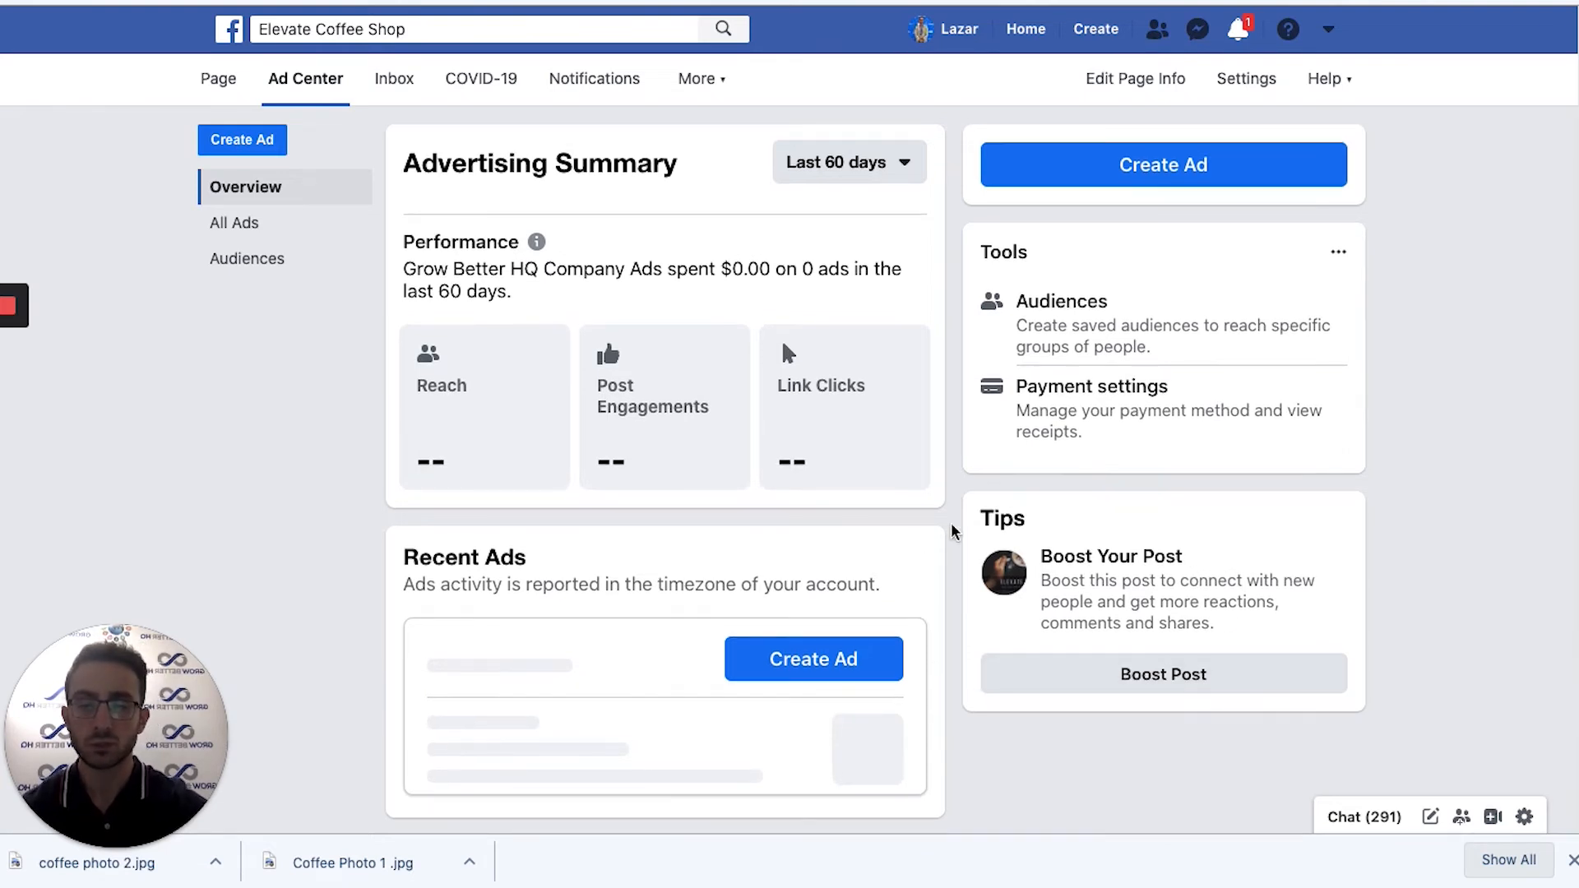
Start a new ad and review the goal options, from Boost a Post to Get More Leads.
click(1117, 176)
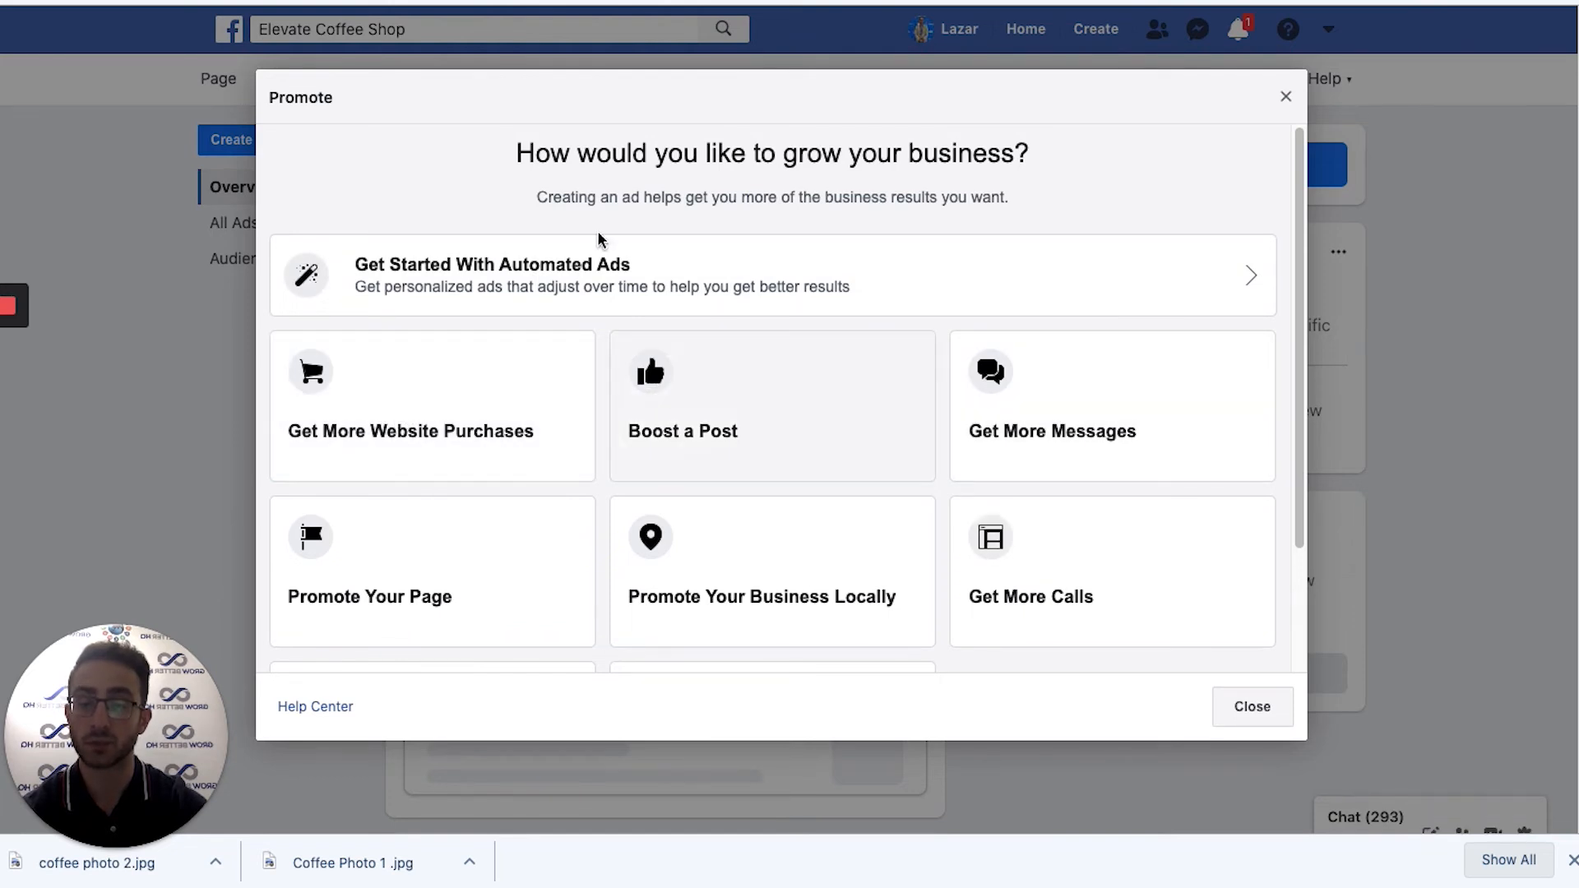
scroll(808, 574, down, 3)
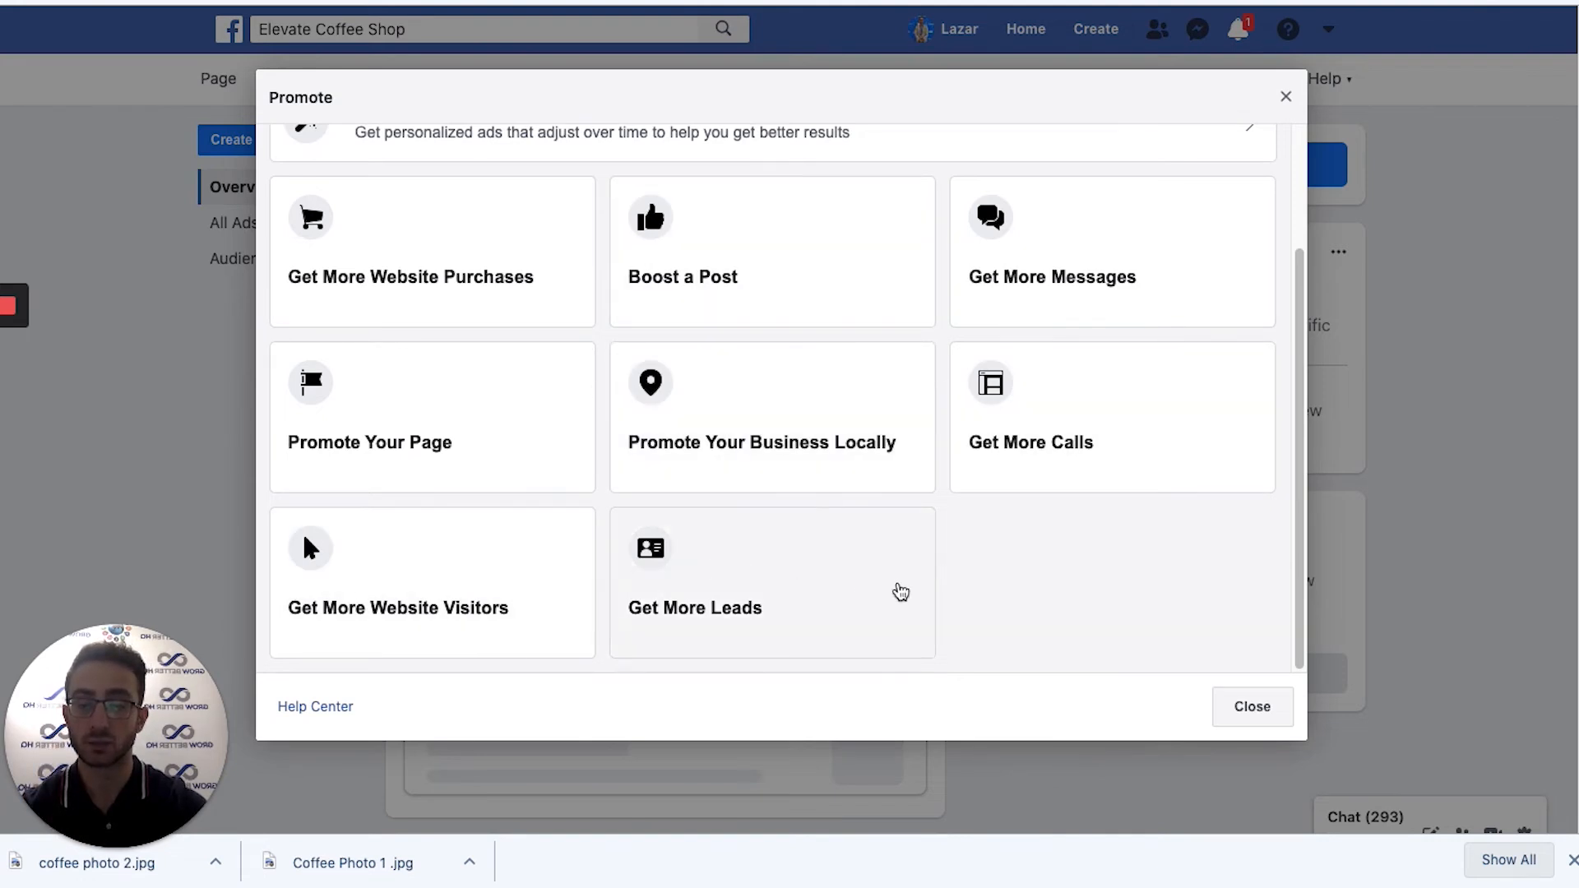
scroll(1050, 554, up, 3)
Choose Promote Your Business Locally and review the placement previews, keeping Desktop News Feed.
click(829, 607)
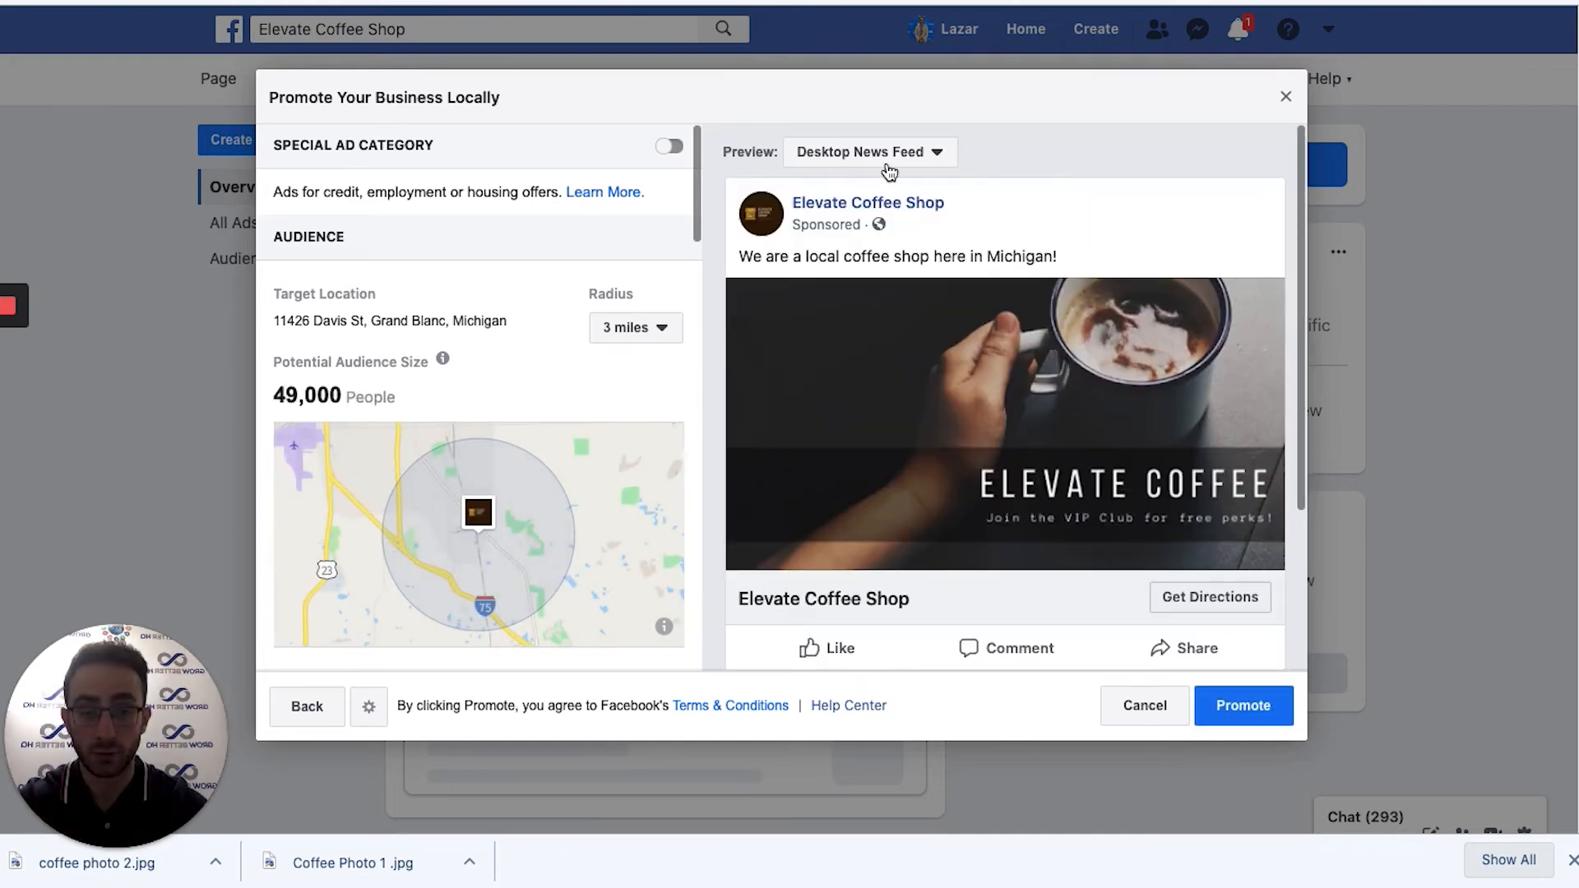
scroll(946, 190, down, 3)
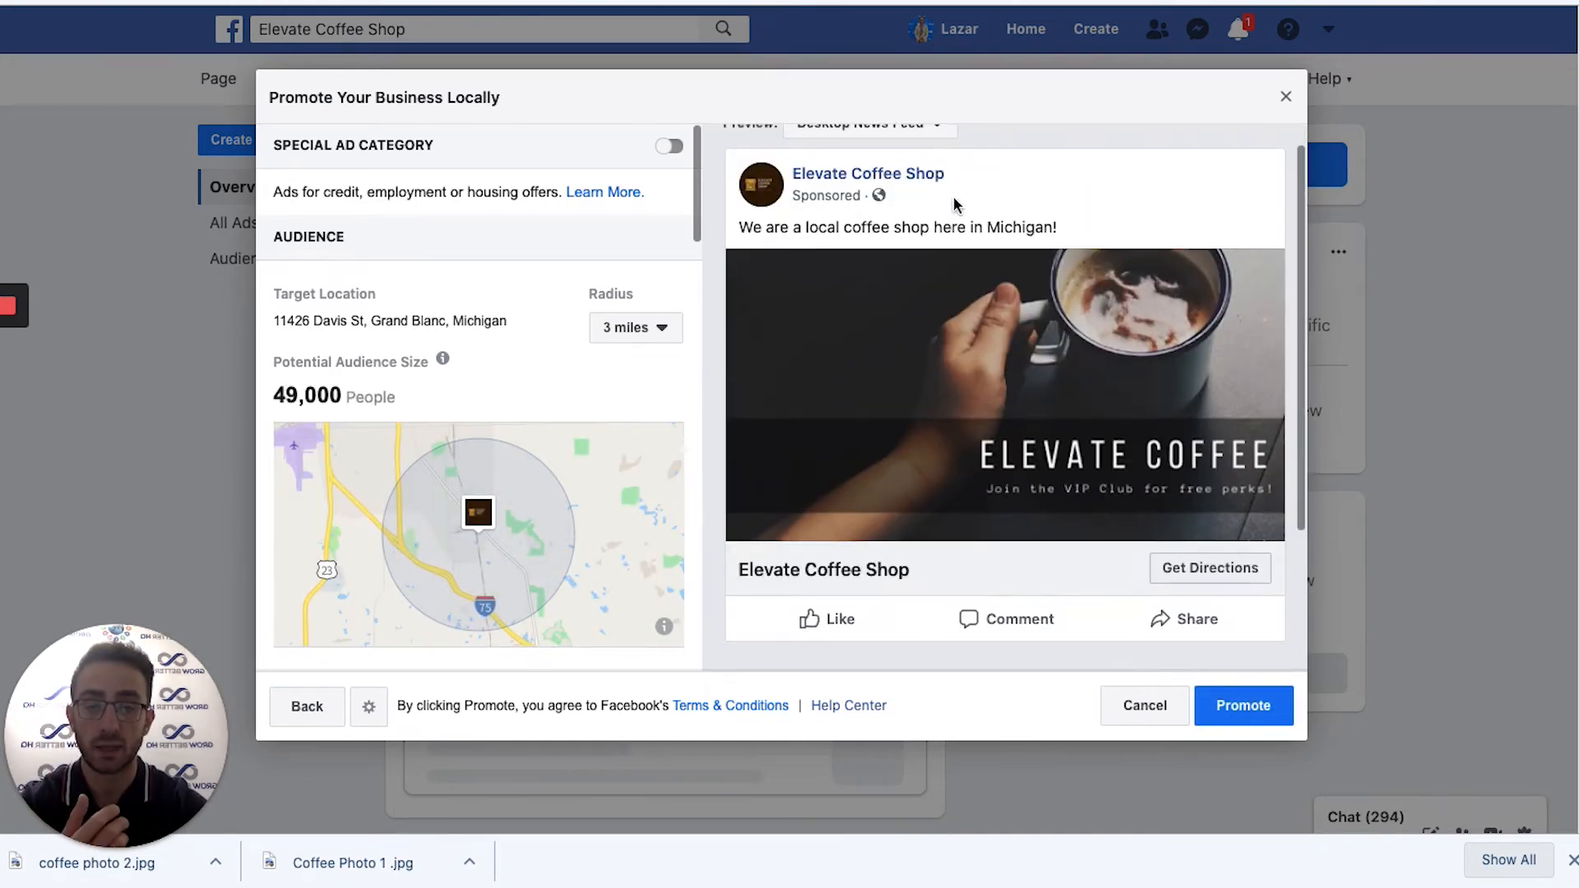
scroll(945, 194, up, 3)
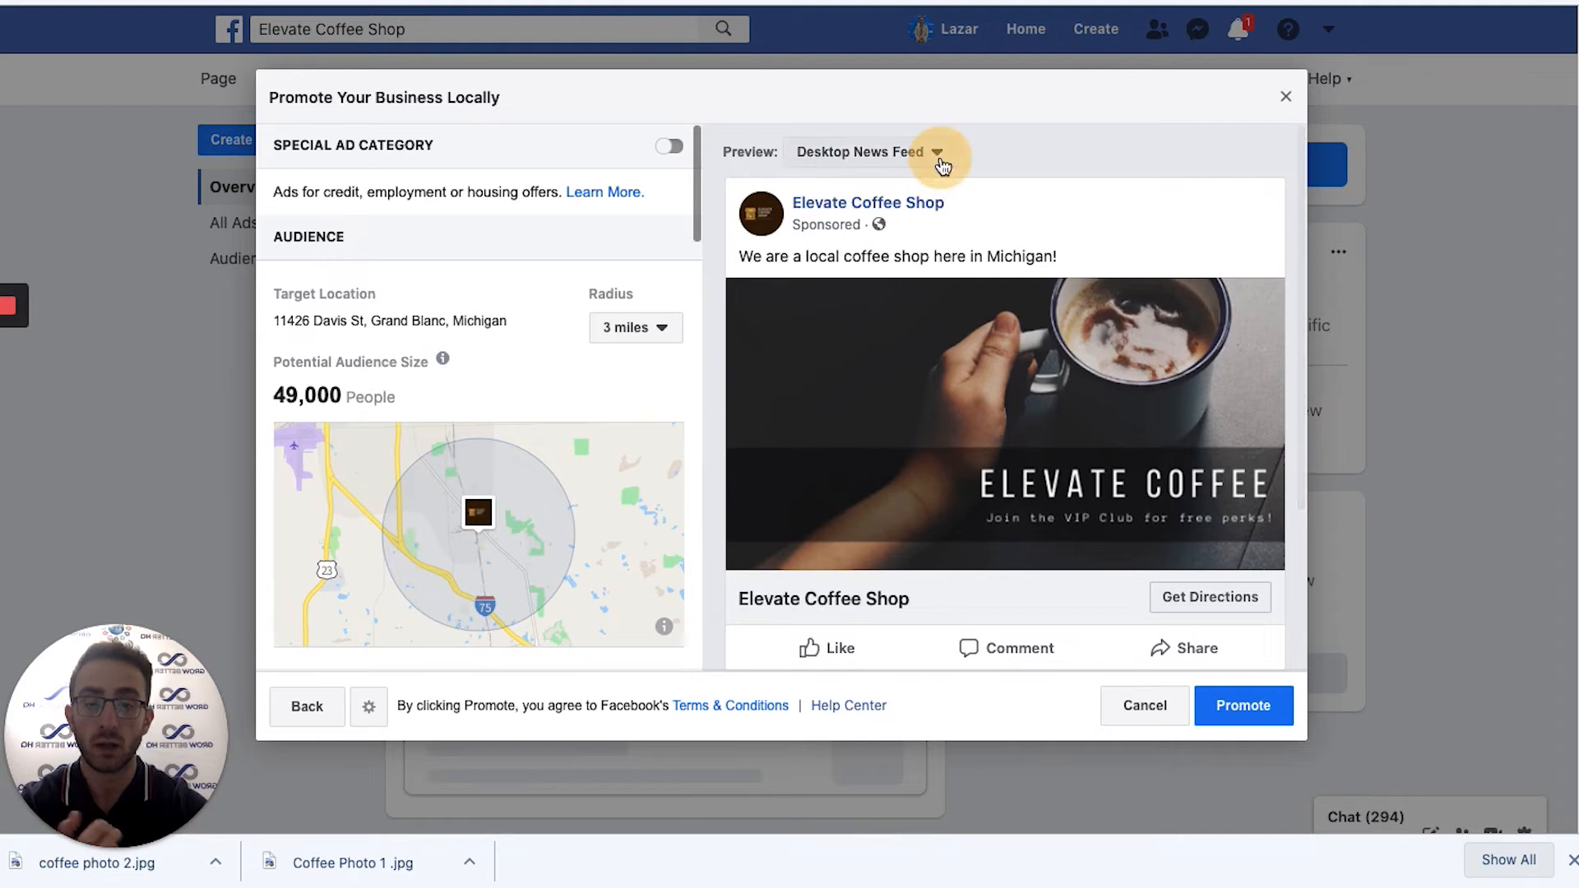
click(938, 156)
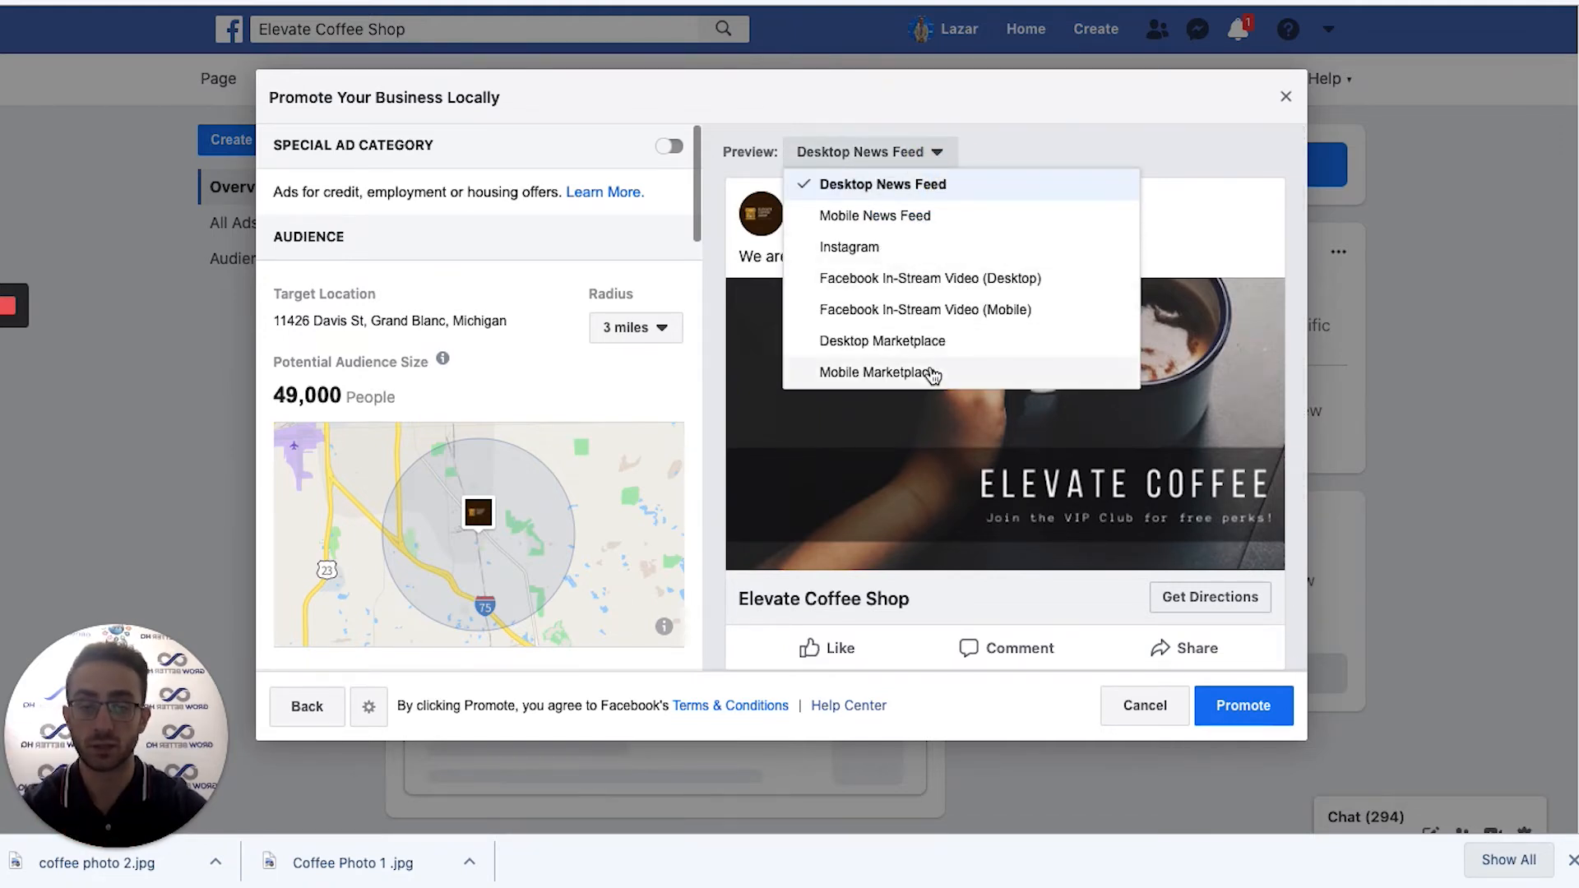
click(1049, 138)
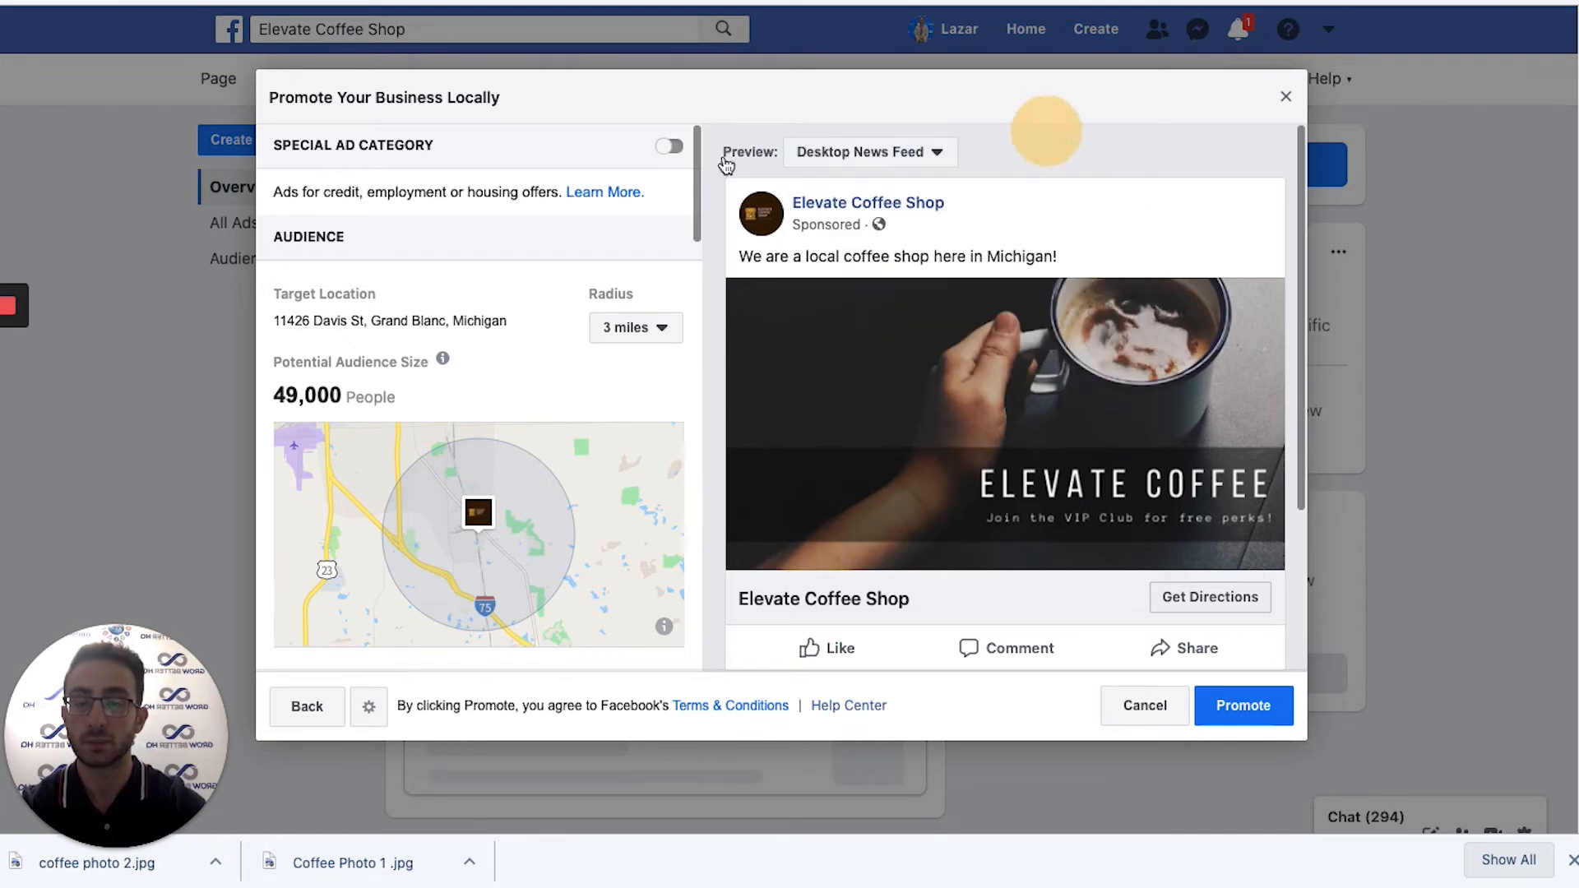
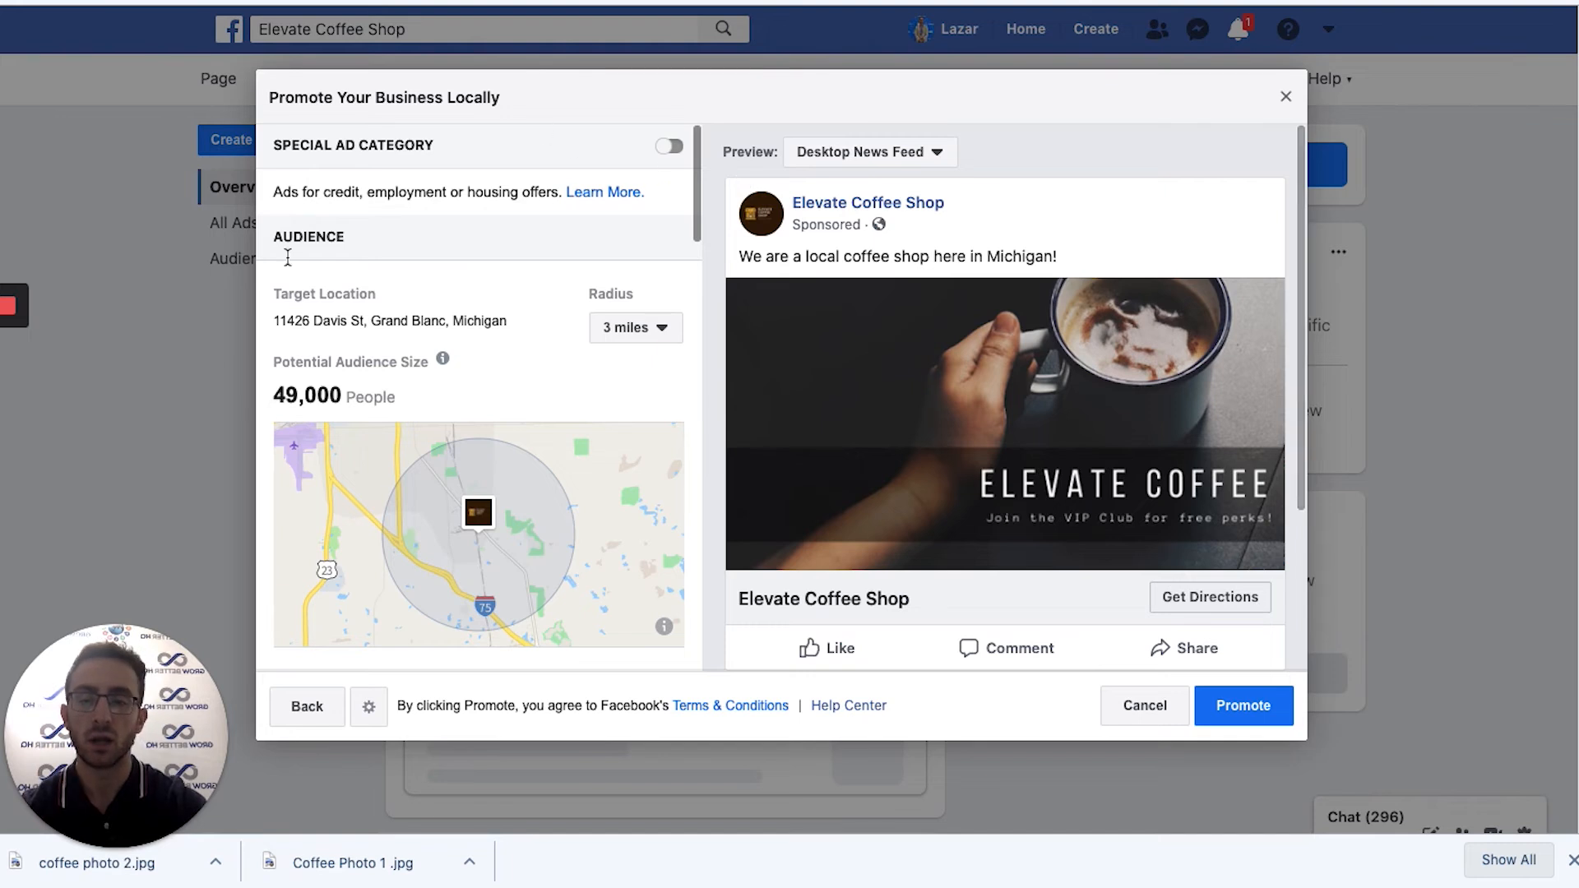
Check the coffee shop's target address and change the targeting radius from 3 to 5 miles.
scroll(620, 391, down, 1)
scroll(495, 217, up, 1)
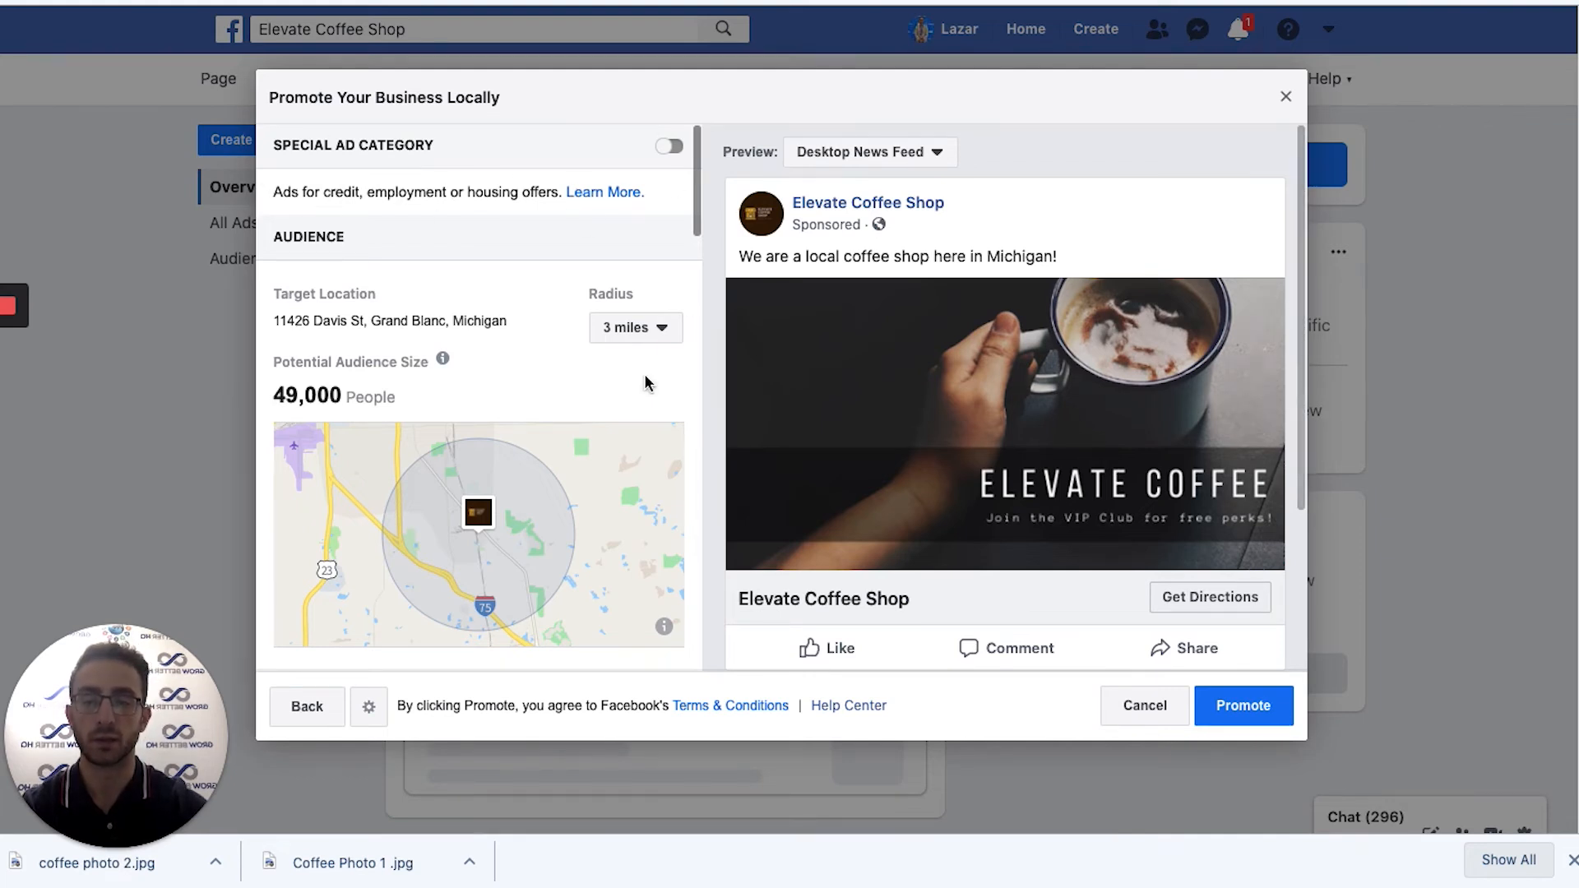
scroll(645, 384, down, 1)
scroll(644, 384, down, 2)
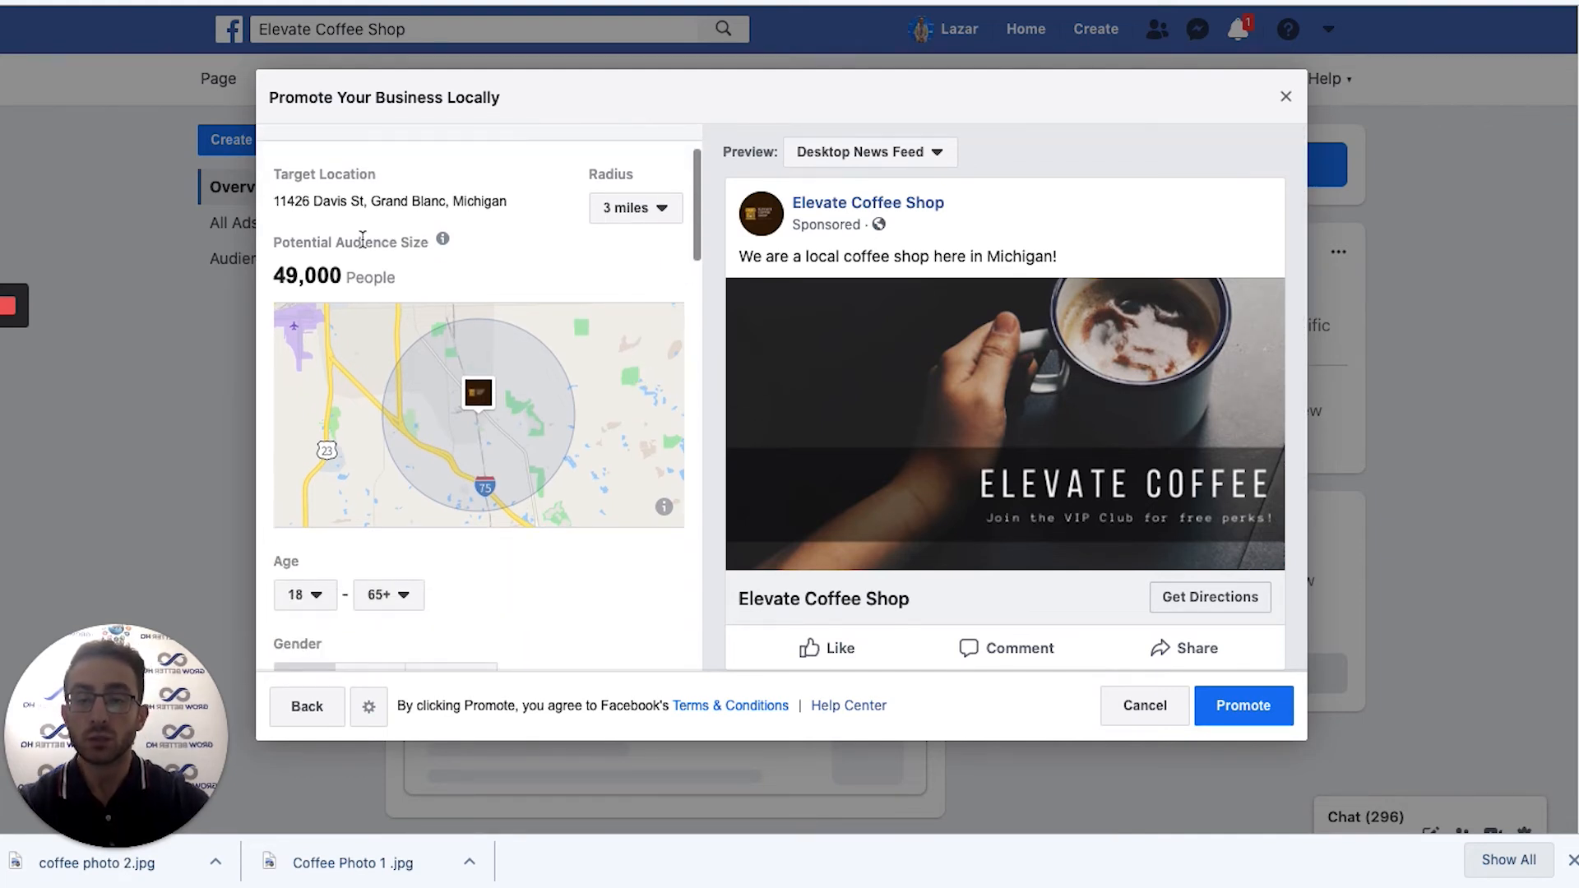
mouse_move(437, 240)
scroll(431, 272, up, 1)
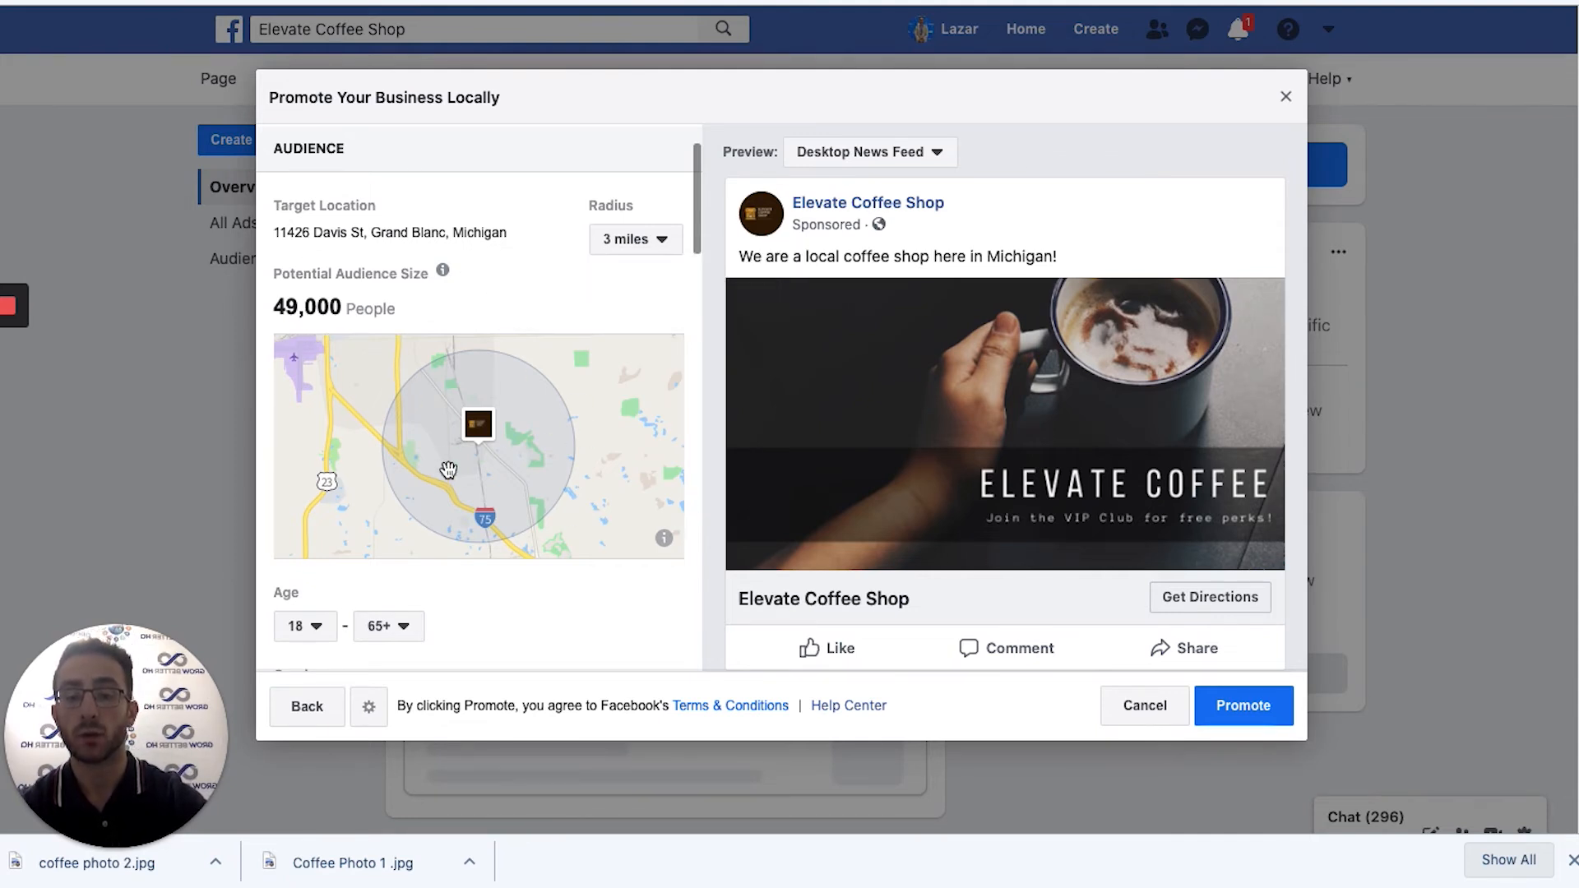
triple_click(361, 236)
click(361, 236)
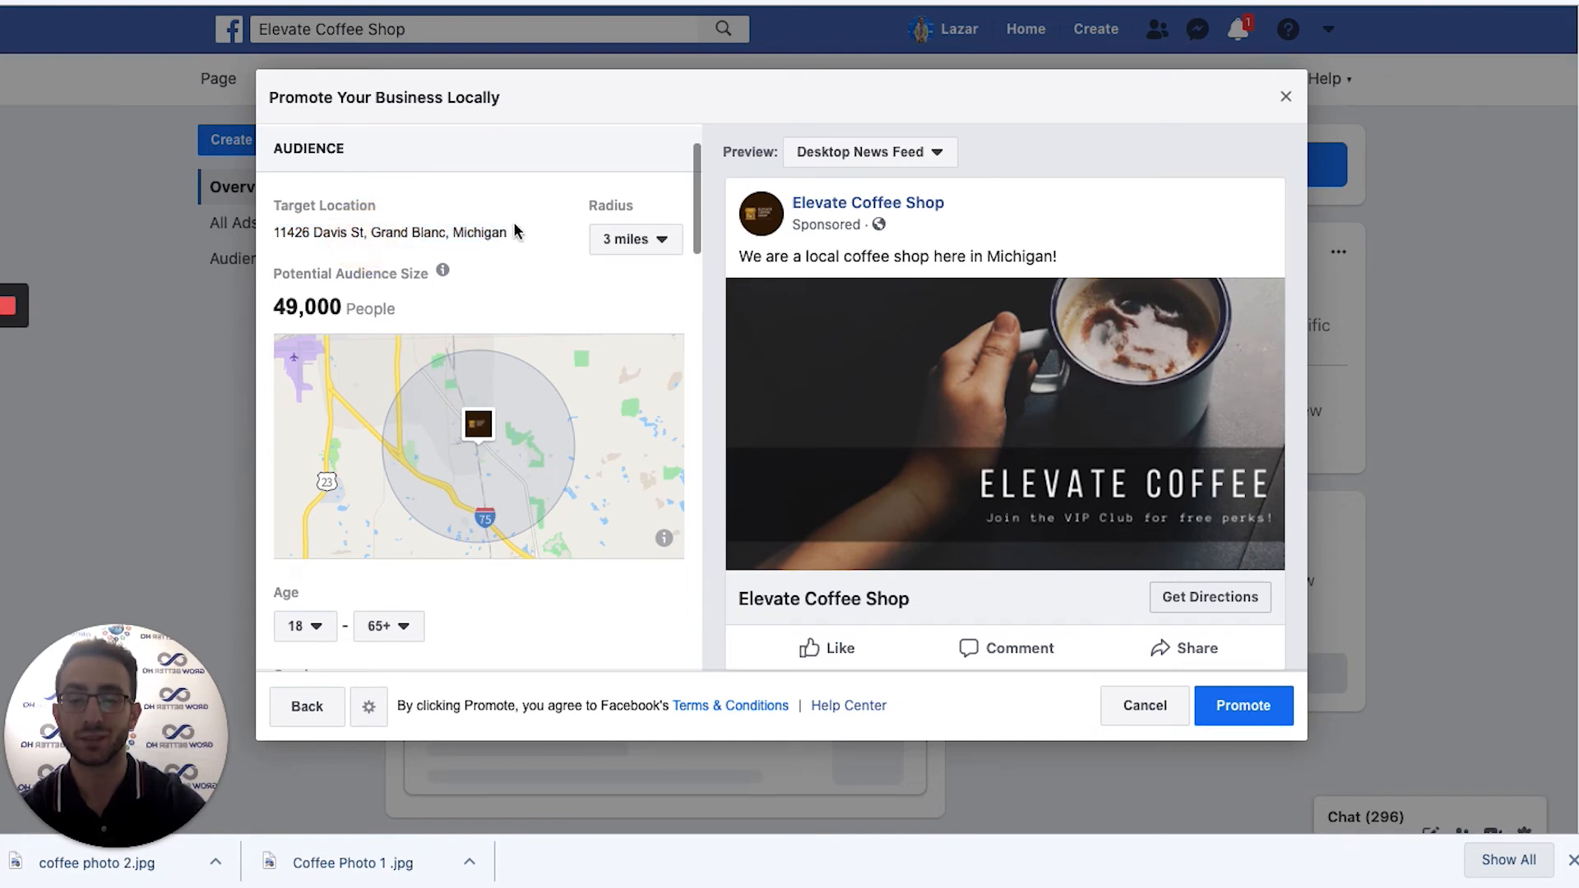
click(653, 240)
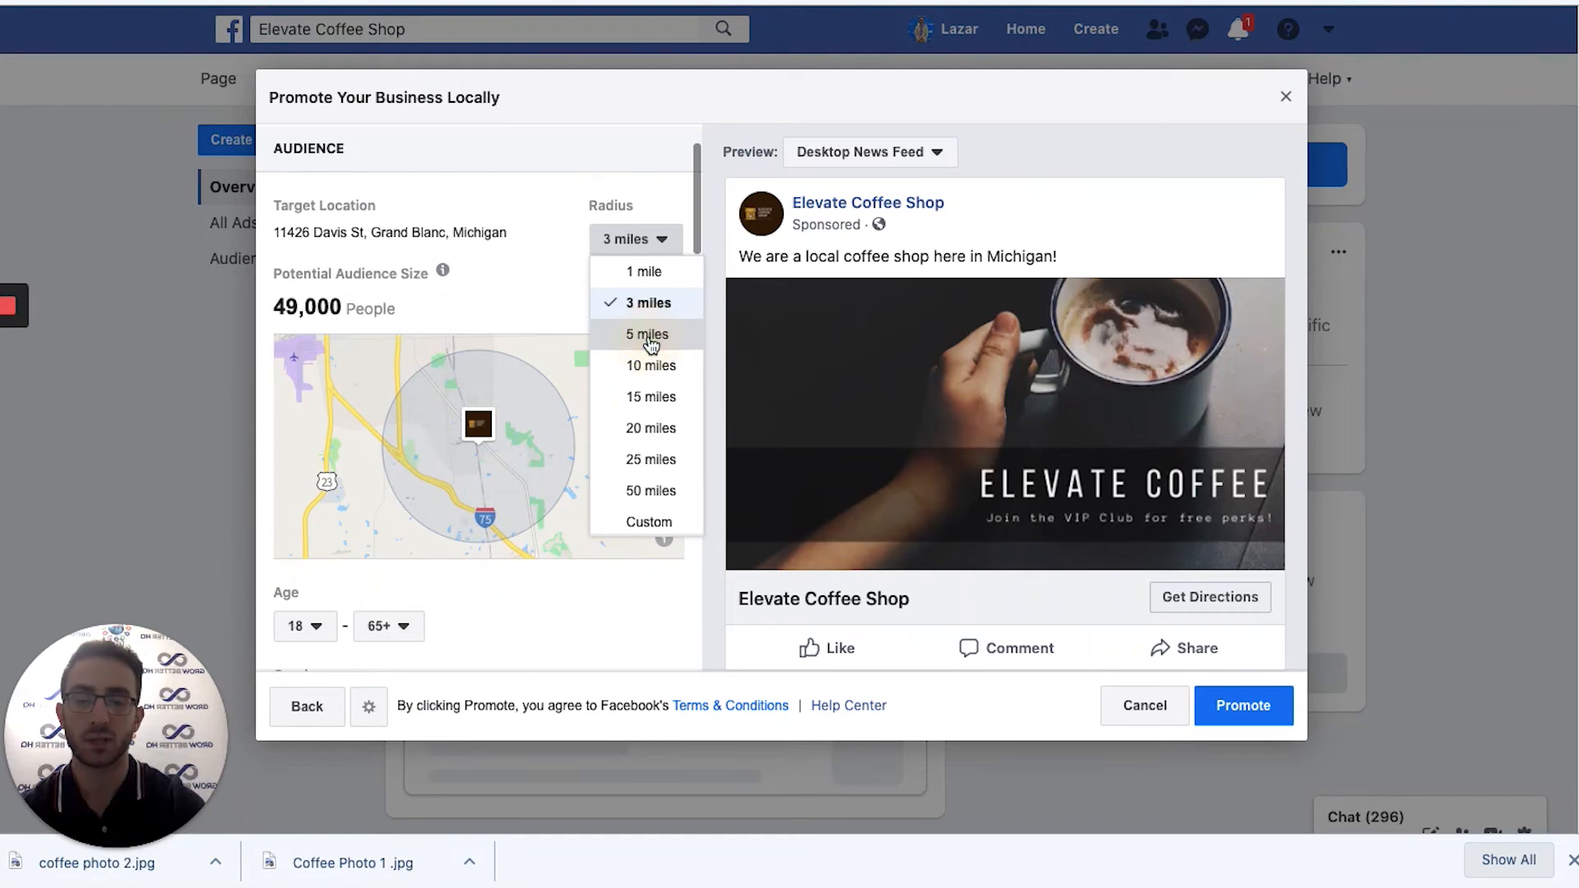
click(650, 335)
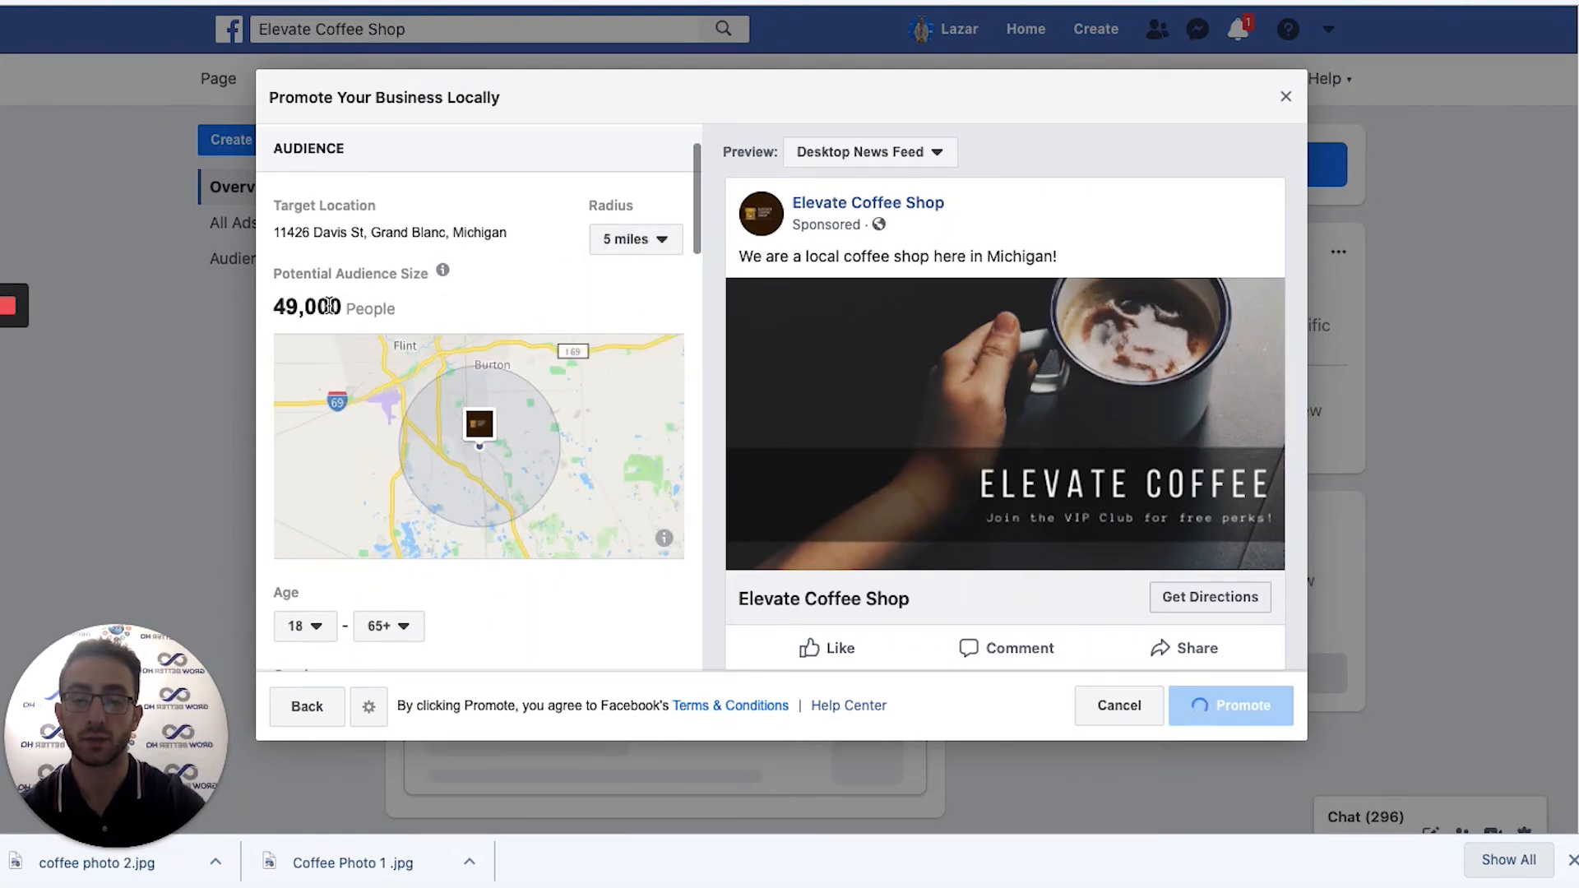
scroll(474, 435, down, 1)
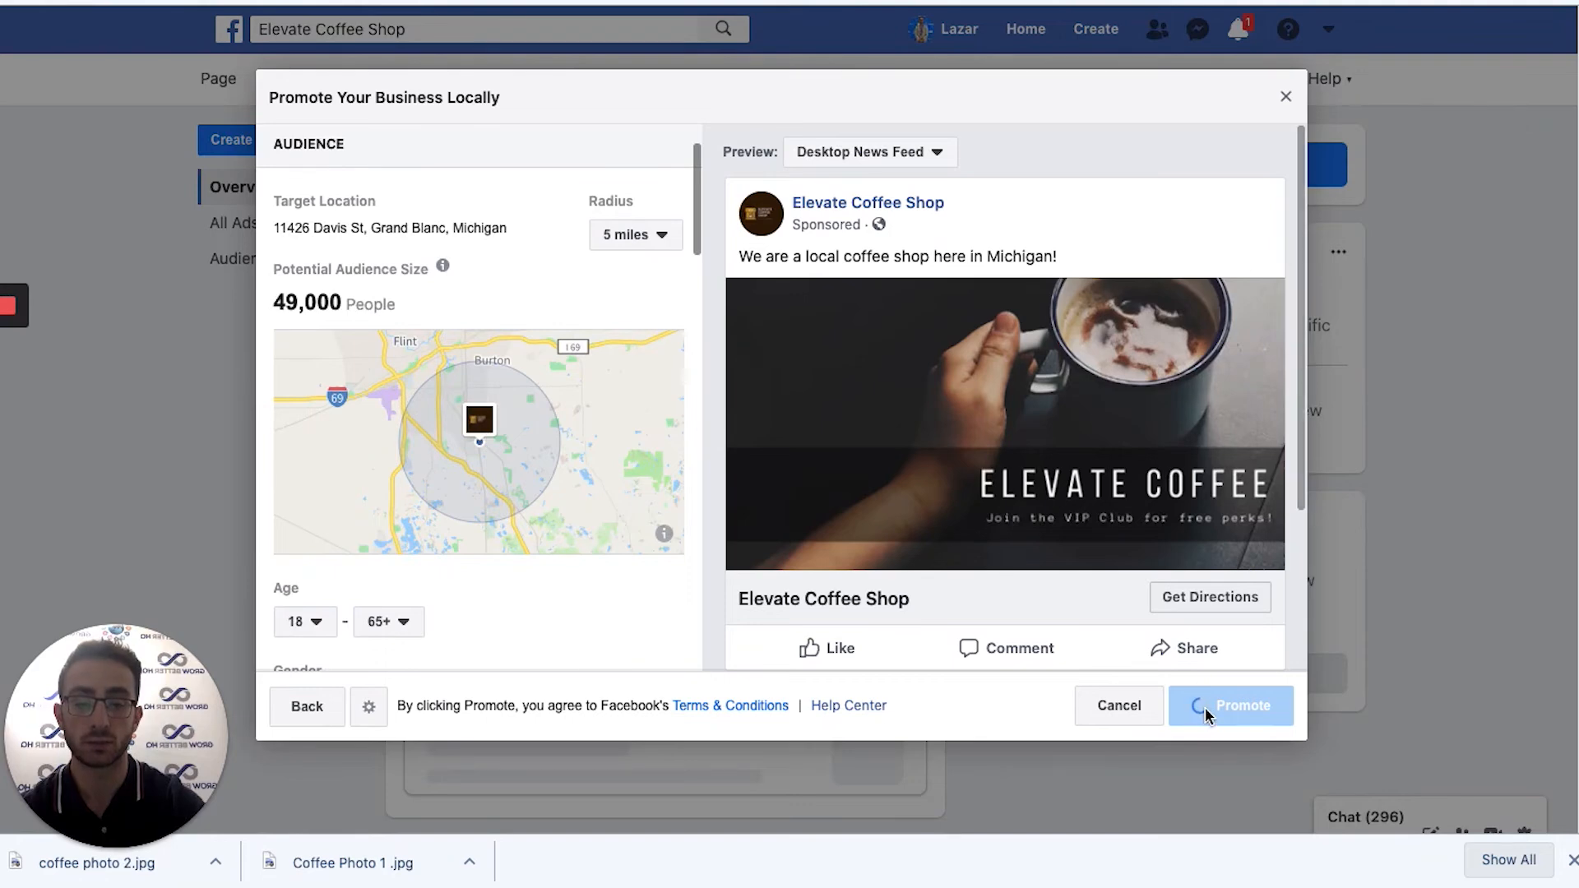
scroll(466, 338, down, 1)
scroll(464, 296, down, 3)
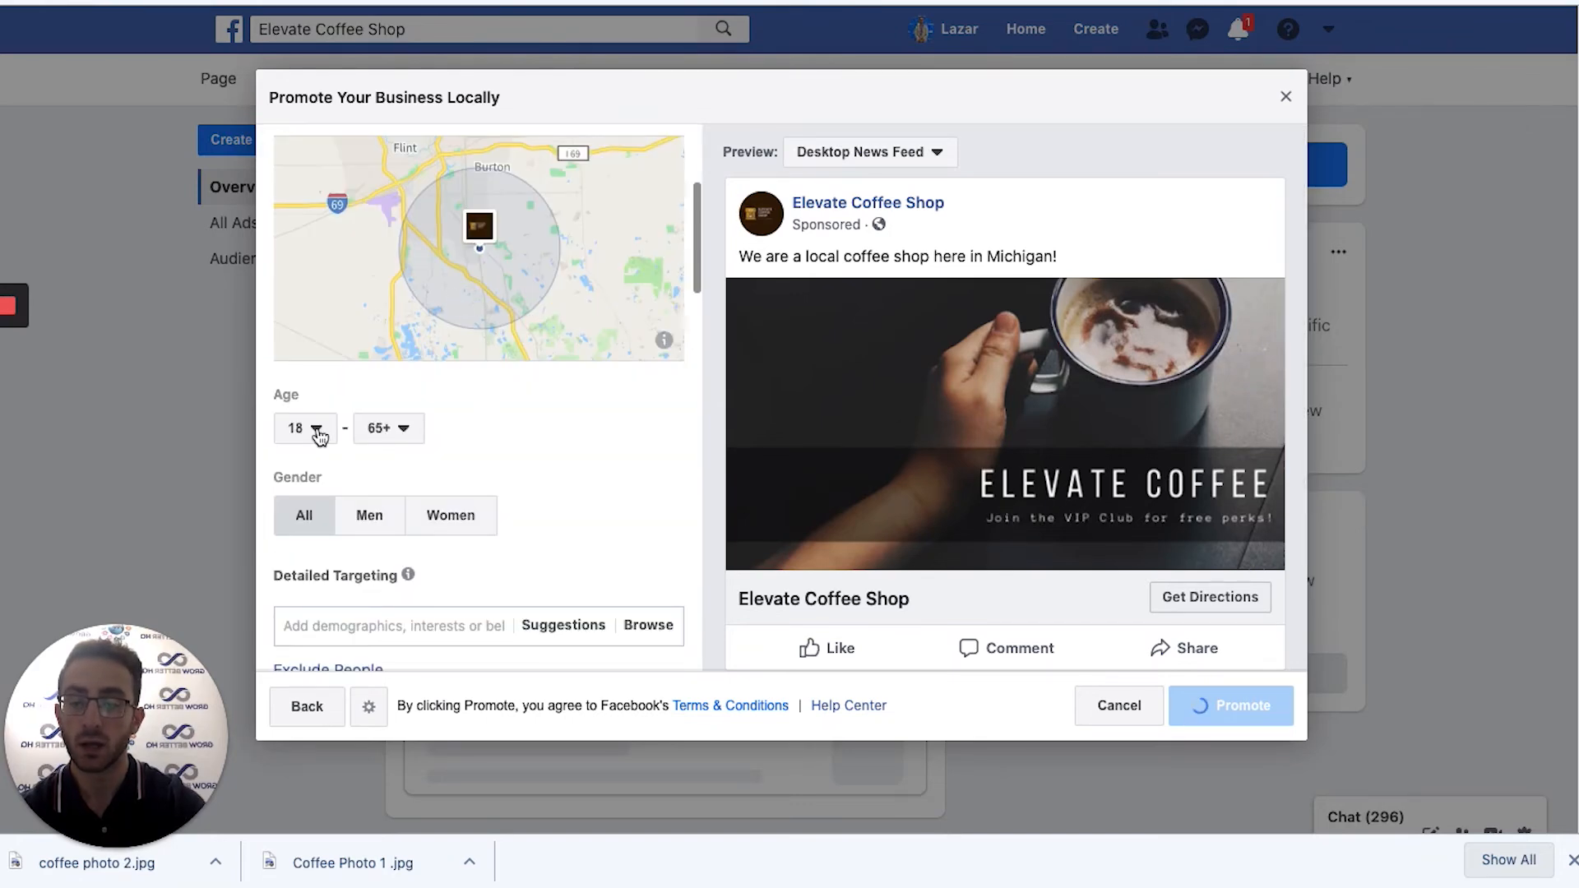
scroll(368, 429, up, 4)
scroll(370, 433, down, 5)
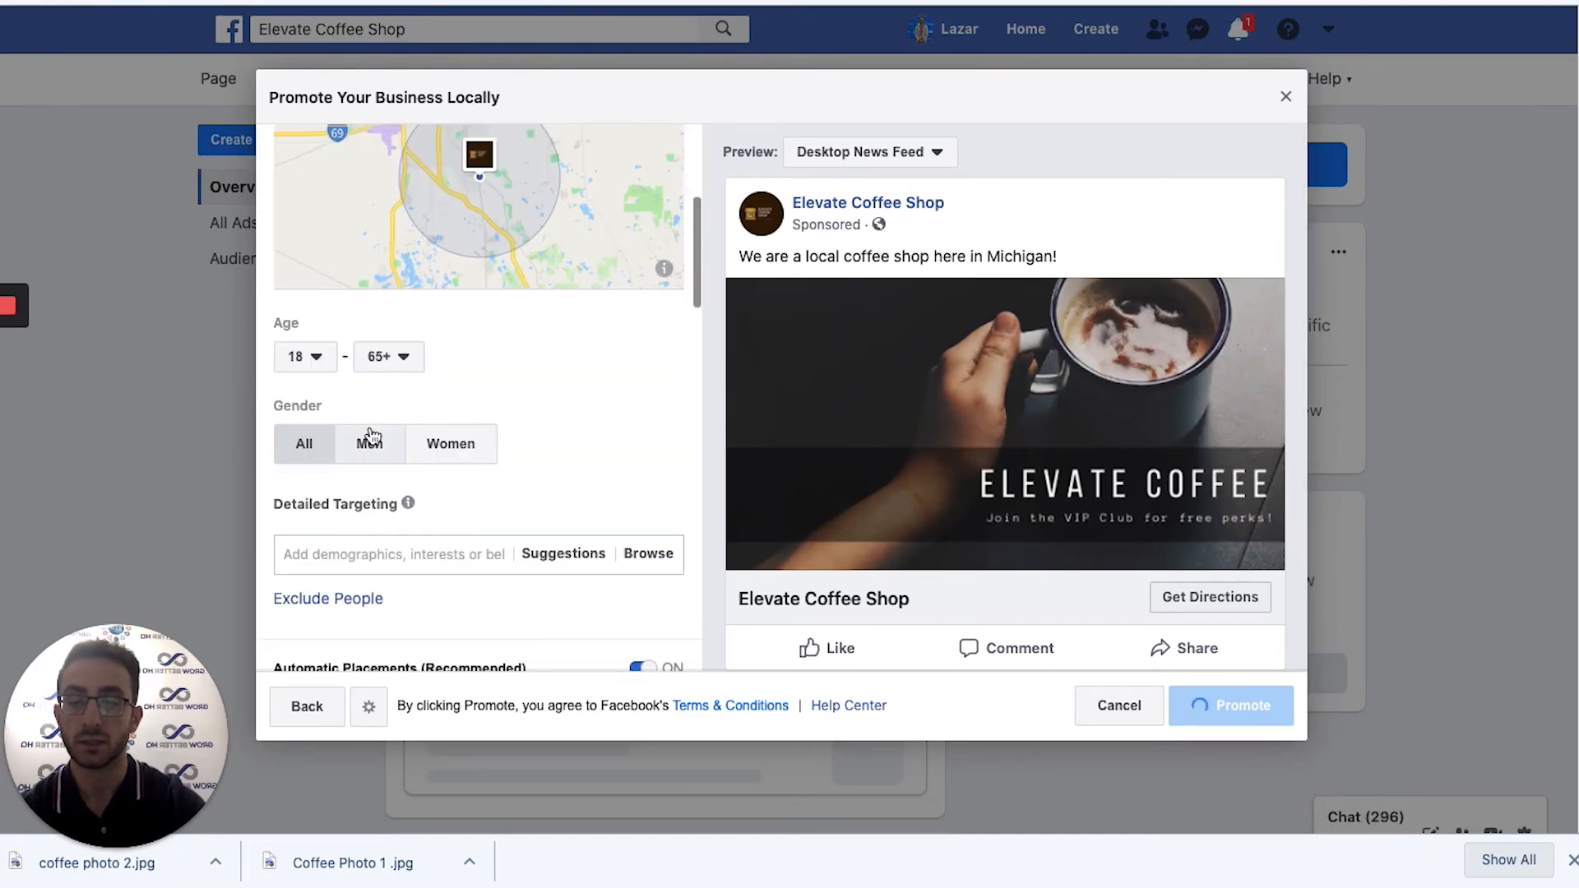
click(315, 362)
click(545, 352)
scroll(450, 363, up, 5)
scroll(273, 233, down, 3)
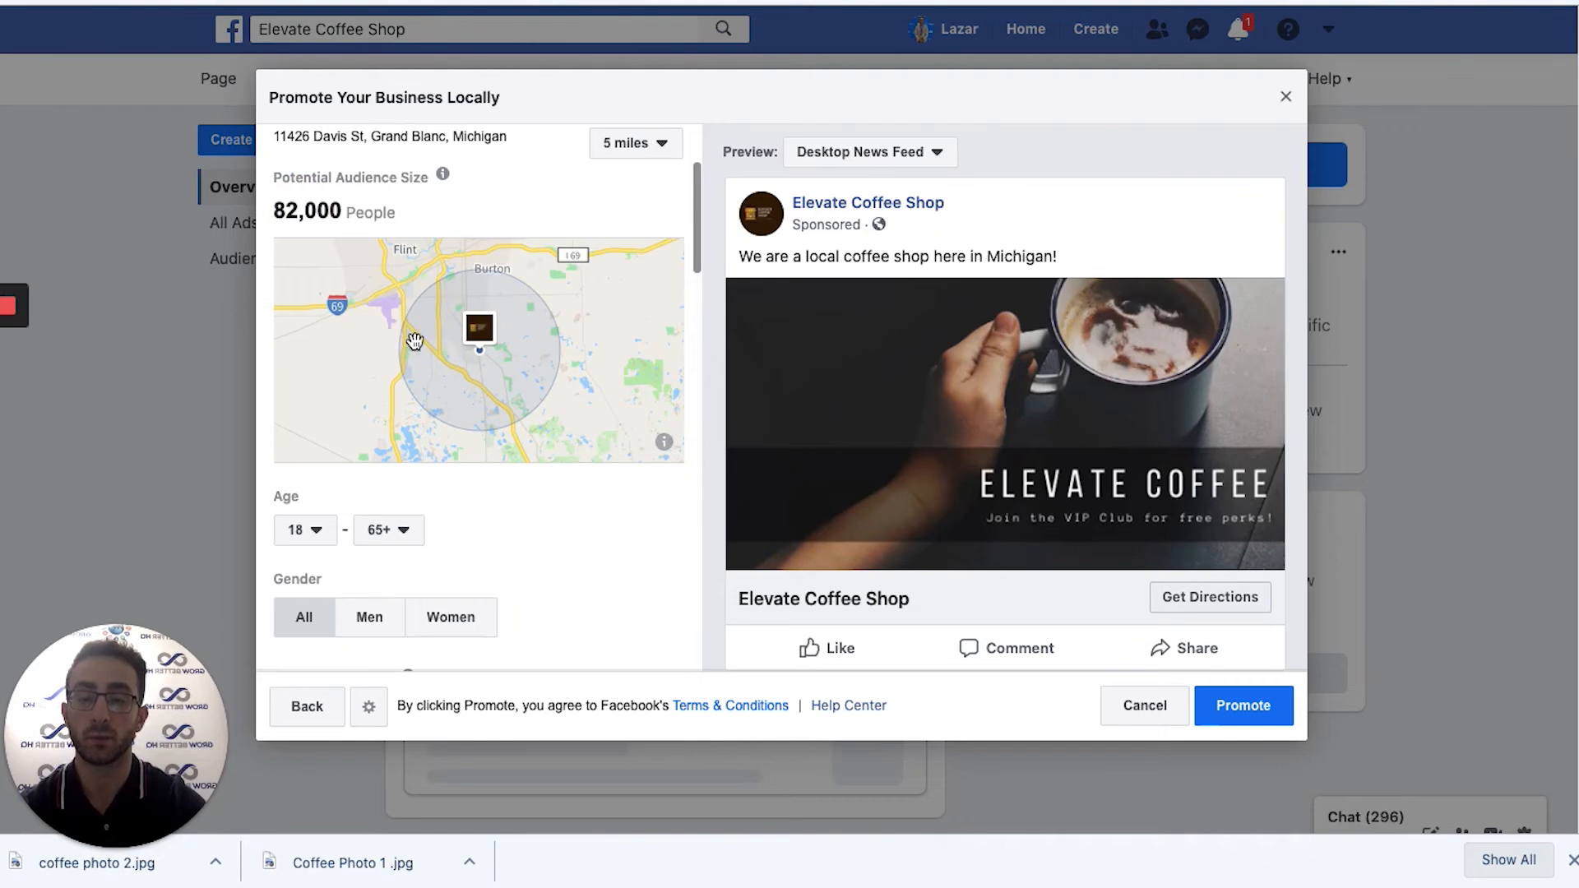
click(311, 531)
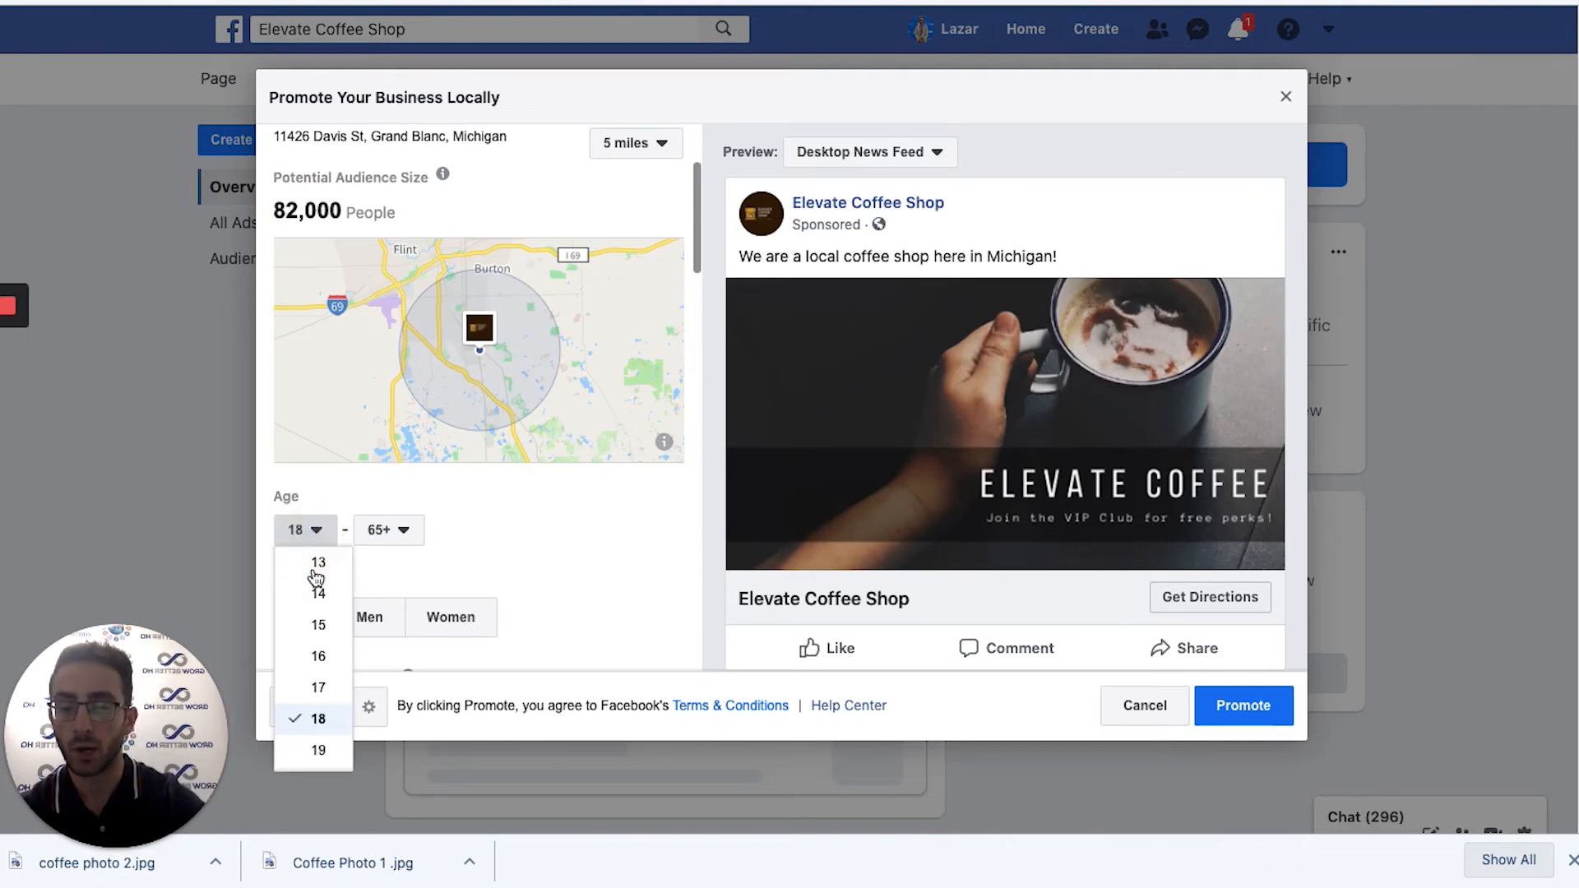
scroll(334, 750, down, 3)
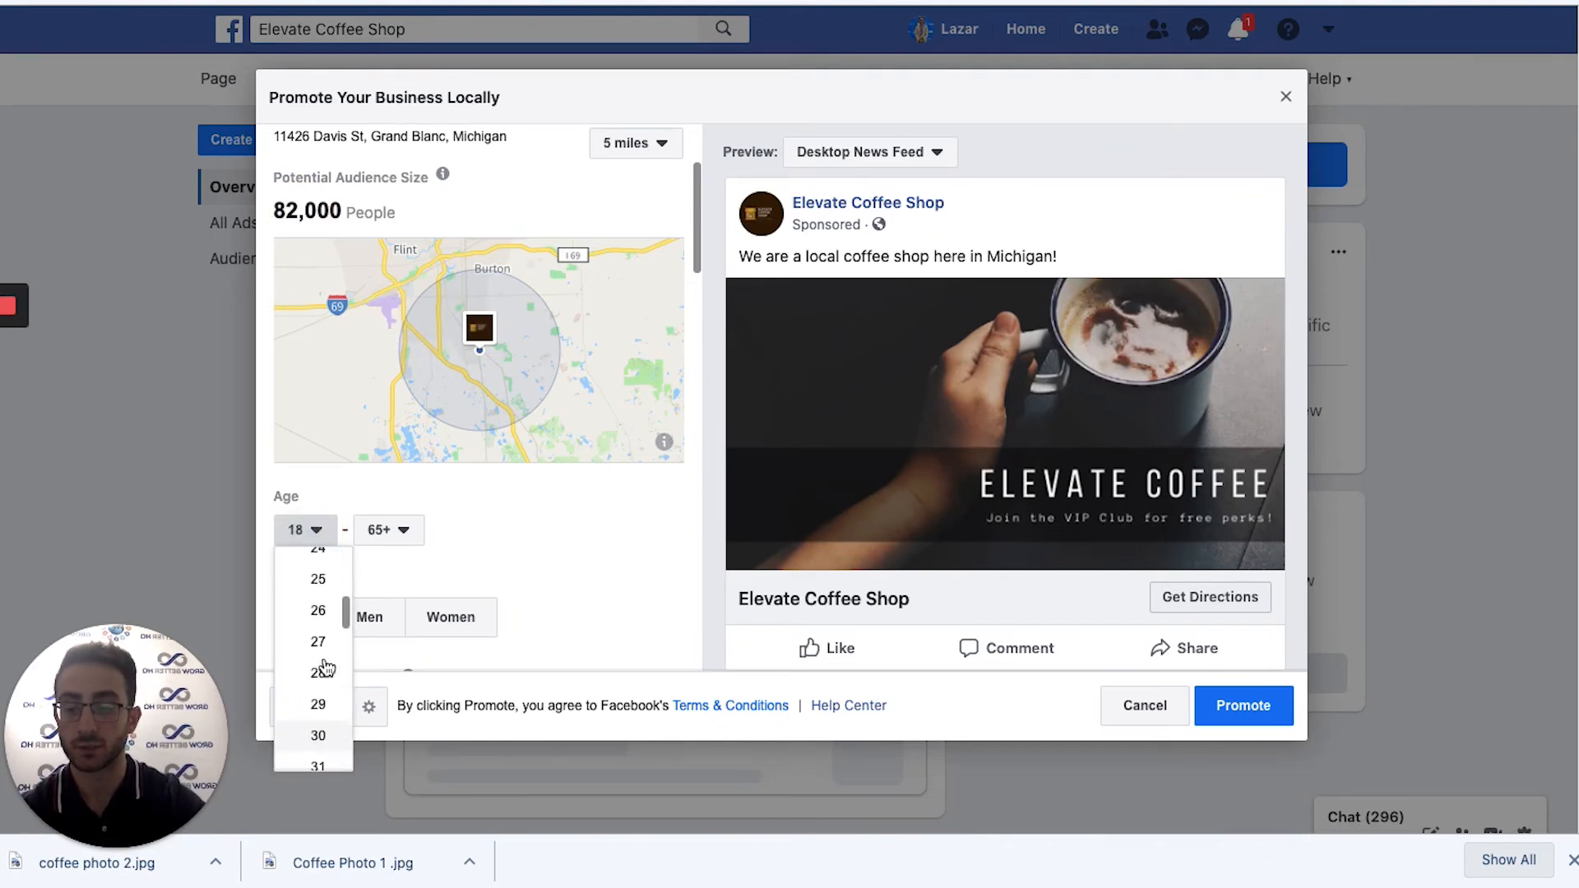
scroll(327, 751, up, 5)
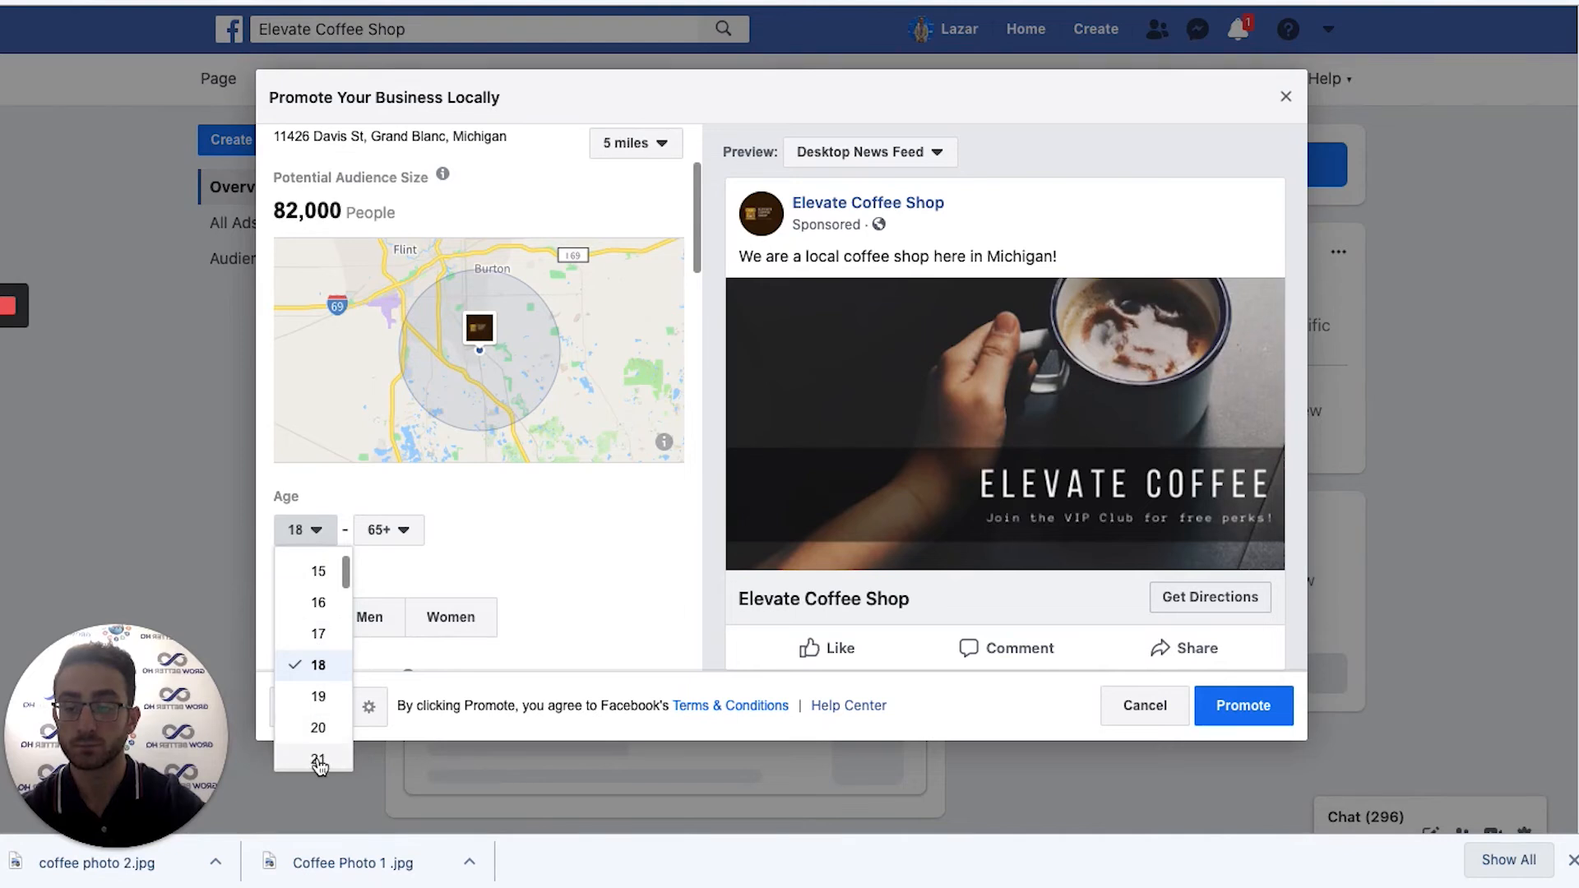
click(437, 493)
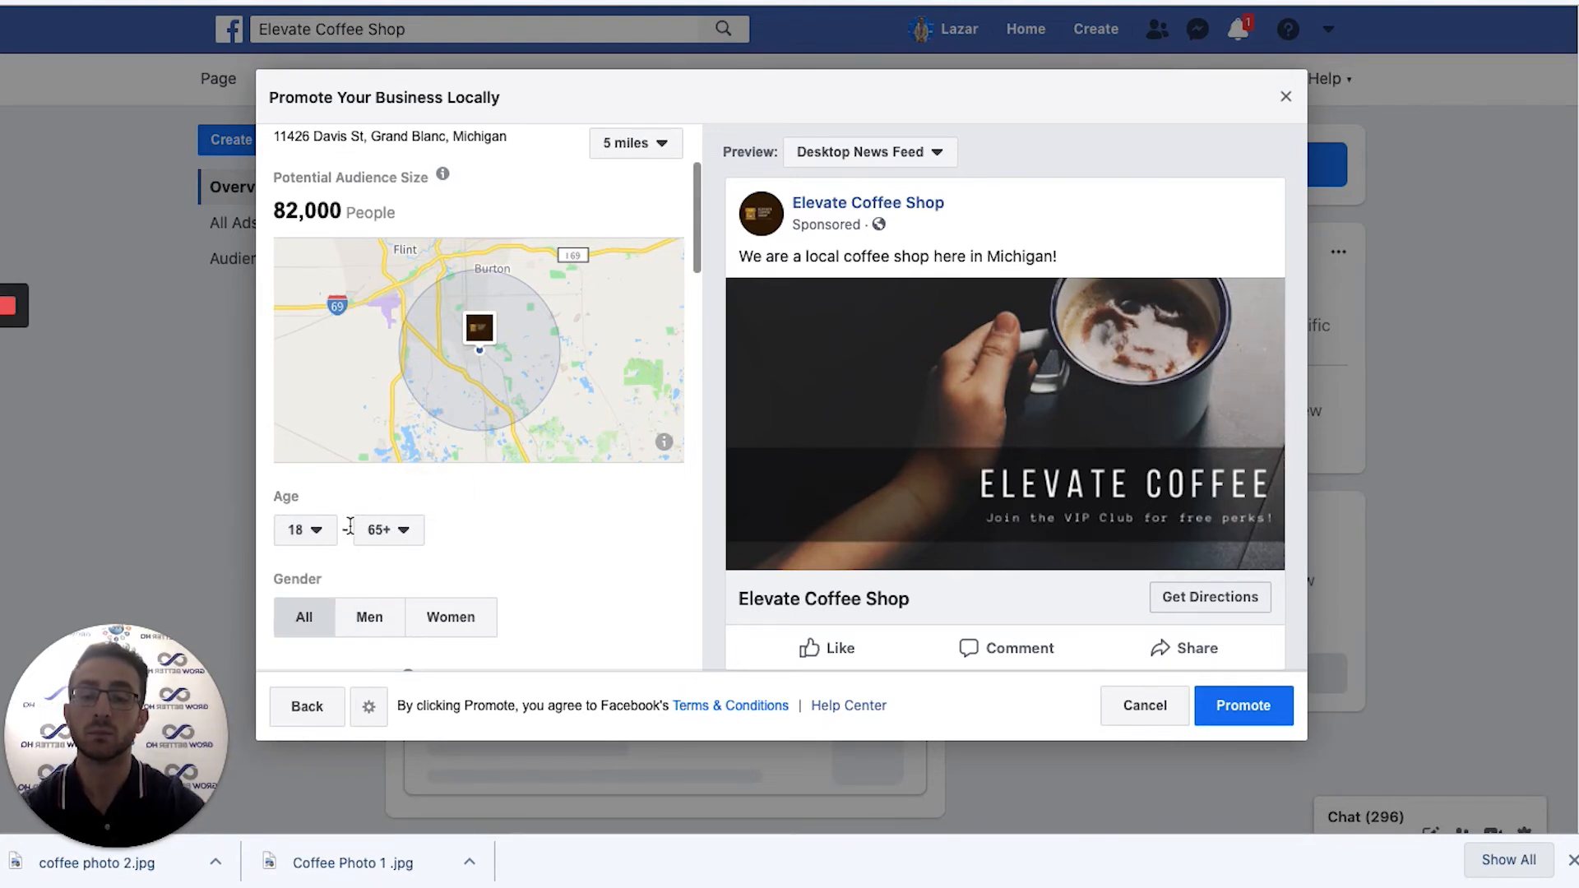
drag(278, 492, 353, 496)
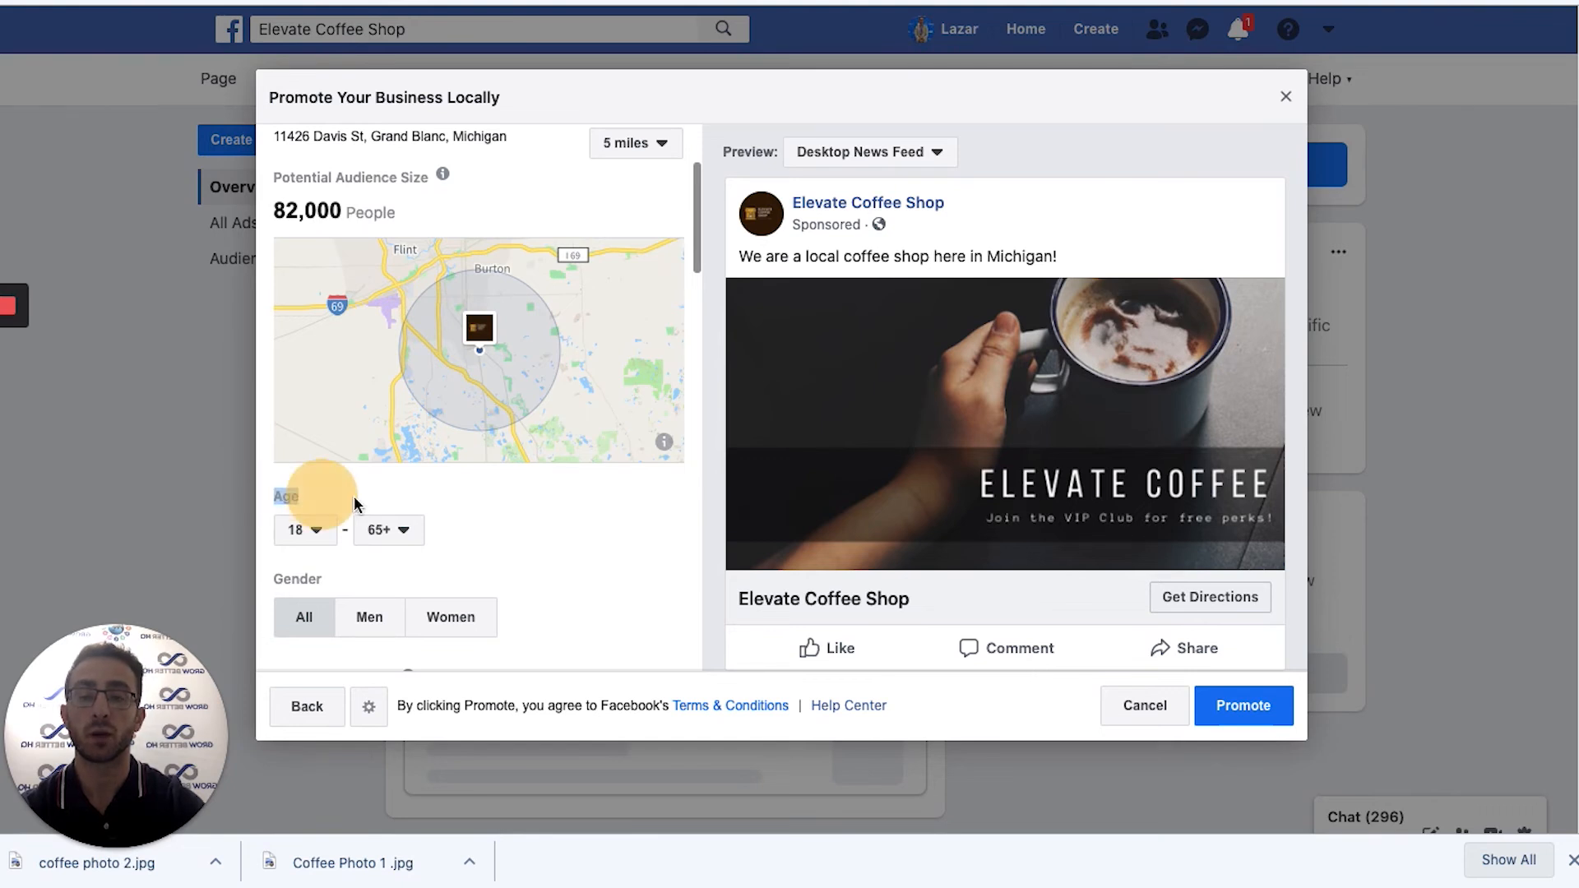
click(354, 500)
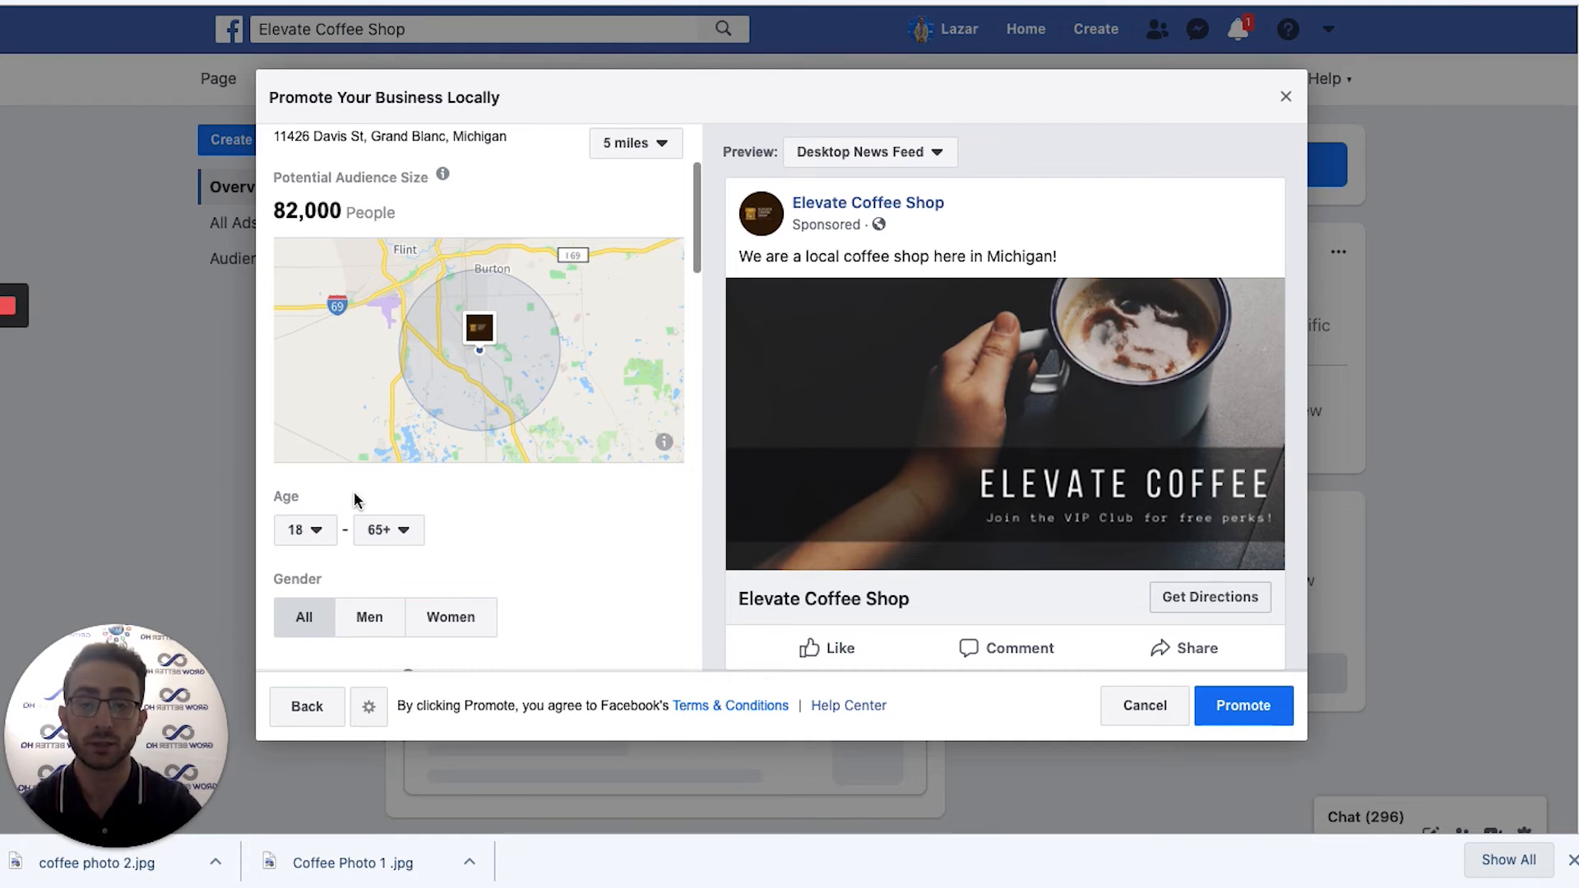
click(305, 530)
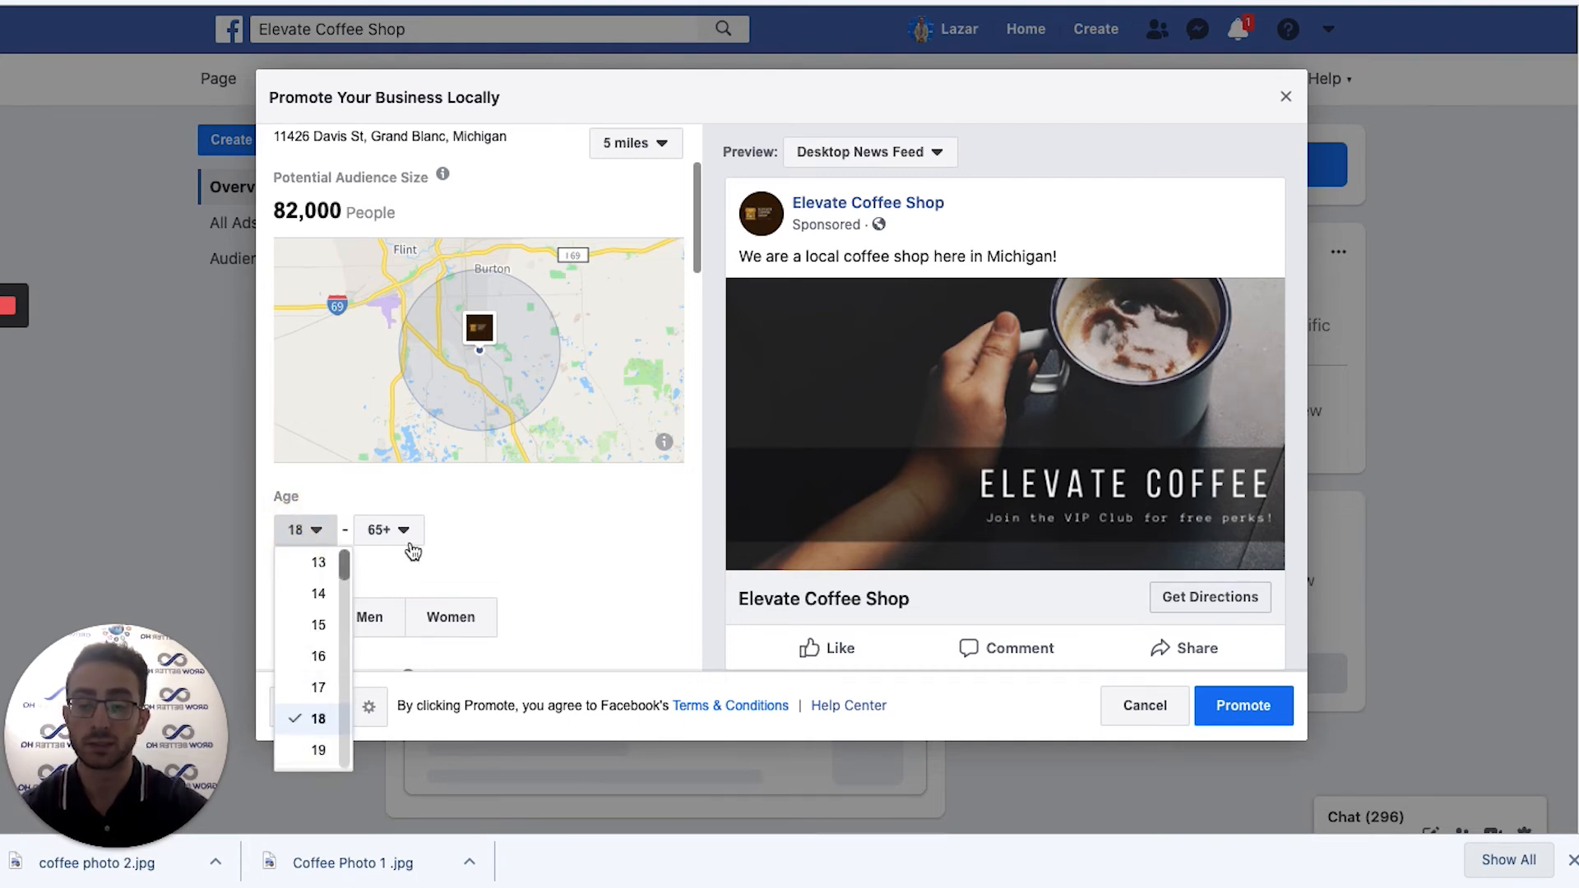
click(529, 494)
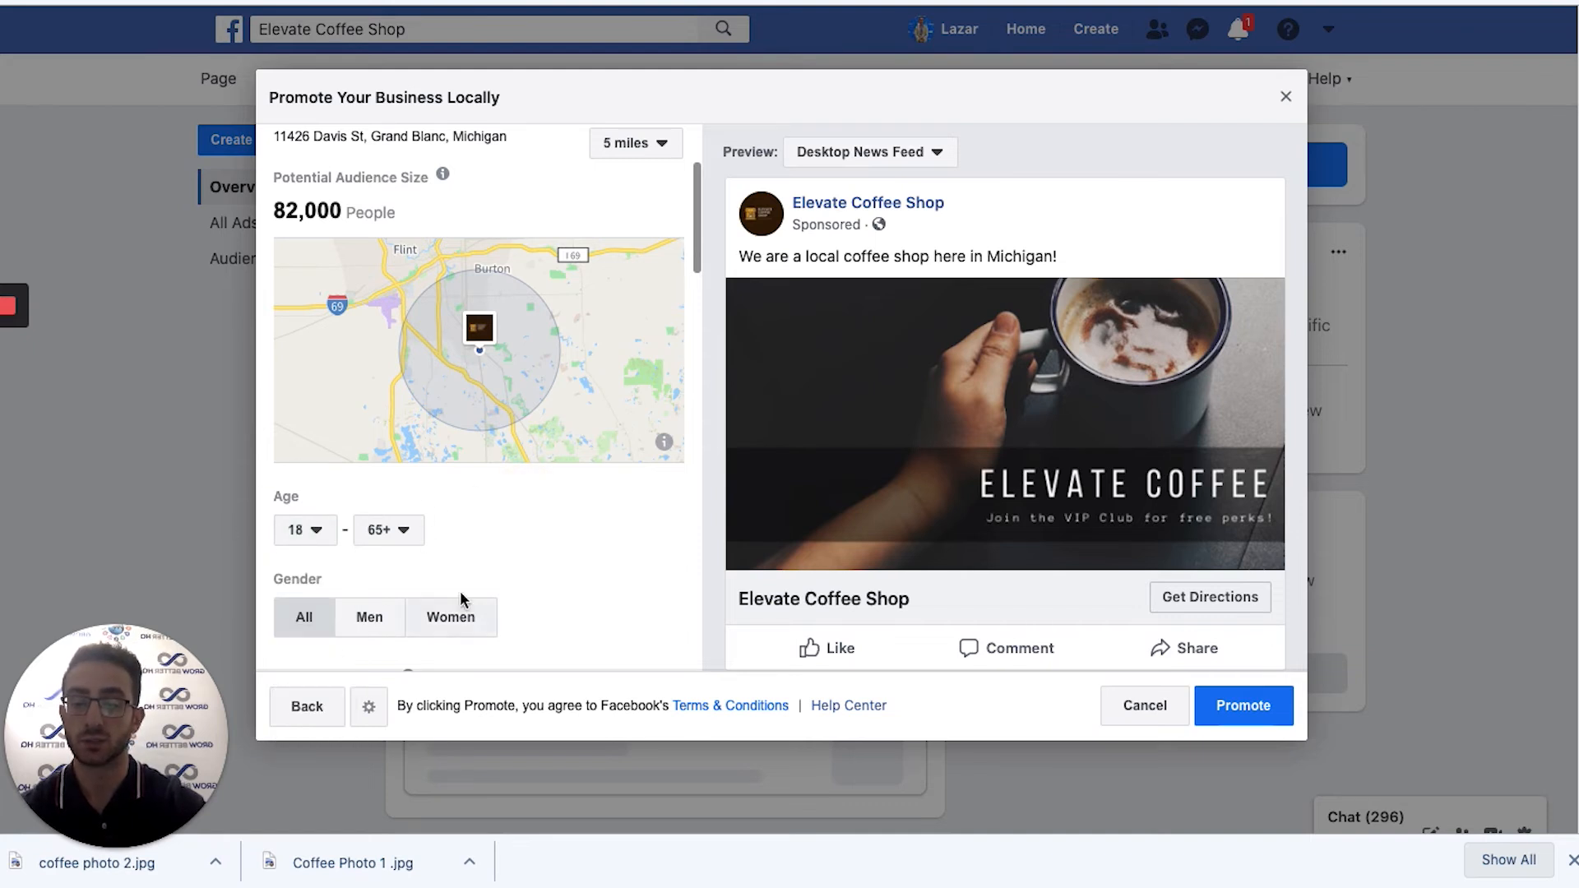
scroll(461, 592, down, 3)
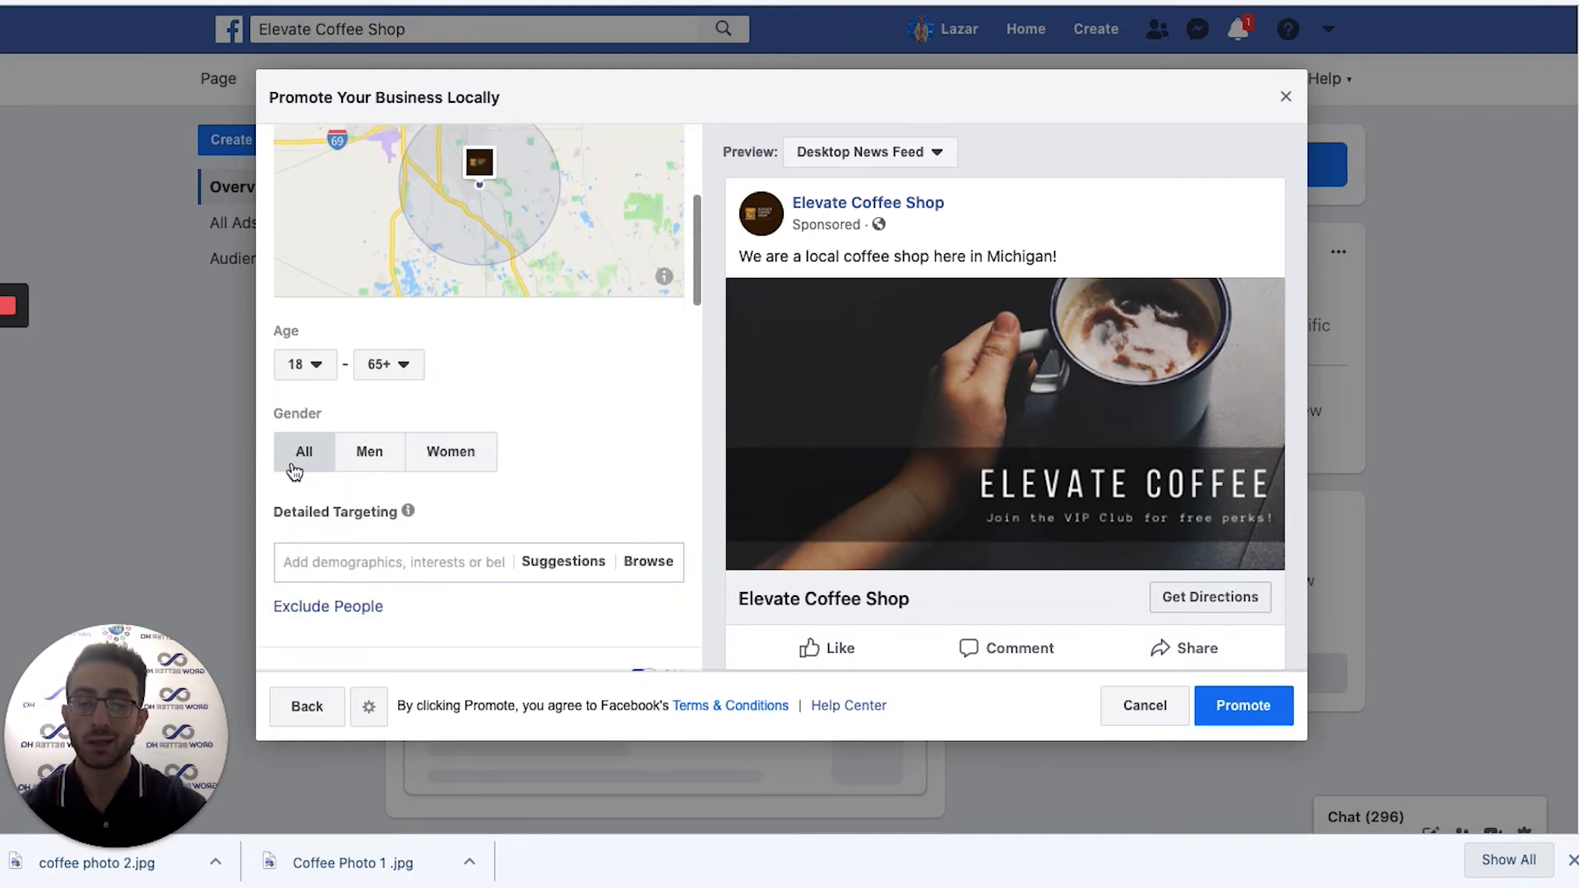
scroll(380, 514, down, 1)
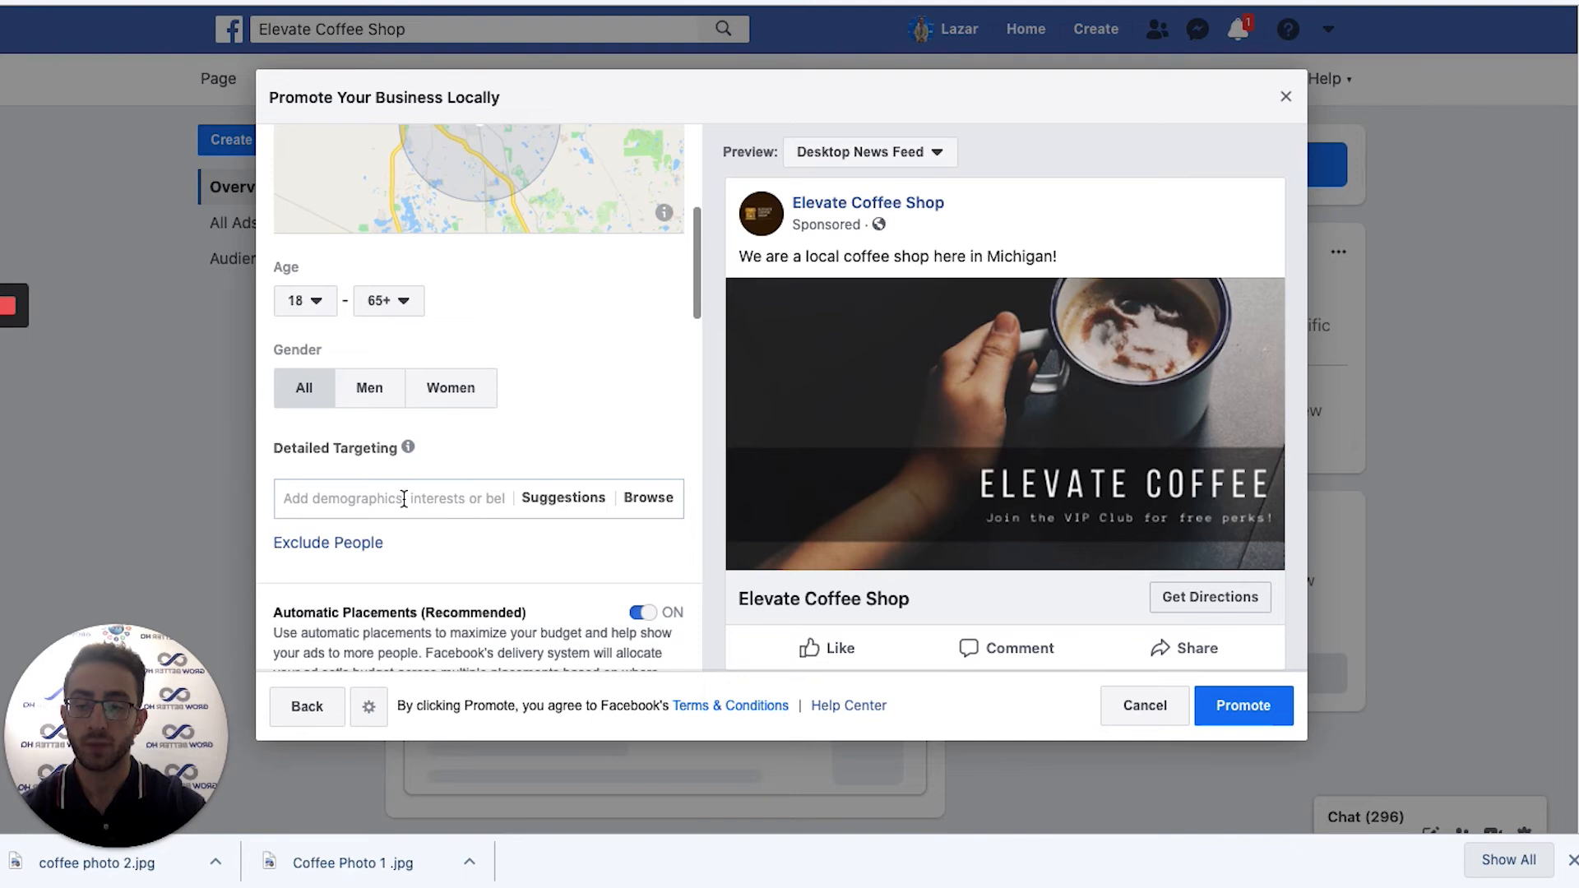
scroll(404, 499, down, 1)
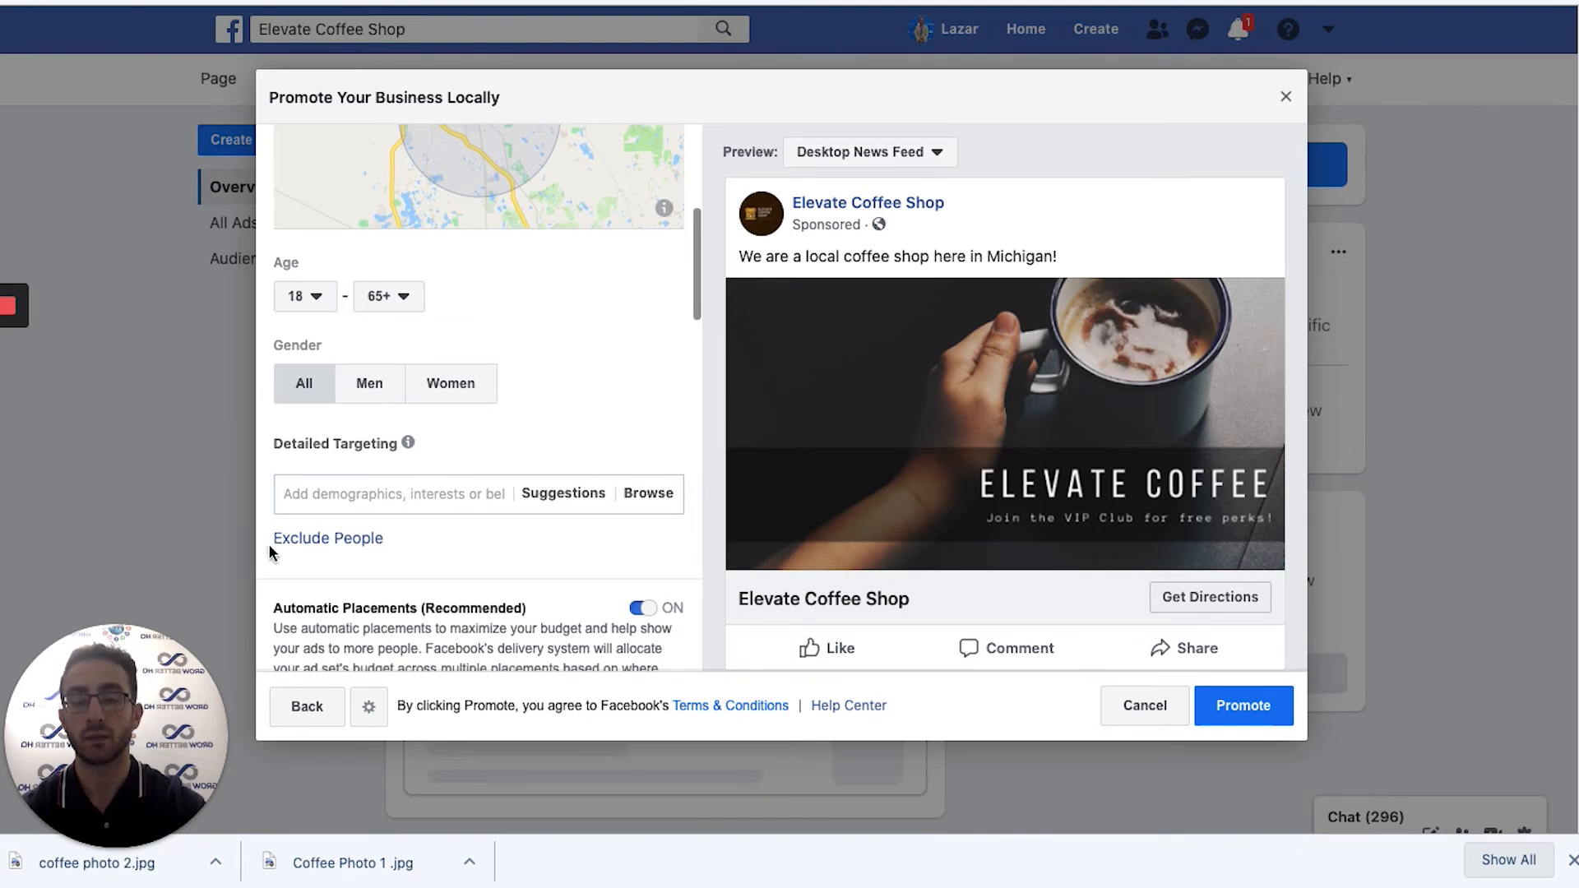
scroll(505, 383, up, 8)
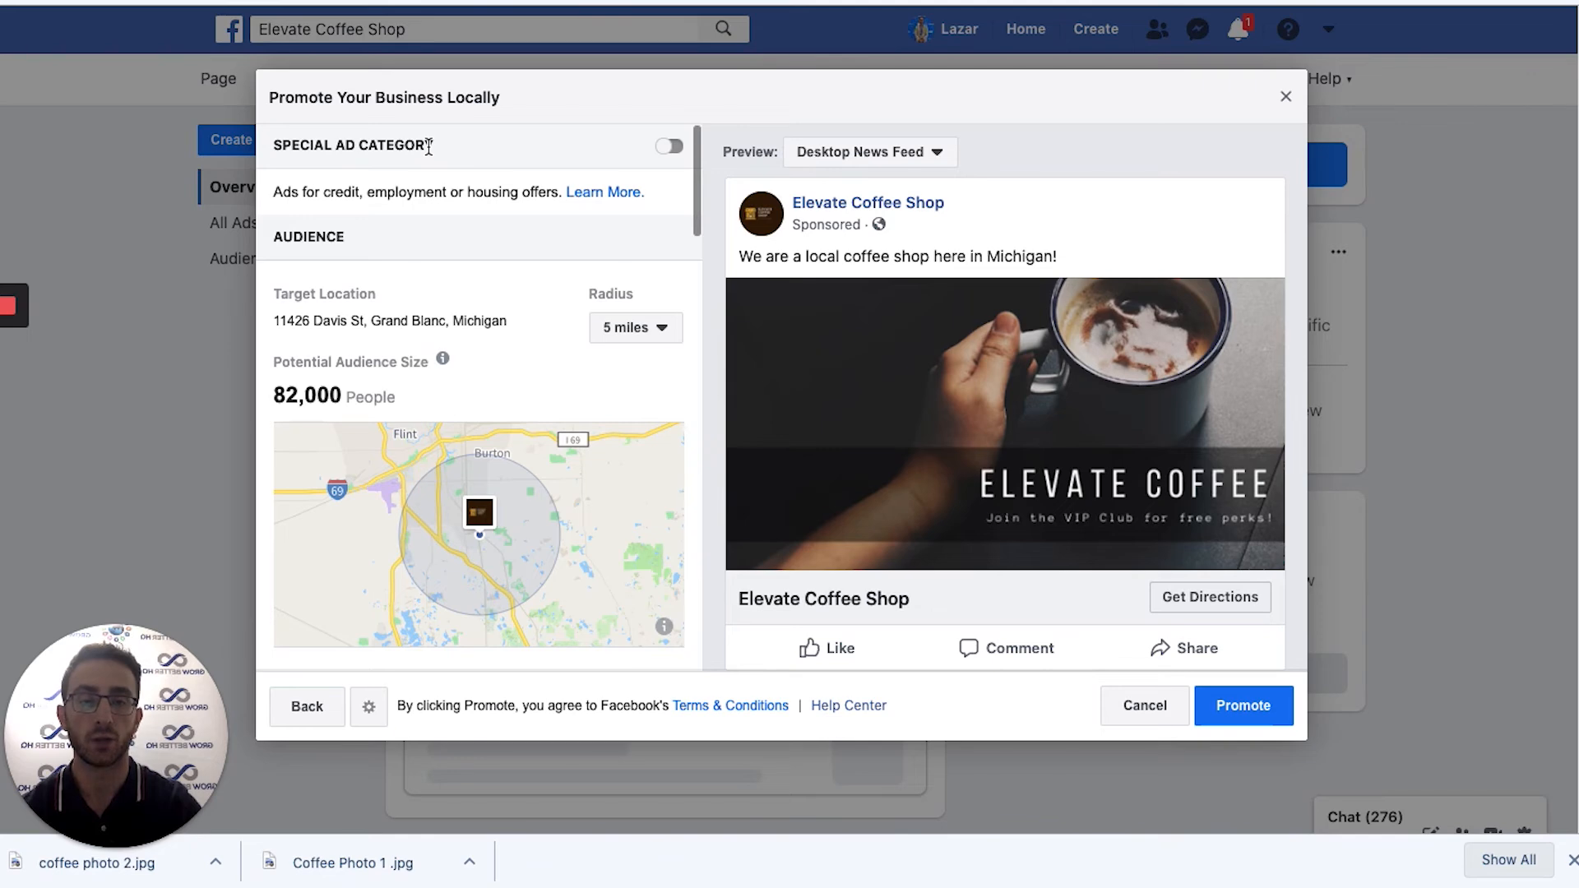
Turn off Automatic Placements, uncheck Instagram, and close the two feature tips.
scroll(496, 430, down, 4)
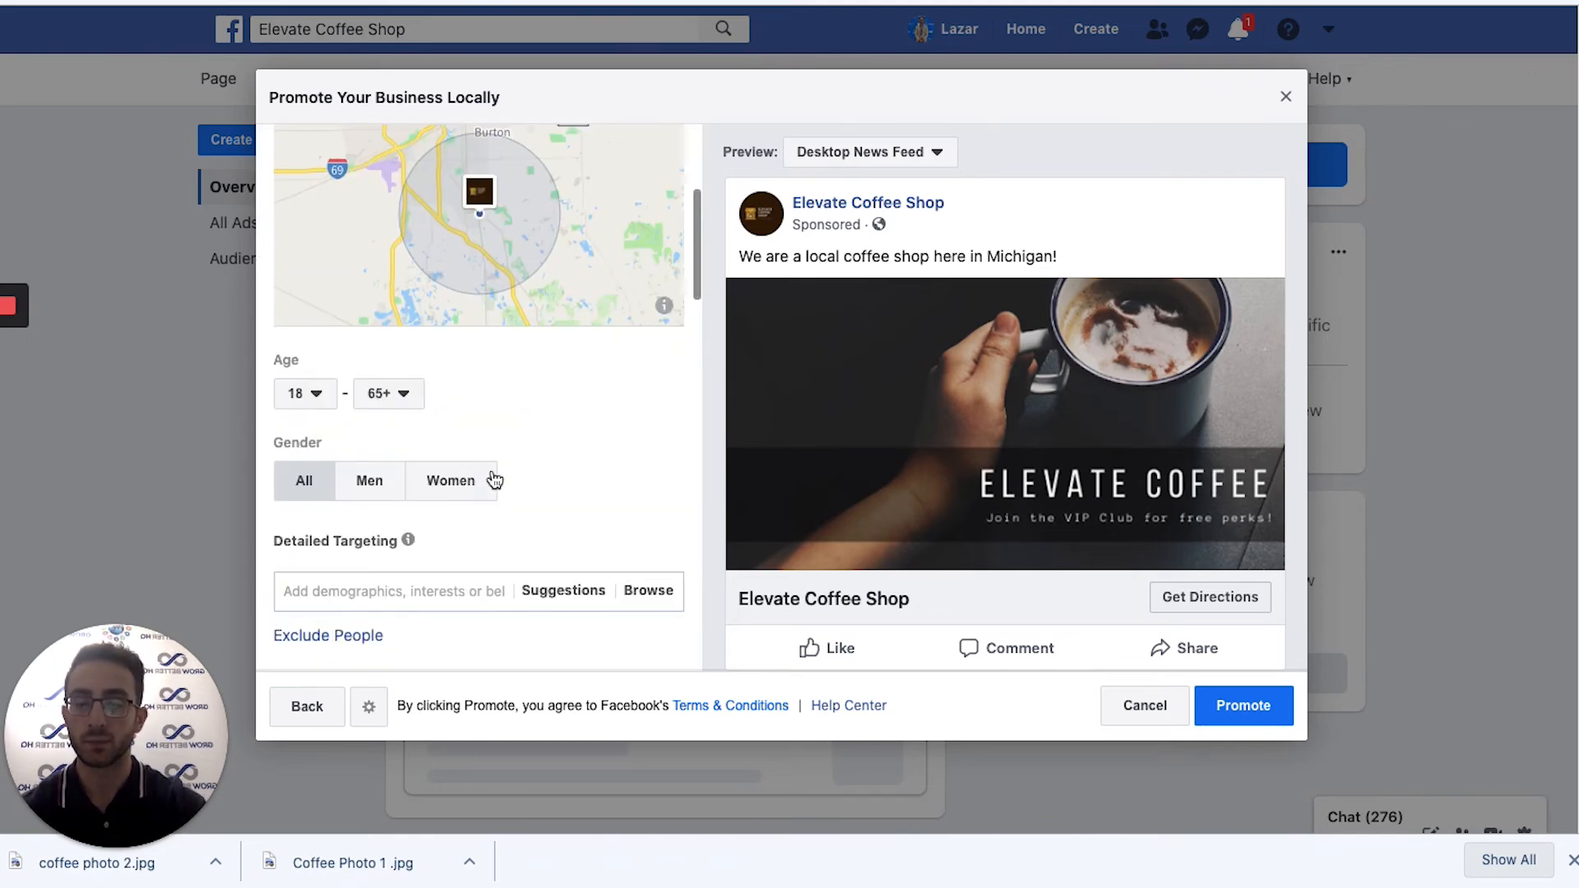
scroll(486, 494, down, 5)
scroll(335, 252, up, 2)
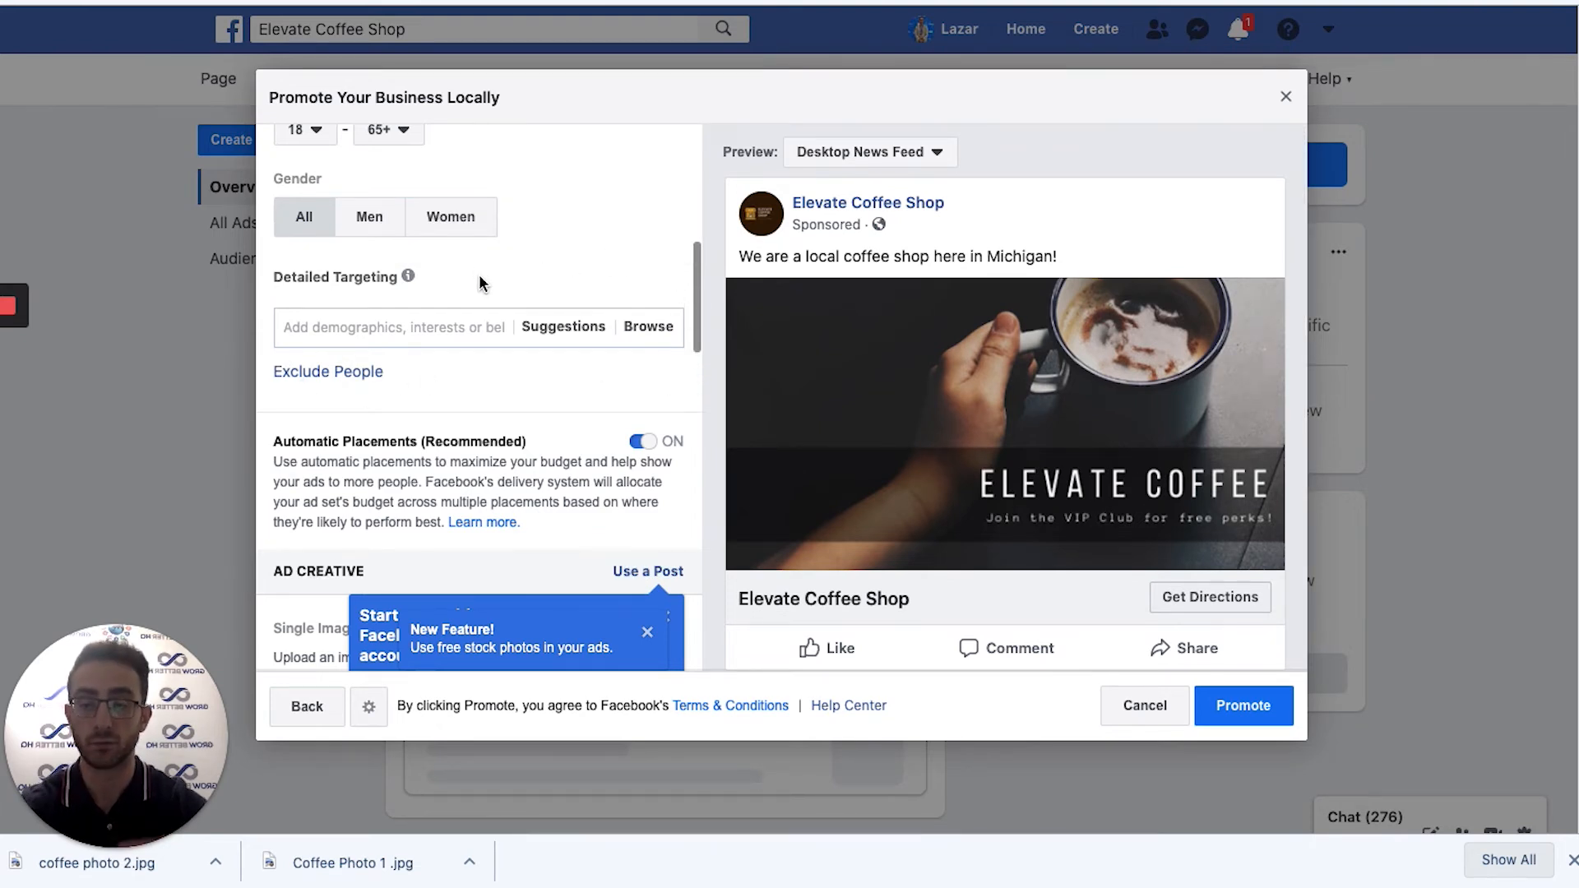
scroll(544, 329, down, 1)
scroll(544, 329, down, 2)
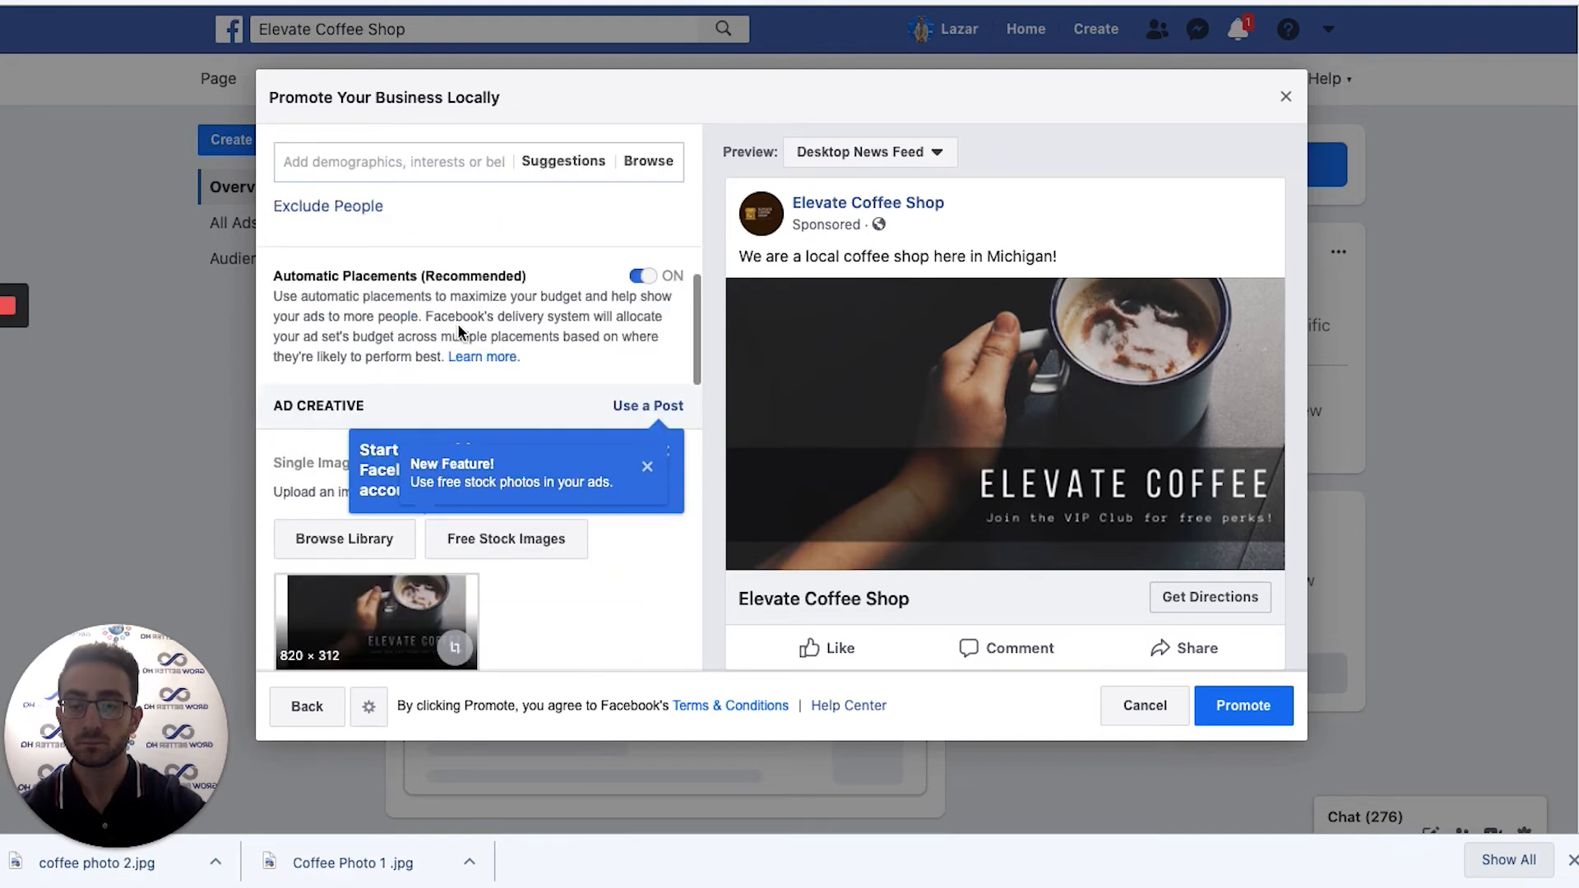
click(642, 276)
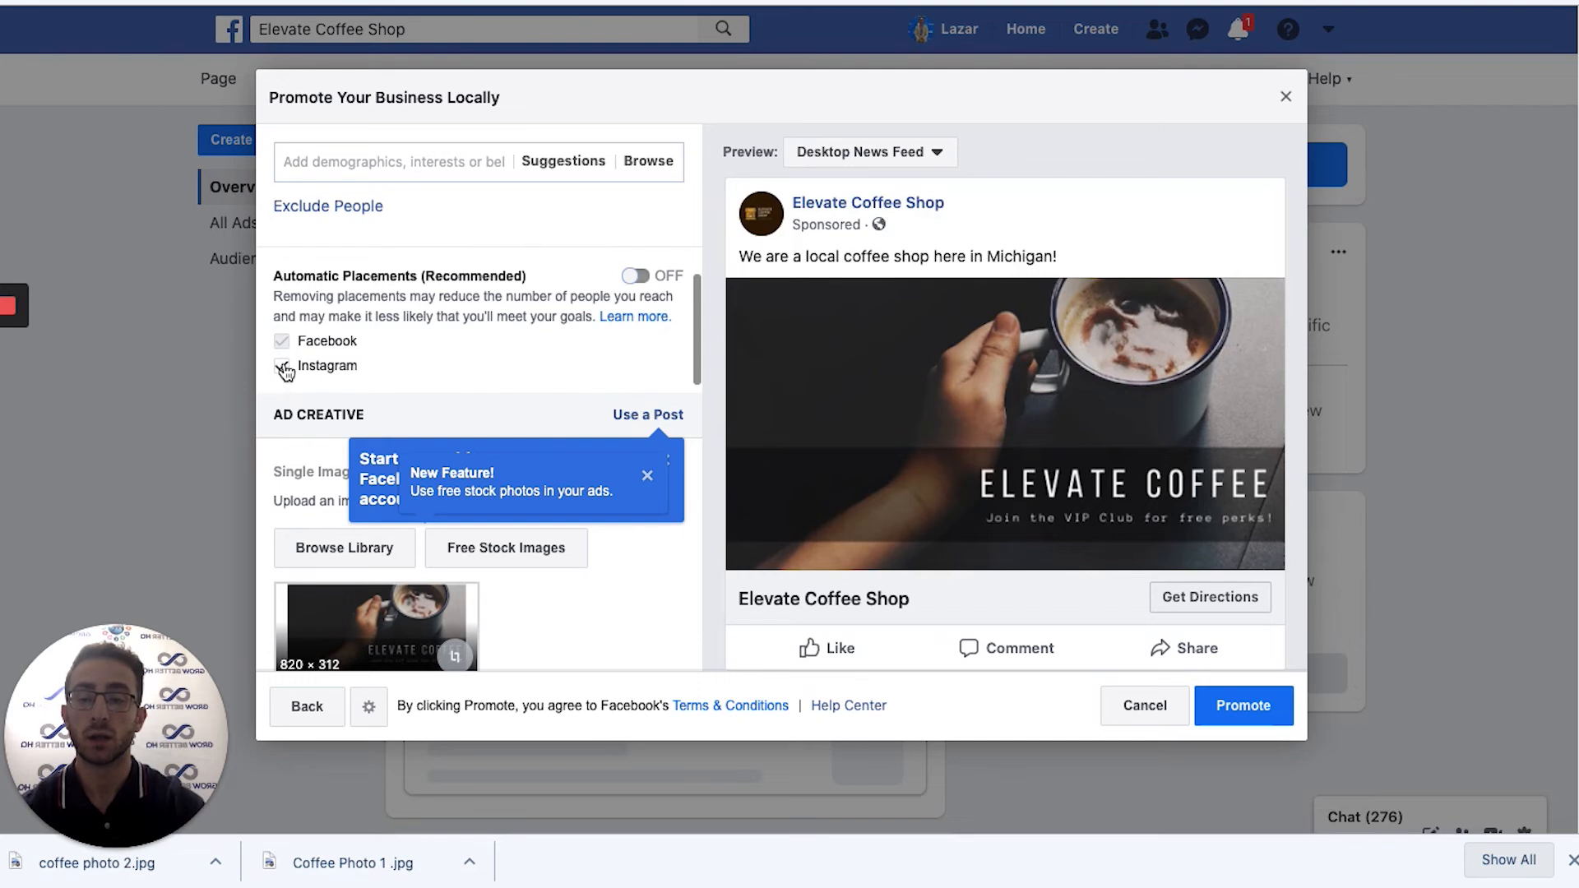
click(281, 367)
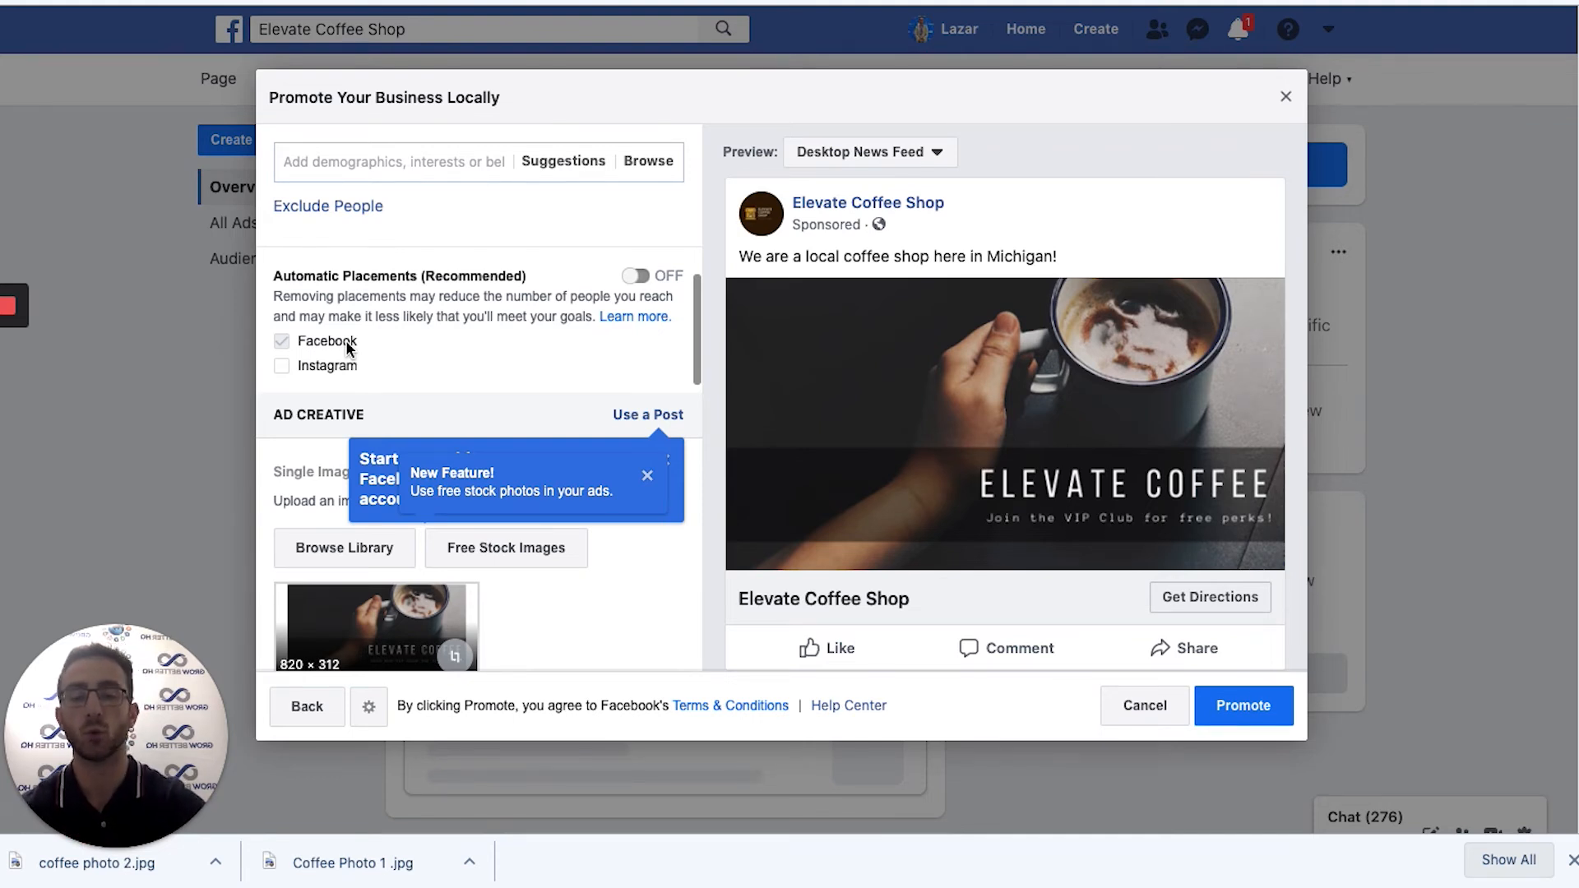
click(652, 474)
click(663, 460)
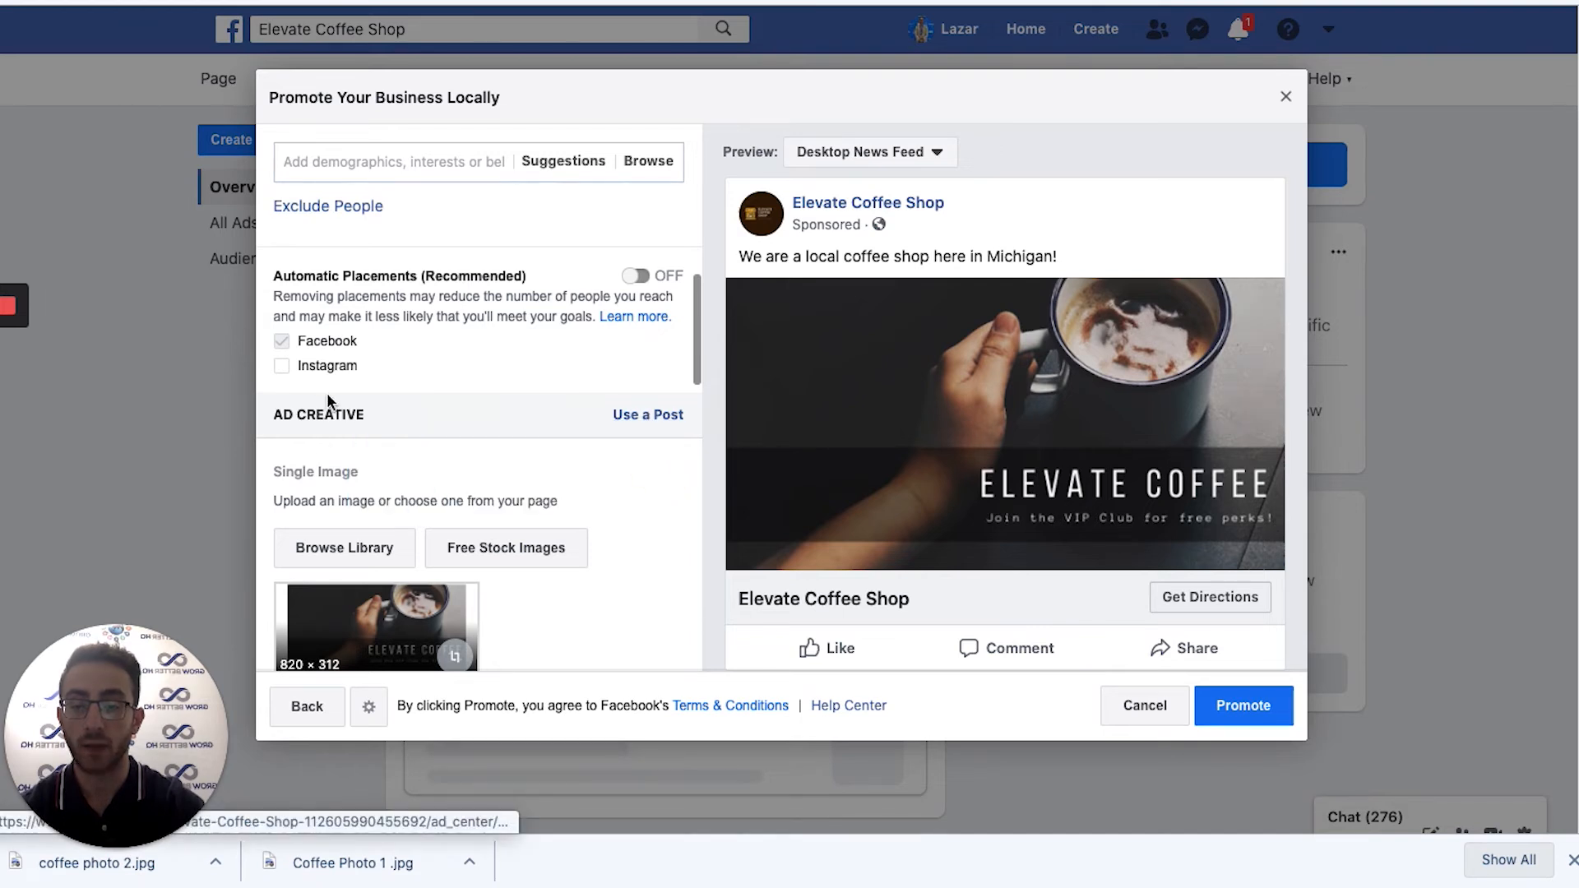
scroll(360, 427, down, 4)
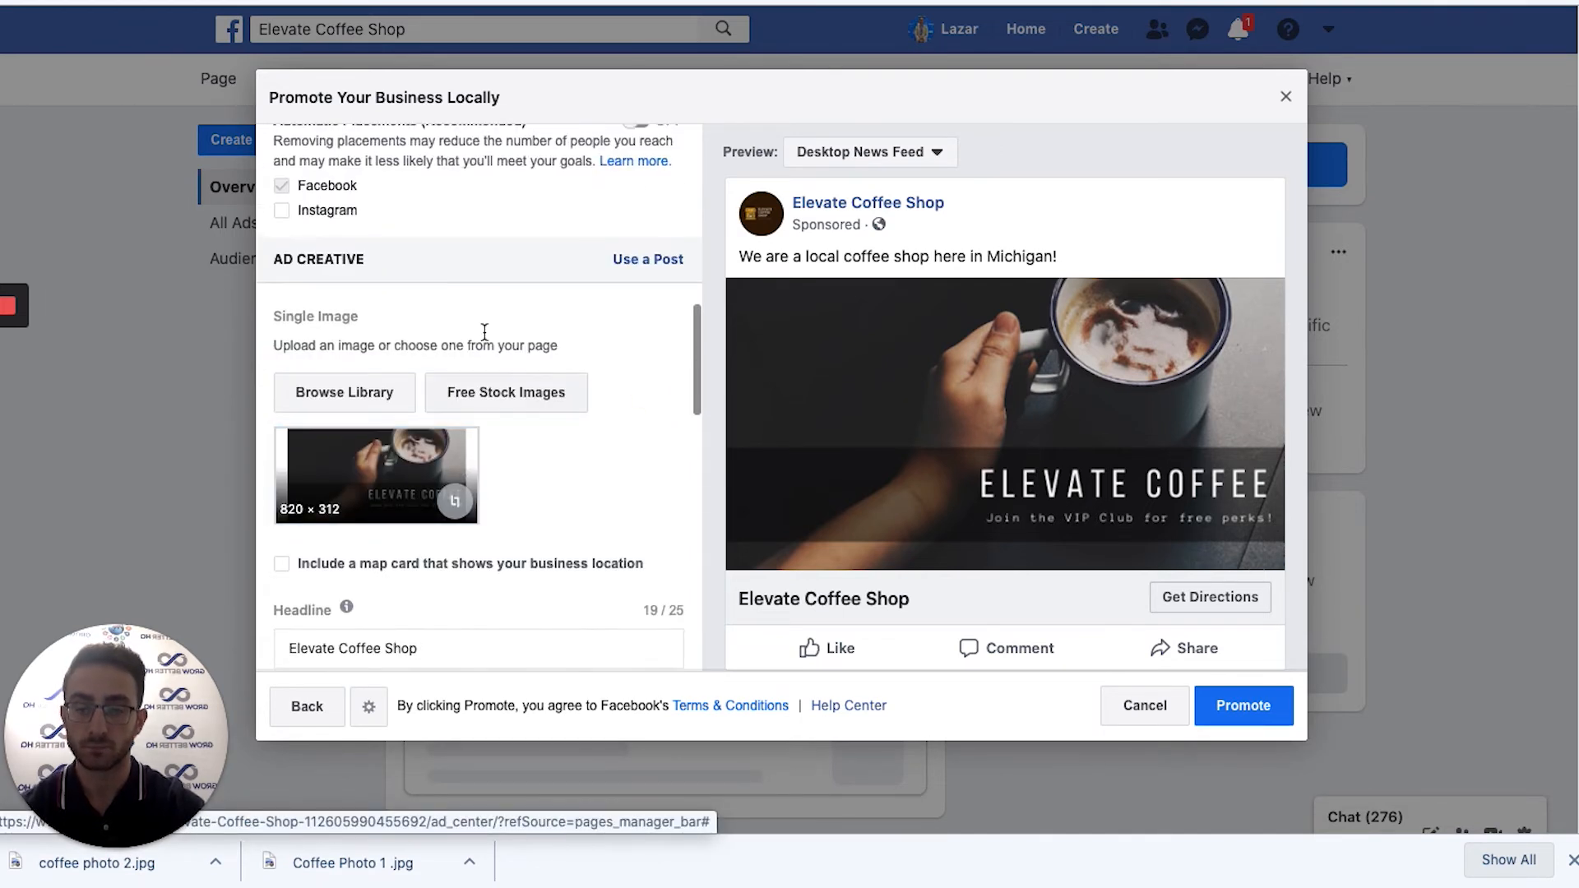
scroll(477, 449, up, 3)
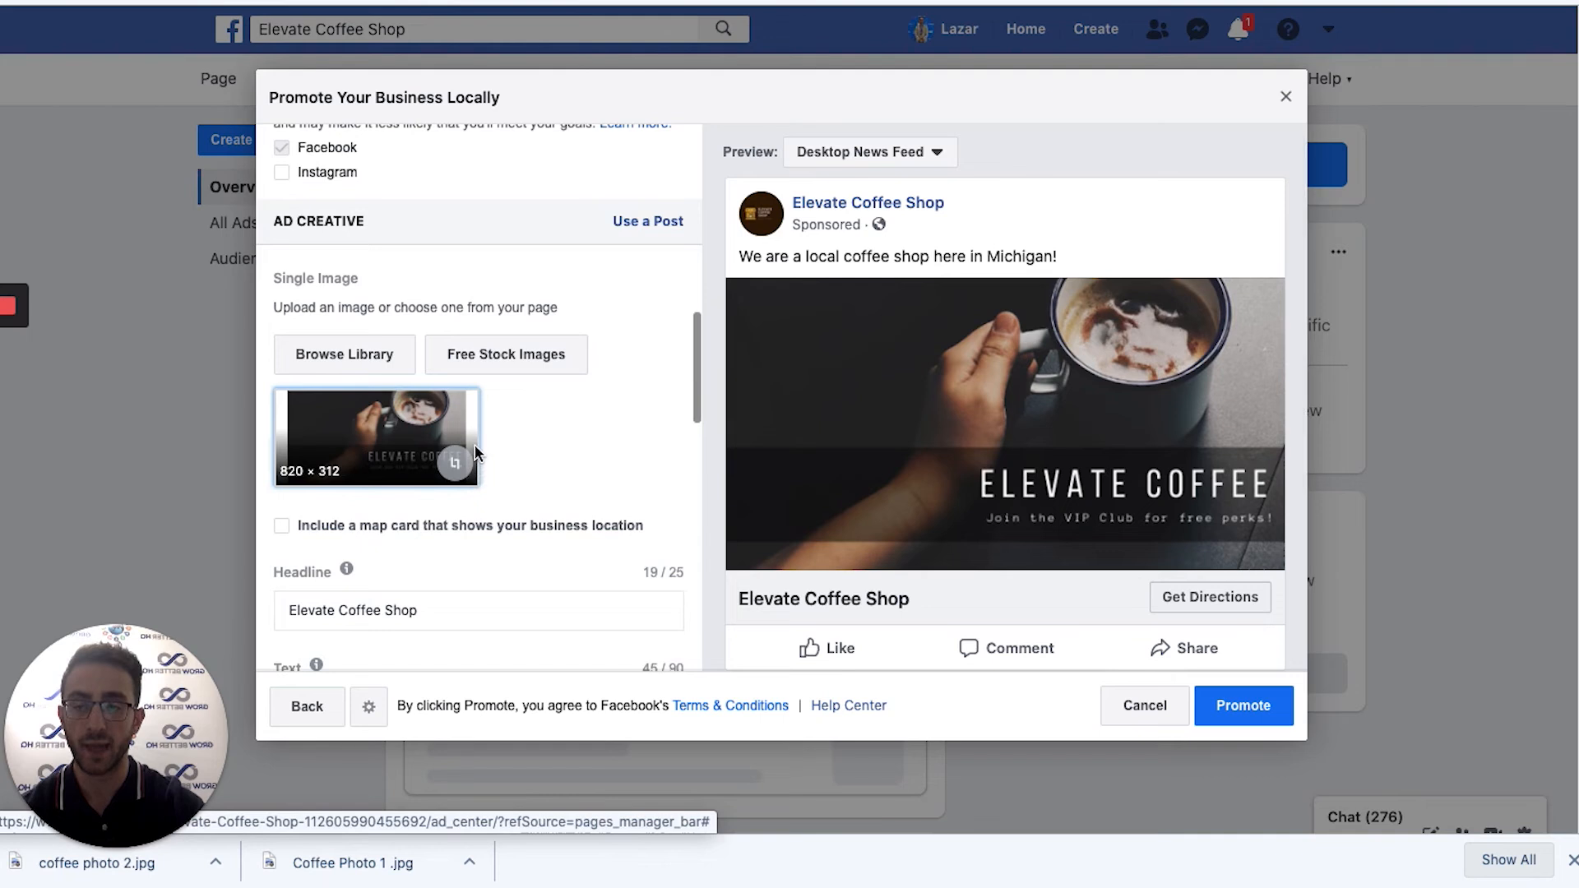
click(630, 370)
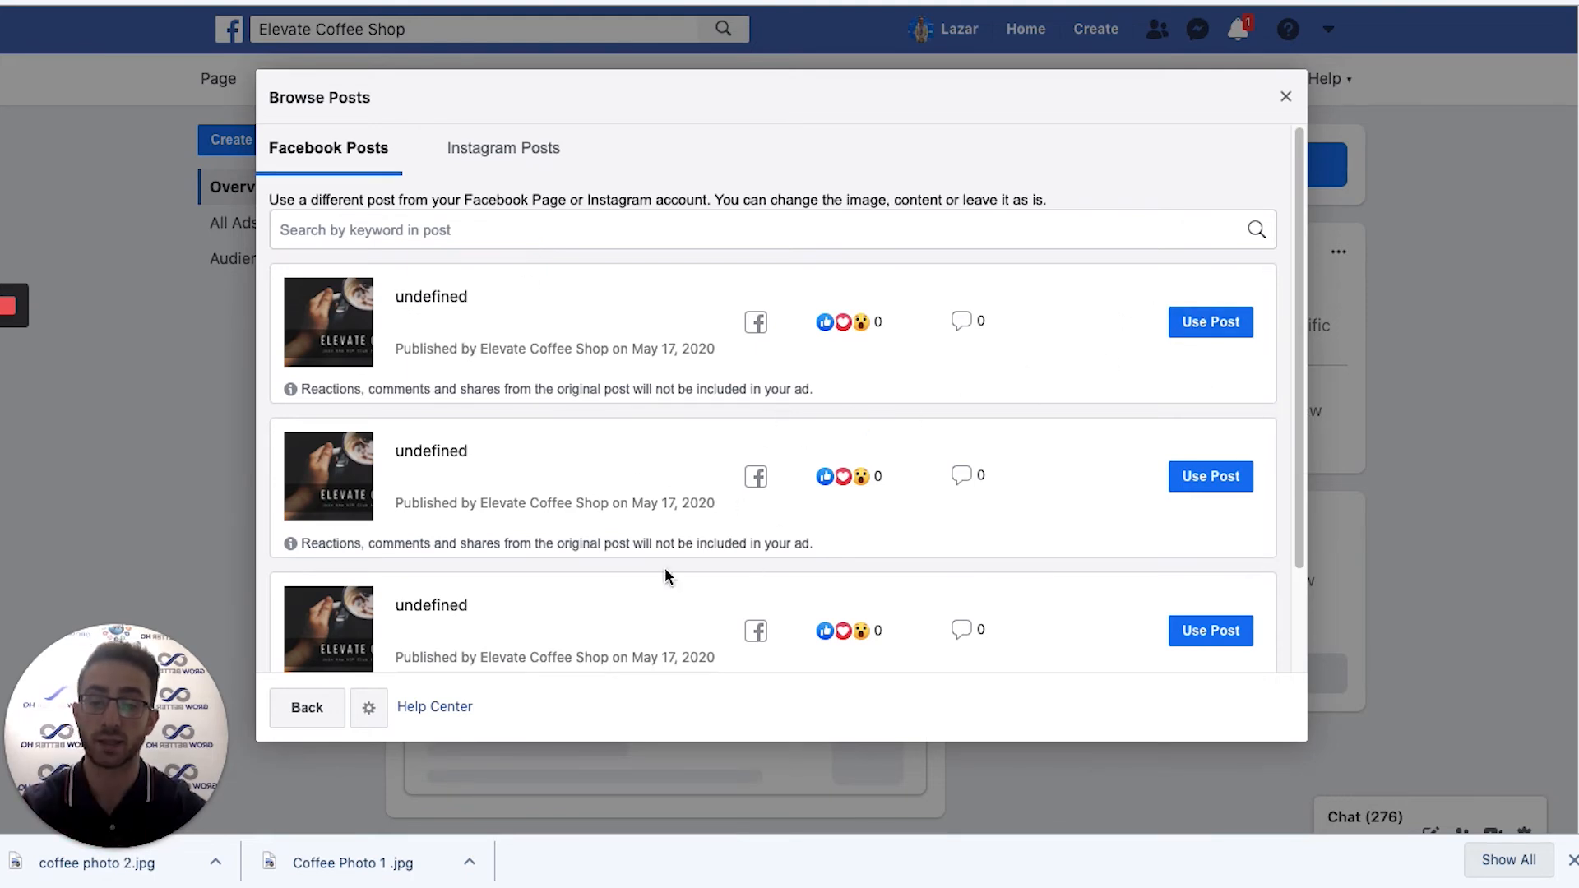
click(318, 709)
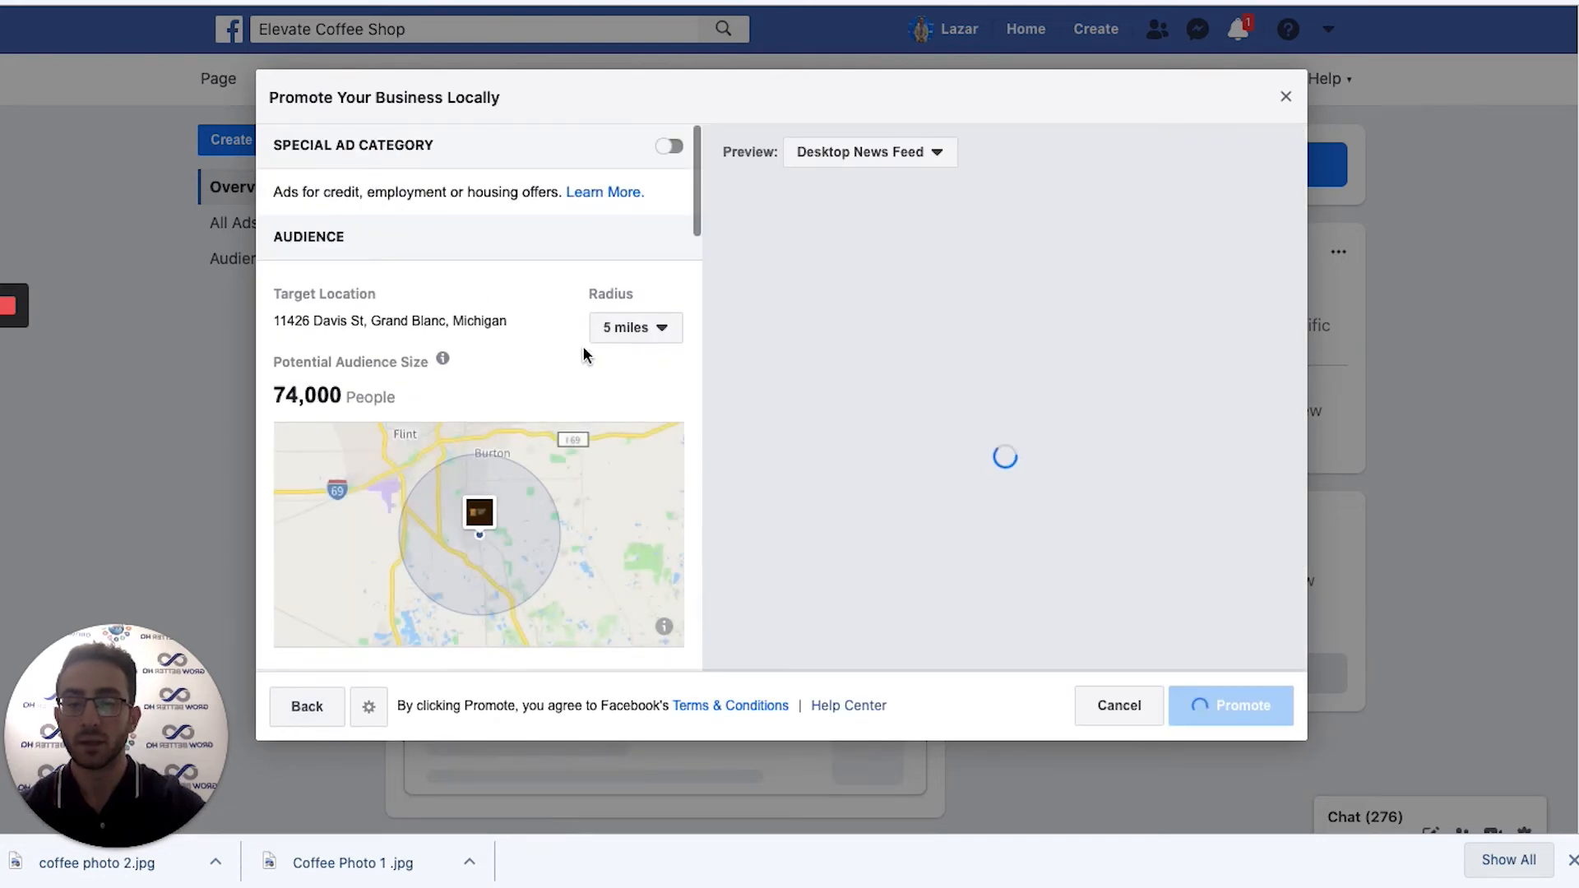
scroll(586, 354, down, 3)
scroll(585, 354, up, 2)
scroll(584, 349, down, 10)
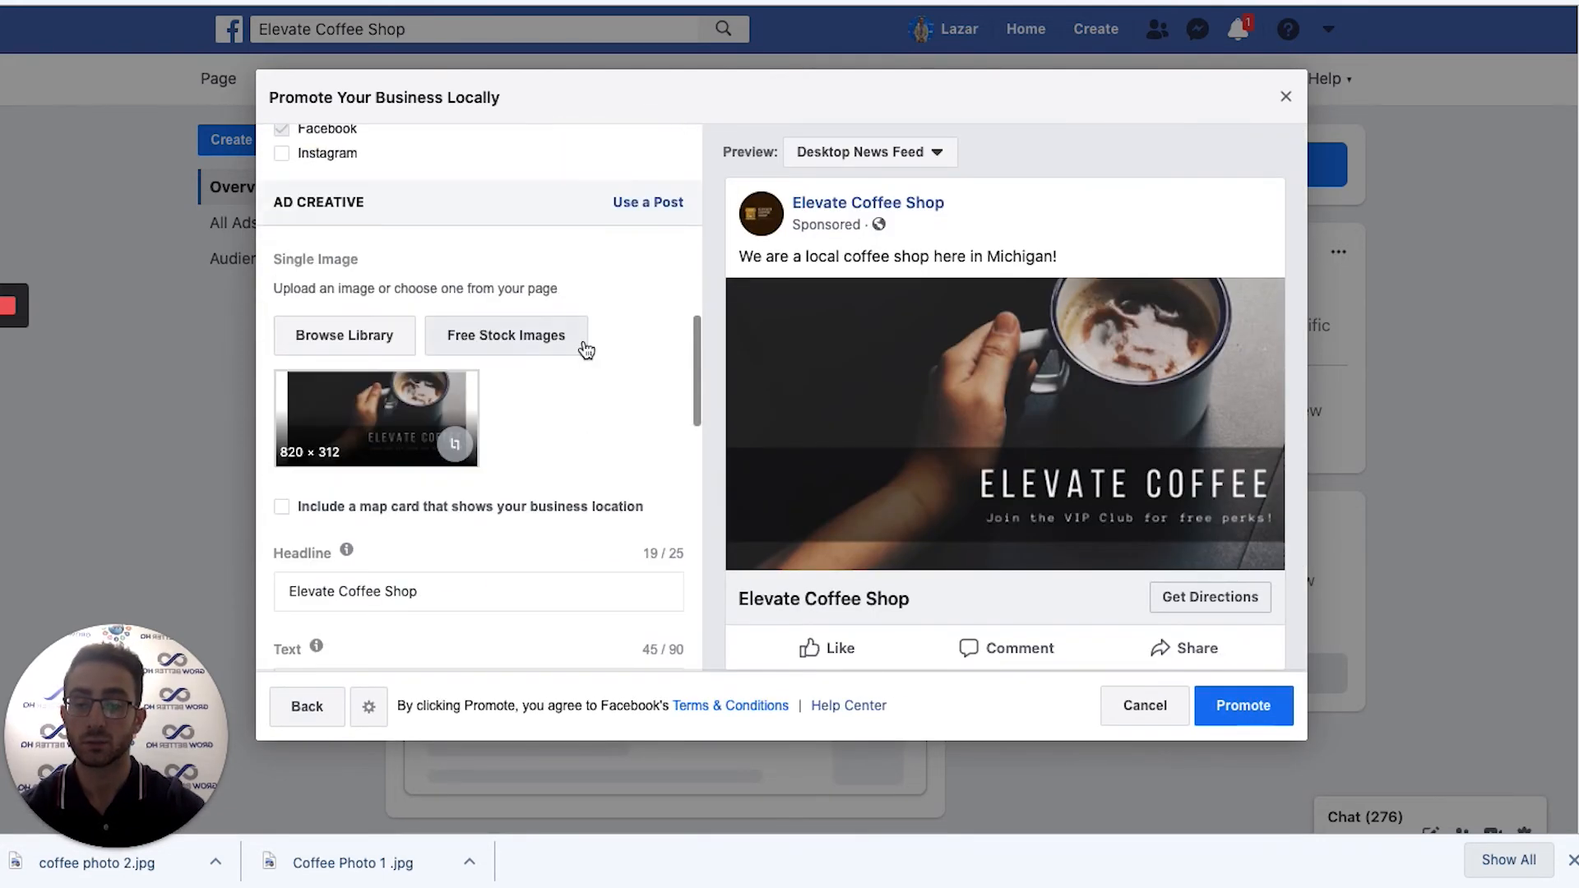
click(397, 345)
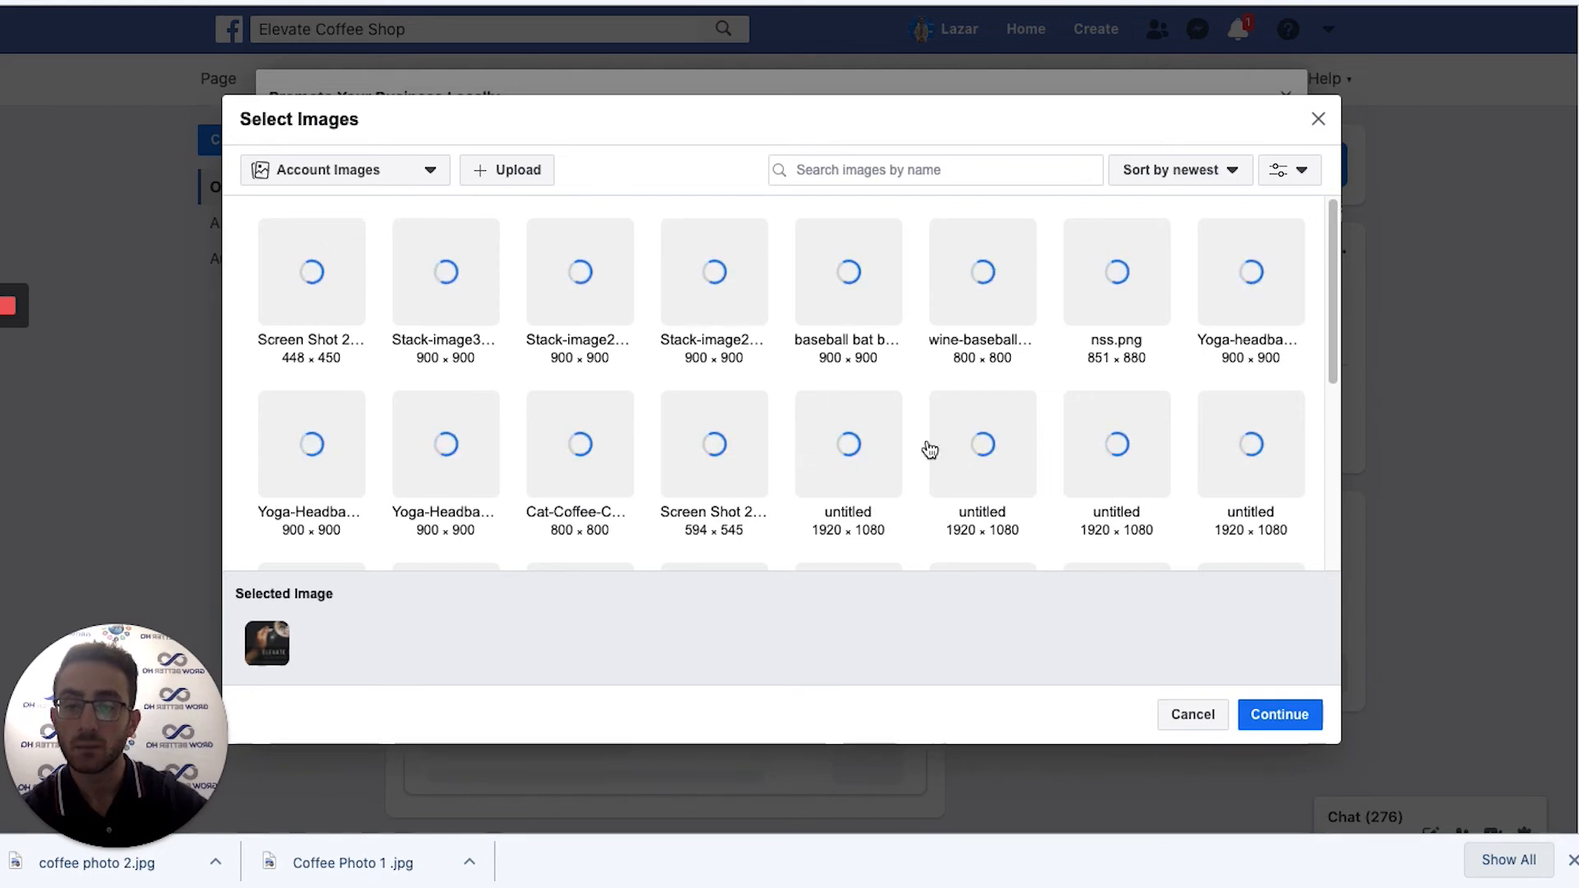
Upload Coffee Photo 1.jpg and use the latte photo as the ad image.
click(516, 169)
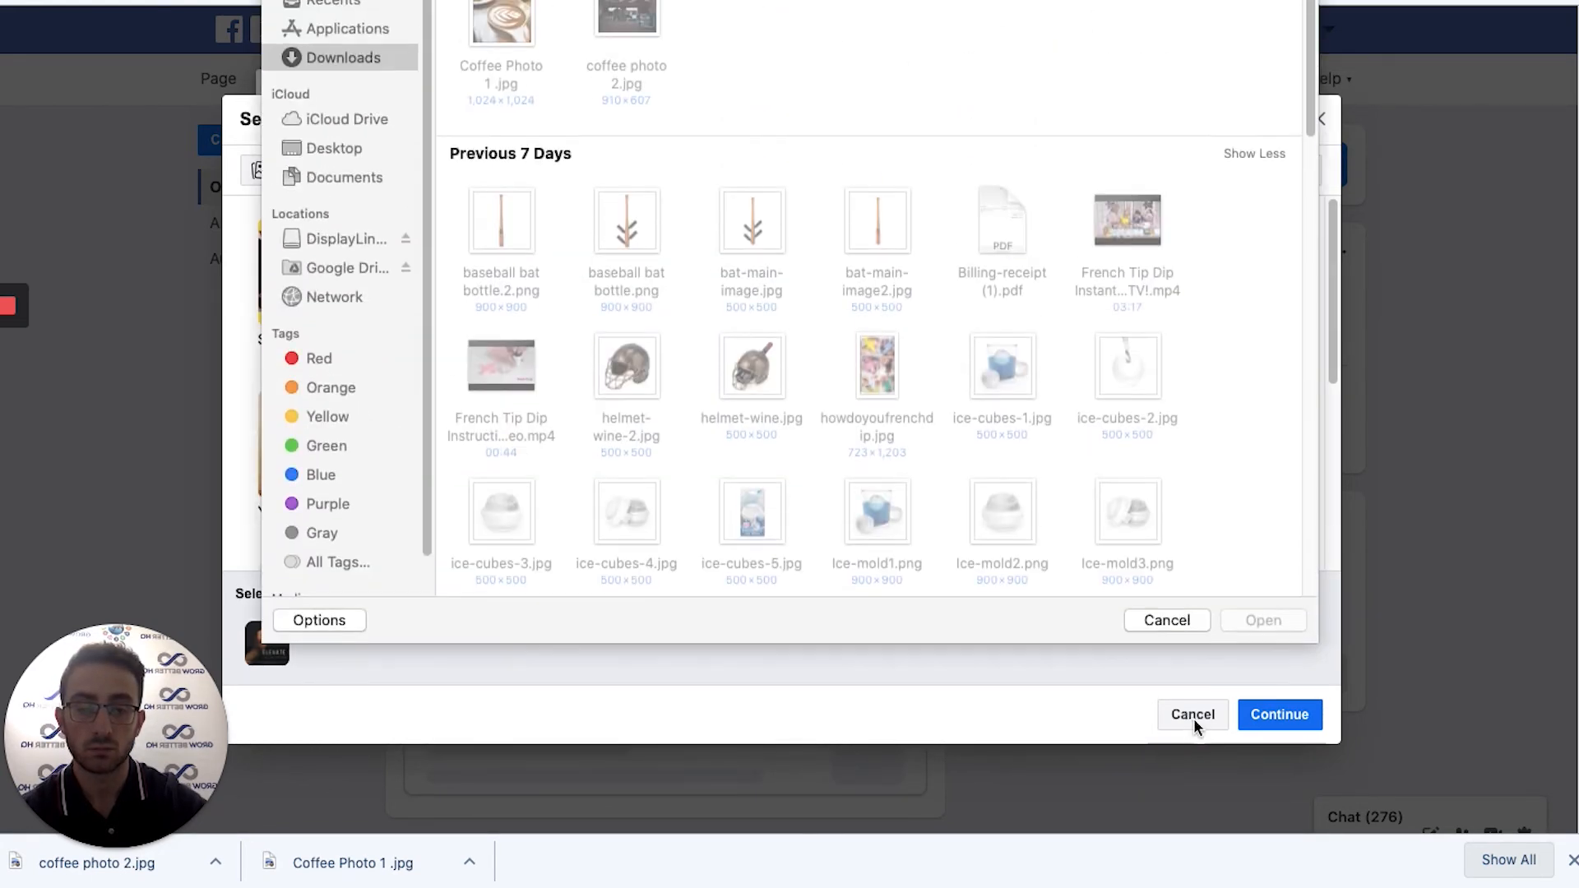
double_click(510, 27)
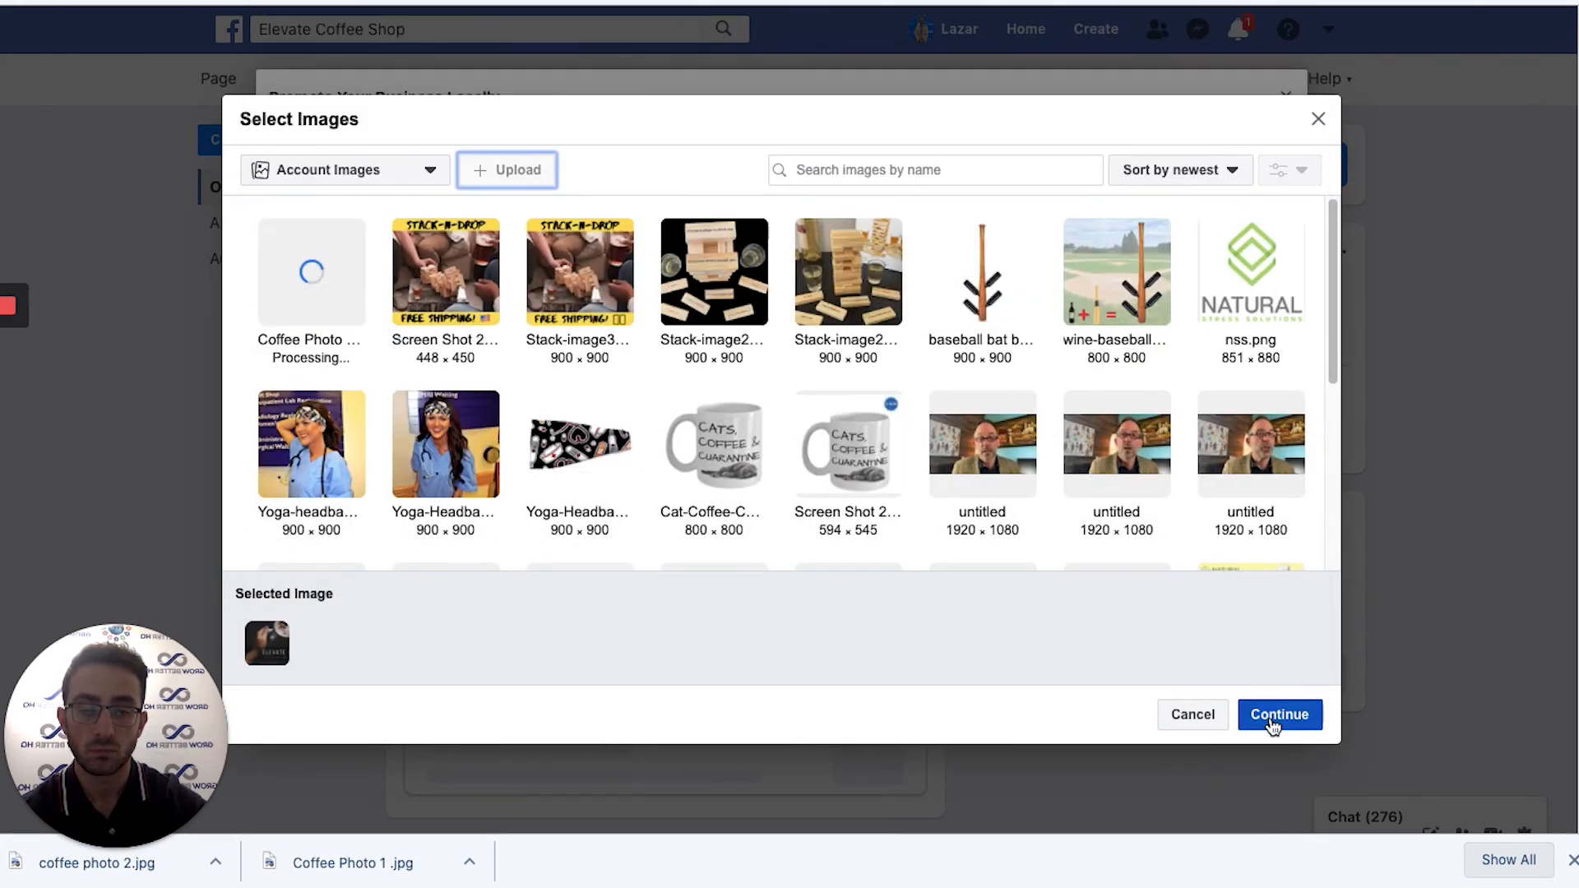
click(331, 287)
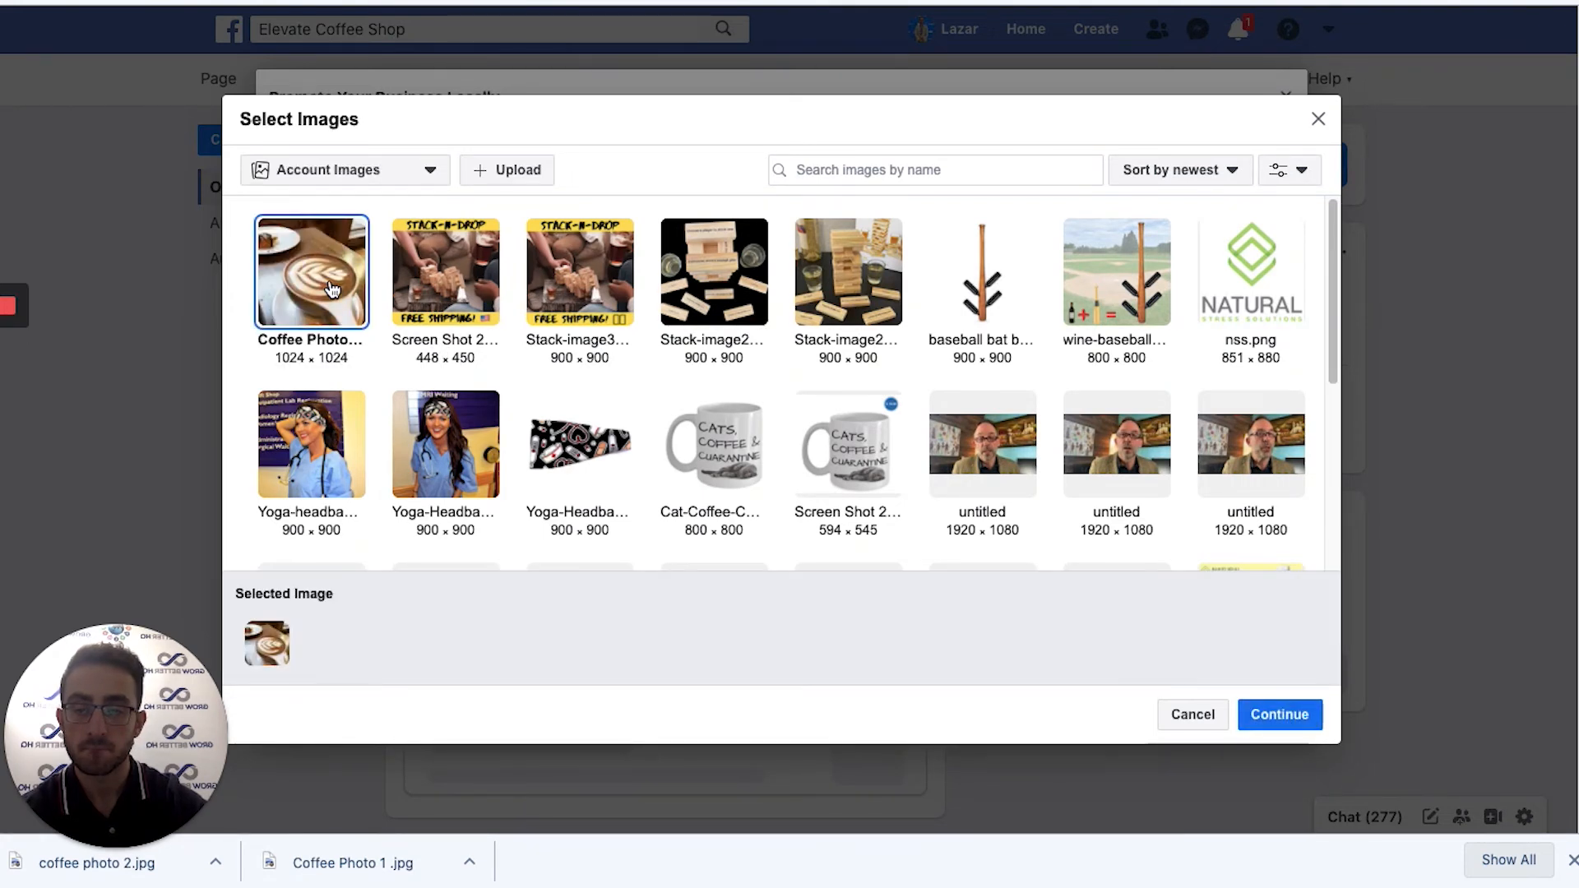
click(1308, 721)
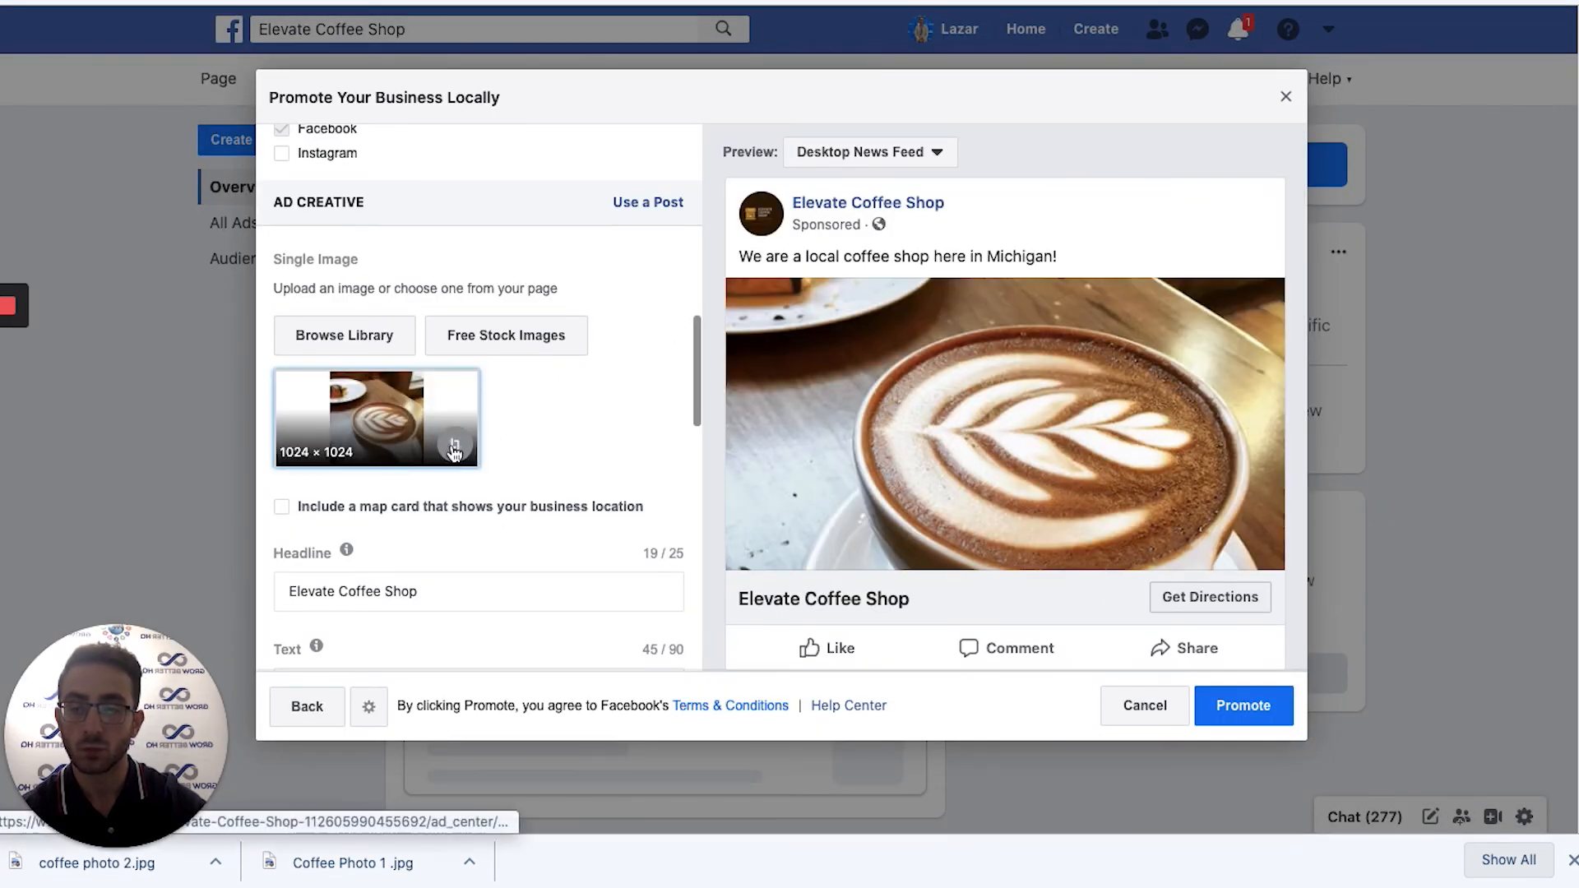
click(454, 451)
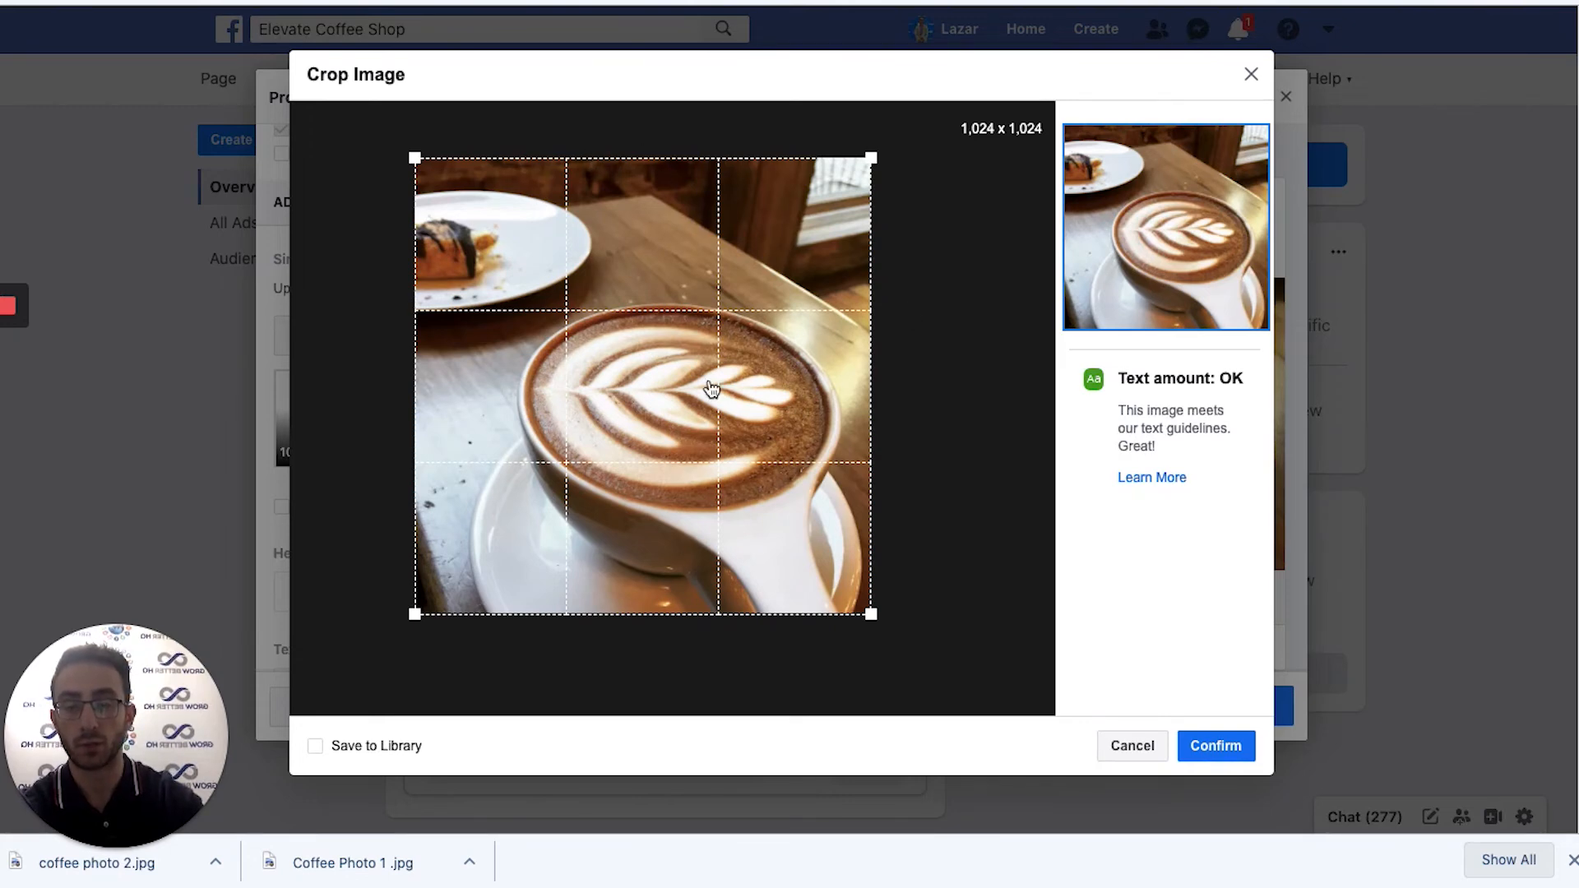
Keep the full 1024 × 1024 square crop and place the caret after 'Michigan!' in the ad text.
click(1217, 758)
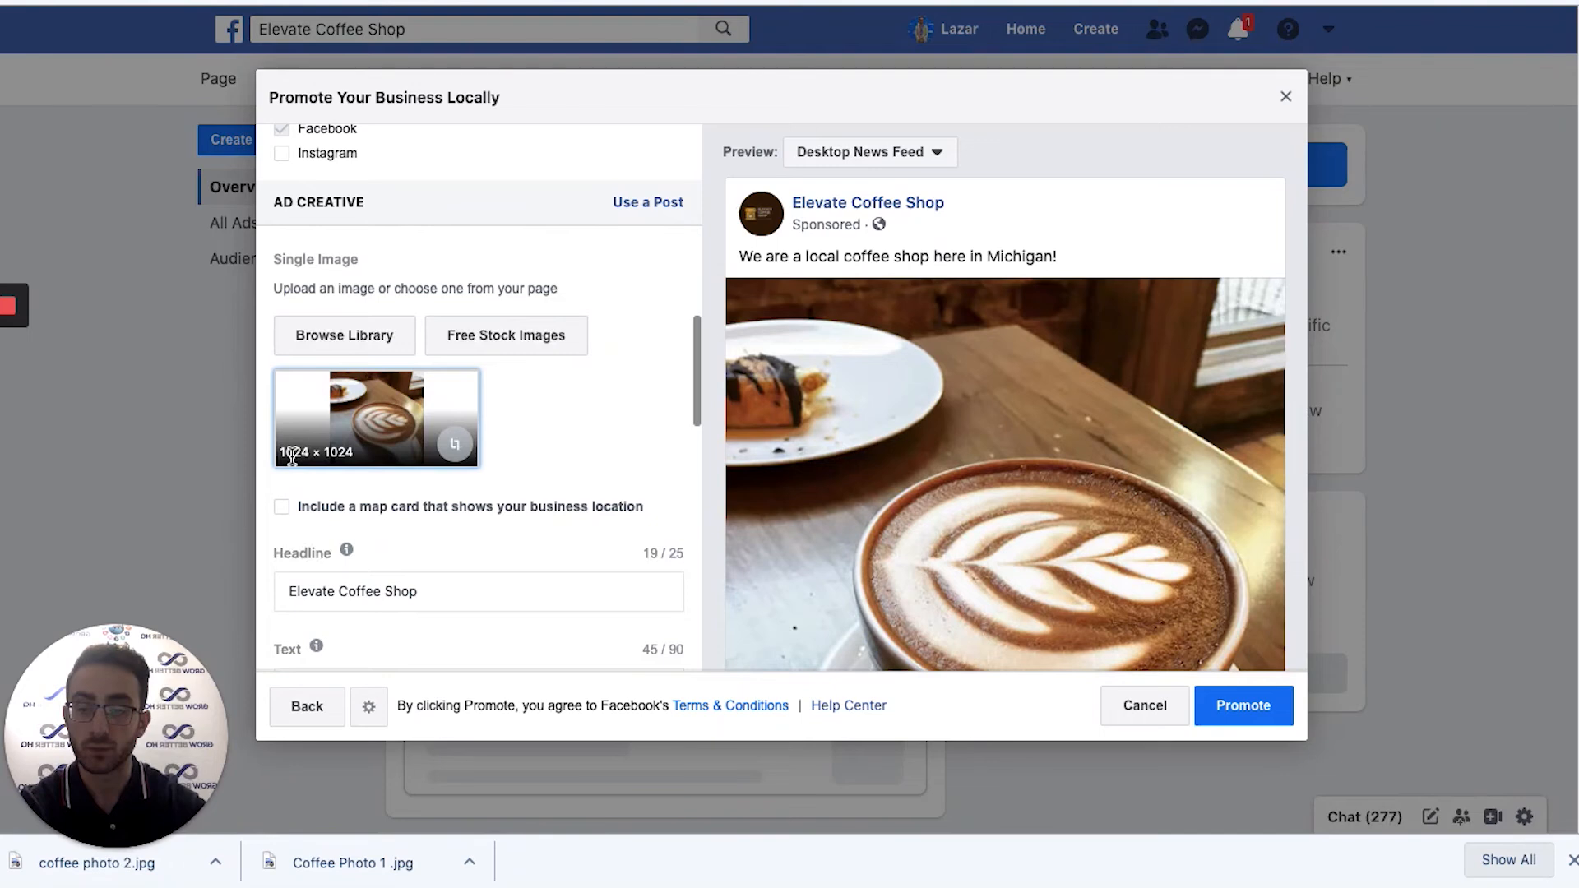
scroll(1023, 438, down, 3)
scroll(1015, 426, up, 3)
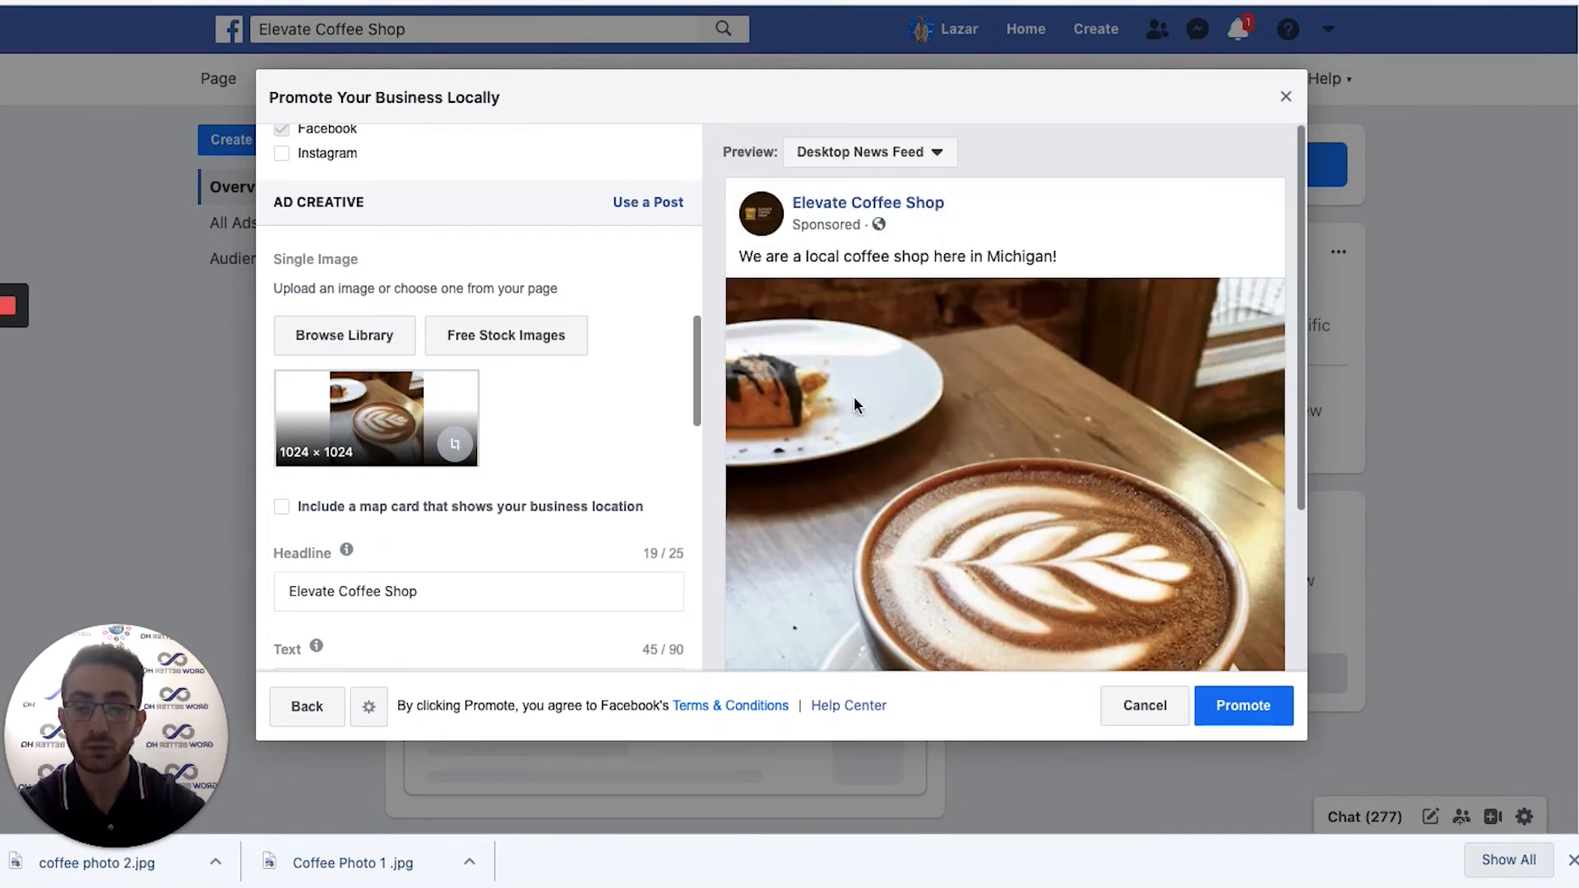
scroll(522, 472, down, 2)
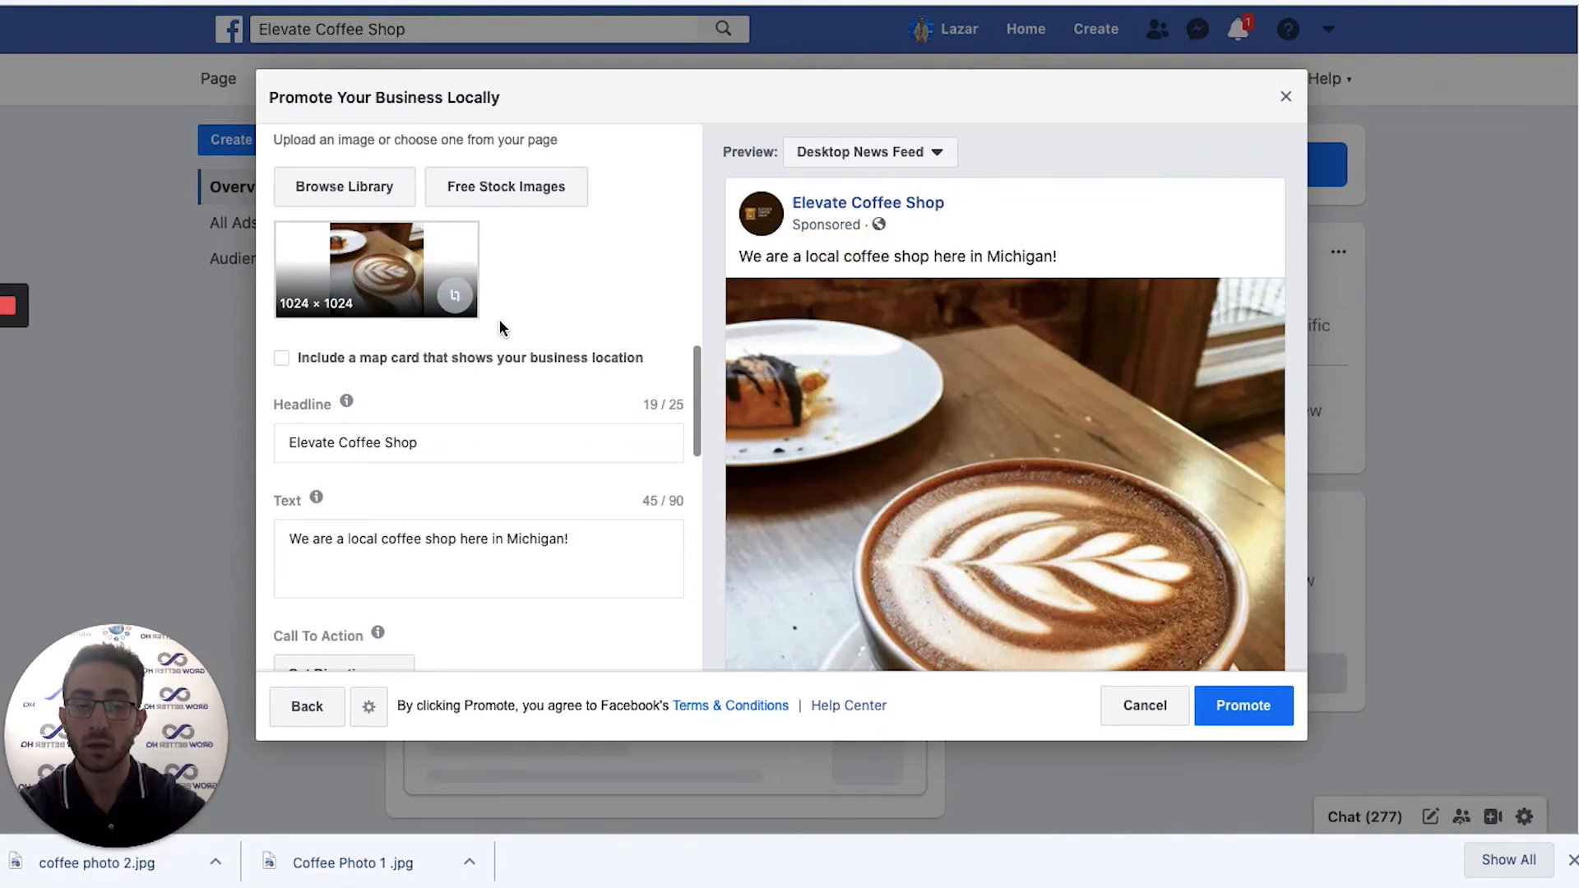
click(408, 539)
click(527, 534)
click(578, 536)
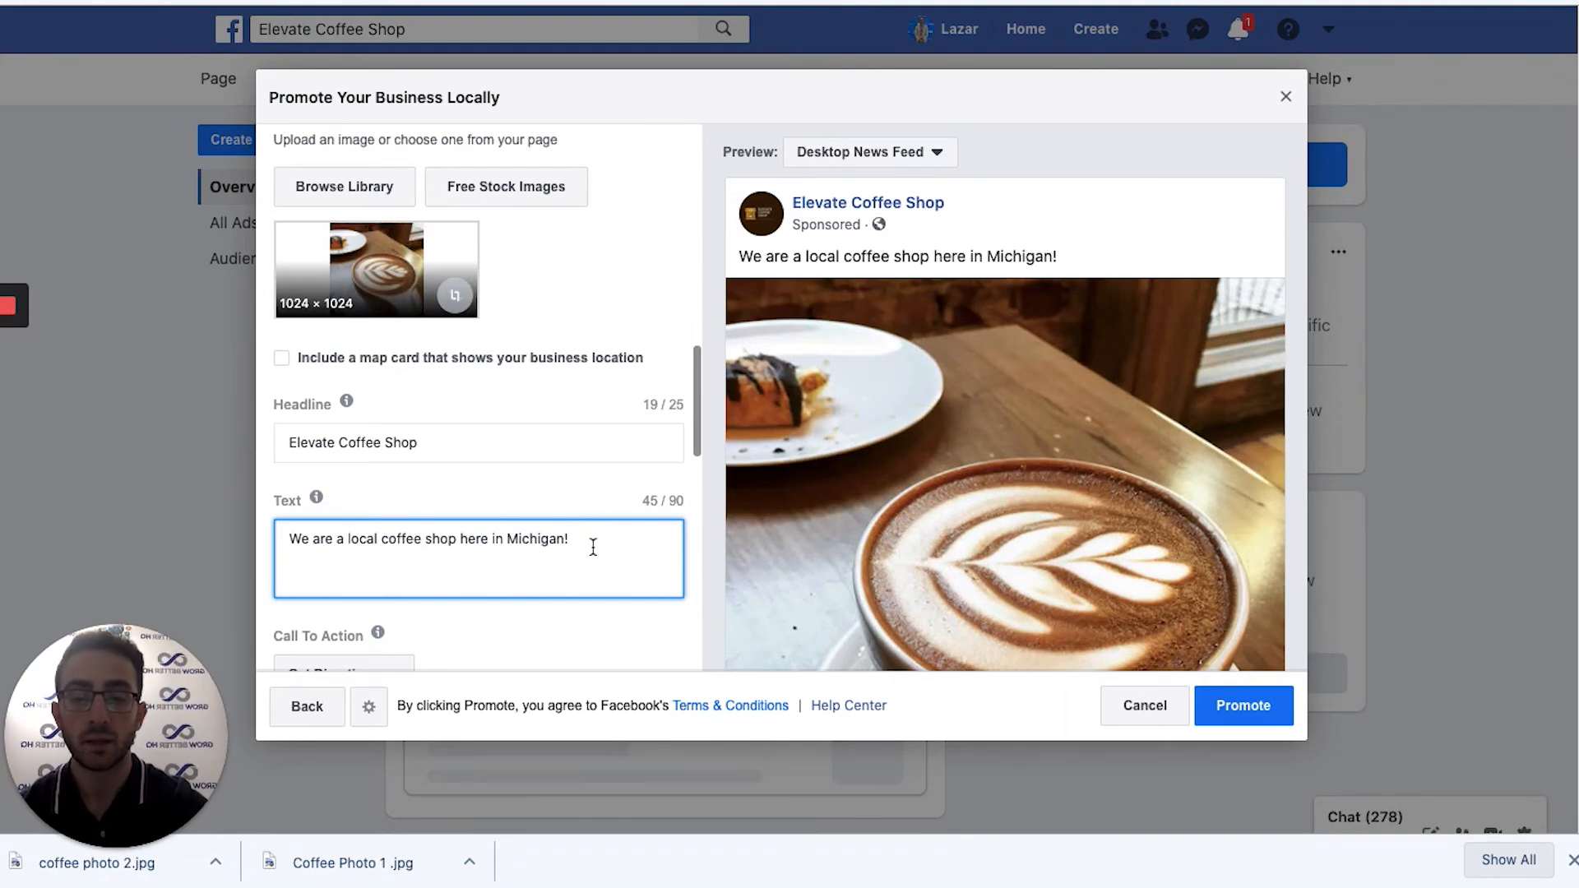
Replace the ad text with 'Hey Grand Blanc! Stop by…' plus a second line offering a Free Cup Of Coffee.
drag(573, 545, 318, 517)
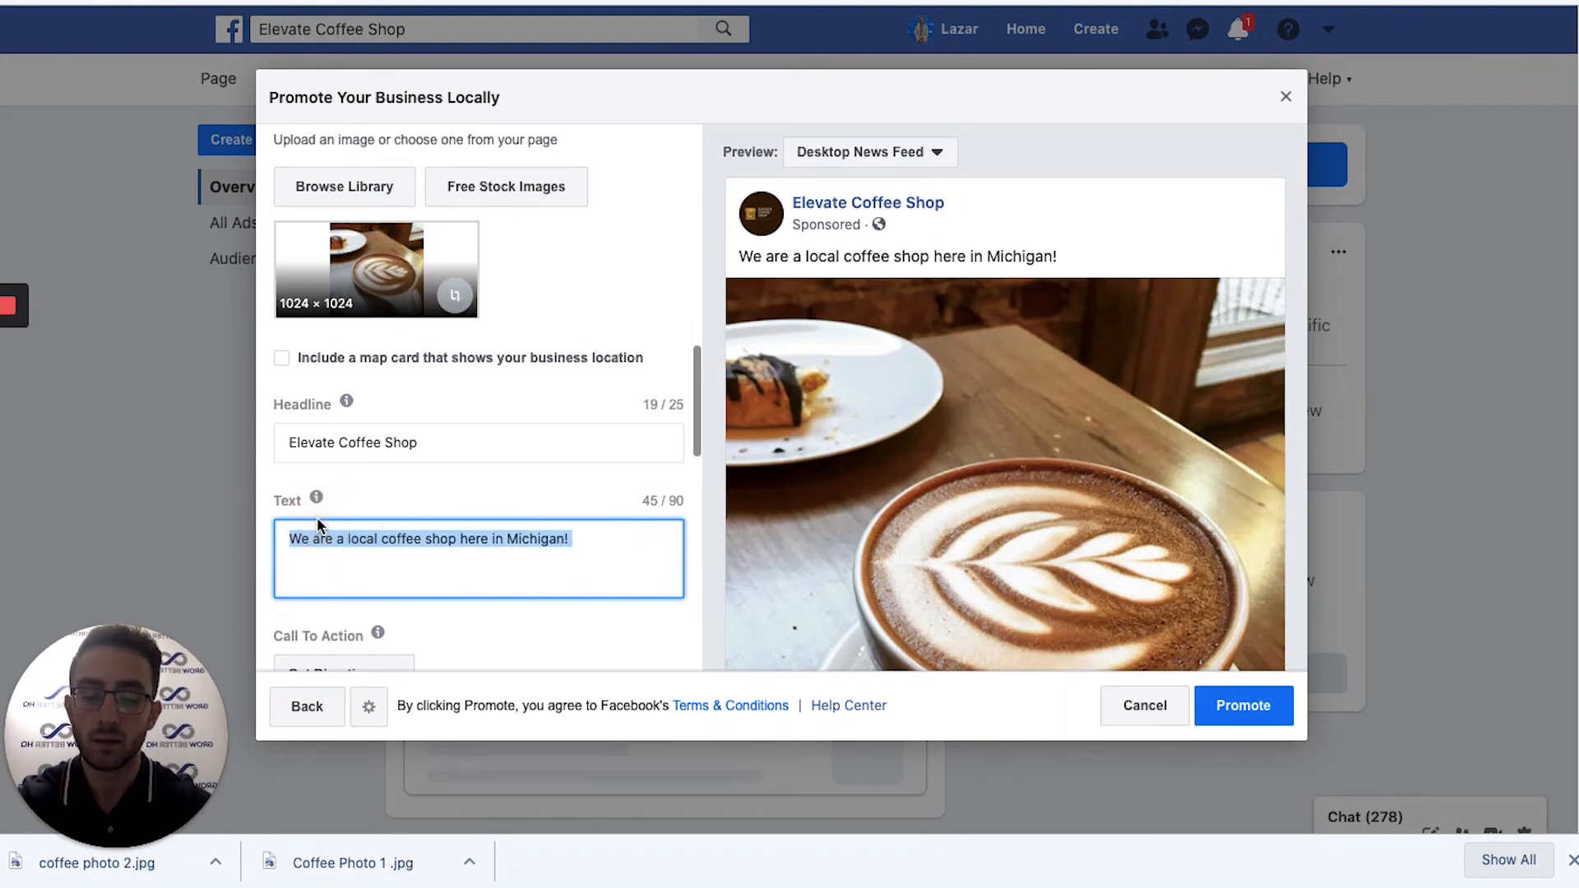
text(Hey Grand )
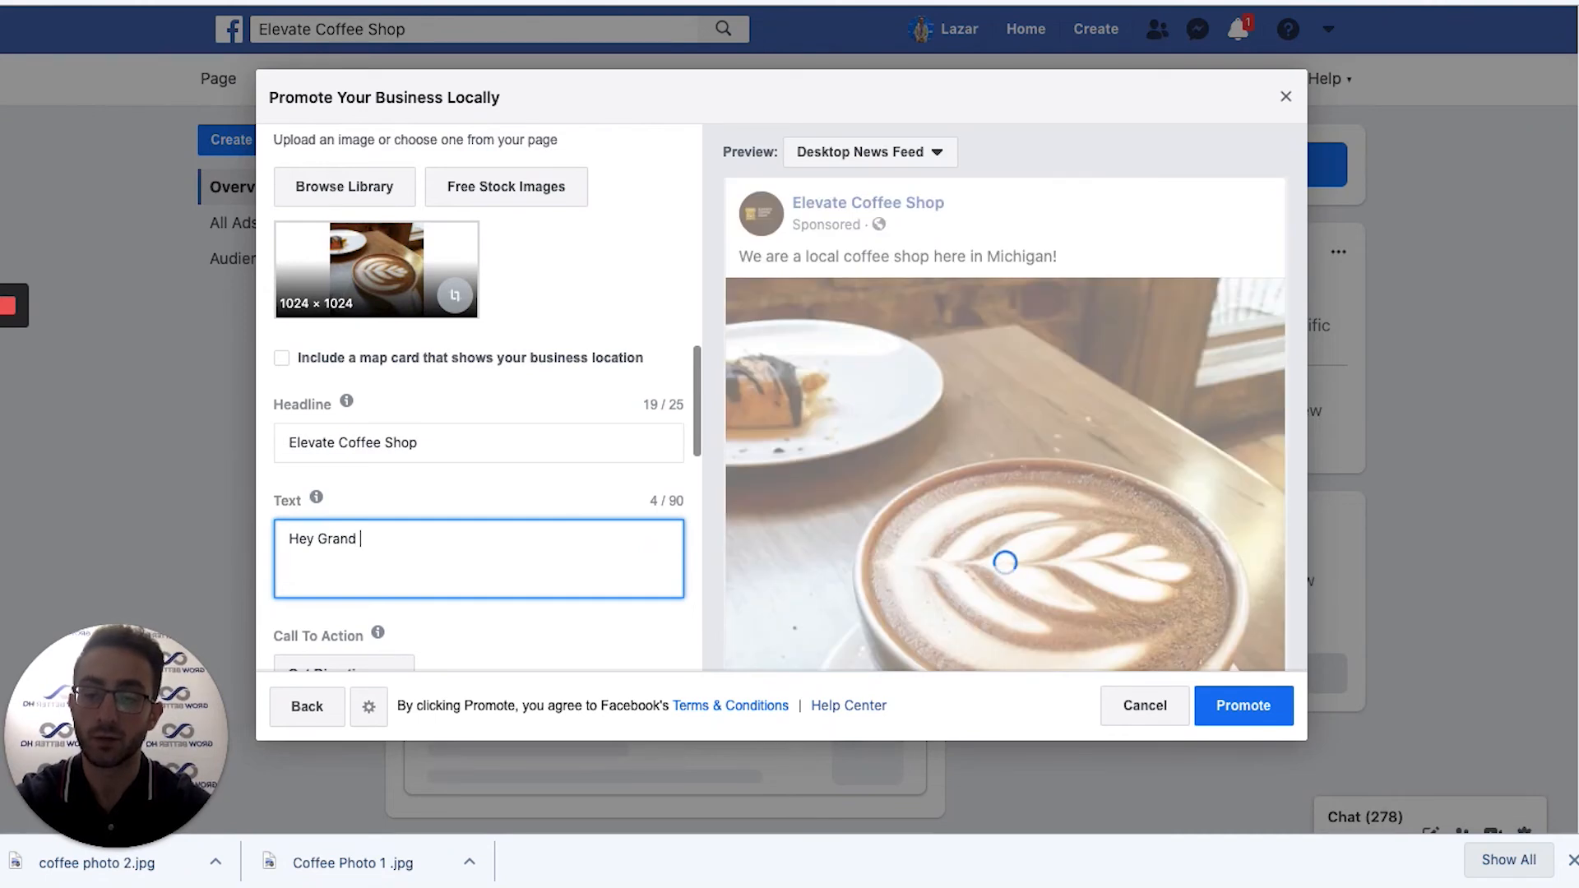
text(Blanc! Stop by and)
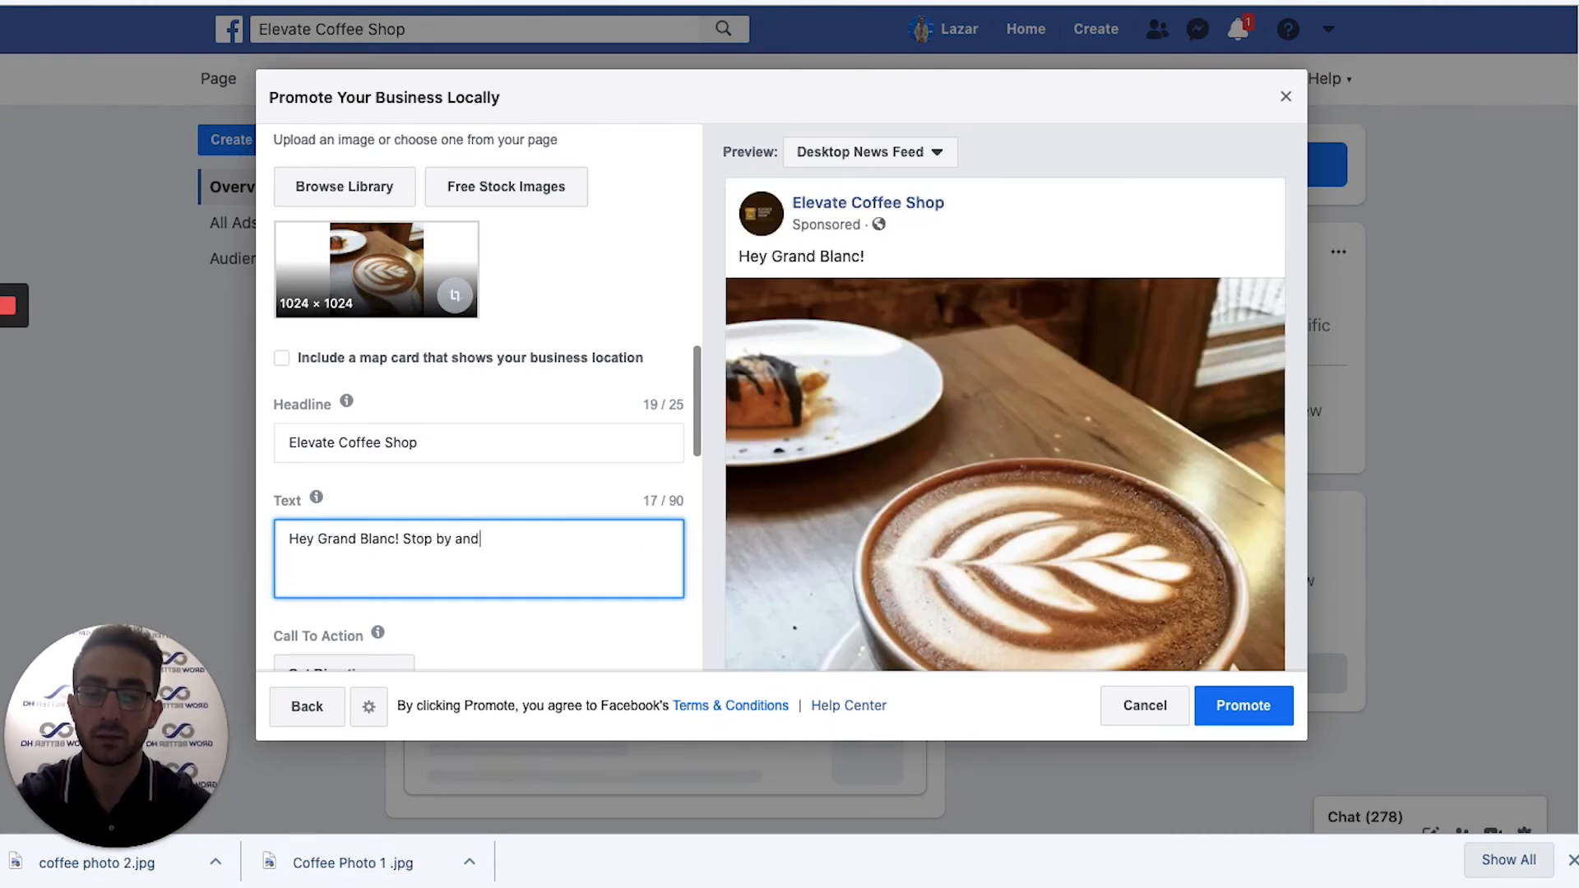
text( try some of our delicious coffee today!)
key(Return)
key(Return)
text(Show th)
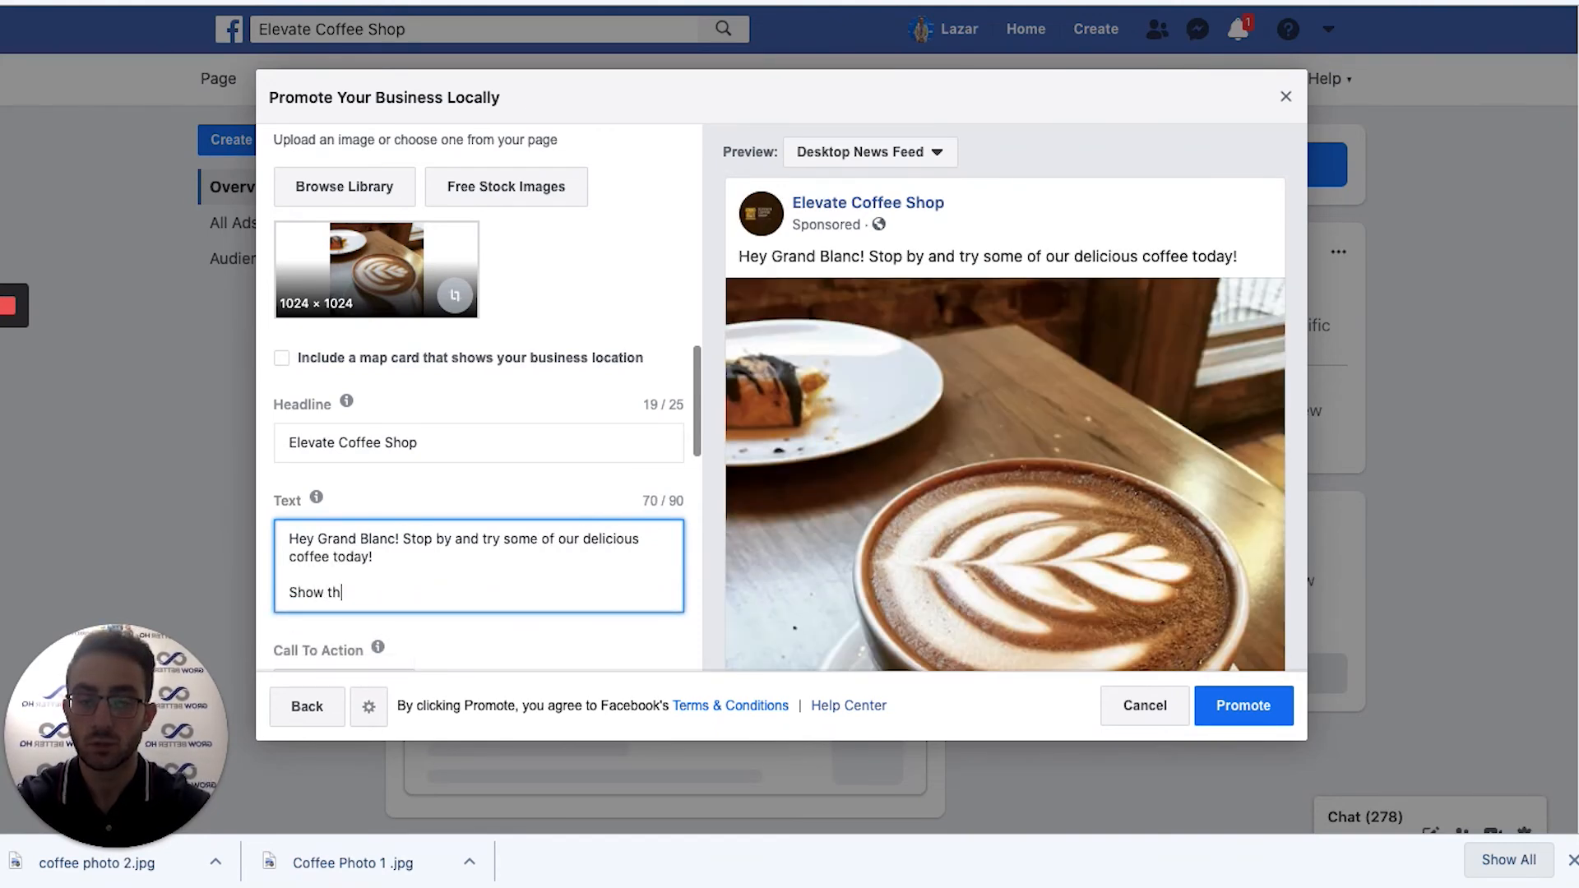
text(is ad at the )
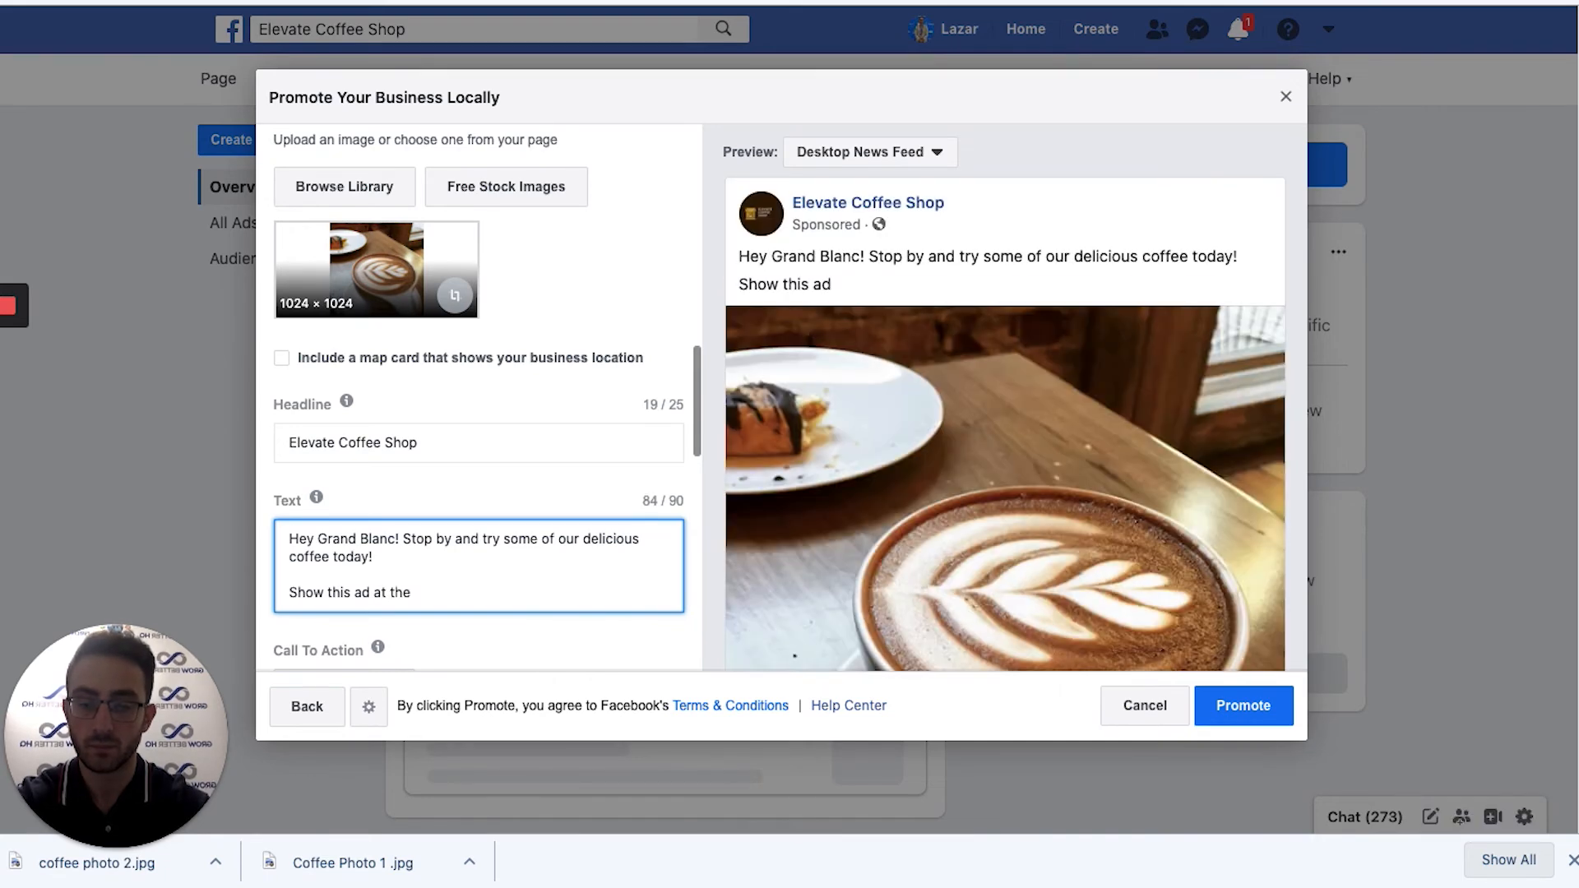
text(front counter and get a Free Cup Of Coffee on us!)
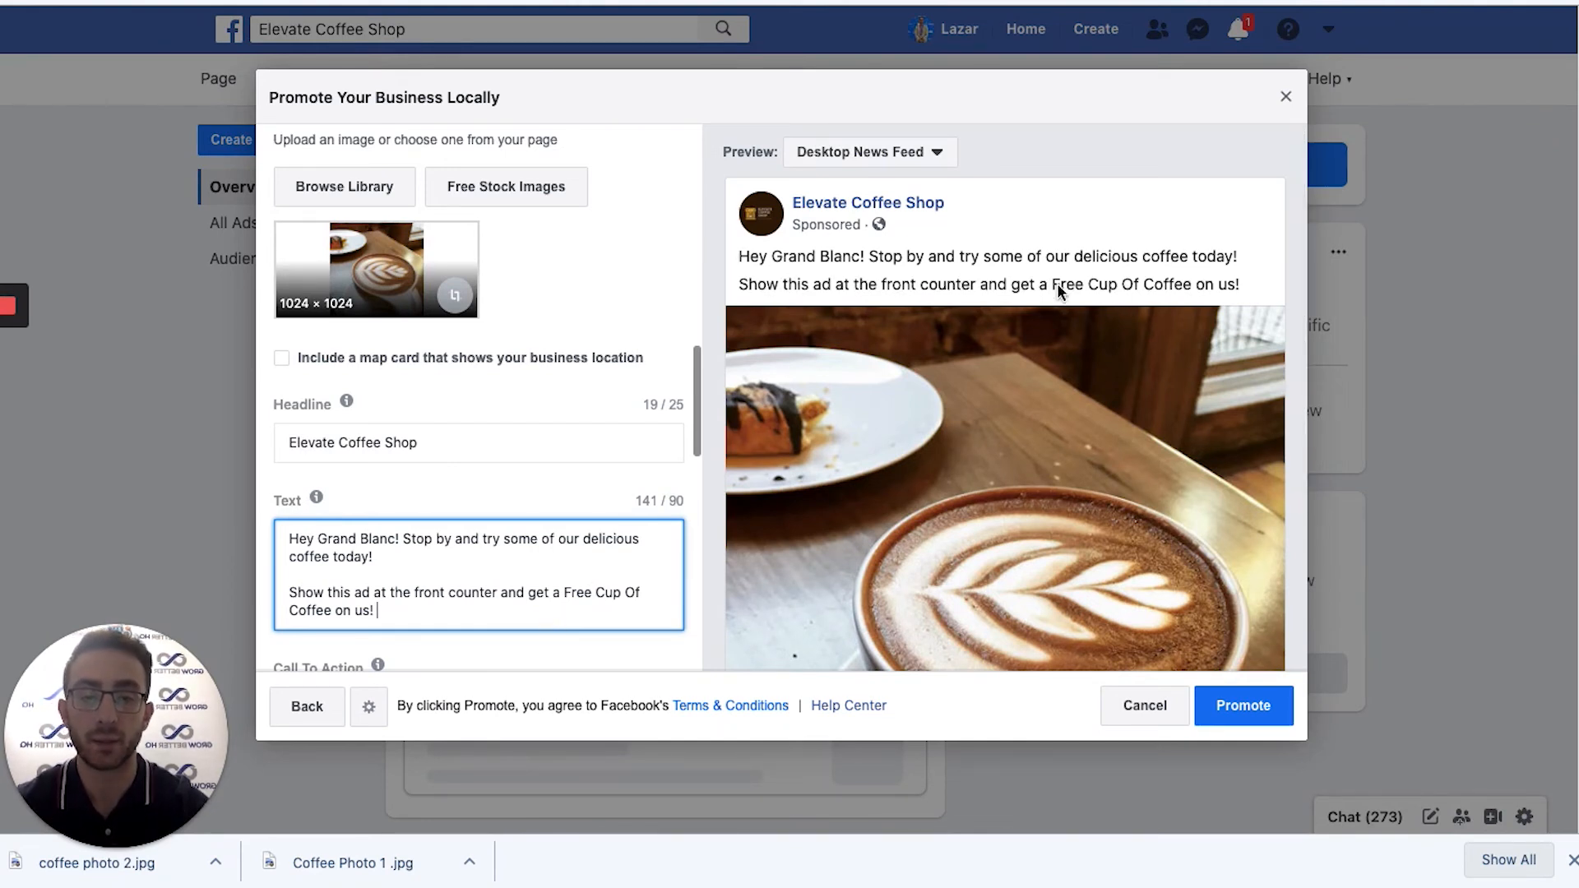
scroll(534, 564, down, 2)
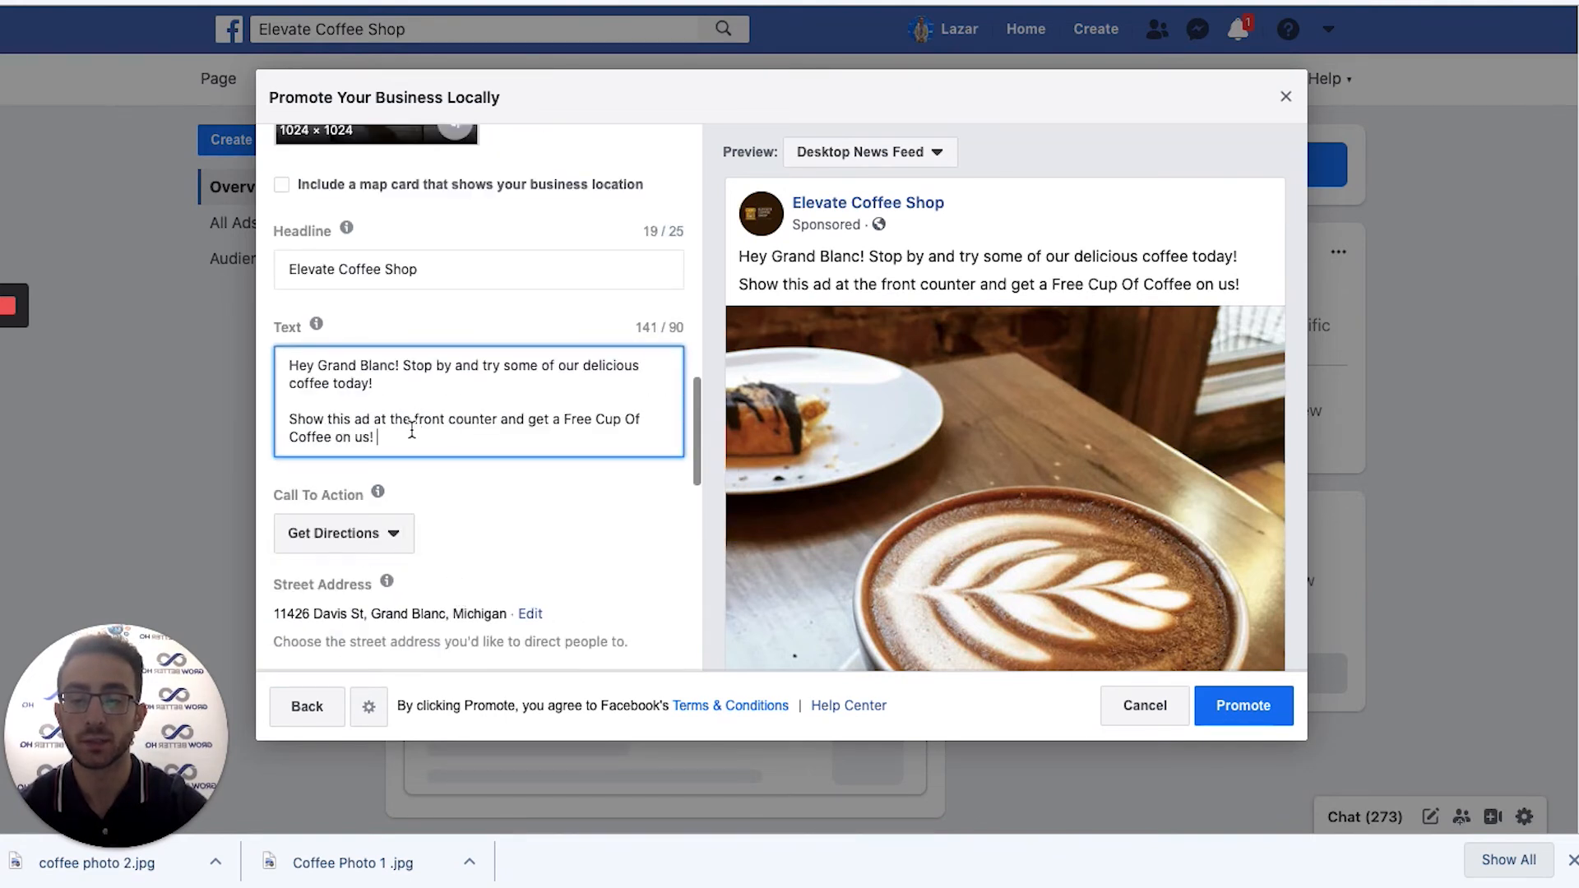
click(392, 541)
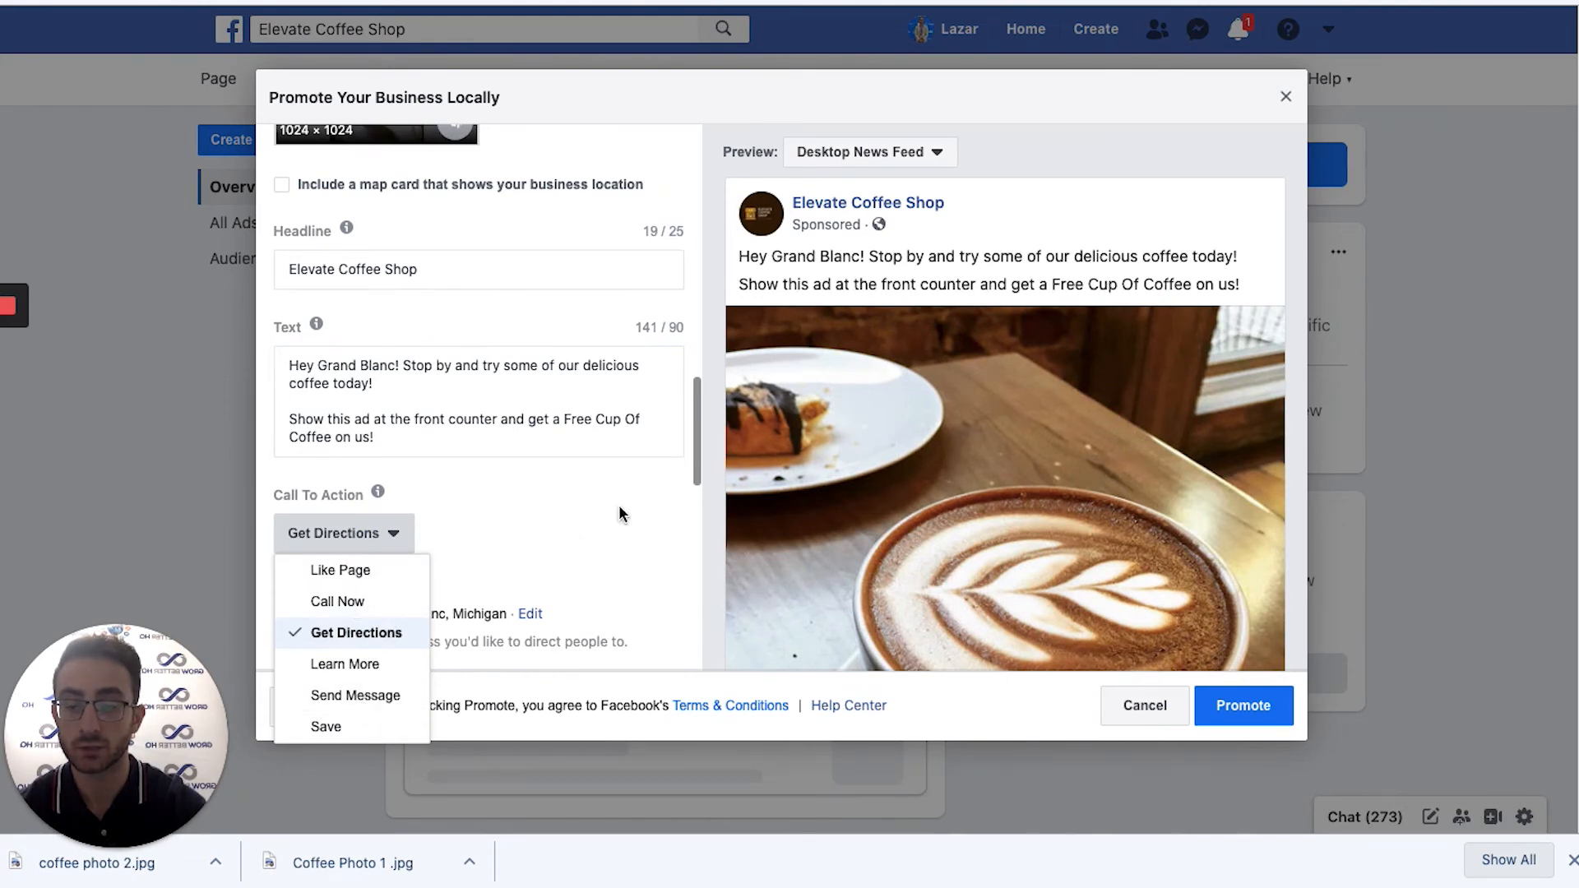
scroll(991, 448, down, 3)
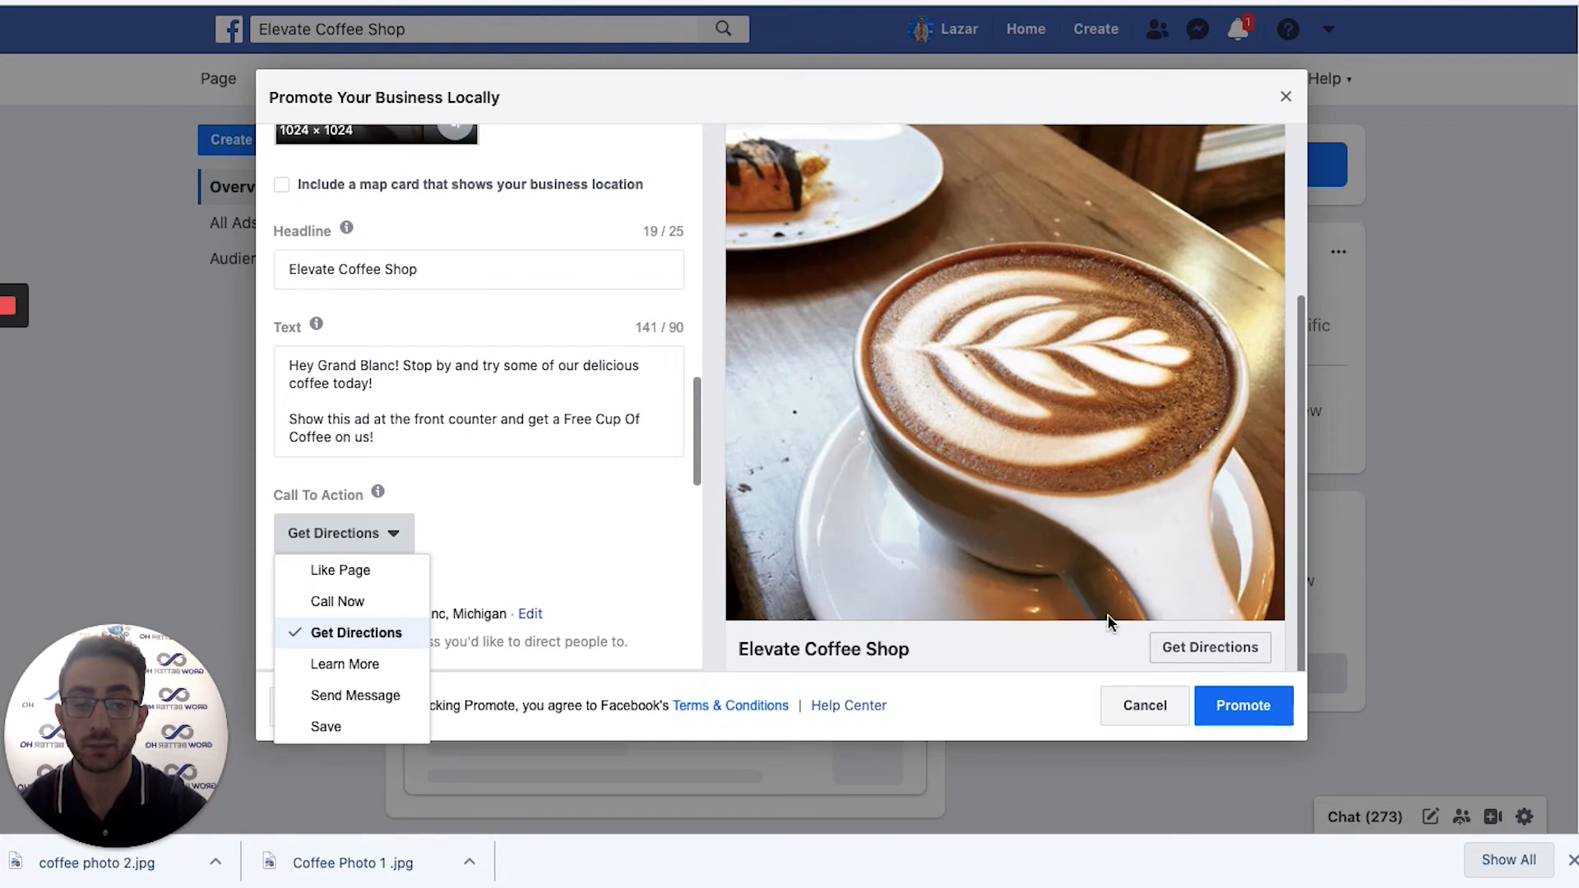
click(516, 471)
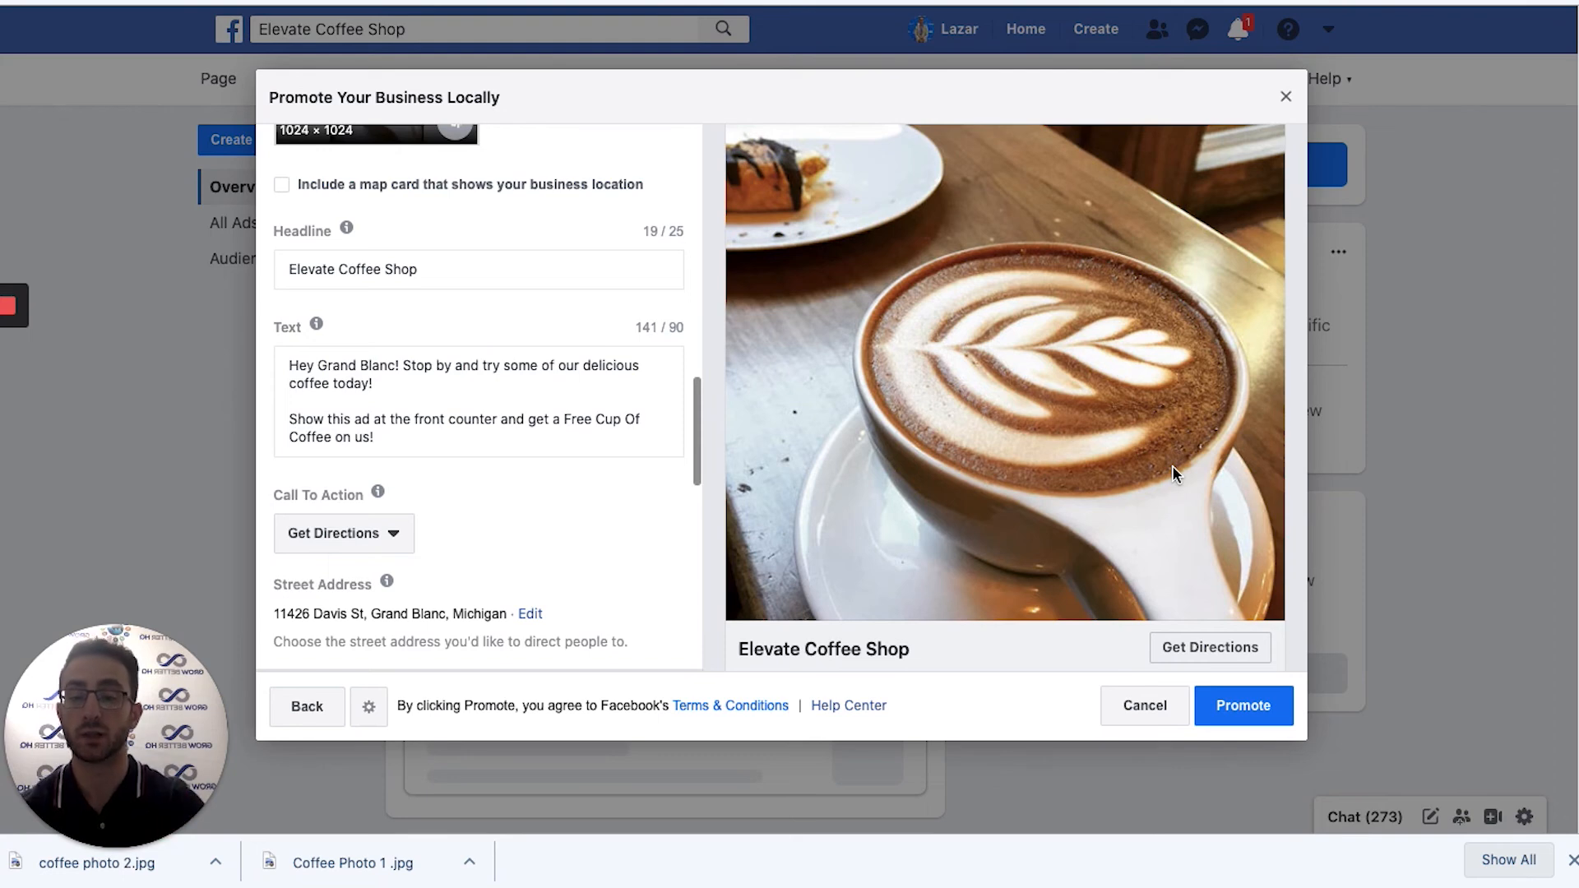
Set the ad to run continuously.
scroll(587, 503, up, 1)
scroll(586, 503, down, 7)
scroll(460, 295, up, 2)
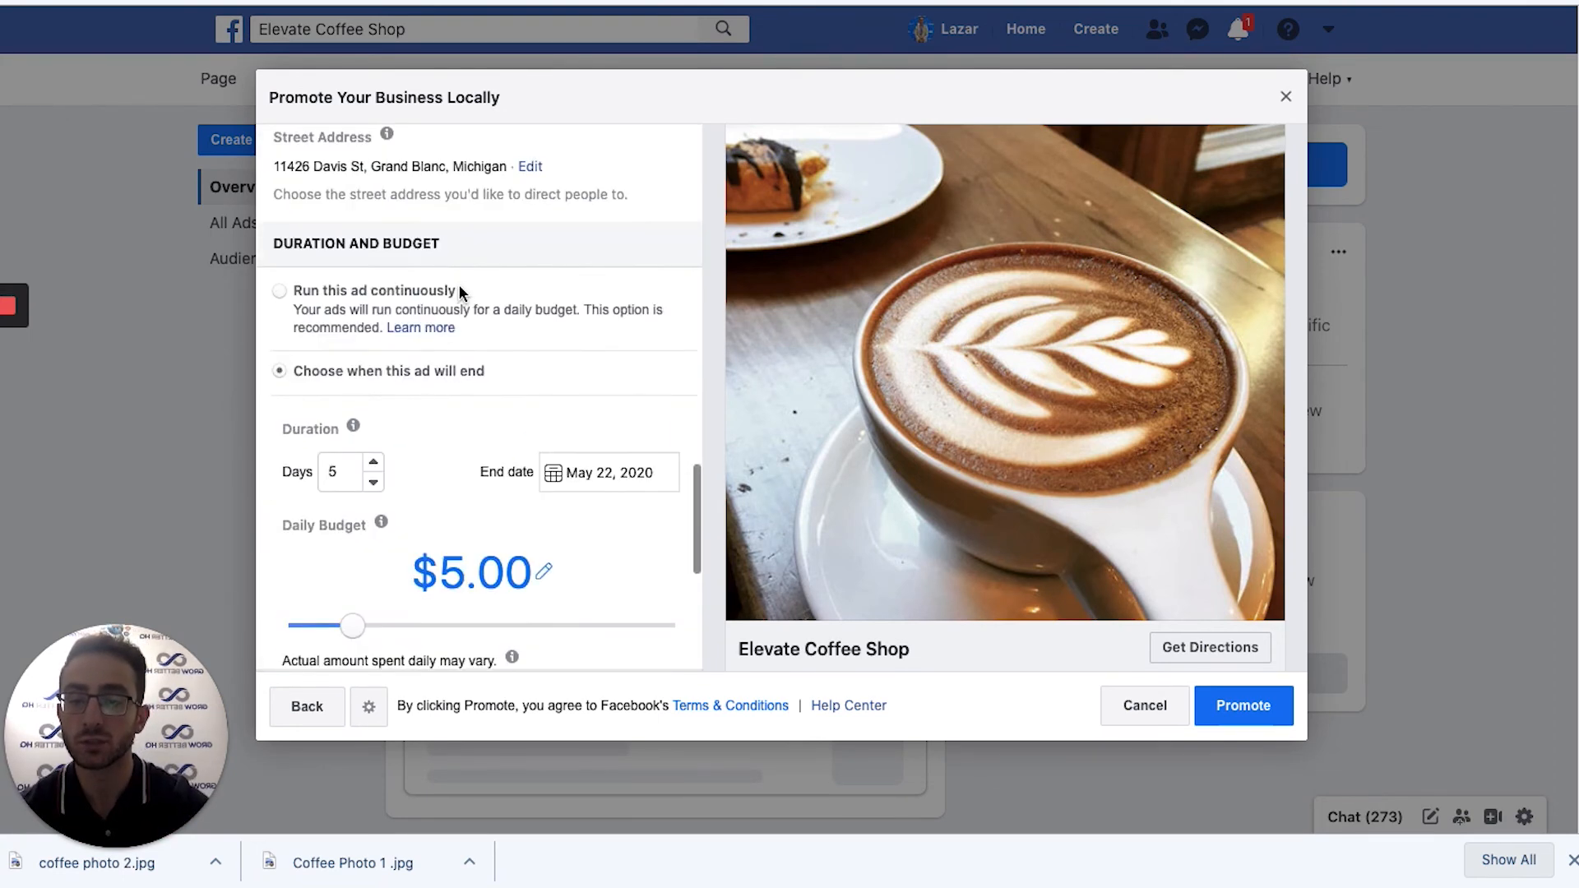
scroll(463, 238, up, 2)
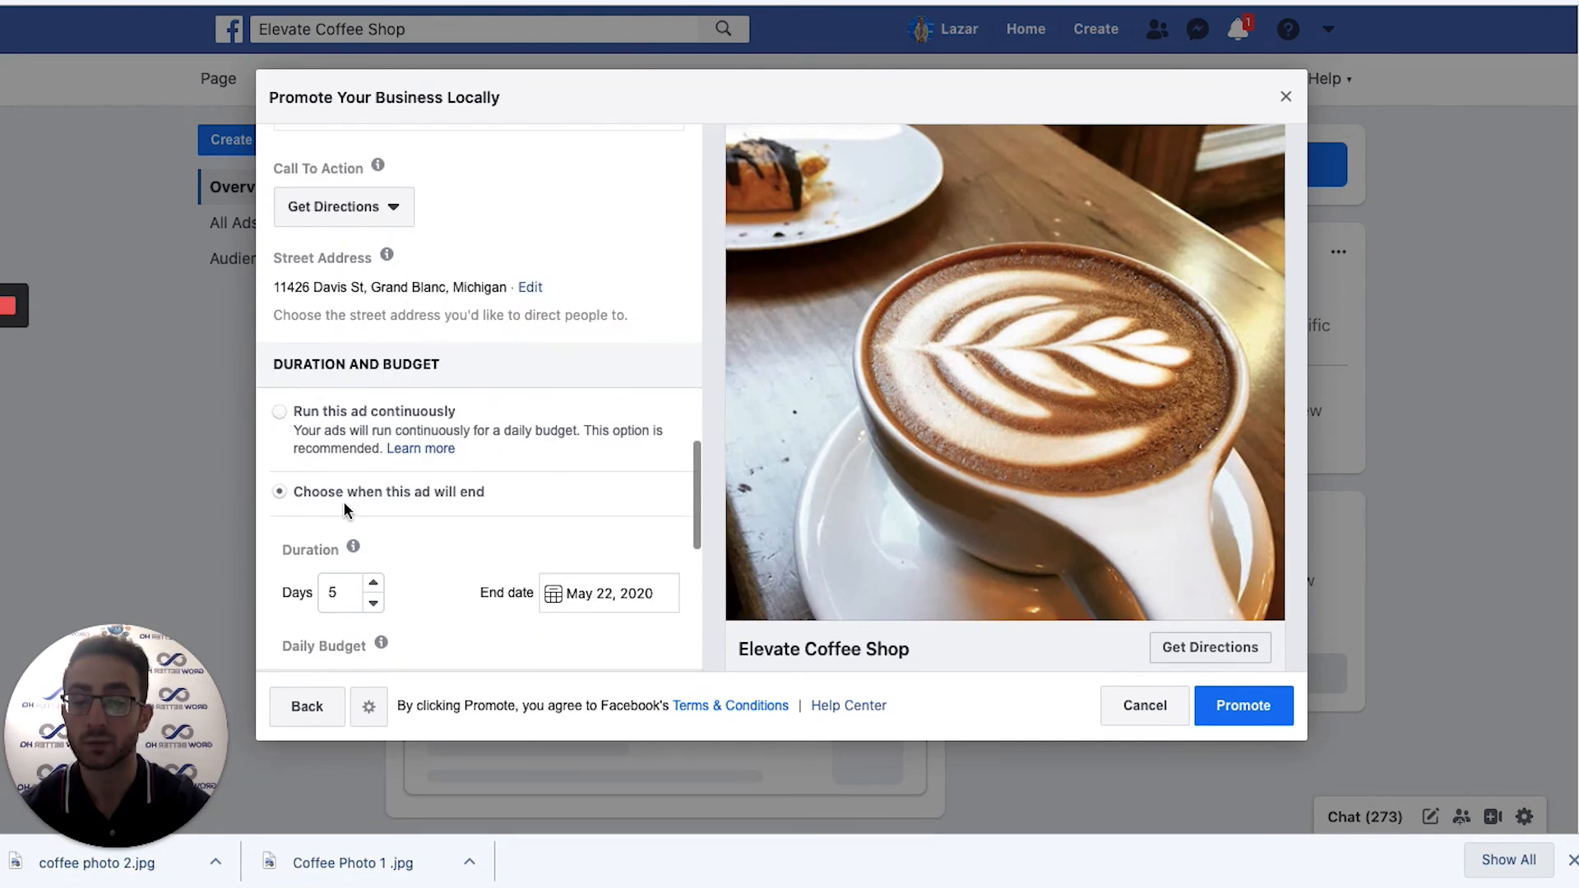
click(279, 413)
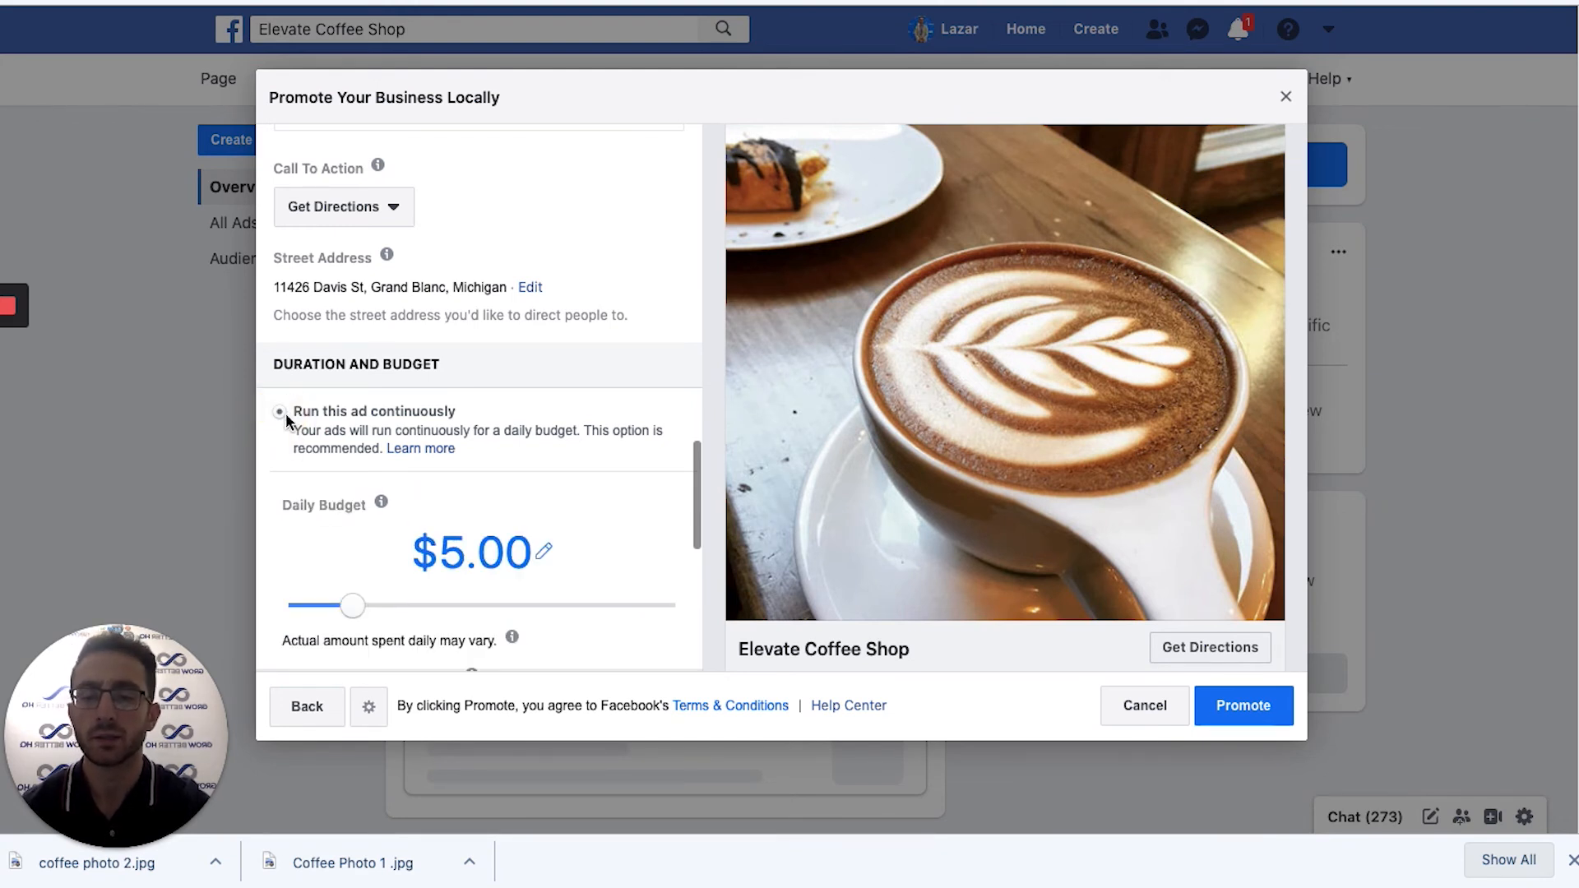
Raise the daily budget to $20.00, reaching an estimated 4,600–13,000 people per day.
mouse_move(381, 501)
scroll(479, 408, up, 5)
scroll(480, 409, down, 10)
scroll(477, 404, up, 4)
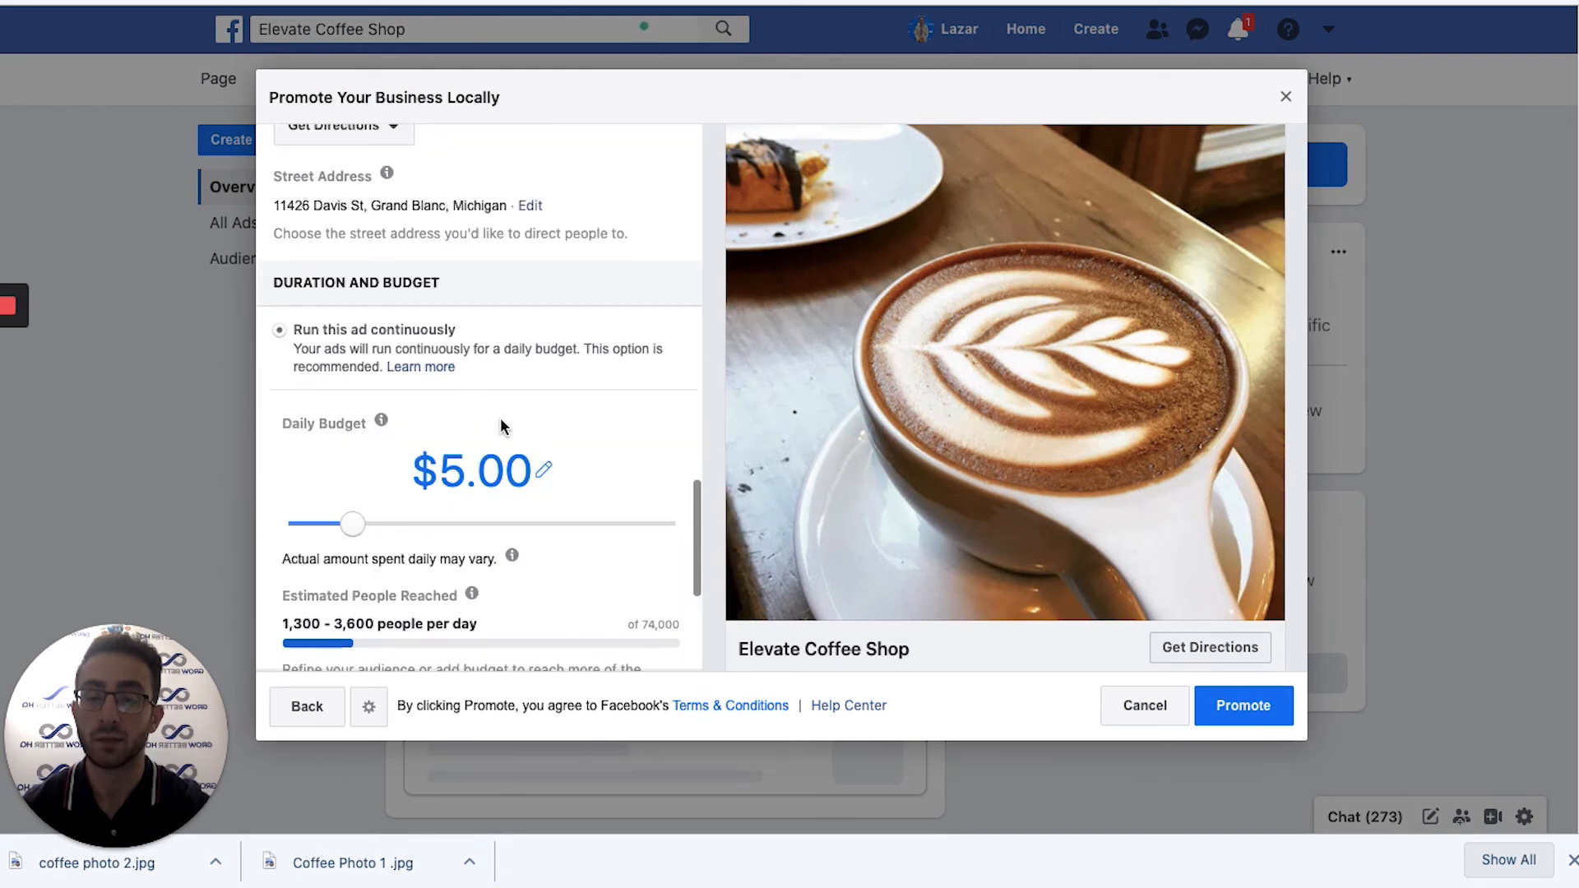
scroll(504, 428, down, 1)
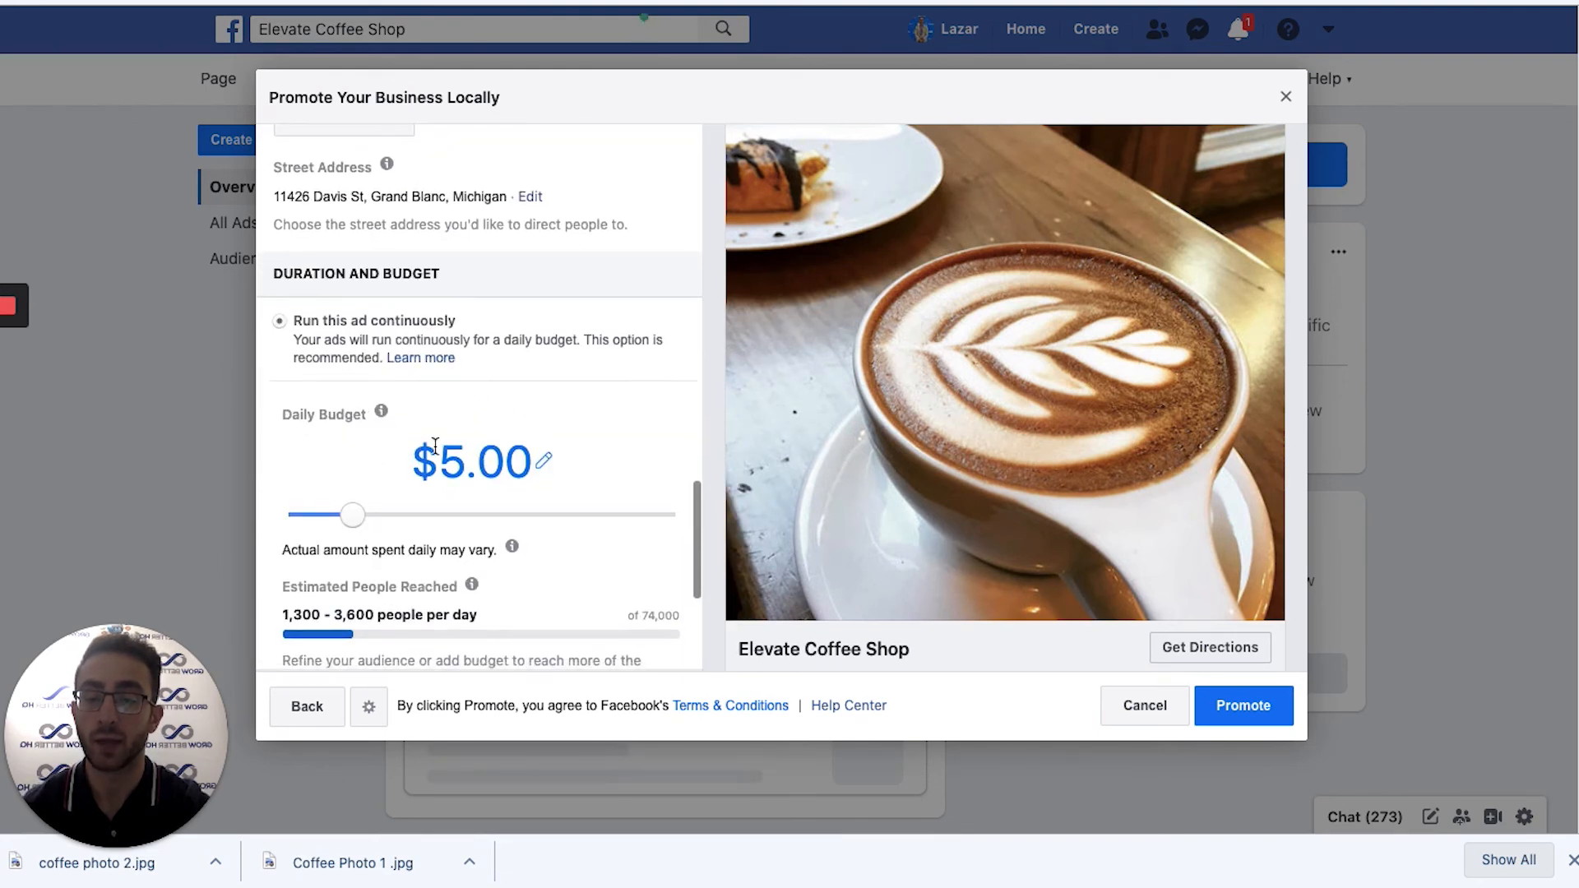
click(513, 457)
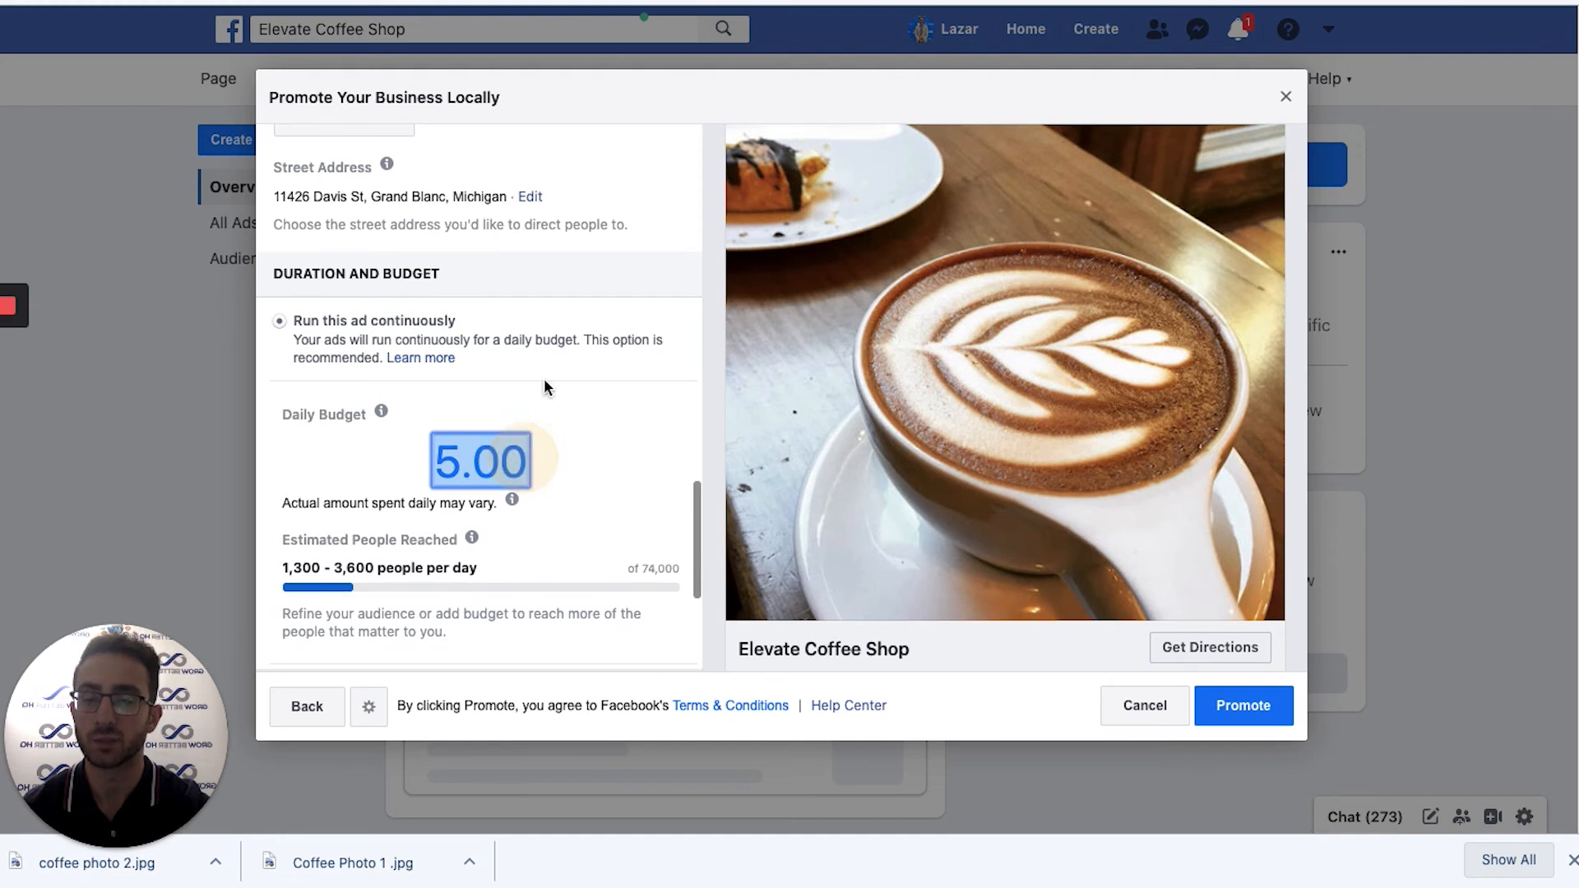
click(625, 304)
scroll(624, 306, down, 3)
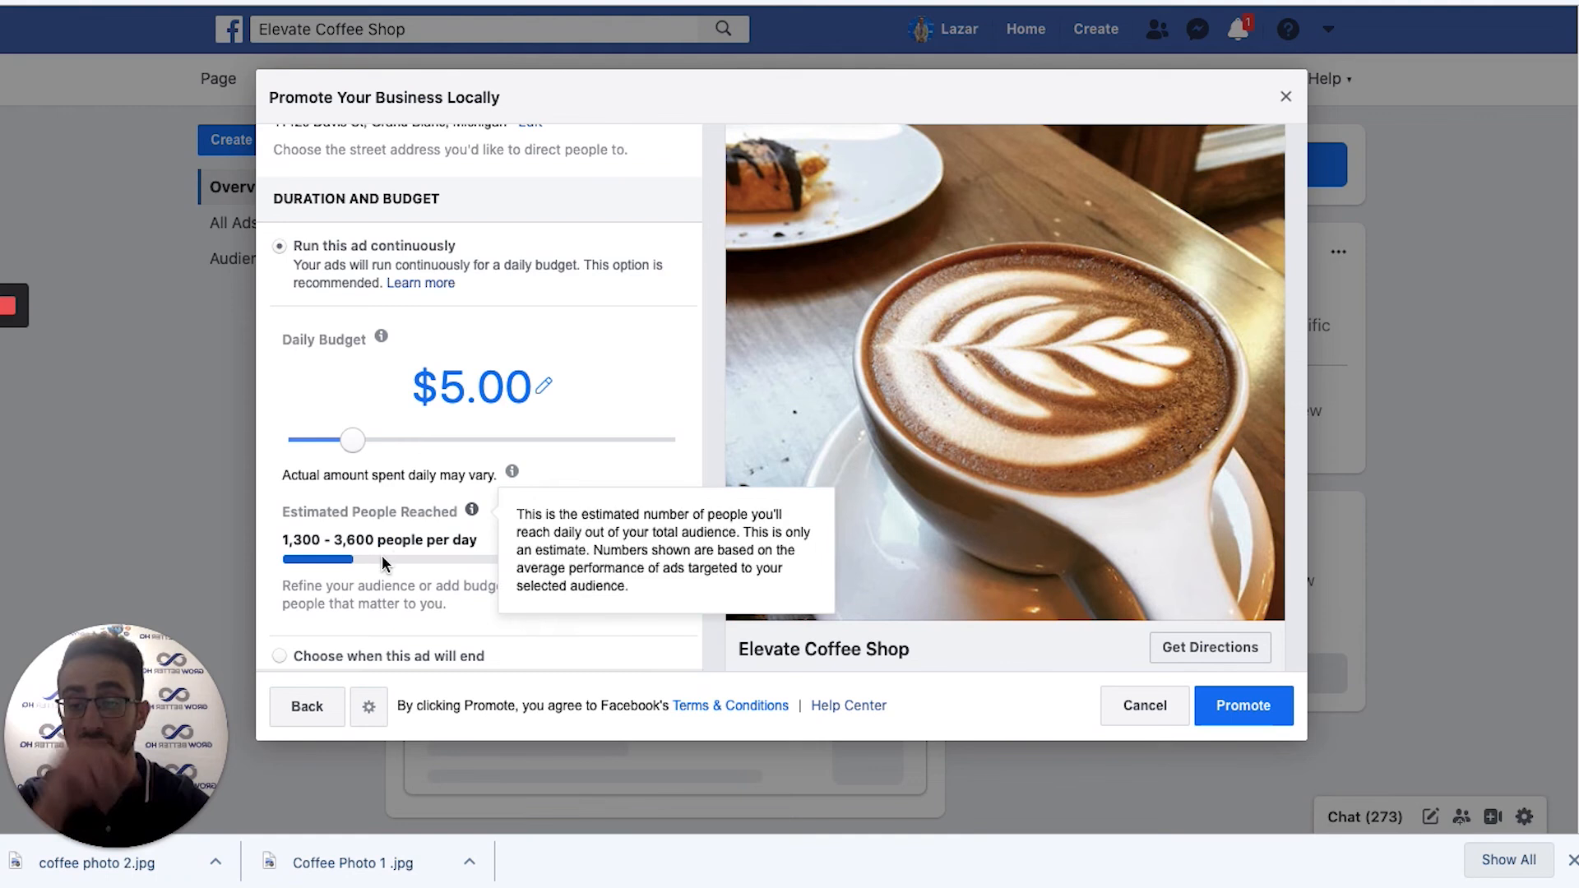
drag(353, 441, 516, 442)
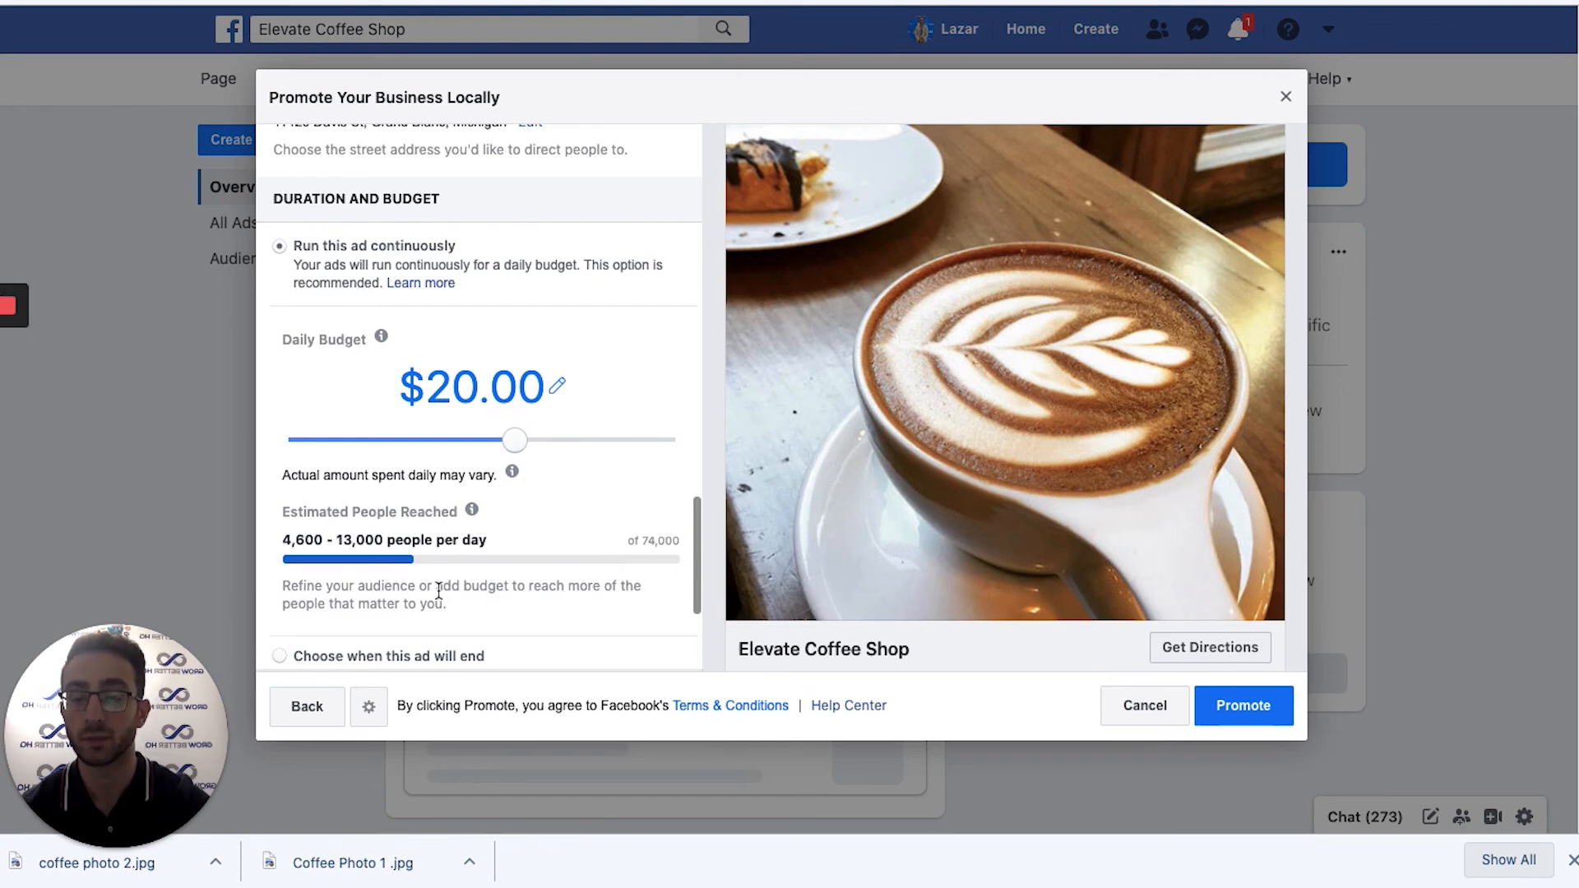
scroll(453, 576, down, 3)
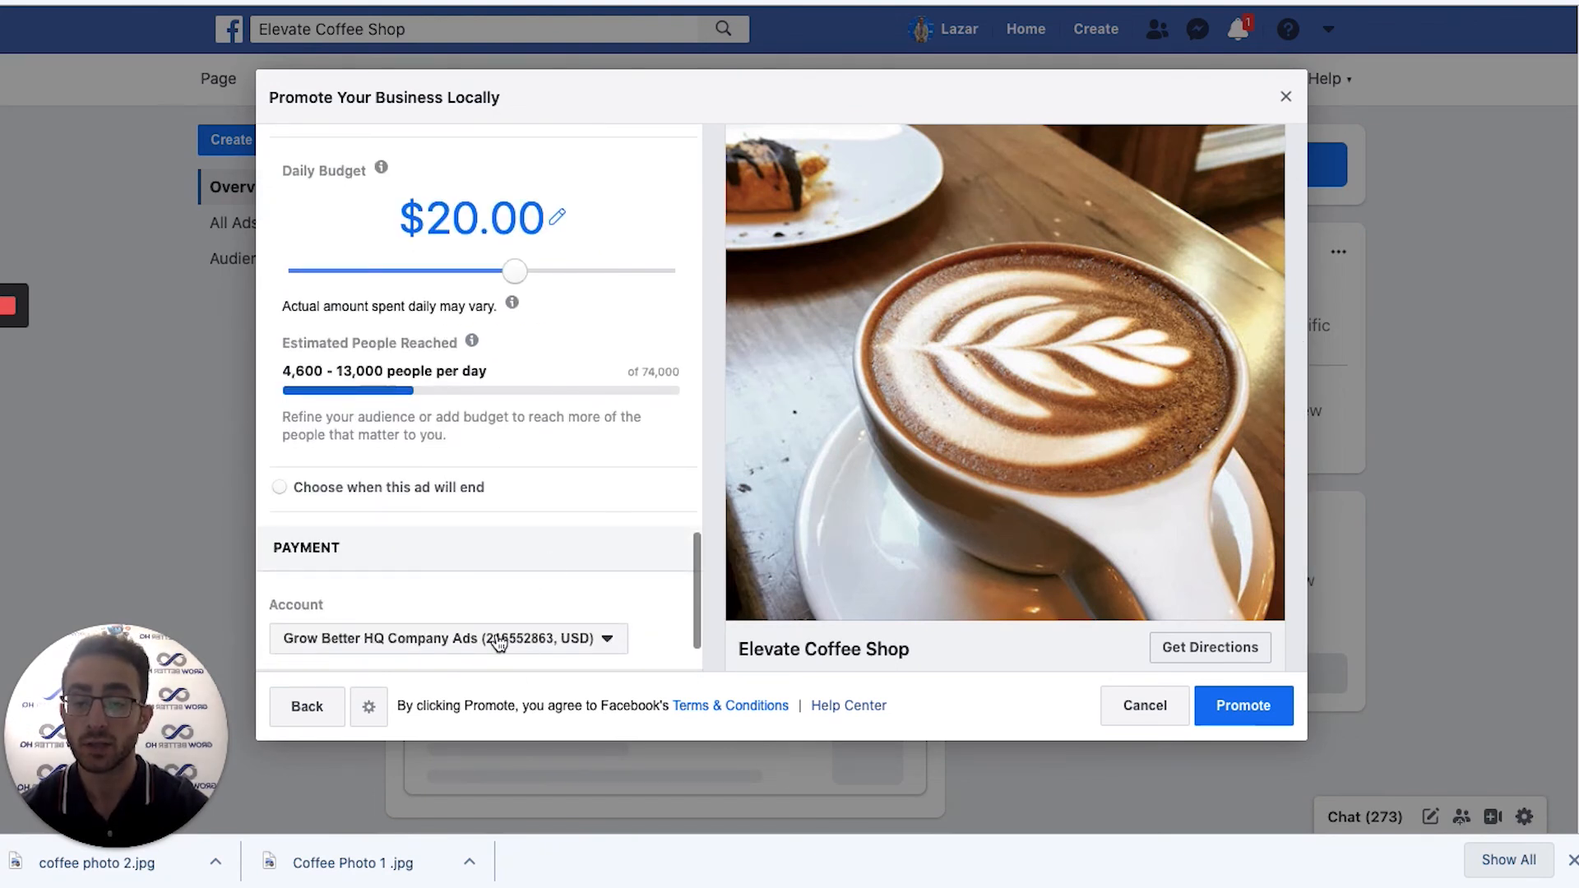
Review the Payment section, then cancel and keep the unfinished ad as a draft.
scroll(497, 645, up, 3)
scroll(493, 642, down, 4)
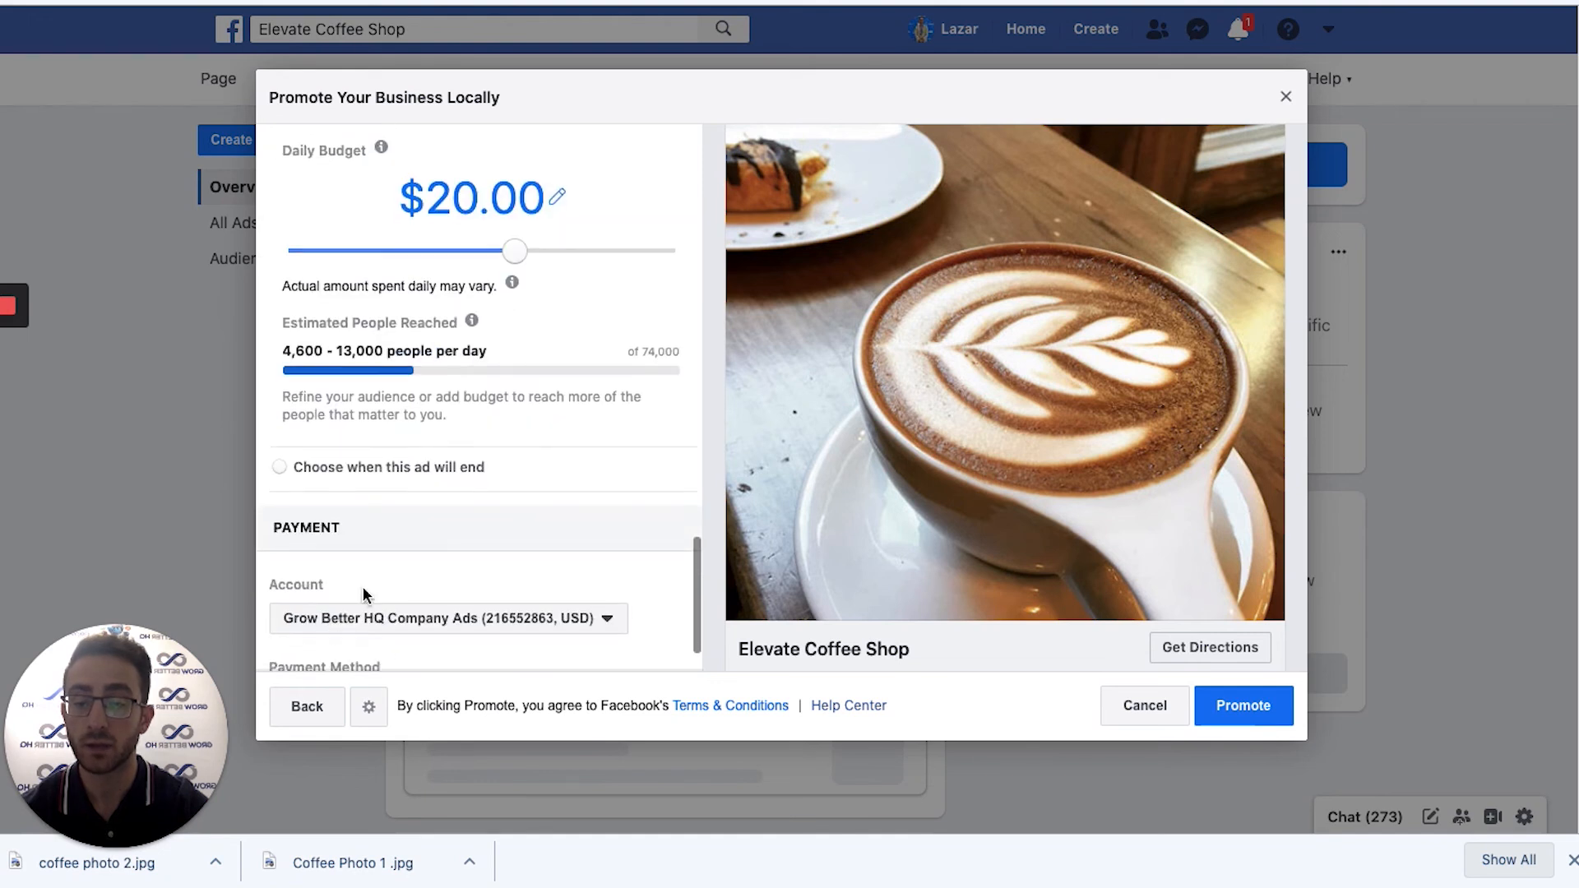
scroll(374, 613, down, 2)
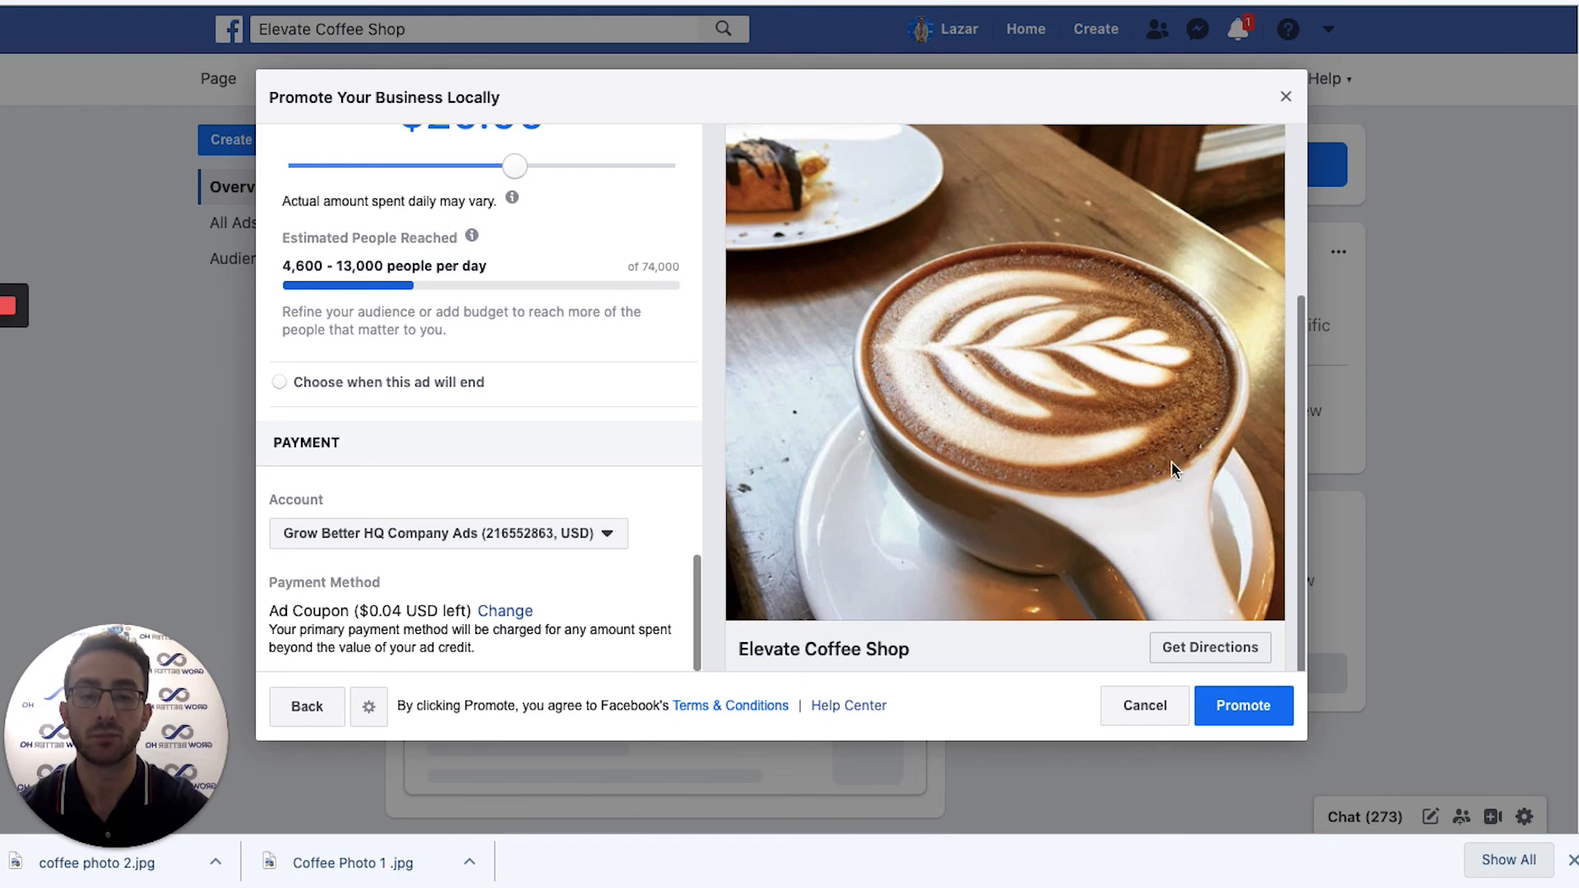
scroll(962, 319, up, 5)
scroll(656, 239, up, 10)
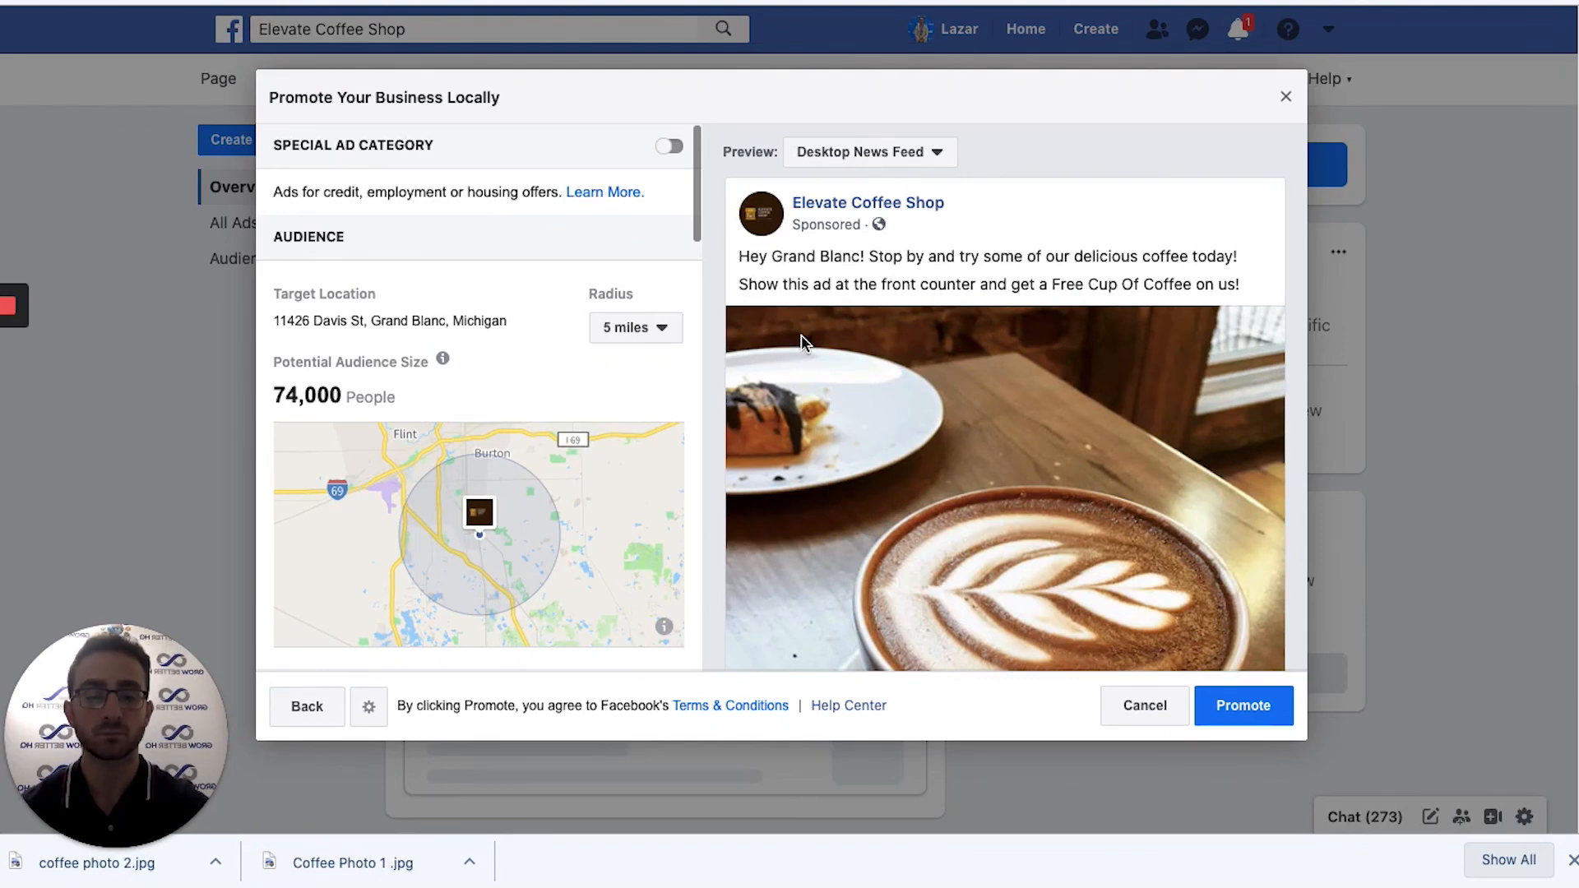
click(1143, 705)
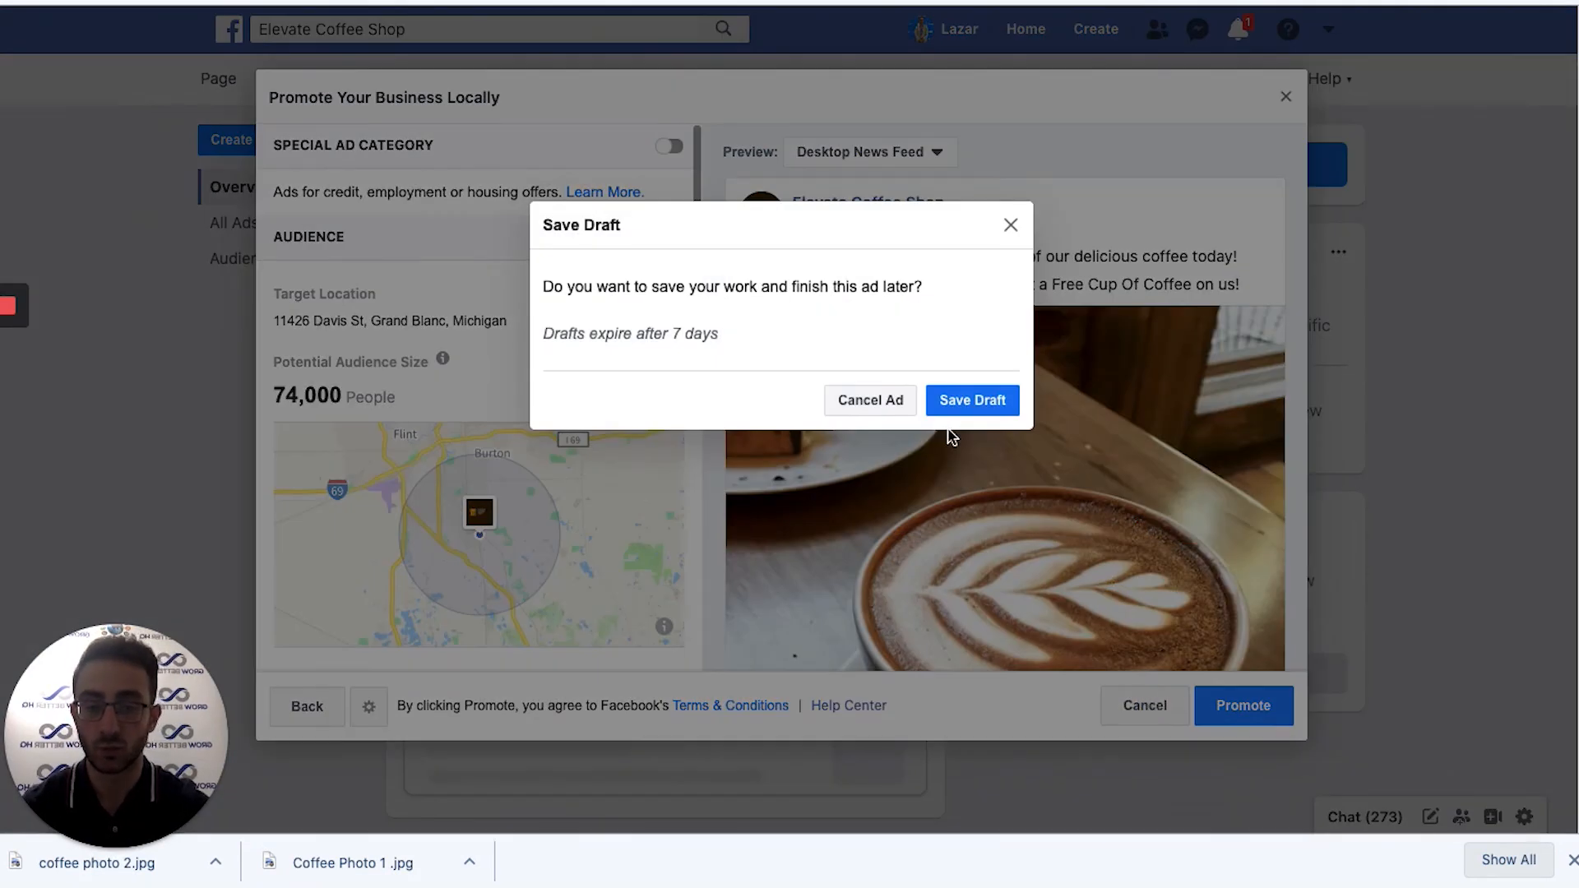
click(960, 399)
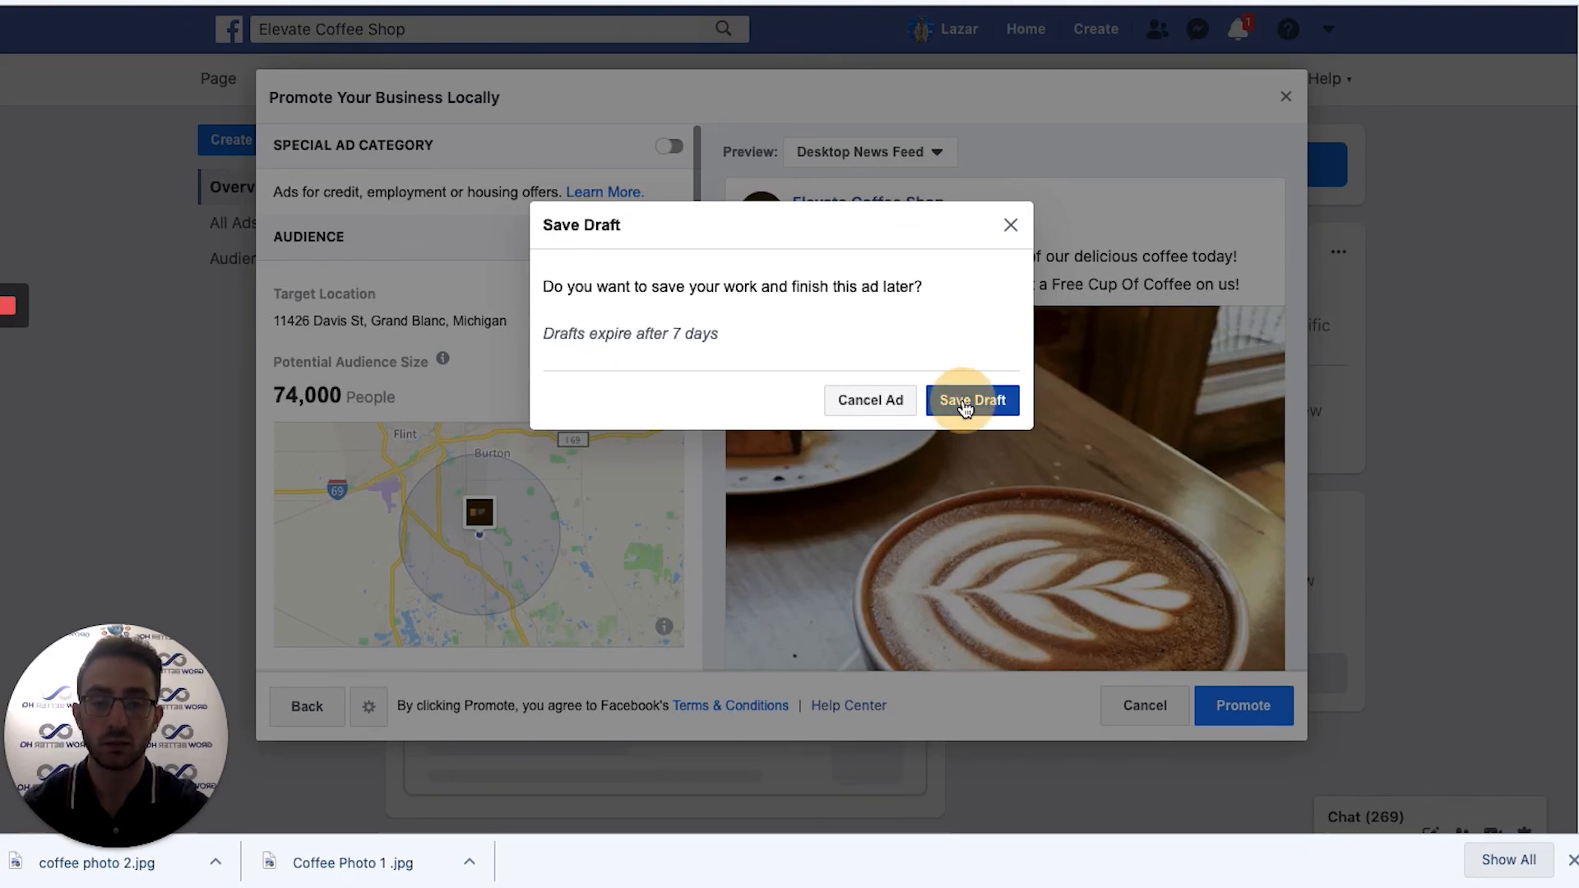